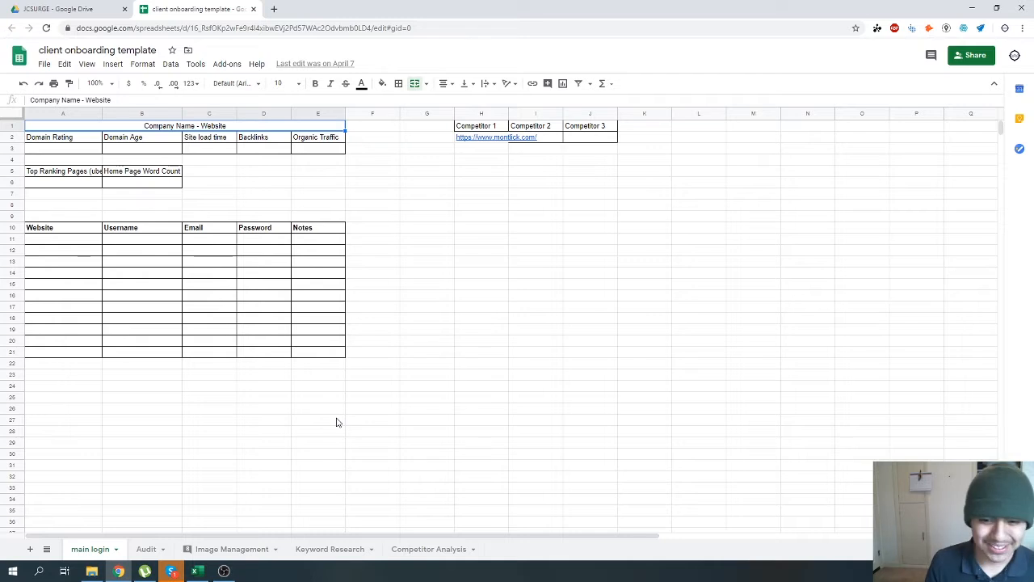
Check the Audit sheet of the client onboarding template and close the JCSURGE Google Drive page.
click(144, 548)
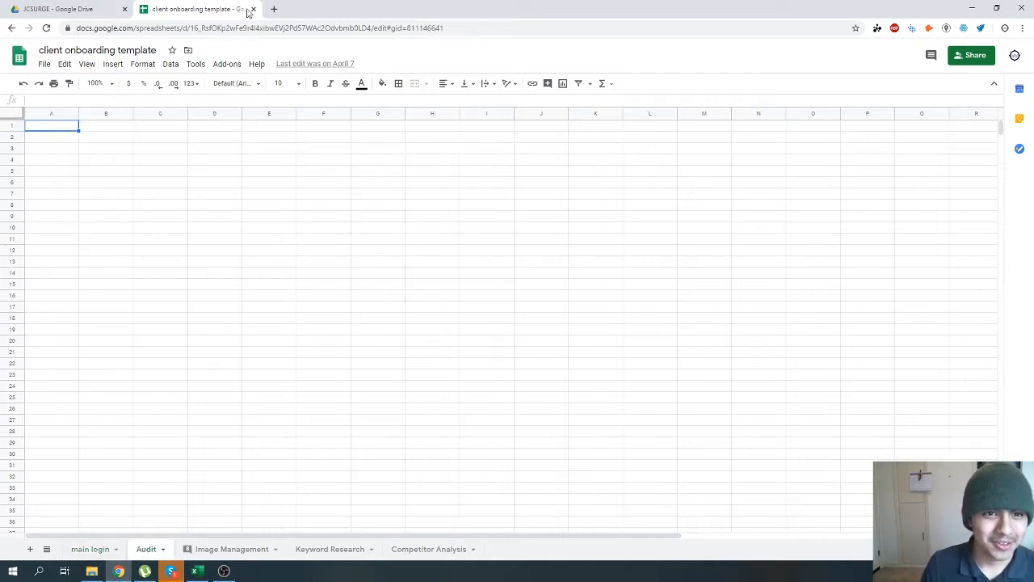
double_click(429, 5)
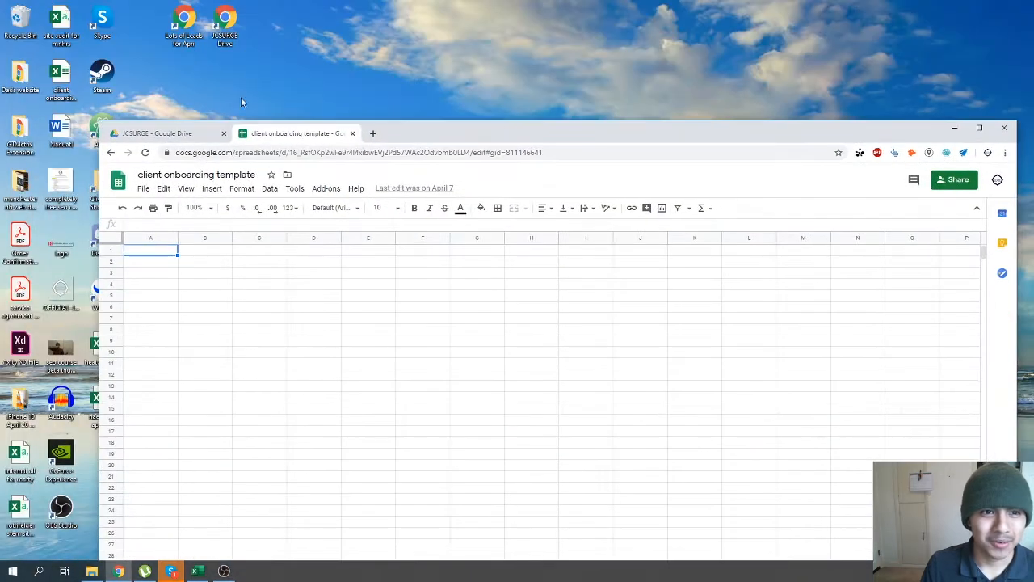
click(130, 134)
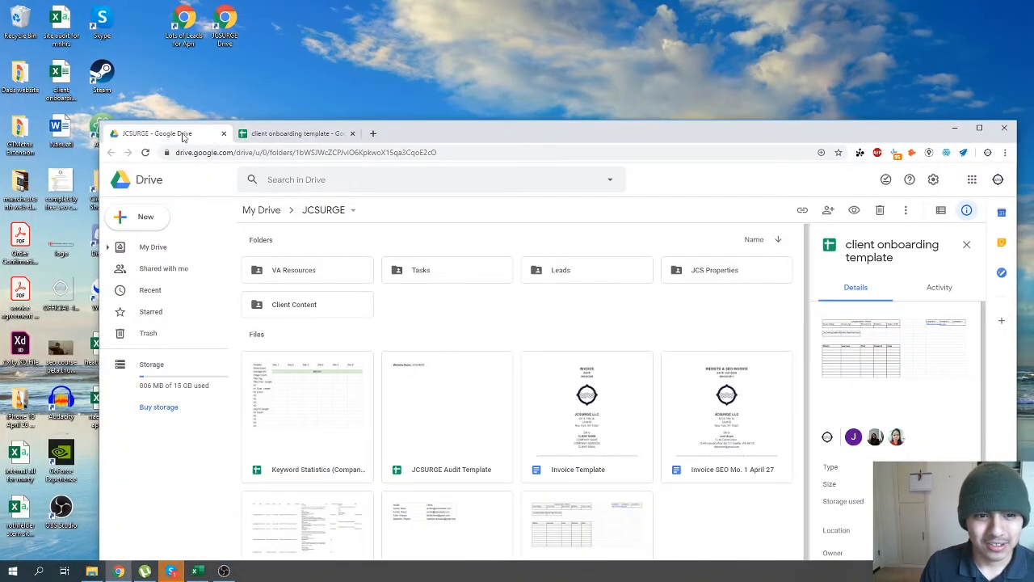
click(224, 134)
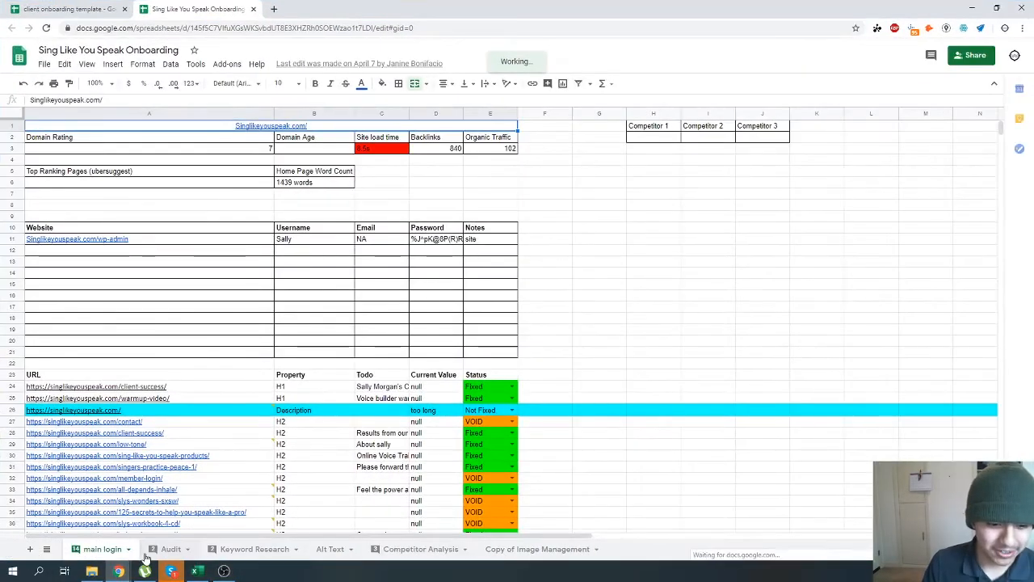
Examine the columns of the Audit sheet in the Sing Like You Speak Onboarding spreadsheet.
click(169, 547)
drag(168, 536, 469, 498)
scroll(554, 480, right, 5)
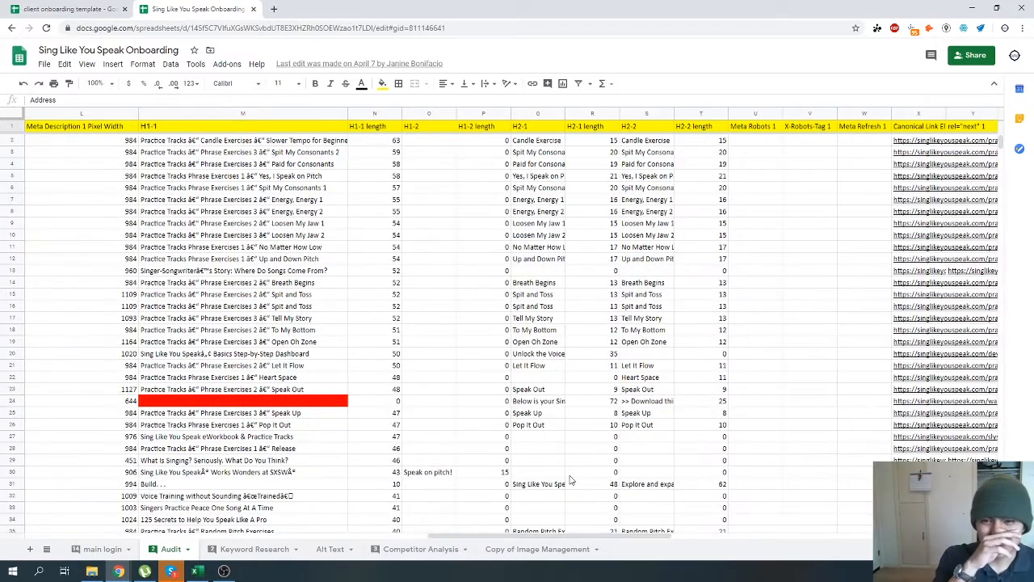
drag(536, 536, 106, 505)
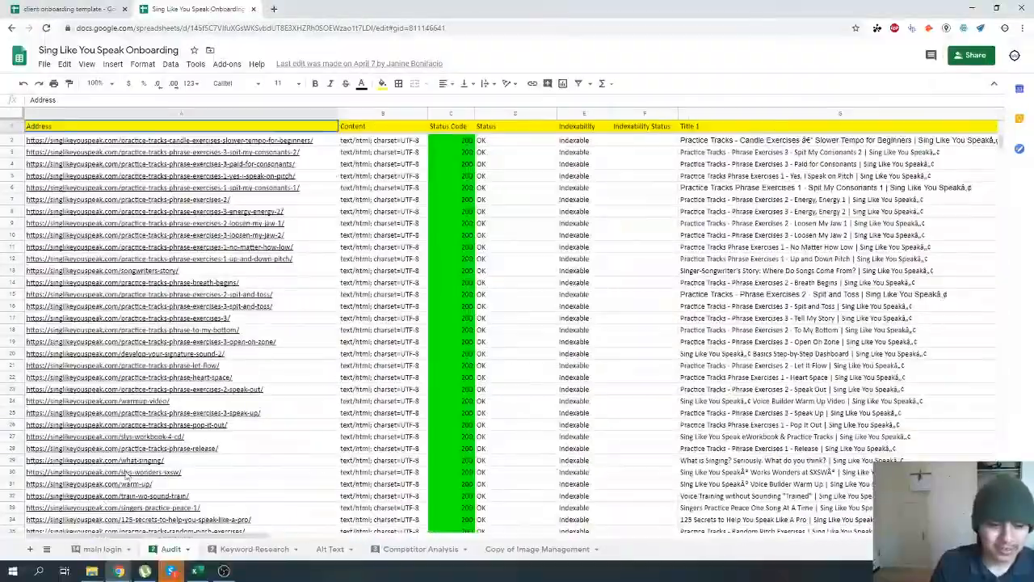
Review the main login, Keyword Research, Alt Text, Competitor Analysis and Copy of Image Management sheets of this client's spreadsheet.
click(102, 549)
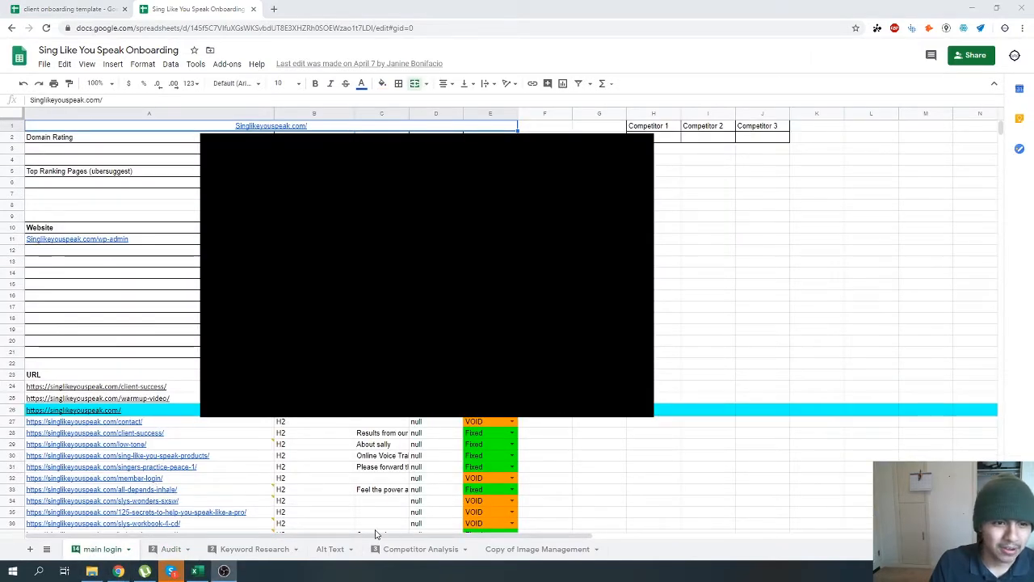
click(245, 546)
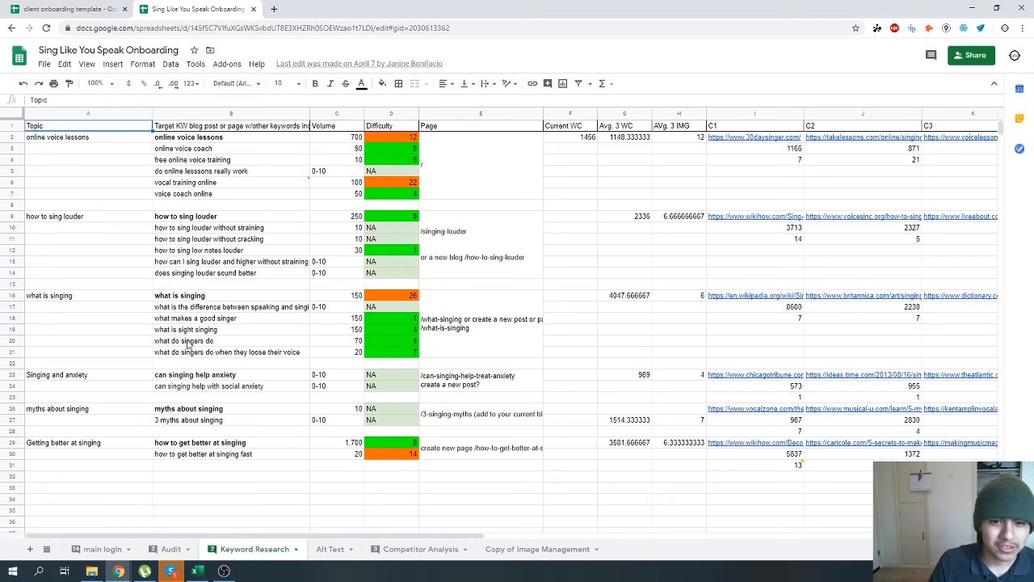
click(330, 548)
click(416, 548)
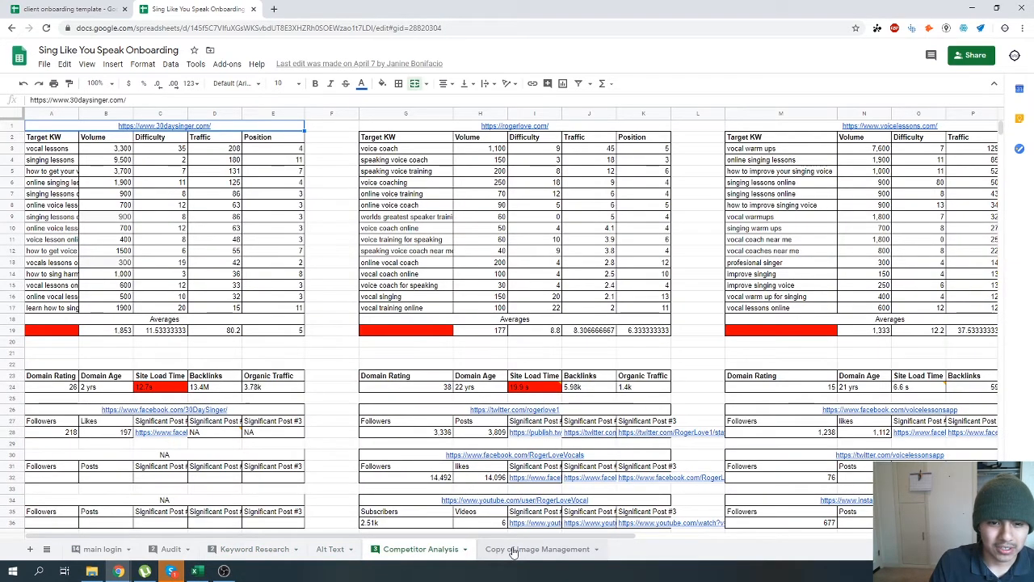
click(511, 549)
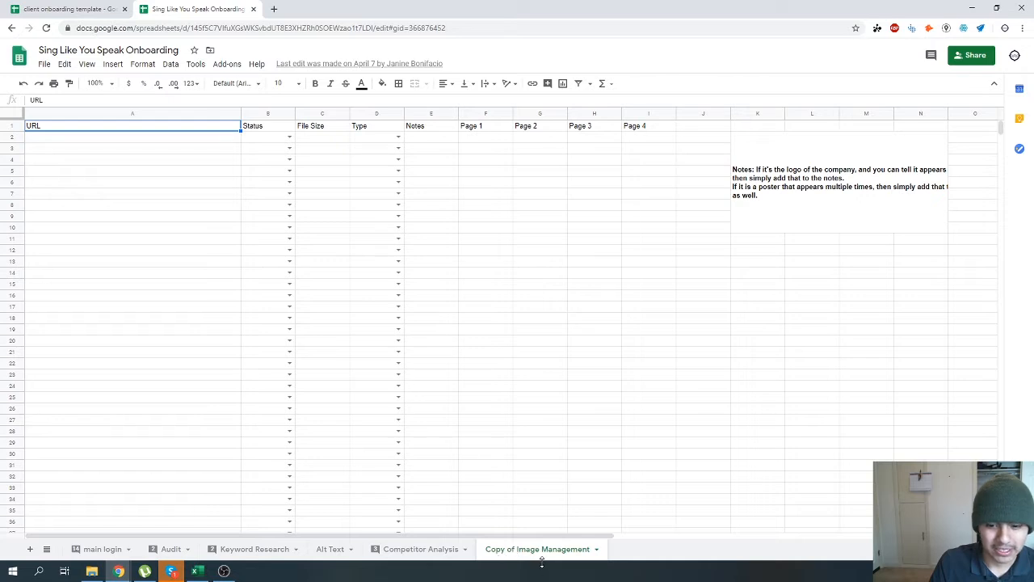
key(ctrl+shift+Tab)
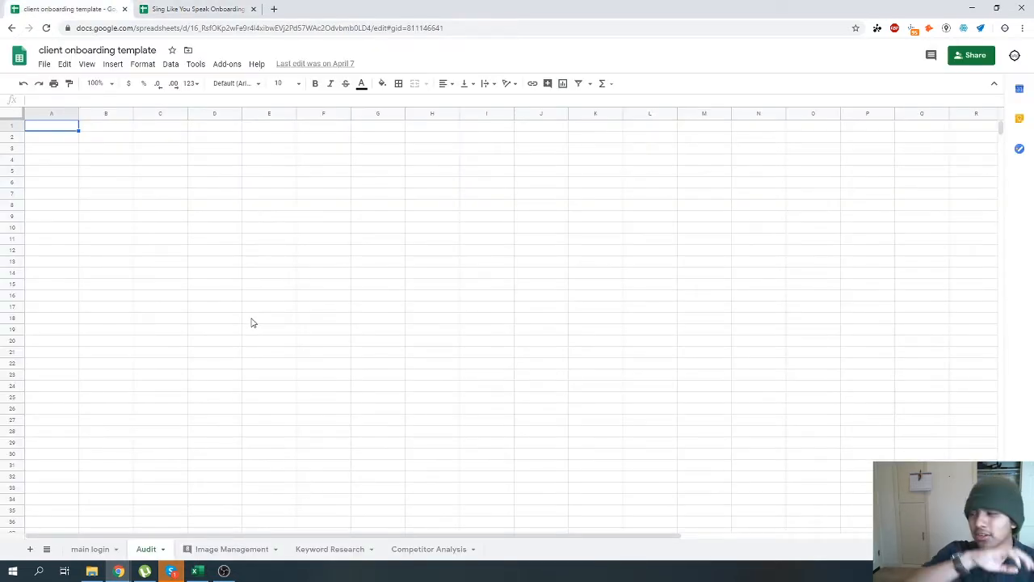
Open the MNHRS Dashboard spreadsheet in a new browser tab by looking up "mnh" in the browsing suggestions.
key(ctrl+t)
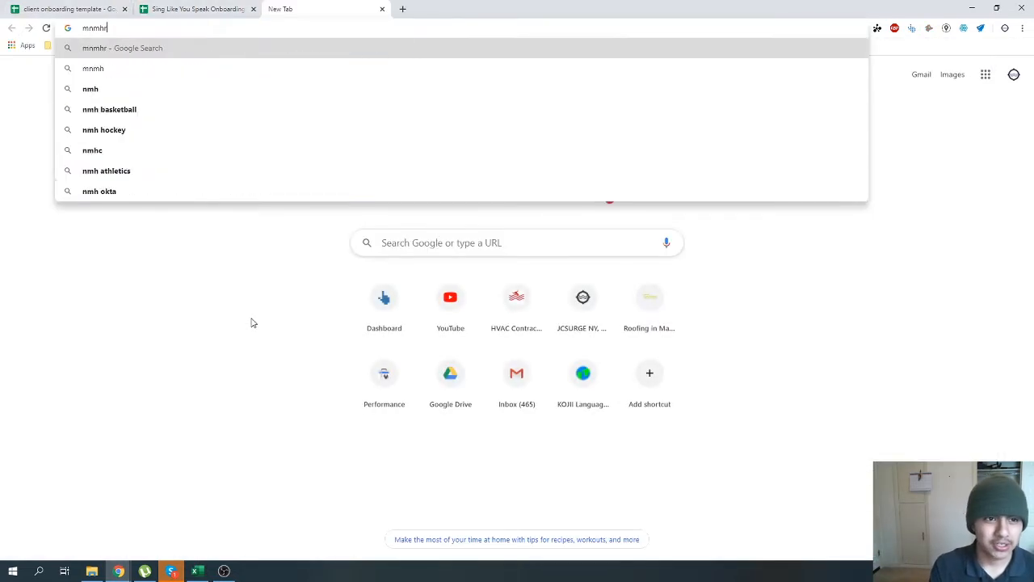
text(mnmhr)
key(ctrl+a)
text(mnh)
key(Down)
key(Down)
key(Down)
key(Down)
key(Down)
key(Down)
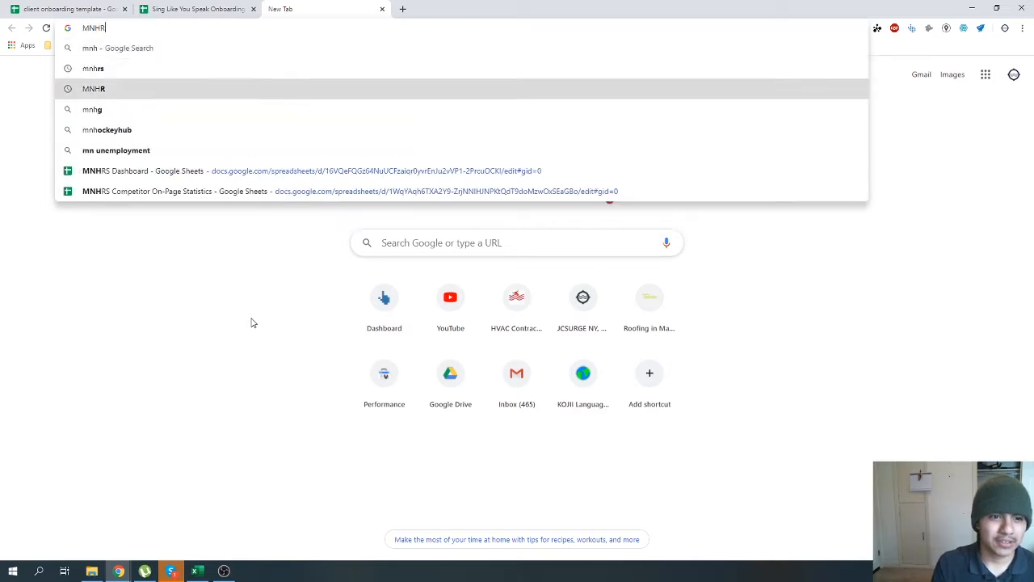
key(Return)
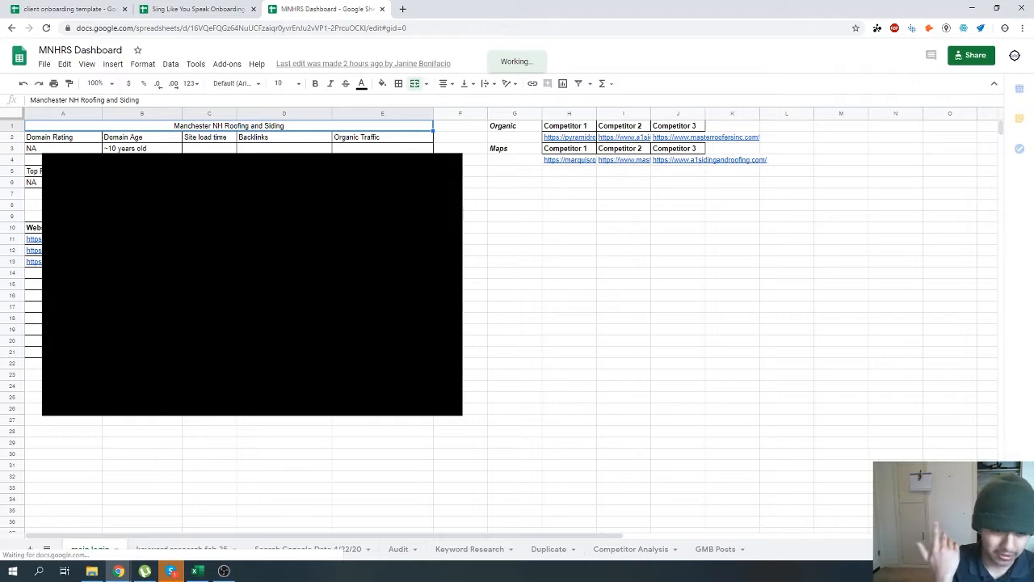
Review the dashboard's Search Console Data 4/22/20, Audit, Keyword Research, Duplicate, Competitor Analysis and GMB Posts sheets.
click(289, 556)
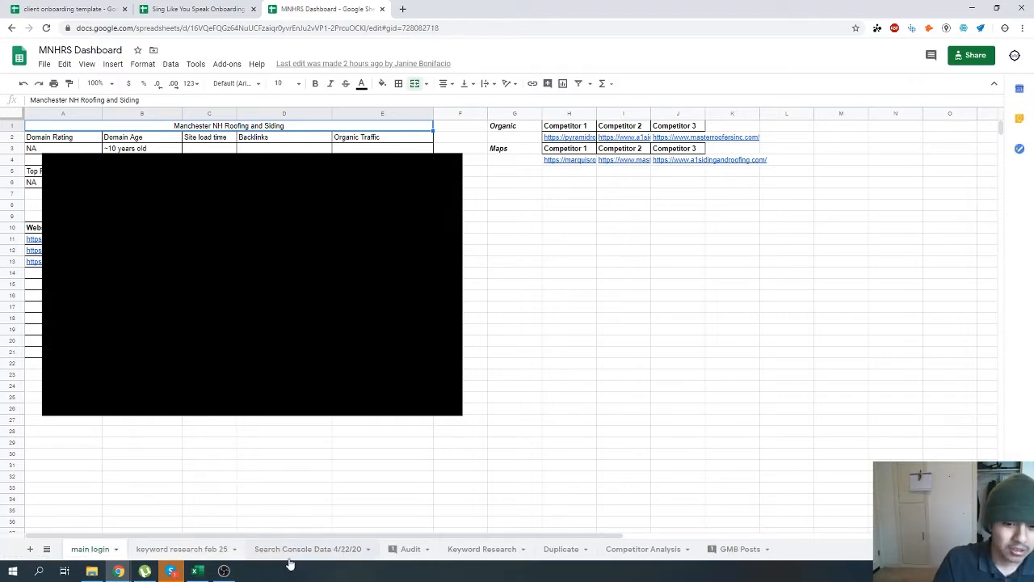
scroll(331, 416, down, 9)
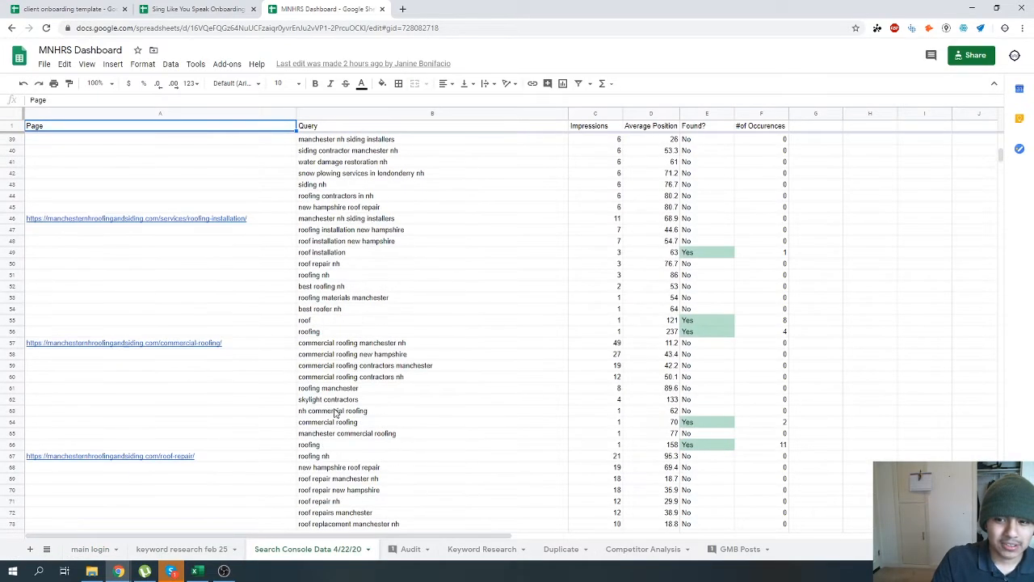
click(412, 549)
click(480, 551)
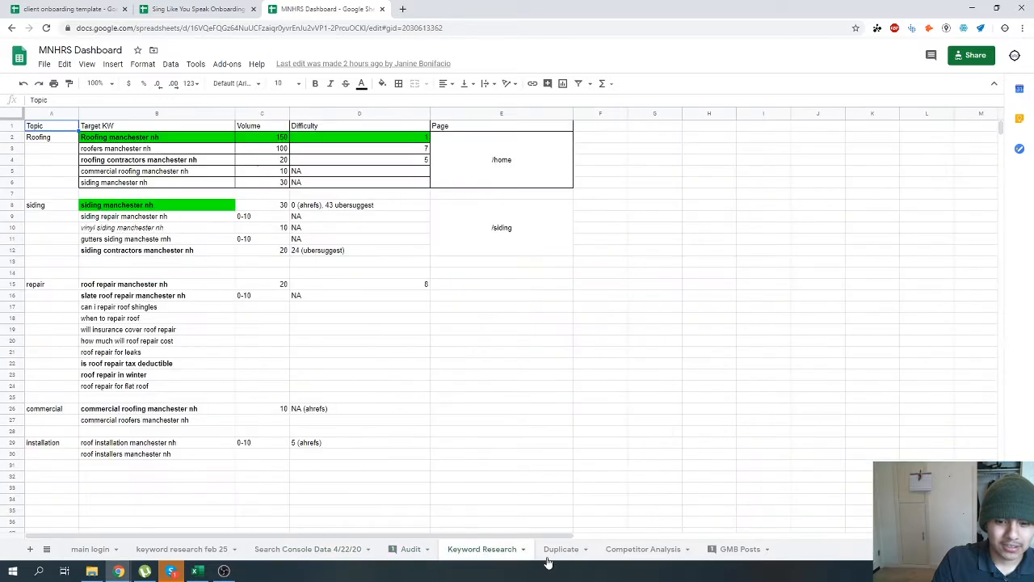
click(570, 552)
click(635, 555)
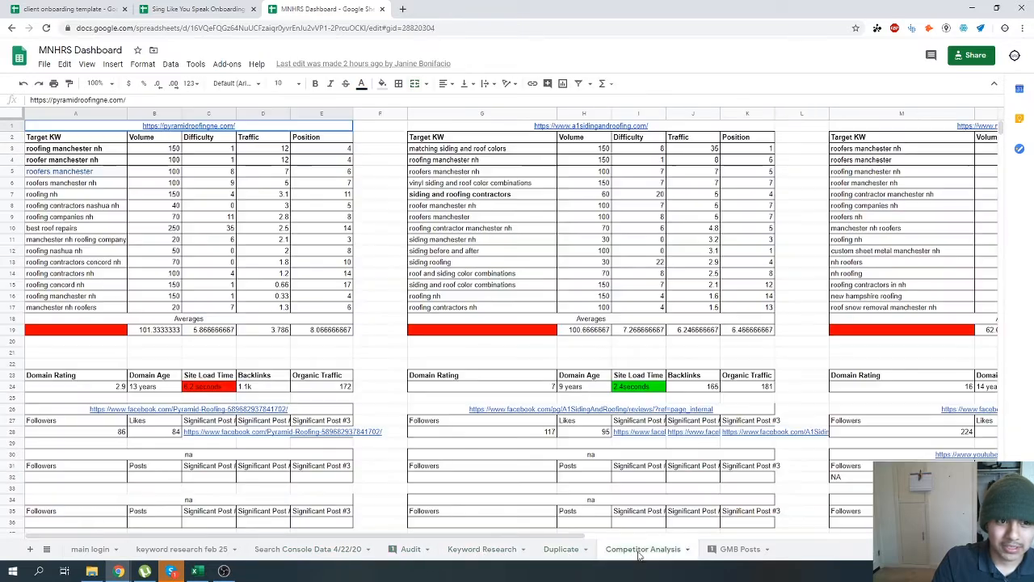
click(732, 554)
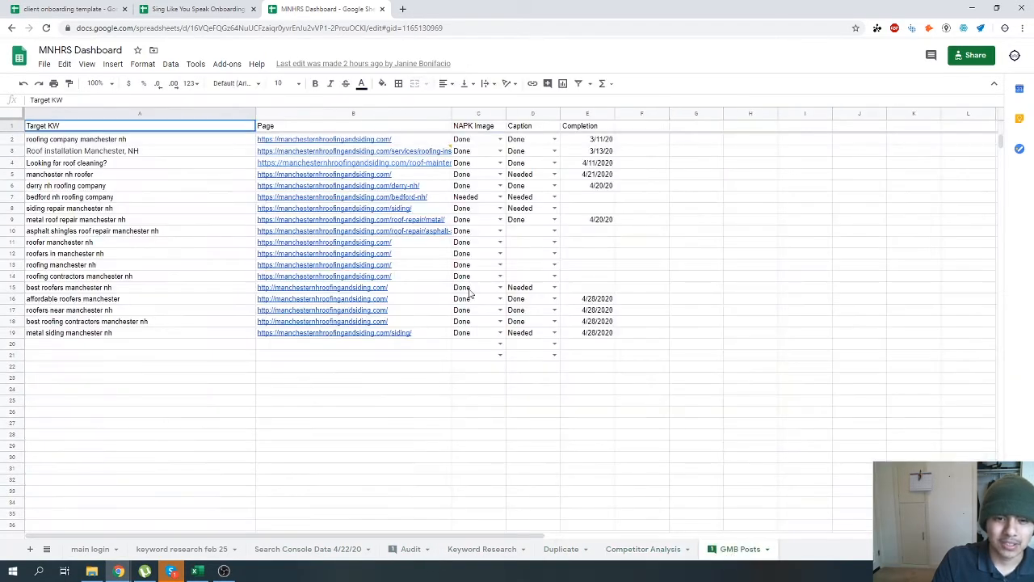
Return to the client onboarding template and look over its main login sheet.
click(70, 8)
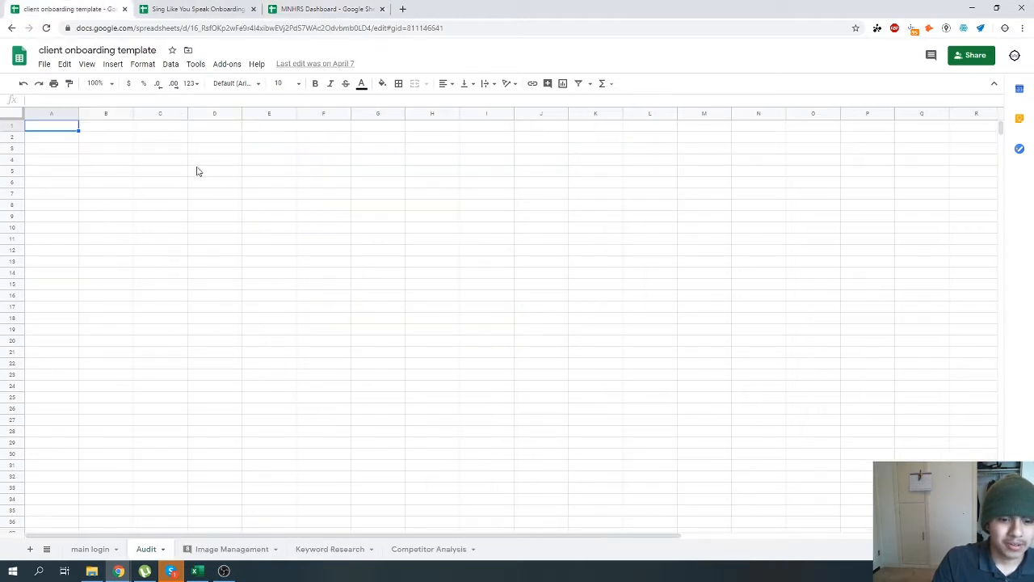
click(103, 548)
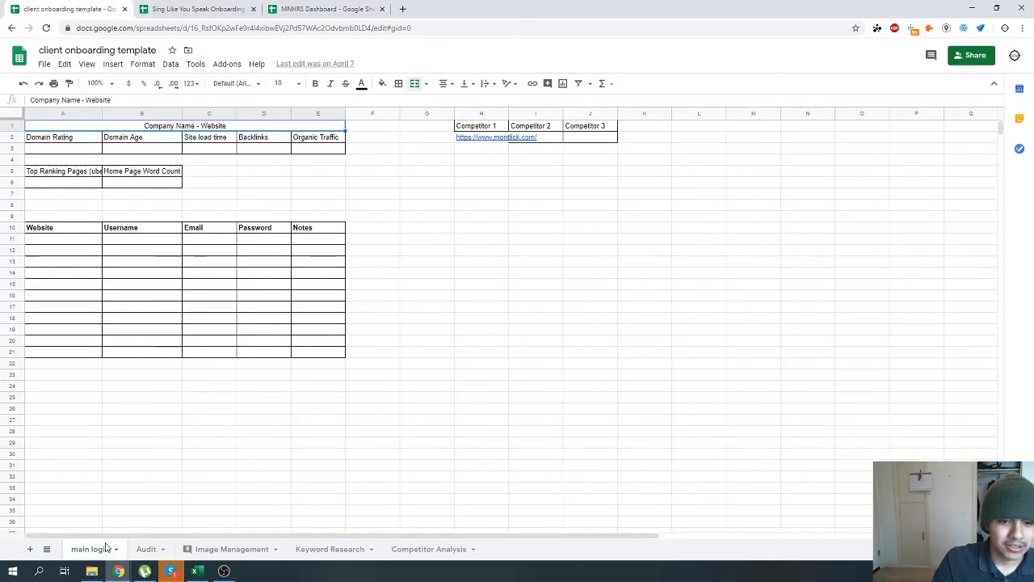
click(203, 447)
Open the JCSURGE Google Drive folder from its desktop shortcut and maximize the browser window.
double_click(491, 6)
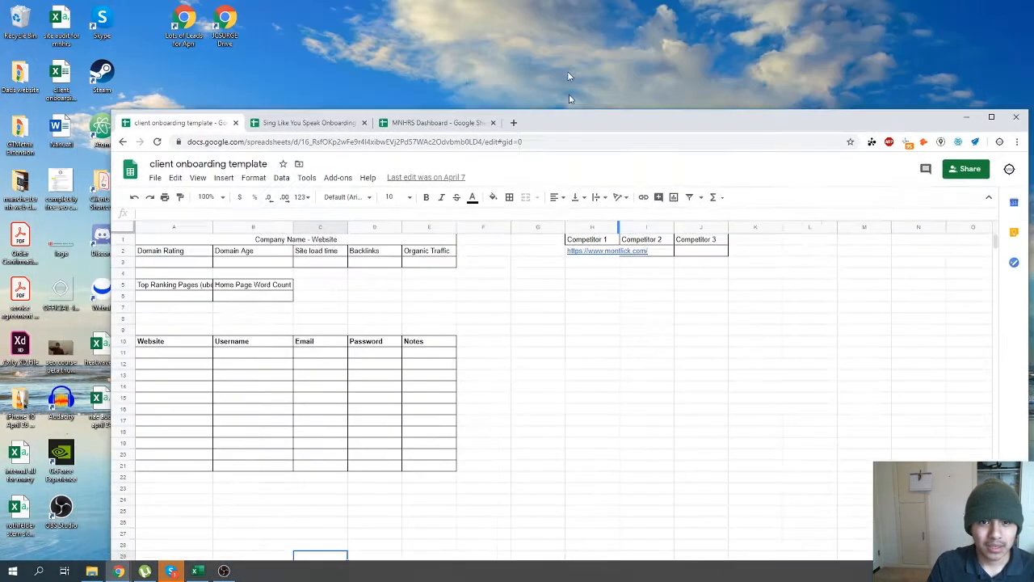
double_click(569, 117)
drag(569, 8, 626, 161)
double_click(204, 44)
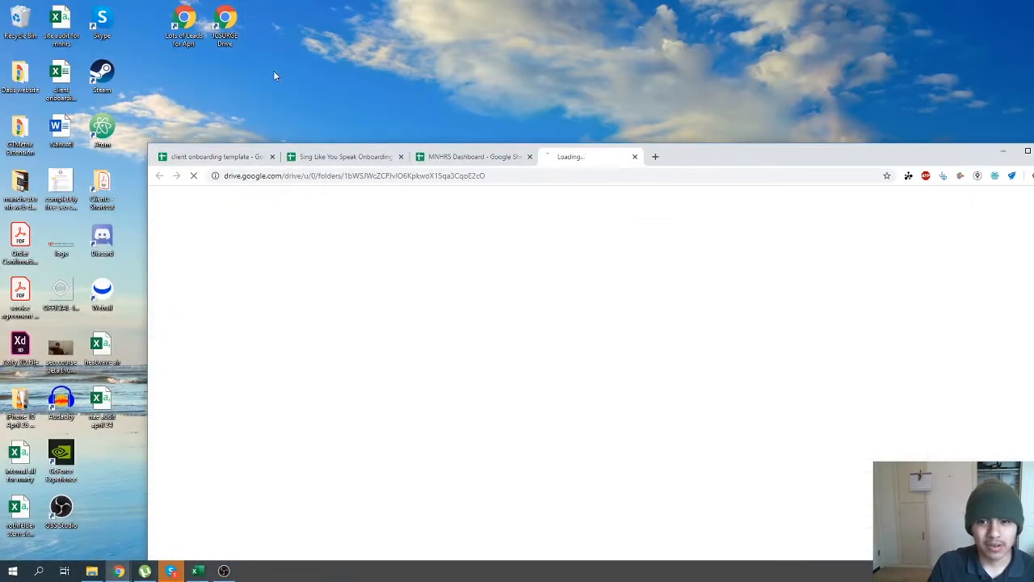
double_click(725, 158)
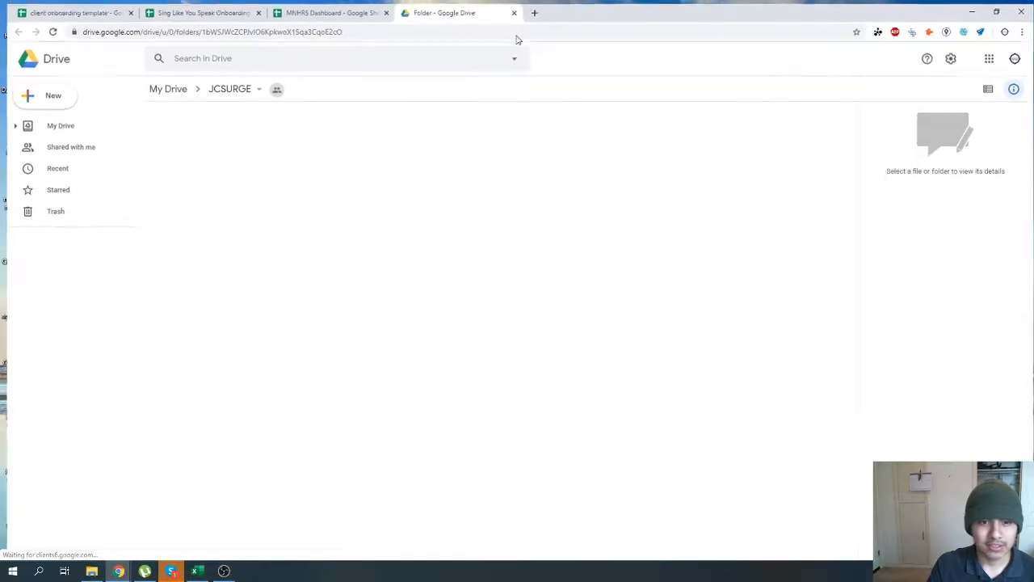
Create a new Google Sheets spreadsheet in the shared JCSURGE folder with the folder's sharing permissions, and open its title for editing.
right_click(501, 469)
click(546, 410)
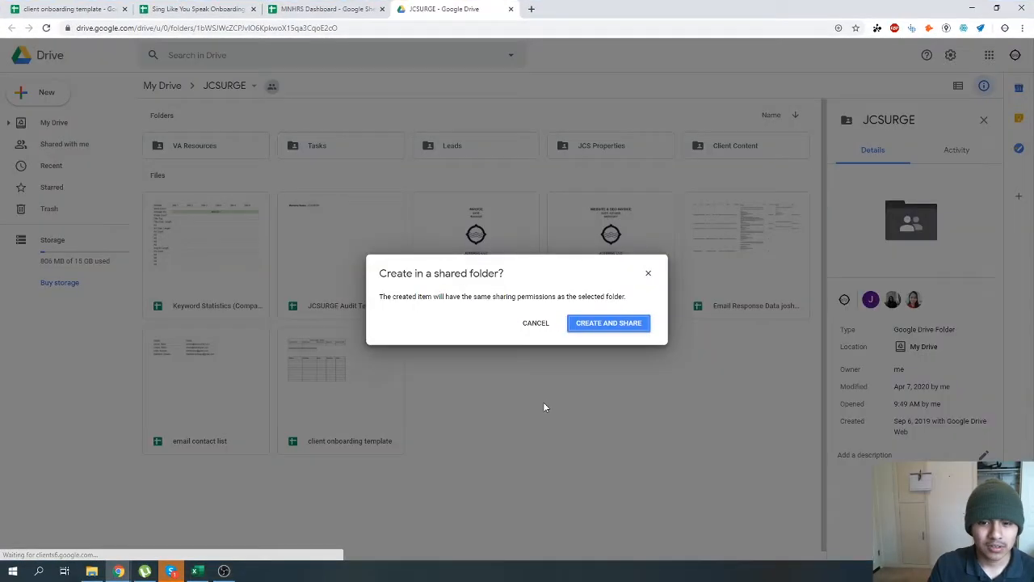
click(626, 328)
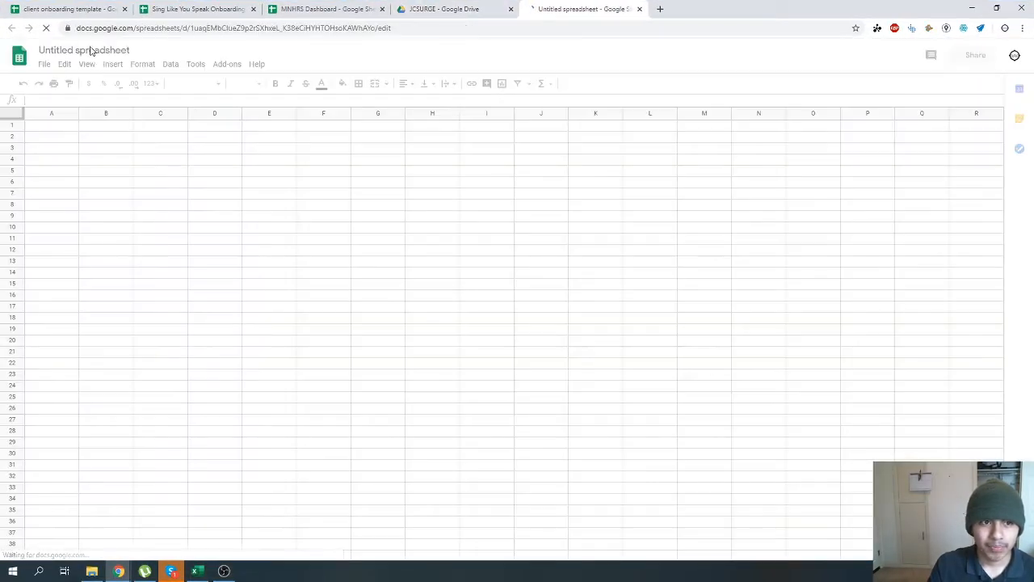
click(95, 53)
text(O)
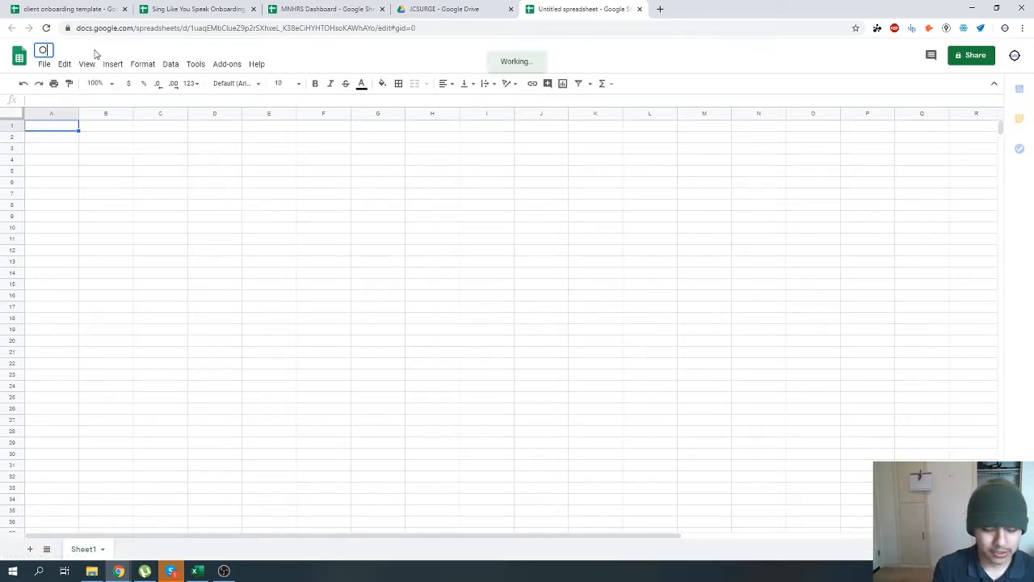
text(fficial JCSURGE)
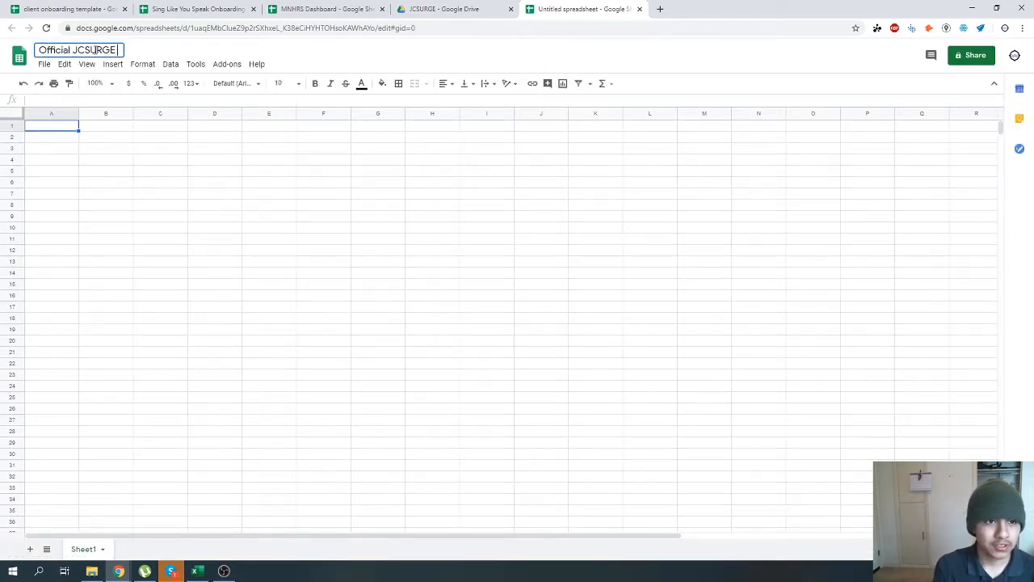
text( Onboarding Dashboard)
key(ctrl+BackSpace)
key(ctrl+BackSpace)
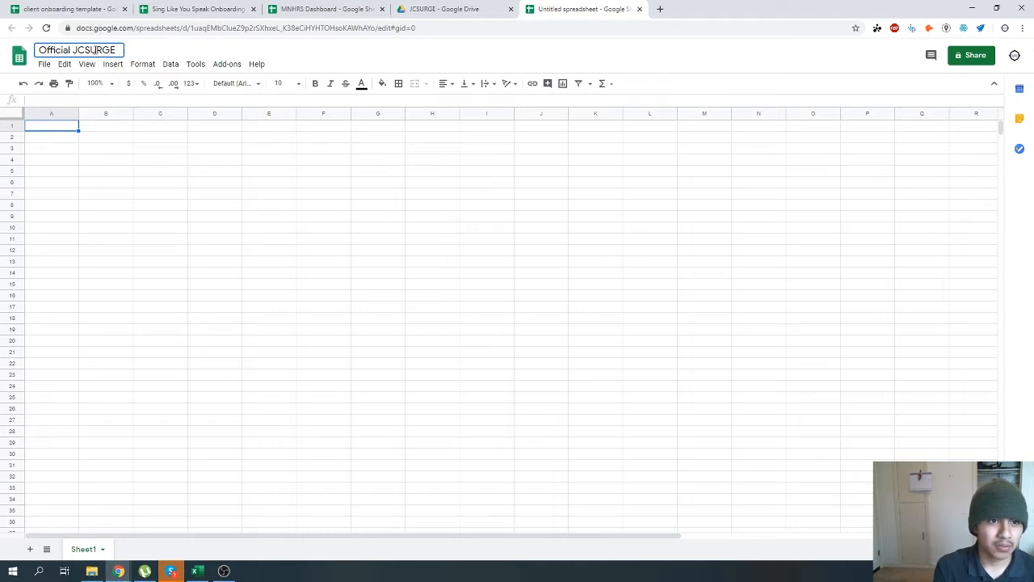
text(Das)
key(BackSpace)
key(BackSpace)
key(BackSpace)
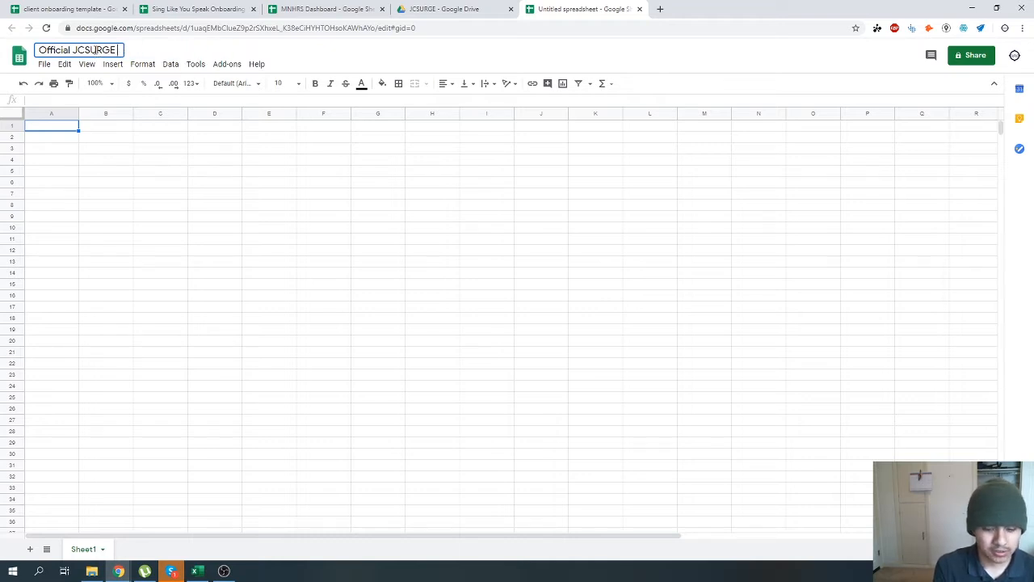
Name the new spreadsheet Official Dashboard Template.
key(ctrl+a)
text(Official)
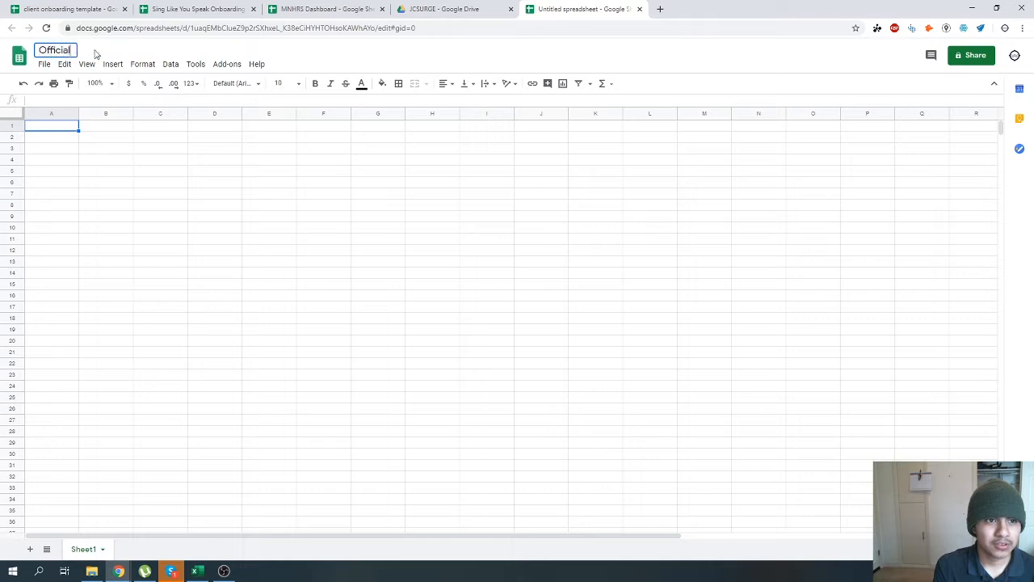
text( Dashboard Template)
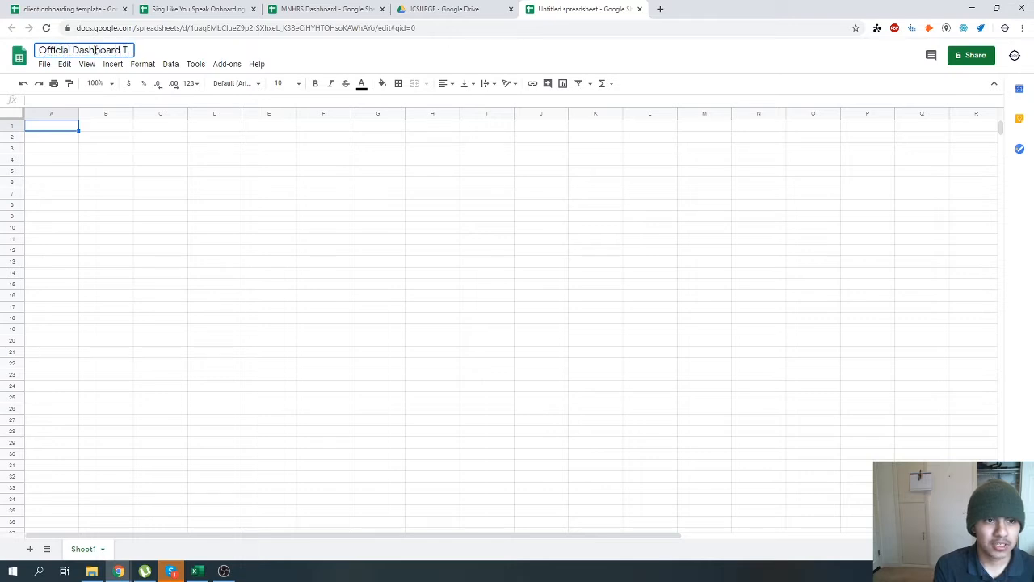
key(Return)
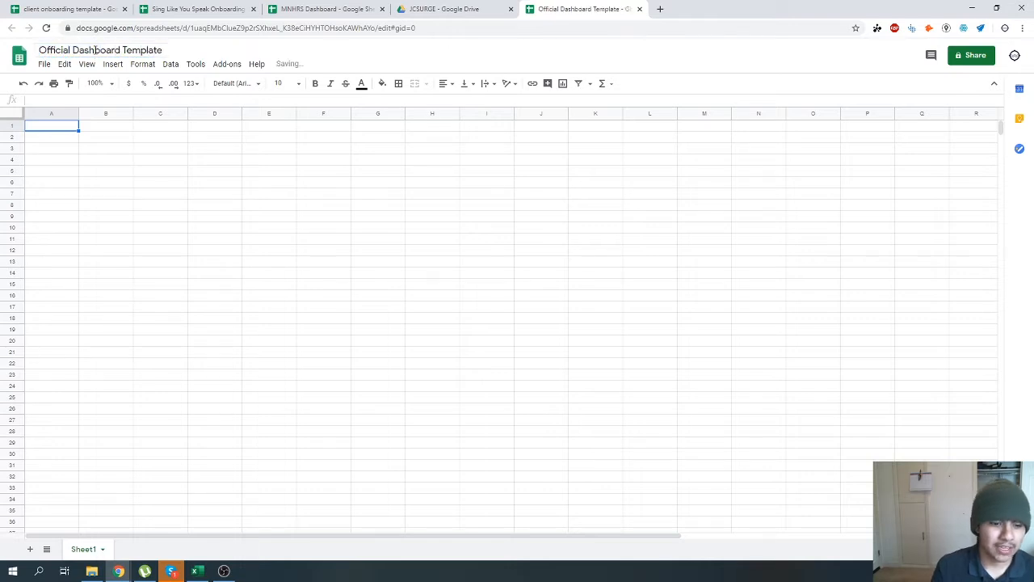
Rename Sheet1 as Main Logins and add a second sheet to the spreadsheet.
double_click(81, 550)
text(Main Logins)
key(Return)
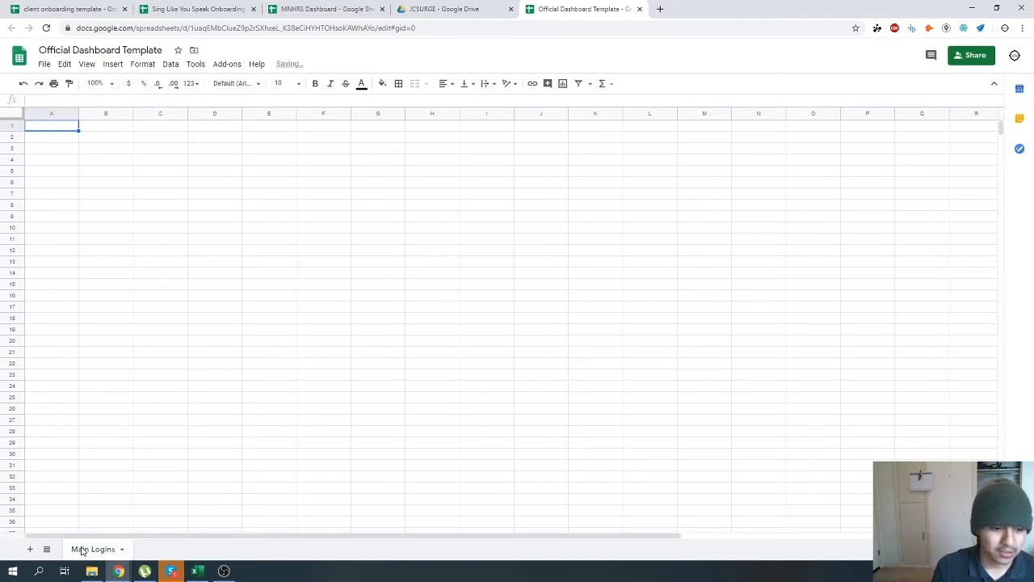
click(30, 550)
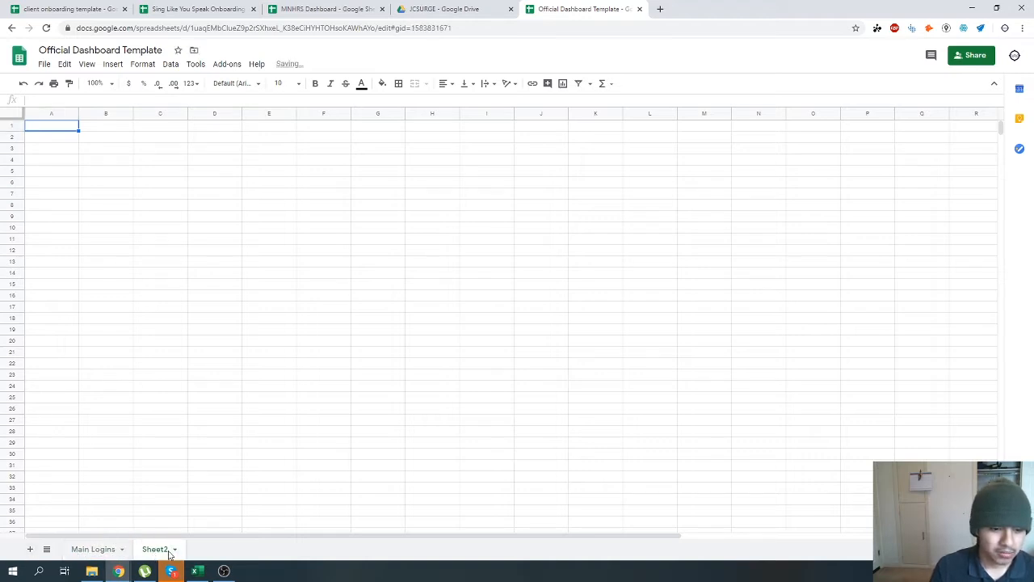
Rename Sheet2 as Site Stats.
double_click(158, 550)
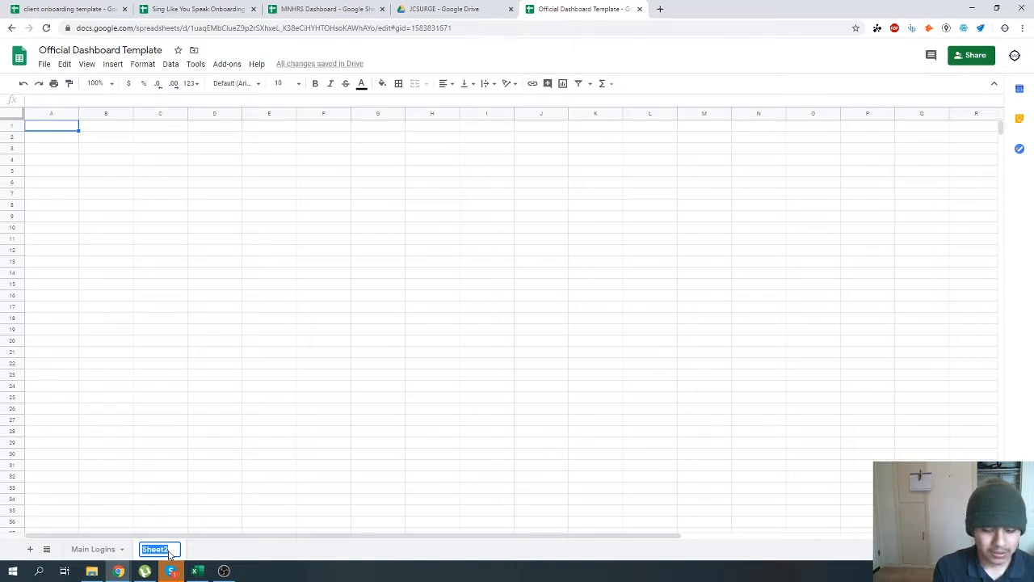
text(Site )
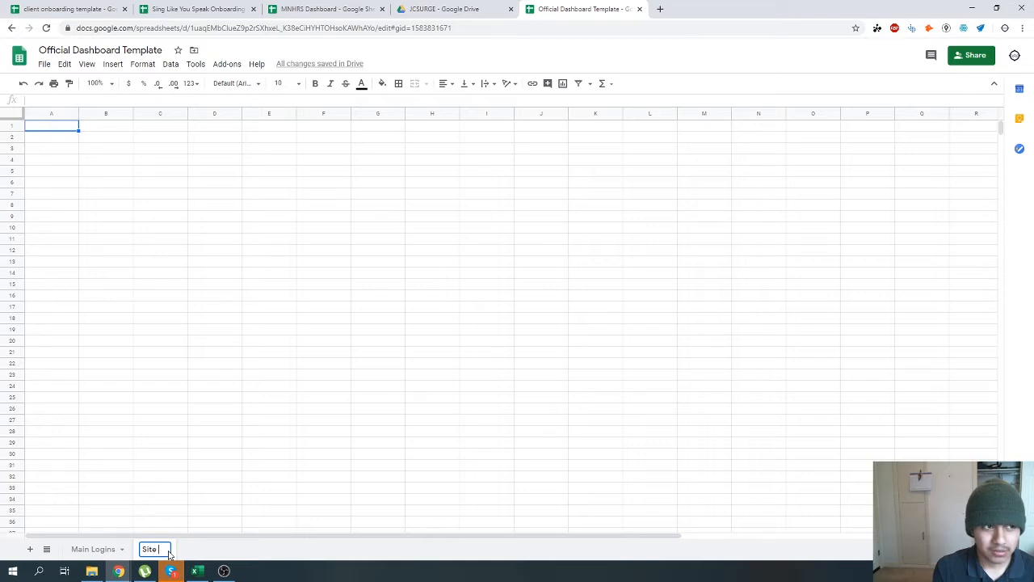
text(Stats)
key(Return)
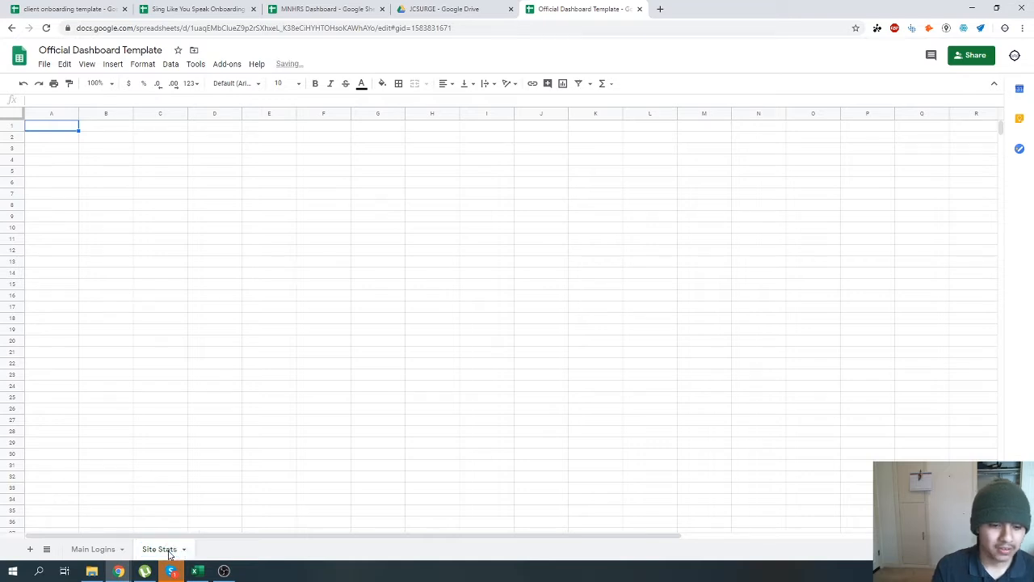
Add a sheet named Site Audit after Site Stats, and add another blank sheet behind it.
click(30, 550)
double_click(212, 549)
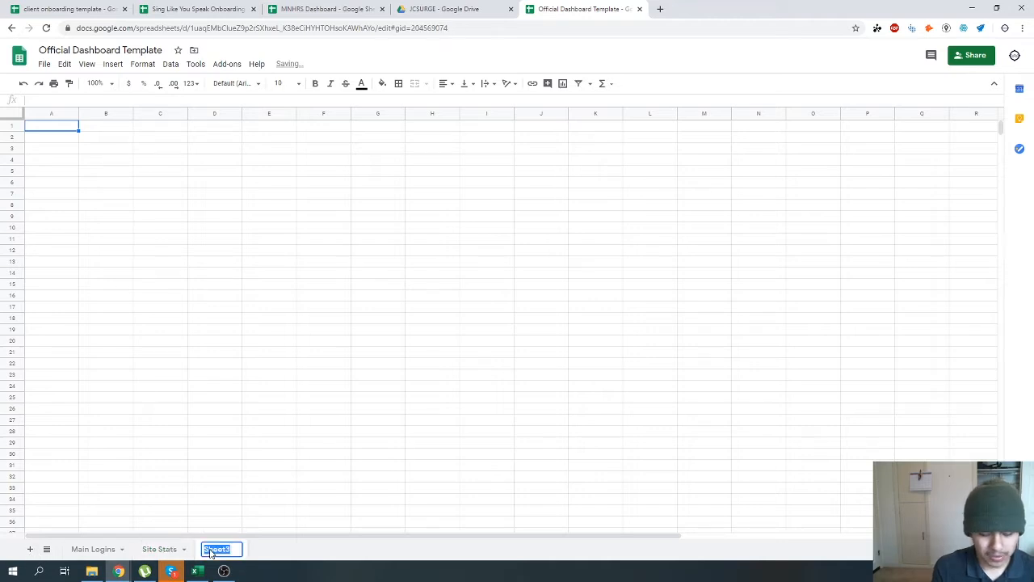
text(Site Audit)
key(Return)
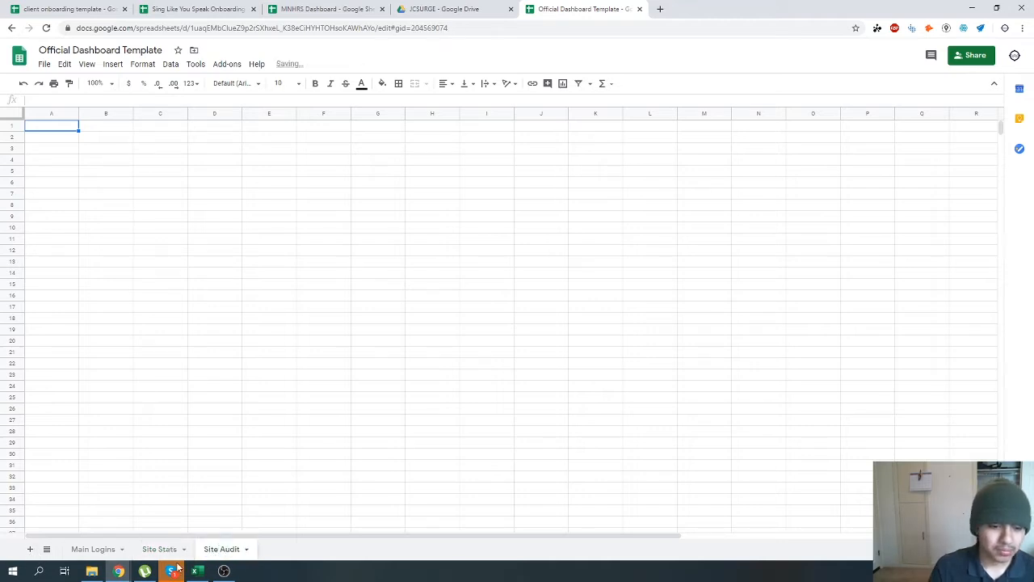
click(30, 550)
Delete the Site Stats sheet from the spreadsheet.
click(160, 551)
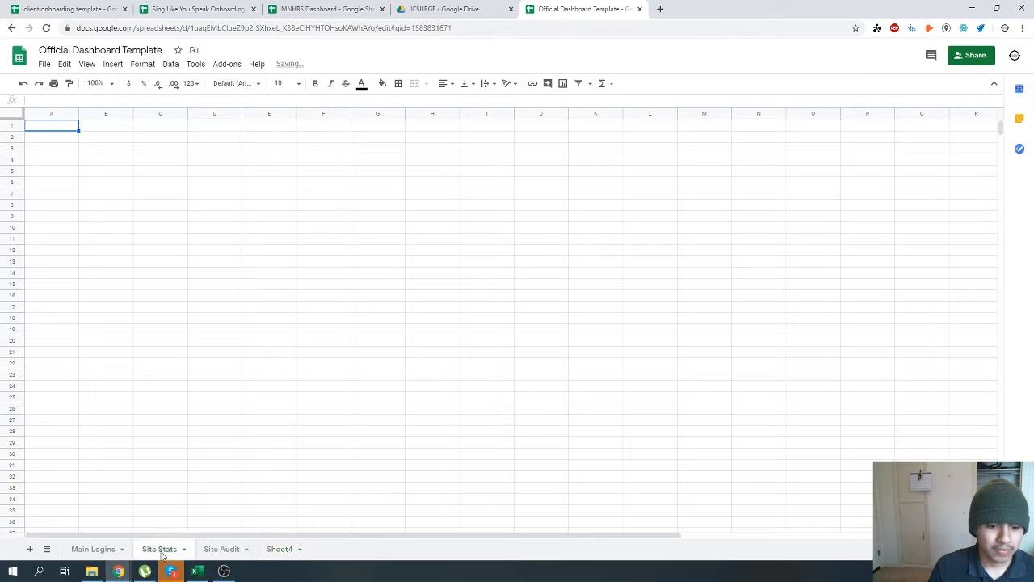
right_click(161, 552)
click(161, 360)
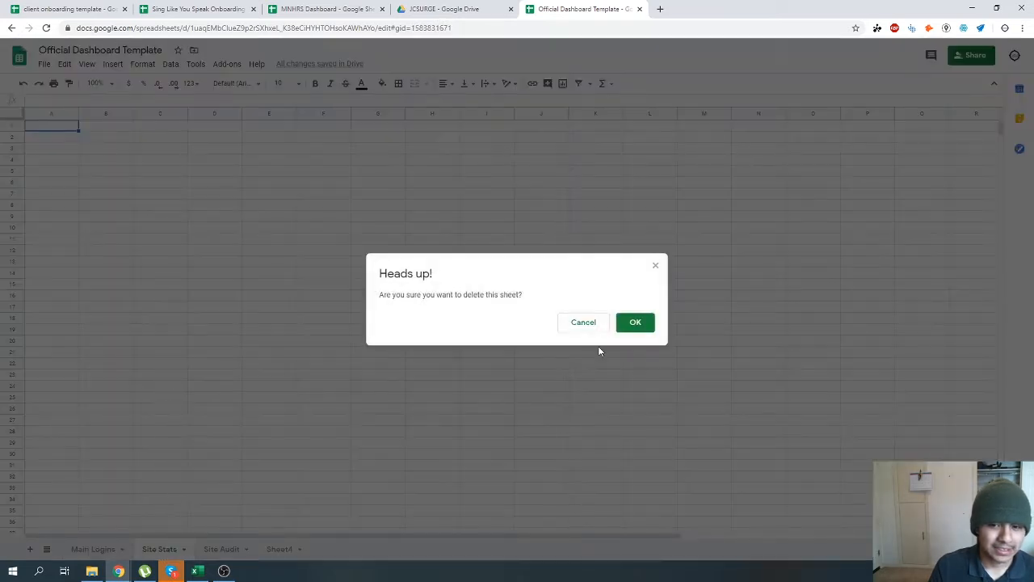
click(635, 322)
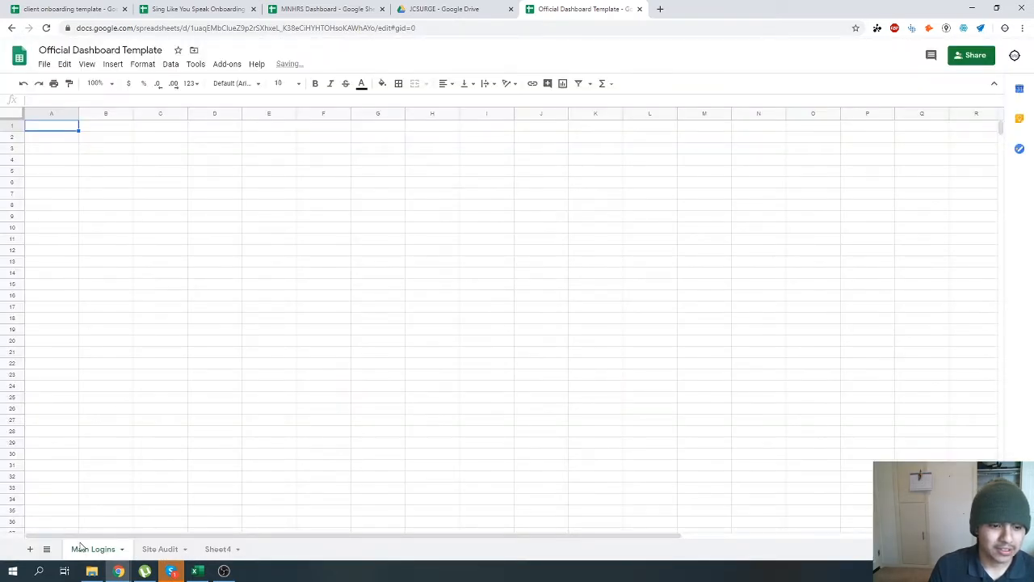
Shorten the name of the Main Logins sheet to Main.
double_click(93, 548)
text(Main)
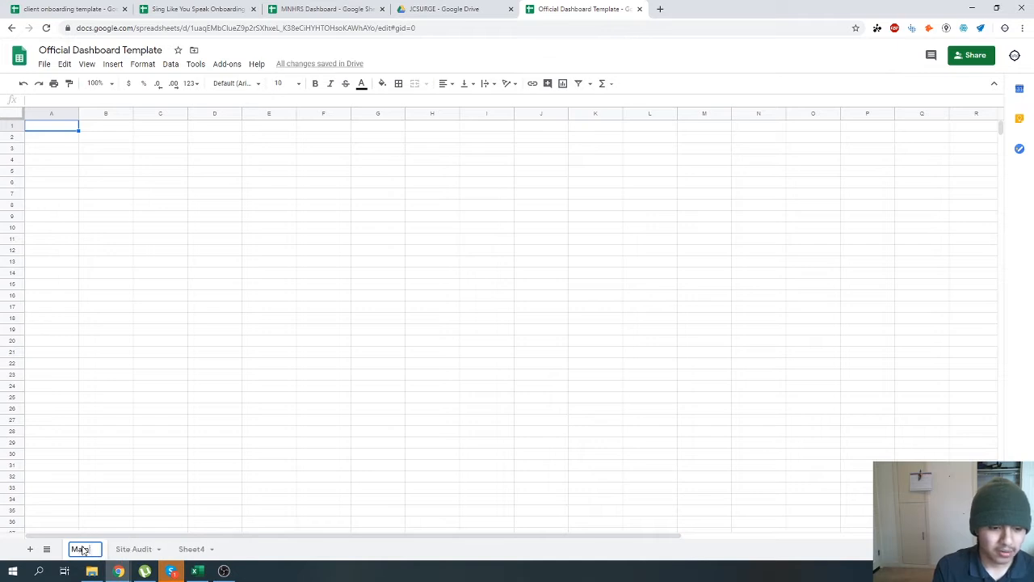
text(')
key(Return)
double_click(80, 551)
key(Right)
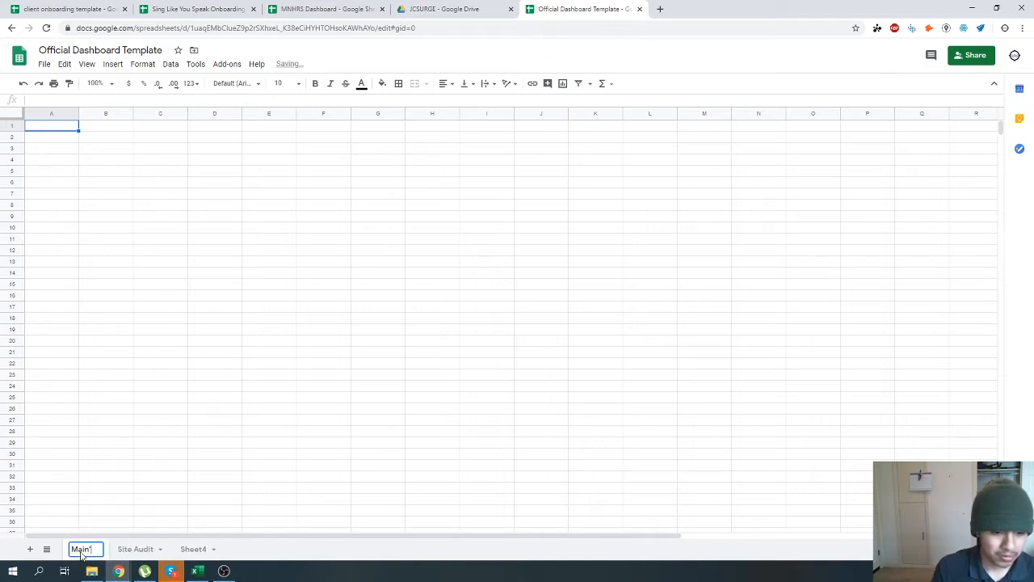
key(BackSpace)
key(Return)
Check the sheet names in the MNHRS Dashboard spreadsheet and rename Sheet4 of the template as KW Research.
click(323, 9)
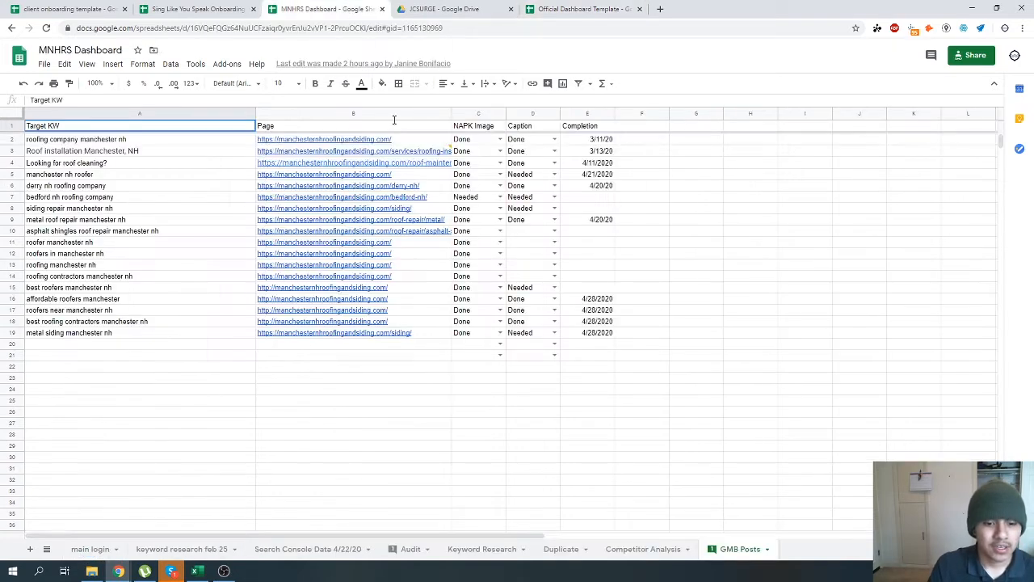
click(554, 9)
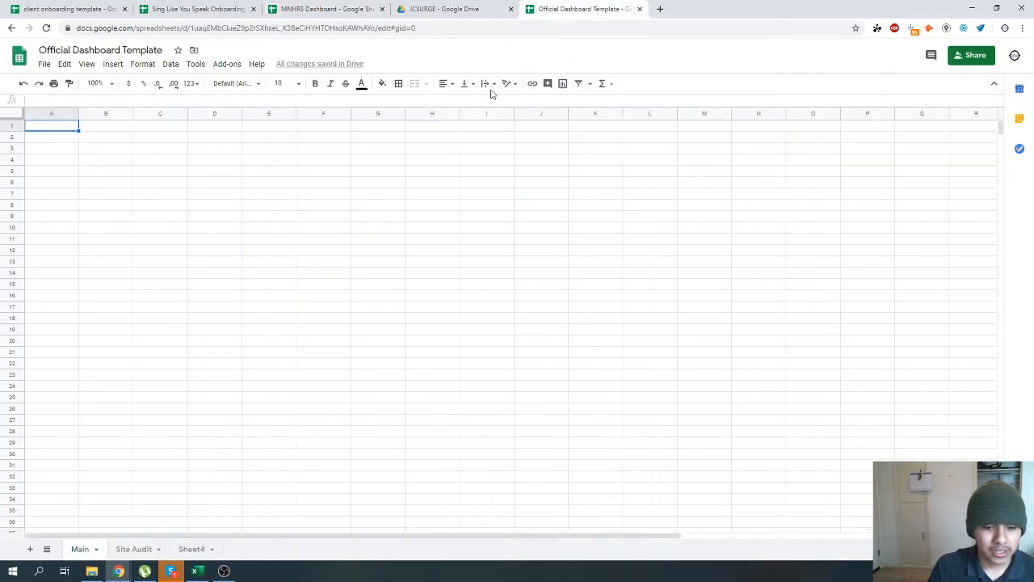
double_click(194, 550)
text(KW Research)
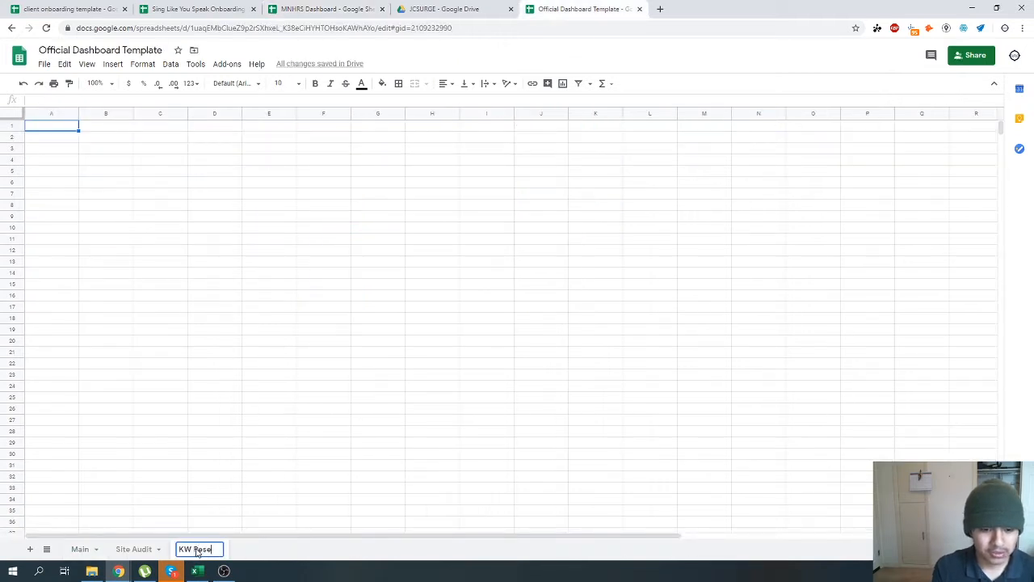
key(Return)
Rename the sheet after Site Audit as Raw KW List.
double_click(195, 549)
text(Raw KW List)
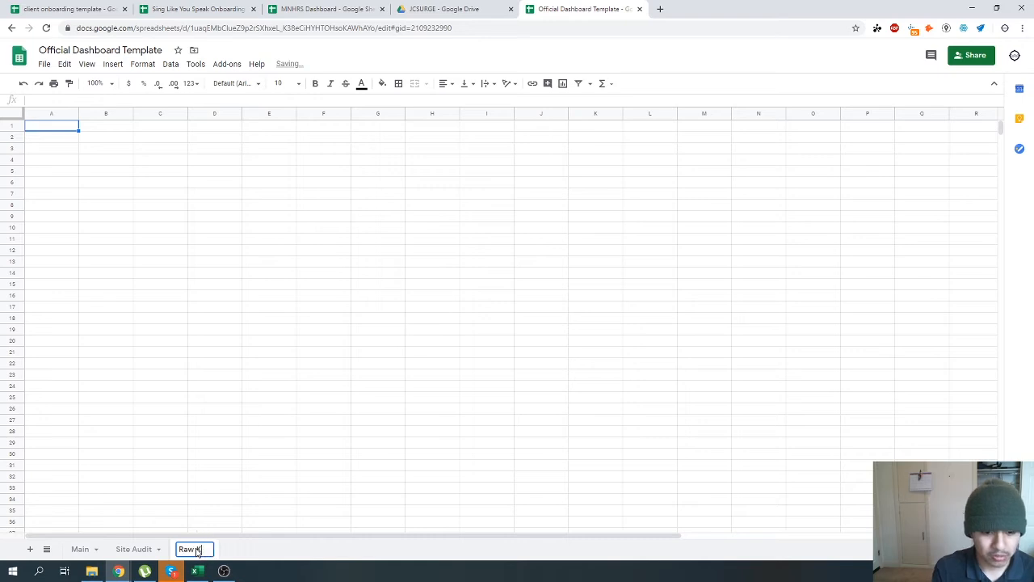
key(Return)
Add a sheet named KW Research after Raw KW List.
click(30, 549)
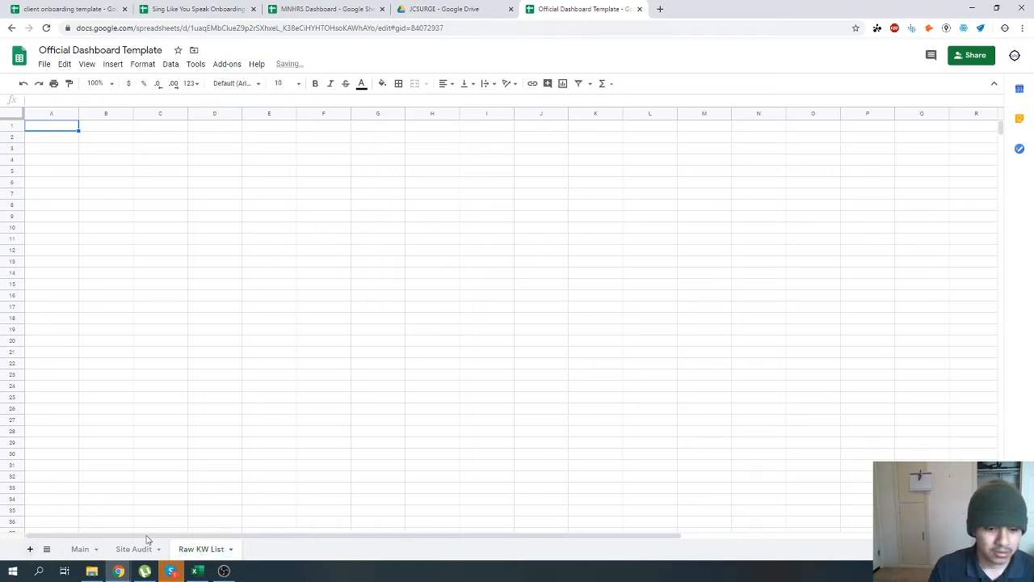
double_click(252, 552)
text(KW Research)
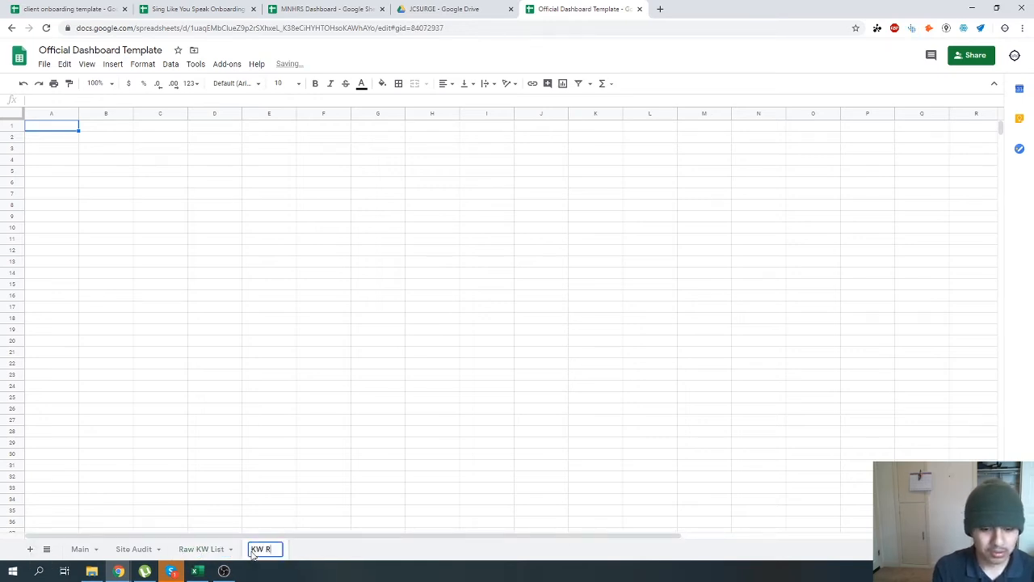
key(Return)
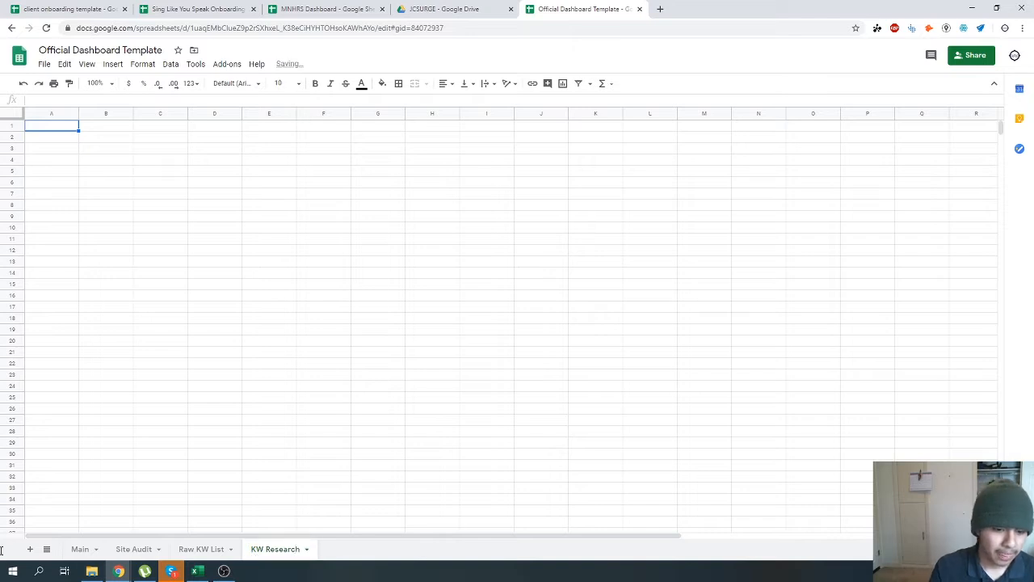
Add another blank sheet at the end and rename the KW Research sheet as KW Mapping.
click(30, 549)
double_click(339, 551)
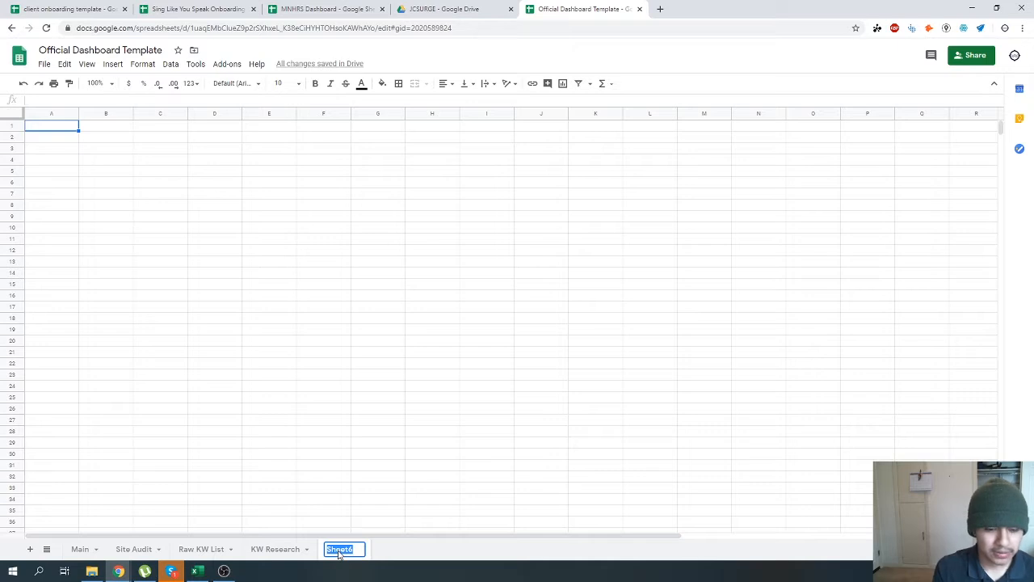
double_click(296, 552)
text(KW)
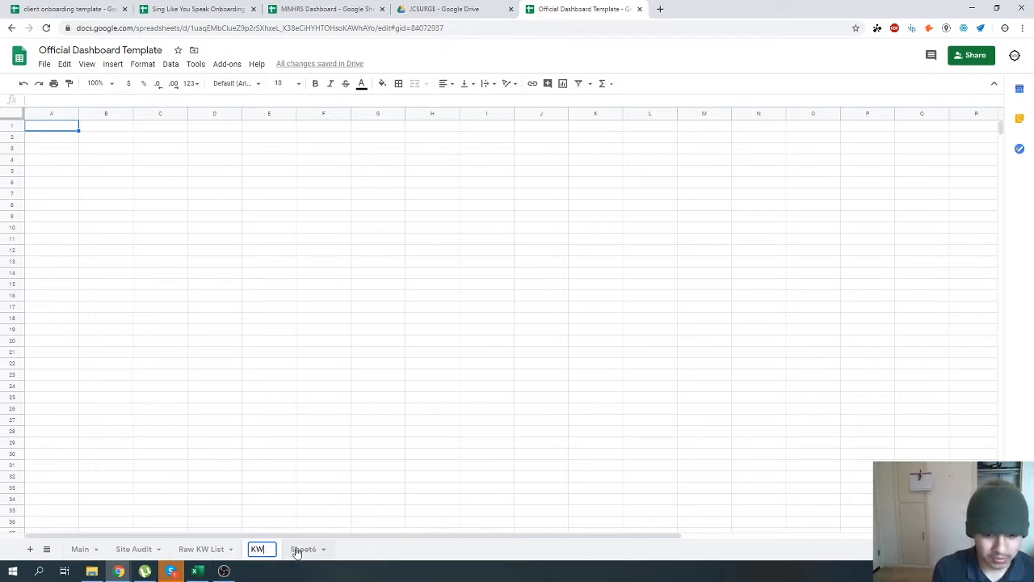
text( Mapping)
key(Return)
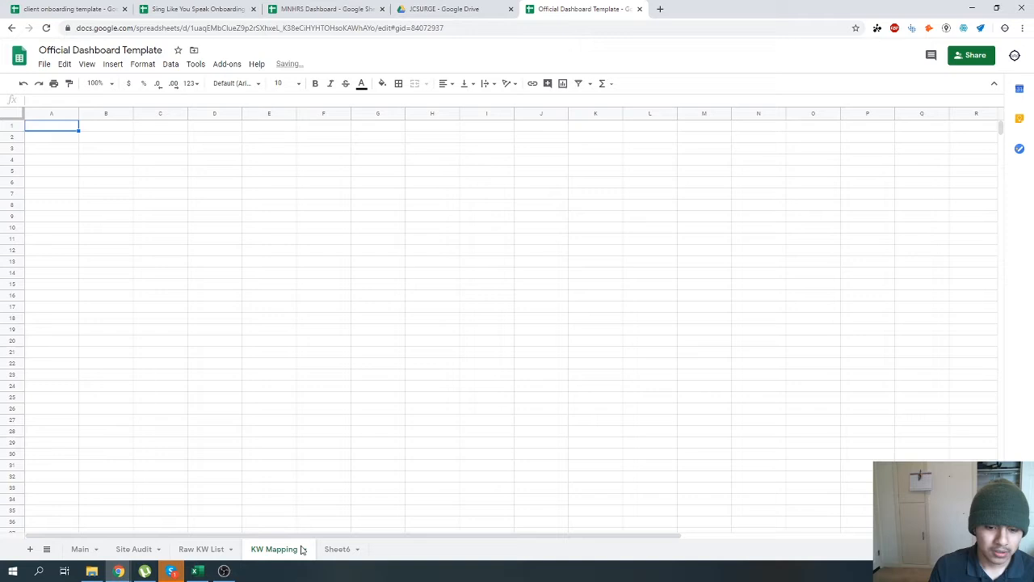
Rename Sheet6 as Competitor Analysis.
double_click(347, 552)
text(Competitor An)
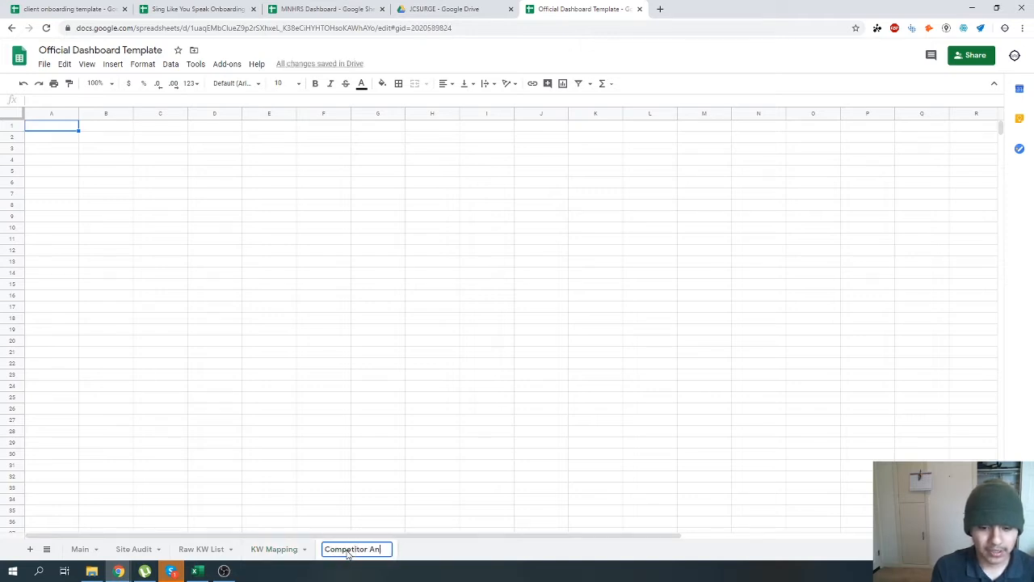
text(alysis)
key(Return)
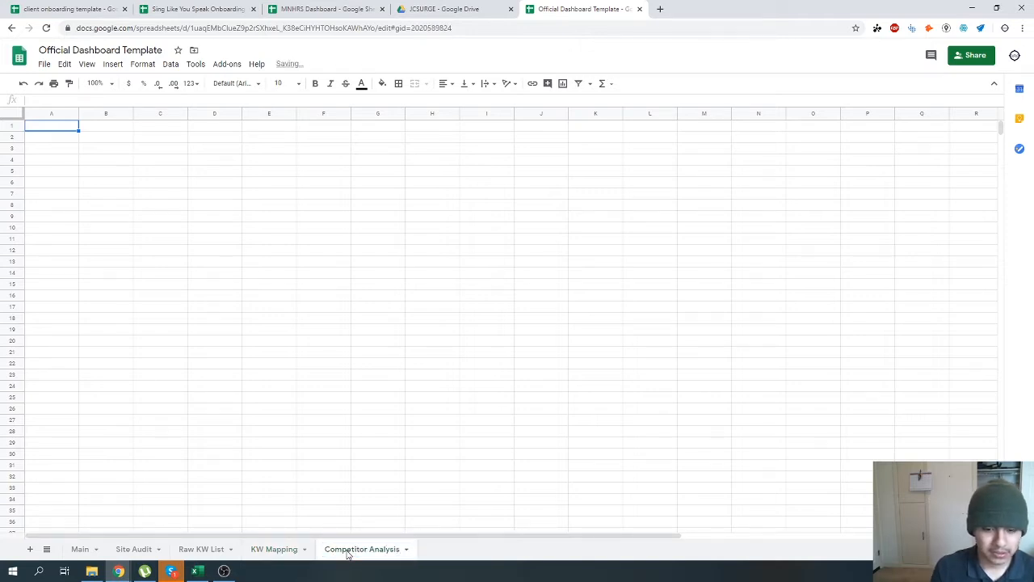
Add a sheet named GMB Posting after Competitor Analysis.
click(30, 549)
double_click(445, 551)
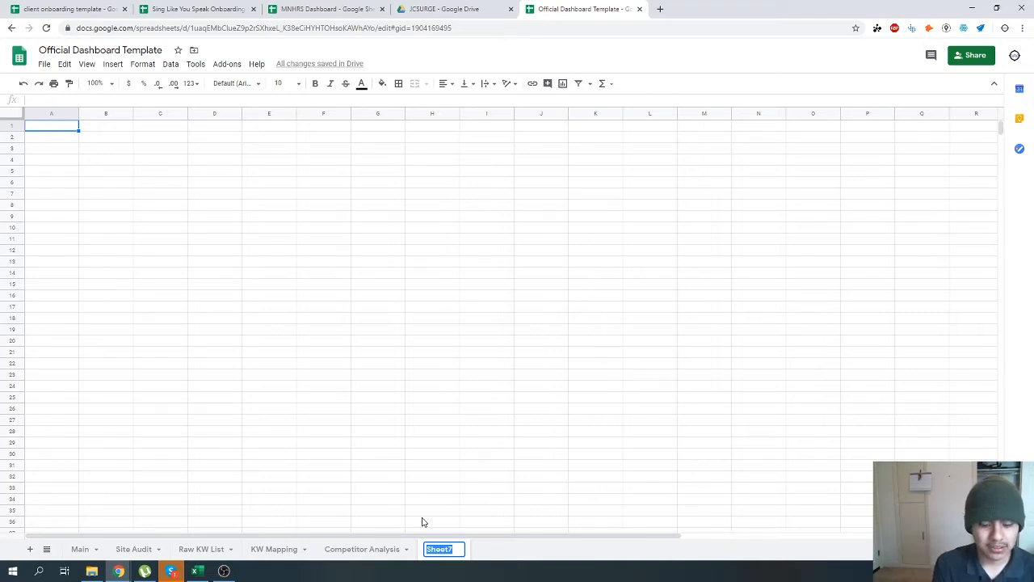
text(GMB Posting)
key(Return)
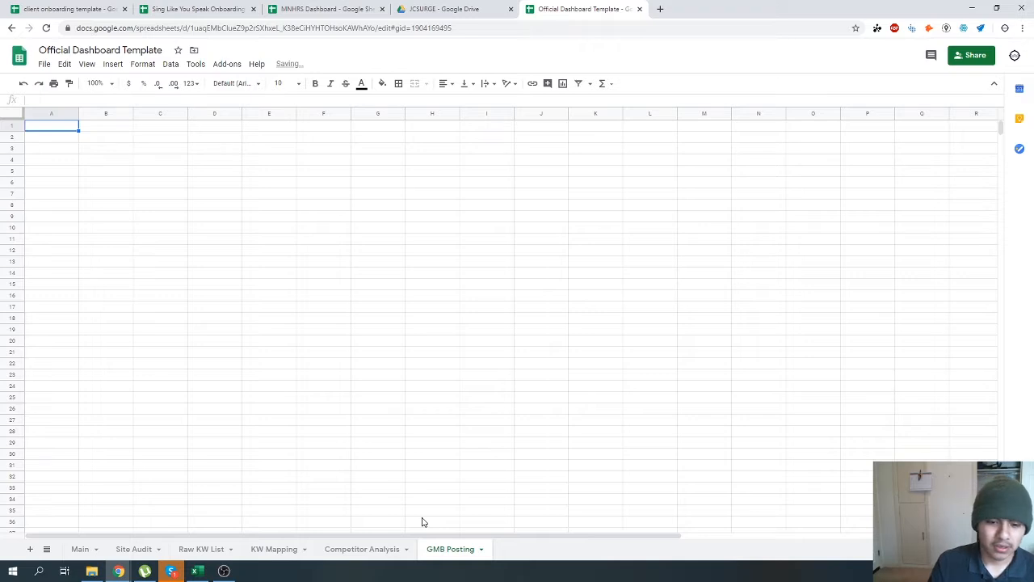
Add a sheet named Duplicate Content after GMB Posting.
click(29, 548)
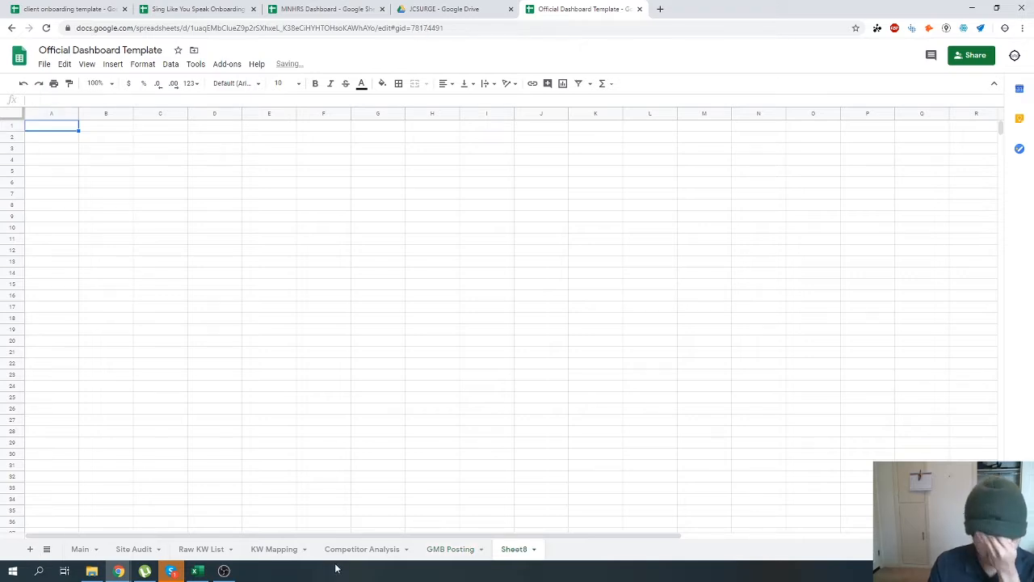
double_click(513, 551)
text(Du)
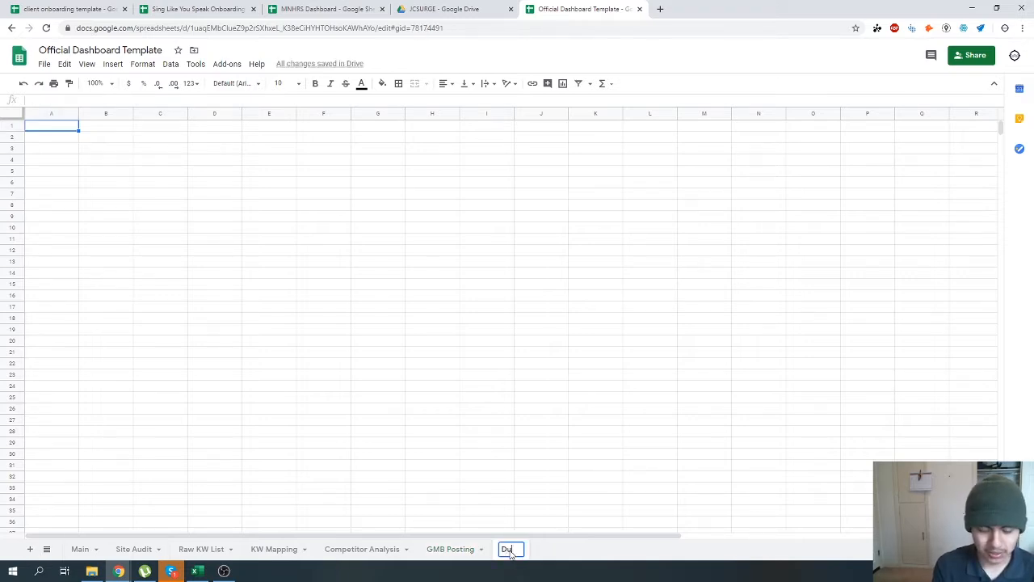
text(plicate Content)
key(Return)
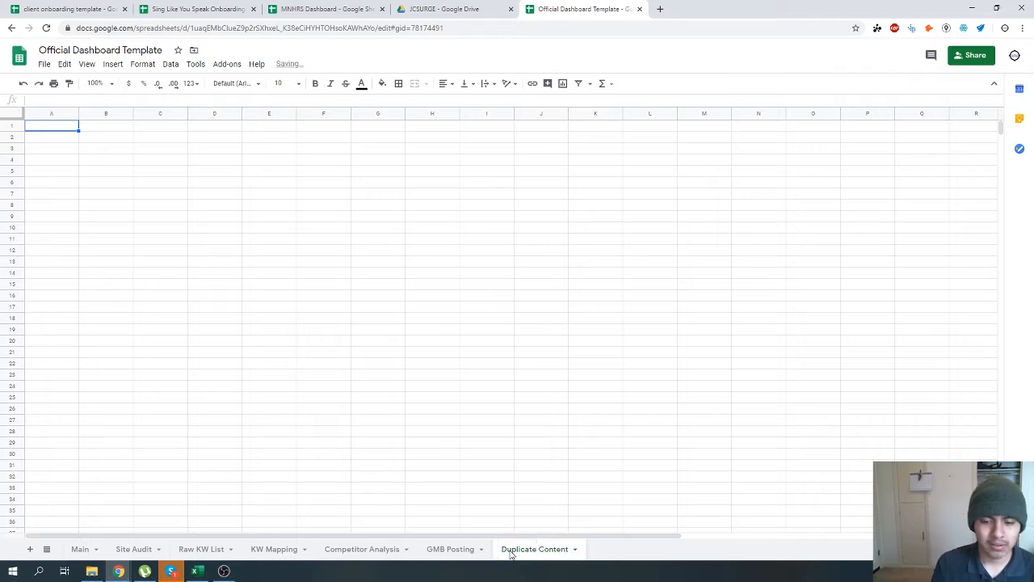
Try placing the Duplicate Content sheet directly after Site Audit, and return it to the end of the sheet order.
drag(511, 553, 194, 554)
click(543, 554)
click(471, 554)
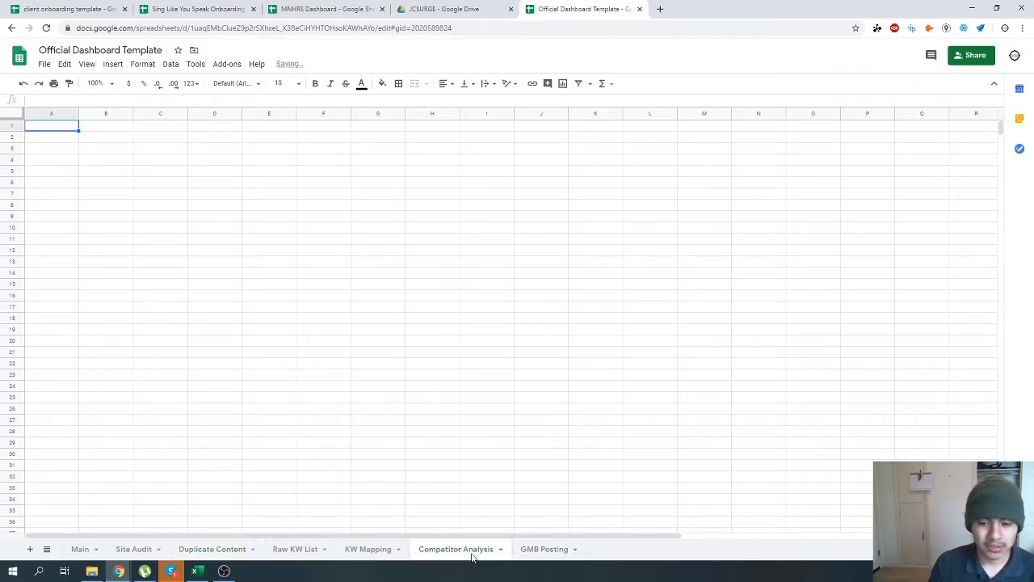
click(530, 556)
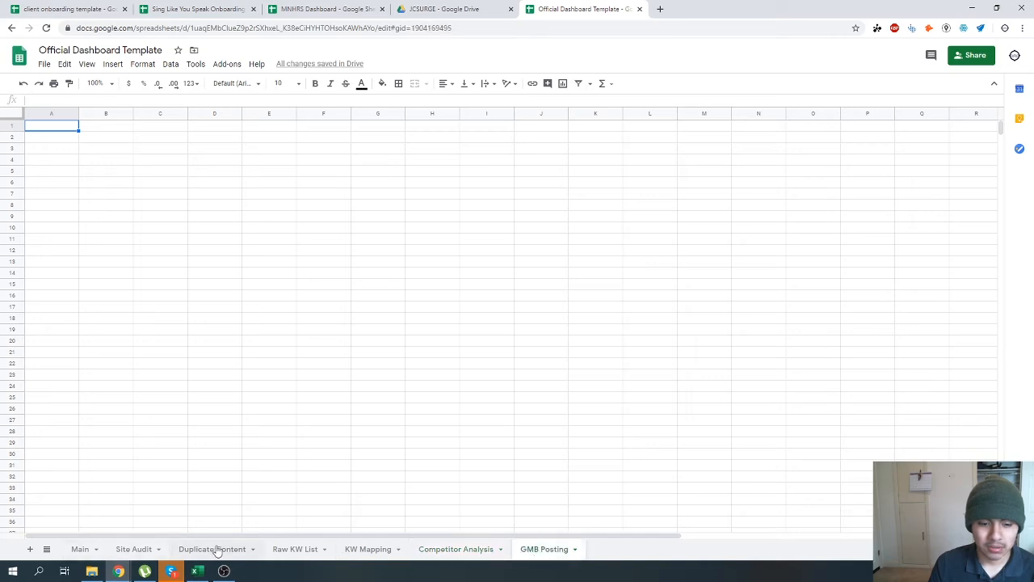
drag(212, 549, 545, 550)
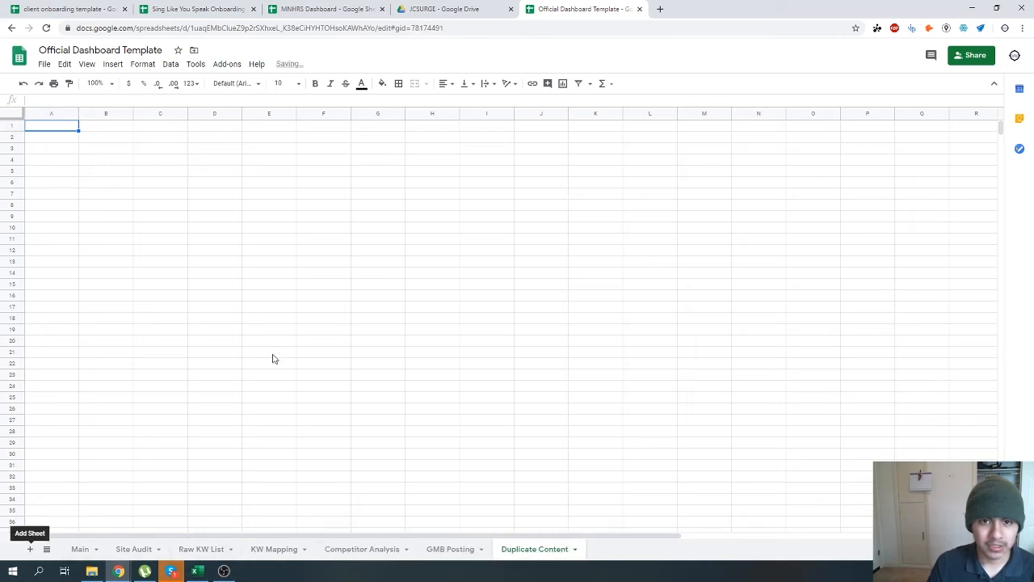
Check the MNHRS Dashboard and Sing Like You Speak Onboarding spreadsheets, and add a sheet named Misc. after Duplicate Content in the template.
click(321, 9)
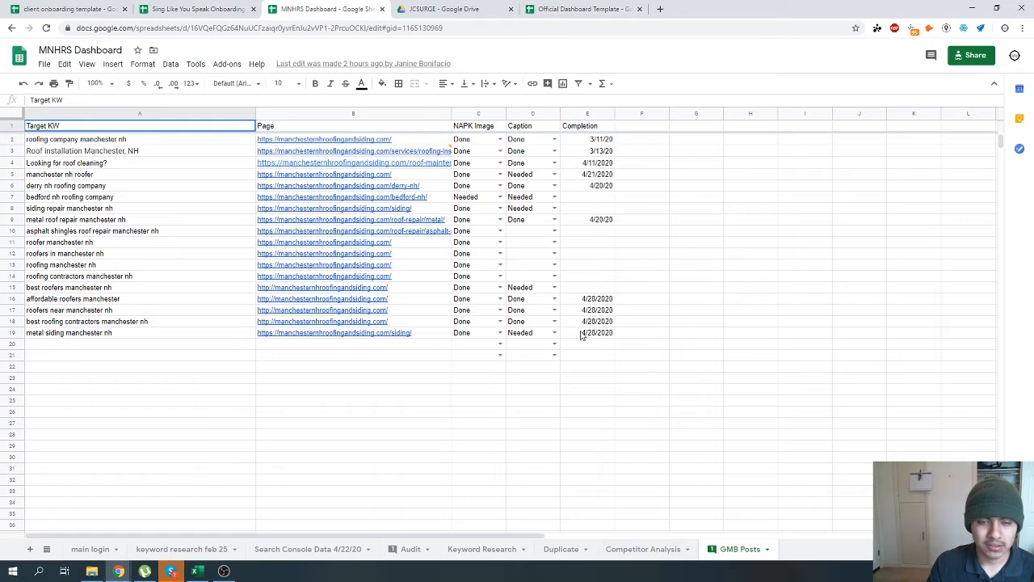
click(225, 6)
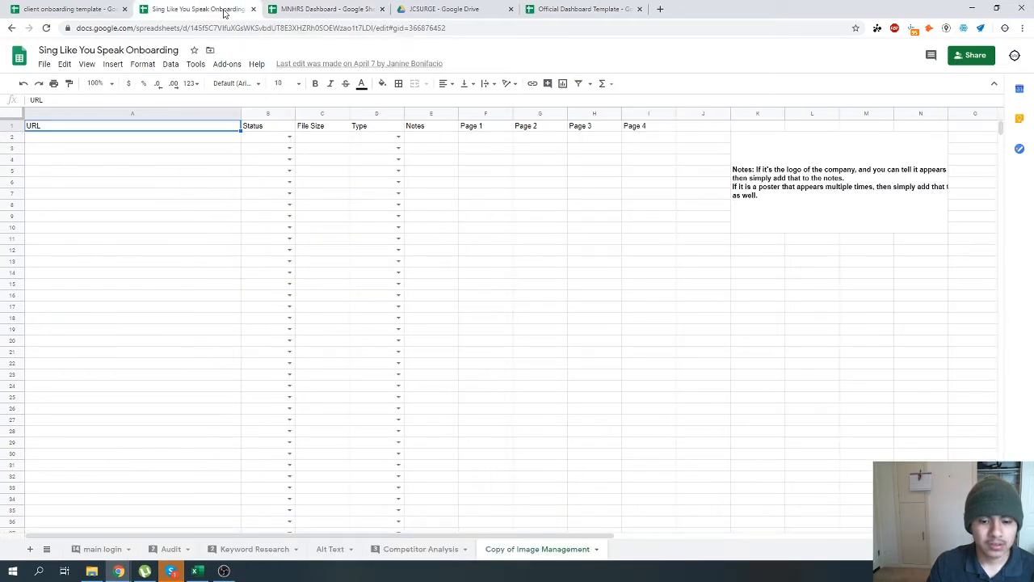
click(580, 9)
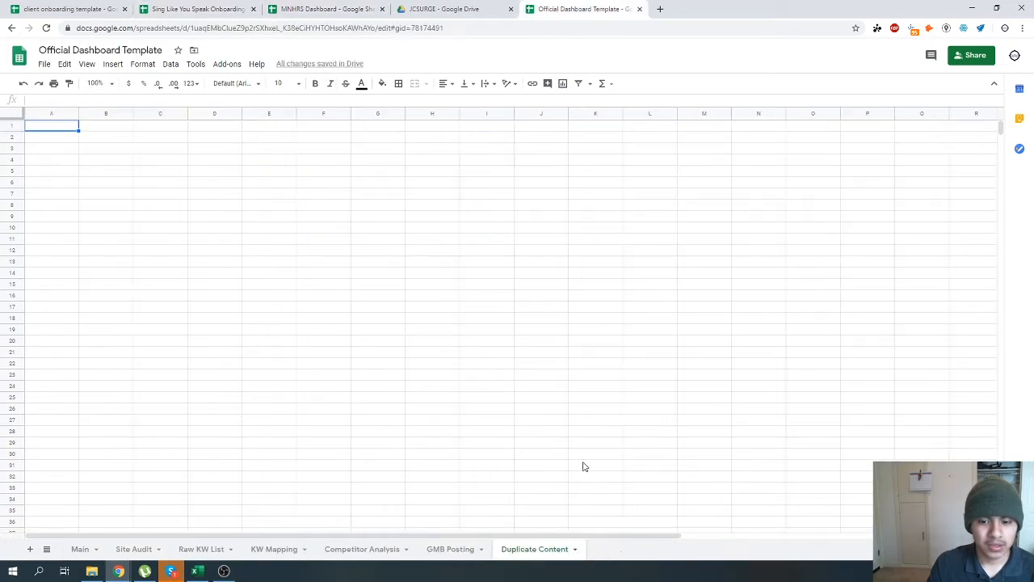
click(29, 548)
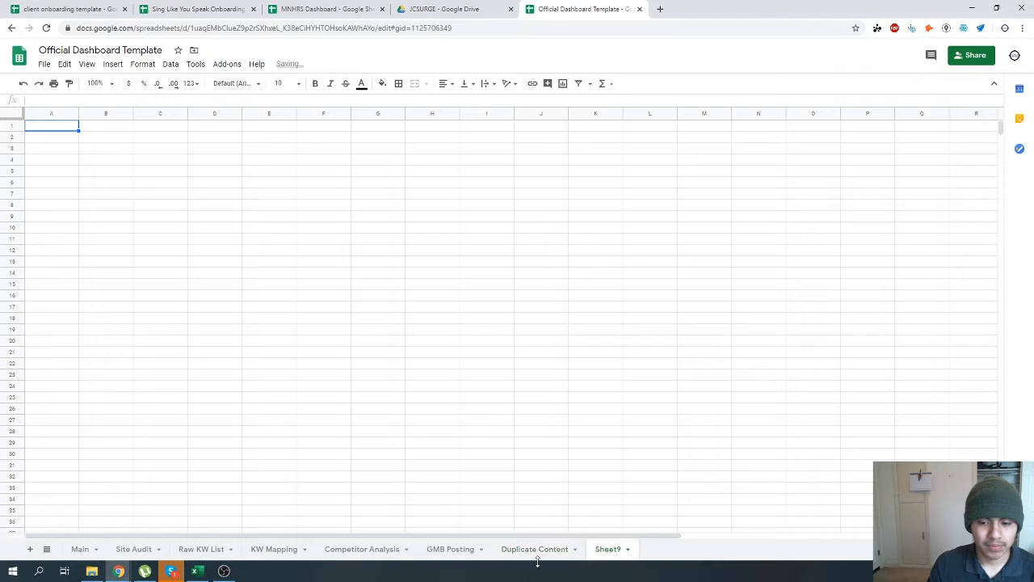
double_click(608, 550)
text(Alt Text & )
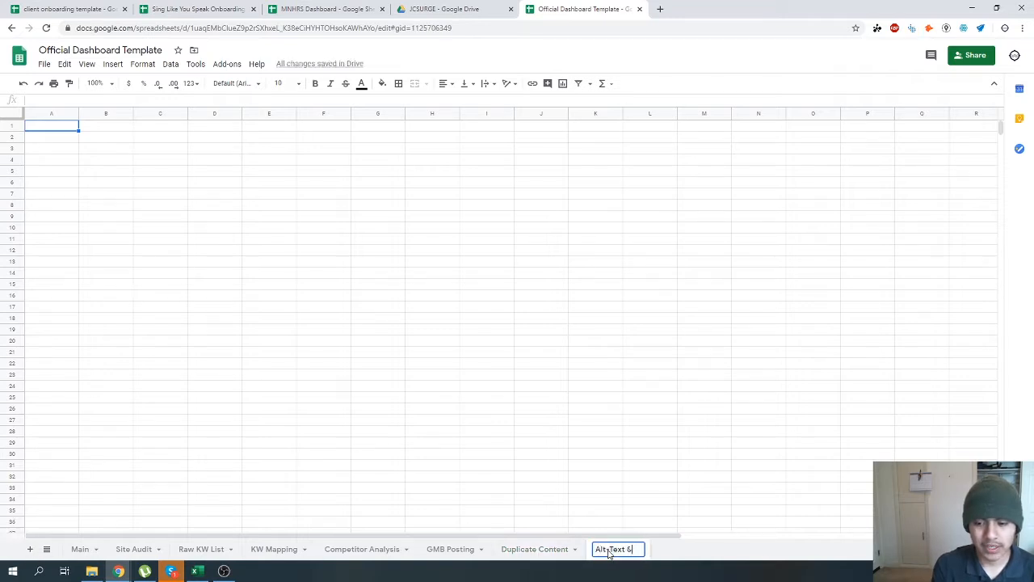
text(Other)
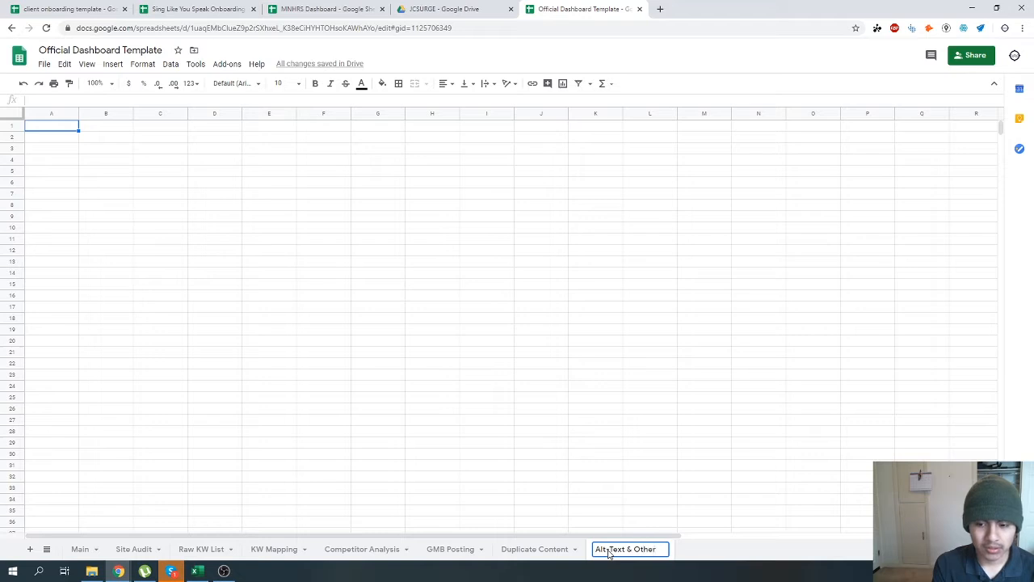
key(ctrl+a)
text(Misc.)
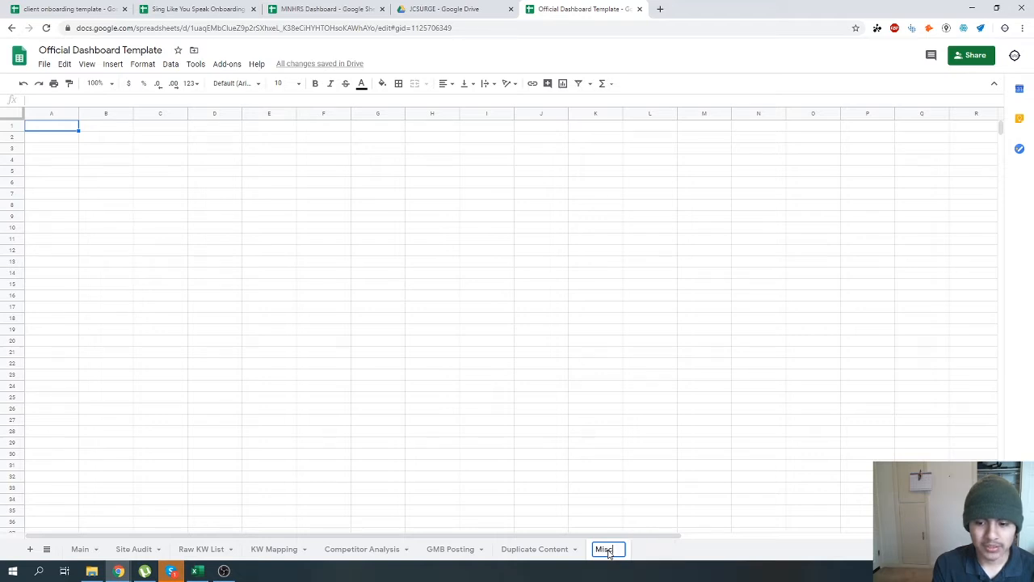
key(Return)
On the Main sheet, enter the labels Company Name in A1 and Person of Contact in B1.
click(81, 549)
click(133, 550)
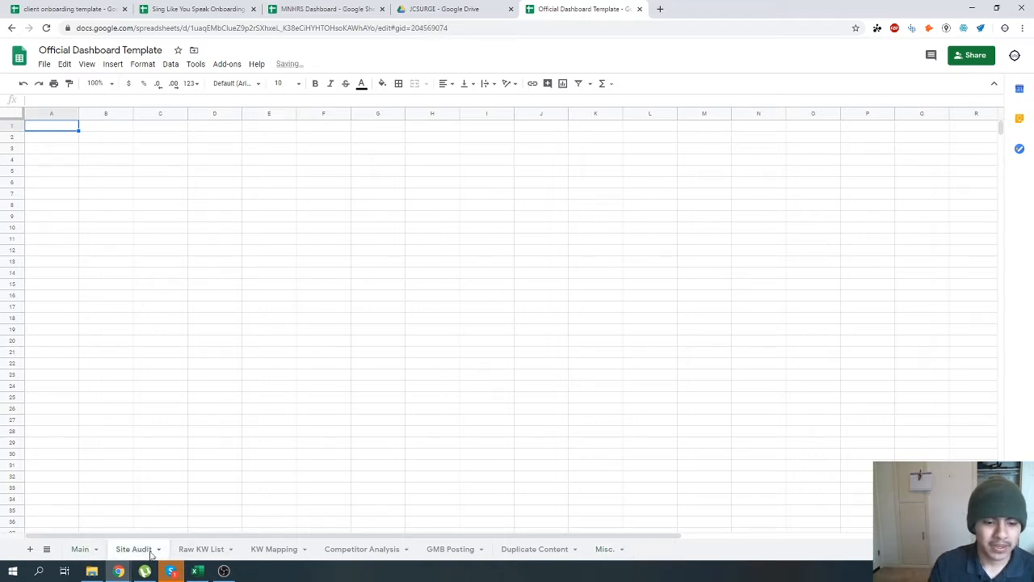
click(199, 549)
click(78, 551)
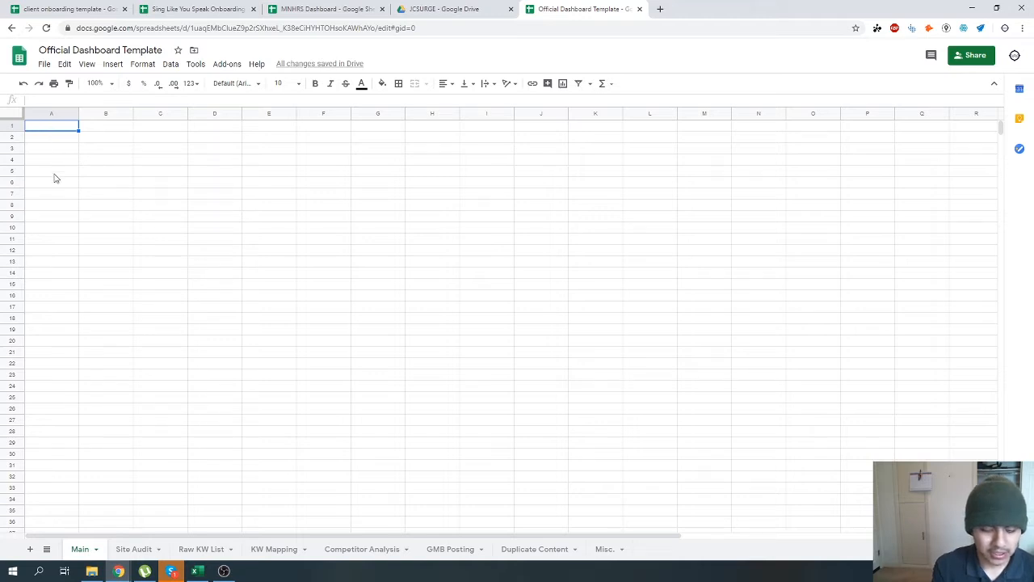
text(Company Name)
key(Tab)
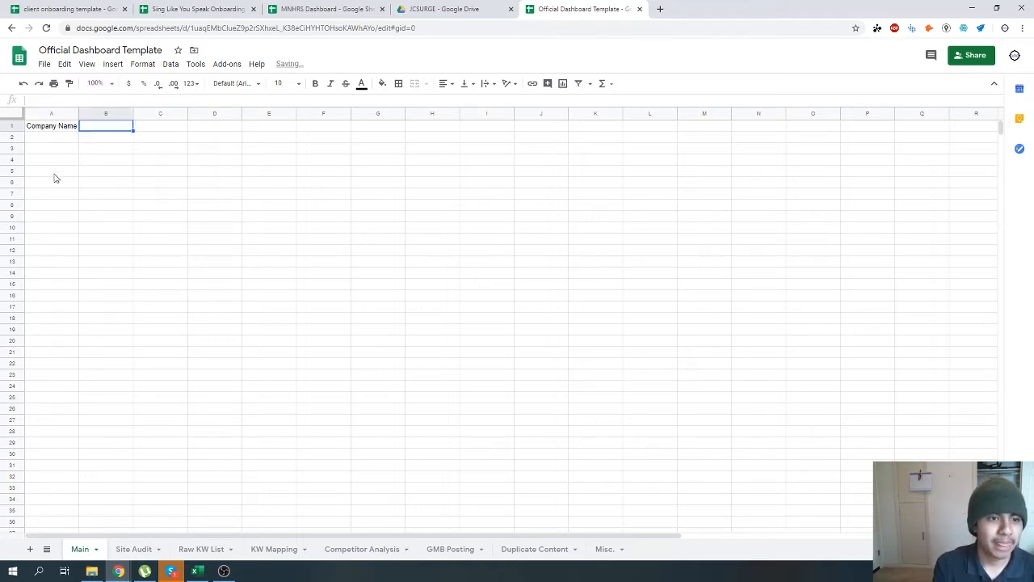
text(Person o)
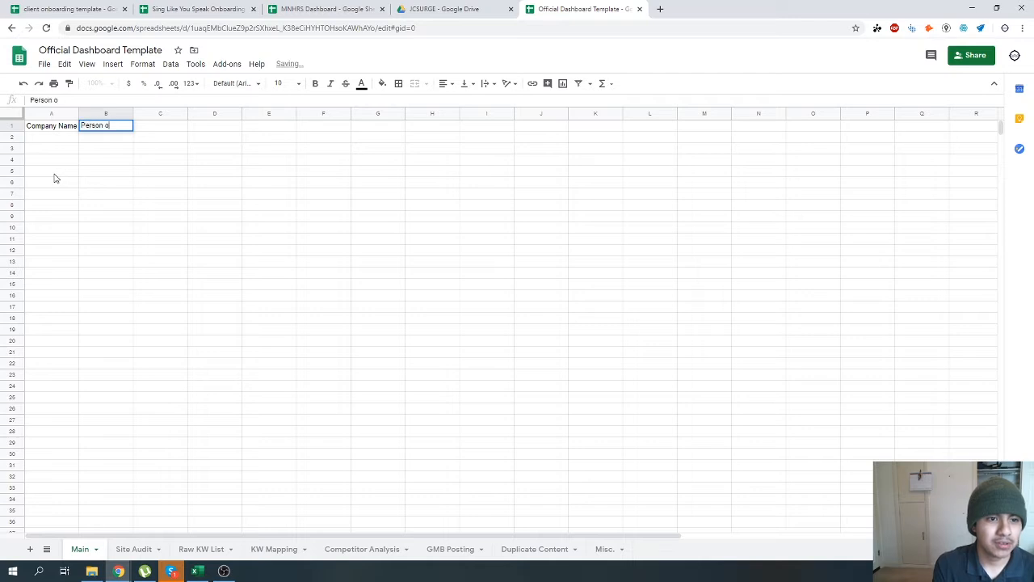
text(f Contact)
key(Return)
key(Right)
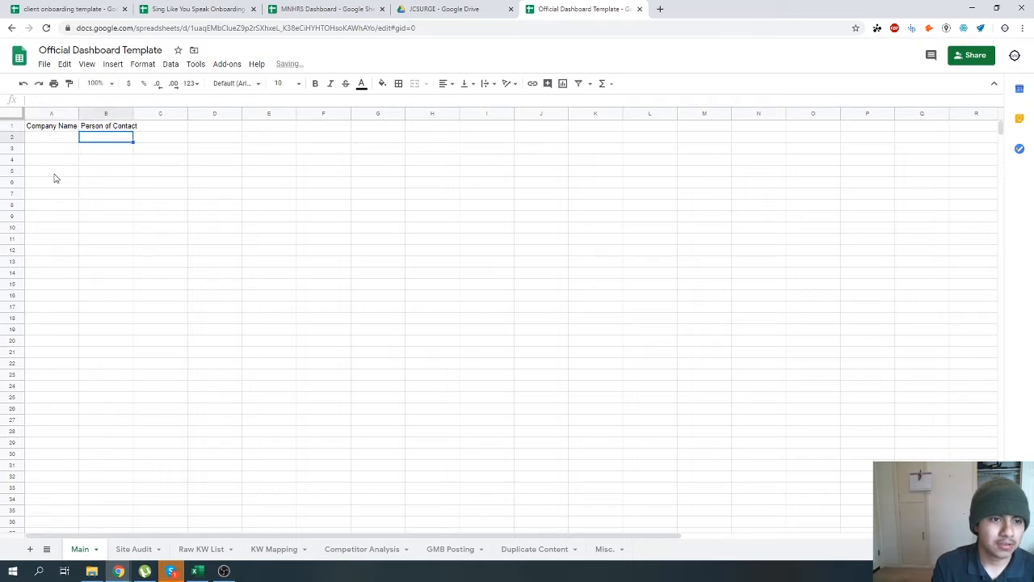
Continue the first row of the Main sheet with the labels Email in C1 and Phone in D1.
key(Up)
key(Right)
text(Emai)
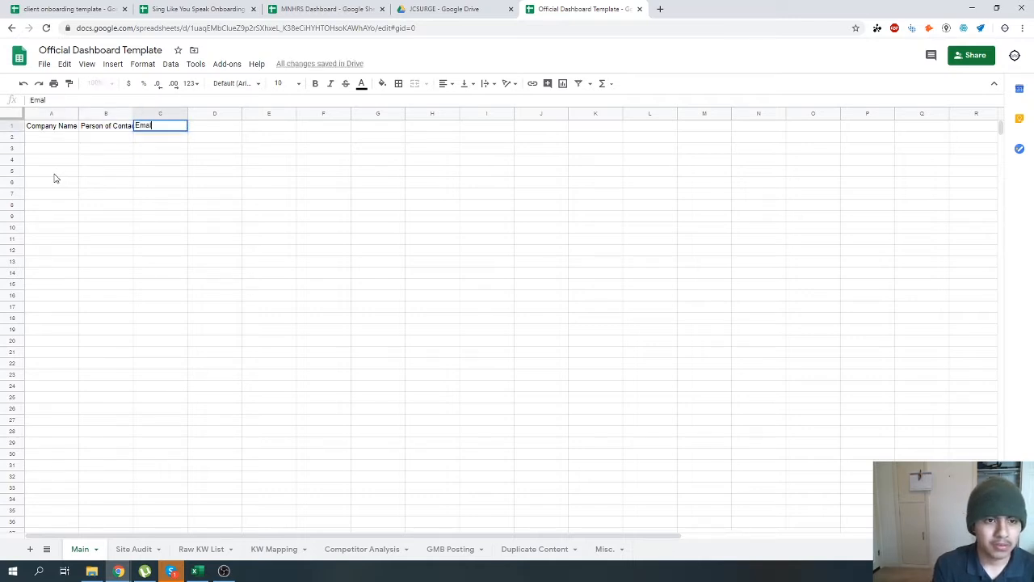
text(l)
key(Tab)
text(Phone)
key(Return)
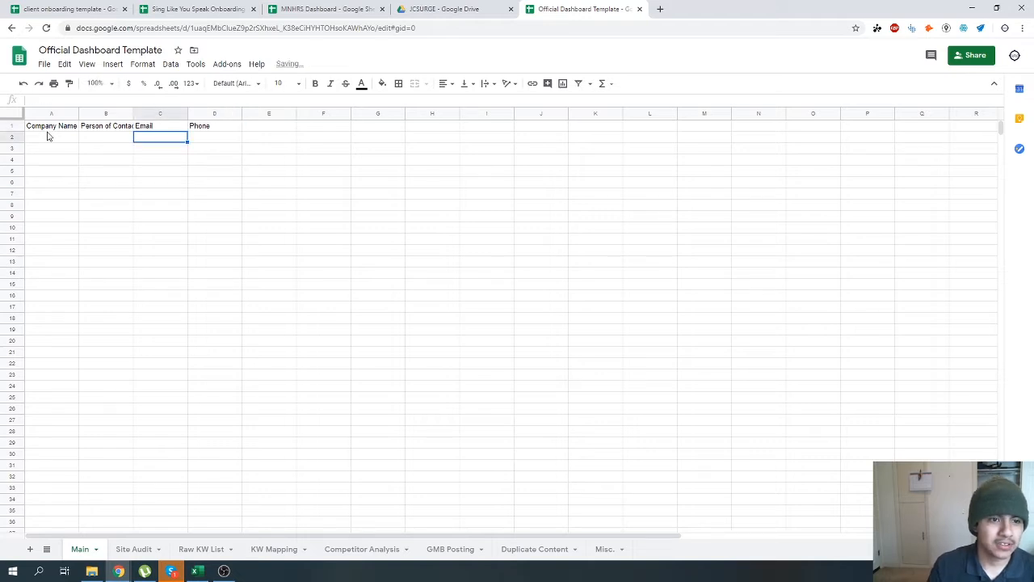
Widen column B to fit the full Person of Contact label.
drag(48, 128, 151, 164)
click(102, 130)
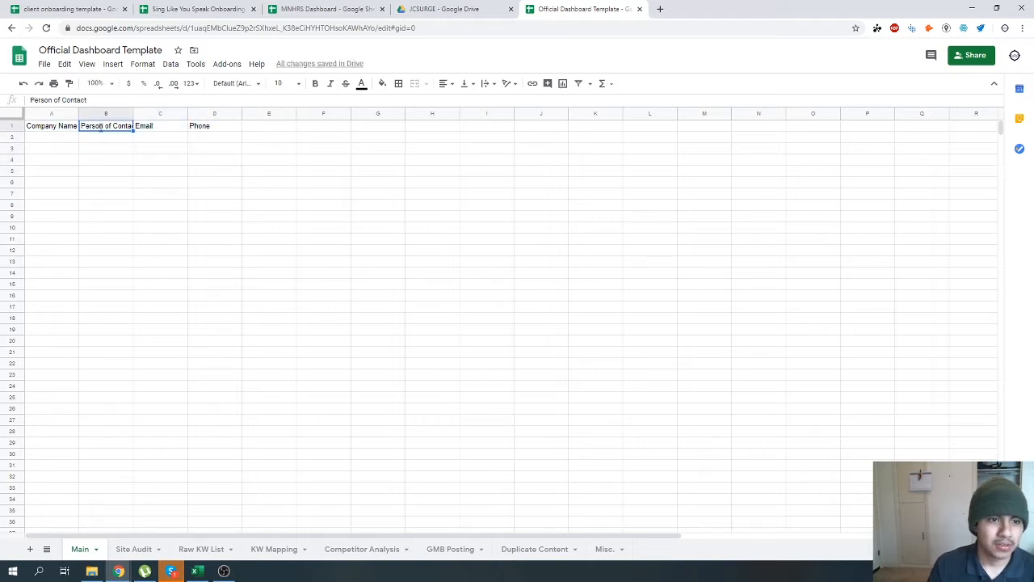
double_click(101, 127)
click(101, 128)
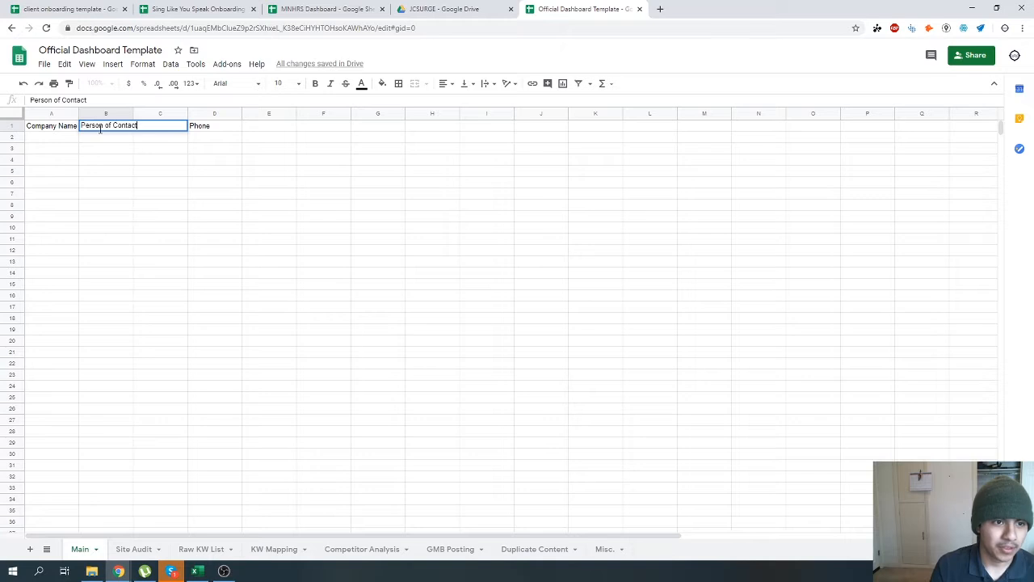
click(61, 128)
click(10, 127)
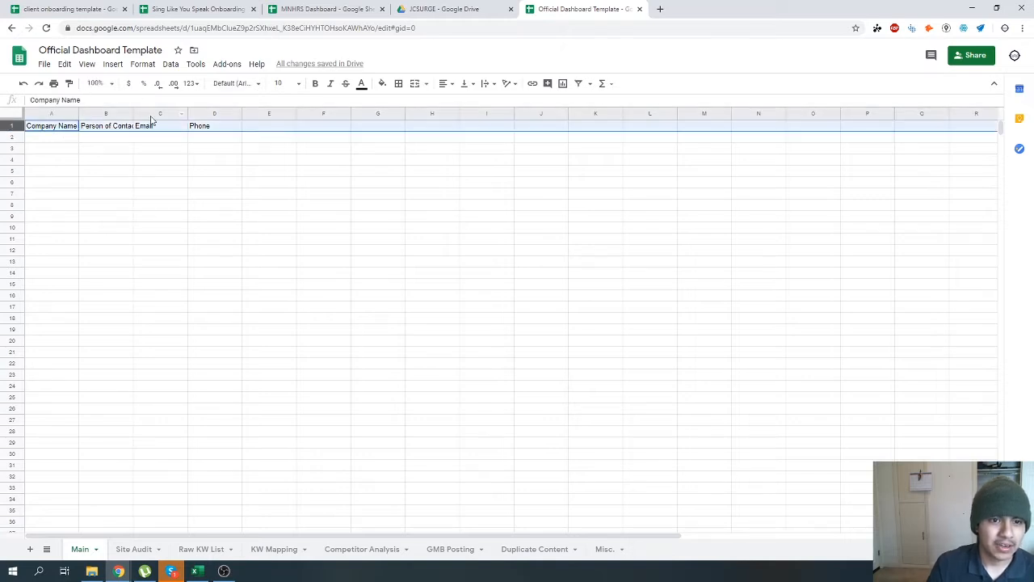
click(210, 161)
click(261, 129)
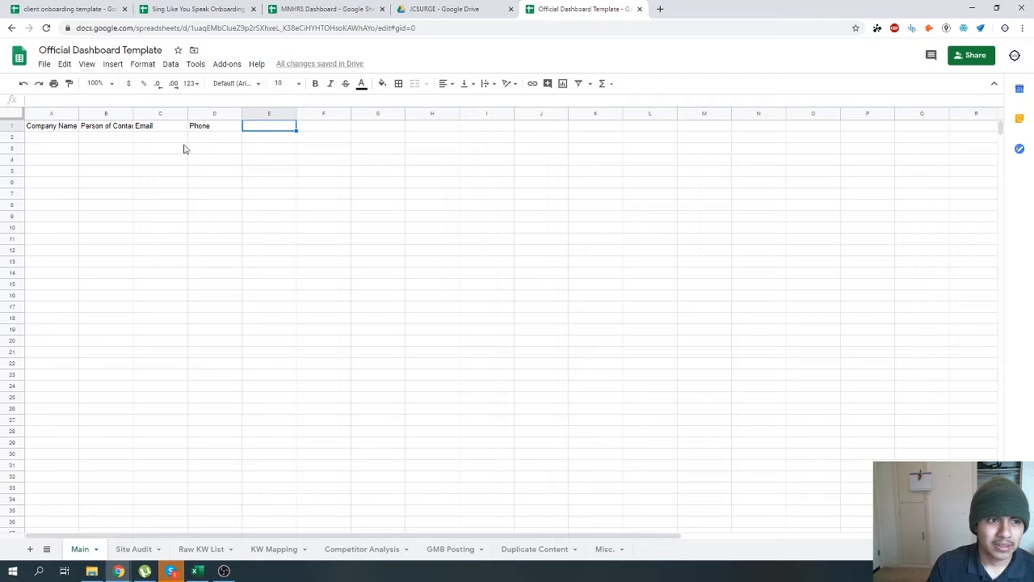
double_click(134, 113)
Enter the labels Address, Industry and Website in cells A3 to C3 of the Main sheet.
double_click(283, 126)
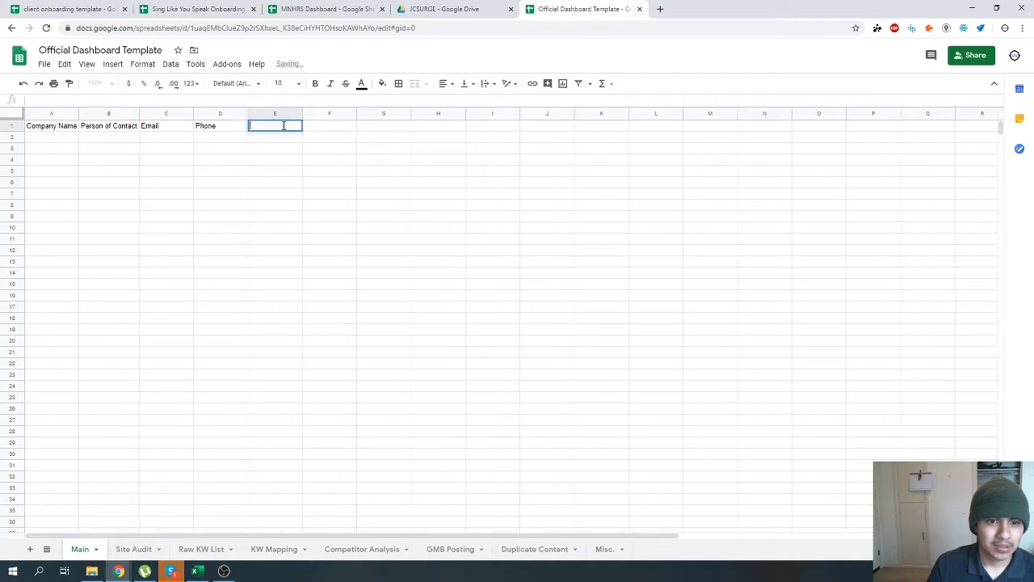
click(51, 150)
text(Address)
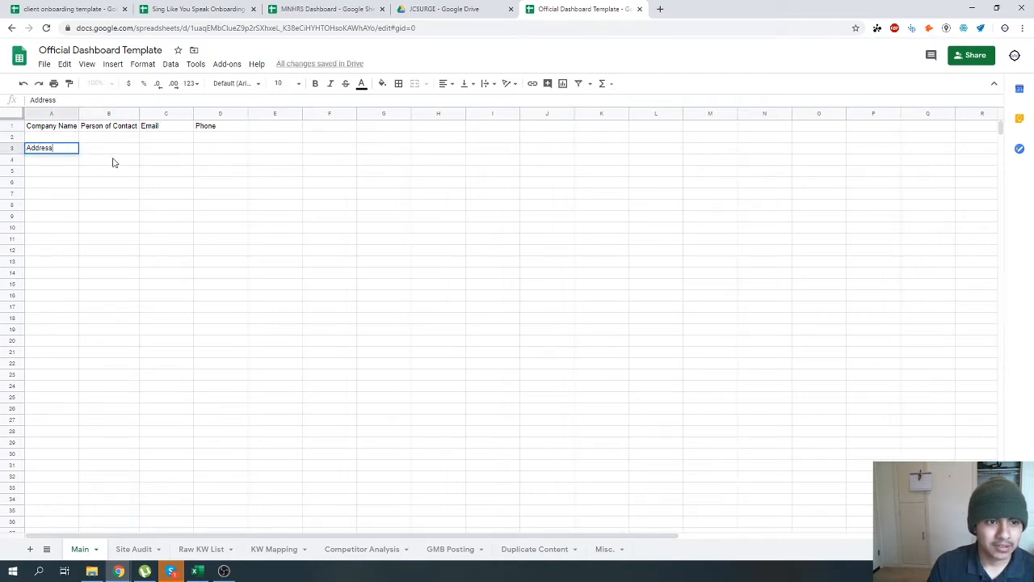
click(114, 152)
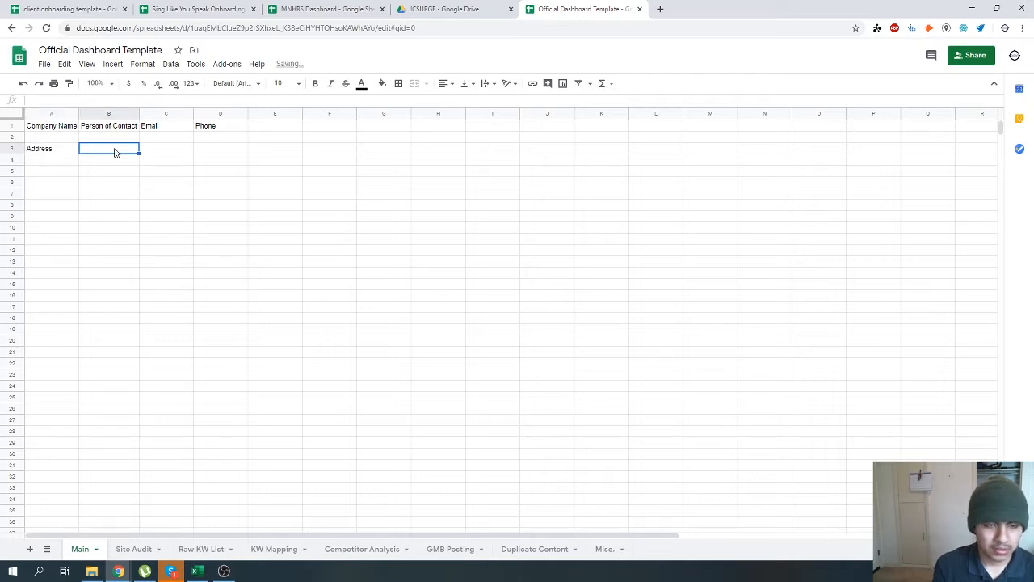
text(Industry)
key(Tab)
text(W)
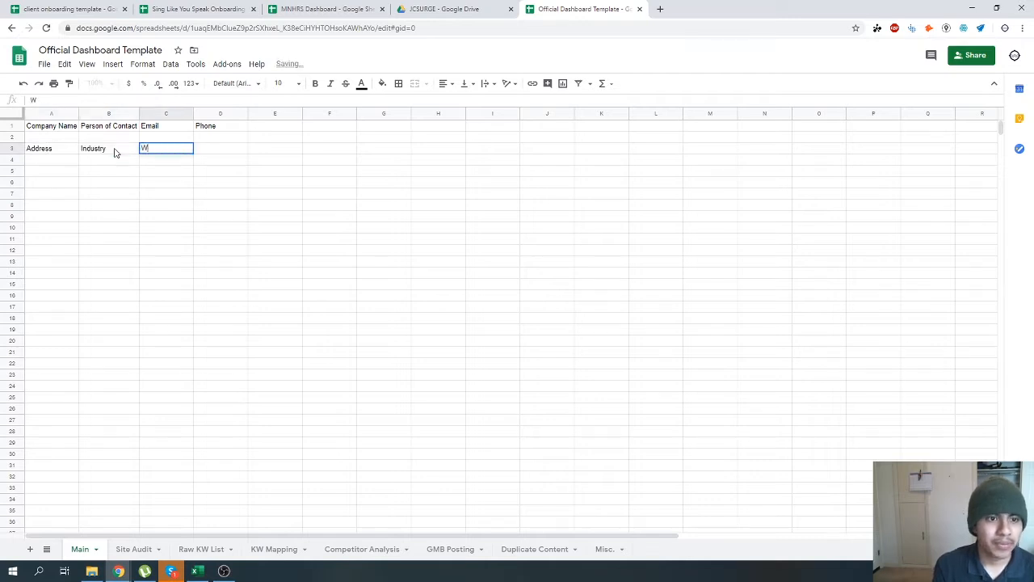
text(ebsite)
Replace the Phone label in D1 with Website.
key(Up)
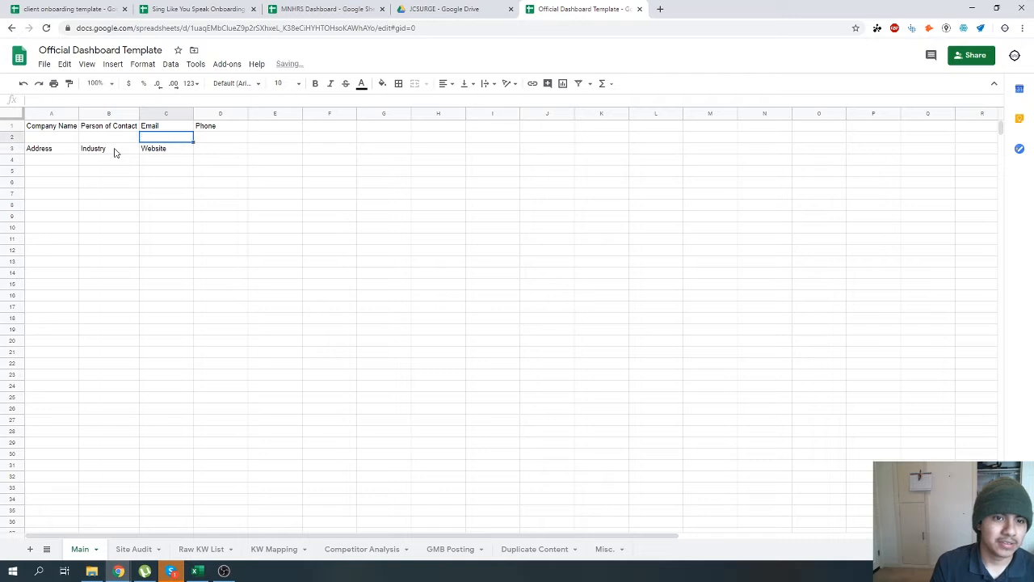
key(Up)
key(Right)
text(Websit)
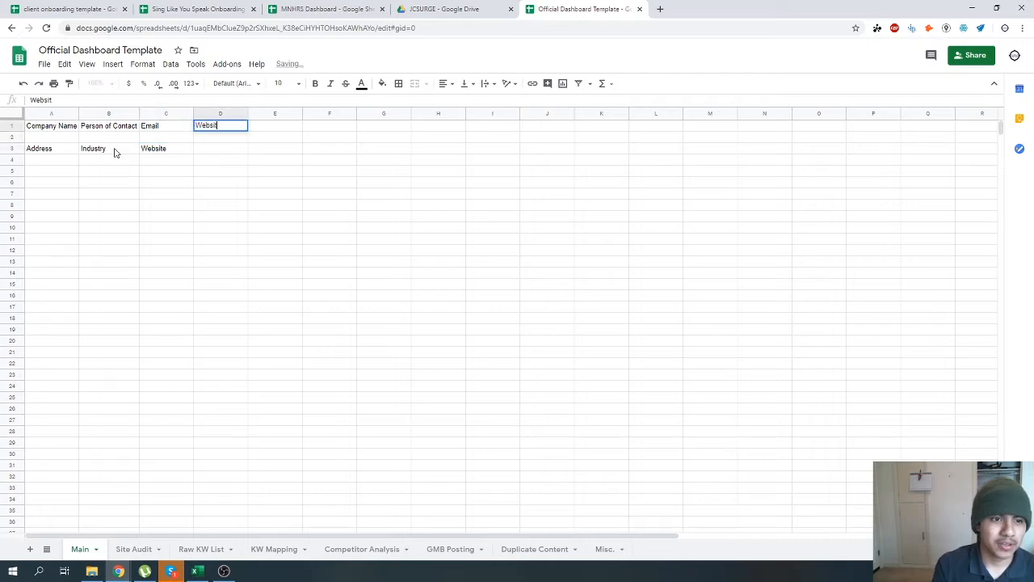
text(e)
Replace the labels in cells A3 to C3 with Email, Address and Industry.
key(Down)
key(Left)
key(Down)
key(Left)
key(Left)
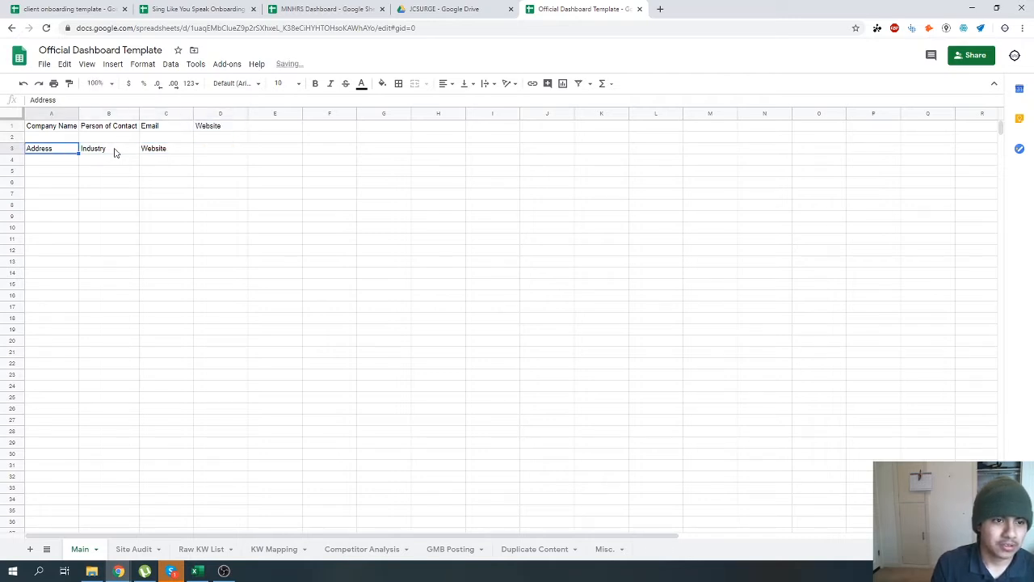
text(Email)
key(Tab)
text(Add)
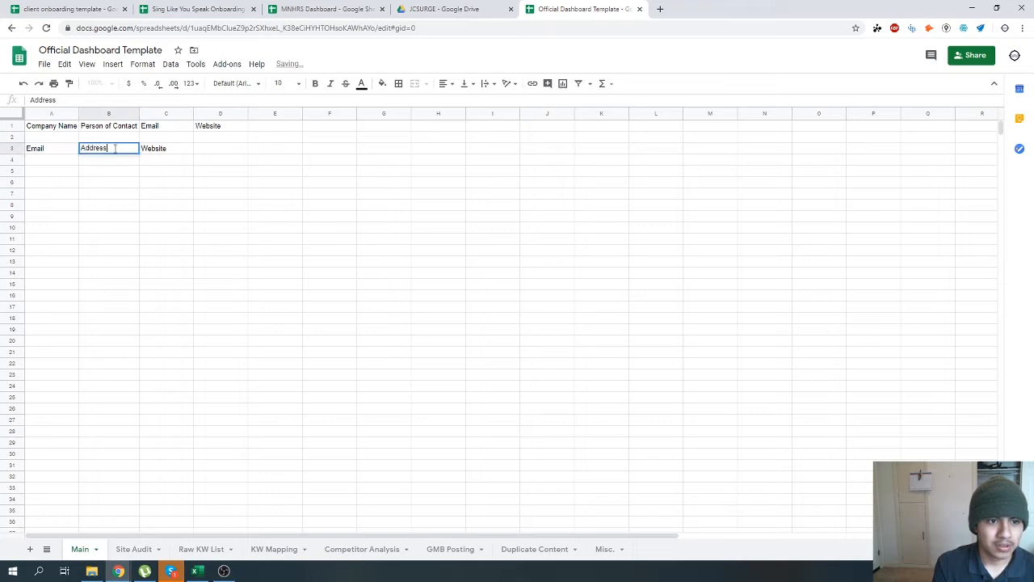
key(Tab)
text(Indus)
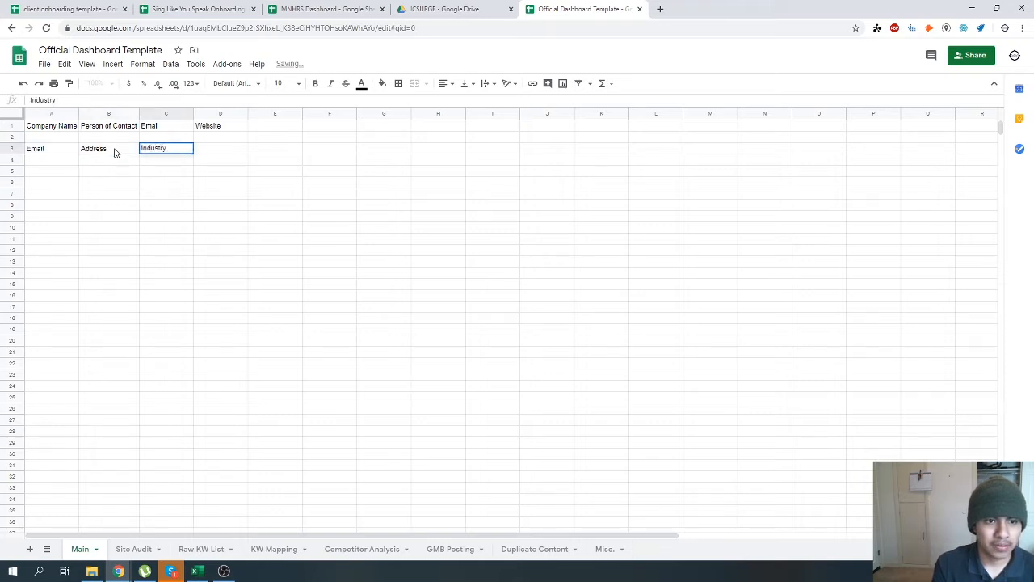
key(Tab)
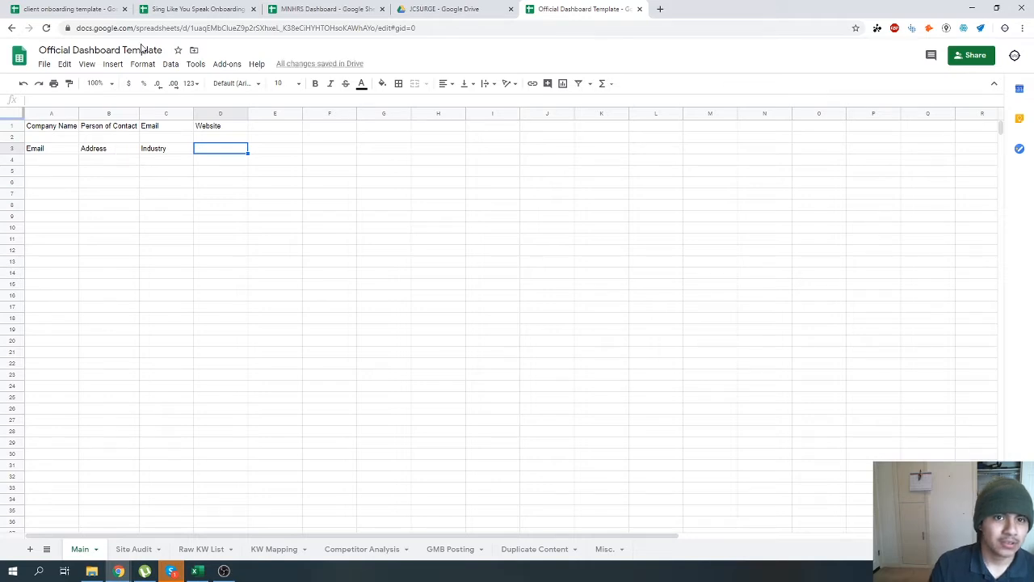
Move the Sing Like You Speak Onboarding spreadsheet out of this window, and review the client onboarding template's main login sheet and the MNHRS Dashboard.
drag(194, 9, 973, 157)
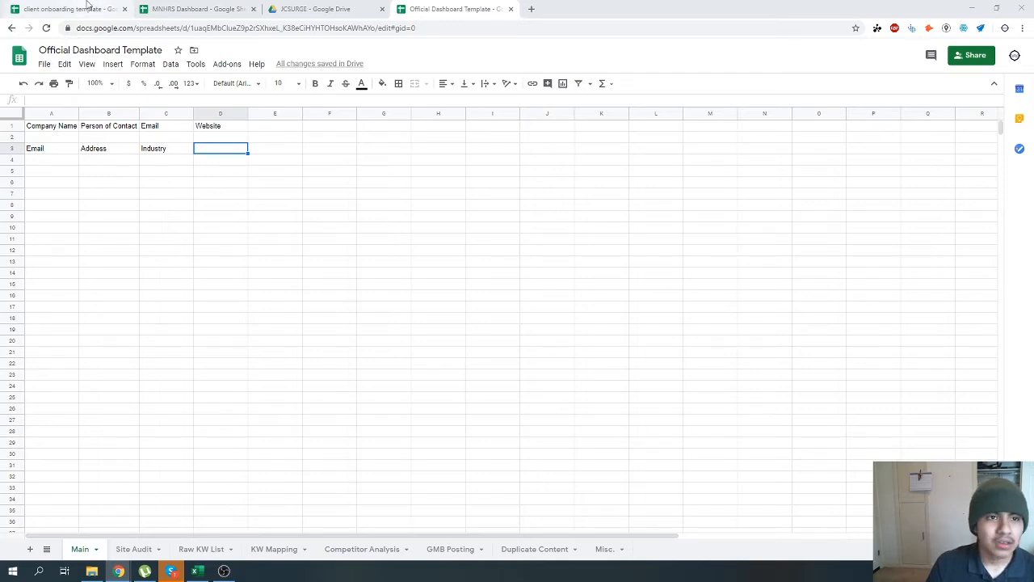
drag(87, 8, 2, 4)
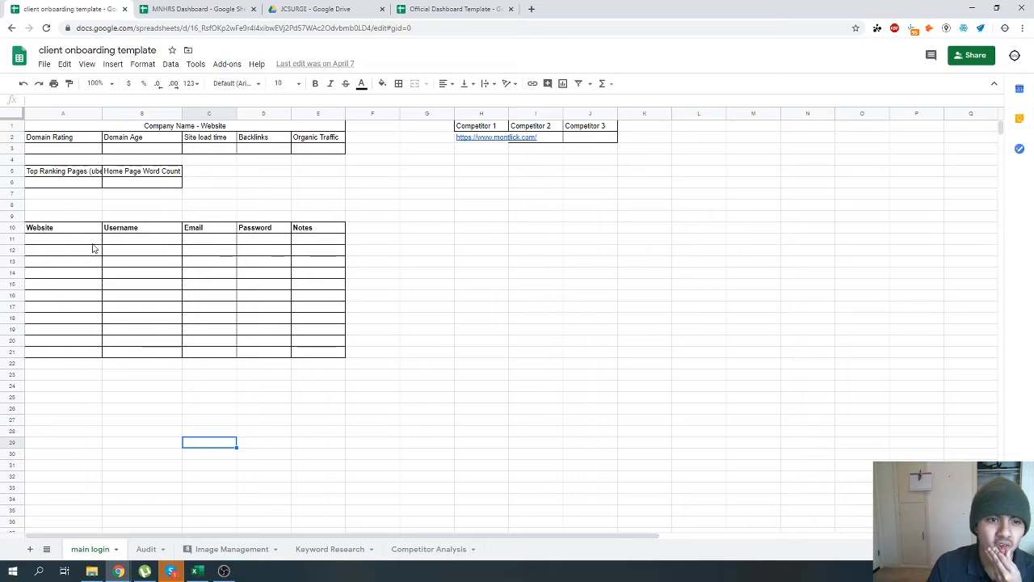
click(184, 7)
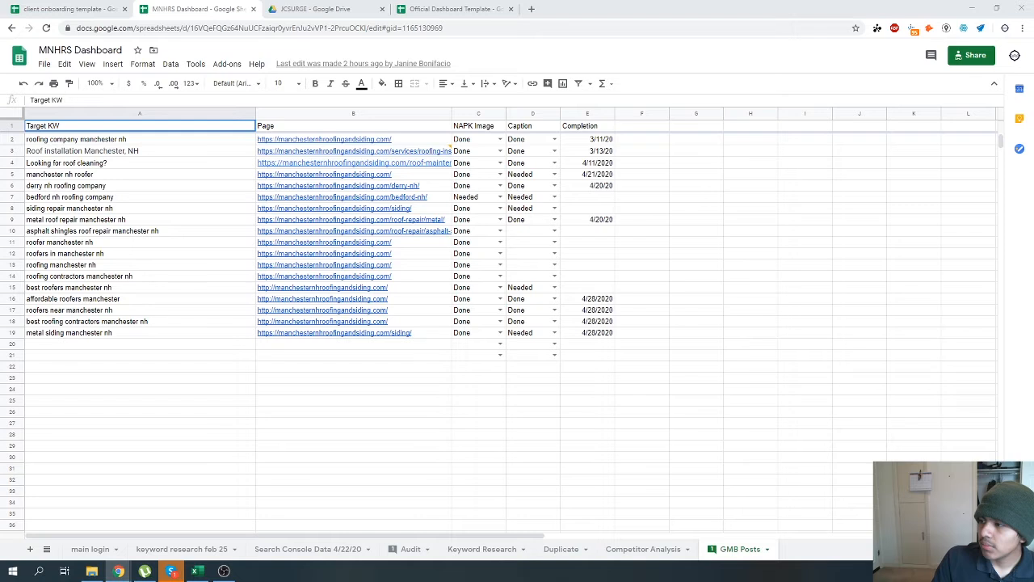
Return to the Official Dashboard Template and enter the label Company Size in D3 of the Main sheet.
click(456, 8)
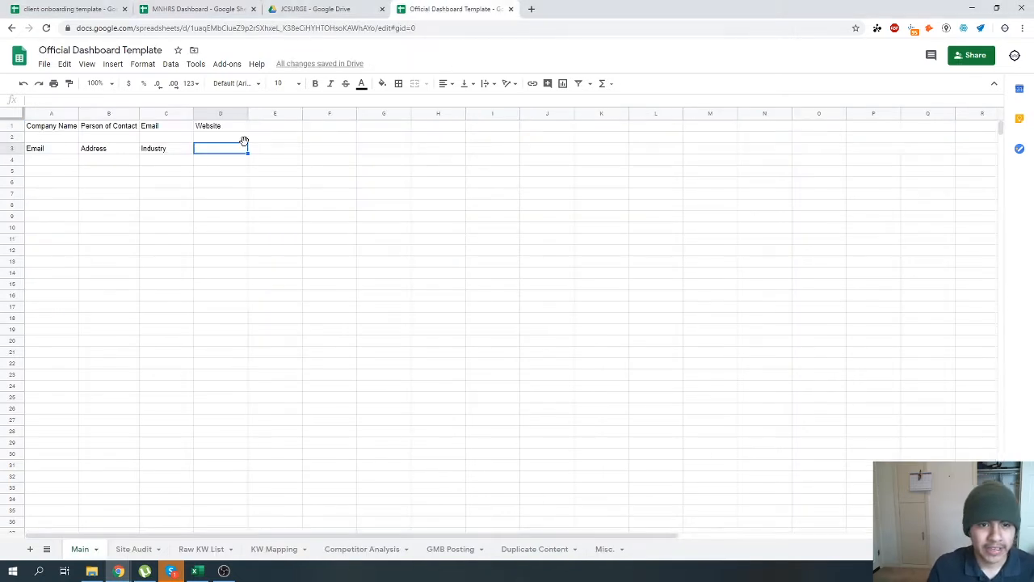
text(Company Size)
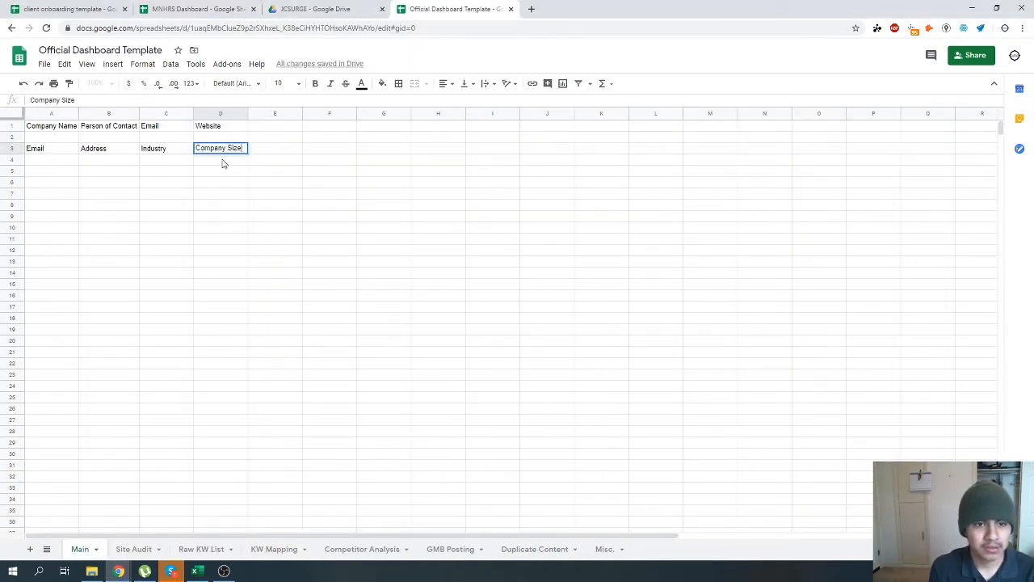
key(Return)
key(Down)
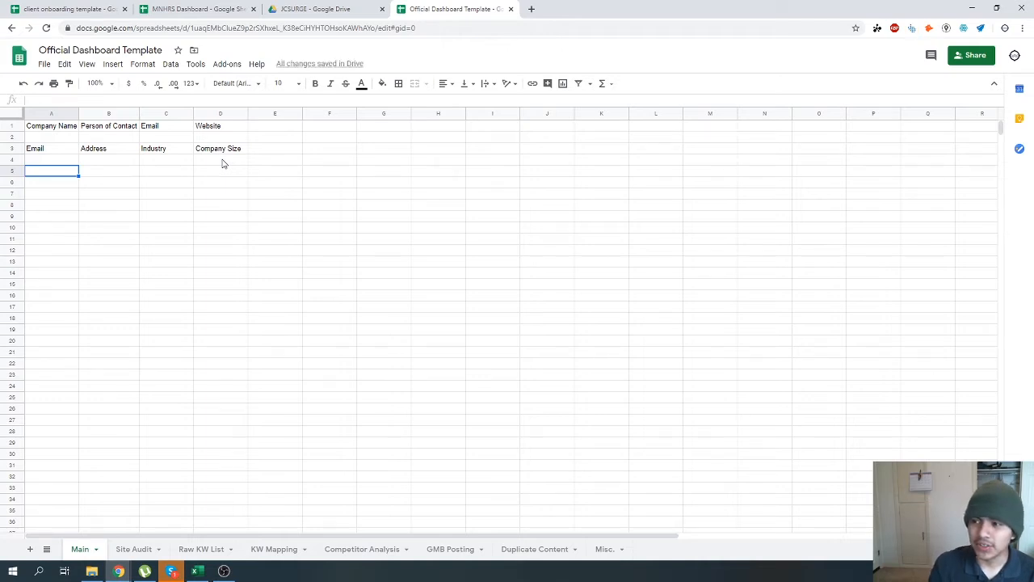
Insert a row above the first label row and merge A1 to D1 with middle vertical alignment.
right_click(11, 126)
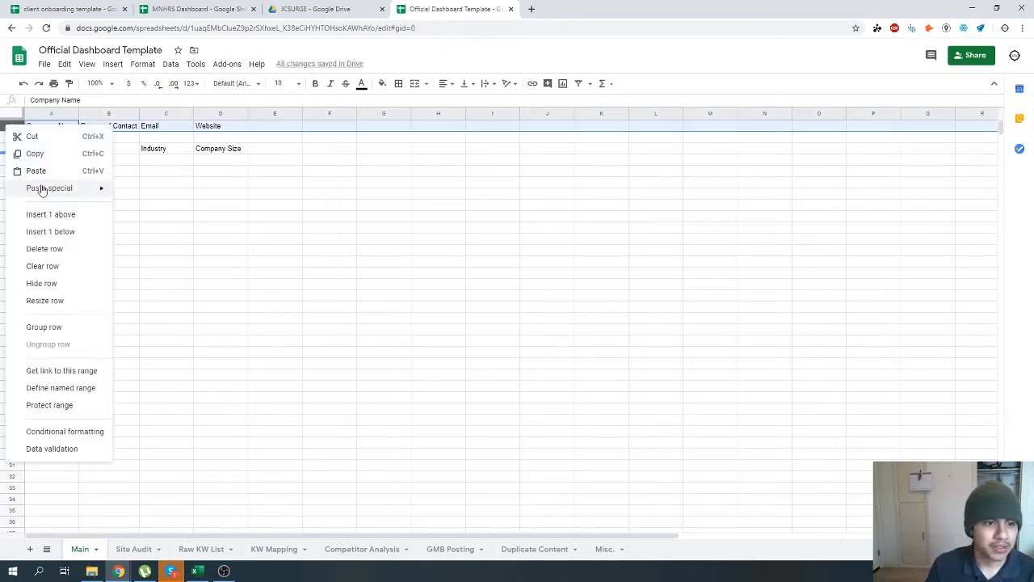
click(50, 214)
drag(50, 127, 228, 130)
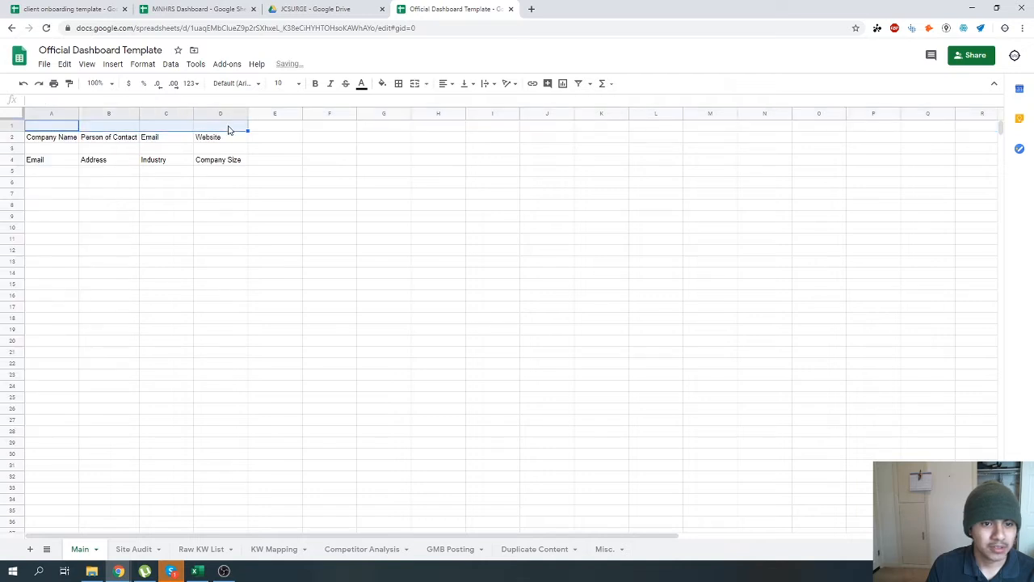
click(443, 83)
click(466, 83)
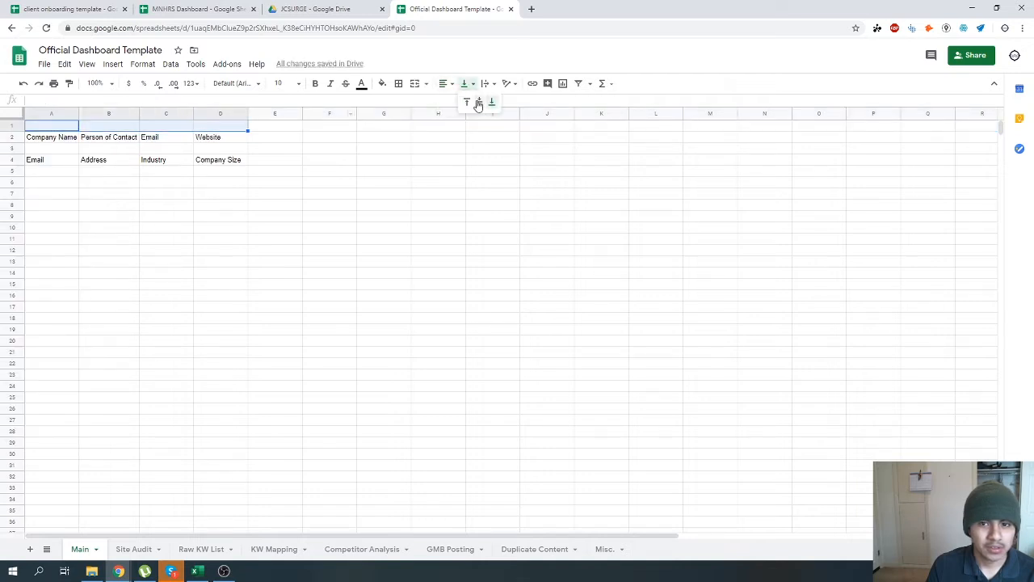
click(478, 102)
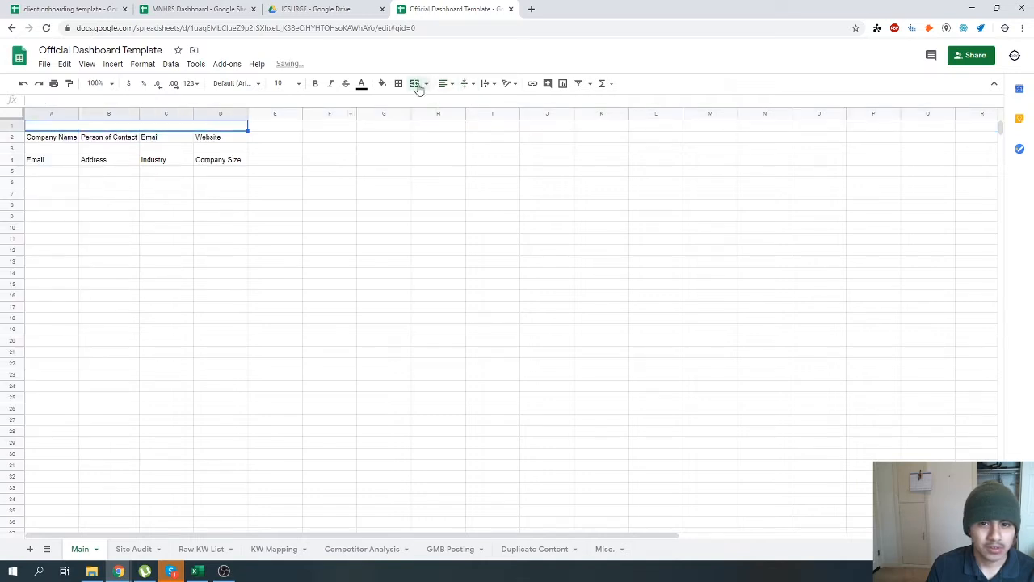
Enter the heading Persons in the merged cell of row 1.
text(Persons)
key(Return)
click(125, 127)
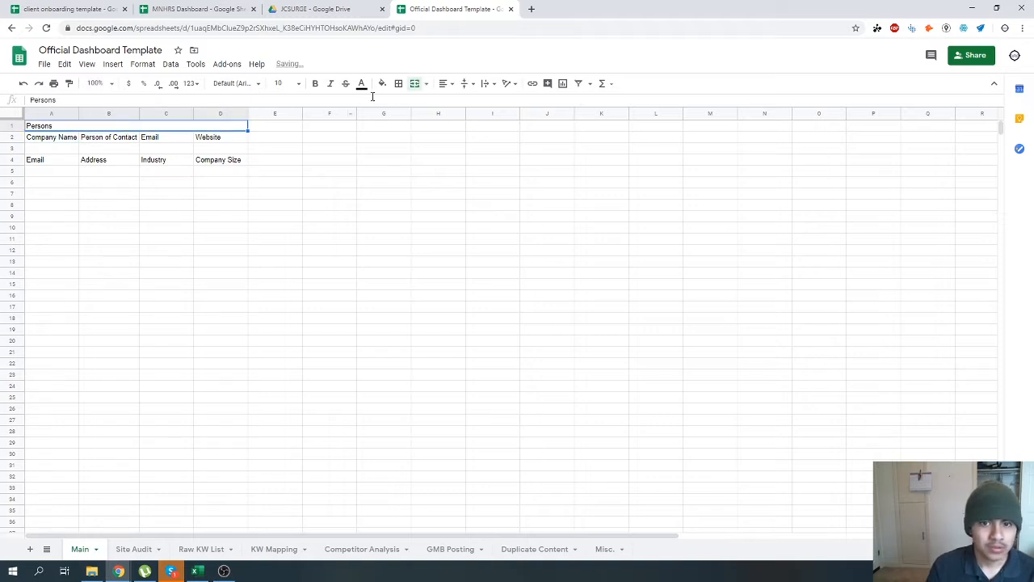
Set the font size of the whole Main sheet to 12.
key(ctrl+a)
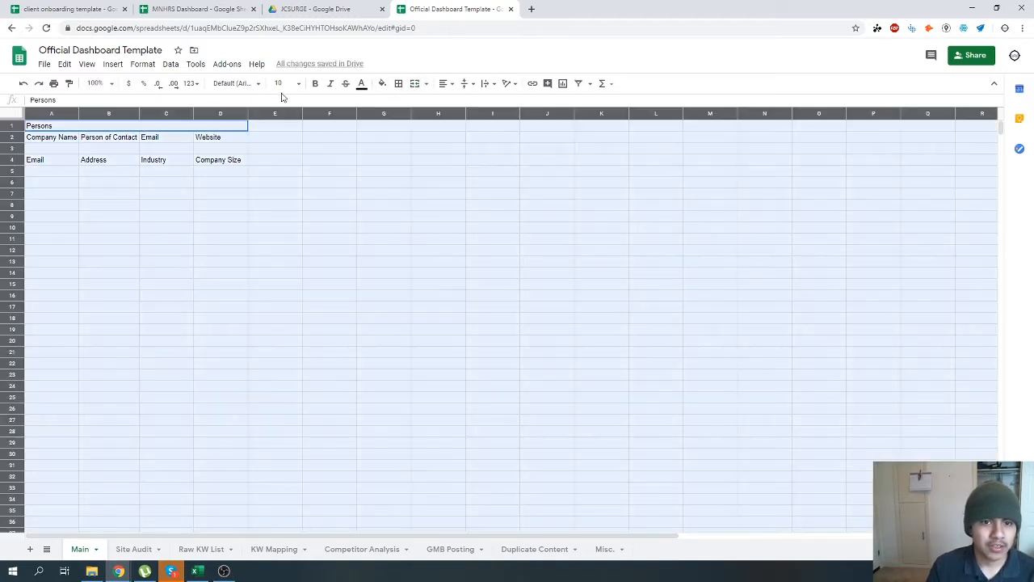
click(282, 84)
text(12)
key(Return)
click(211, 187)
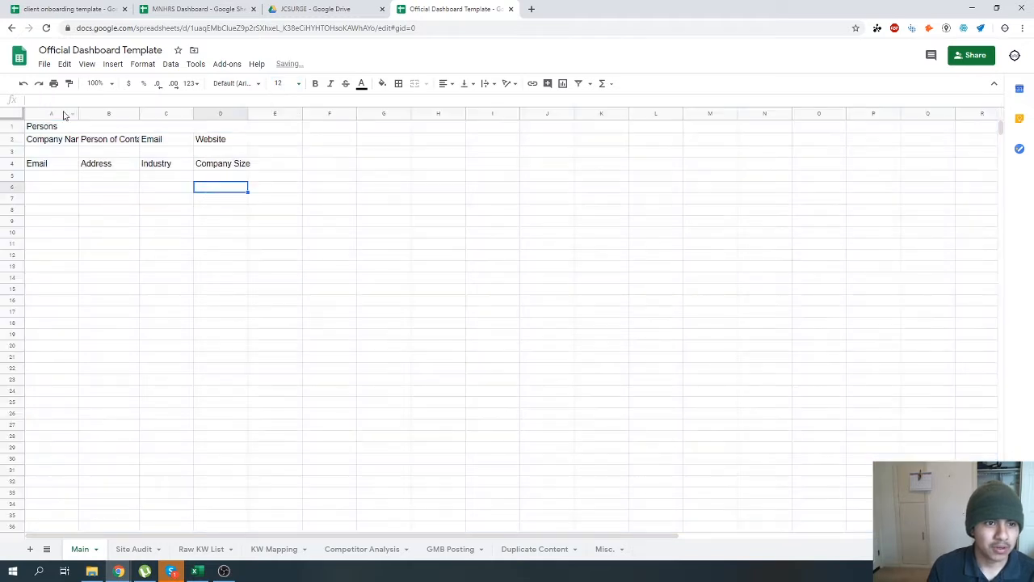
Center the Persons heading horizontally and fill its merged cell with bright green.
click(76, 128)
click(443, 86)
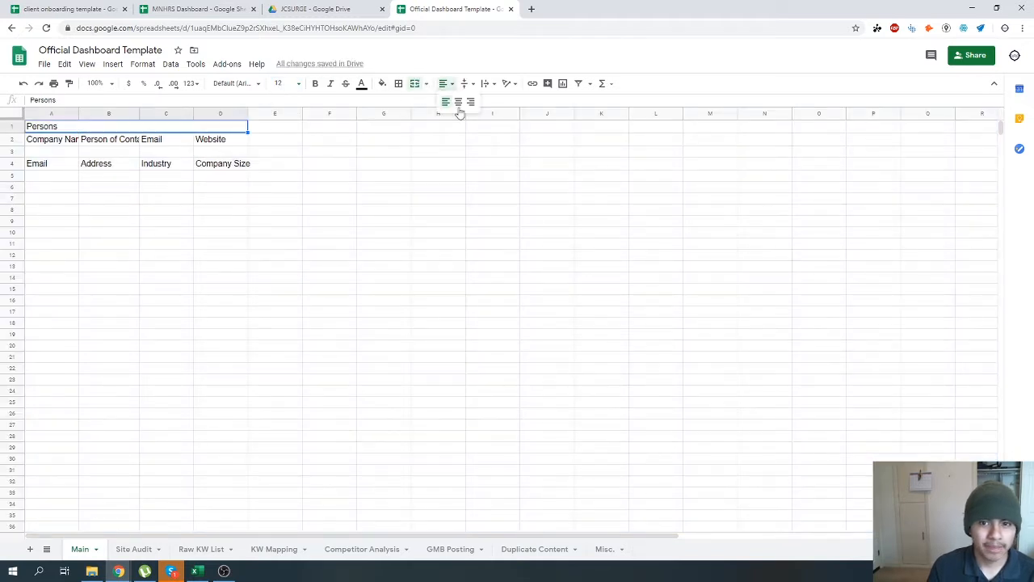
click(457, 107)
click(382, 83)
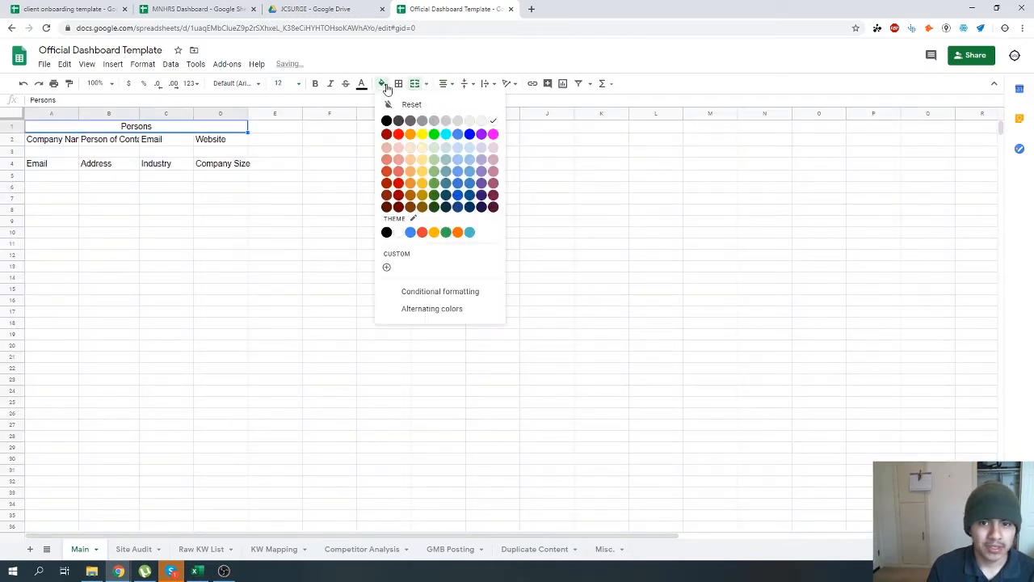
click(431, 139)
click(359, 188)
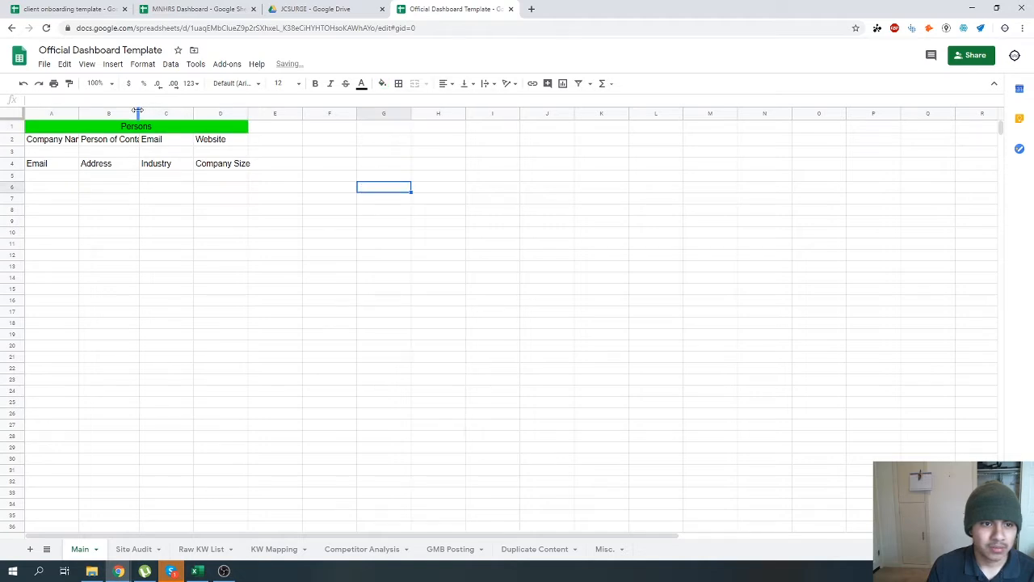
Widen columns A, B and D so that the labels Company Name, Person of Contact and Company Size fit.
drag(138, 111, 195, 110)
drag(78, 111, 121, 111)
click(73, 168)
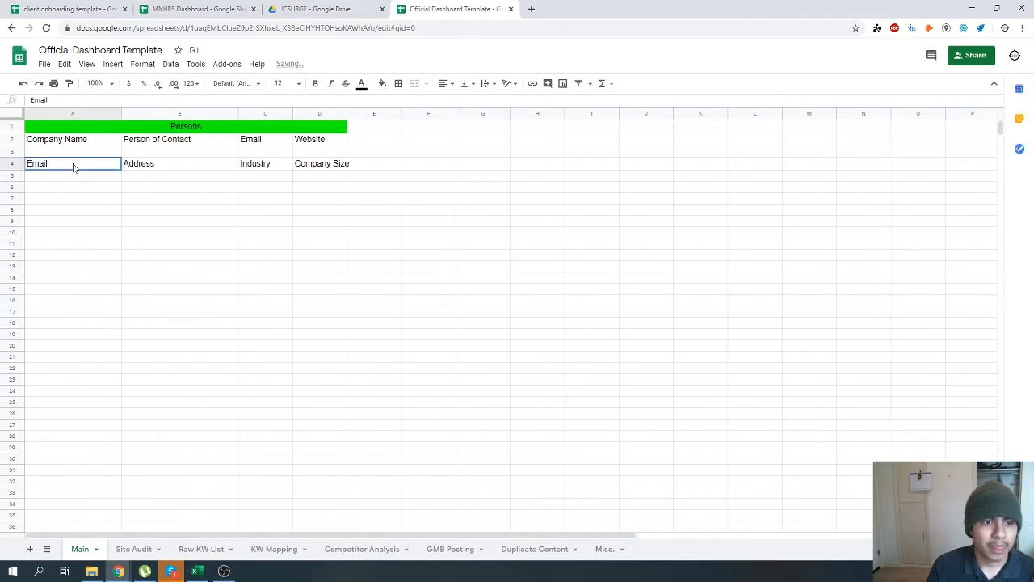
click(78, 188)
drag(347, 110, 365, 111)
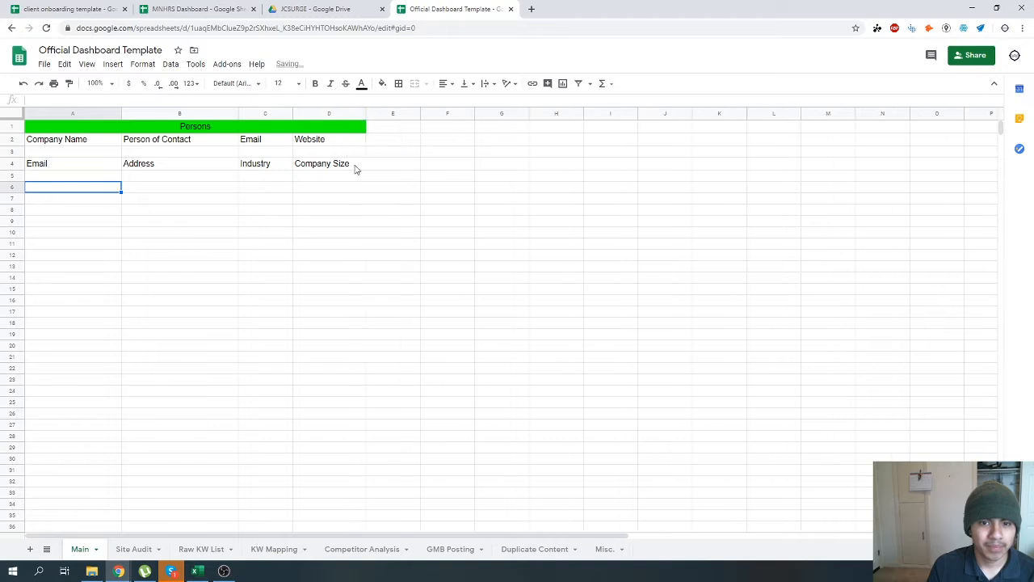
click(345, 233)
Enter the column headers Profile, Email and Username in cells A7 to C7.
click(48, 200)
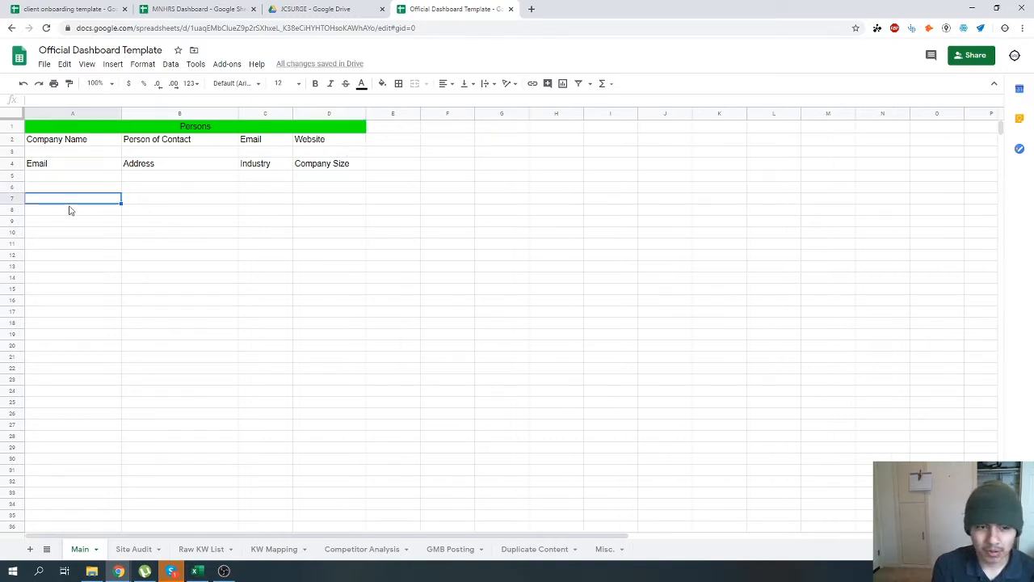
text(Profile)
key(Tab)
text(Email)
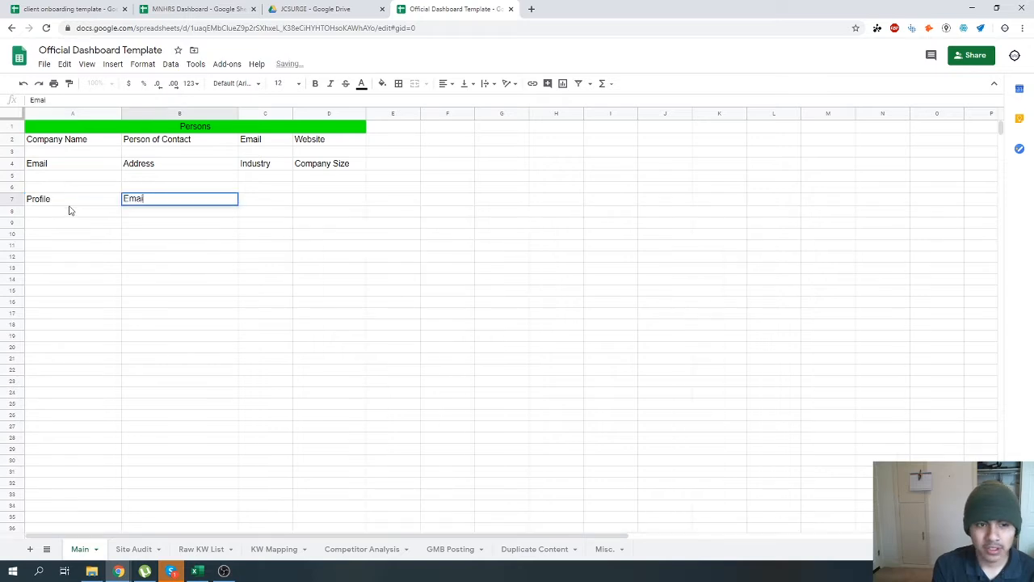
text(l)
key(Tab)
text(usern)
key(BackSpace)
key(BackSpace)
key(BackSpace)
key(BackSpace)
key(BackSpace)
text(U)
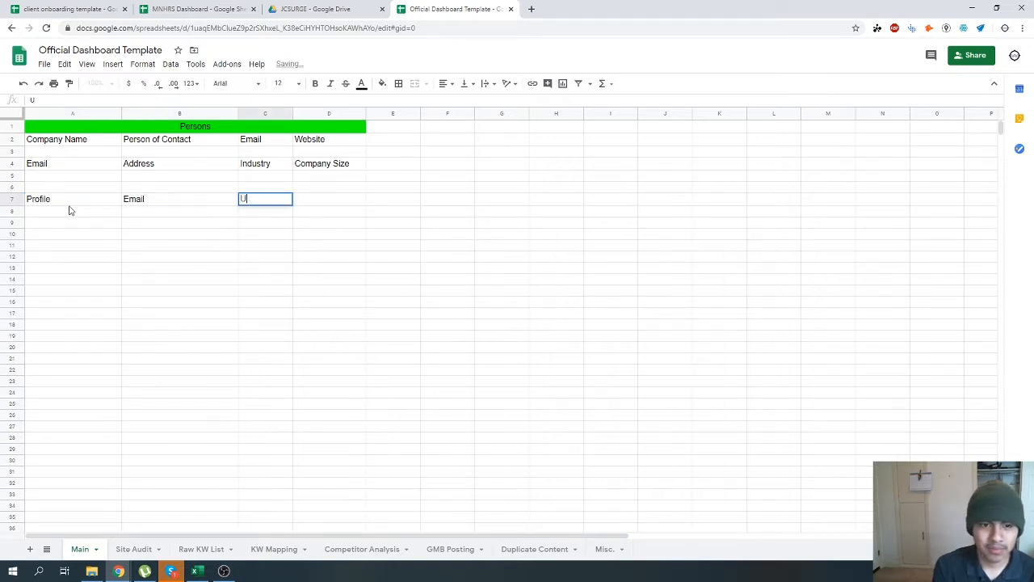
text(sername)
key(Tab)
Enter the column headers Password, URL and Notes in cells D7 to F7.
text(Passwor)
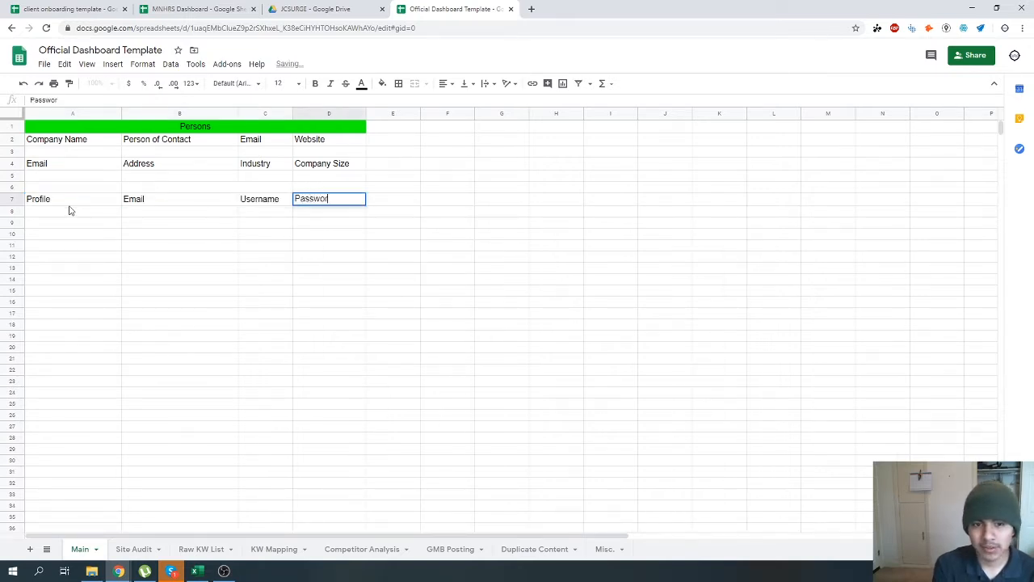
text(d)
key(Tab)
text(URL)
key(Tab)
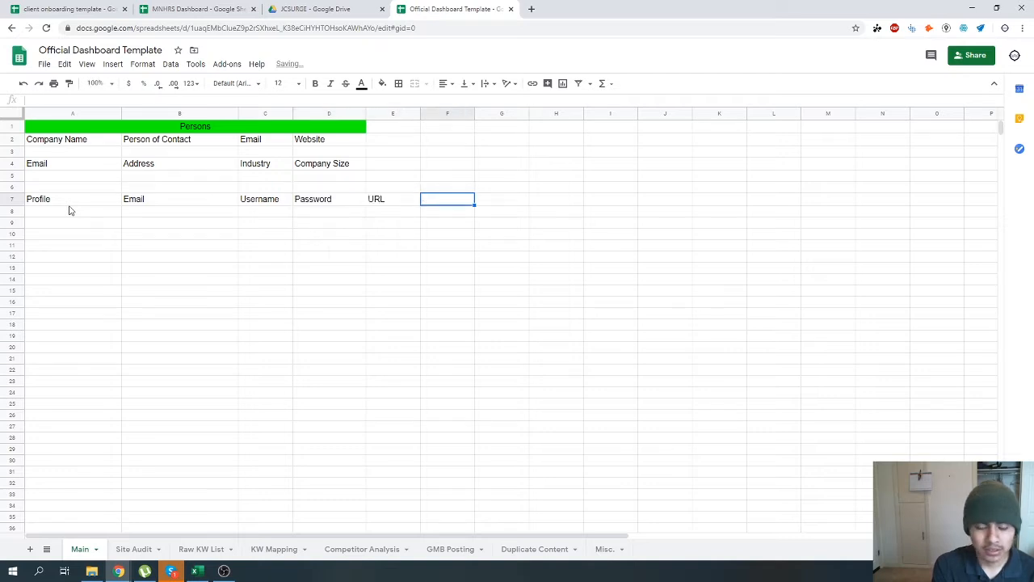
text(Notes)
key(Return)
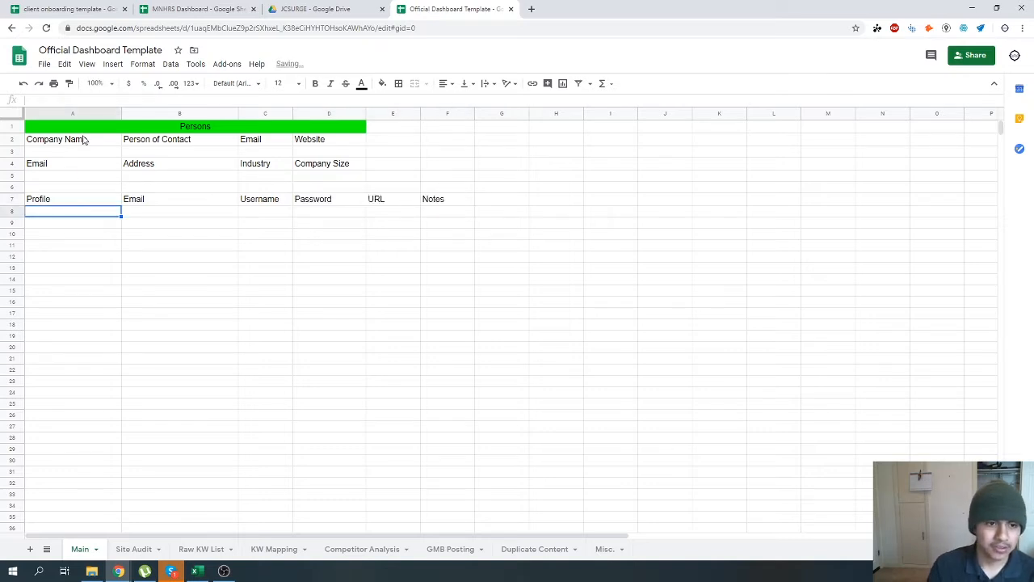
Fill the header cells A7 to F7 with bright green and make their text bold.
click(71, 202)
drag(76, 202, 425, 201)
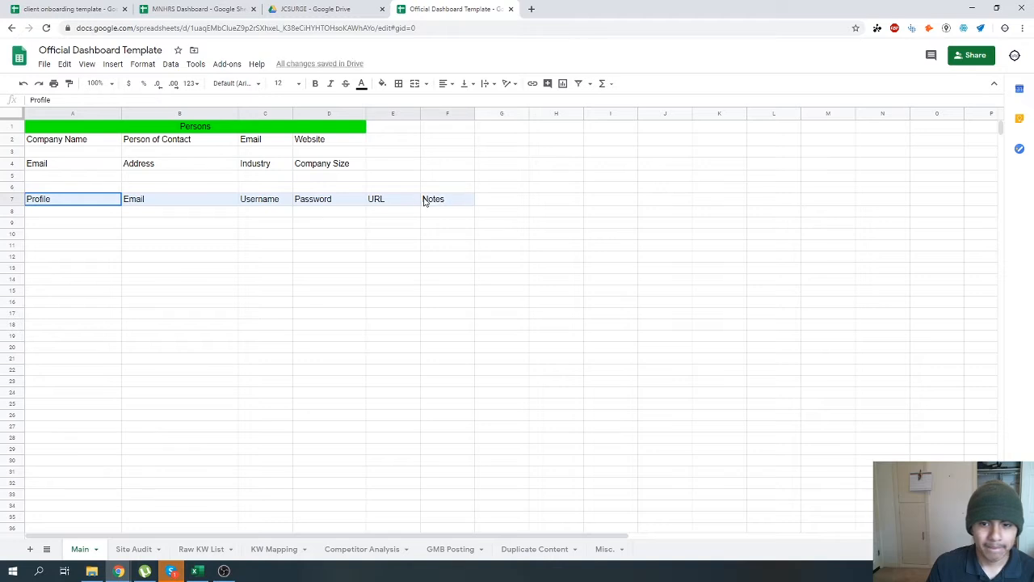
click(382, 83)
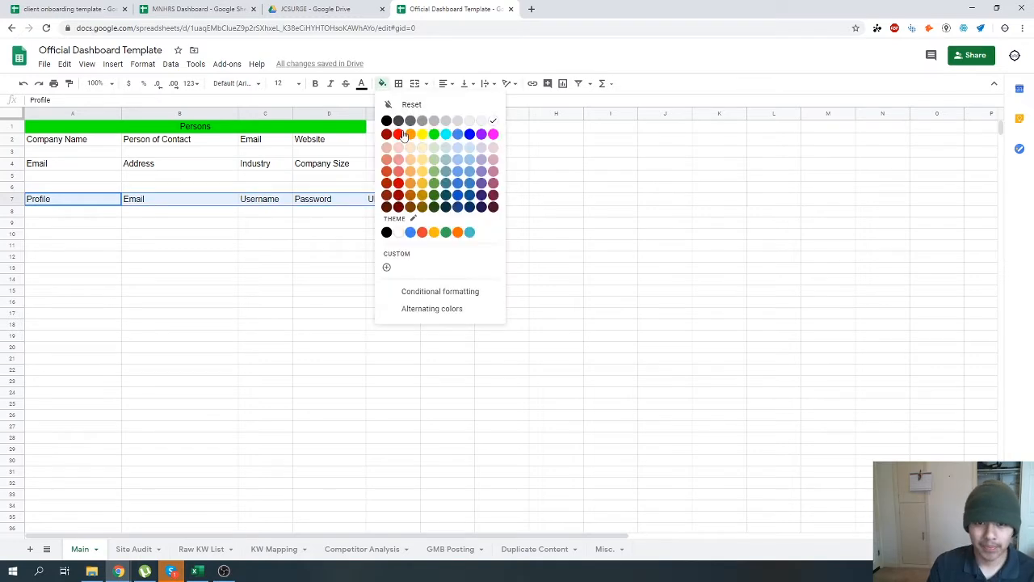
click(431, 135)
key(ctrl+b)
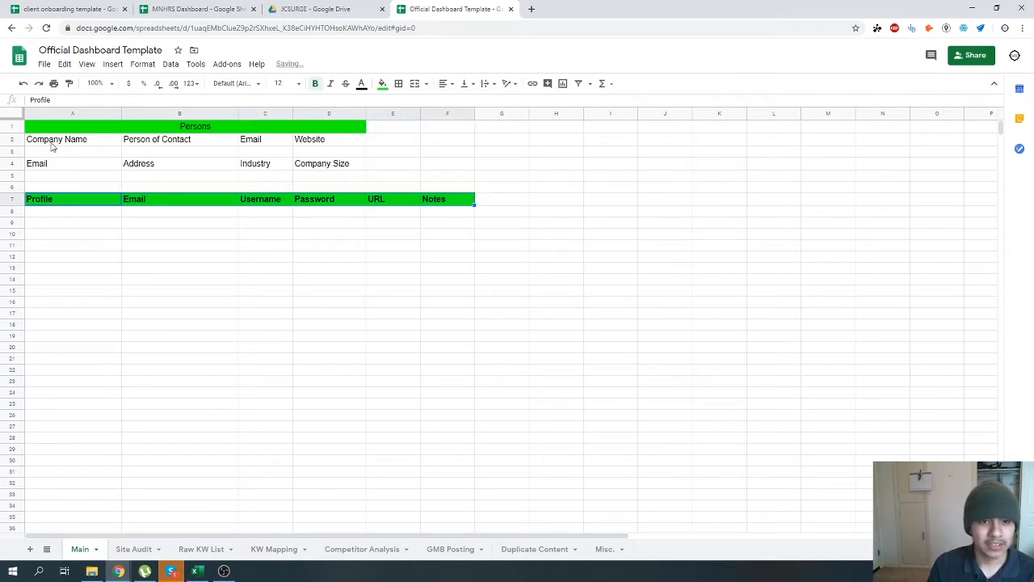
Make the Persons heading in row 1 bold.
click(131, 128)
key(ctrl+b)
click(265, 256)
Apply borders to all cells in the range A8 to F13 below the Profile header row.
drag(118, 215, 442, 268)
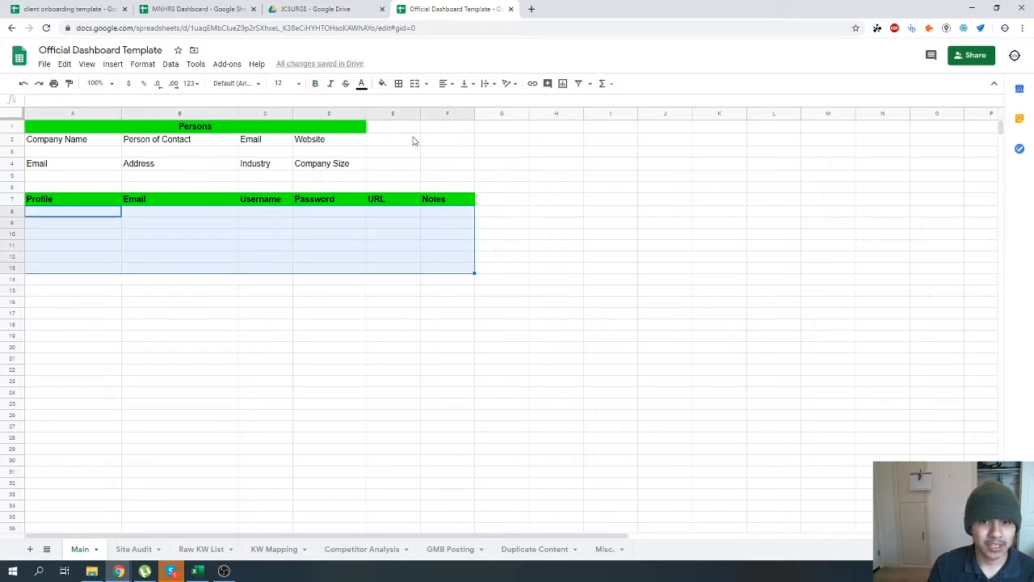
click(398, 83)
click(404, 105)
click(119, 235)
List Facebook and Instagram in cells A8 and A9 of the Profile column.
click(75, 214)
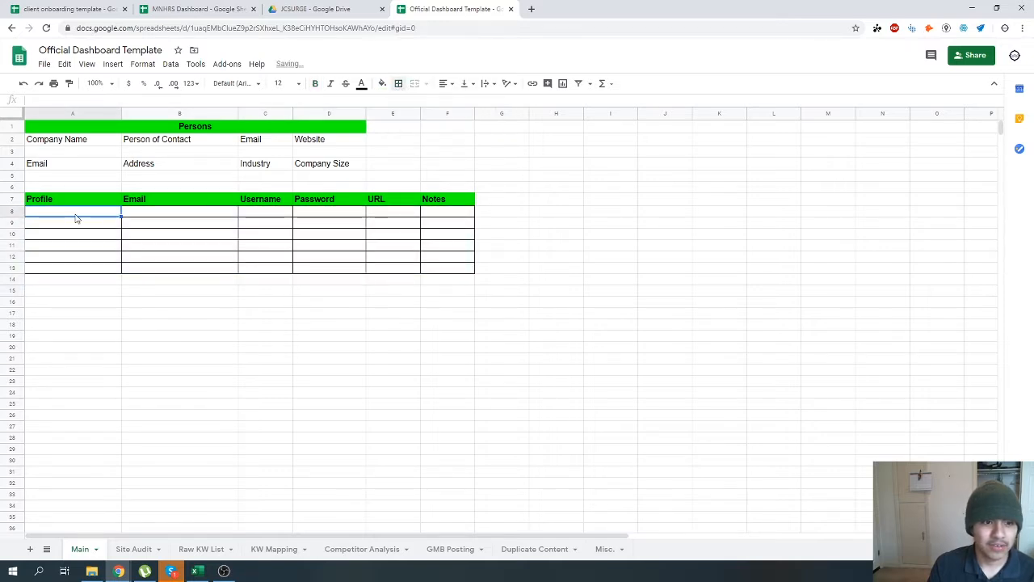
text(Facev)
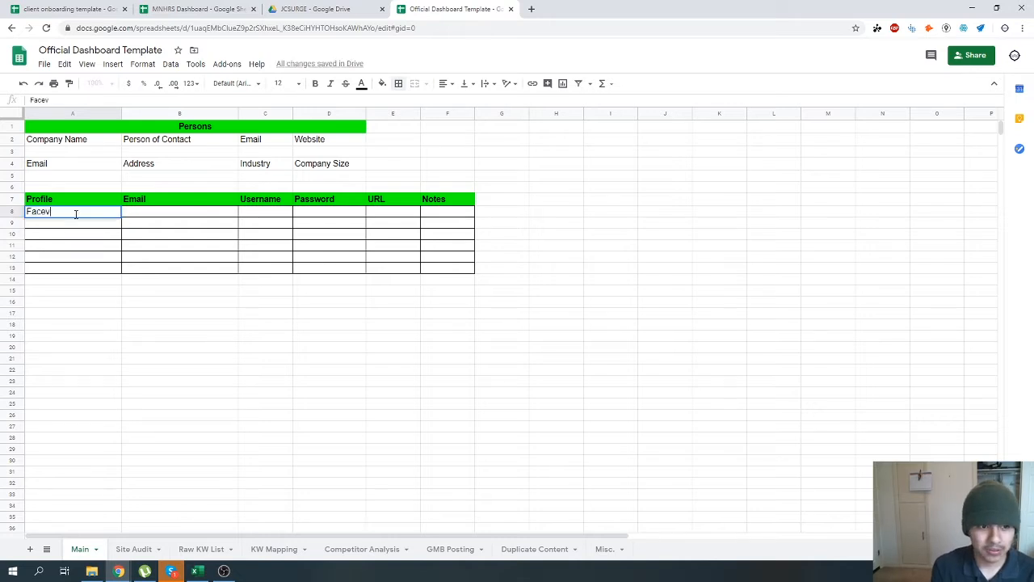
key(BackSpace)
text(book)
key(Return)
text(Instagram)
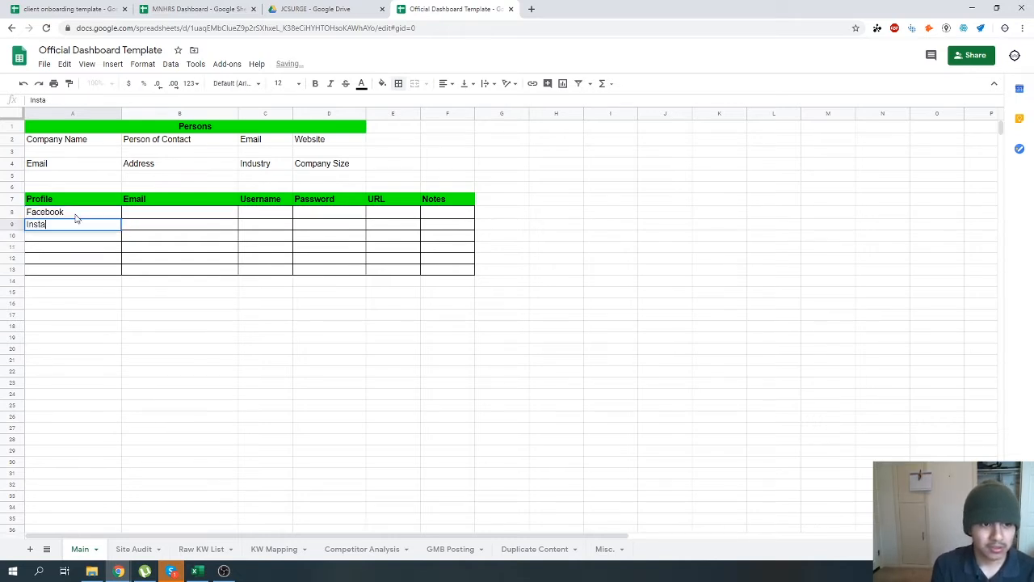
key(Tab)
key(Return)
Add Twitter, SnapChat, YouTube and Linkedin to the Profile column in cells A10 to A13.
text(Tw)
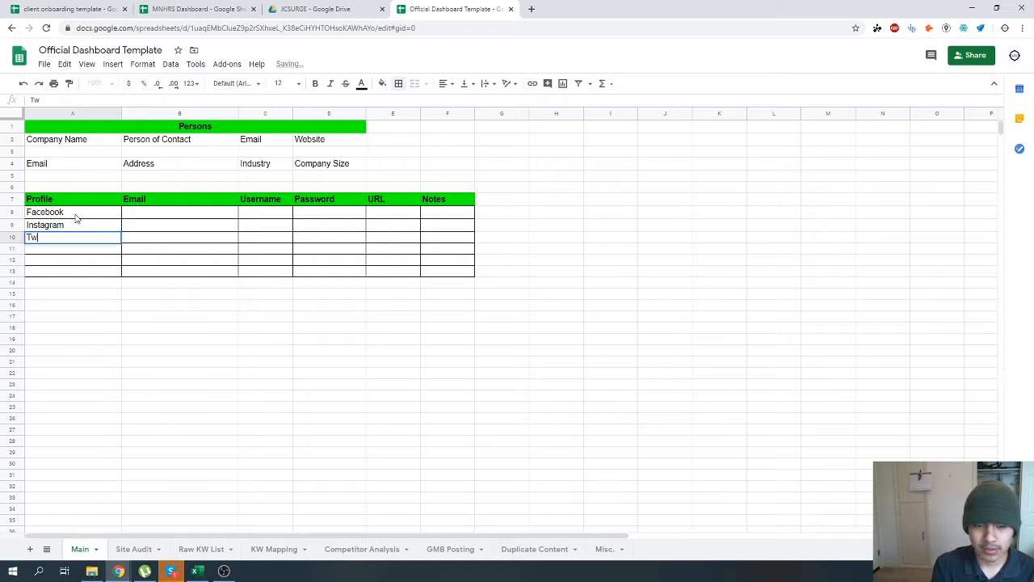
text(itter)
key(Return)
text(SnapChat)
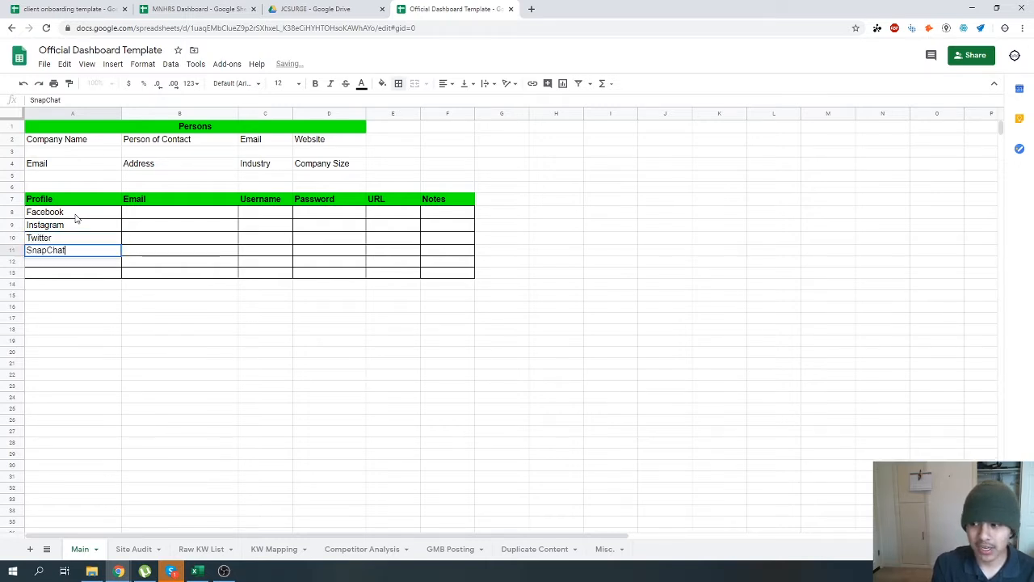
key(Return)
text(YouTube)
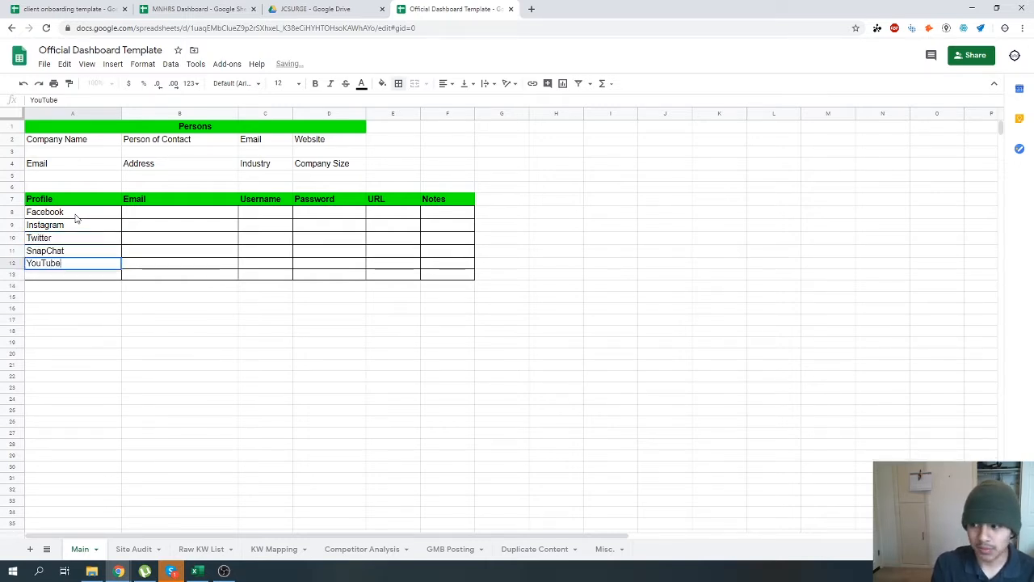
key(Return)
text(Linkedin)
key(Return)
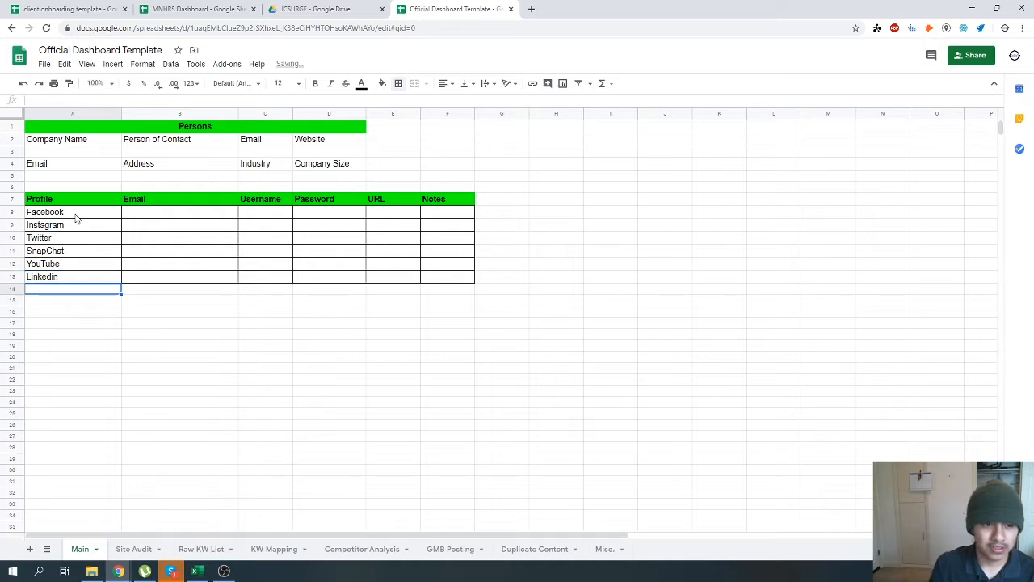
Extend the bordered table by applying all borders to cells A14 to F15.
drag(81, 290, 431, 304)
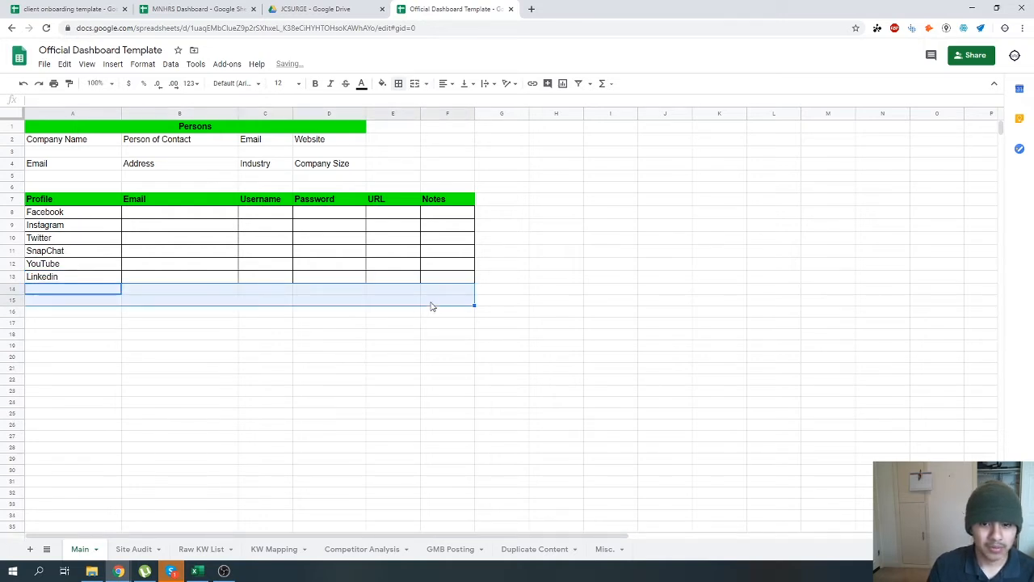
click(398, 83)
click(404, 95)
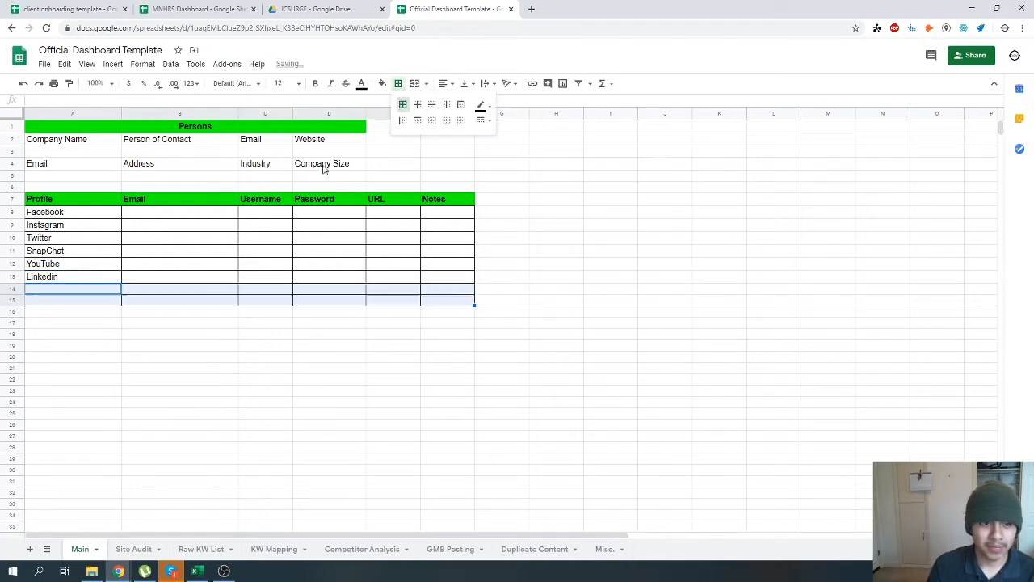
Add Reddit and Pinterest to the Profile column in cells A14 and A15.
click(90, 293)
text(Reddit)
key(Return)
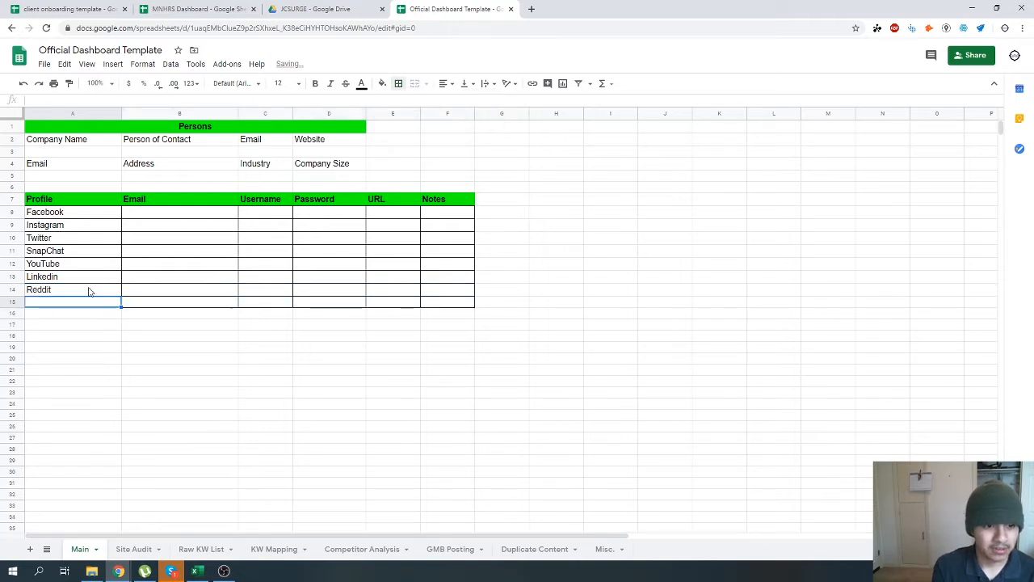
text(Pint)
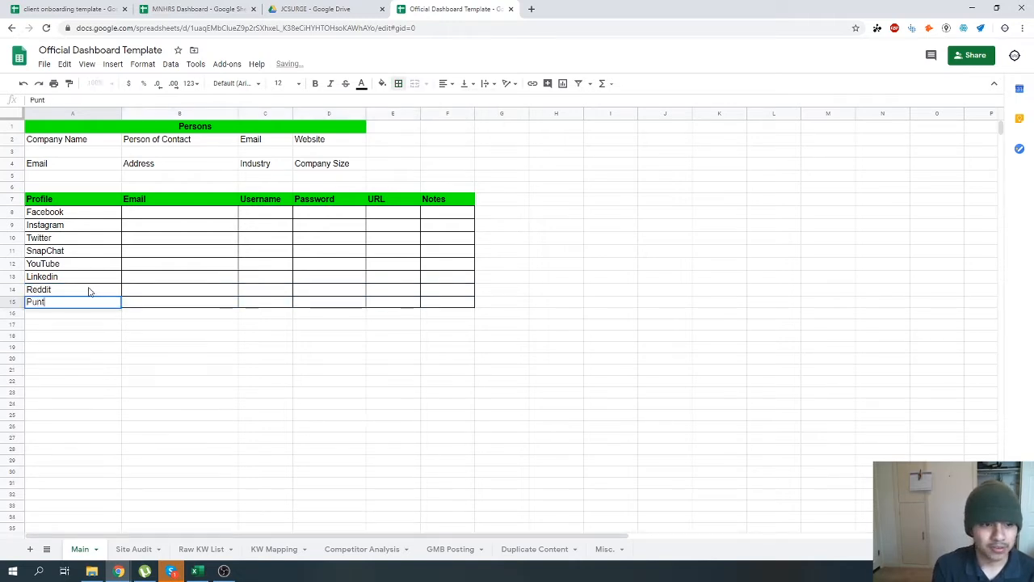
key(BackSpace)
key(BackSpace)
text(nterest)
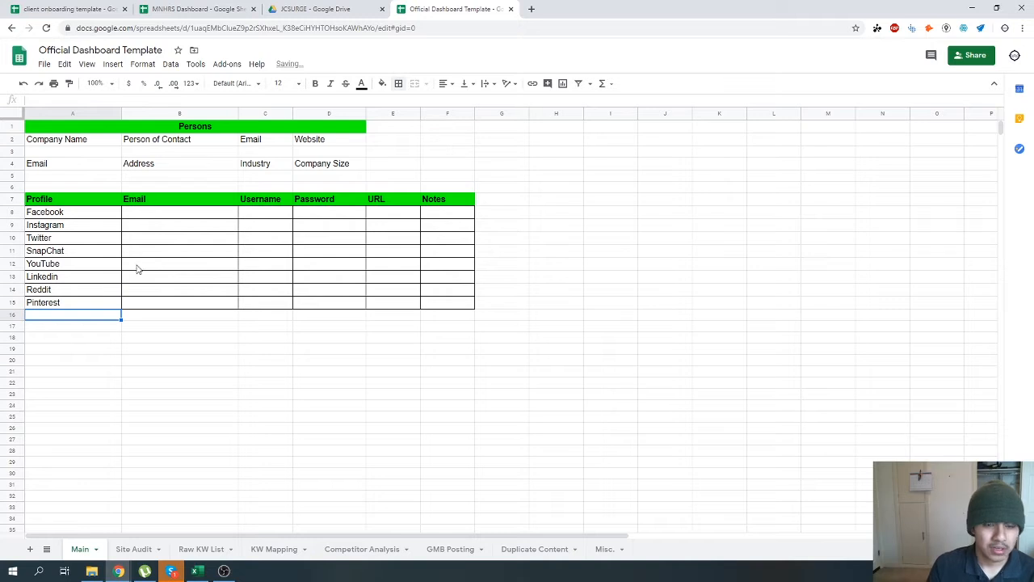
click(169, 255)
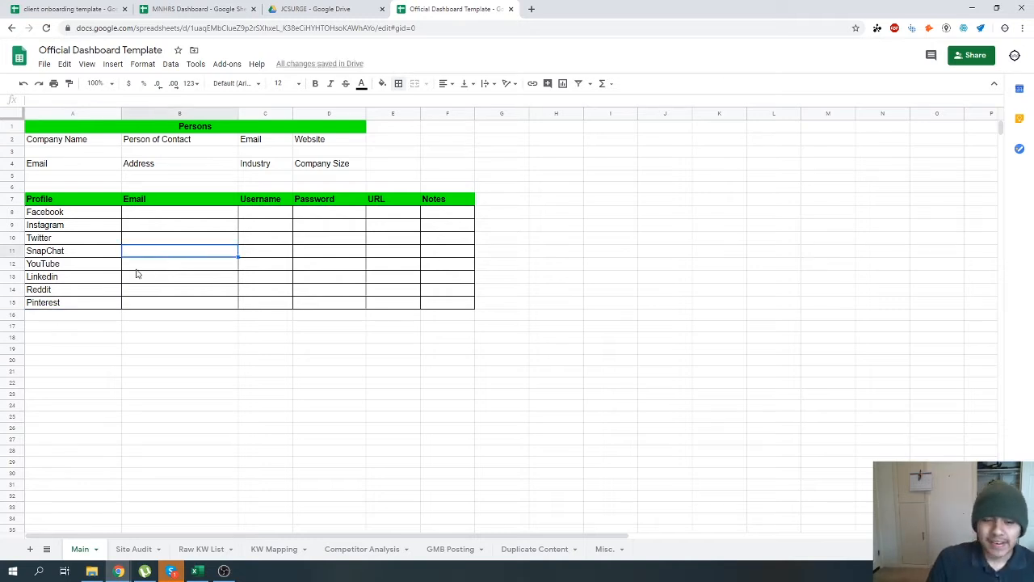
click(94, 339)
click(91, 329)
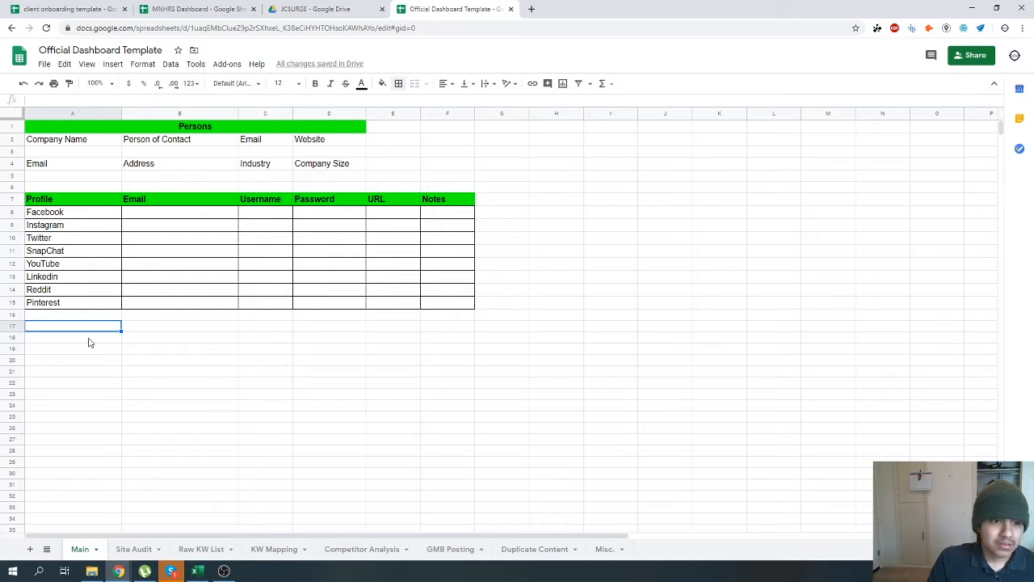
click(89, 317)
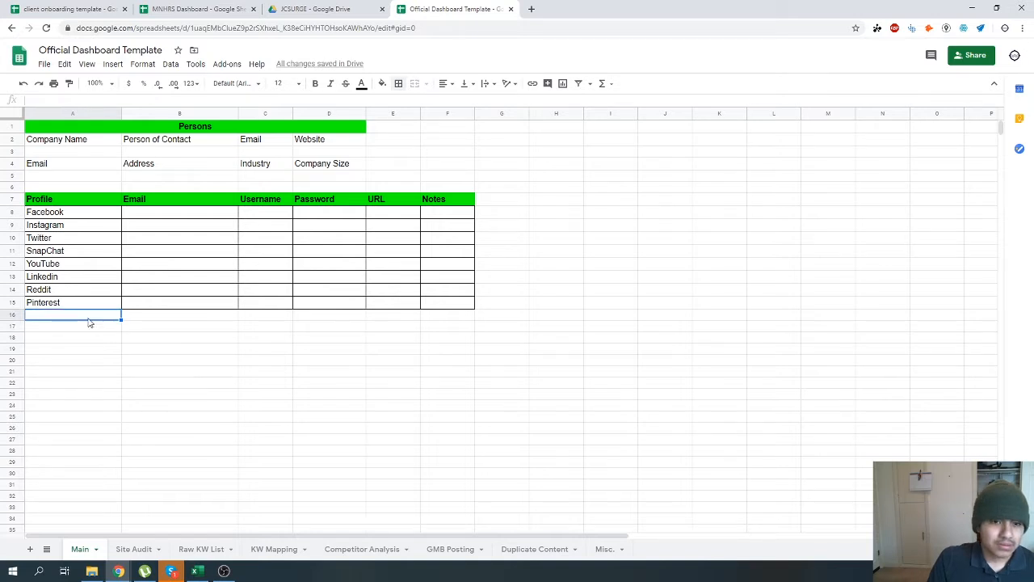
click(50, 199)
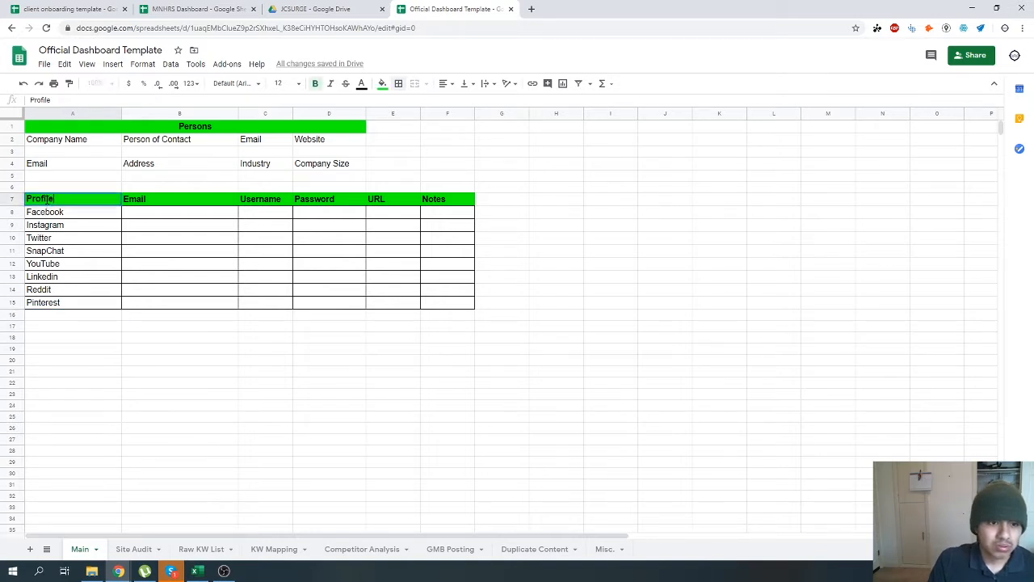
click(66, 279)
click(69, 319)
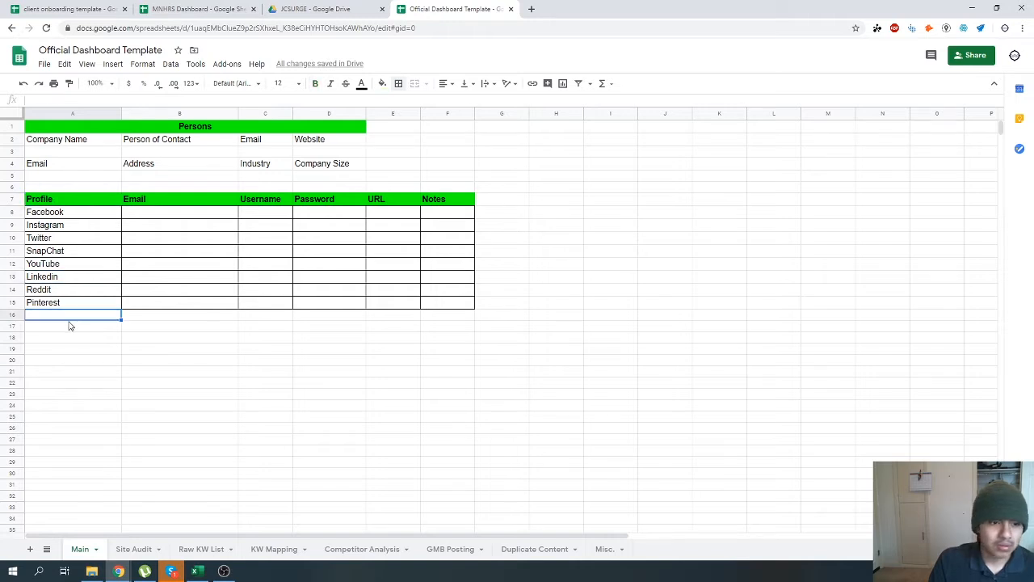
click(69, 349)
click(71, 335)
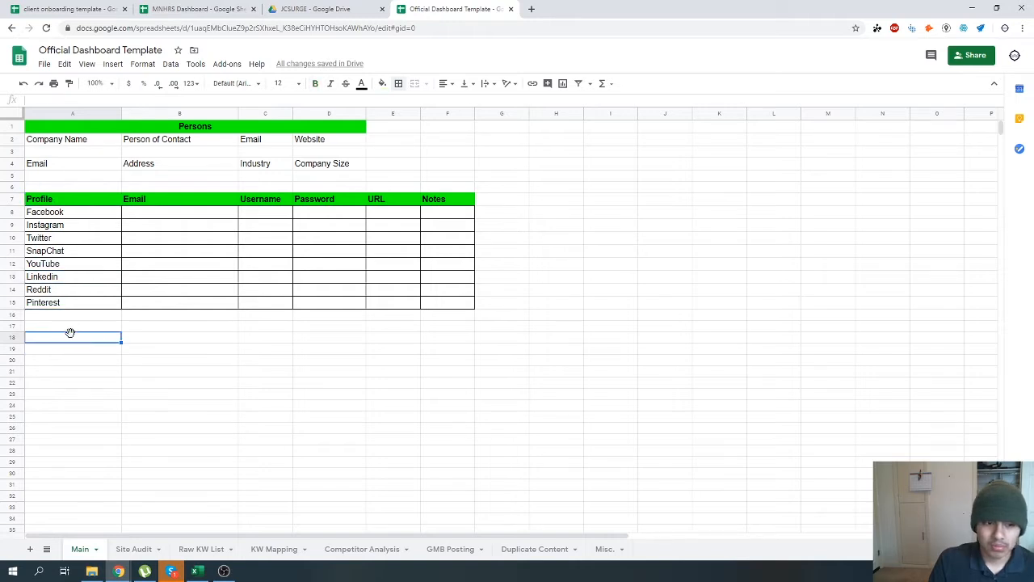
Enter the title Logins in cell A17, below the social media profile table.
click(72, 328)
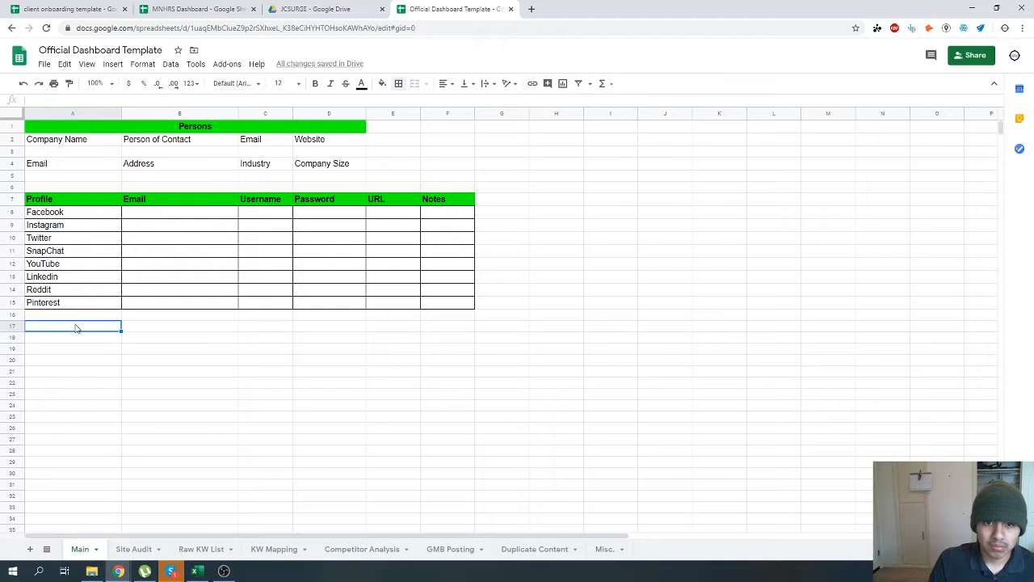
text(Logins)
key(Return)
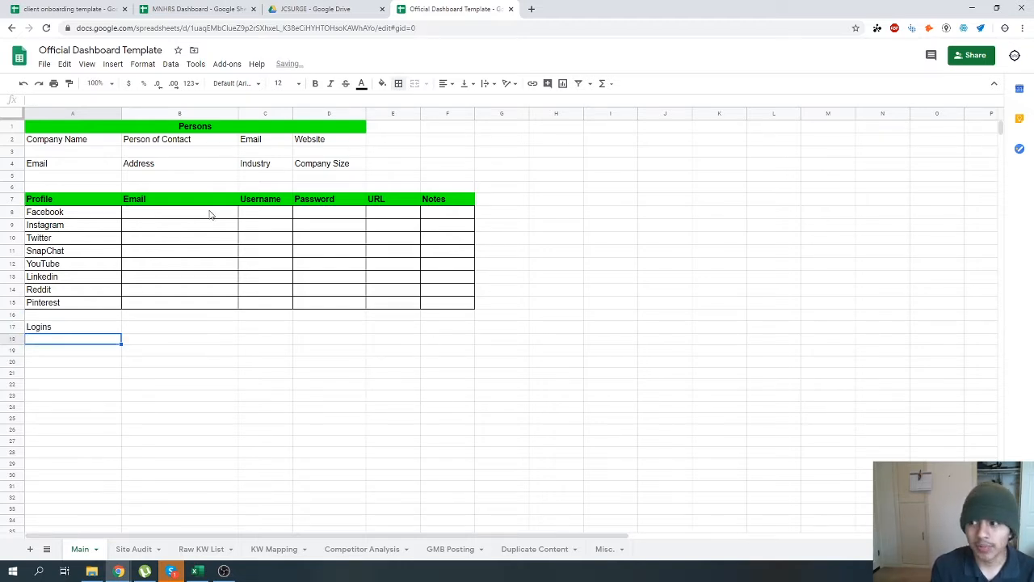
Enter the headers Item, Username, Password, Email, URL and Notes in cells A18 to F18.
text(Item)
key(Tab)
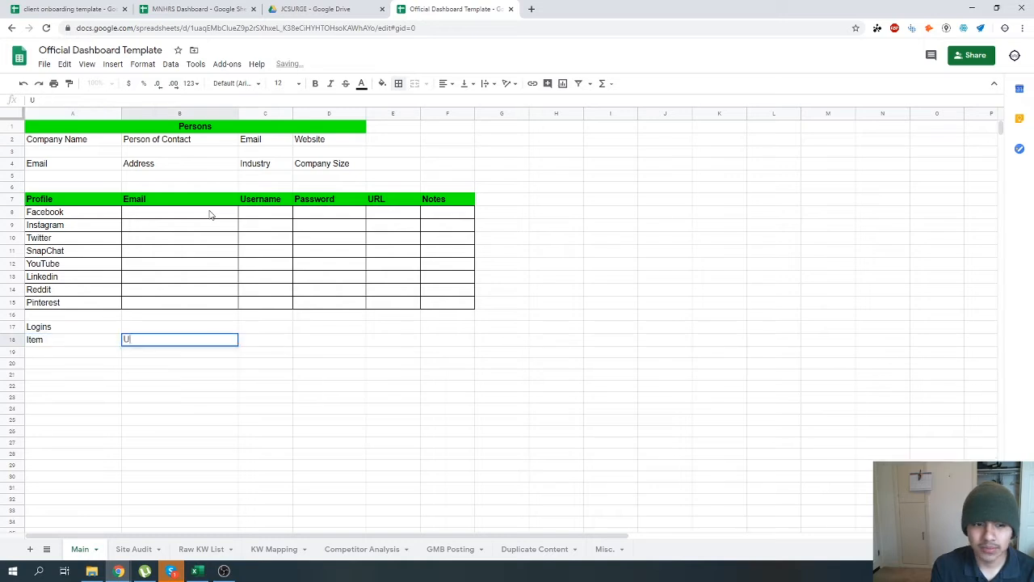
text(Username)
key(Tab)
text(Passwor)
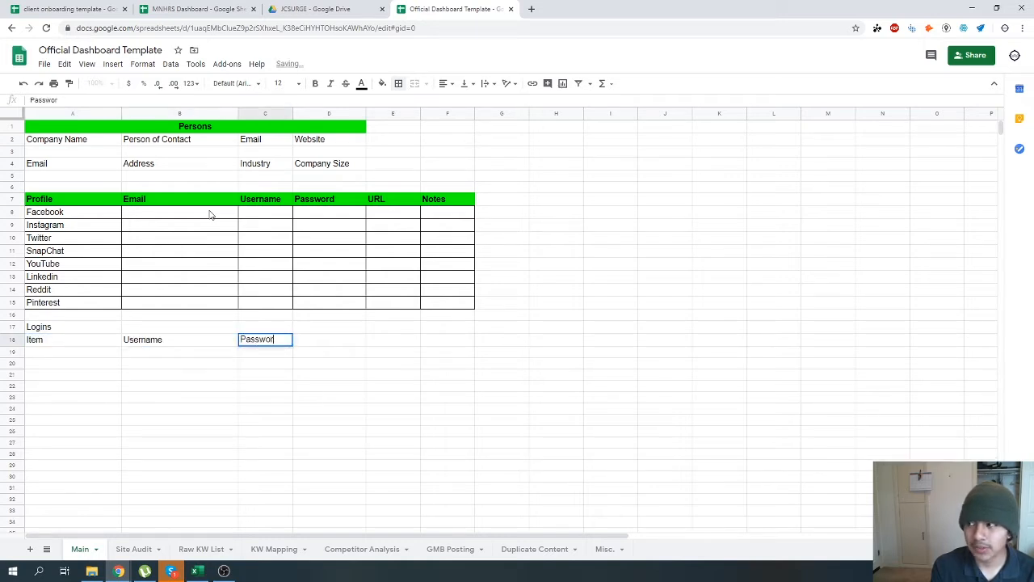
text(d)
key(Tab)
text(Email)
key(Tab)
text(URL)
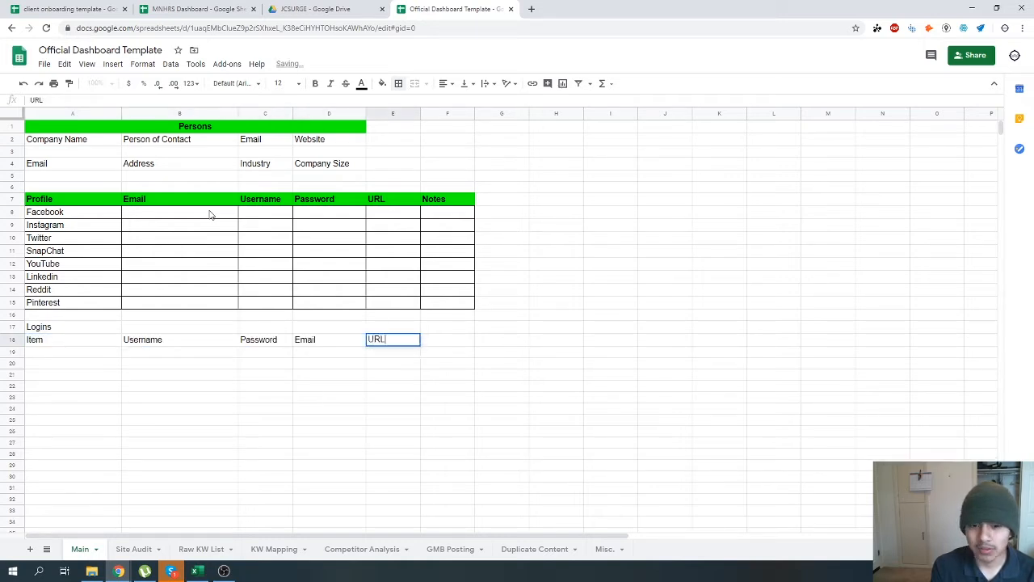
key(Tab)
text(Notes)
key(Return)
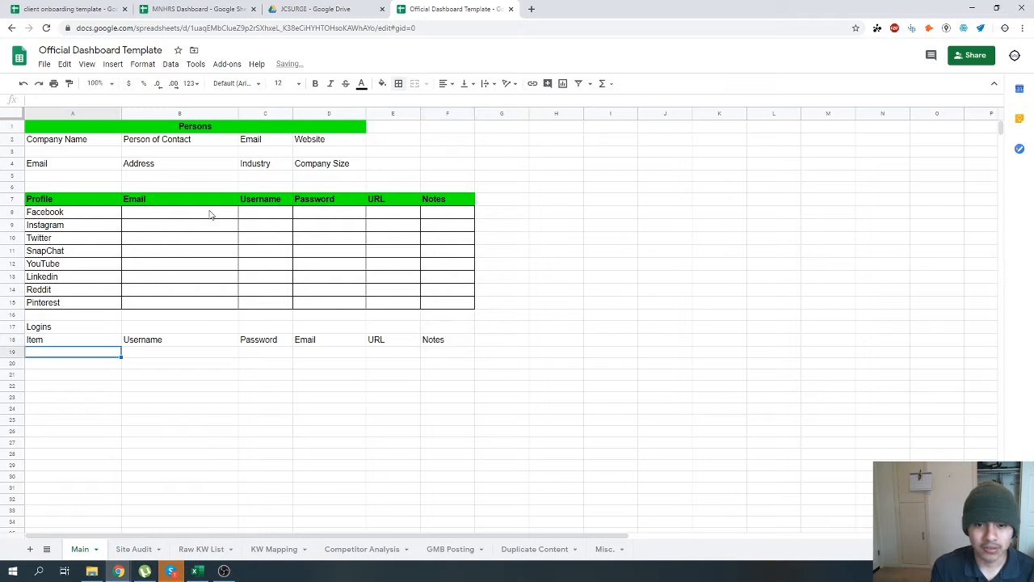
Reorder the login headers by entering Email, Username and Password in cells B18 to D18.
click(252, 346)
click(199, 345)
text(Email)
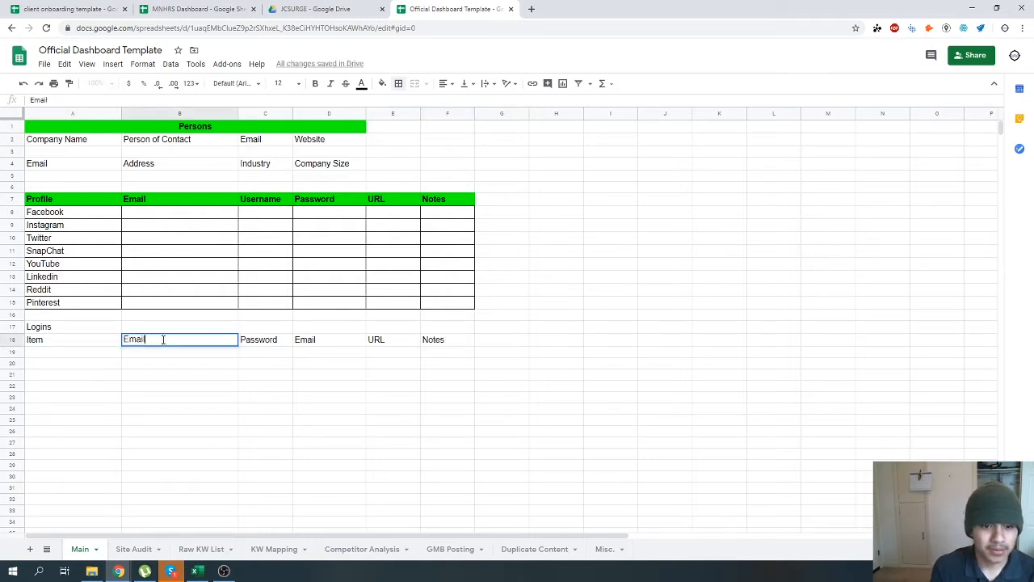
key(Tab)
text(Username)
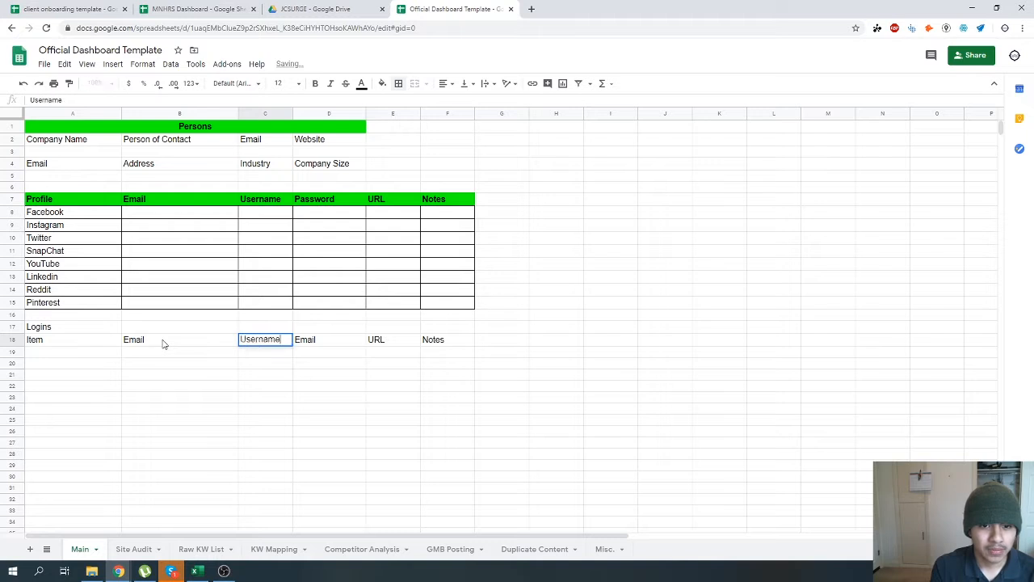
key(Tab)
text(Password)
key(Return)
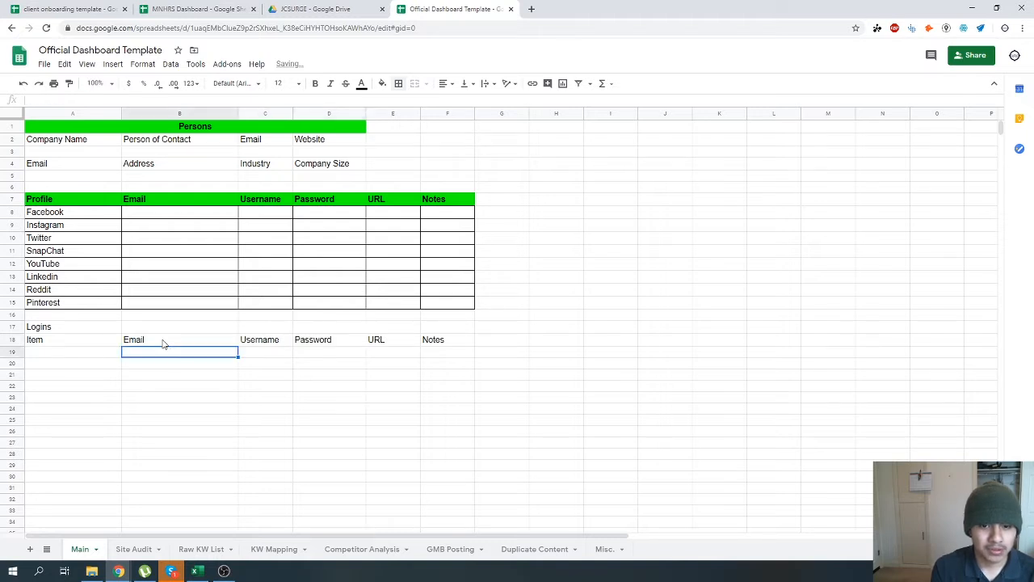
Merge cells A17 to F17 and center the Logins title across them.
drag(37, 331, 445, 370)
click(261, 374)
drag(51, 329, 429, 331)
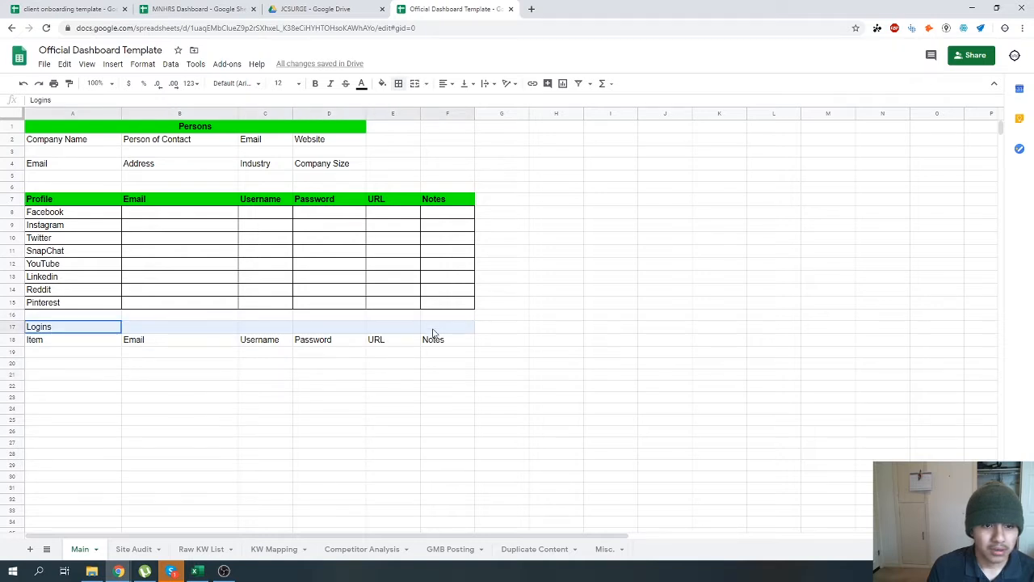
click(414, 84)
click(443, 84)
click(460, 103)
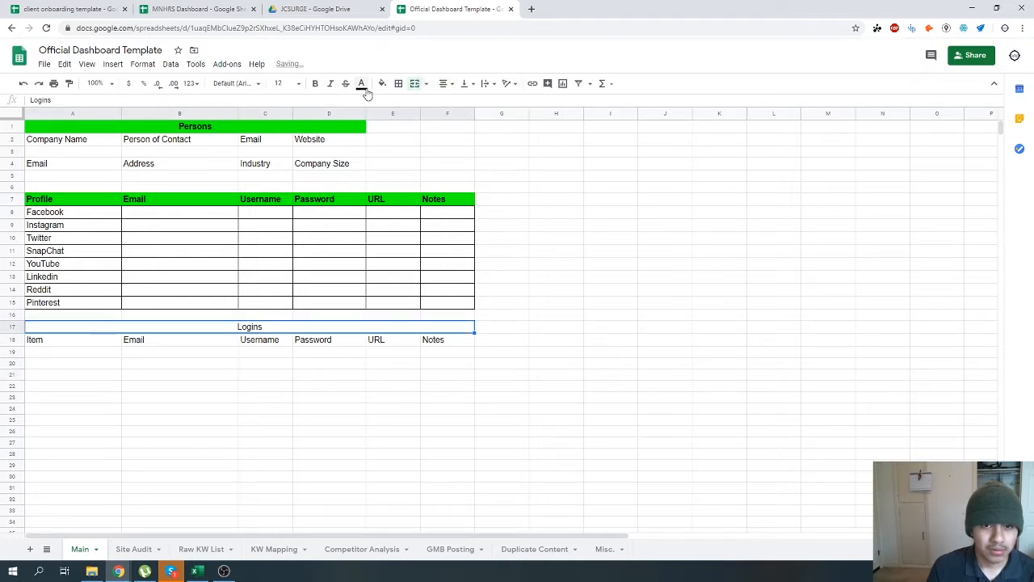
Make the merged Logins title bold and give it the same green fill as the other headers.
click(315, 84)
click(382, 84)
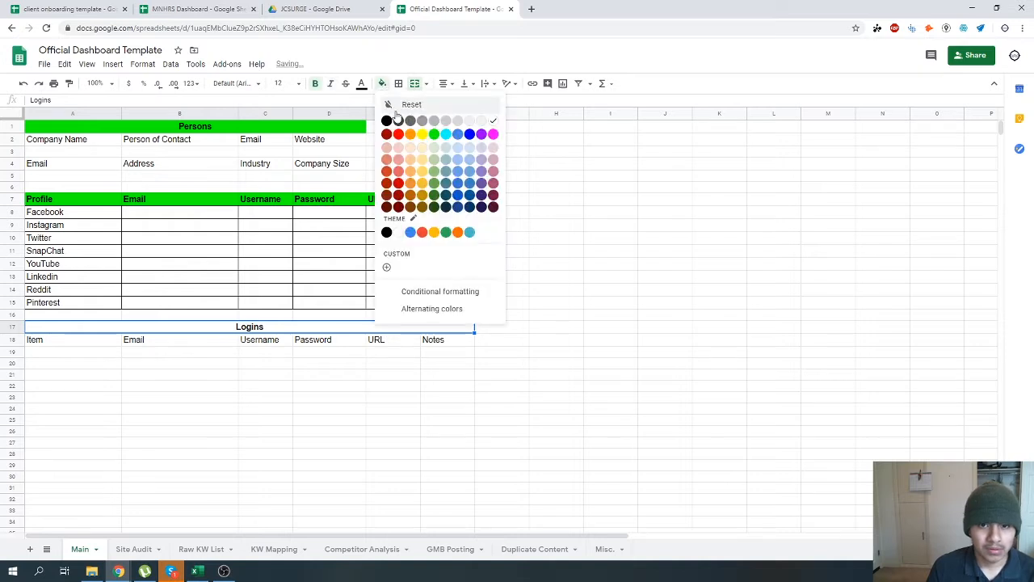
click(436, 139)
click(392, 252)
click(62, 203)
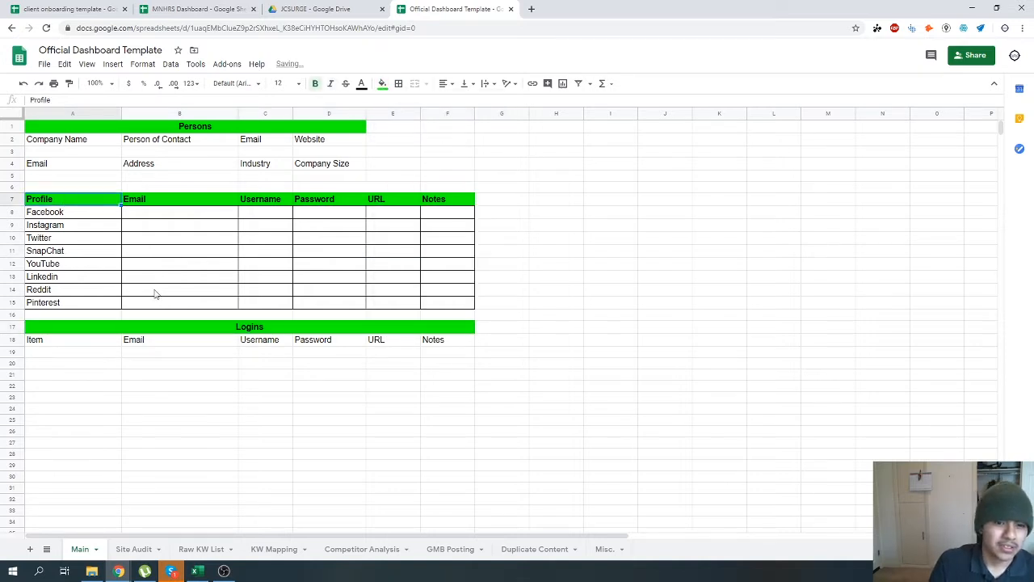
click(54, 188)
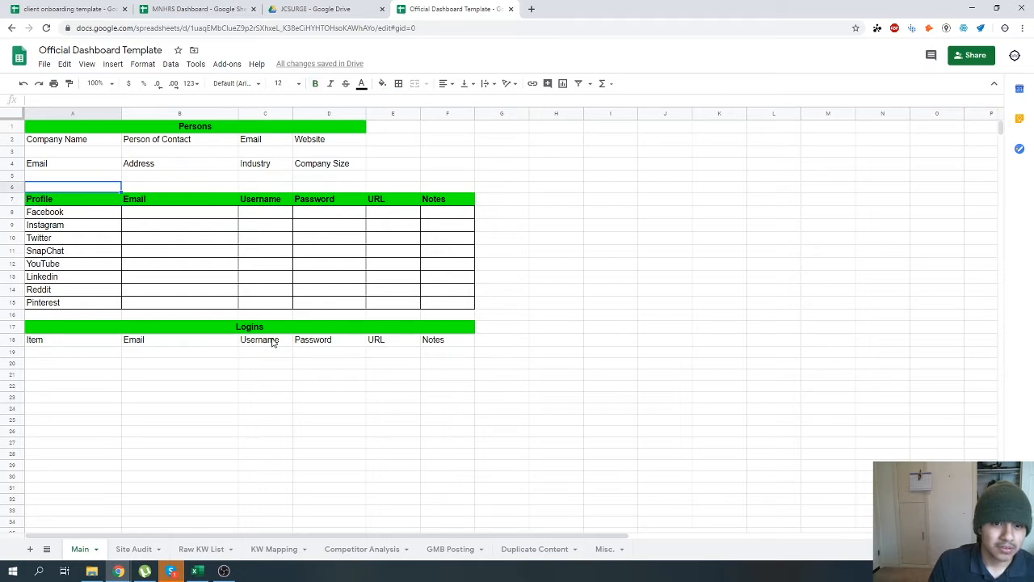
Apply all borders to cells A18 to F26 beneath the Logins title.
drag(52, 345, 451, 442)
click(398, 84)
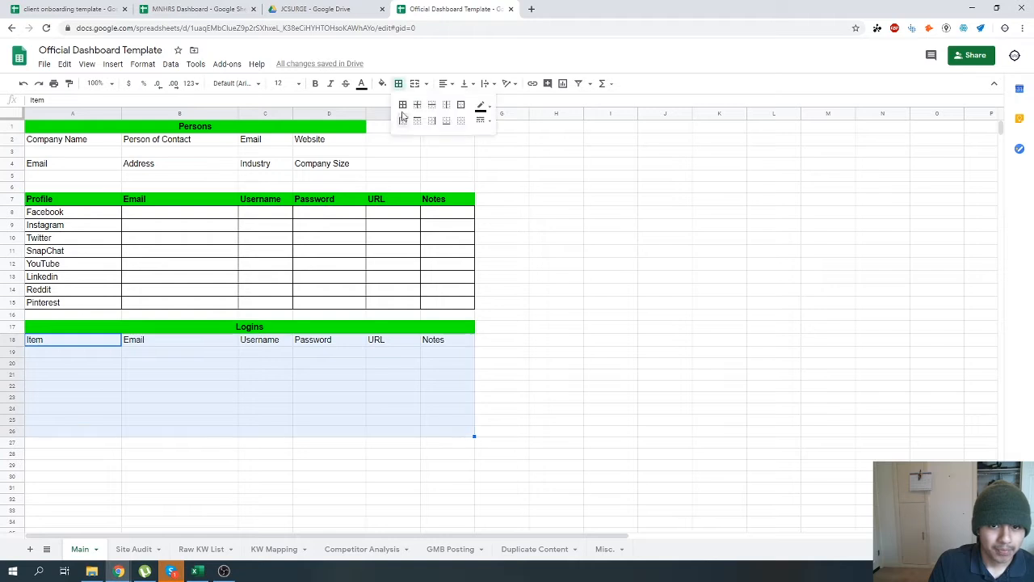
click(402, 104)
click(370, 378)
click(65, 344)
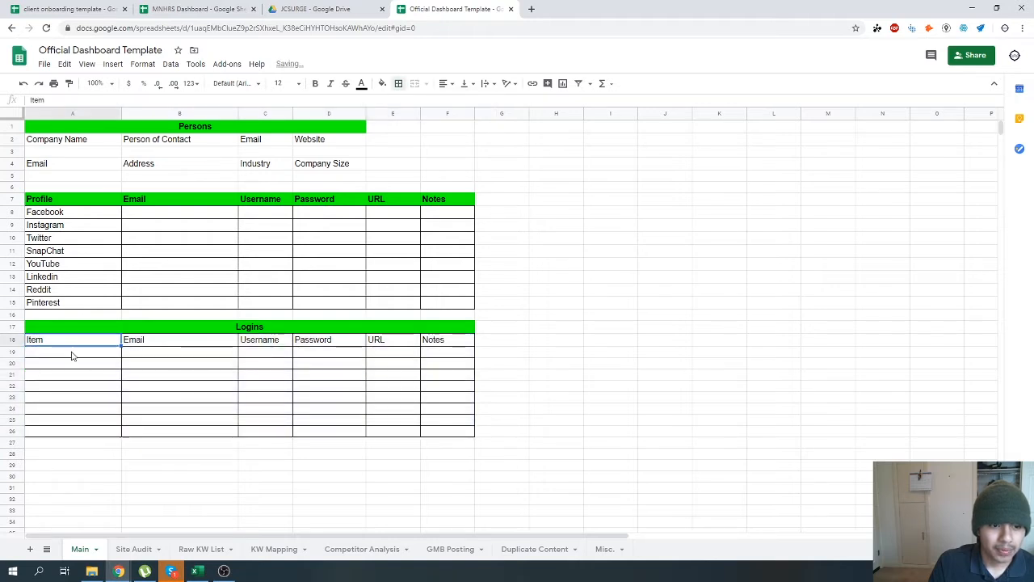
click(72, 356)
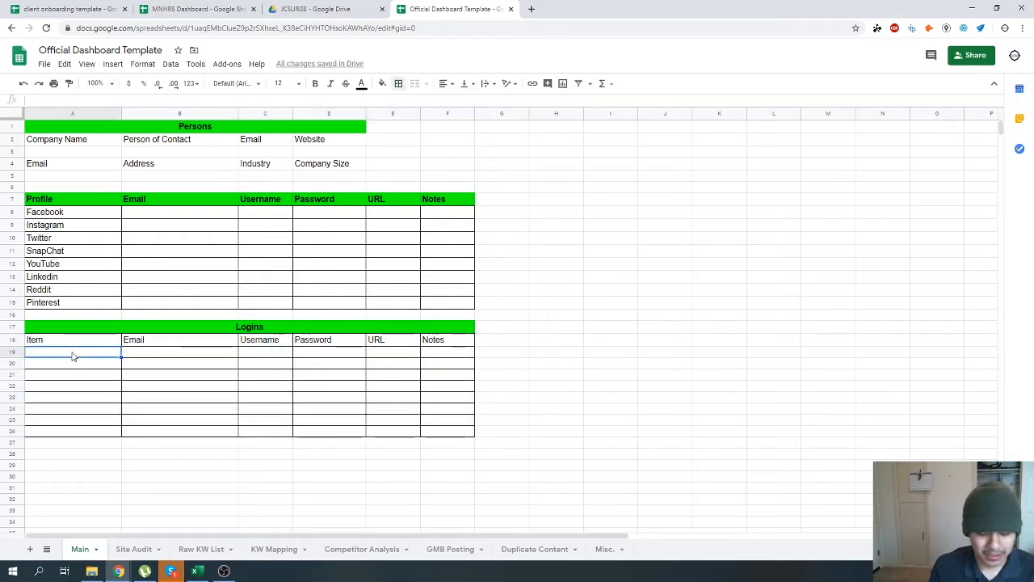
text(WordPress)
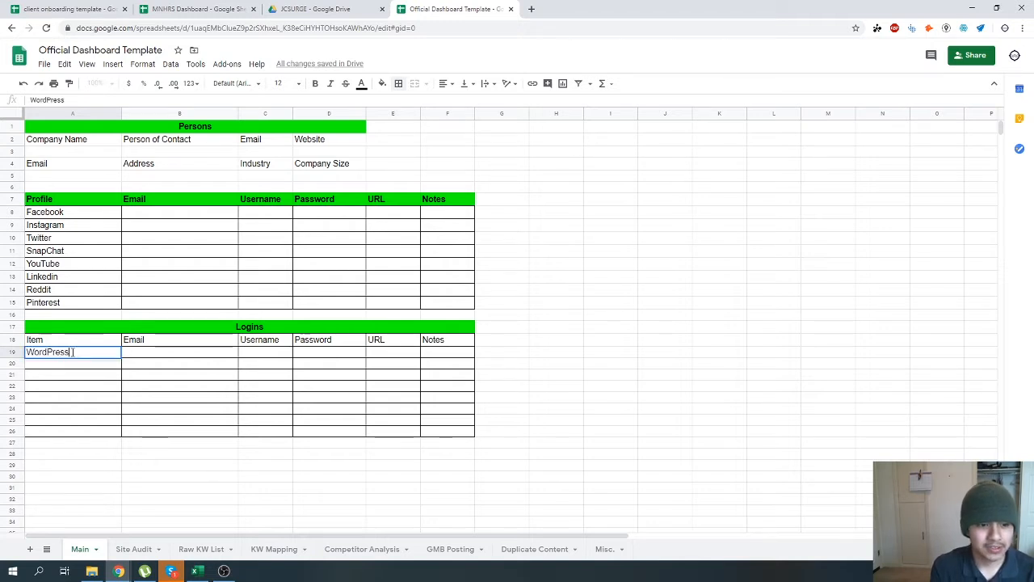
key(Return)
text(GoDaddy)
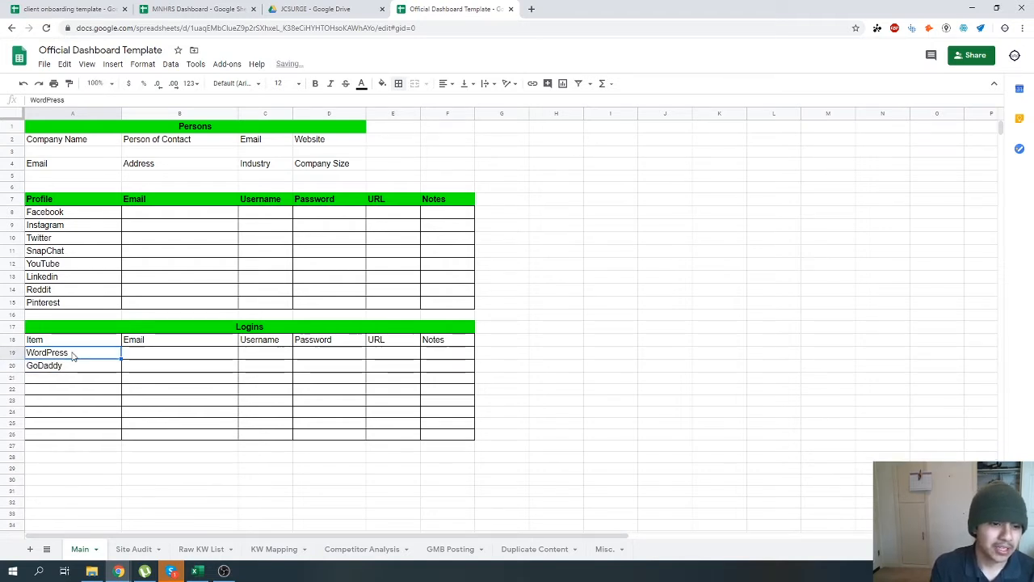
key(Escape)
key(ctrl+z)
click(281, 347)
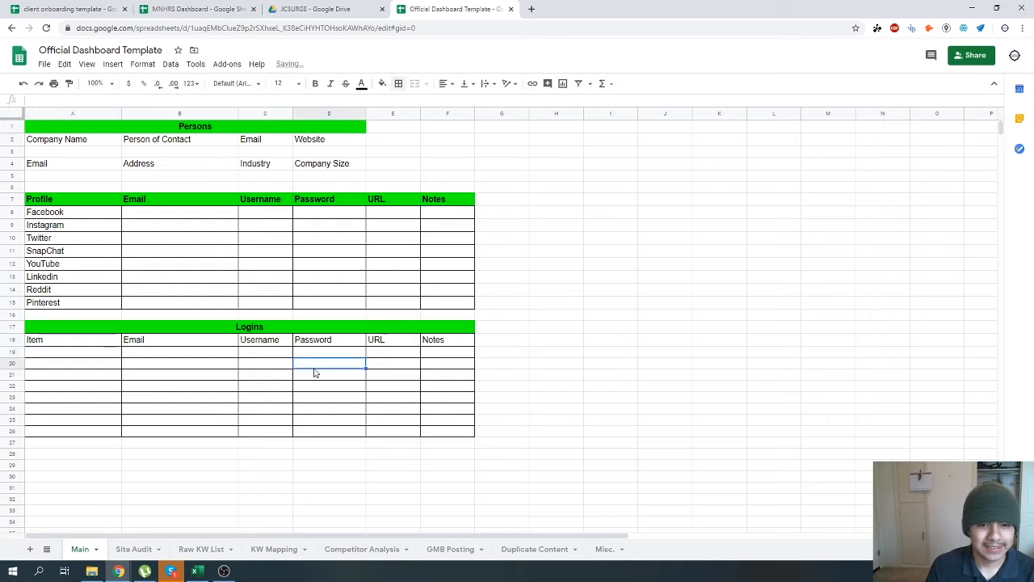
click(262, 344)
click(267, 356)
click(337, 356)
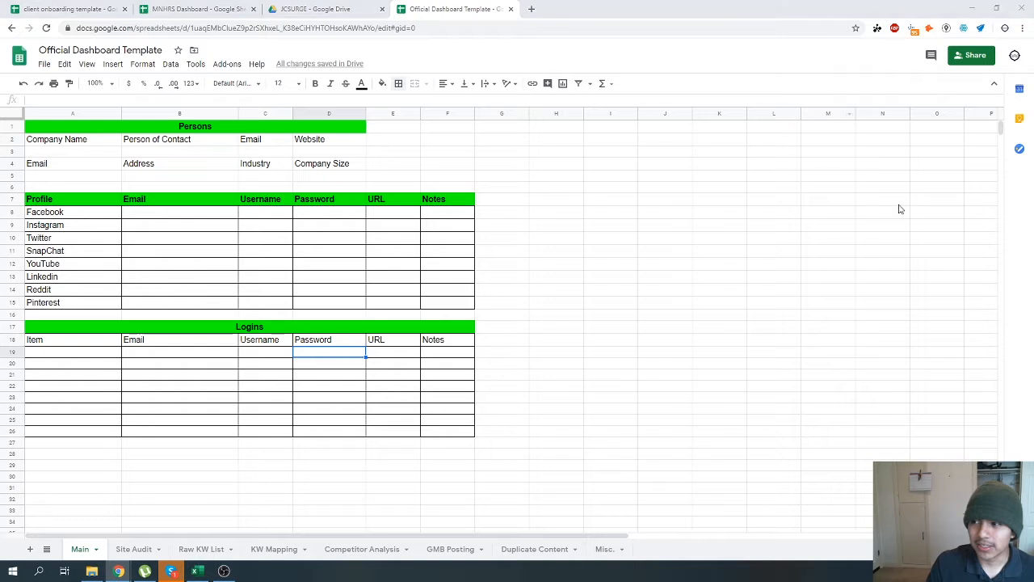
click(671, 240)
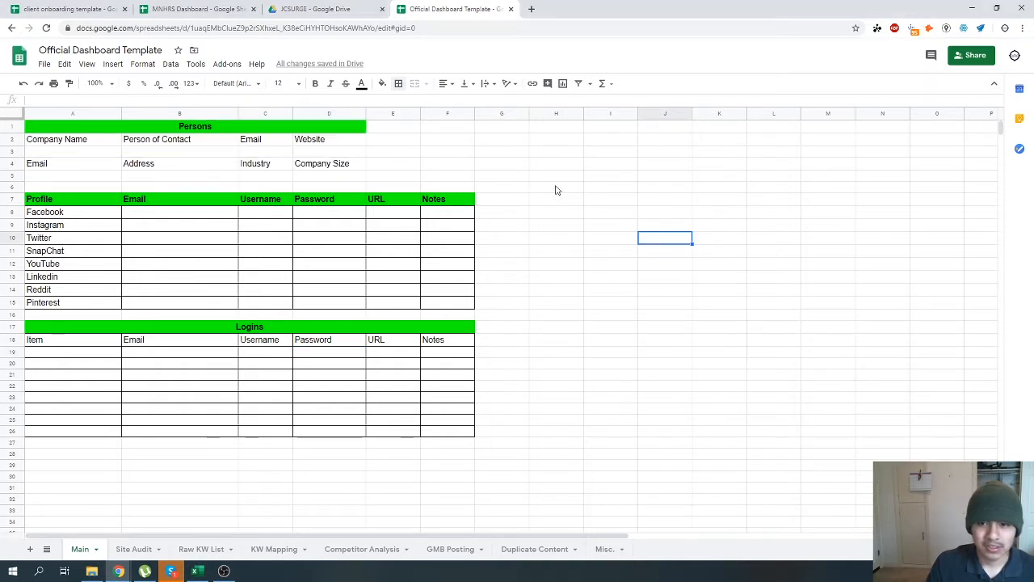
Enter the labels Domain and Site Load in cells I1 and J1.
click(610, 128)
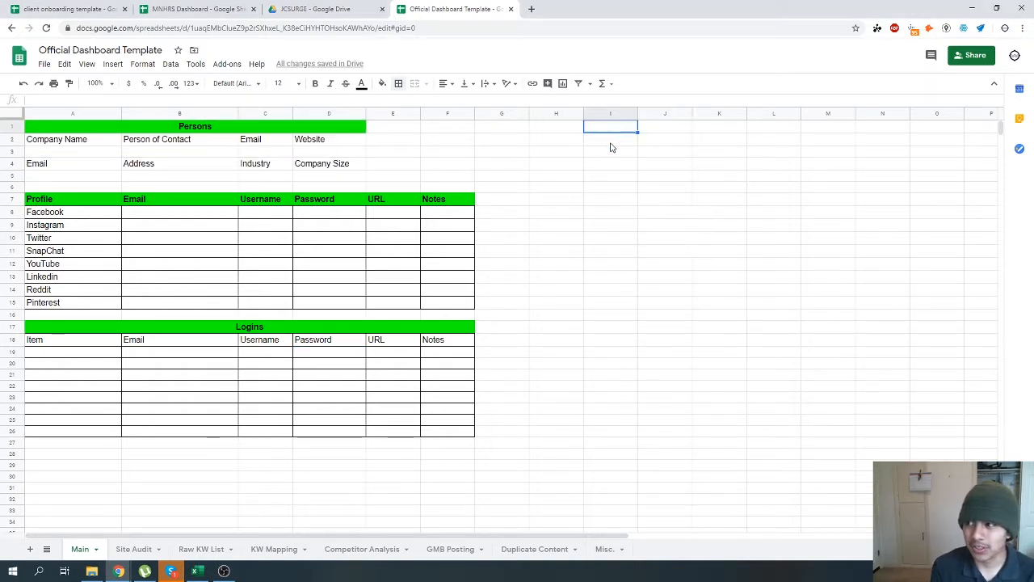
text(Domain)
key(Tab)
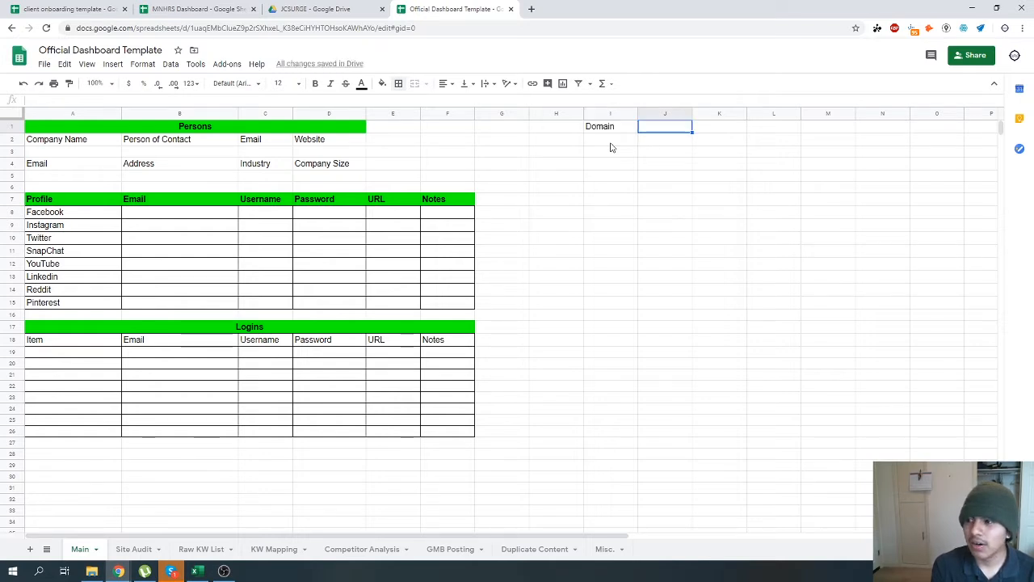
text(Site Load)
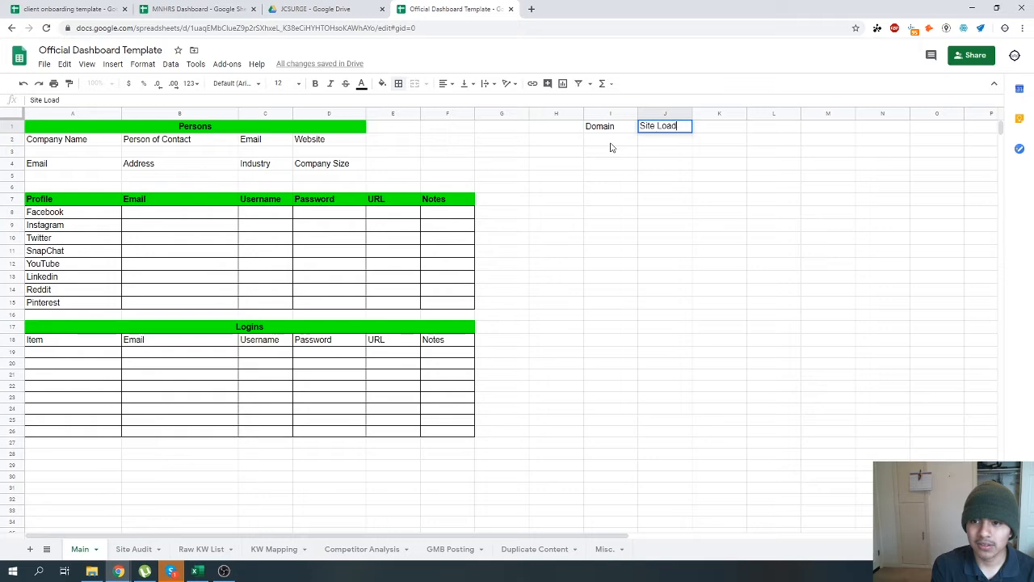
key(Return)
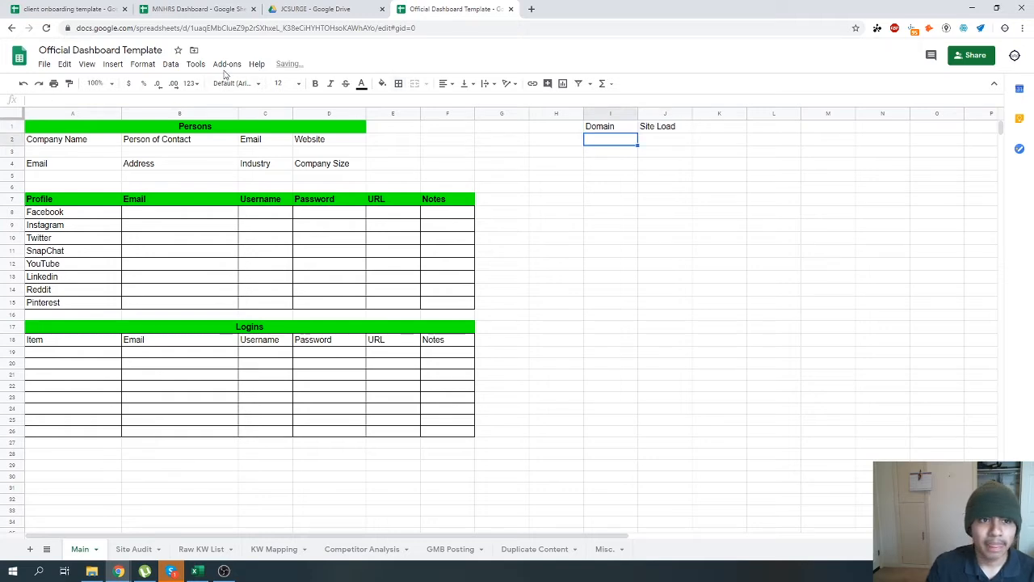
Consult the layout of the client onboarding template spreadsheet and clear the Domain and Site Load labels from the dashboard's cells I1 and J1.
click(65, 9)
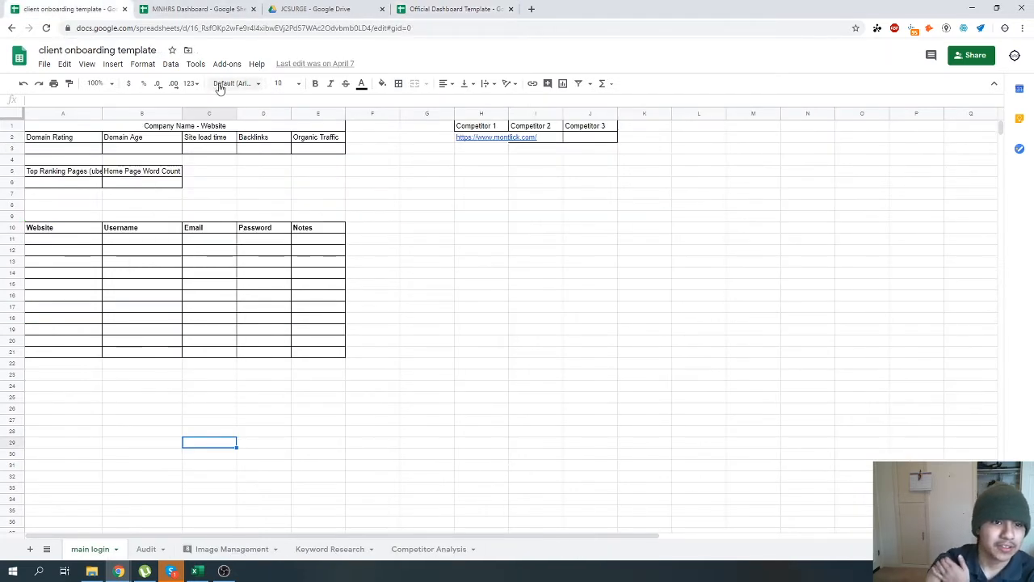
click(456, 9)
key(Up)
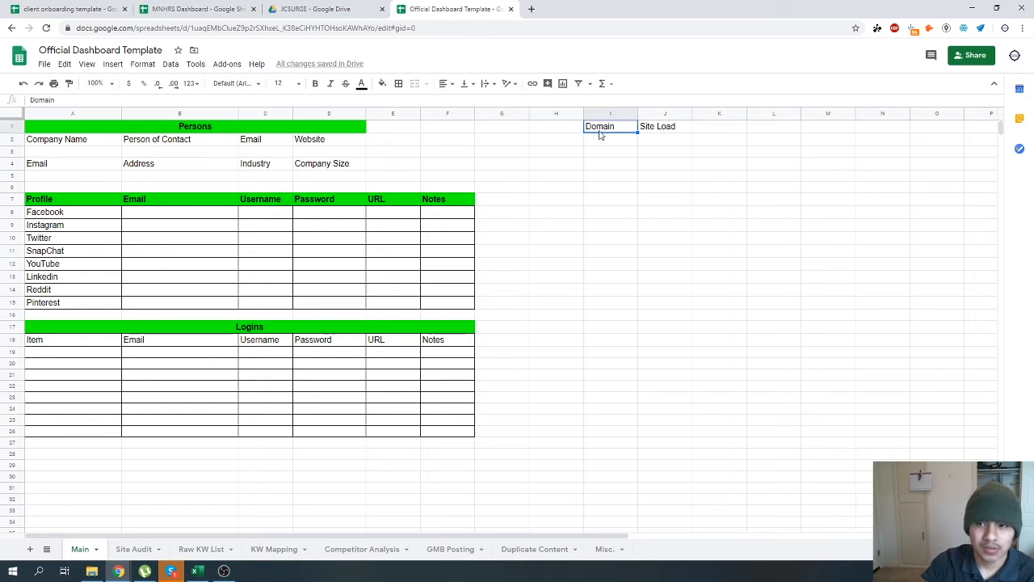
key(Delete)
click(655, 126)
key(Delete)
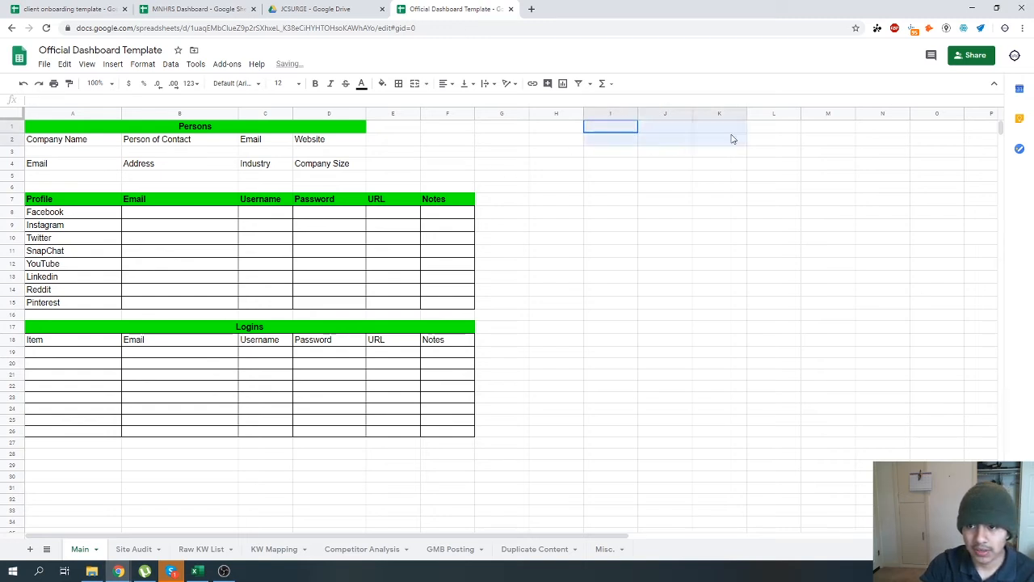
Enter the labels Domain Age and Site Load Time in cells H2 and I2.
click(563, 142)
drag(563, 142, 703, 122)
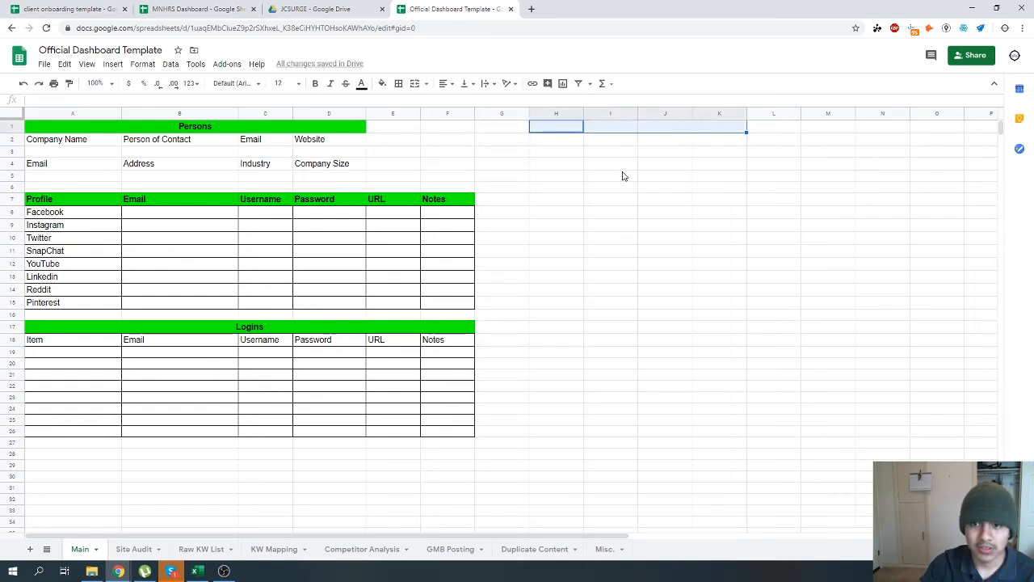
text(D)
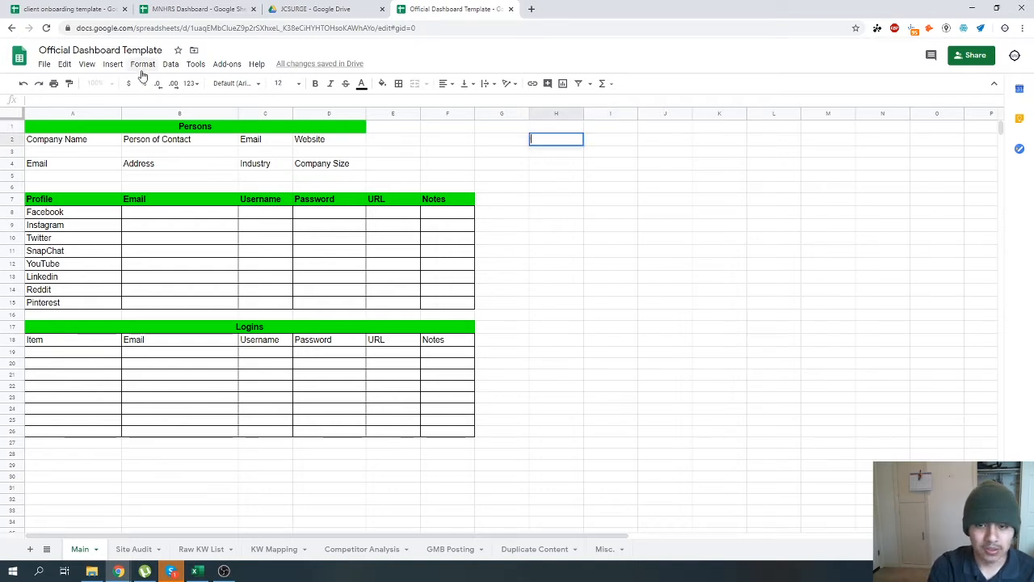
text(Site)
key(BackSpace)
key(BackSpace)
key(BackSpace)
key(BackSpace)
text(Domain Age)
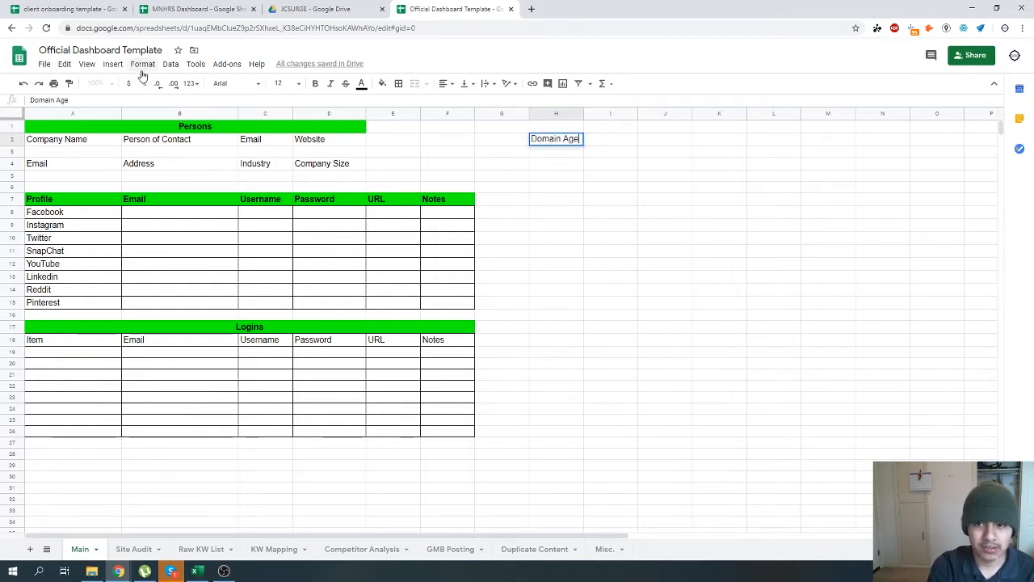
key(Tab)
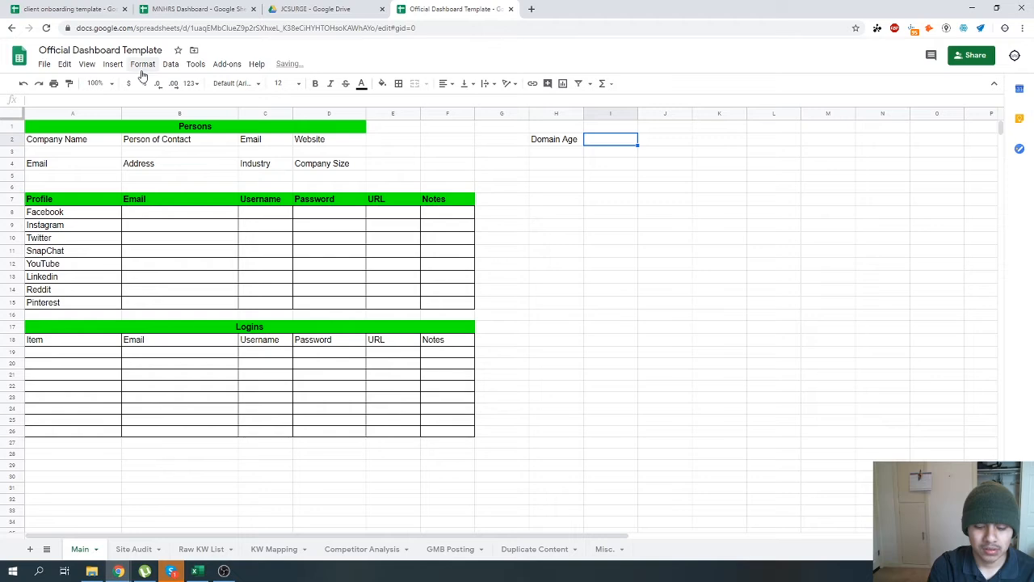
text(Site Load Time)
key(Tab)
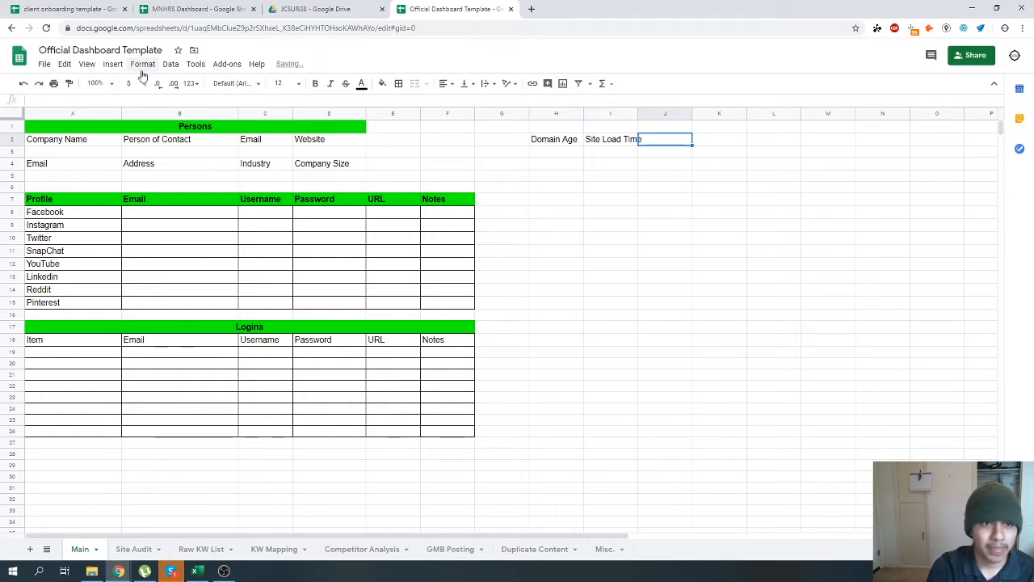
Add the labels Backlinks and Organic Traffic in cells J2 and K2.
click(60, 9)
click(449, 8)
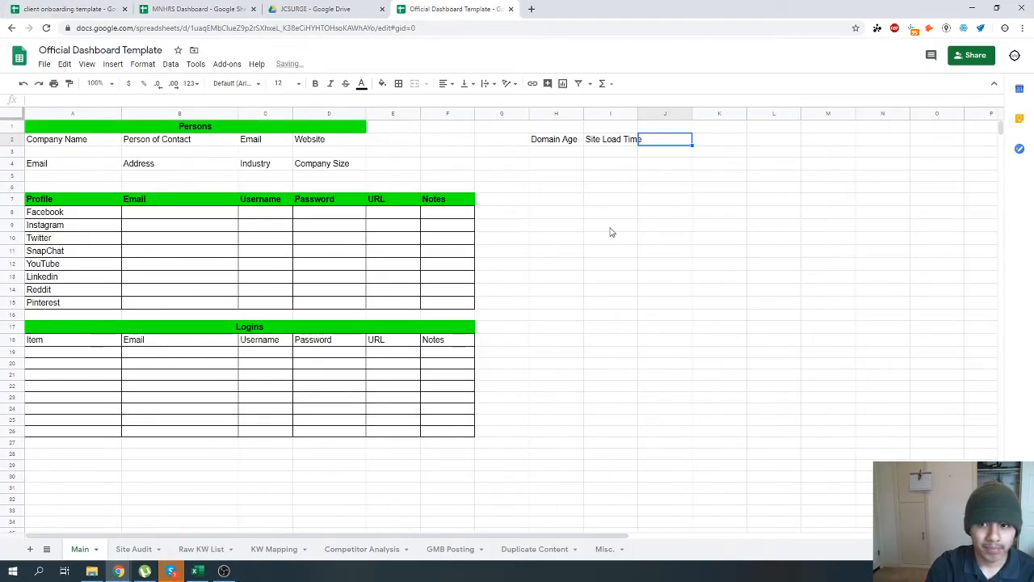
text(Backlinks)
key(Tab)
text(Organ)
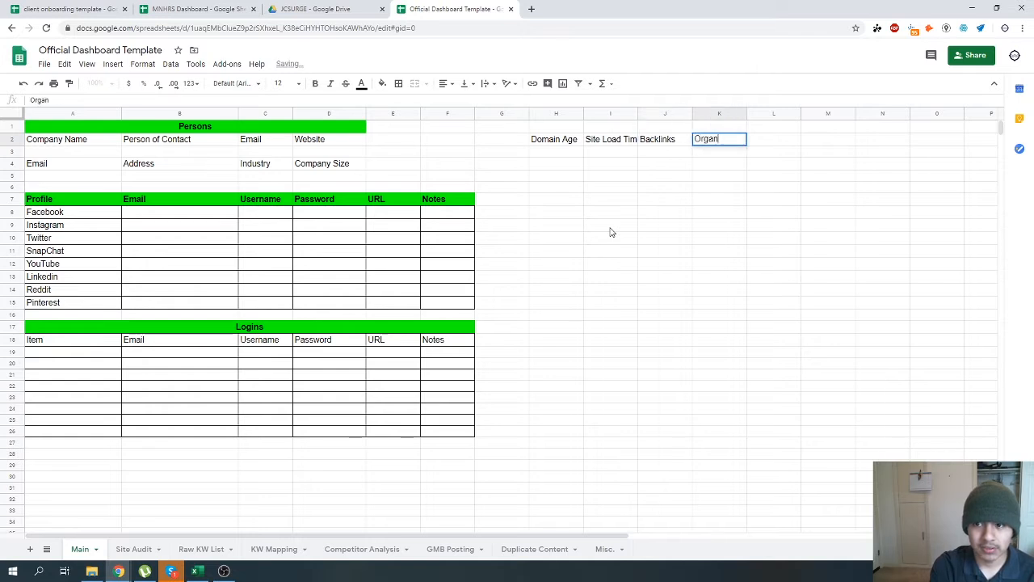
text(ic Traffic)
key(Tab)
Enter the label Orgnic Keywords in cell L2 to complete the website metrics headings.
text(Ke)
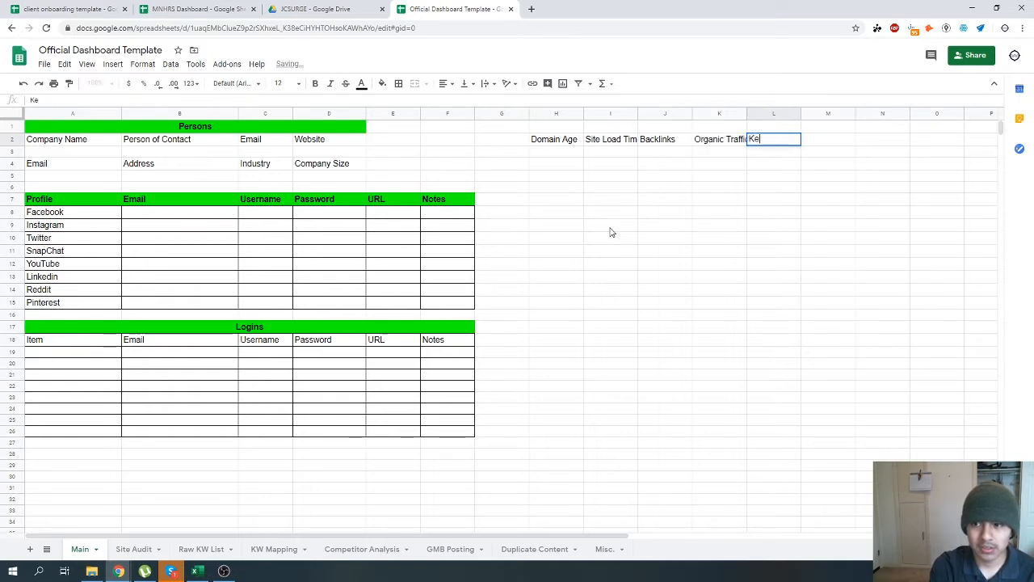
text(Orgniac Ke)
key(BackSpace)
key(BackSpace)
key(BackSpace)
key(BackSpace)
key(BackSpace)
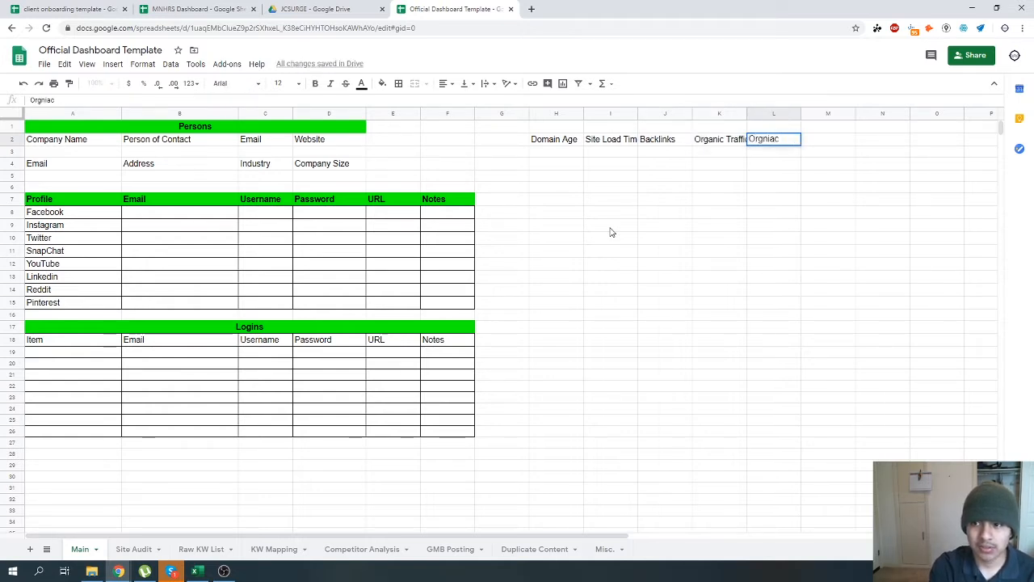
text(c Keywords)
key(Return)
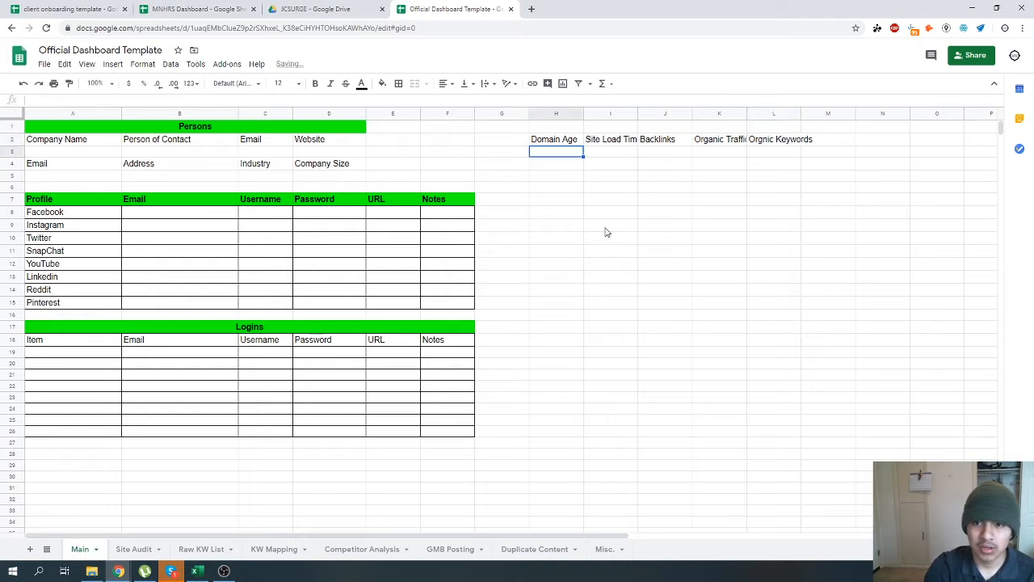
Try a Date label in cell G2, beside Domain Age, and clear it again.
click(503, 156)
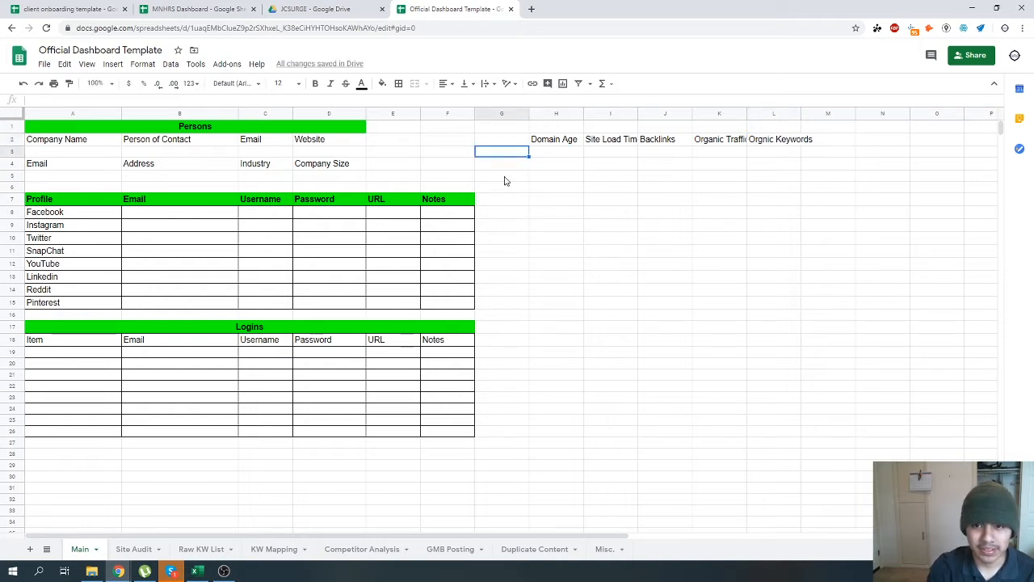
key(Up)
text(Date)
key(Return)
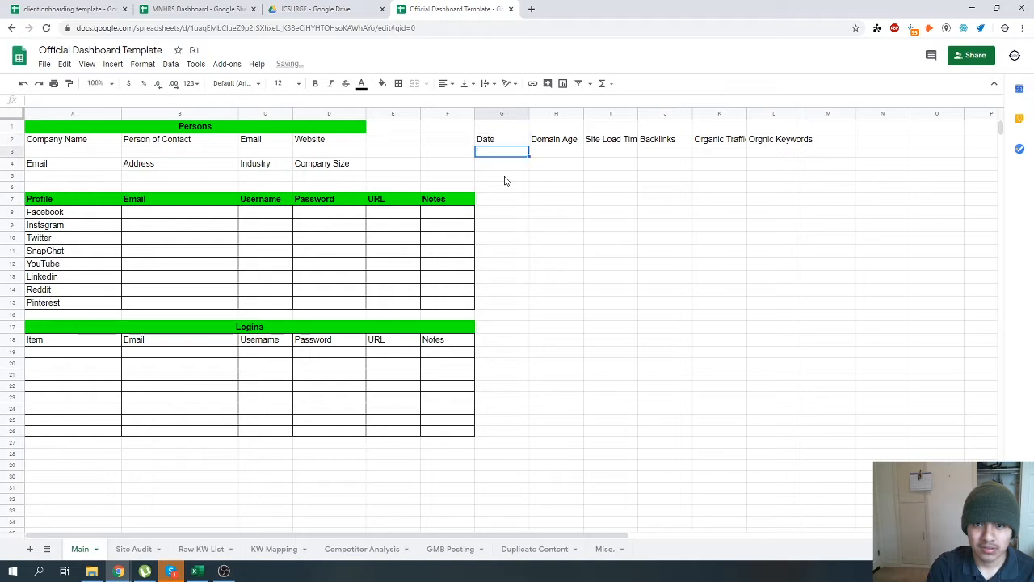
key(Up)
key(BackSpace)
key(Right)
key(Right)
key(Right)
key(Right)
key(Right)
key(Right)
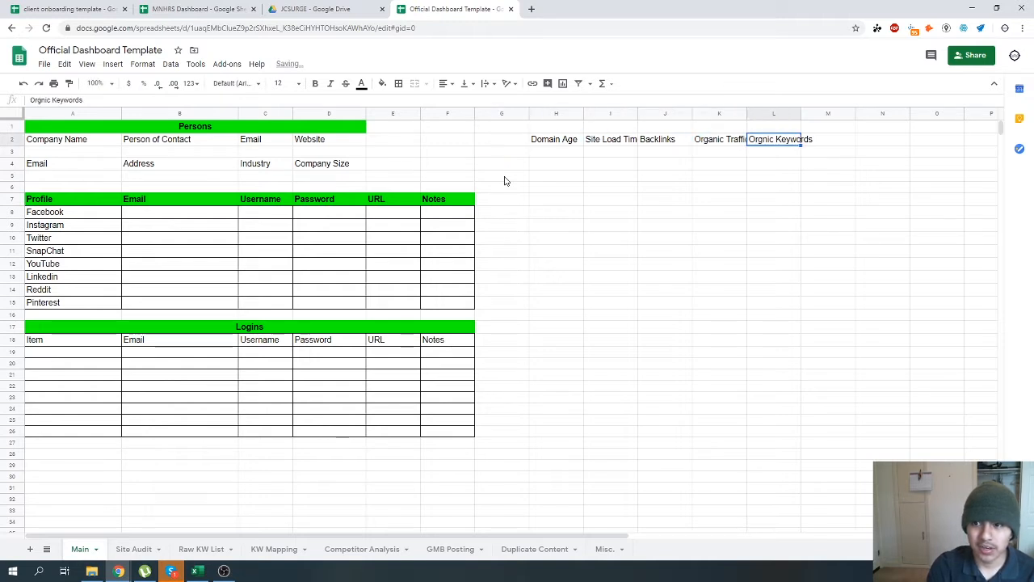
key(Left)
key(Left)
key(Left)
key(Left)
key(Left)
key(Left)
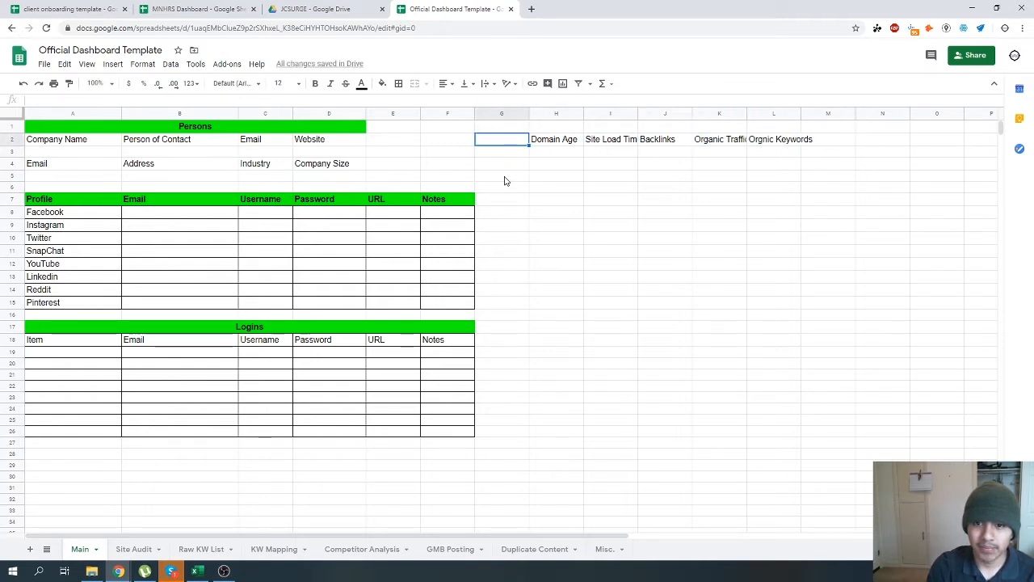
key(Right)
key(Right)
key(Right)
key(Right)
key(Right)
key(Right)
key(Right)
key(Left)
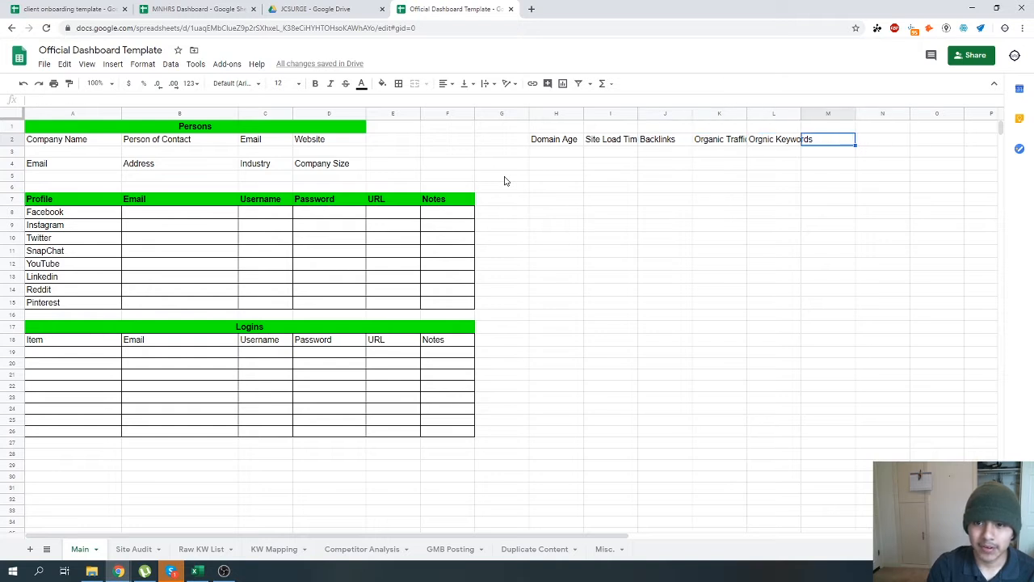
Insert a column before Domain Age and enter the label Dates in cell H2.
right_click(555, 113)
click(593, 191)
click(536, 137)
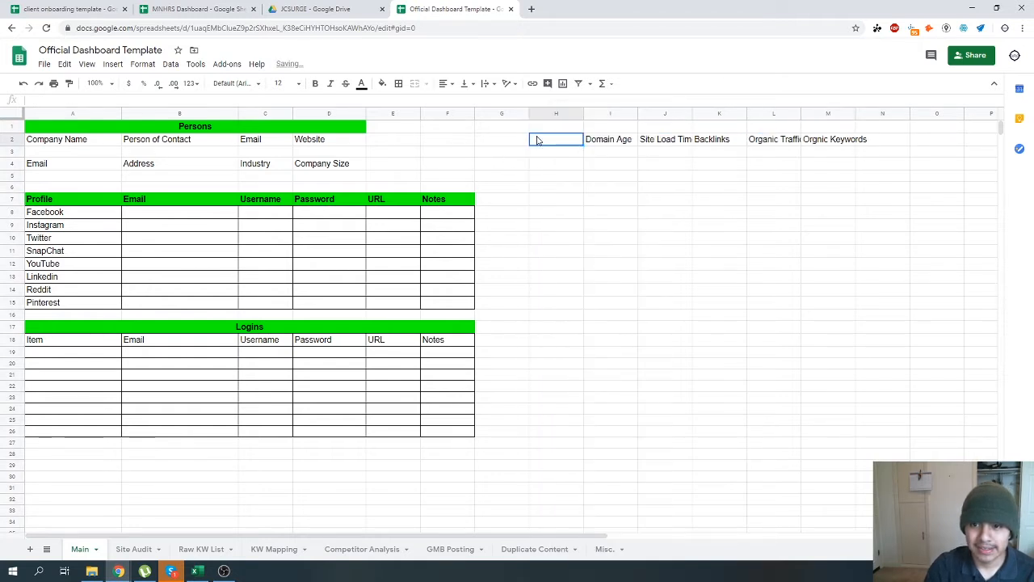
text(Dates)
click(539, 157)
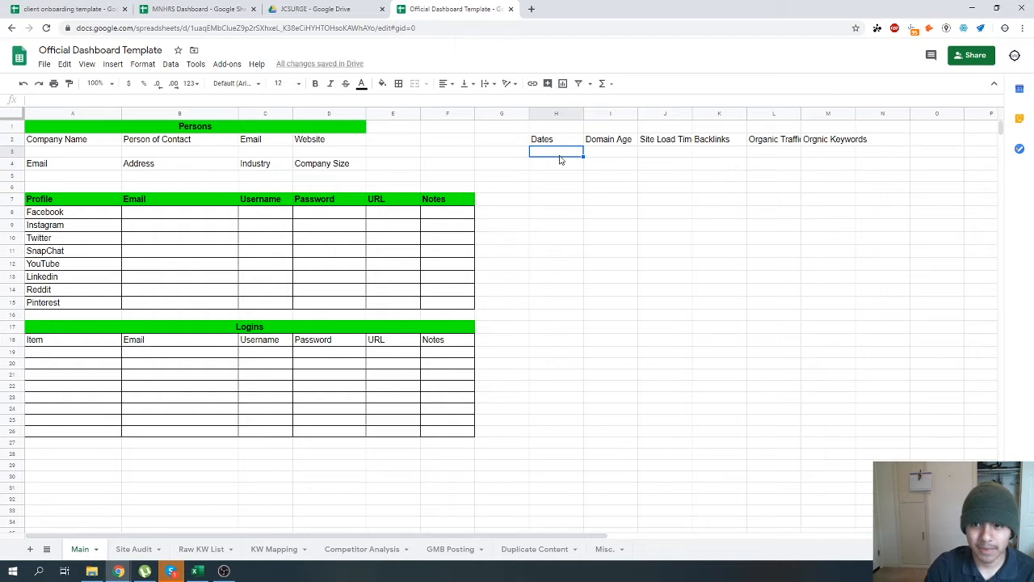
Enter Month 1 and Month 2 beneath the Dates heading in cells H3 and H4.
text(Sta)
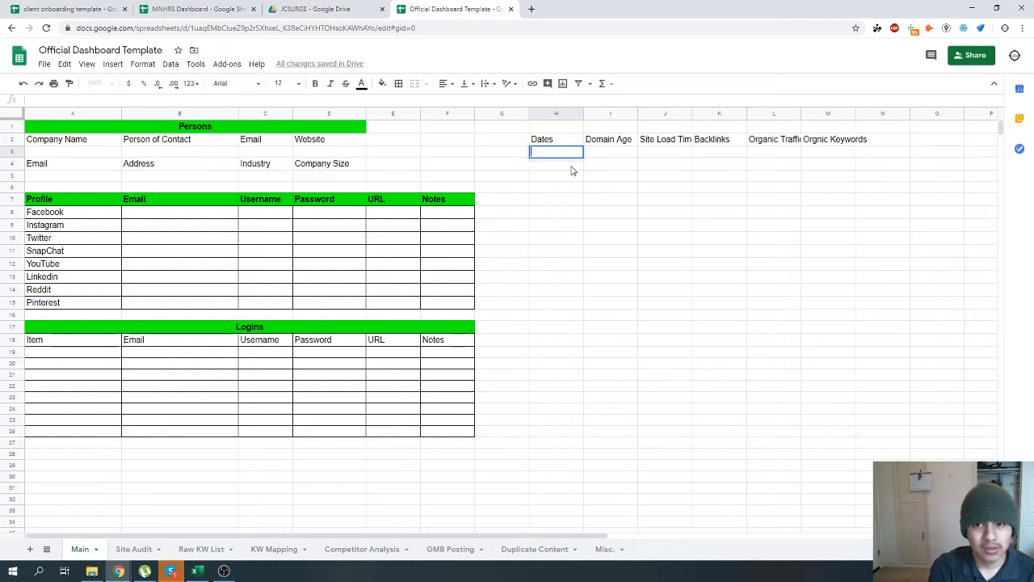
text(Month 1)
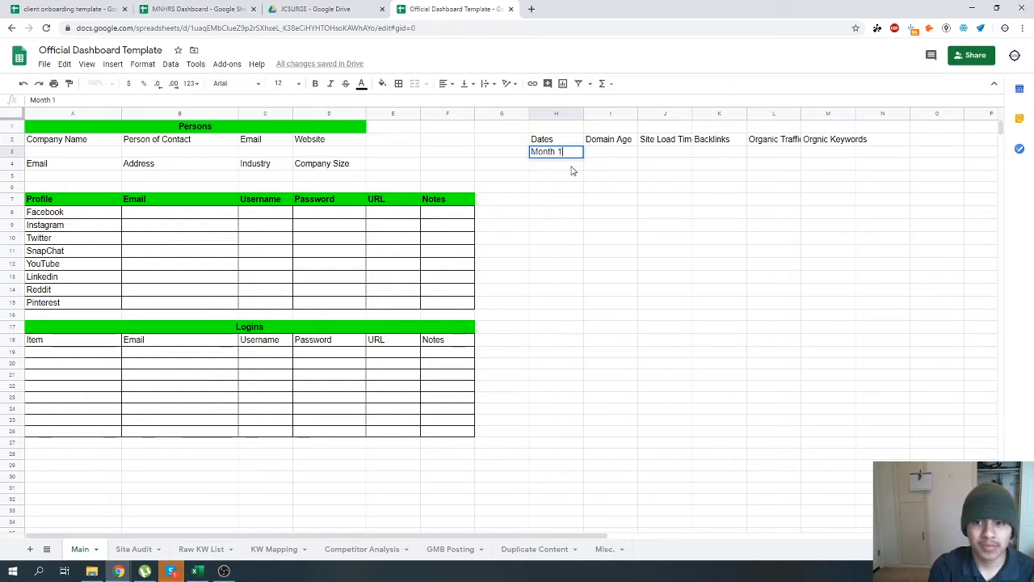
key(Return)
text(month 2)
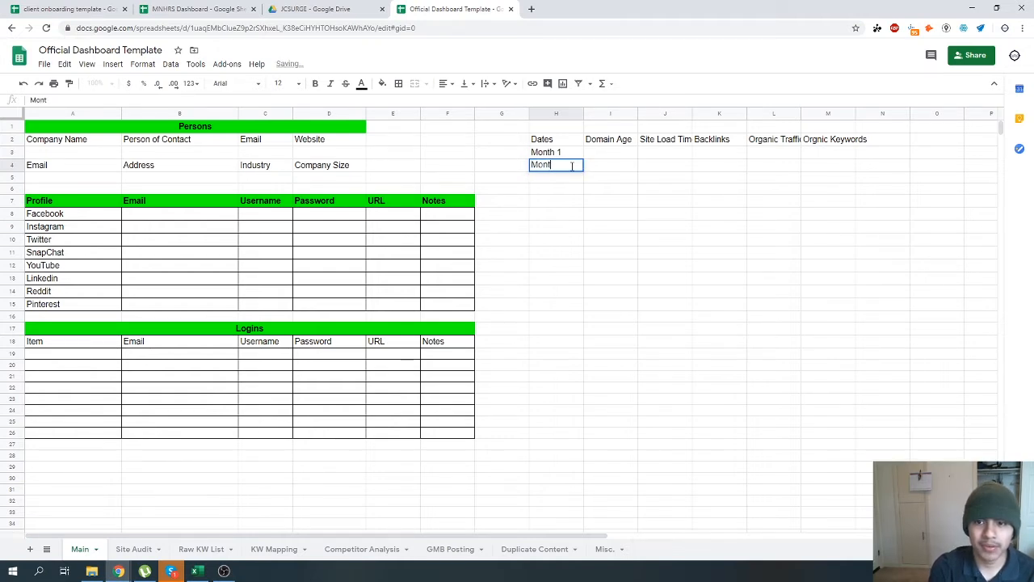
key(Return)
Merge cells H1 to M1 horizontally above the metrics headings and centre their content.
click(599, 143)
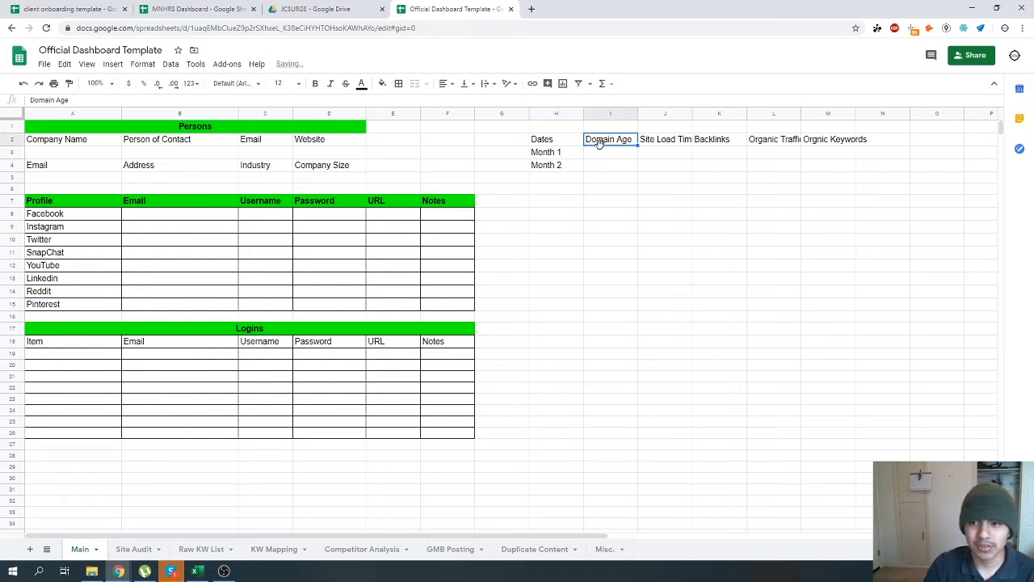
click(566, 143)
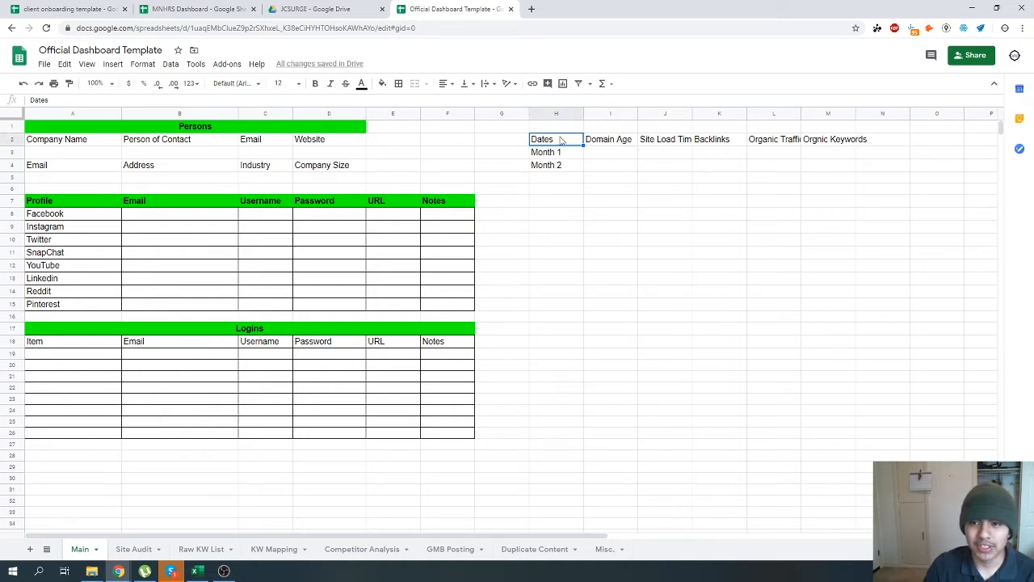
drag(555, 127, 848, 127)
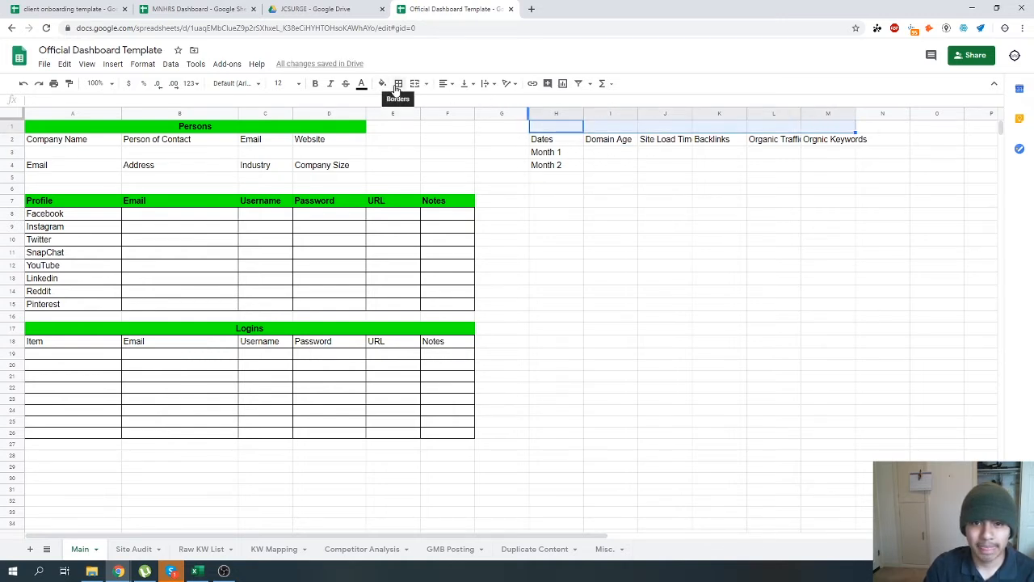
click(429, 84)
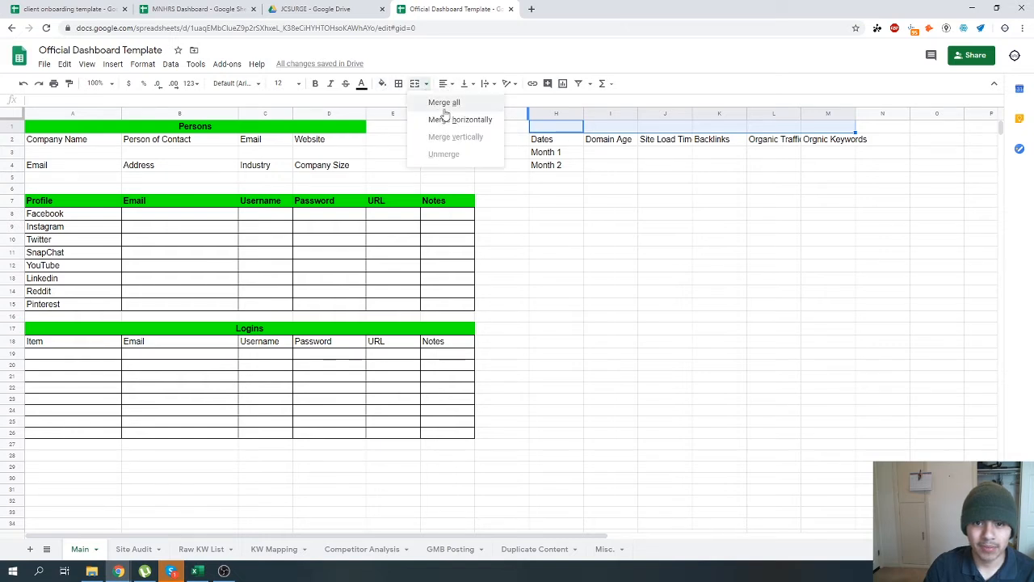
click(446, 118)
click(445, 84)
click(458, 102)
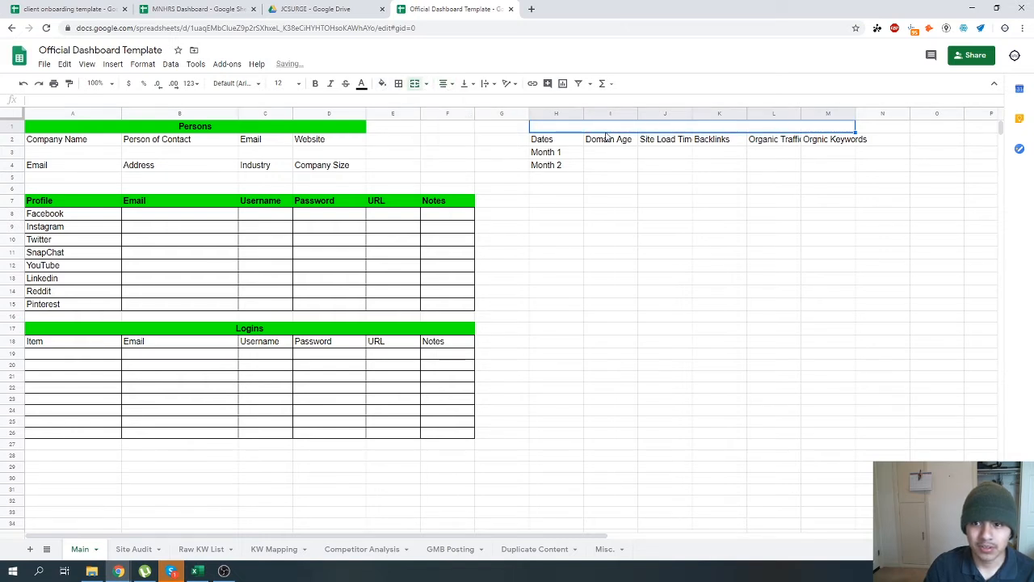
Enter WEBSITE / URL as the title in the merged cell above the metrics headings.
double_click(614, 128)
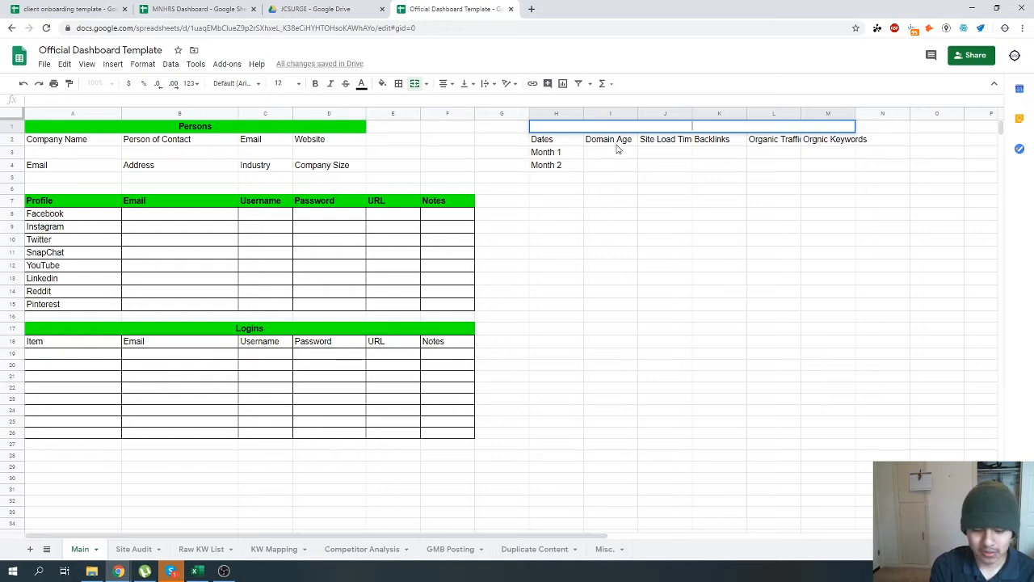
text(WEBSITE / URL)
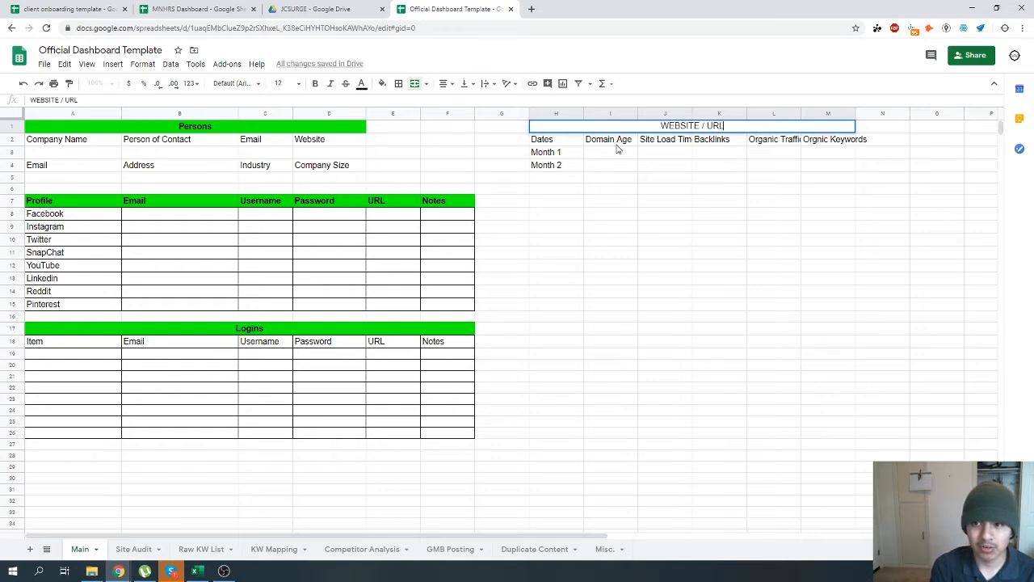
key(Return)
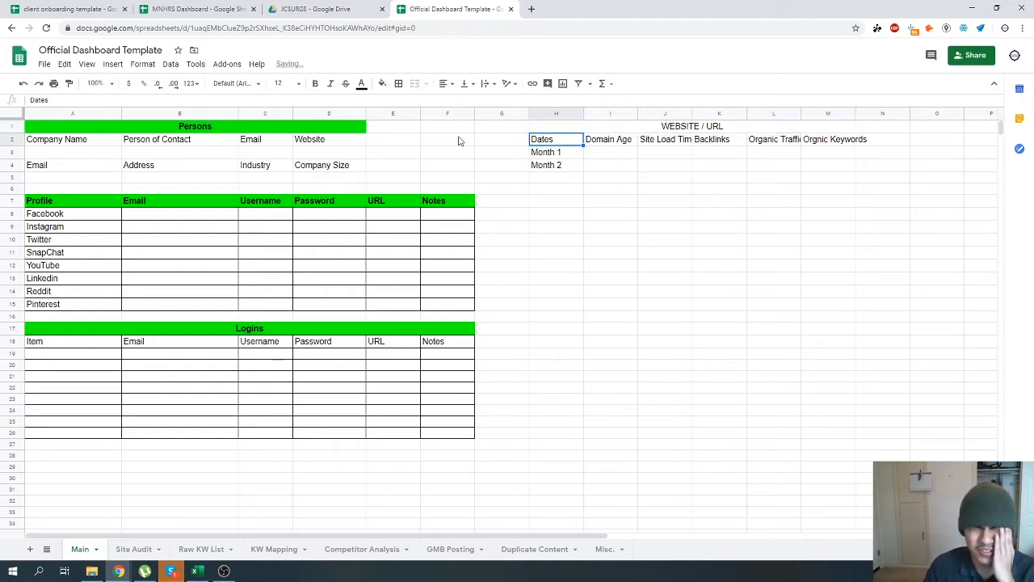
Open heatwaveair.com in a new browser tab and copy its web address.
click(531, 7)
text(heatwaveair.com)
key(Return)
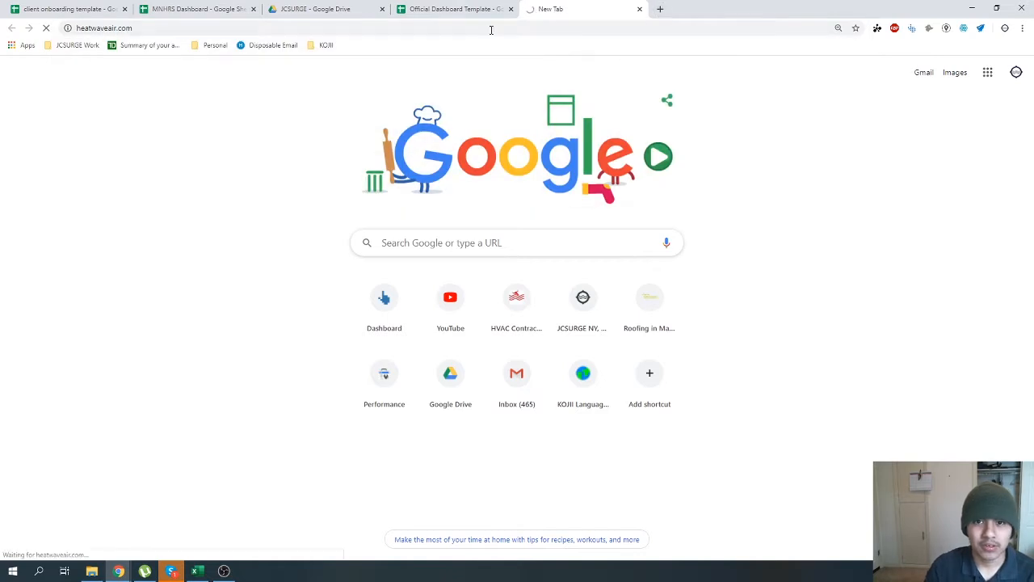
click(473, 26)
key(ctrl+c)
click(469, 7)
key(Right)
key(Down)
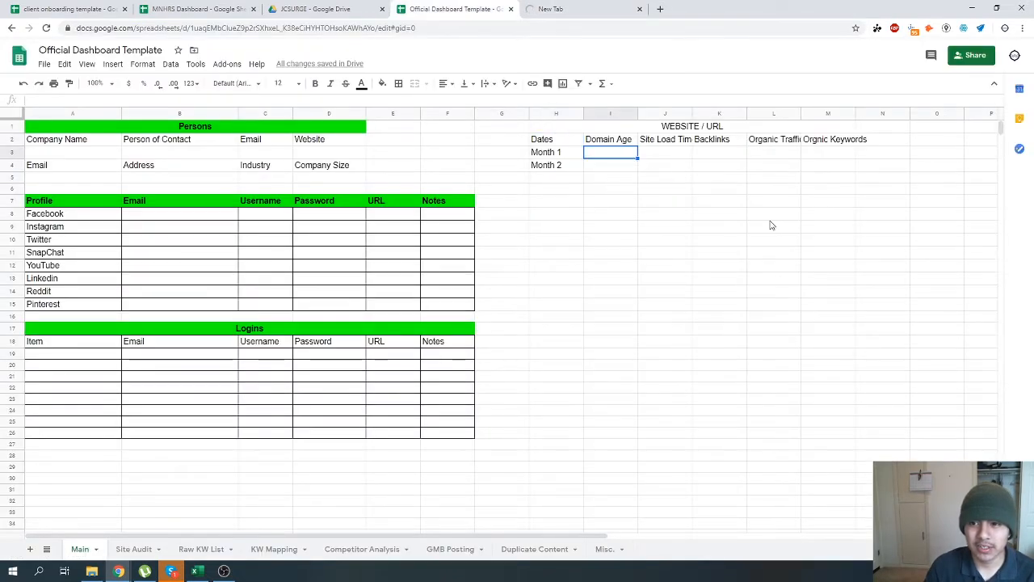
click(656, 154)
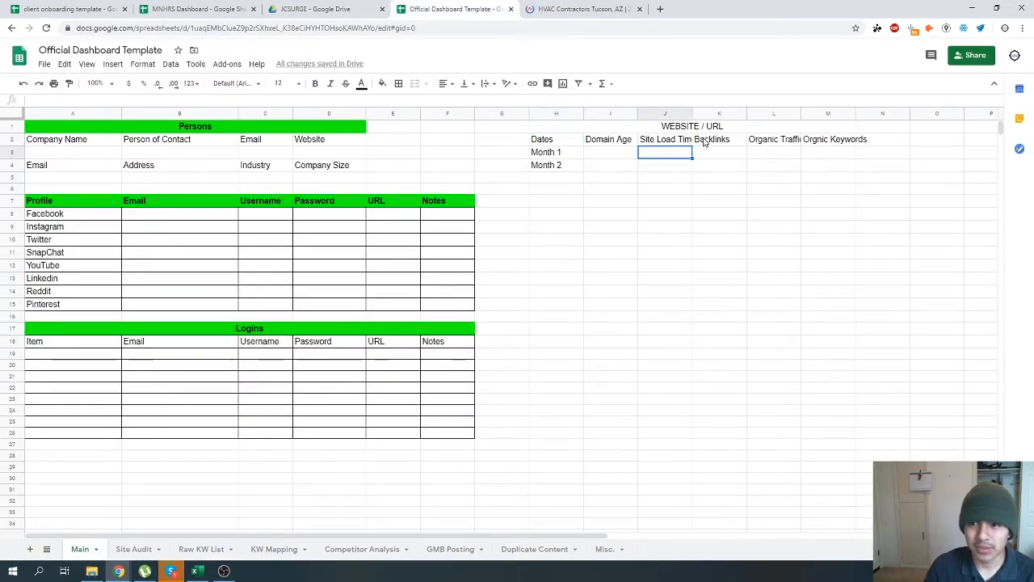
click(699, 128)
key(ctrl+v)
key(ctrl+z)
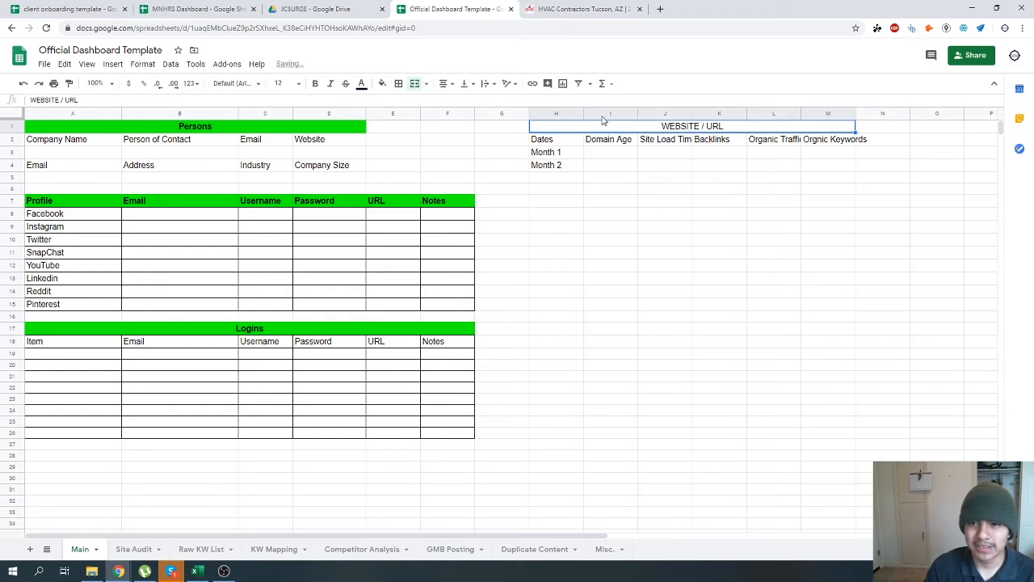
key(ctrl+shift+v)
click(715, 240)
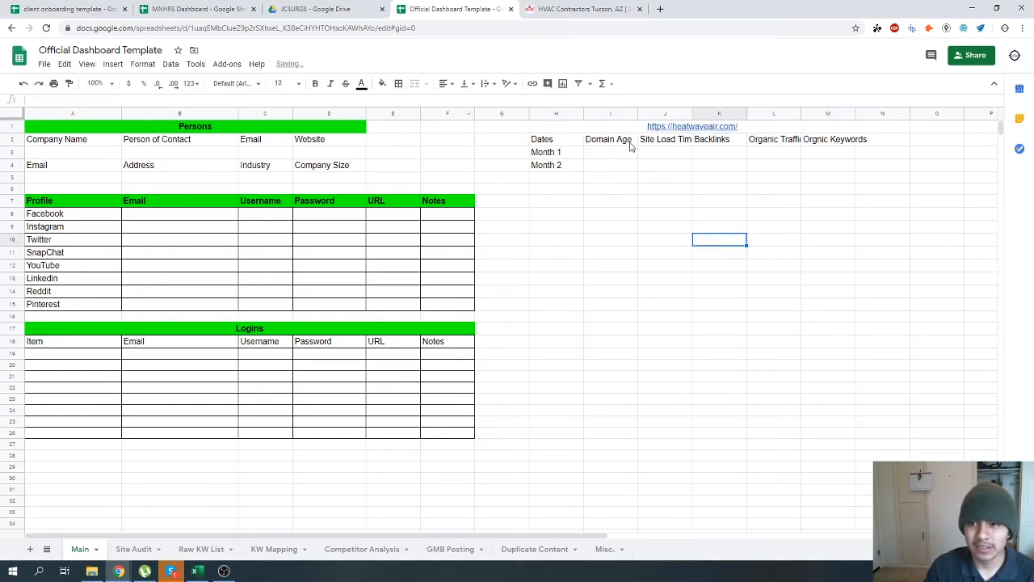
click(659, 153)
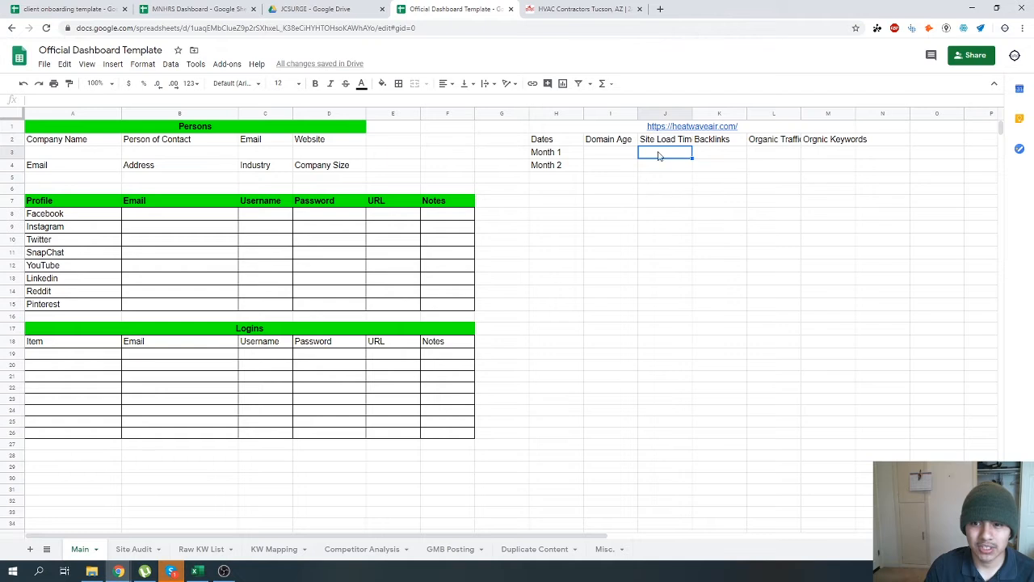
click(659, 168)
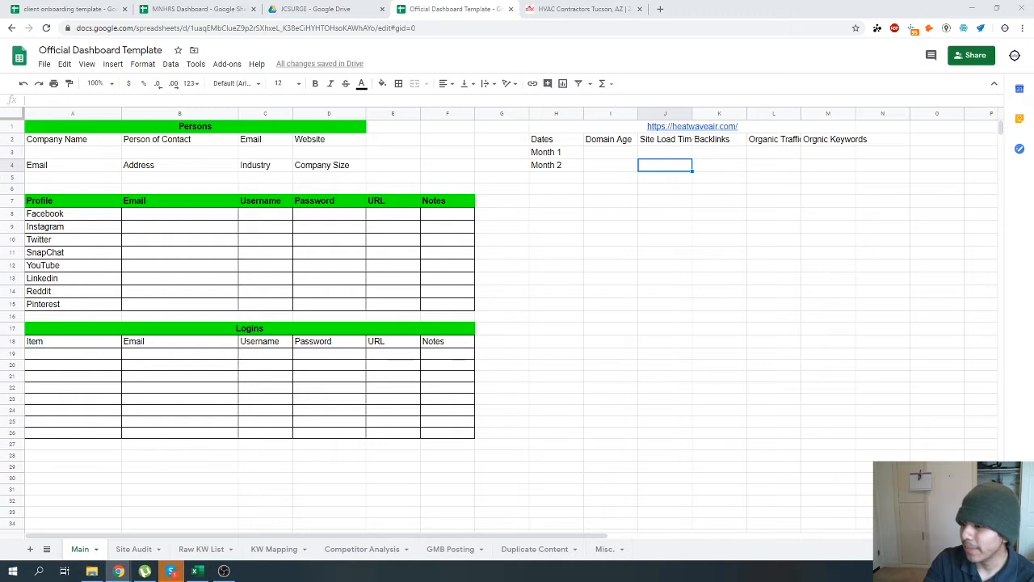
Enter sample site load times of 3.2s for Month 1 and 9.2 for Month 2, and undo both entries.
click(657, 280)
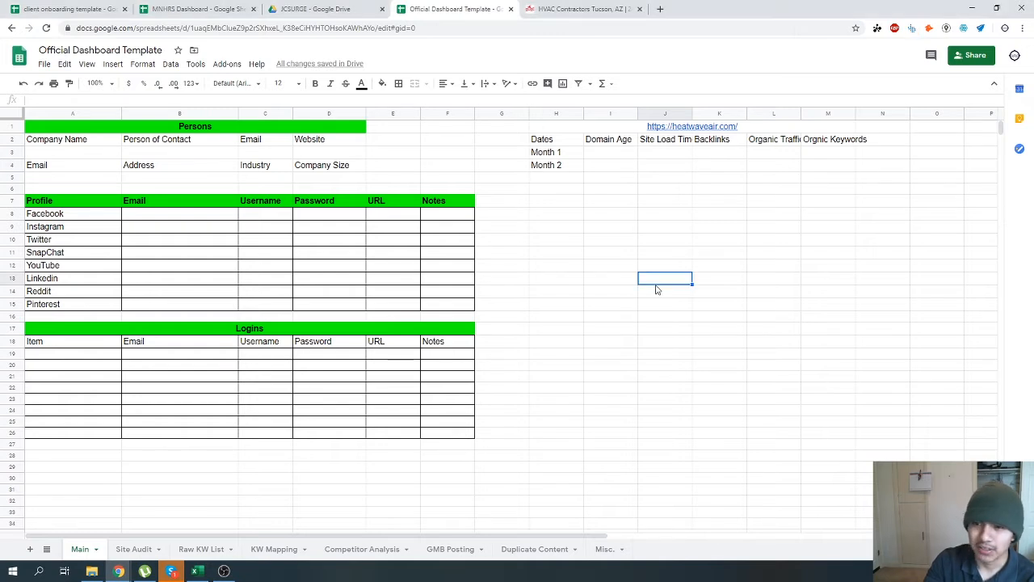
click(646, 152)
text(3.2s)
key(Return)
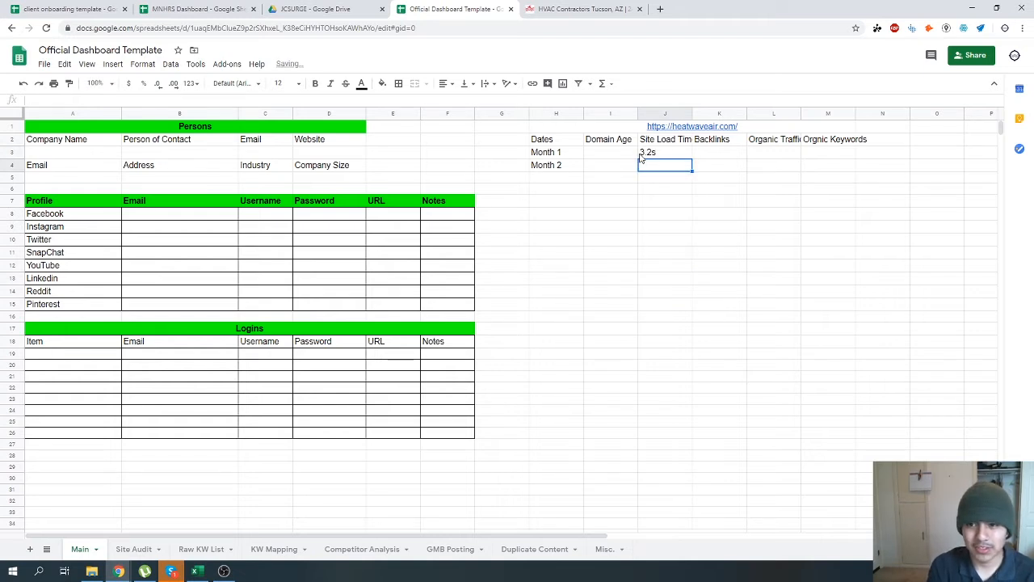
text(9.2)
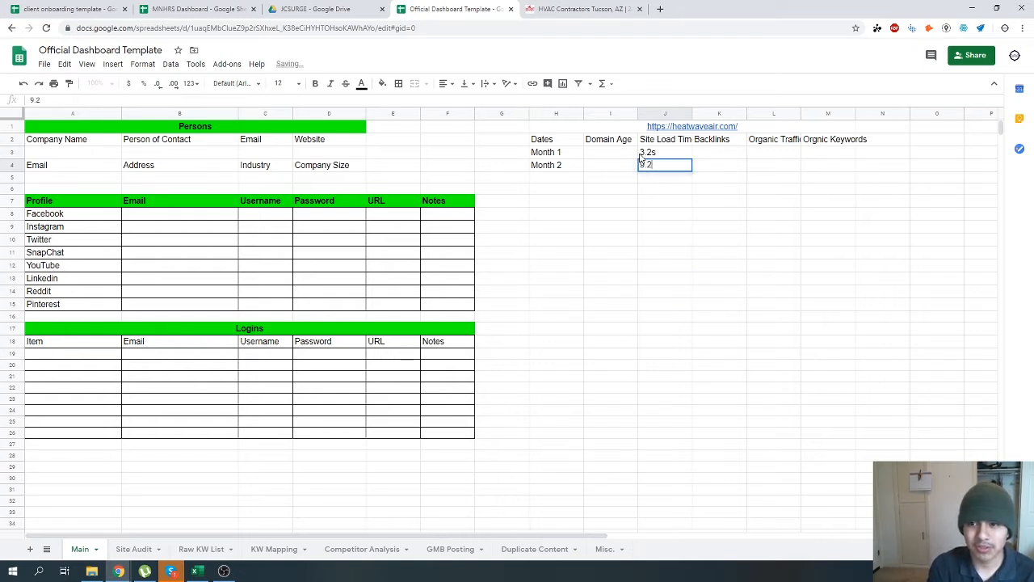
key(Return)
key(ctrl+z)
key(ctrl+z)
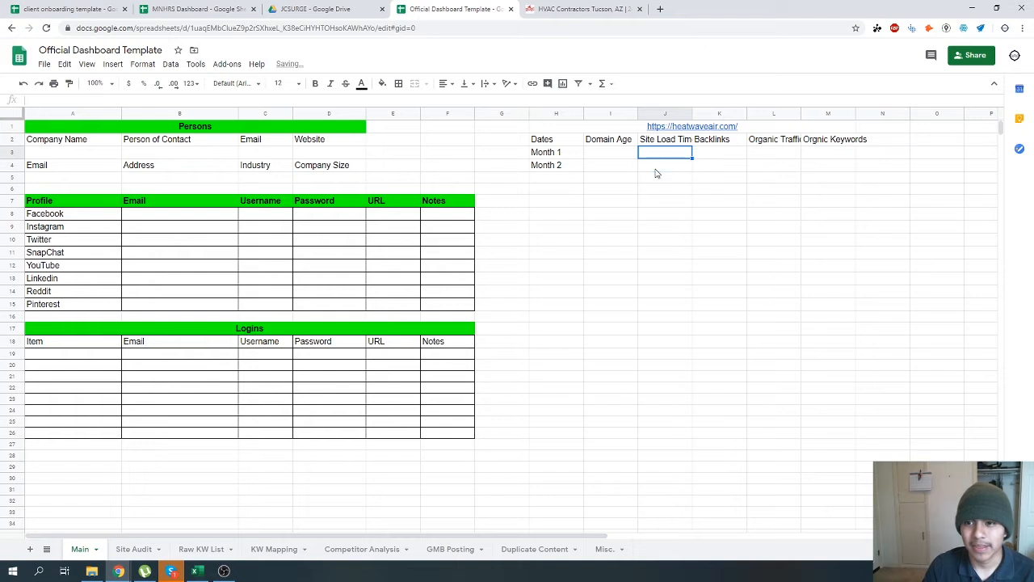
Widen the Organic Traffic column and fit the Site Load Time column to its heading.
click(721, 153)
click(776, 154)
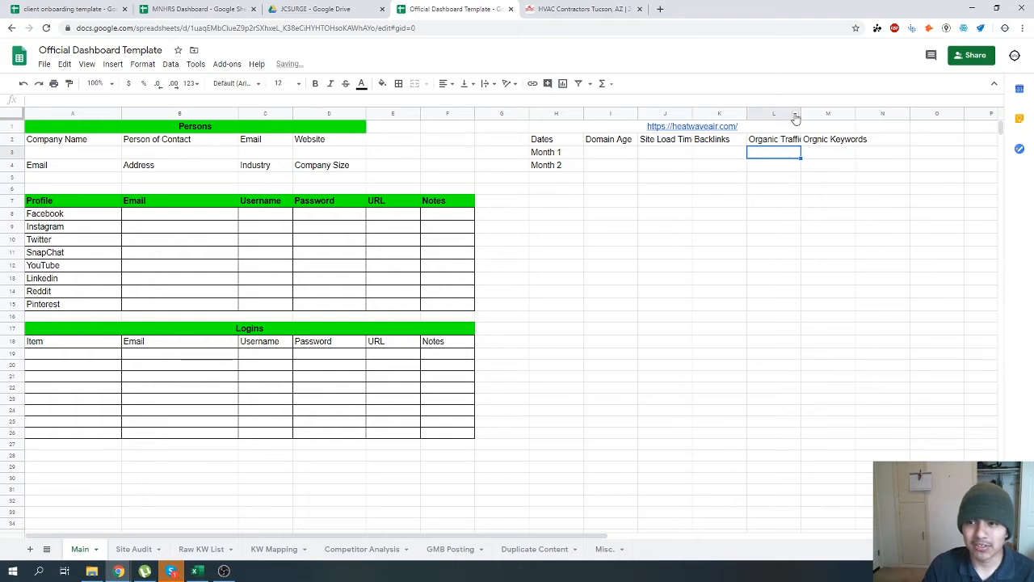
drag(801, 113, 831, 117)
click(721, 154)
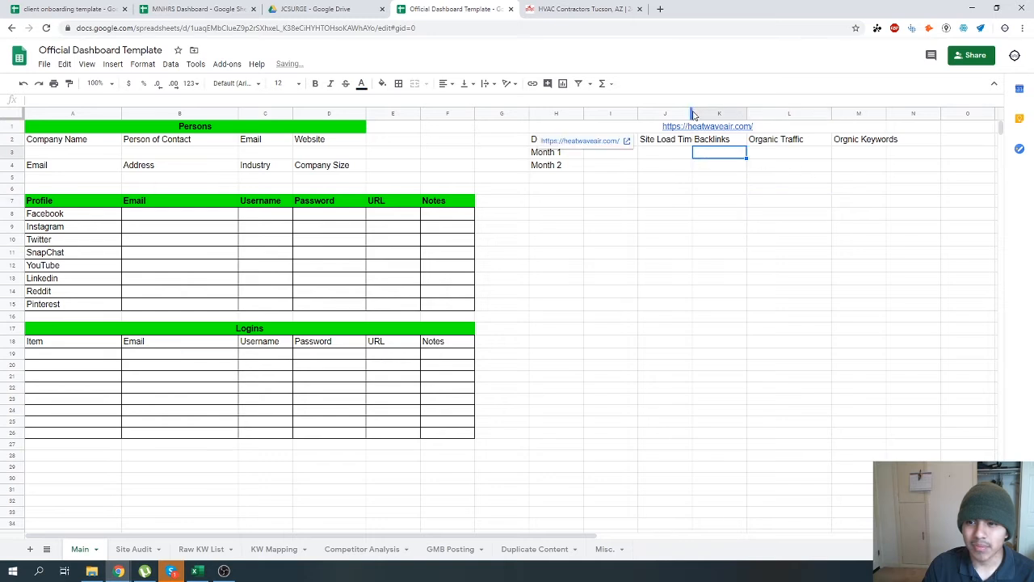
double_click(692, 115)
Add the comment "pull from ahrefs" to the Organic Traffic heading.
click(783, 143)
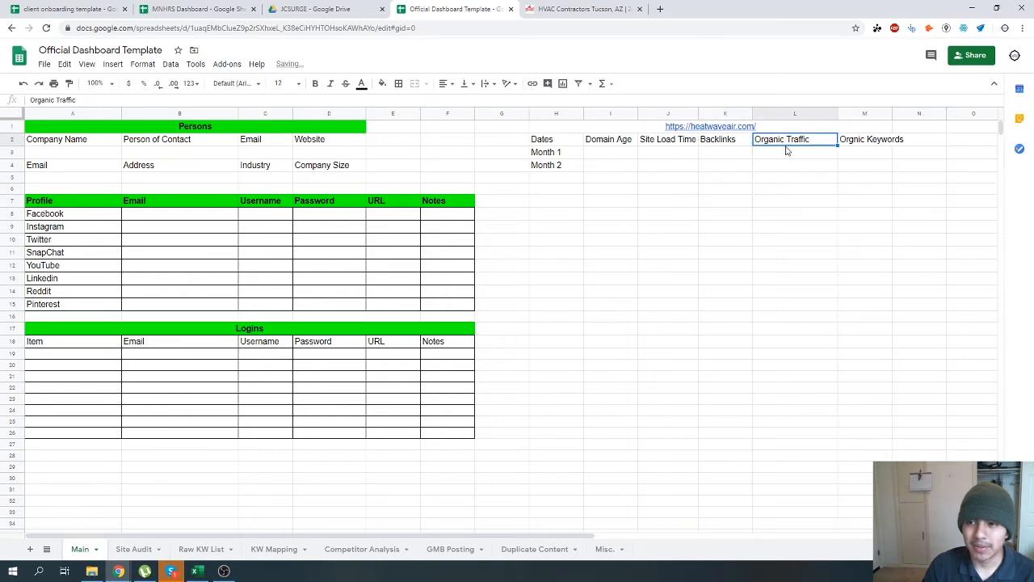
click(931, 57)
click(981, 83)
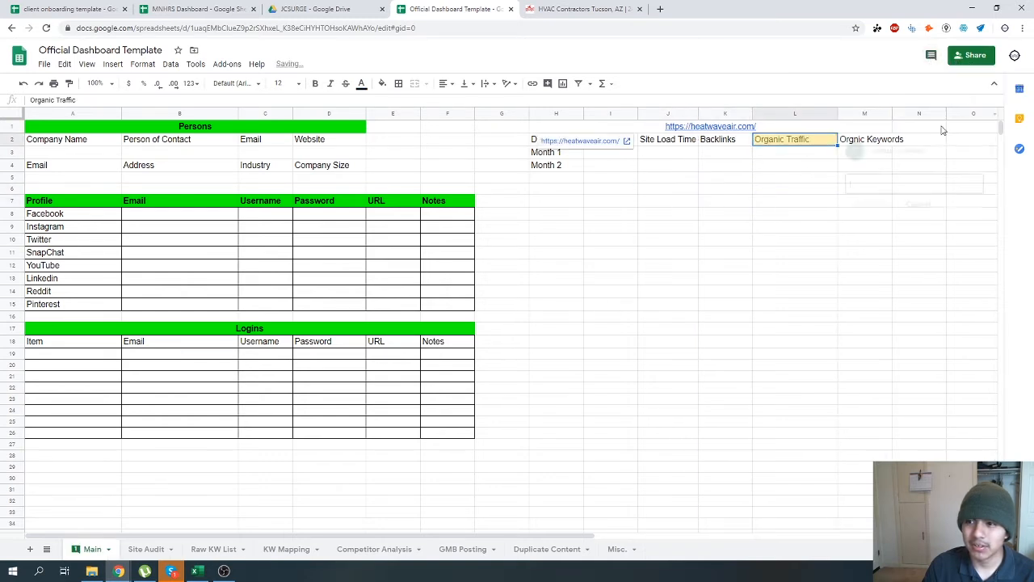
text(pull froma)
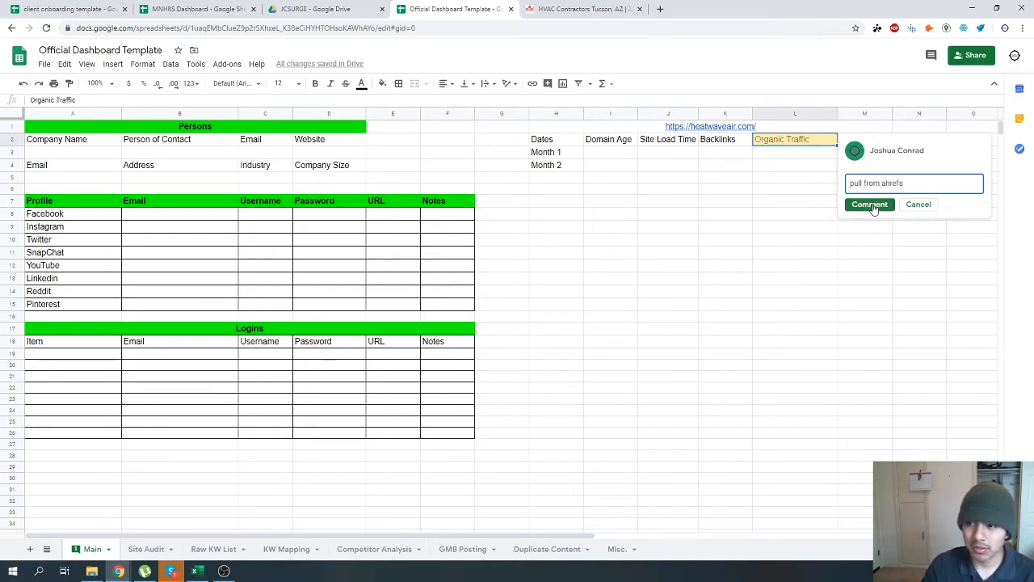
click(869, 205)
Add the comment "pull from ahrefs" to the Orgnic Keywords heading.
click(884, 139)
click(933, 57)
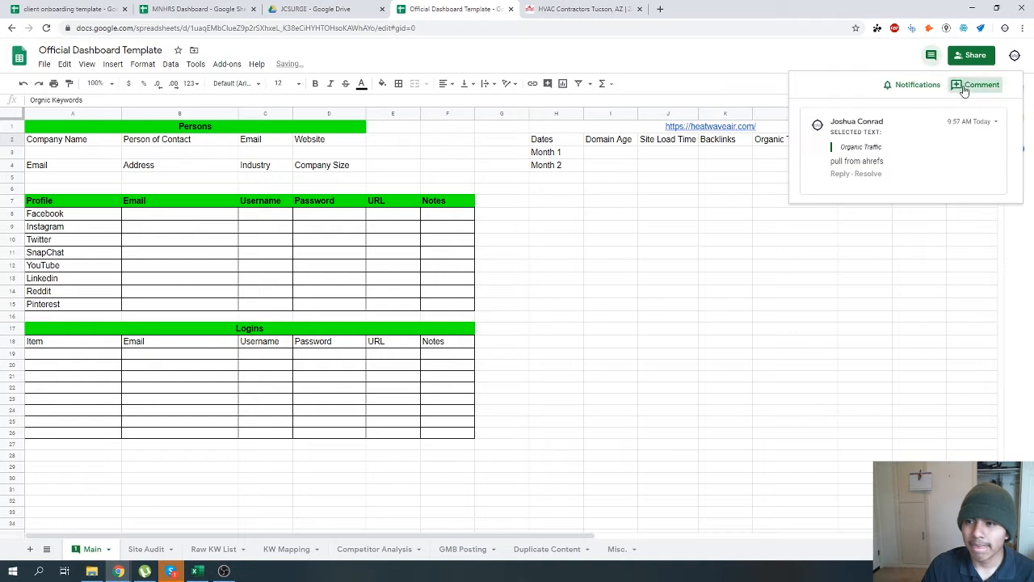
click(979, 84)
text(pull from ah)
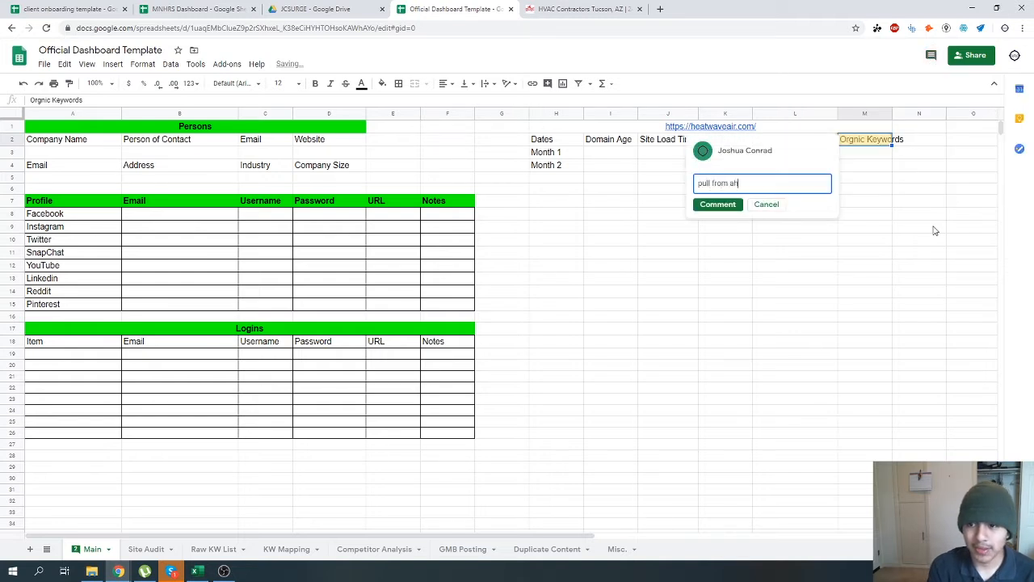
text(refs)
click(717, 204)
click(825, 190)
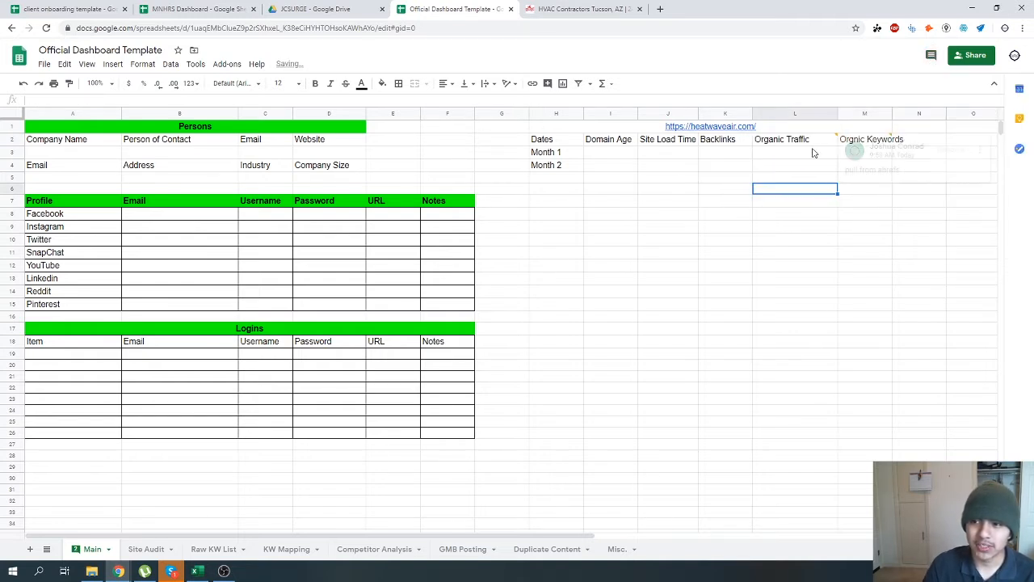
Add the comment "pull from ahrefs" to the Backlinks heading.
click(722, 213)
click(718, 142)
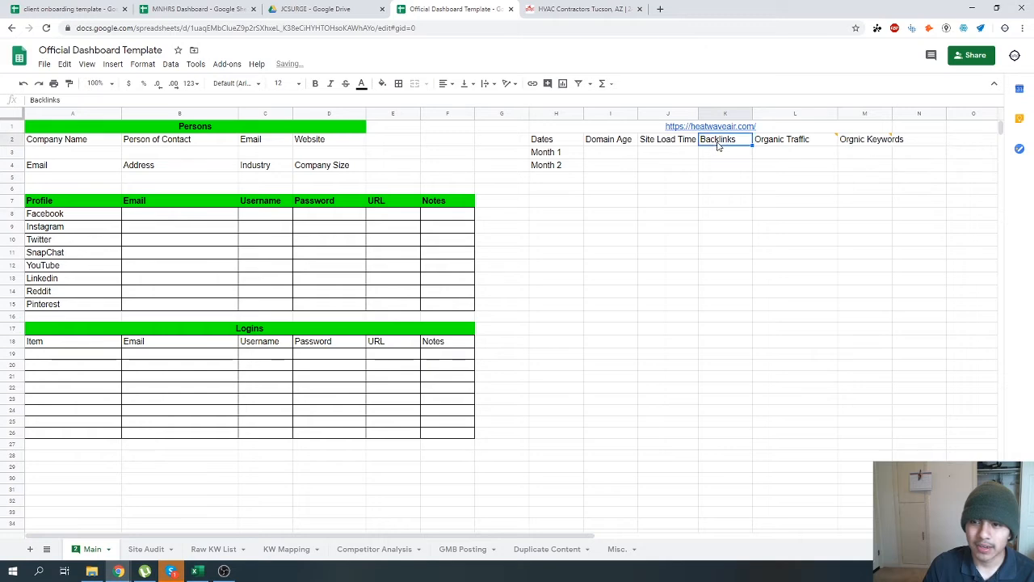
click(932, 58)
click(979, 84)
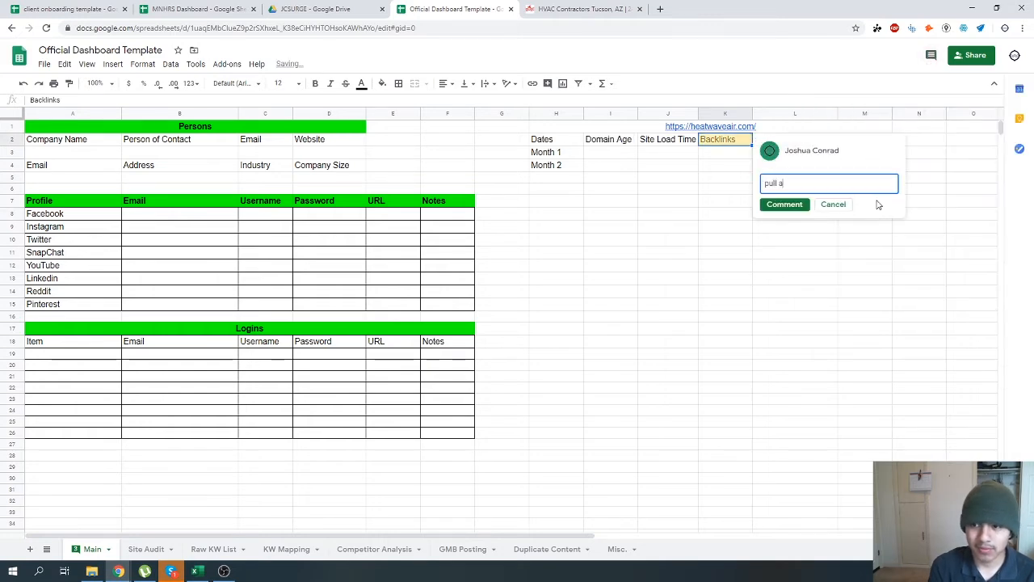
text(ahrefs)
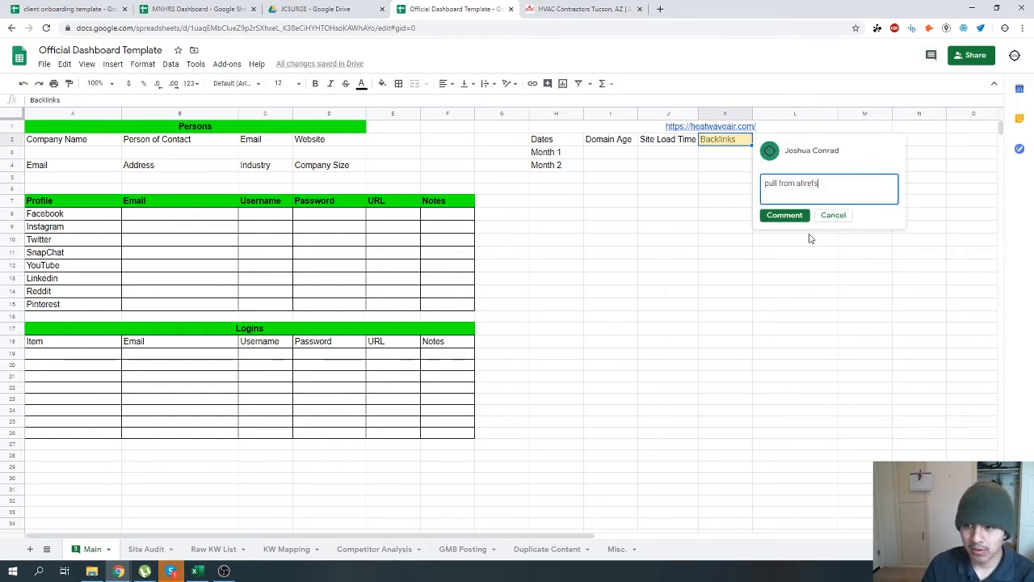
click(784, 214)
Add the comment "pull from GTMetrix" to the Site Load Time heading.
click(665, 142)
click(931, 55)
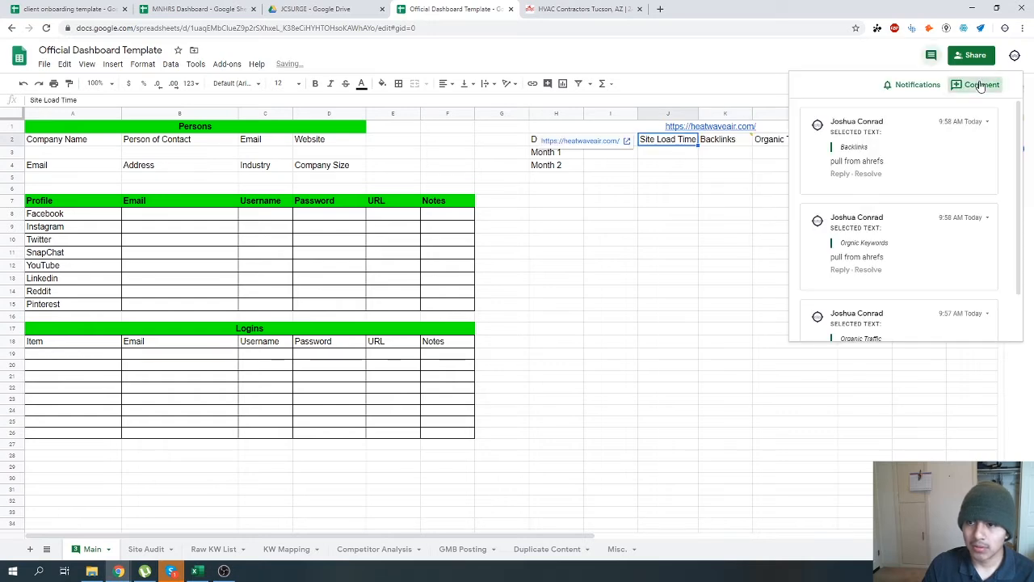
click(974, 84)
text(site load time)
key(ctrl+a)
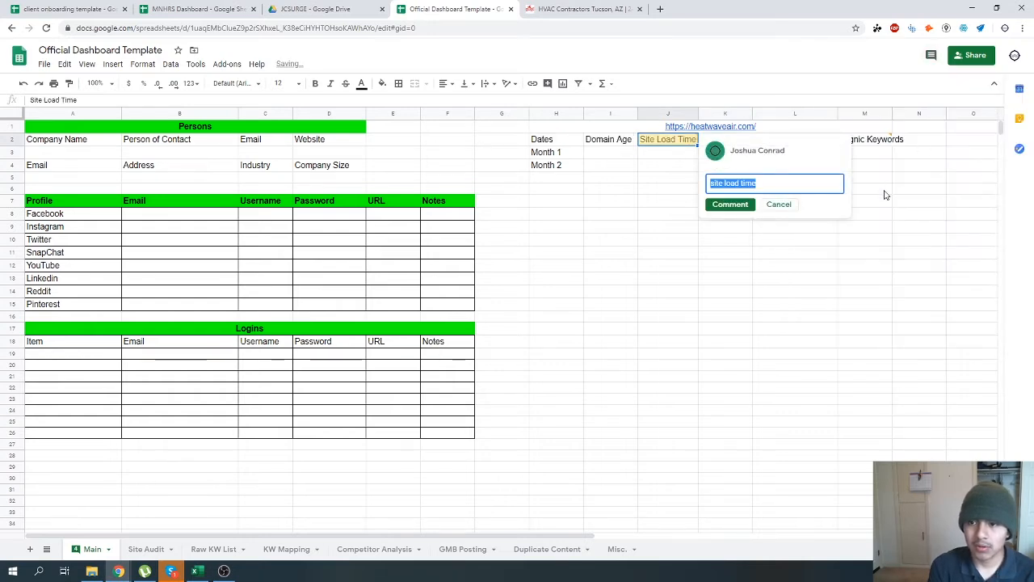
text(pull from GTMetrix)
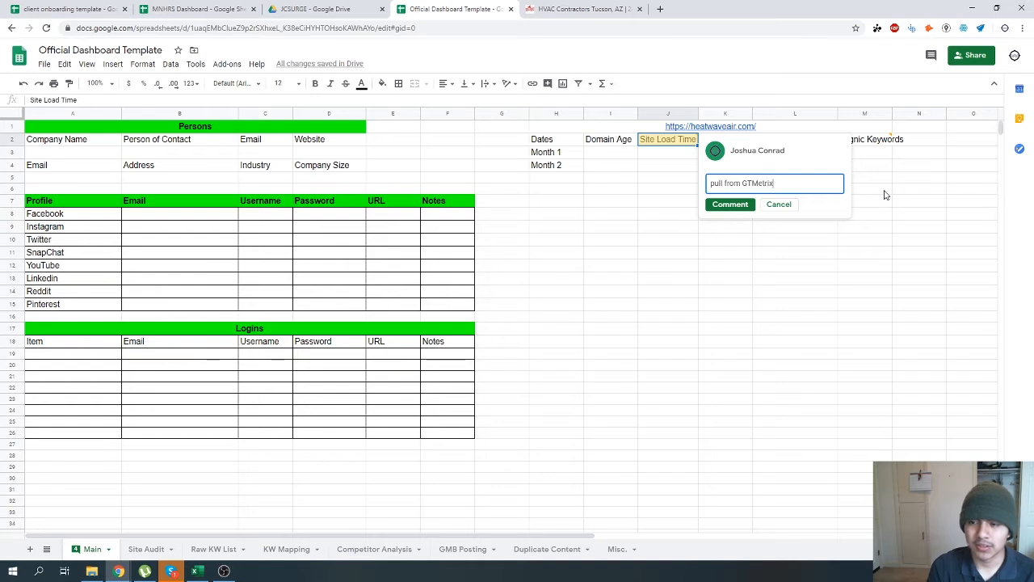
click(730, 204)
Add the comment "pull from Whois.net" to the Domain Age heading.
click(619, 144)
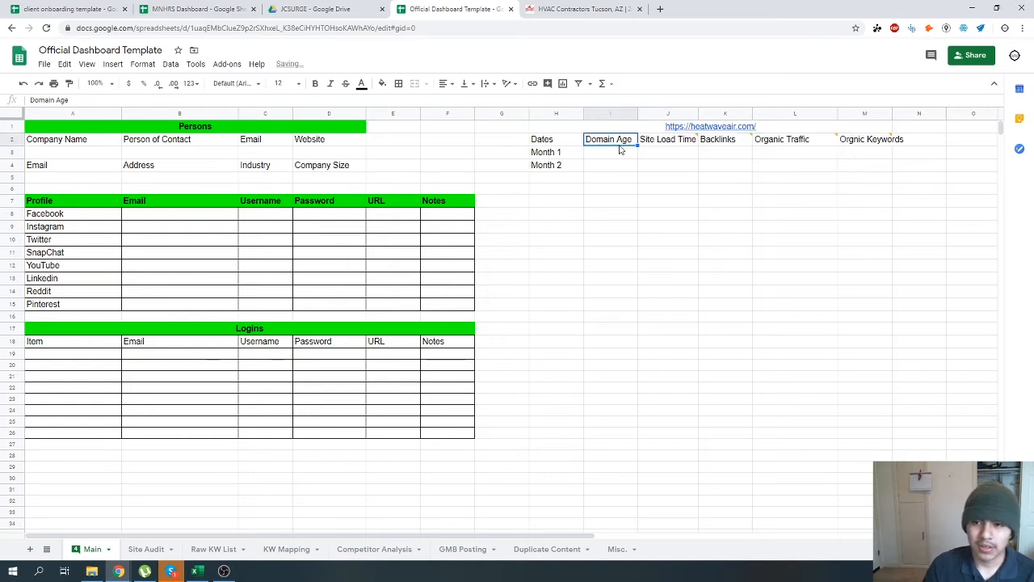
click(931, 55)
key(ctrl+alt+m)
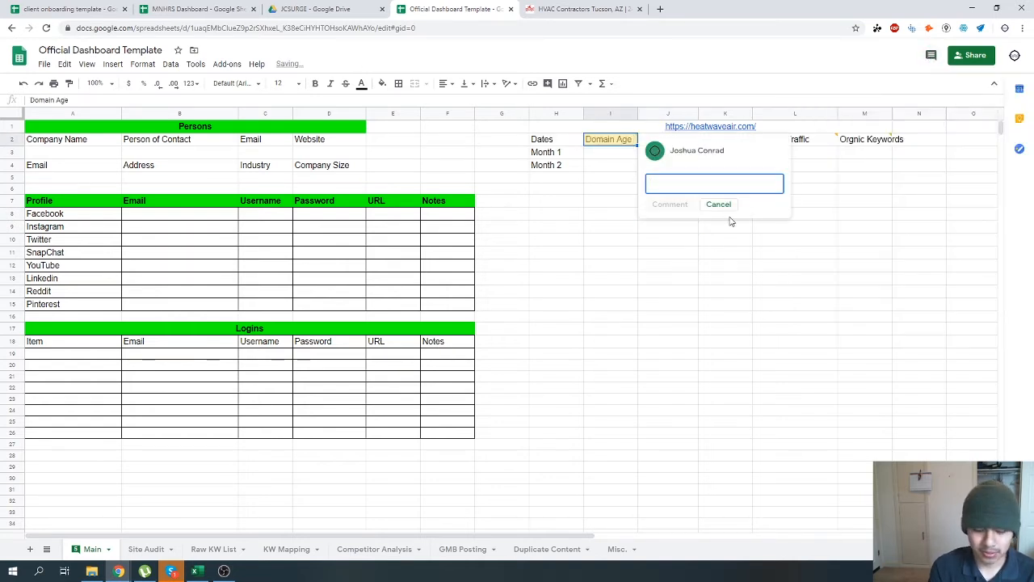
text(pull from)
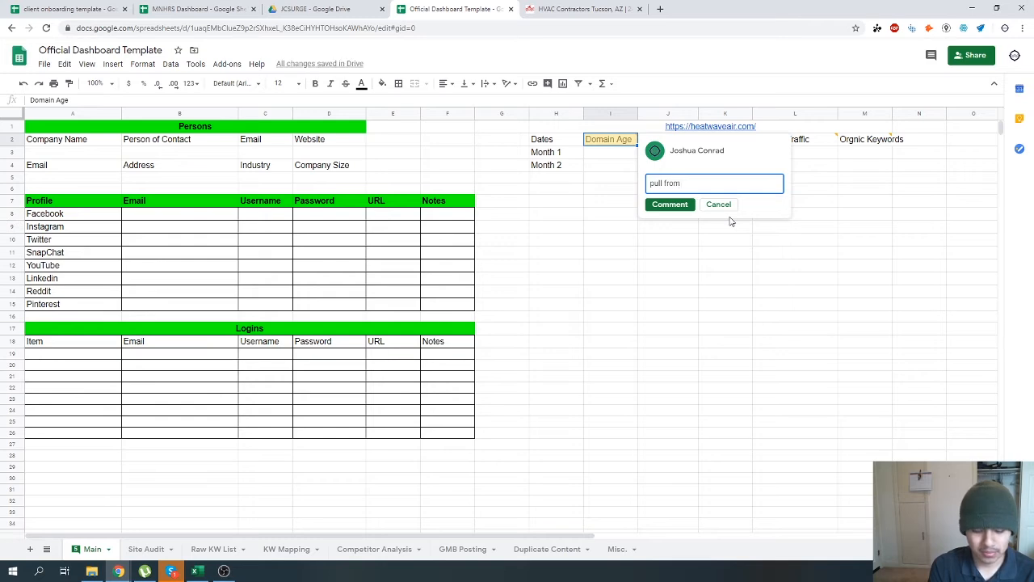
text( Whois.com)
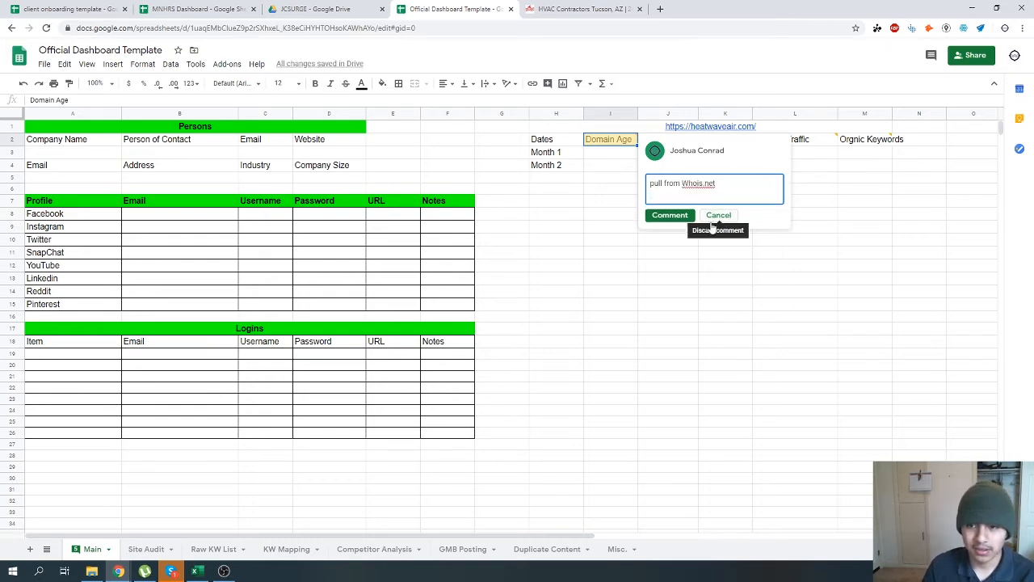
click(670, 204)
Open whois.net in a new browser tab and return to the dashboard spreadsheet.
key(ctrl+t)
text(whois)
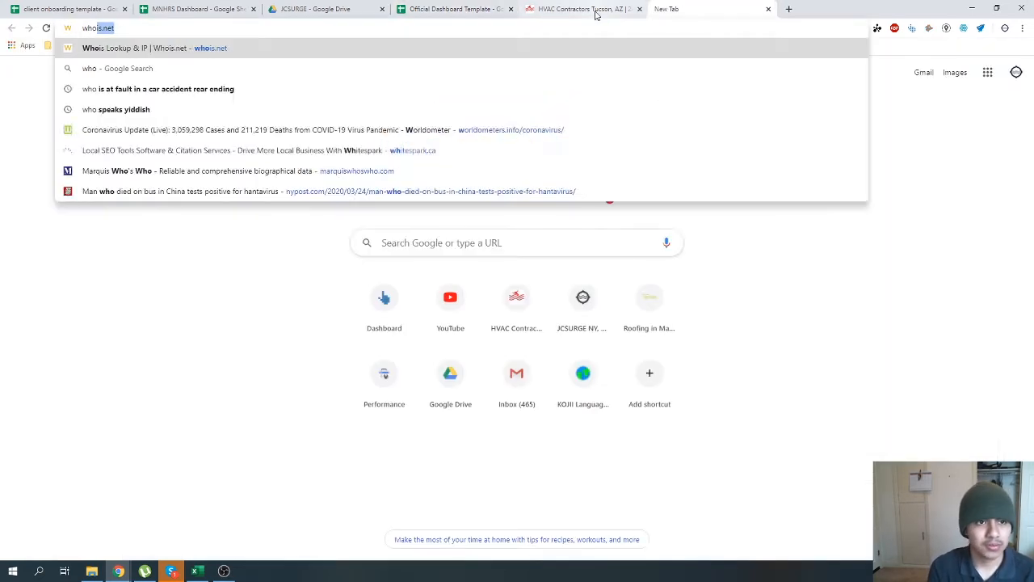
key(Return)
click(459, 8)
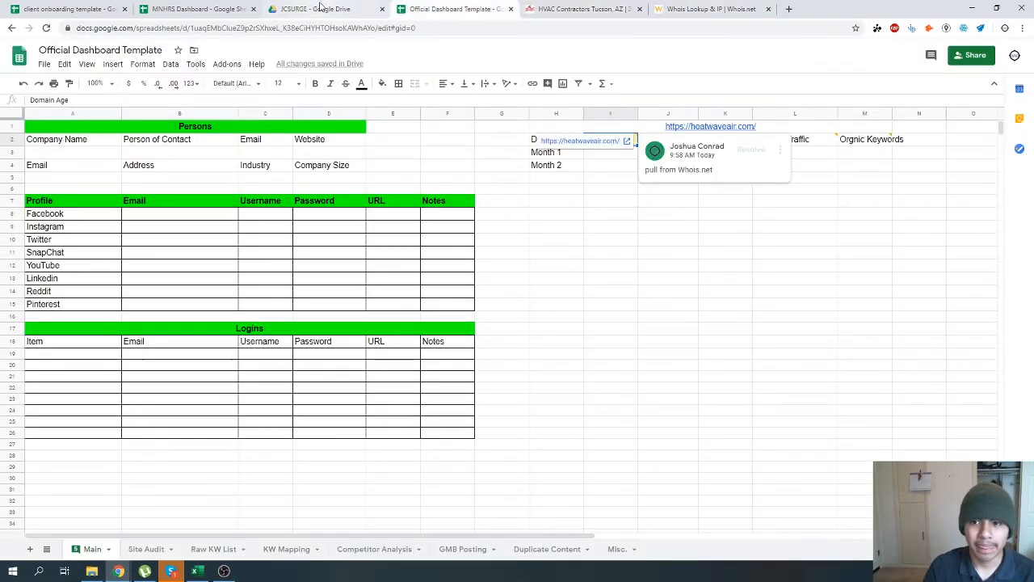
Continue the Dates column below Month 2 with Month 3, Month 4 and Month 5 in cells H5 to H7.
click(565, 165)
click(547, 180)
text(Month)
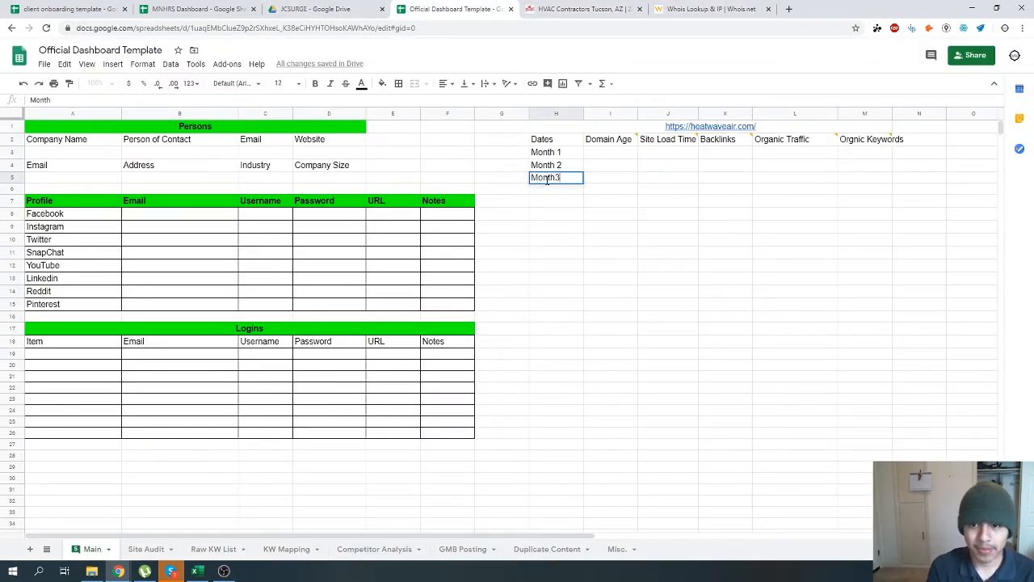
text( 3)
key(Return)
text(Month 4)
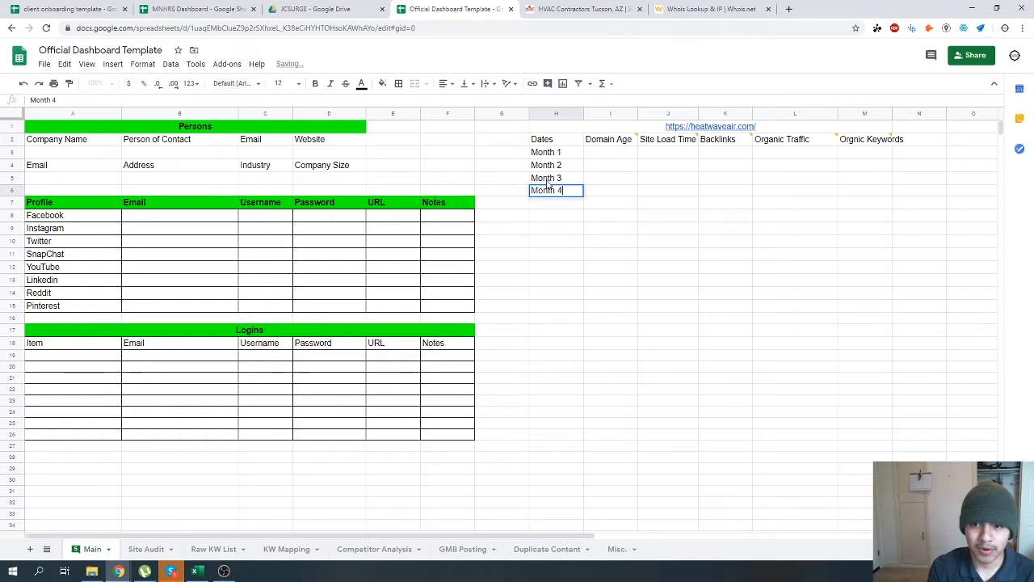
key(Return)
text(Month 5)
key(Return)
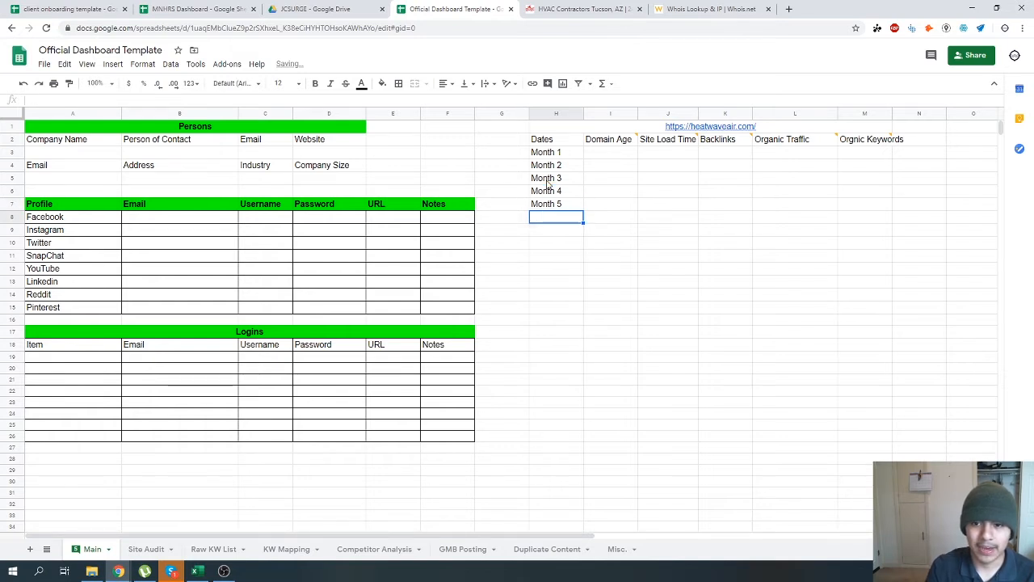
Apply borders to all cells of the metrics table, from H2 to M15.
drag(559, 142, 858, 311)
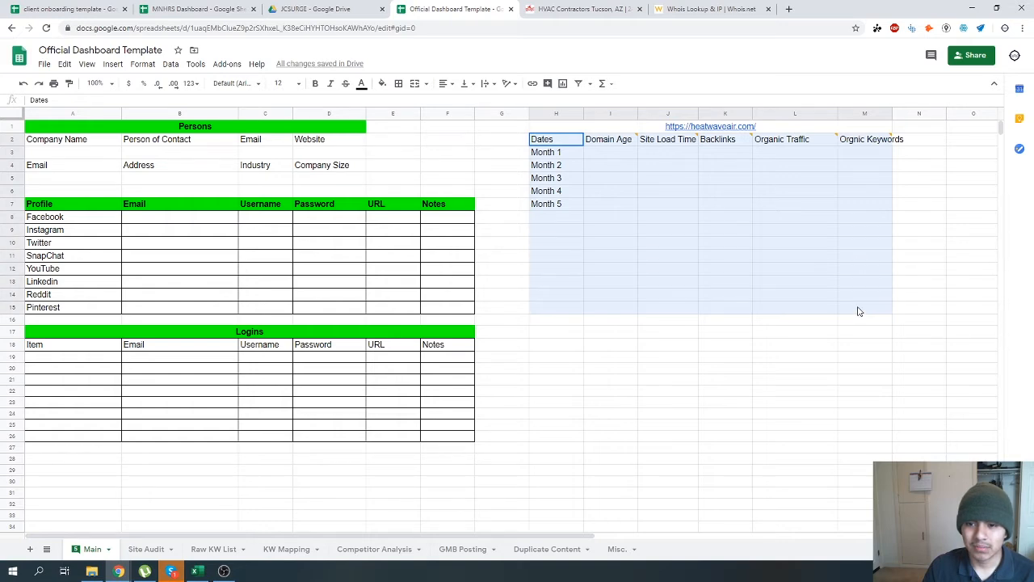
click(400, 84)
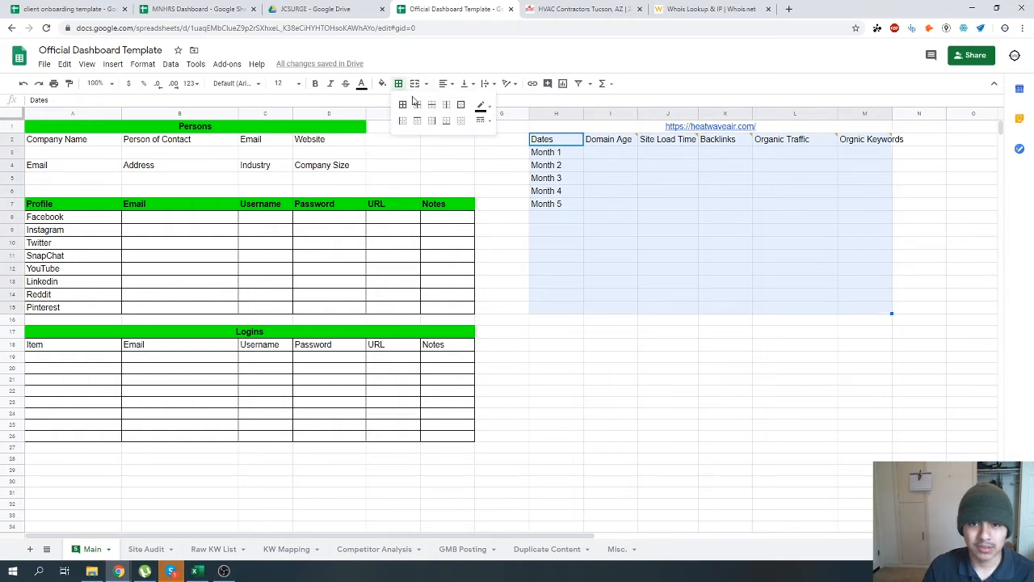
click(403, 103)
click(566, 205)
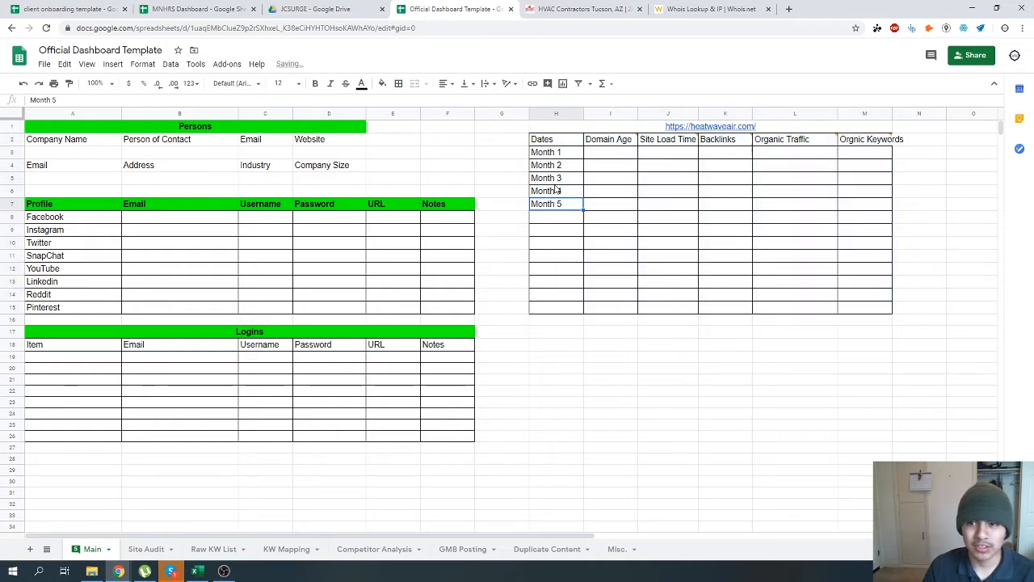
Make the metrics table's headings from Dates to Orgnic Keywords bold.
drag(557, 139, 864, 139)
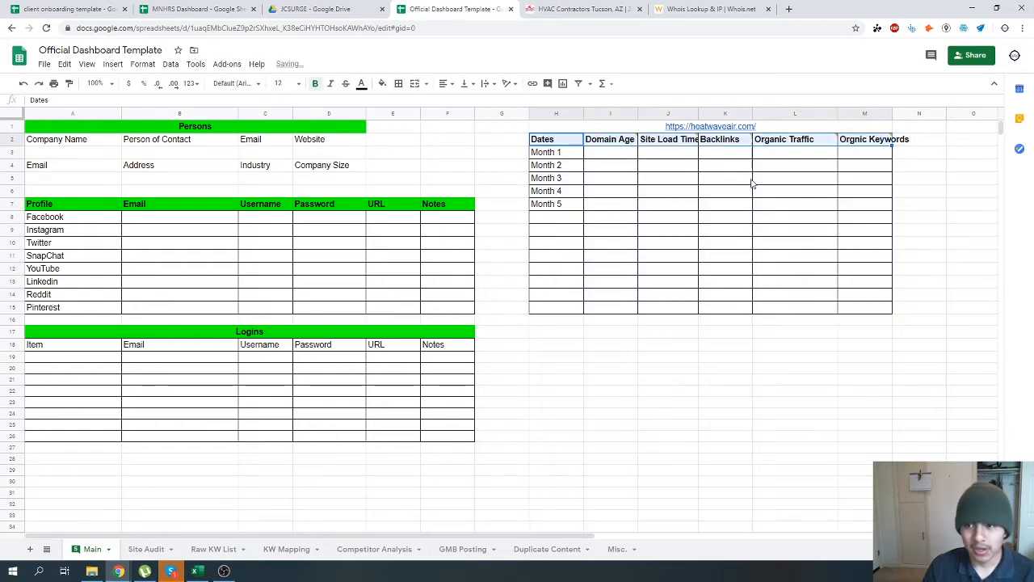
key(ctrl+b)
click(668, 191)
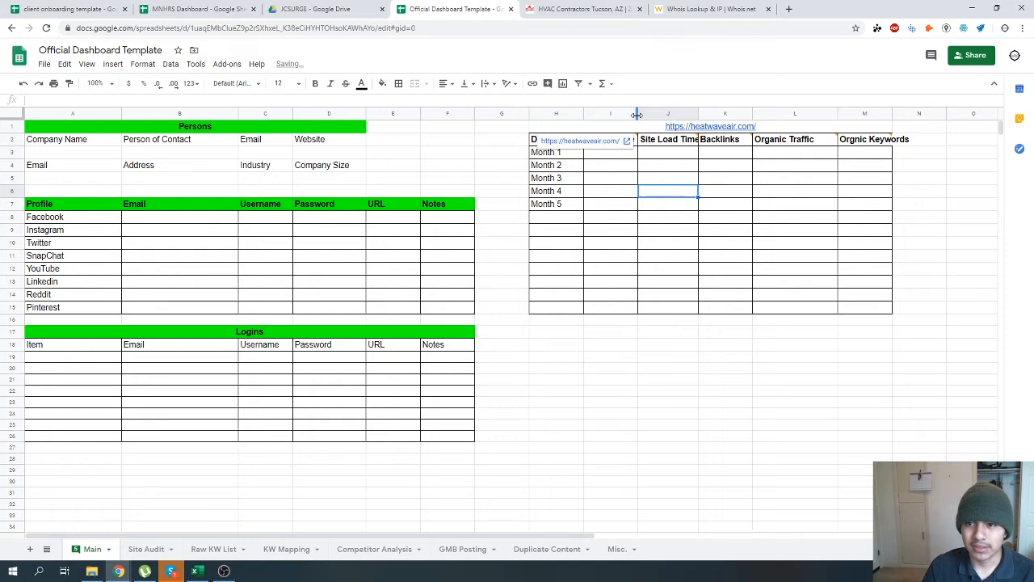
Fit the Site Load Time, Backlinks, Organic Traffic and Orgnic Keywords columns to the width of their bold headings.
drag(696, 110, 745, 113)
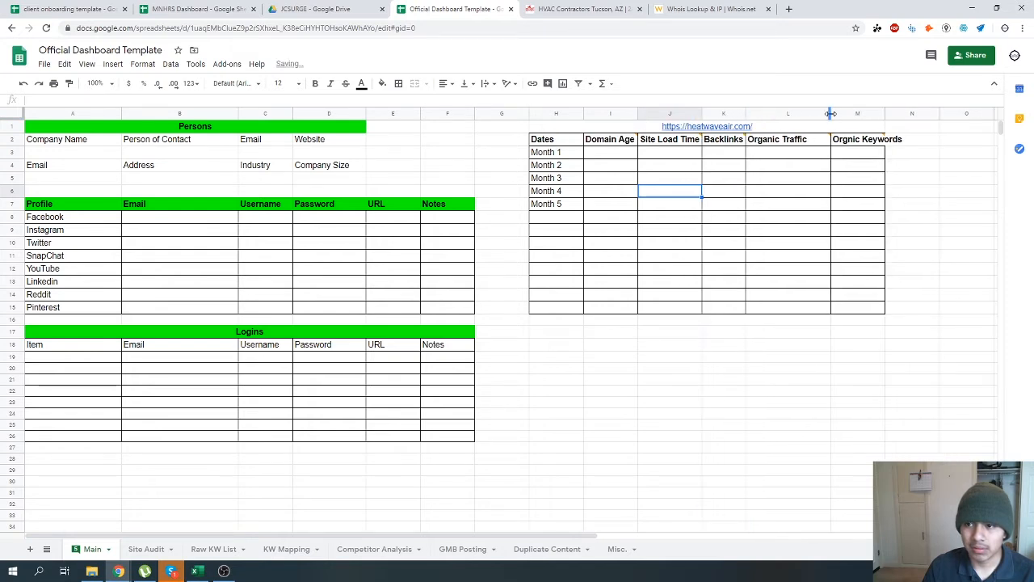
double_click(830, 113)
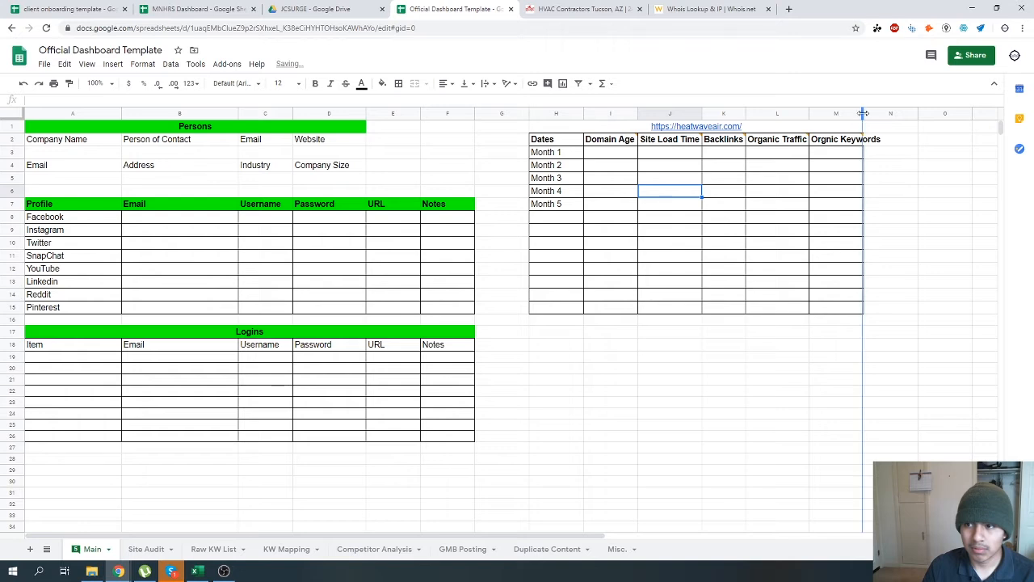
double_click(863, 113)
click(546, 220)
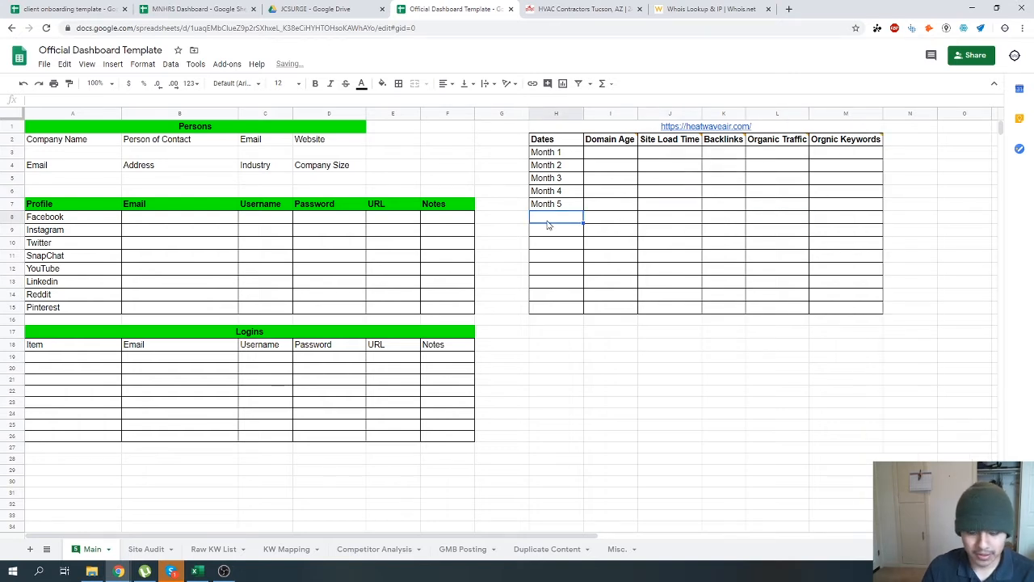
Continue the Dates column below Month 5 with Month 6, Month 7, Month 8 and Month 9 in cells H8 to H11.
text(Month 6)
key(Return)
text(Month )
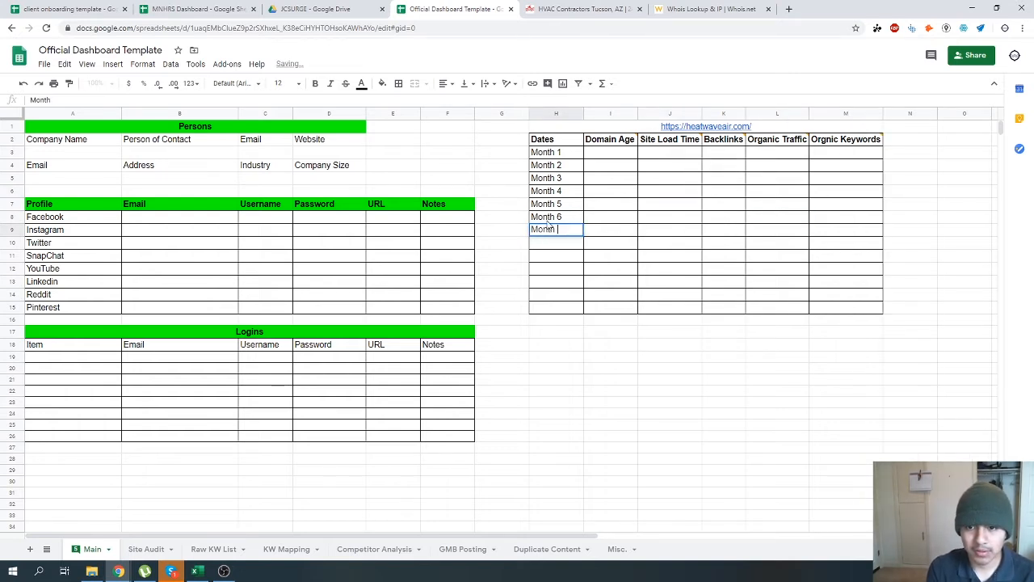
text(7)
key(Return)
text(Month 8)
key(Return)
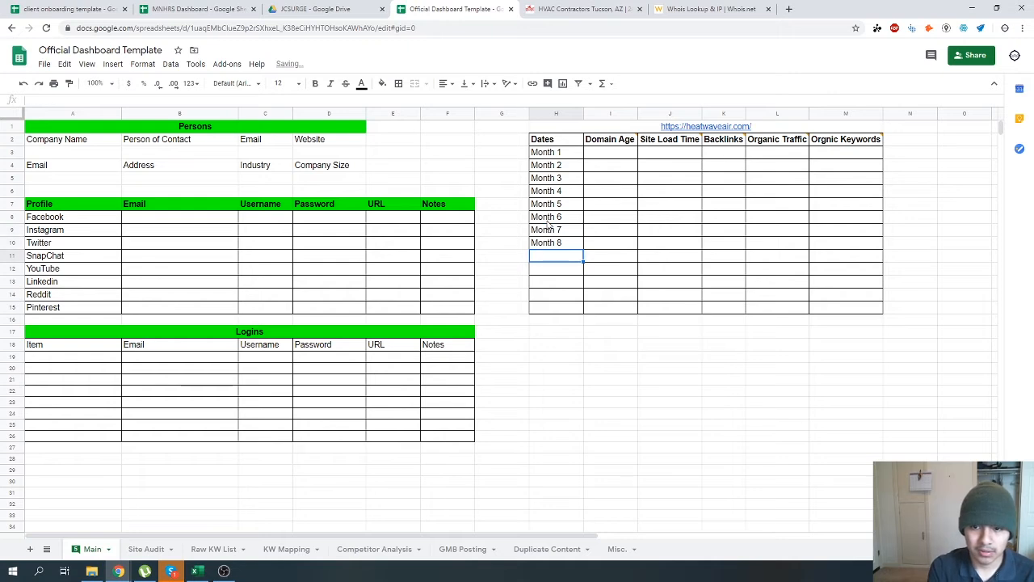
text(Month 9)
key(Return)
Complete the Dates column with Month 10, Month 11, Month 12 and Avg. in cells H12 to H15.
text(Month )
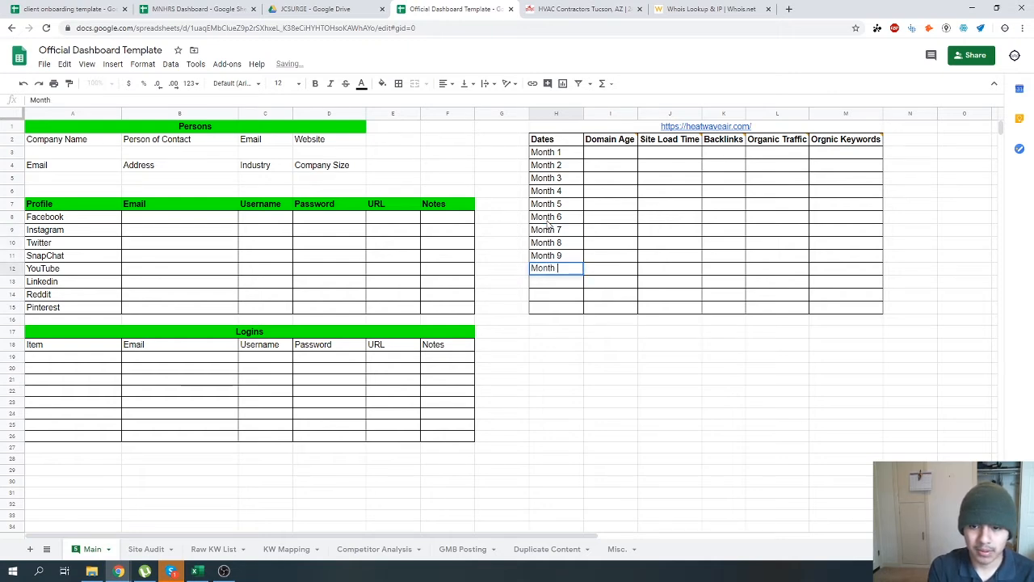
text(10)
key(Return)
text(Month 11)
key(Return)
text(Mont)
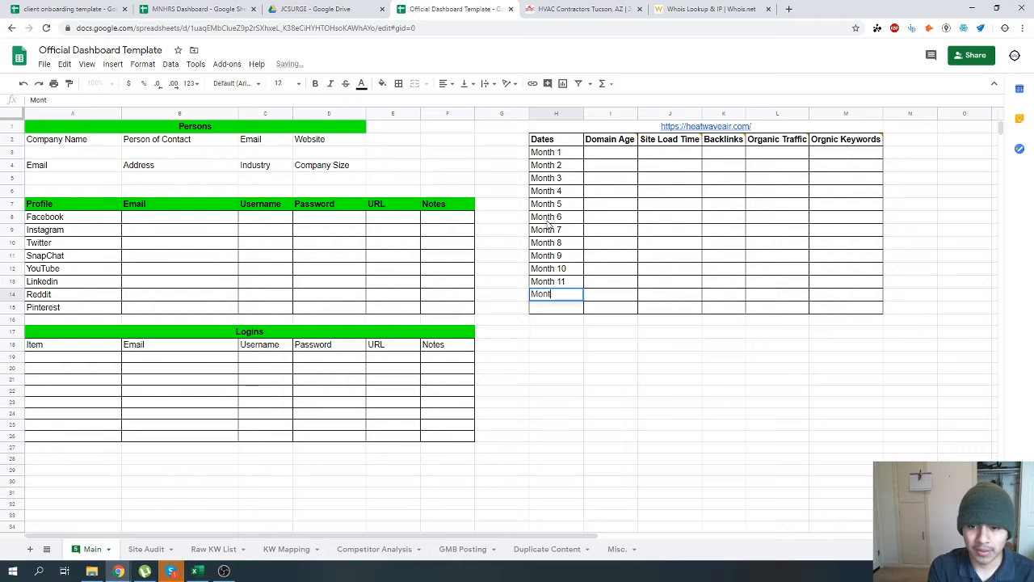
text(h 12)
key(Return)
text(Avg)
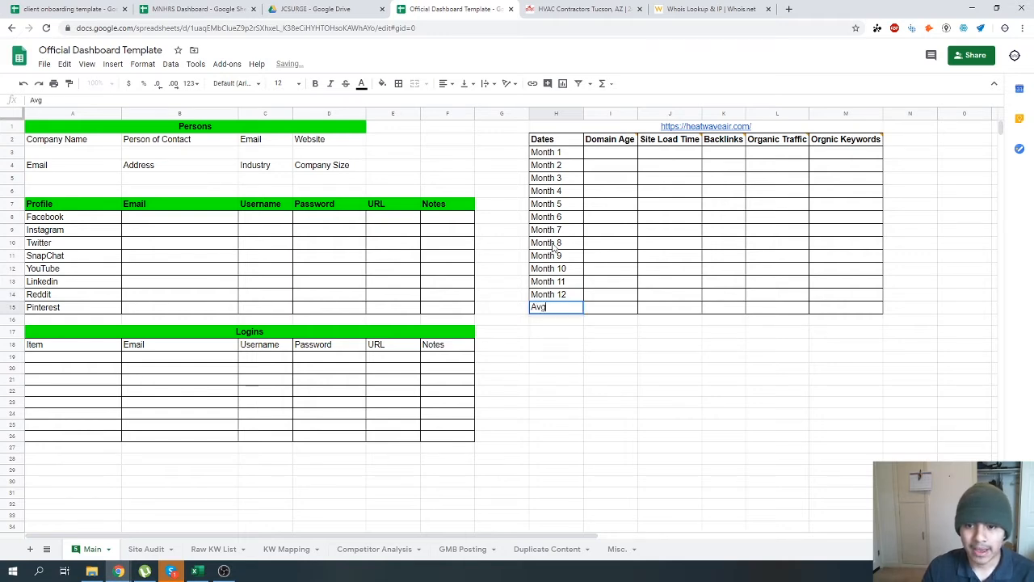
text(.)
key(Return)
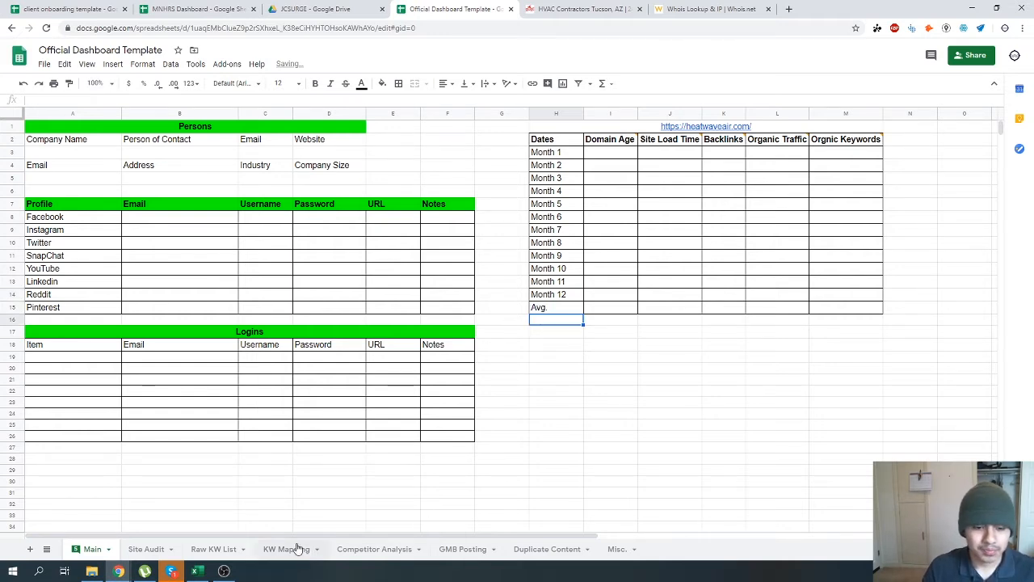
From the Site Audit sheet, launch Screaming Frog SEO Spider and start a crawl of heatwaveair.com.
click(155, 550)
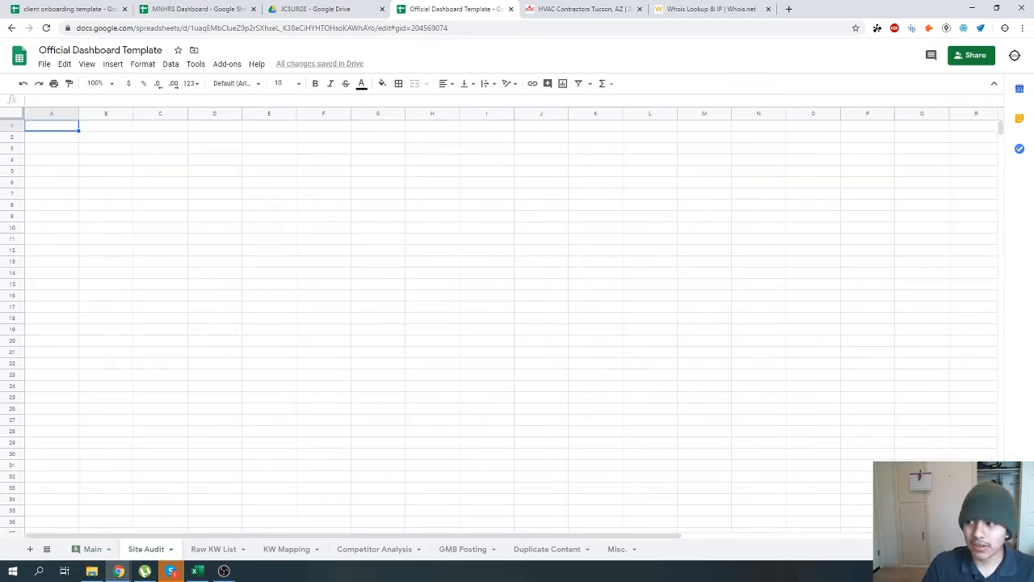
key(super)
text(scr)
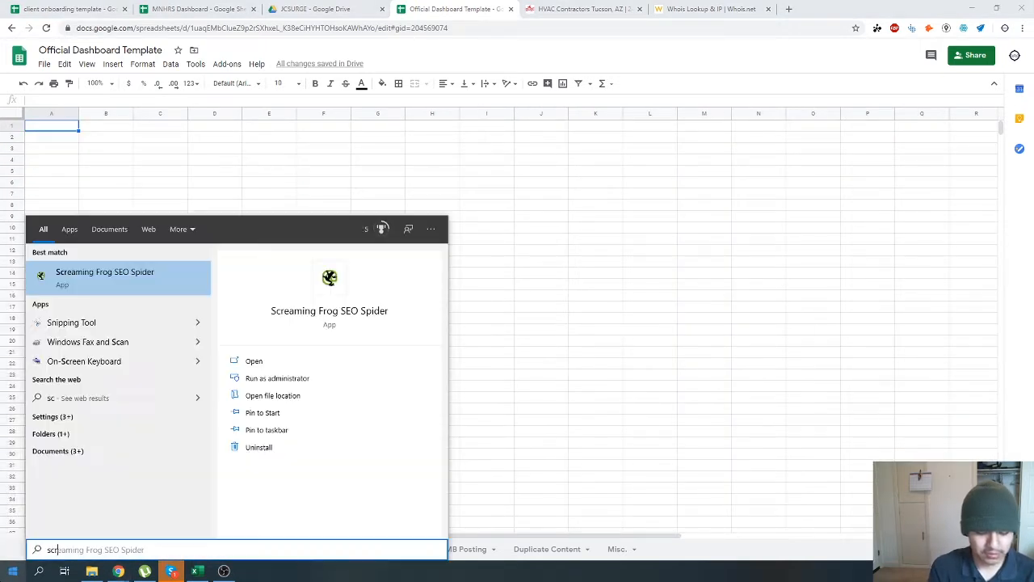
key(Return)
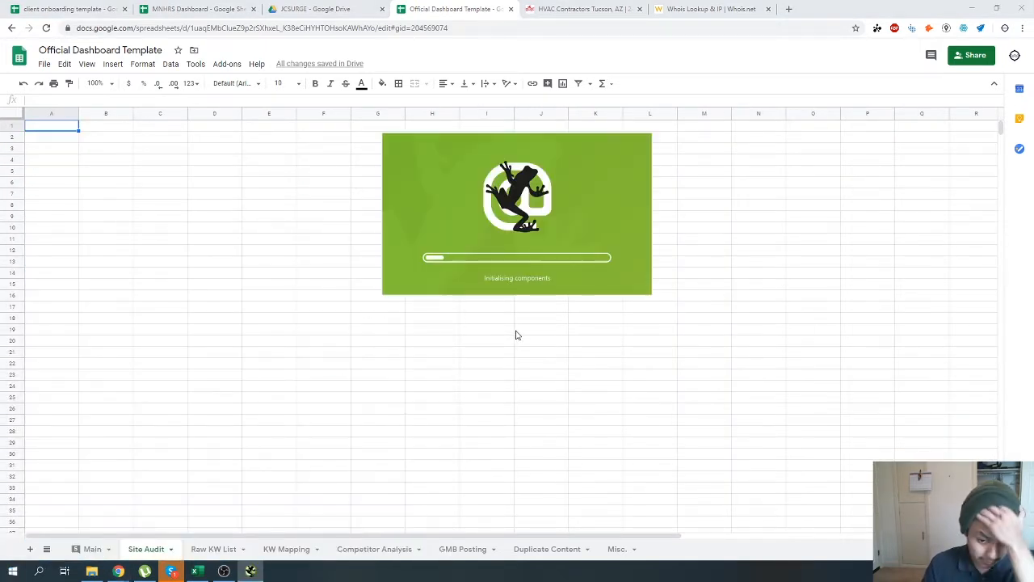
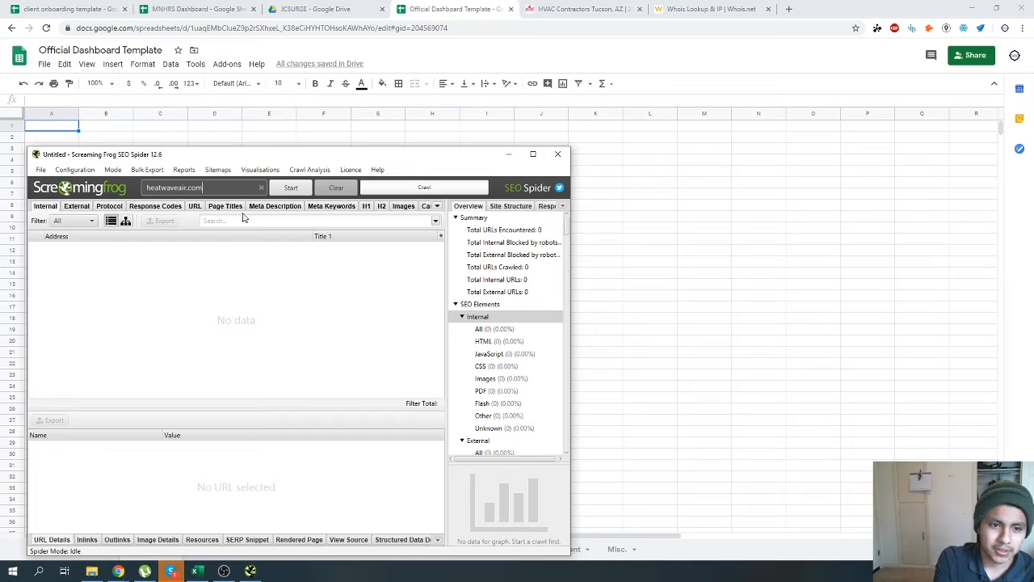
key(Return)
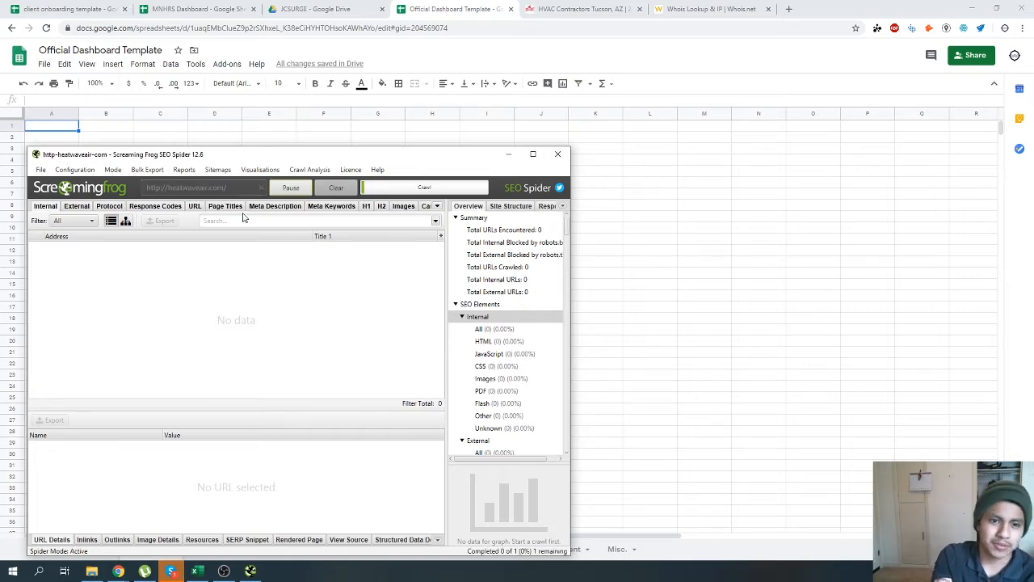
drag(249, 157, 1033, 278)
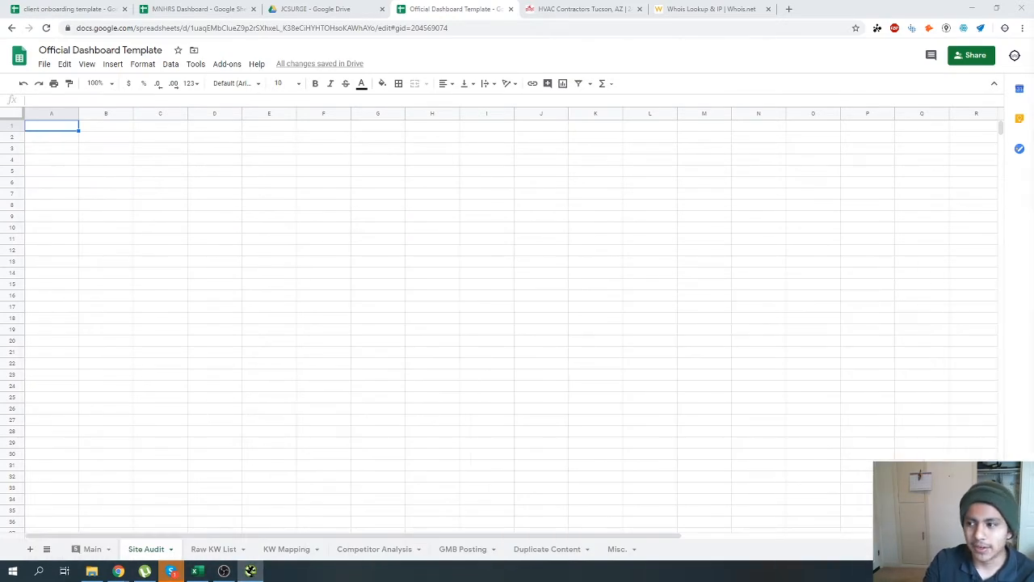
click(461, 535)
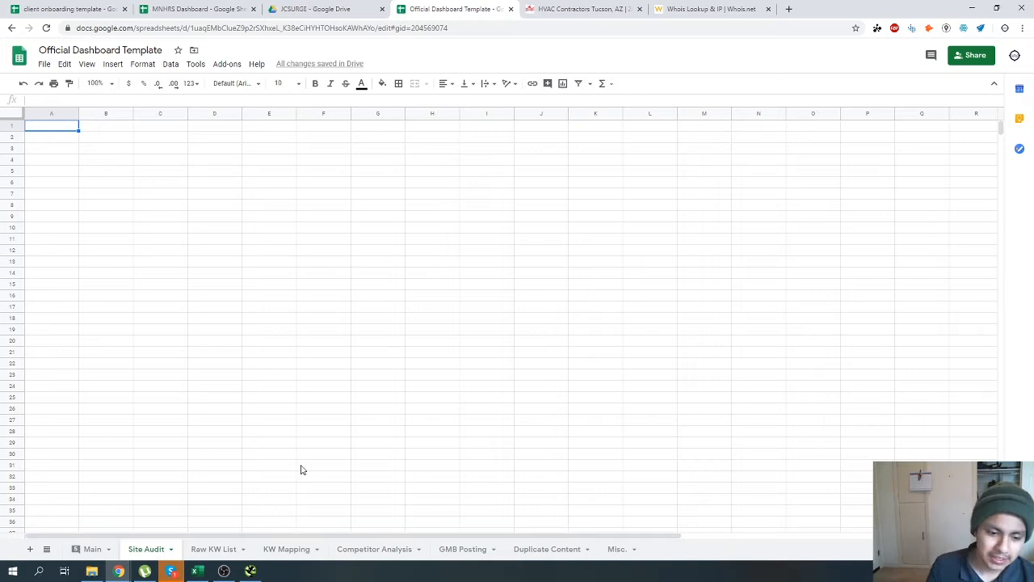
drag(296, 536, 251, 490)
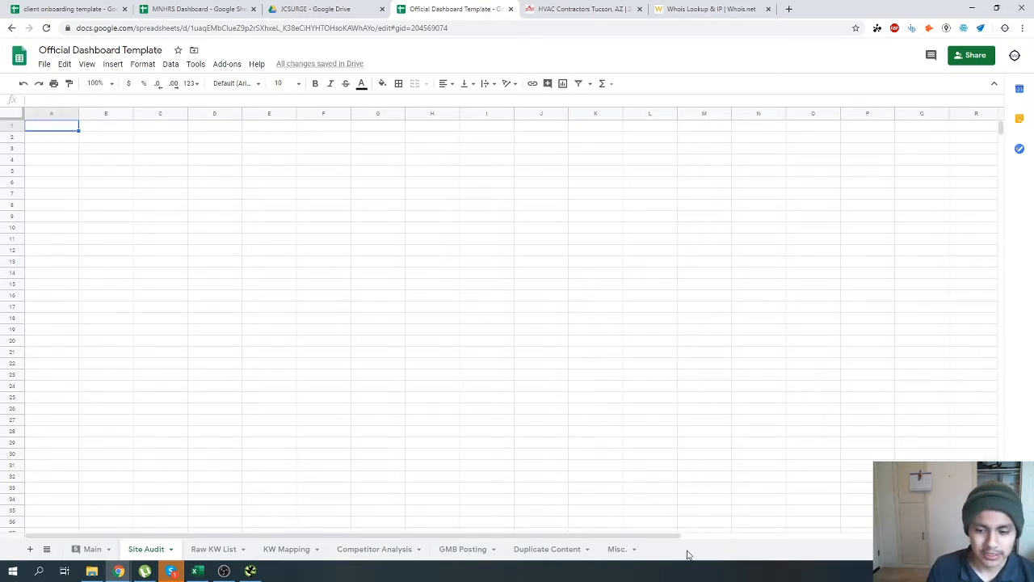
click(90, 549)
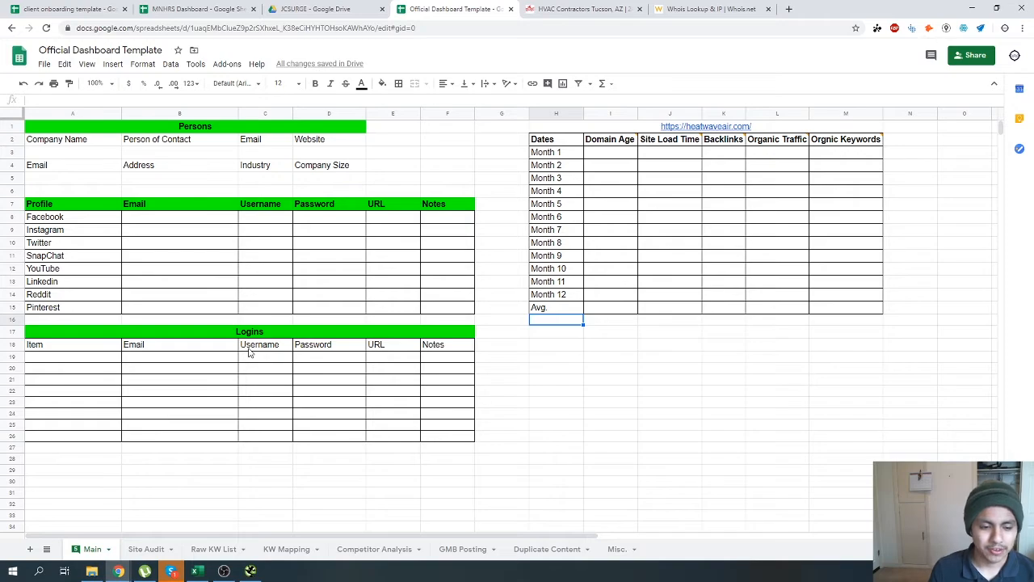
click(147, 551)
Return to Screaming Frog SEO Spider and review the crawl overview down to the response codes, URL and page title sections.
drag(1033, 154, 315, 5)
click(14, 19)
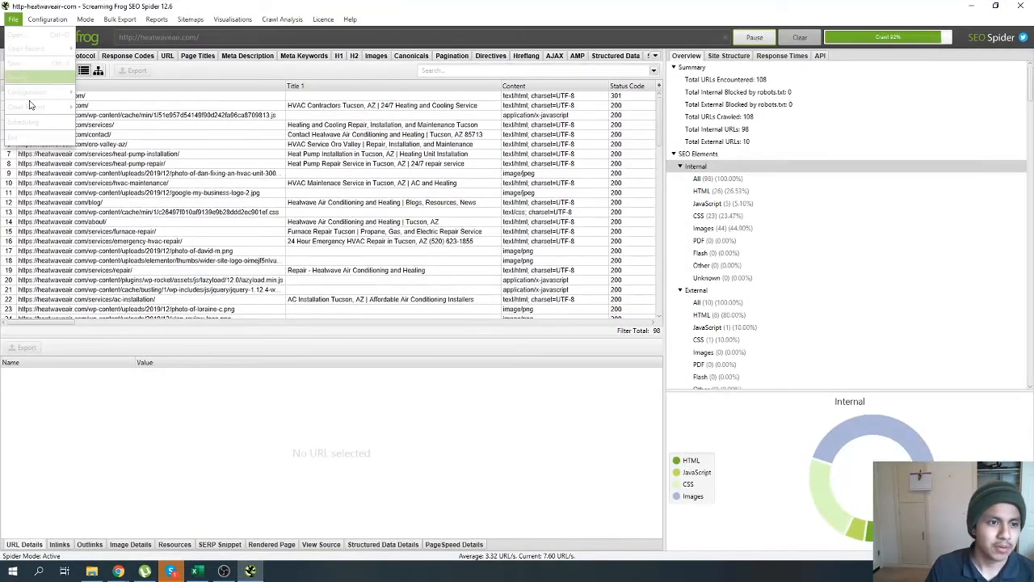
click(726, 182)
scroll(717, 316, down, 10)
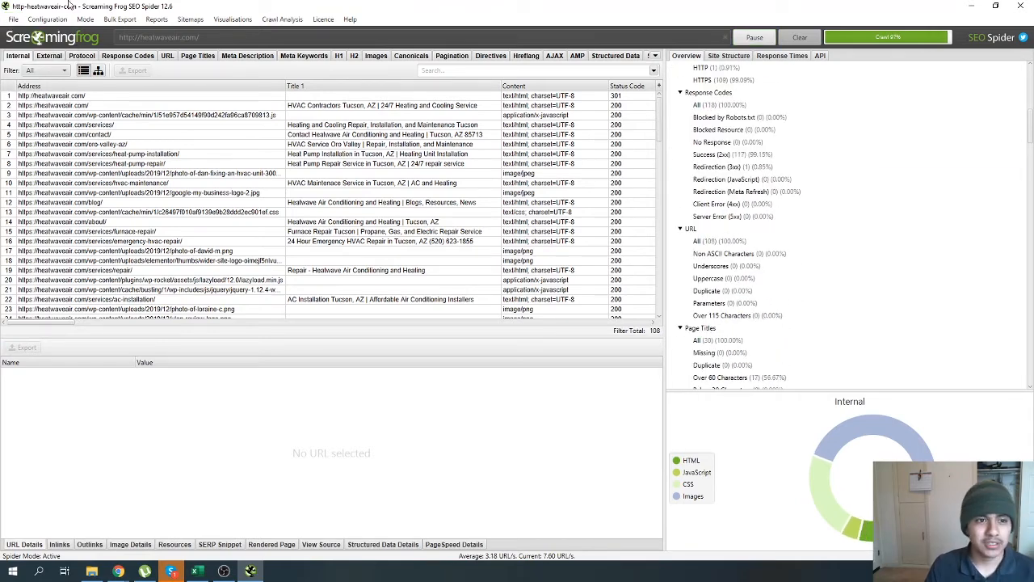
Connect the crawler's Google Analytics API access to a Google account and allow it to view the Analytics data.
click(14, 18)
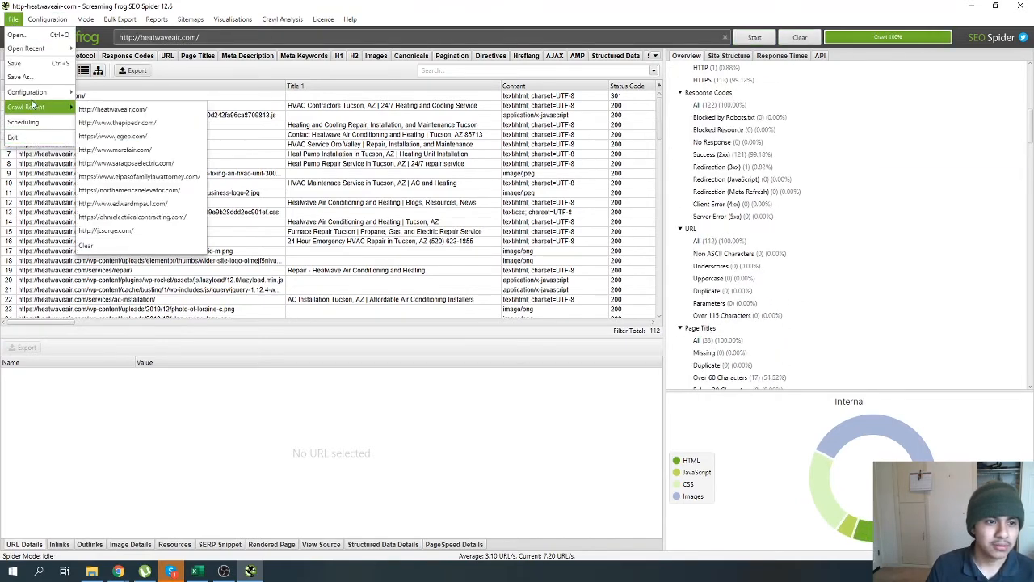
mouse_move(35, 97)
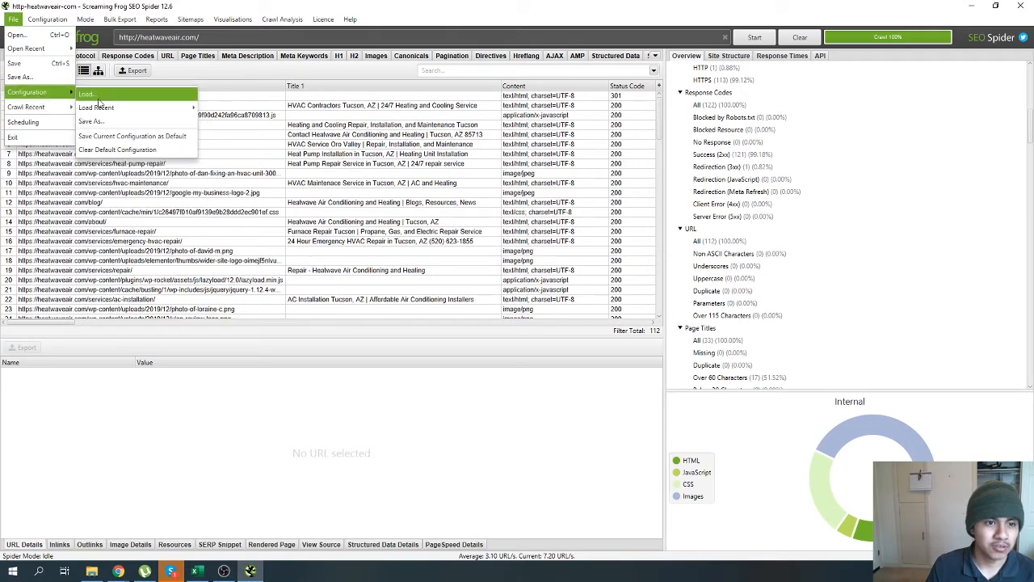
mouse_move(47, 19)
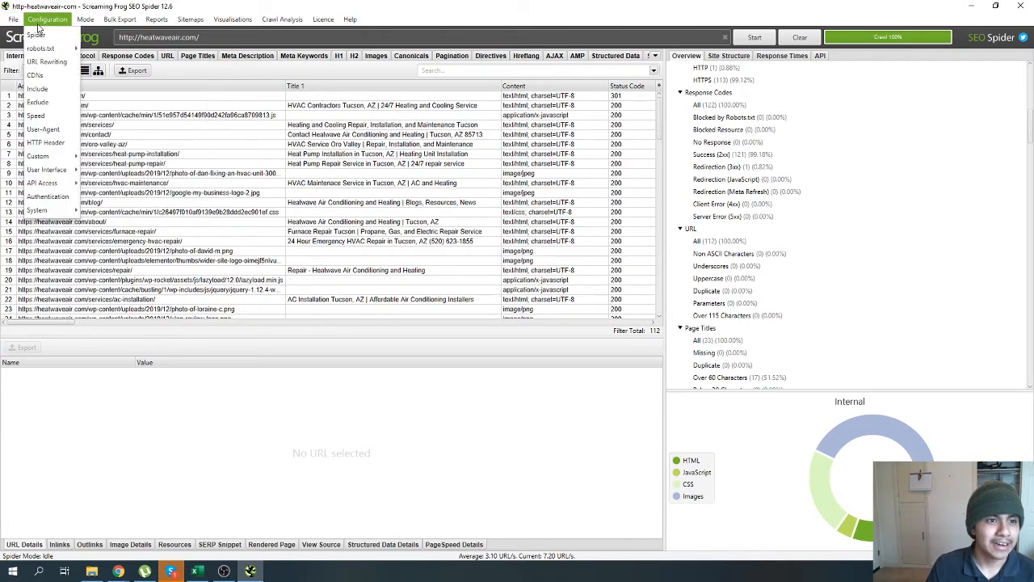
mouse_move(63, 184)
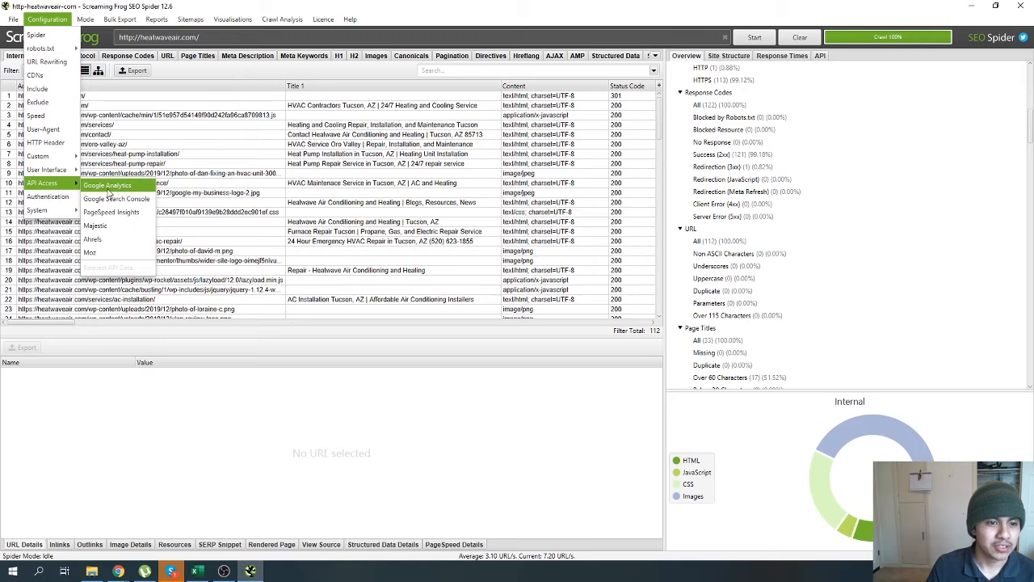
click(108, 186)
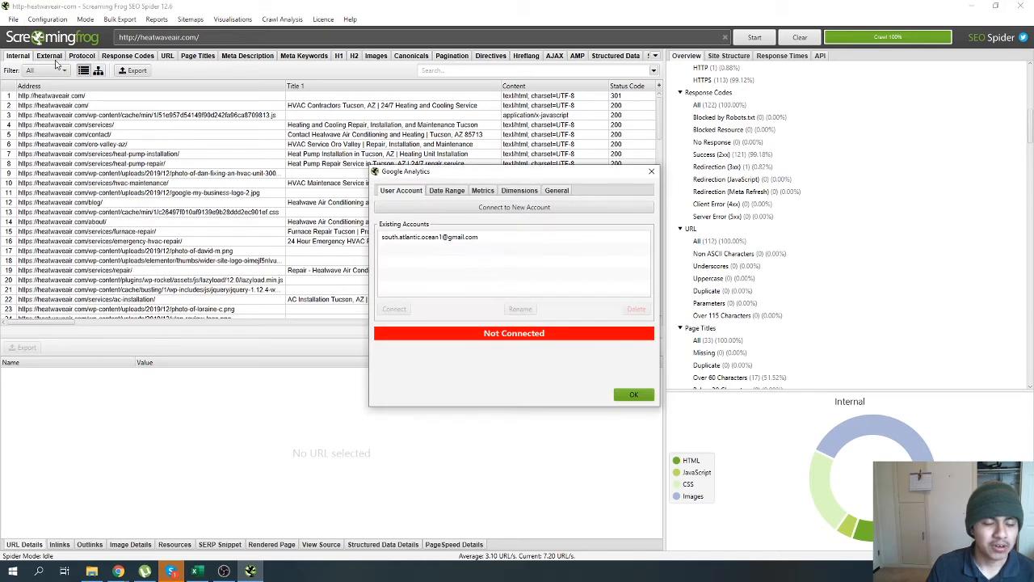
click(425, 236)
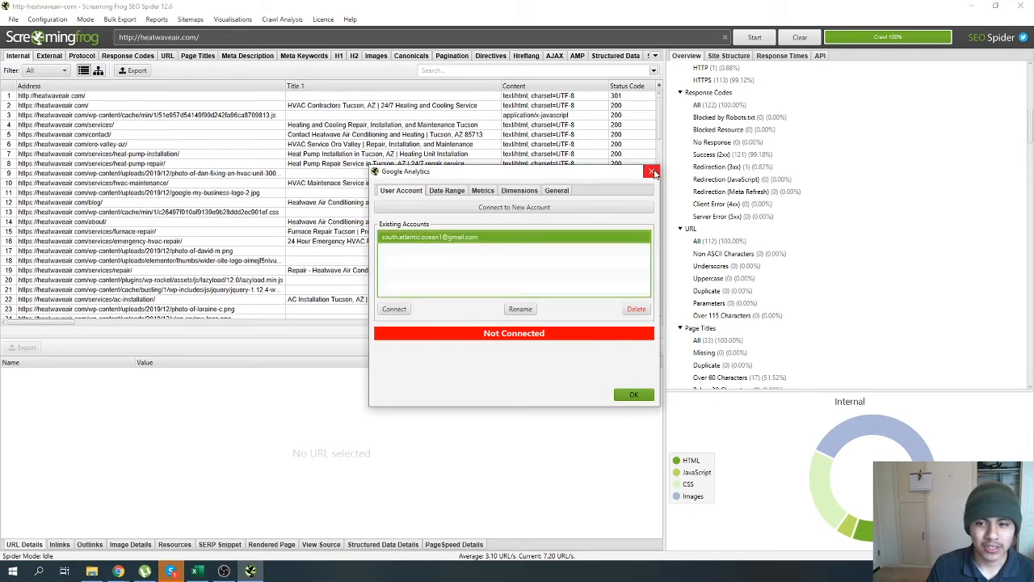
click(514, 206)
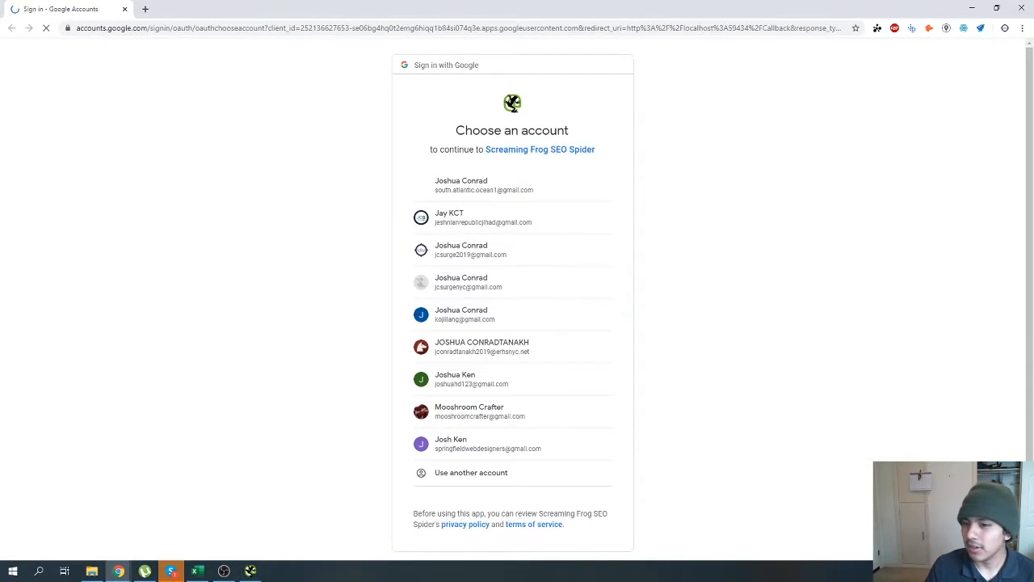
click(468, 201)
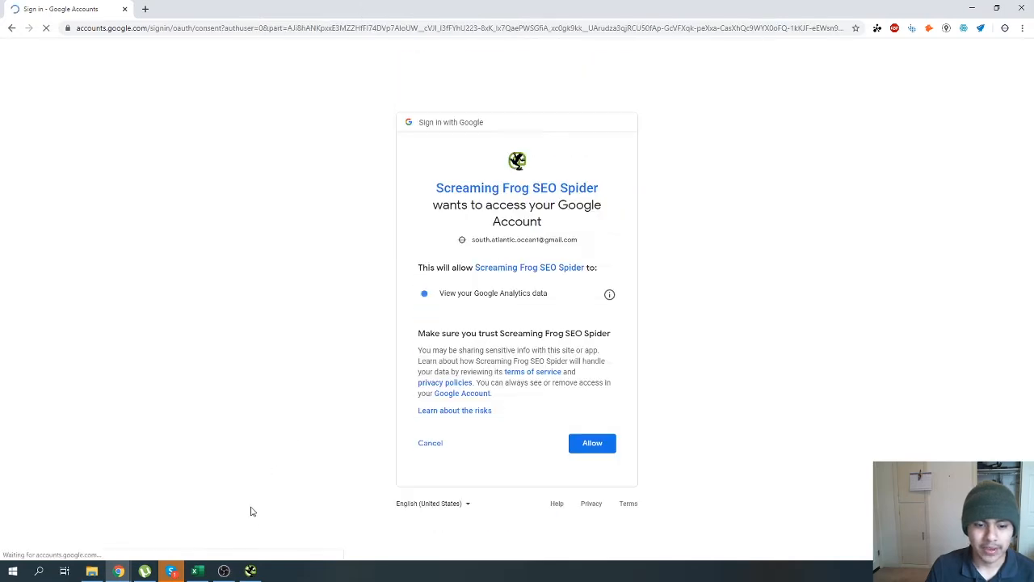
click(588, 449)
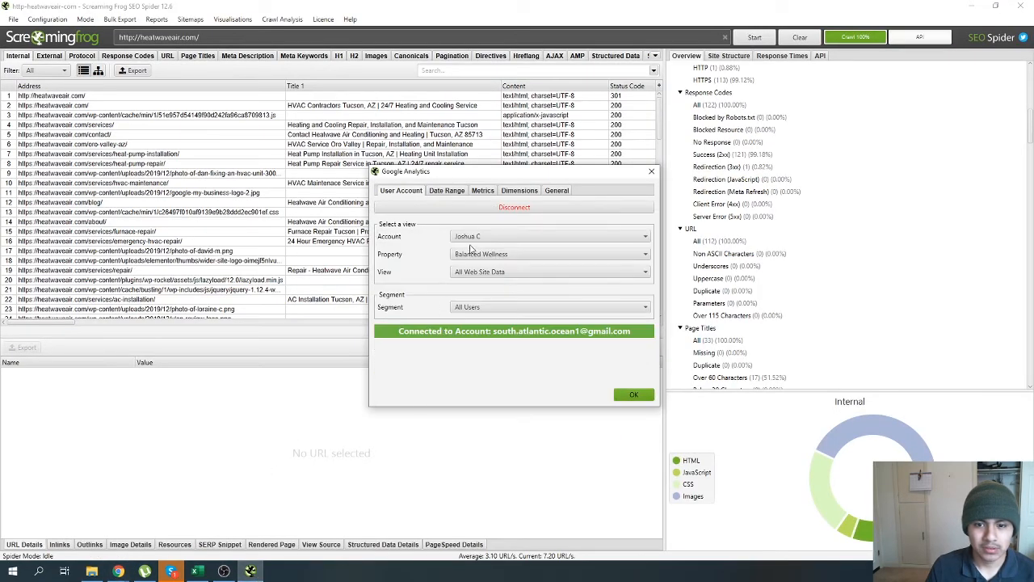
Choose a property of the connected Google Analytics account and close the Google Analytics settings.
click(471, 252)
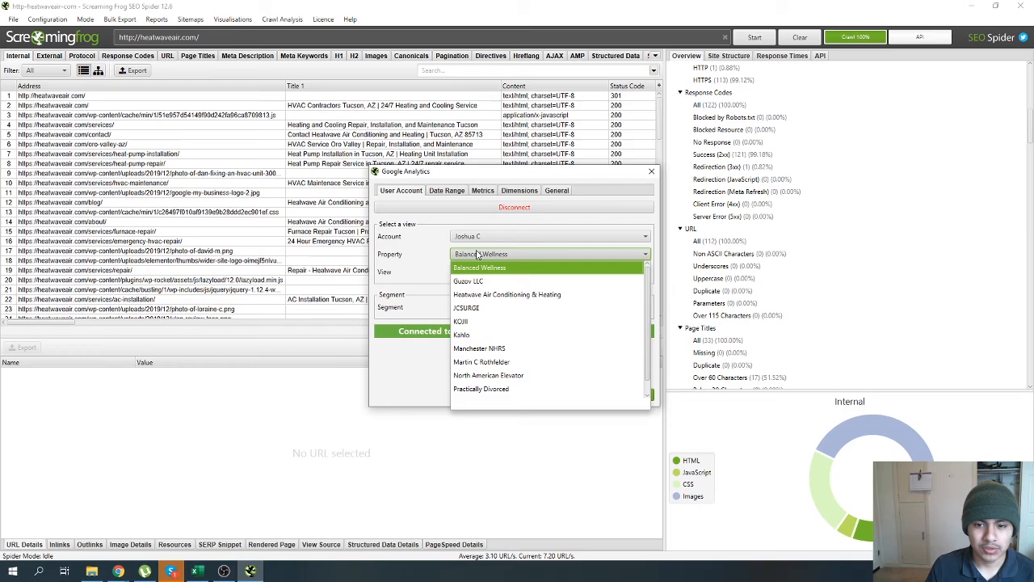
click(478, 304)
click(651, 172)
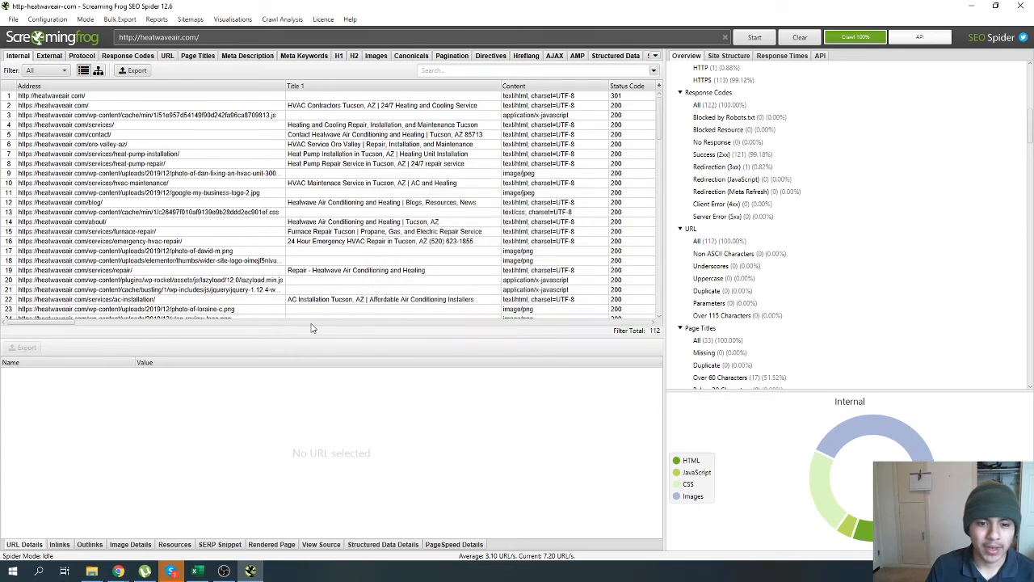
drag(54, 323, 50, 265)
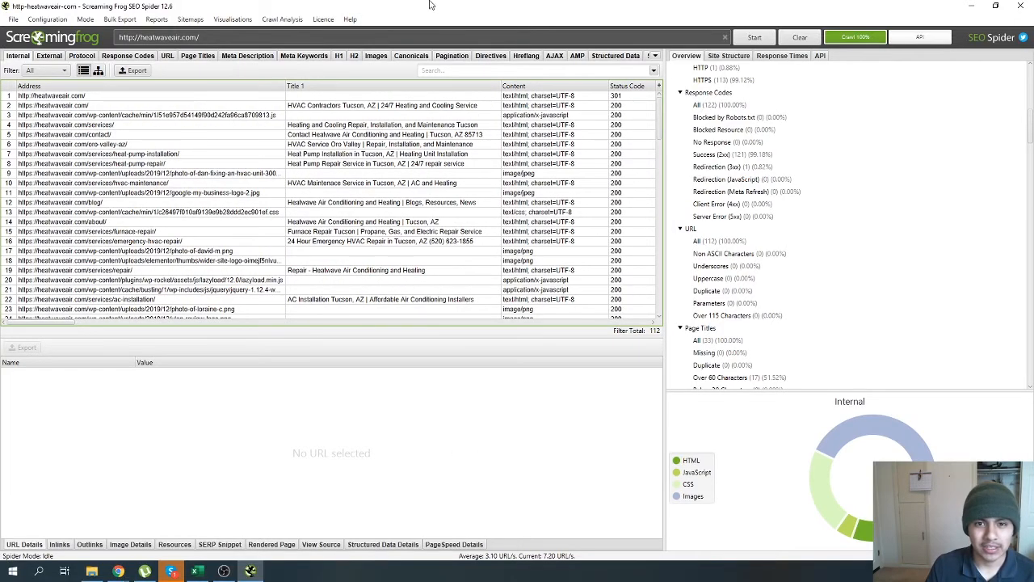
drag(429, 5, 355, 2)
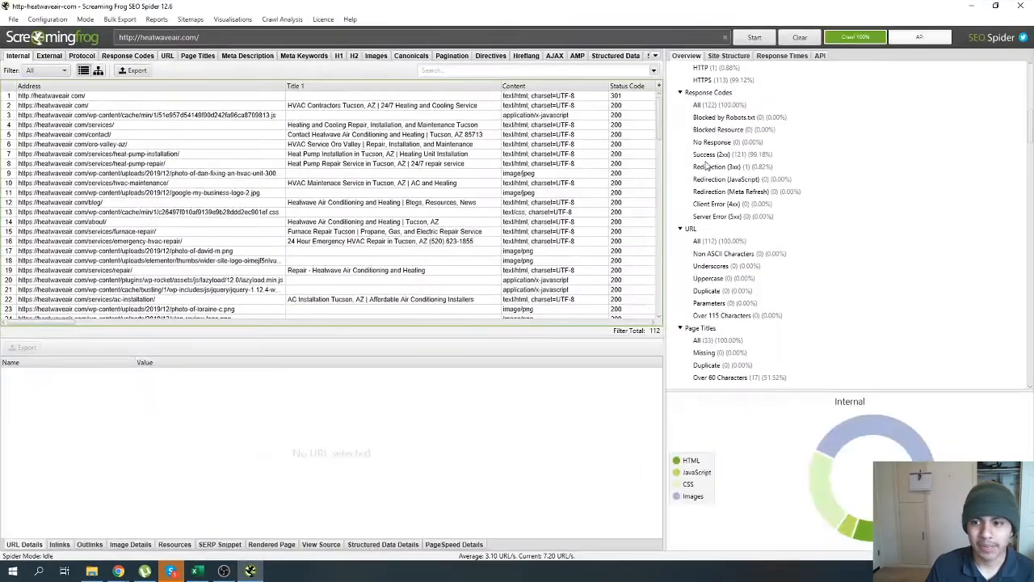
click(134, 70)
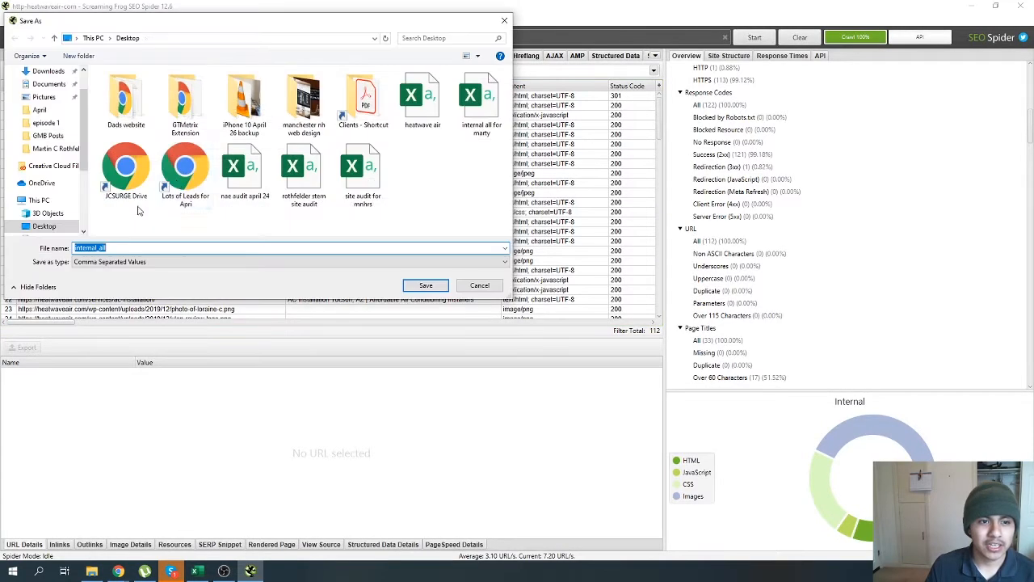
click(429, 296)
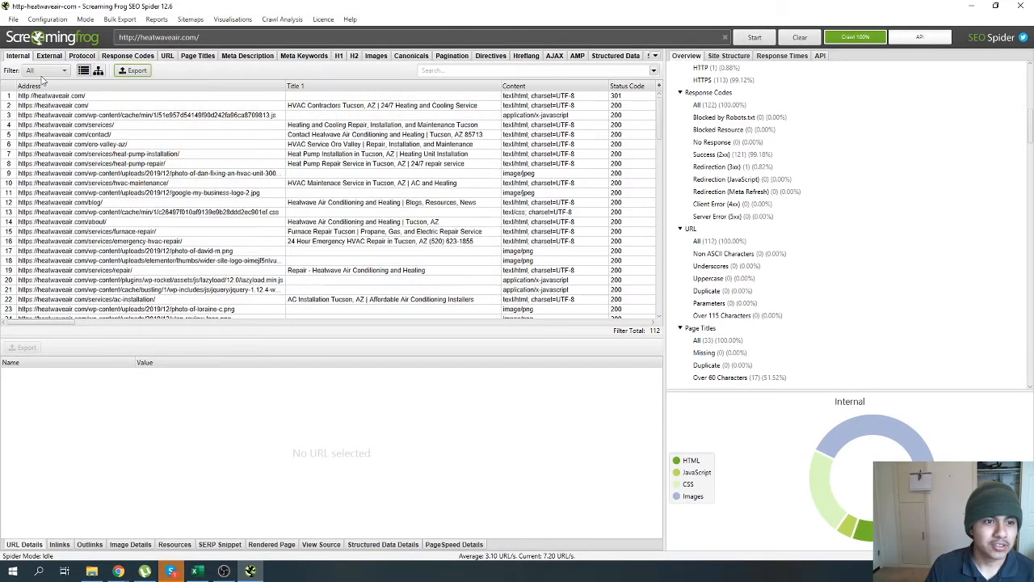
Filter the internal crawl results to HTML and export them as CSV over the existing heatwave air file on the Desktop.
click(47, 71)
click(36, 97)
click(134, 70)
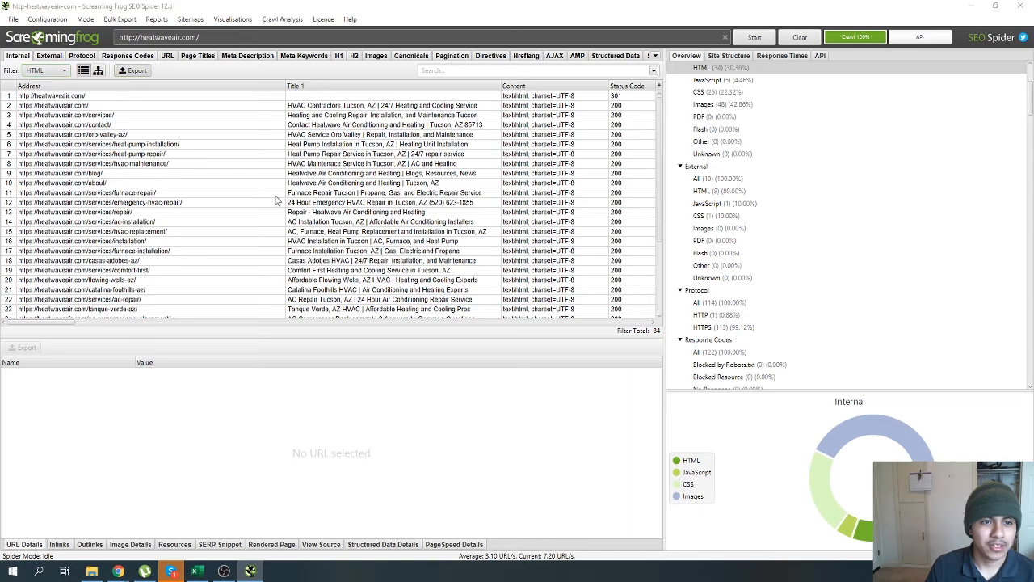
drag(240, 18, 415, 96)
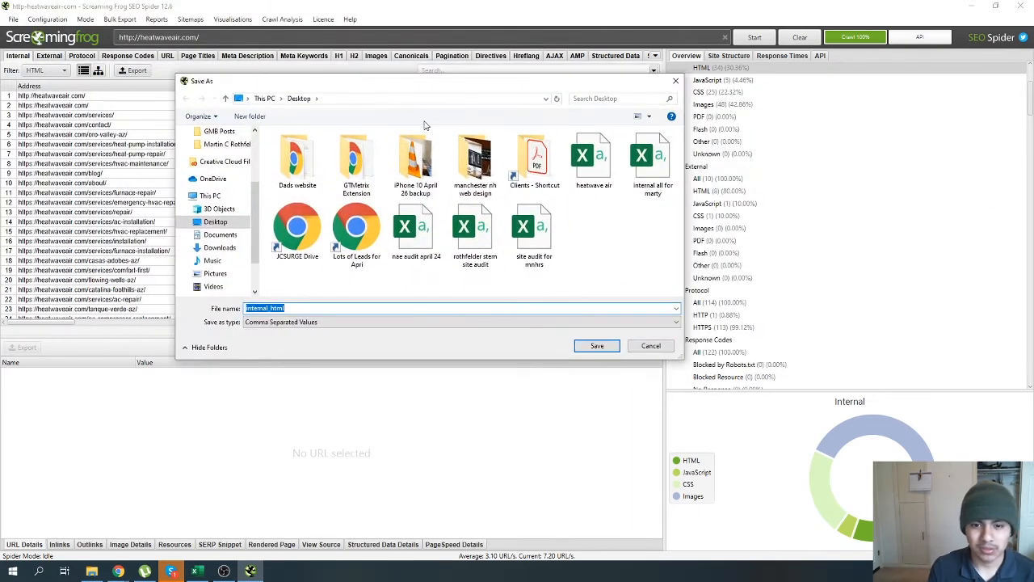
text(heate)
double_click(594, 161)
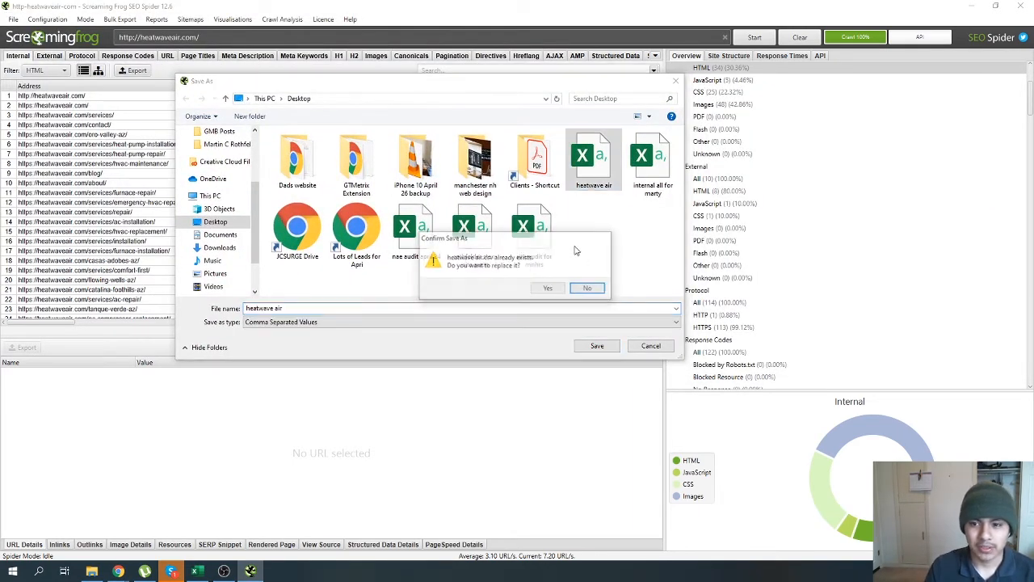
click(546, 288)
click(546, 291)
Close Screaming Frog SEO Spider and the OAuth 2.0 authentication page left open in the browser.
drag(307, 6, 411, 126)
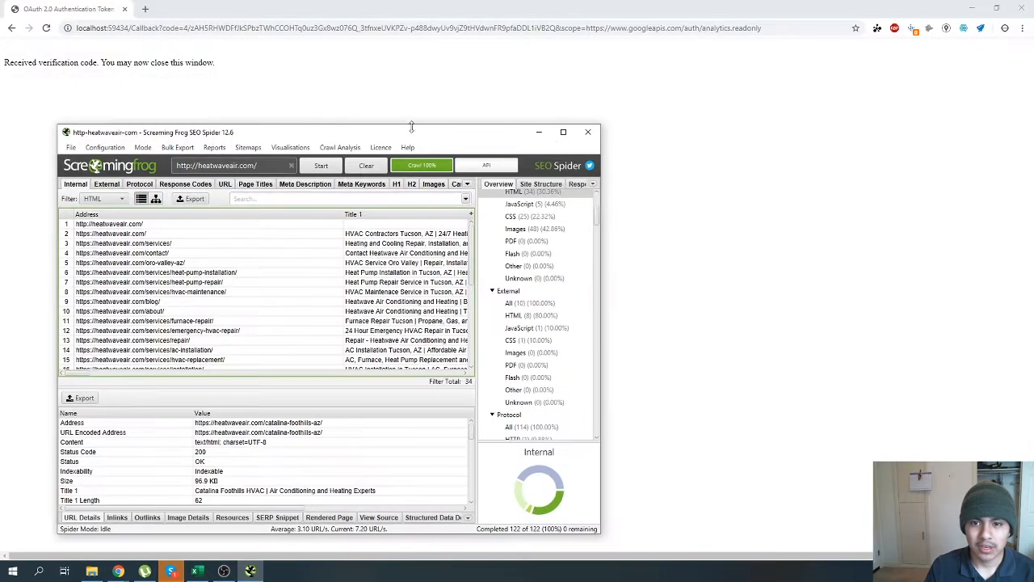
click(587, 132)
click(327, 359)
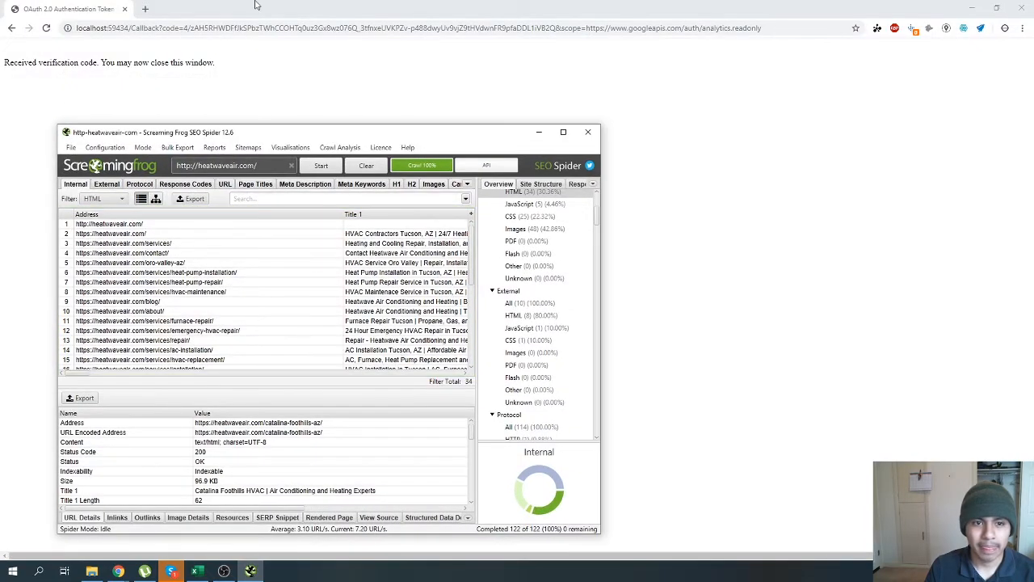
click(125, 9)
In the heatwave air CSV in Excel, copy the header cells of row 1 from Address through URL Encoded Address.
drag(839, 5, 889, 7)
double_click(835, 5)
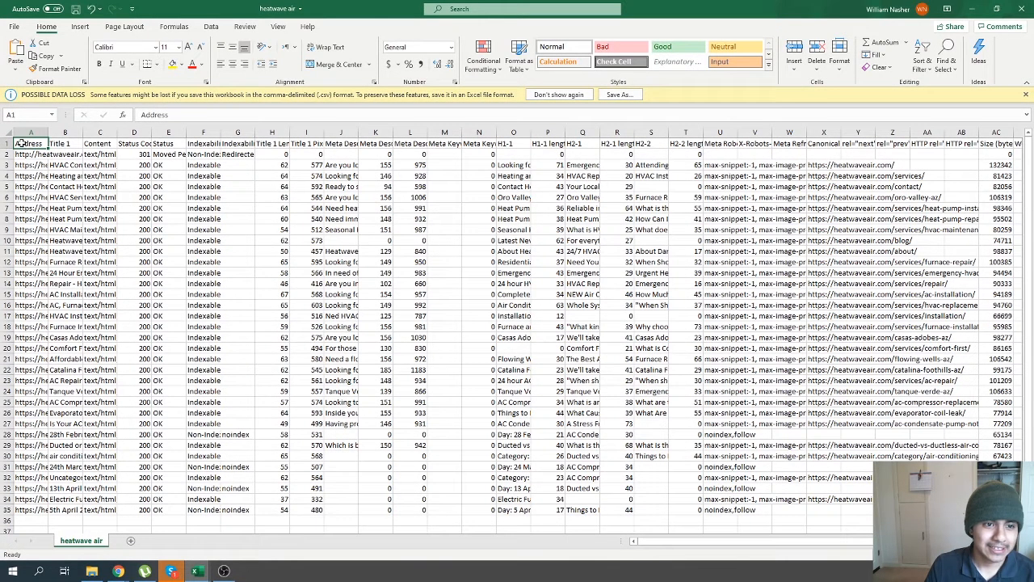
drag(22, 142, 489, 147)
key(ctrl+c)
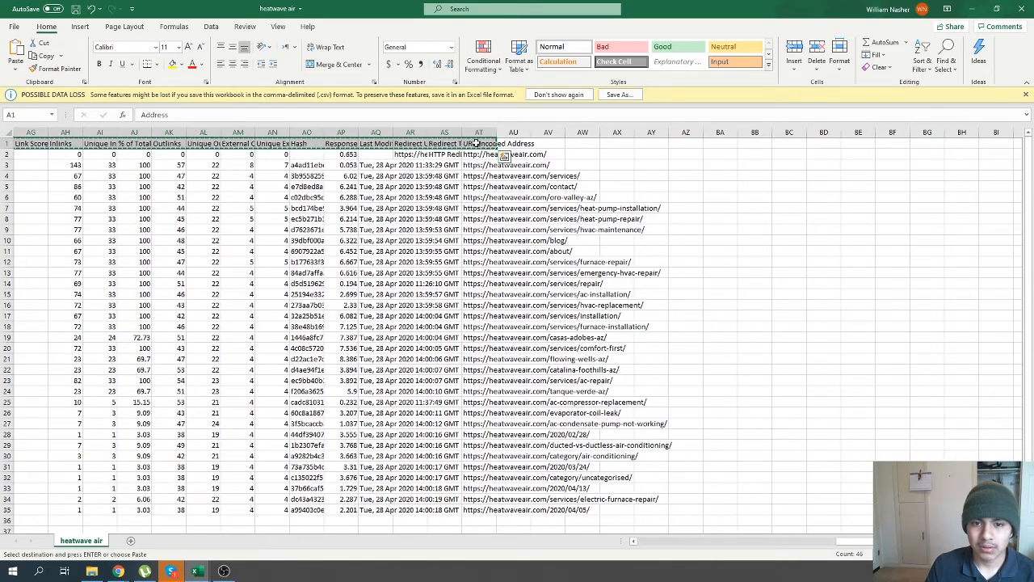
Switch to the Official Dashboard Template in the browser and paste the copied headers into row 1 of the Site Audit sheet.
click(970, 7)
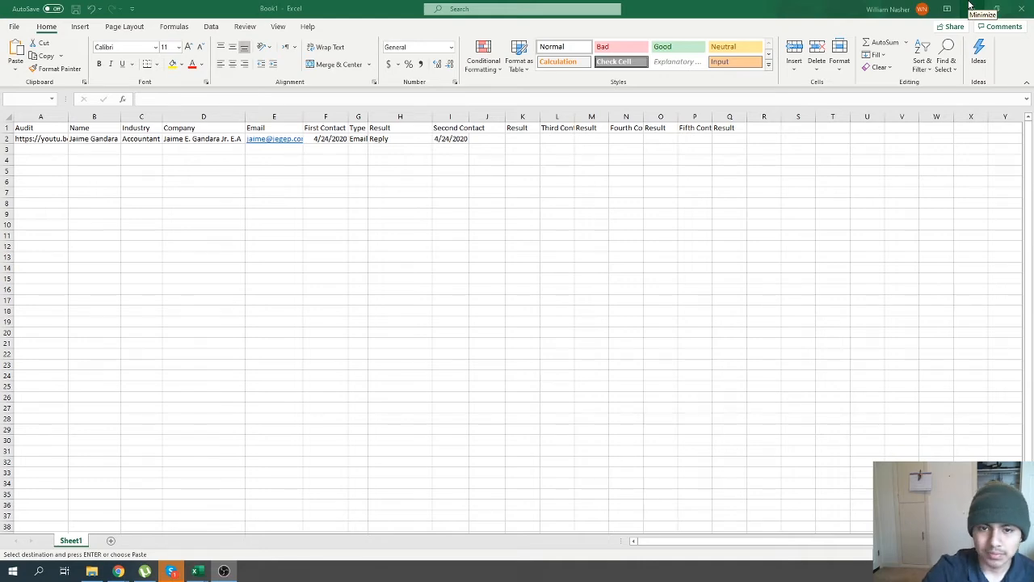
click(969, 8)
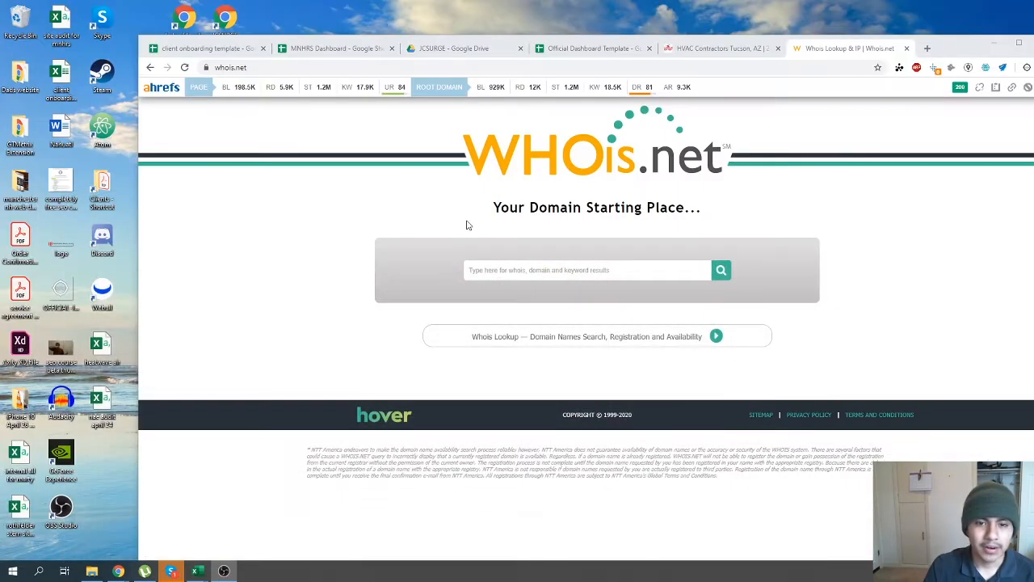
click(323, 48)
click(202, 48)
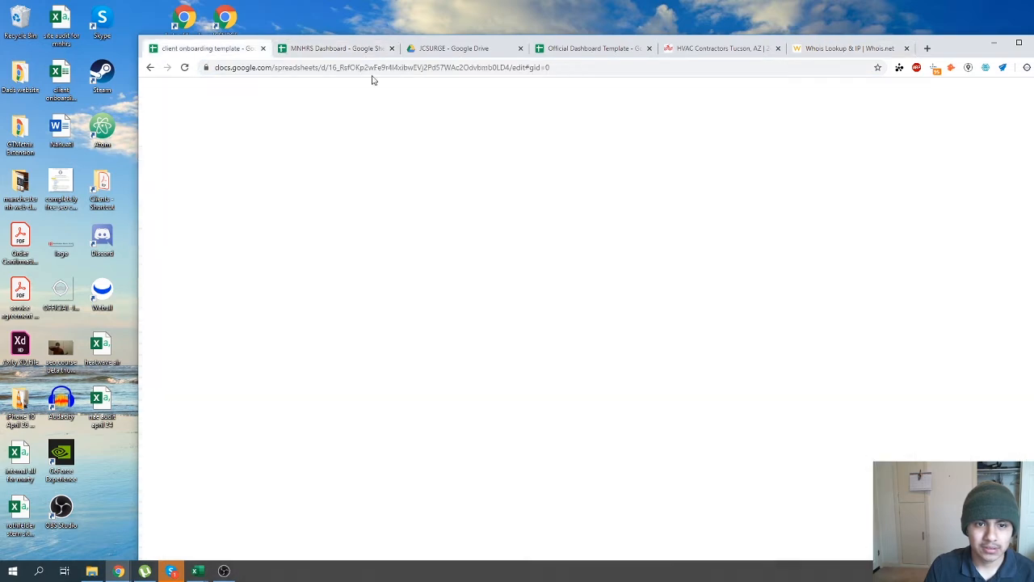
double_click(945, 50)
click(198, 9)
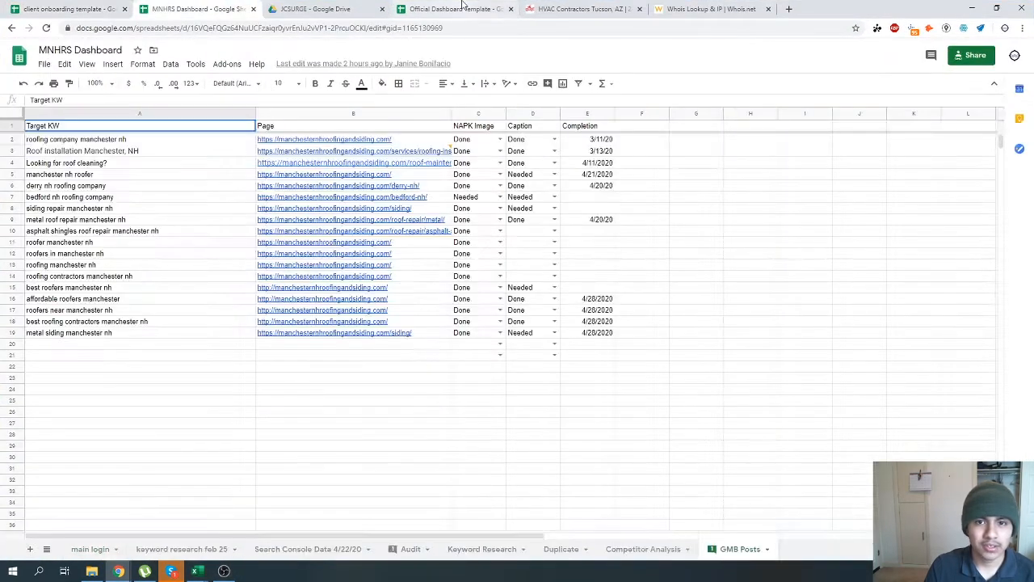
click(453, 9)
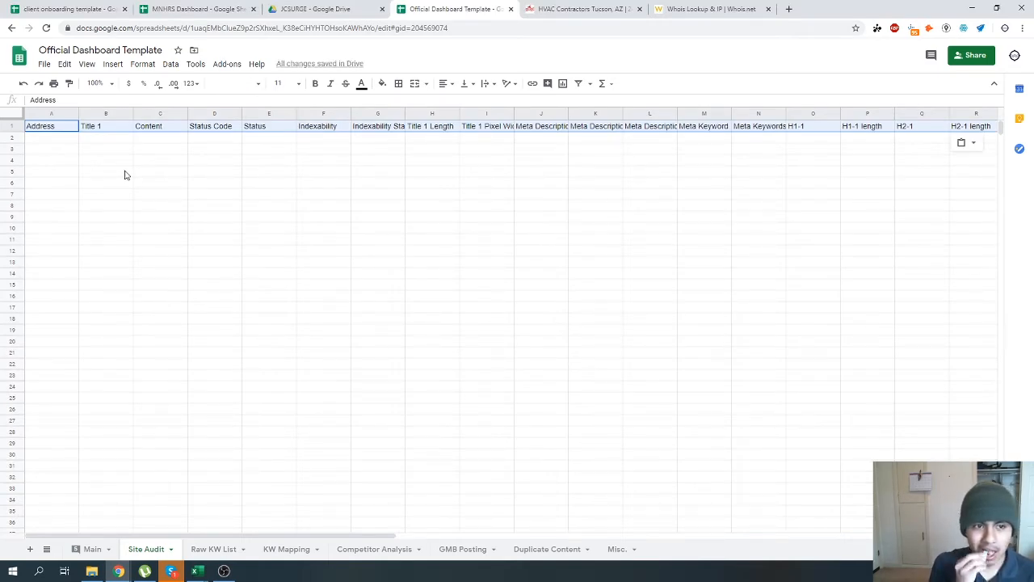
click(125, 173)
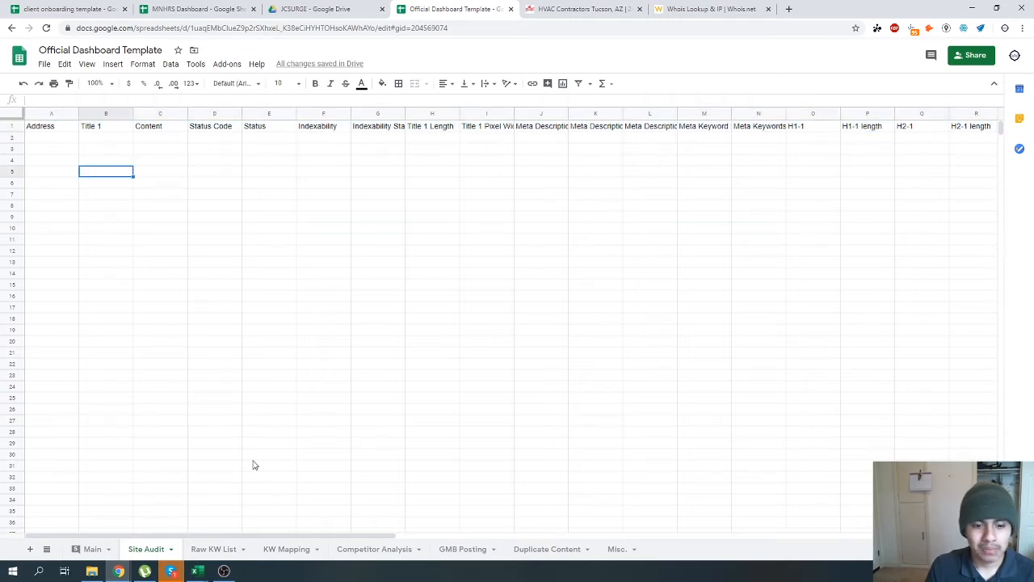
Widen the Meta Description 1 and Meta Description 1 Length columns so their full headers fit.
drag(250, 535, 339, 535)
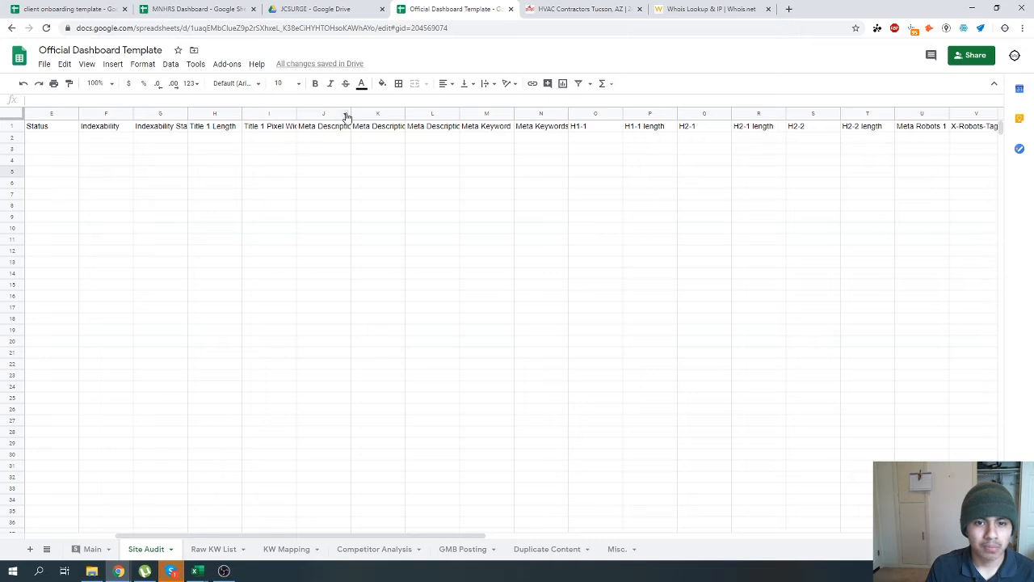
drag(349, 112, 577, 113)
click(563, 162)
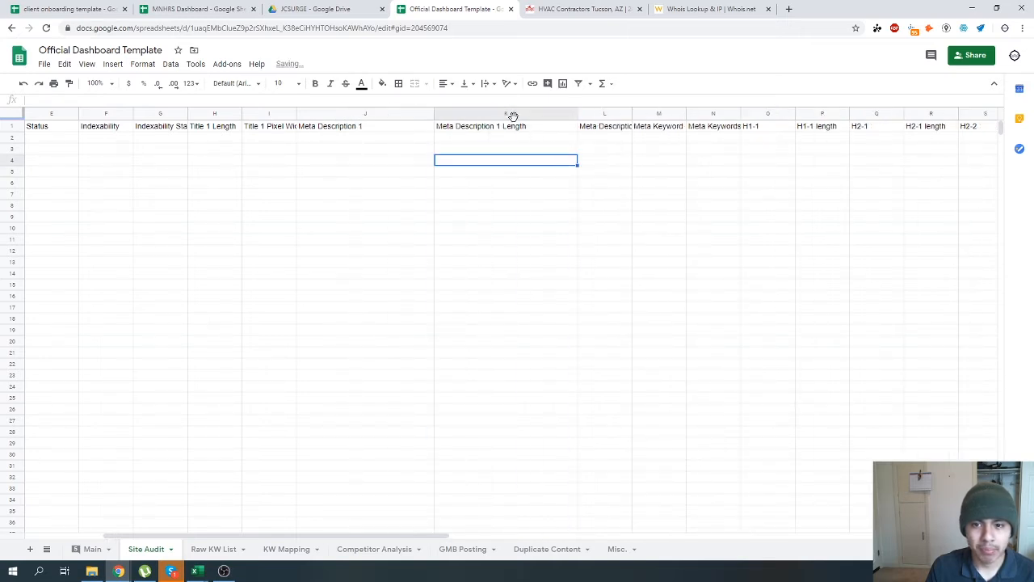
Start a conditional formatting rule for the Meta Description 1 Length column, K1:K1000, and view the available conditions.
click(473, 112)
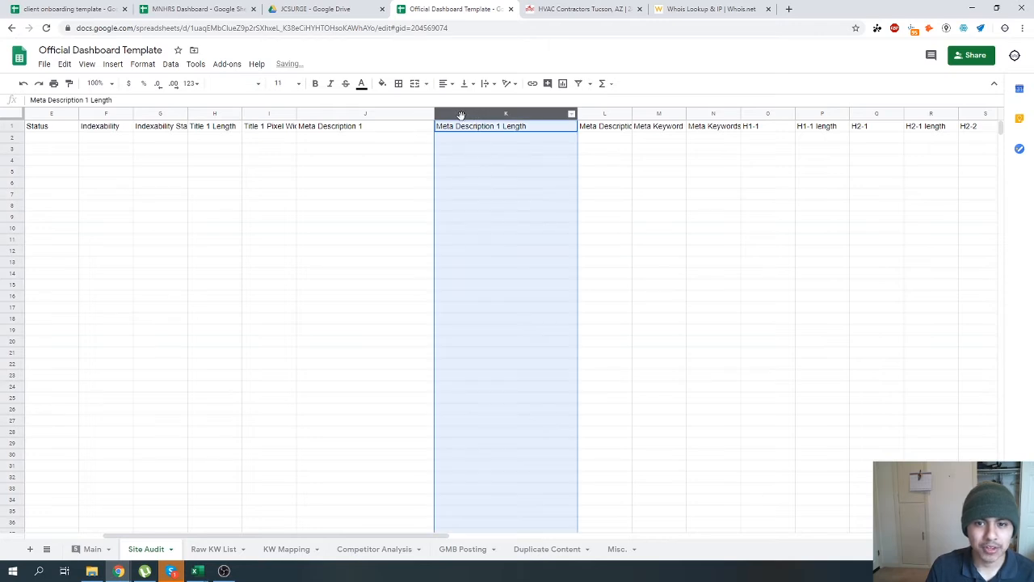
right_click(459, 113)
click(512, 484)
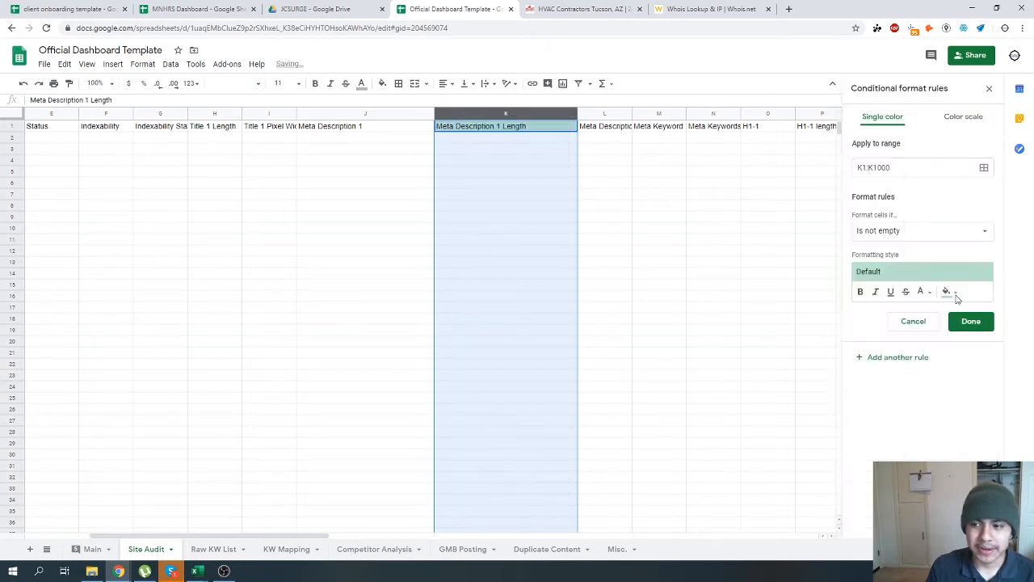
click(897, 232)
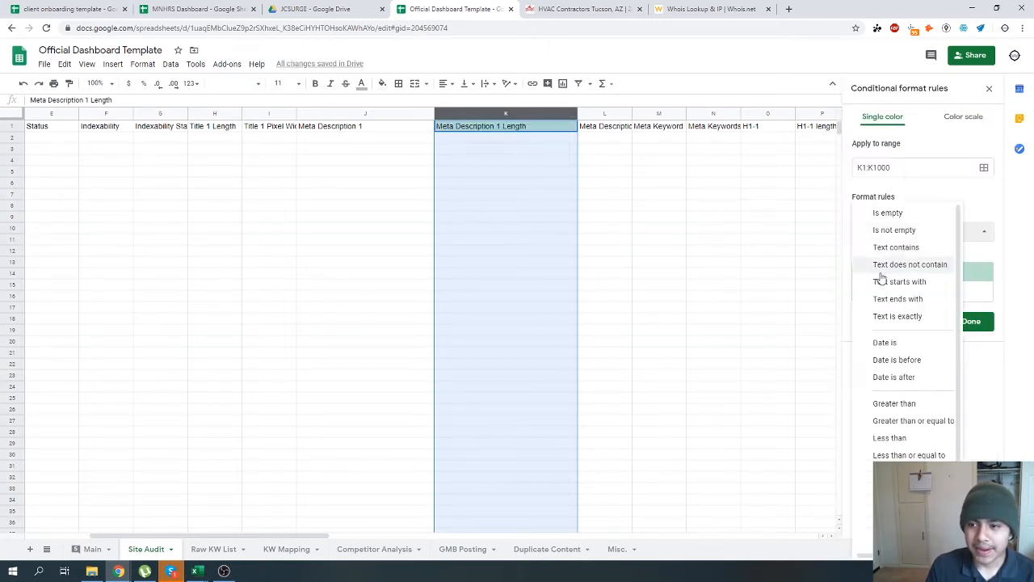
Launch Screaming Frog SEO Spider again.
click(7, 576)
click(6, 575)
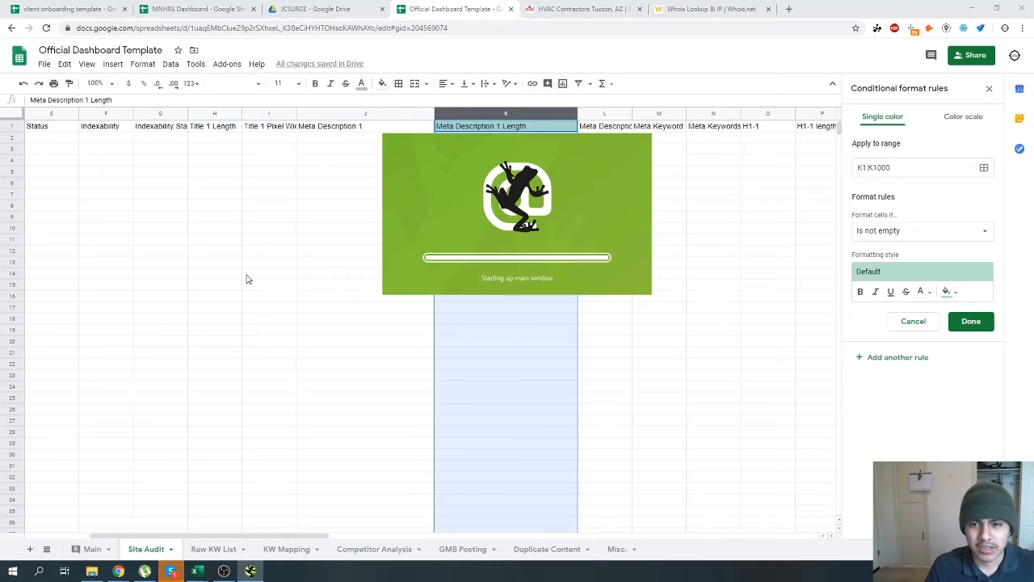
In Screaming Frog SEO Spider, find and select the Meta Description filter for over 155 characters.
scroll(549, 387, down, 10)
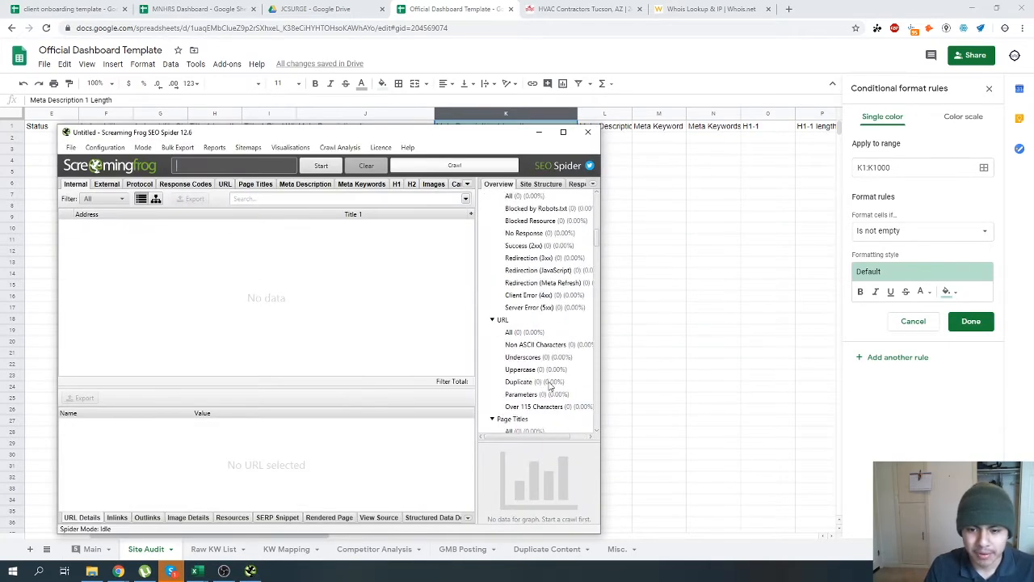
scroll(549, 387, down, 2)
click(528, 333)
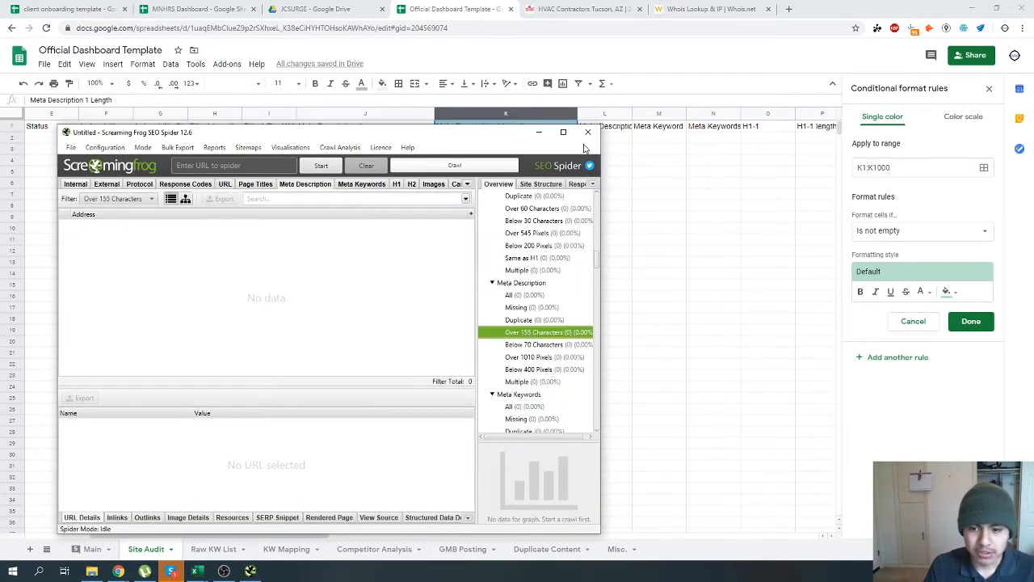
Back in Google Sheets, make the conditional format rule for K1:K1000 shade values greater than 155 light red.
click(845, 6)
click(879, 230)
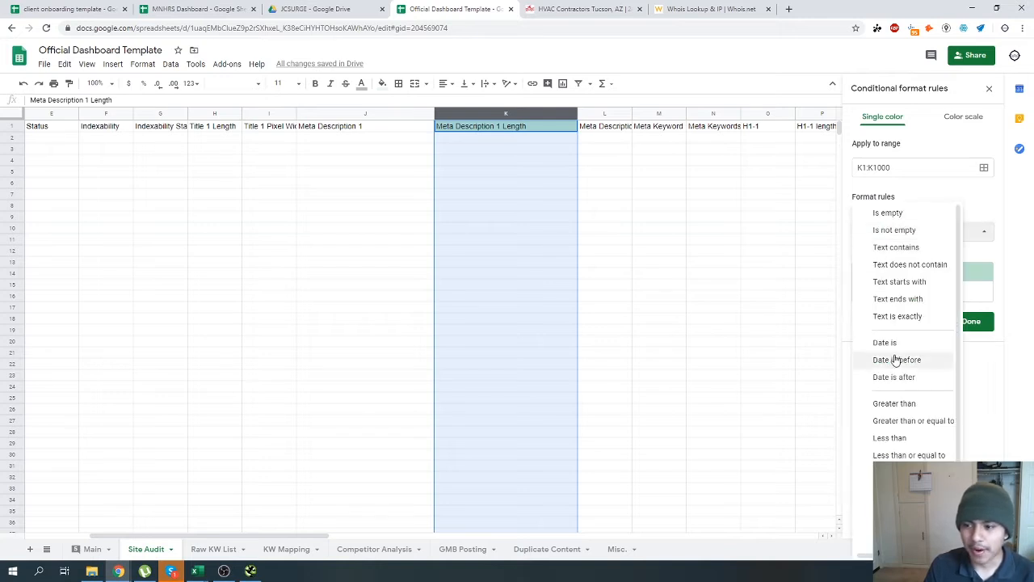
click(913, 403)
click(884, 255)
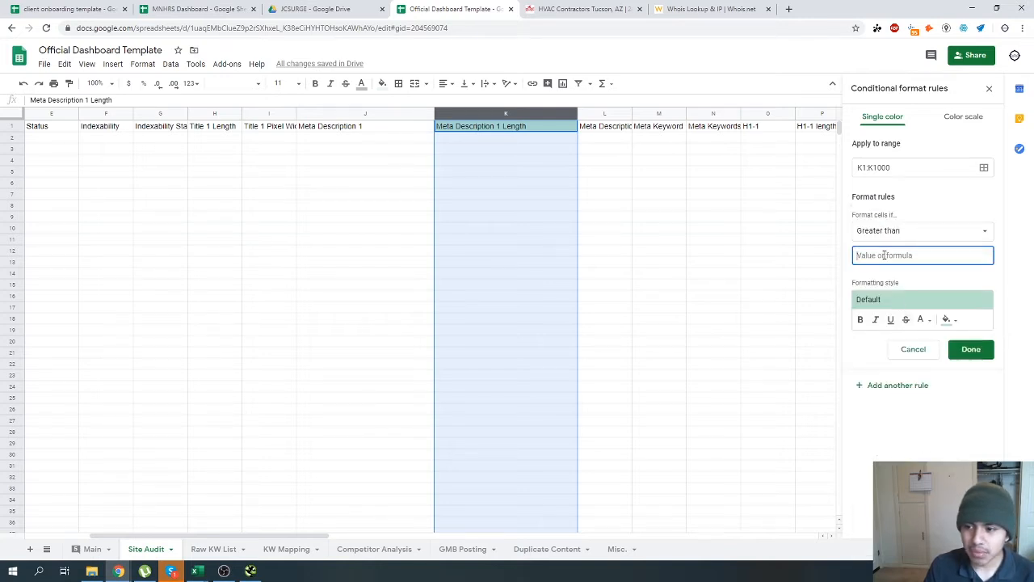
text(155)
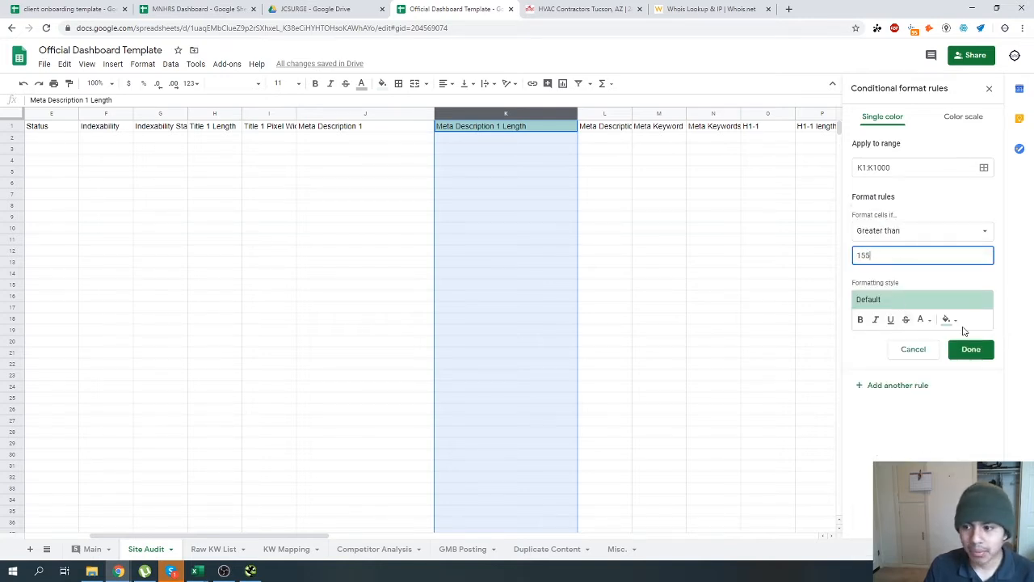
click(946, 319)
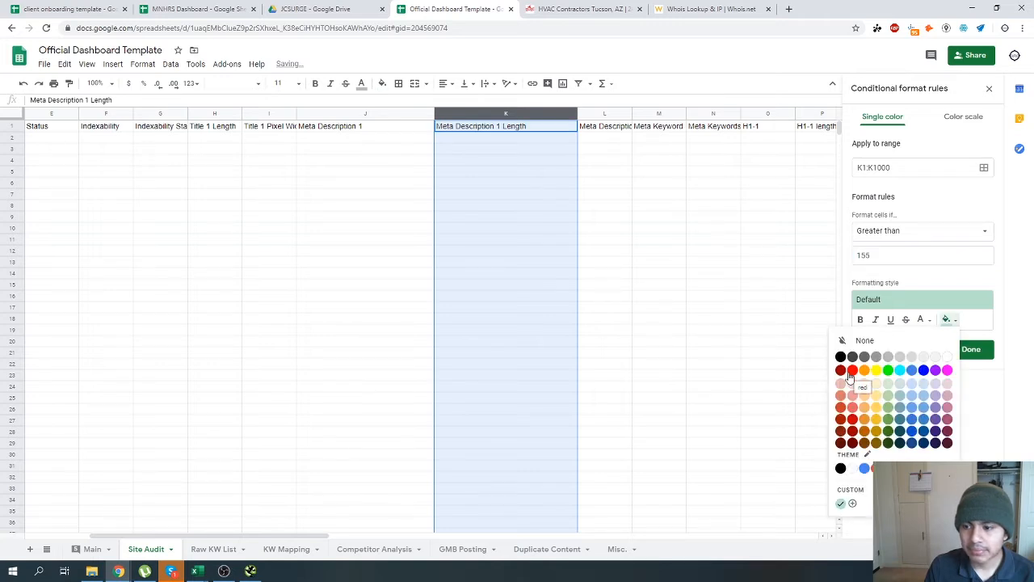
click(897, 305)
click(967, 329)
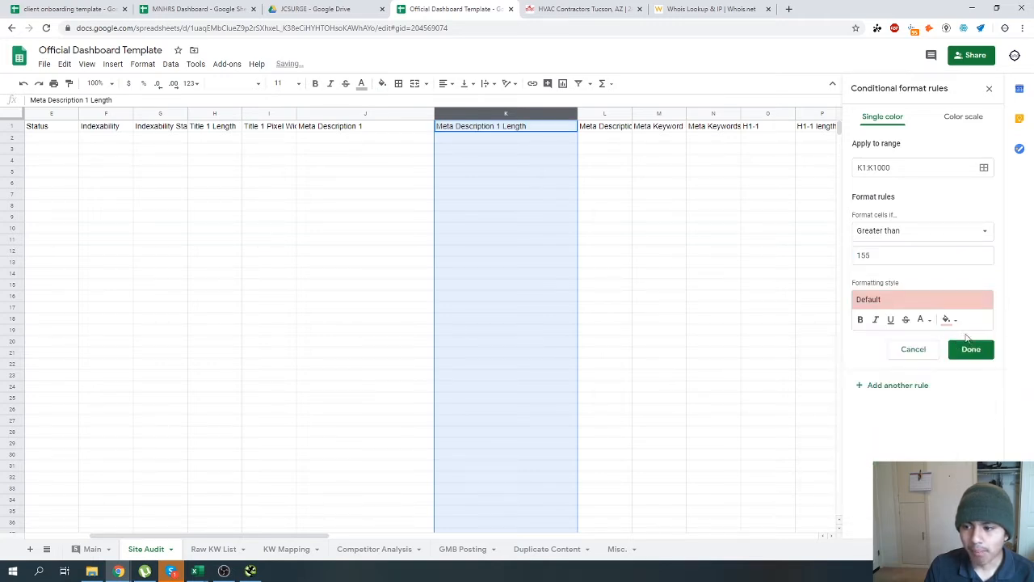
Freeze the header row of the Site Audit sheet.
click(486, 189)
click(12, 126)
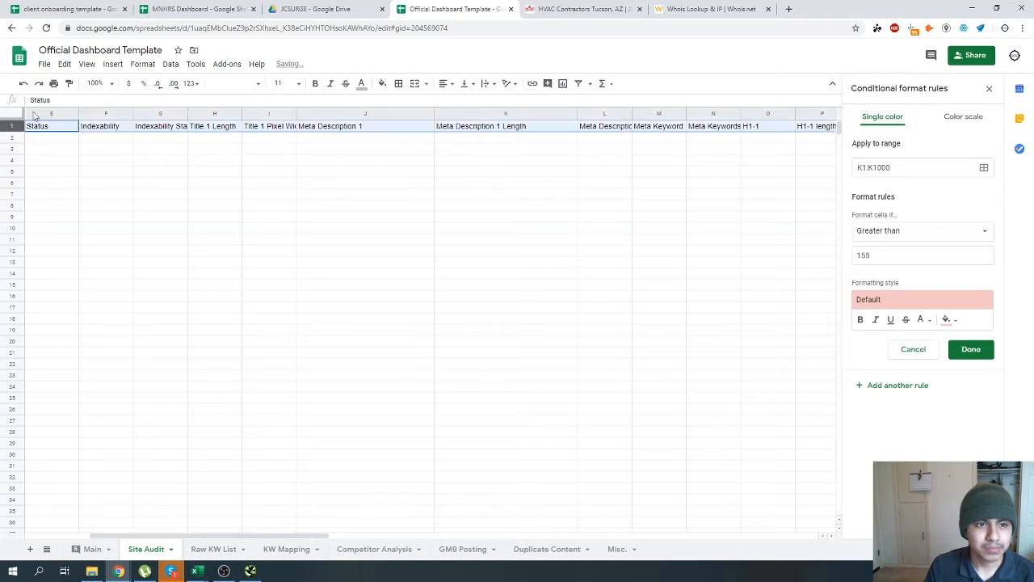
click(88, 64)
mouse_move(112, 83)
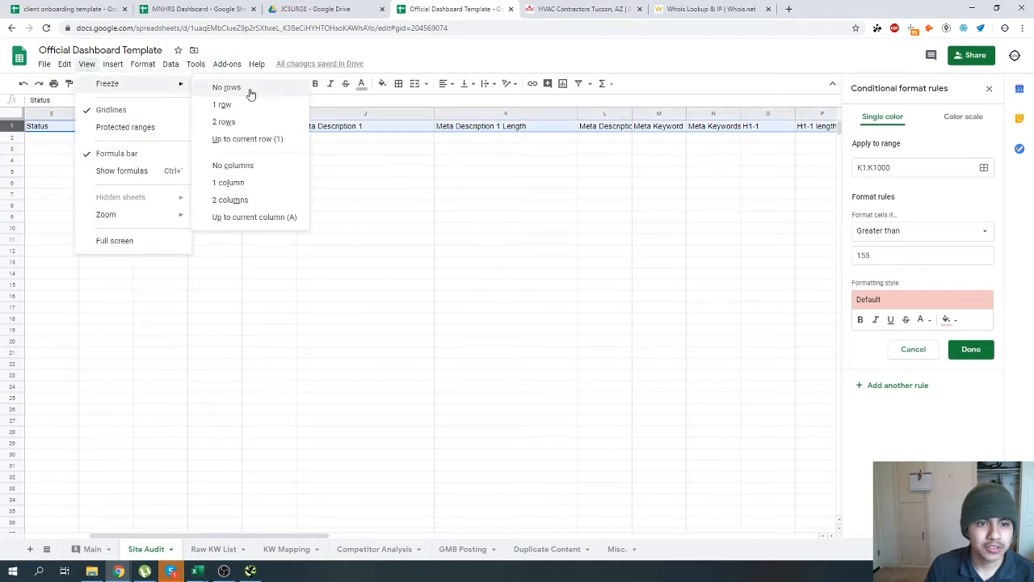
click(256, 138)
click(87, 64)
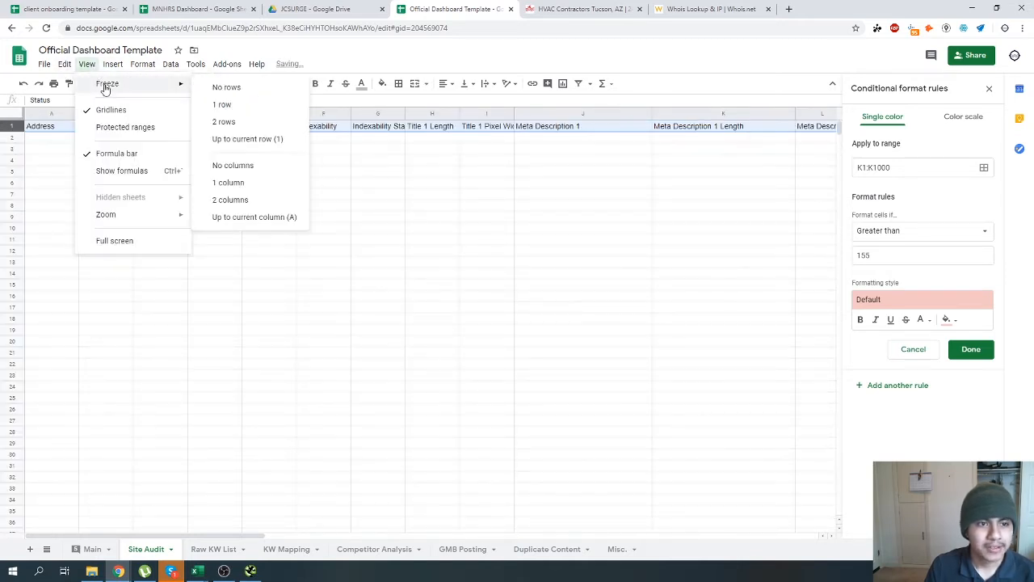
click(268, 138)
click(445, 176)
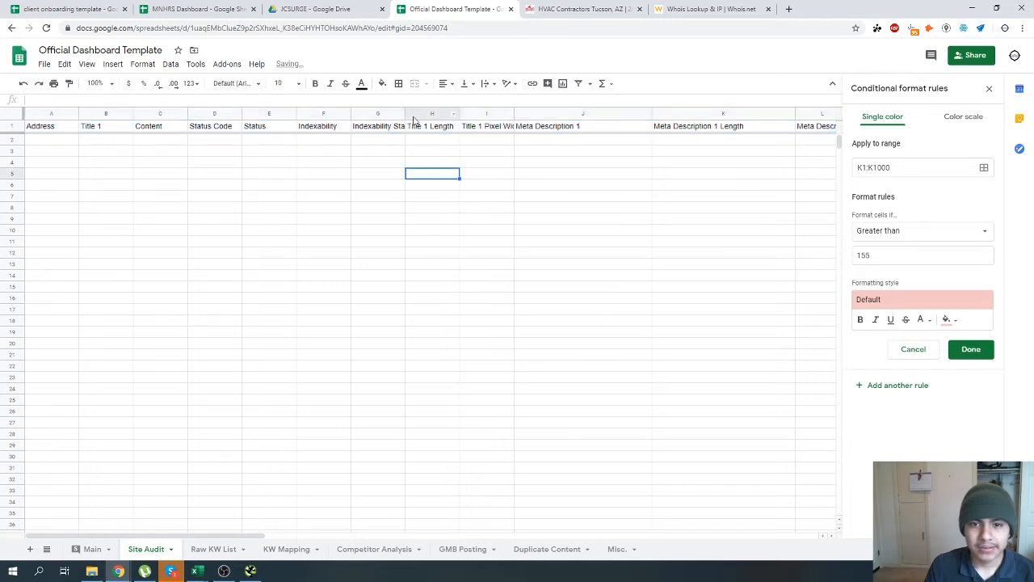
Consult Screaming Frog's meta description length filters and add a light red rule for values less than 70 in the Meta Description 1 Length column.
click(417, 113)
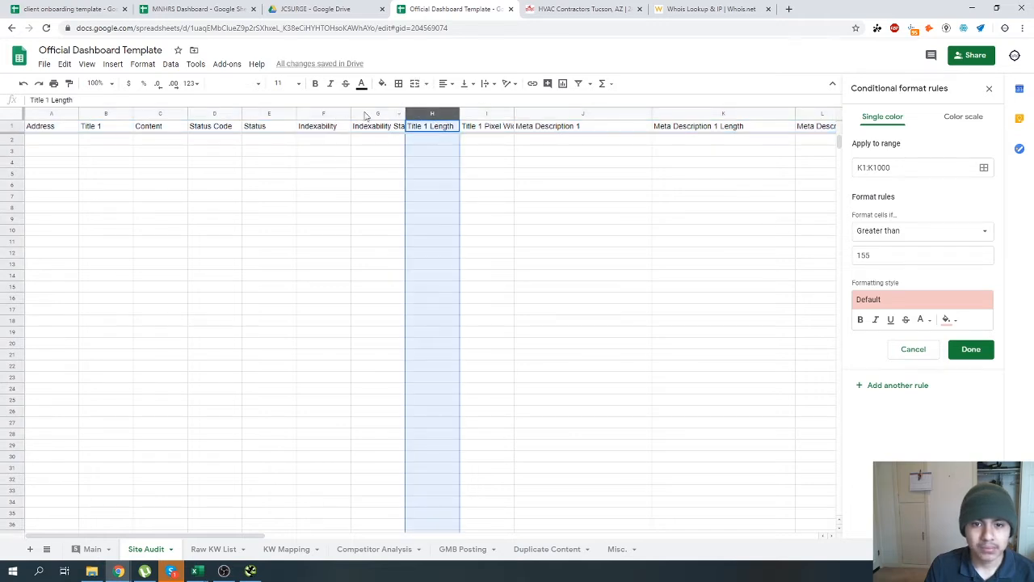
click(566, 114)
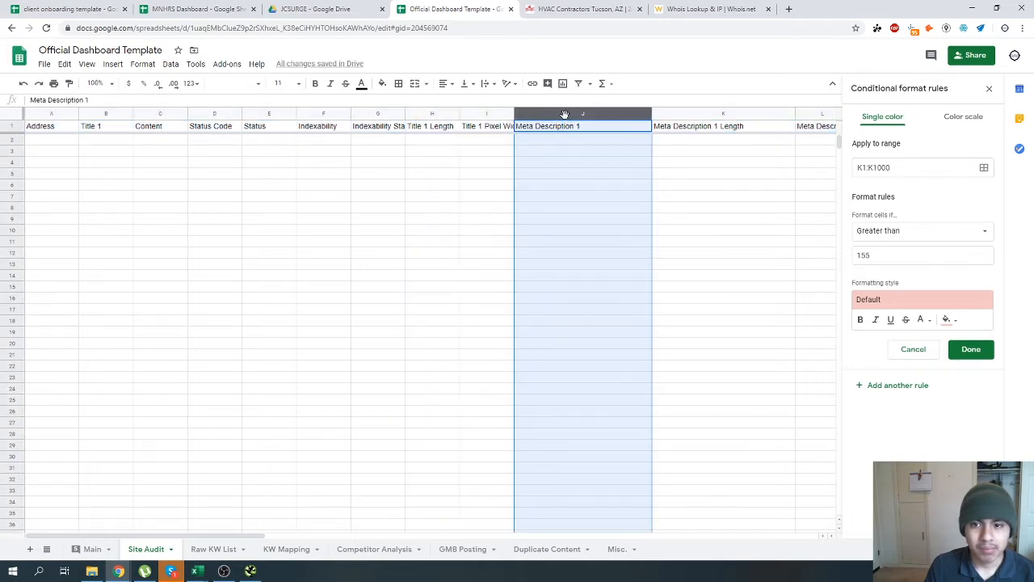
click(720, 114)
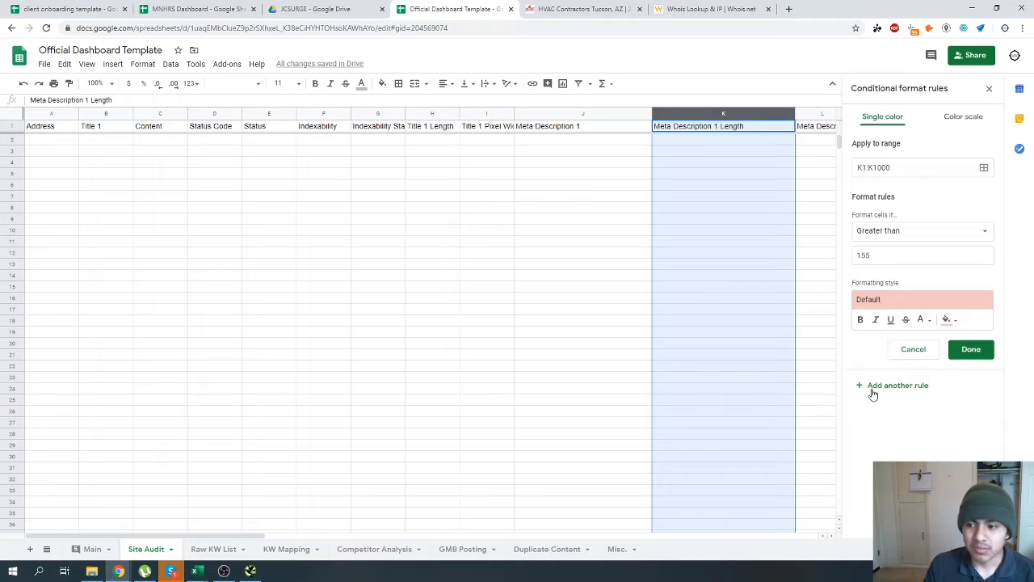
click(250, 571)
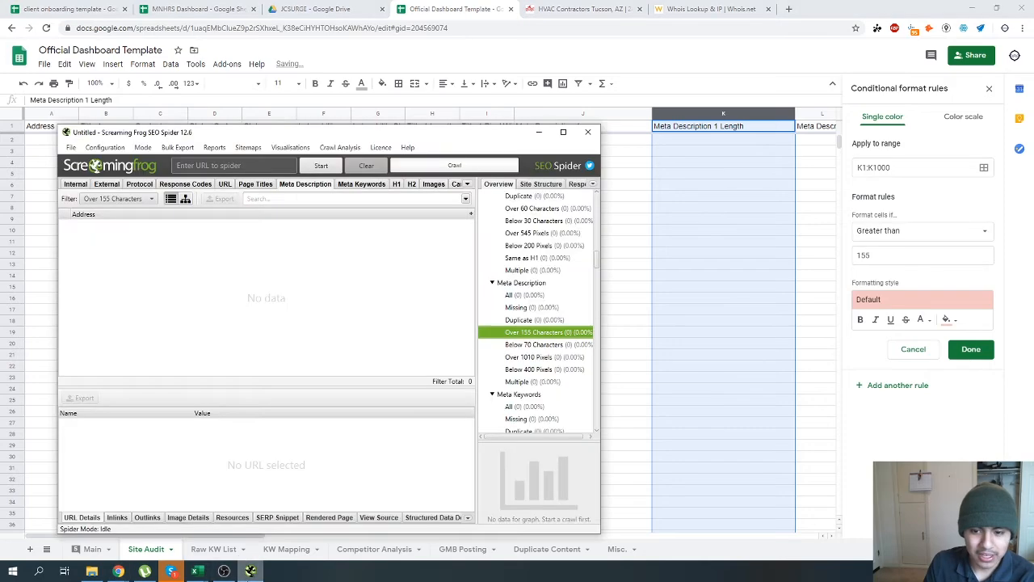
click(251, 570)
click(919, 232)
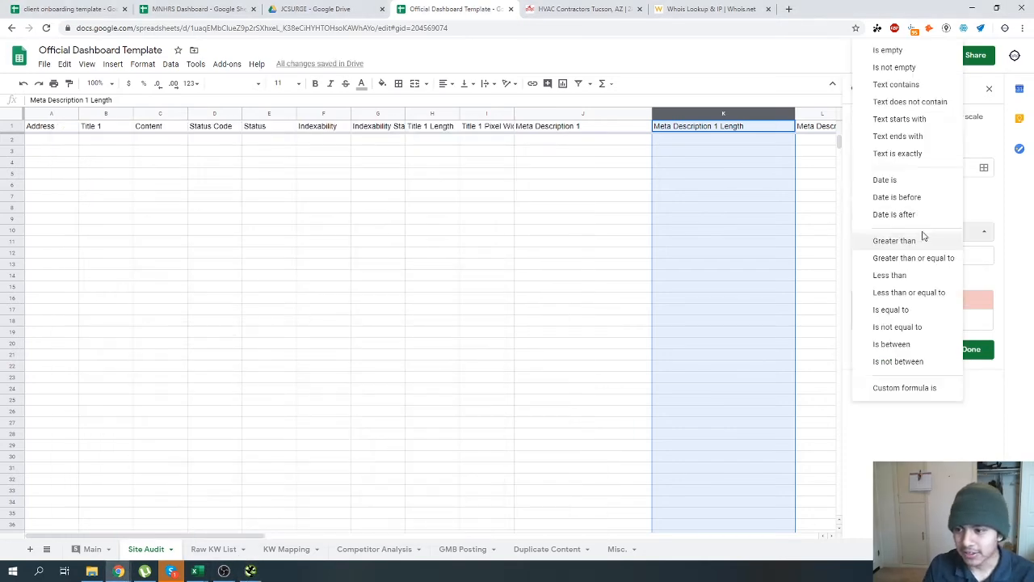
click(913, 275)
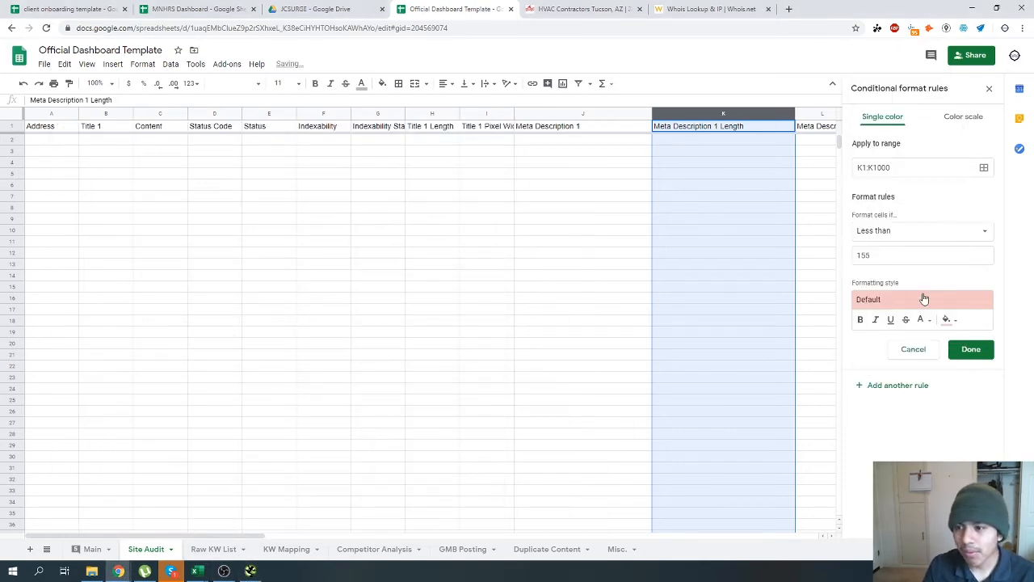
click(900, 256)
text(70)
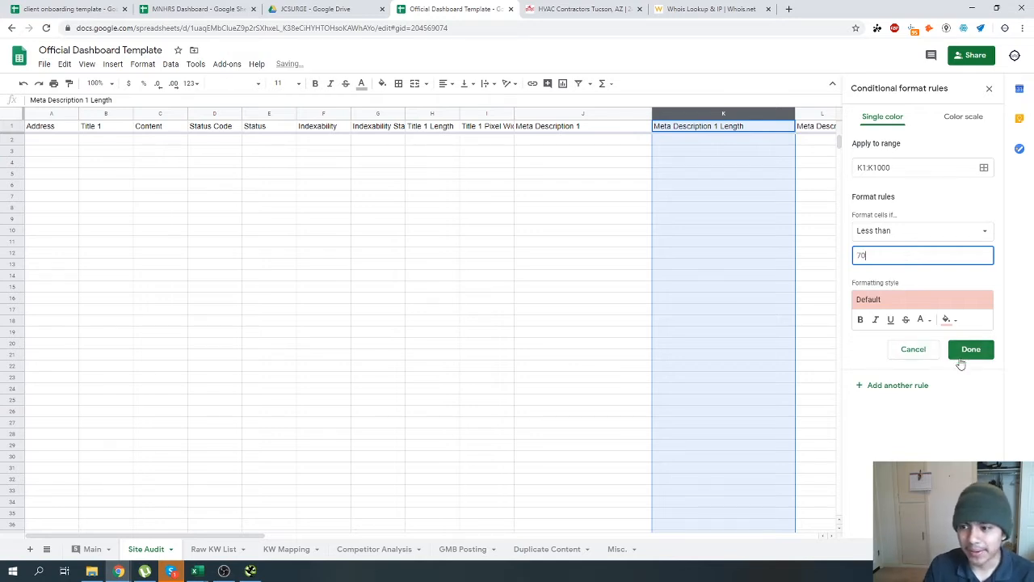
click(962, 355)
Add another rule to K1:K1000 that shades values between 70 and 150 with the default green style.
click(884, 206)
click(888, 235)
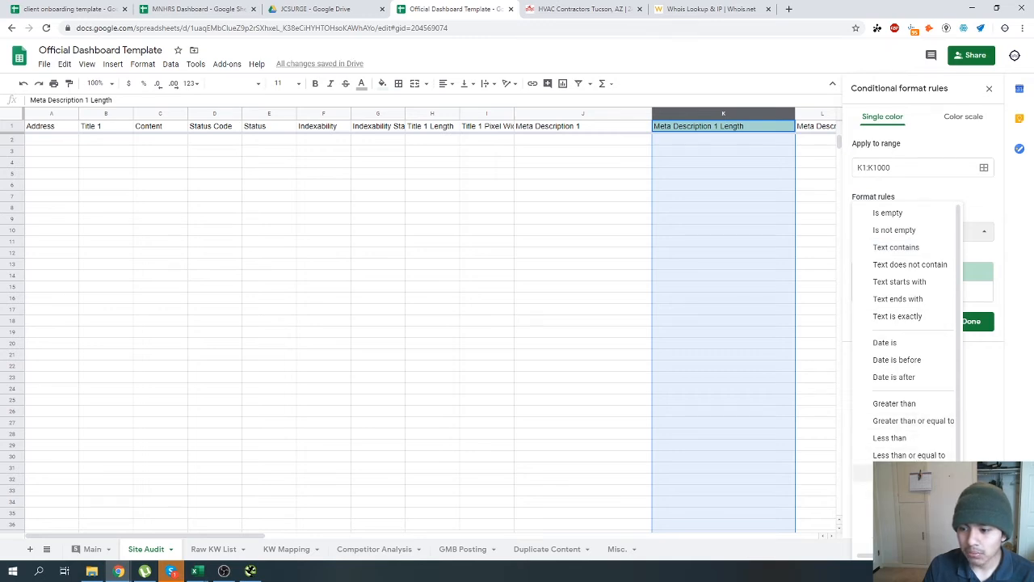
click(896, 507)
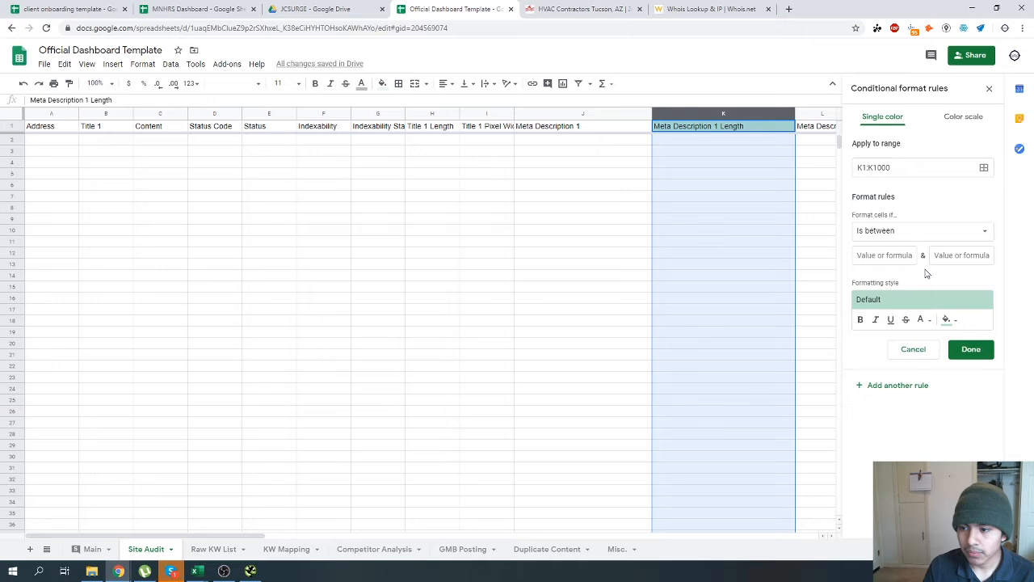
click(879, 256)
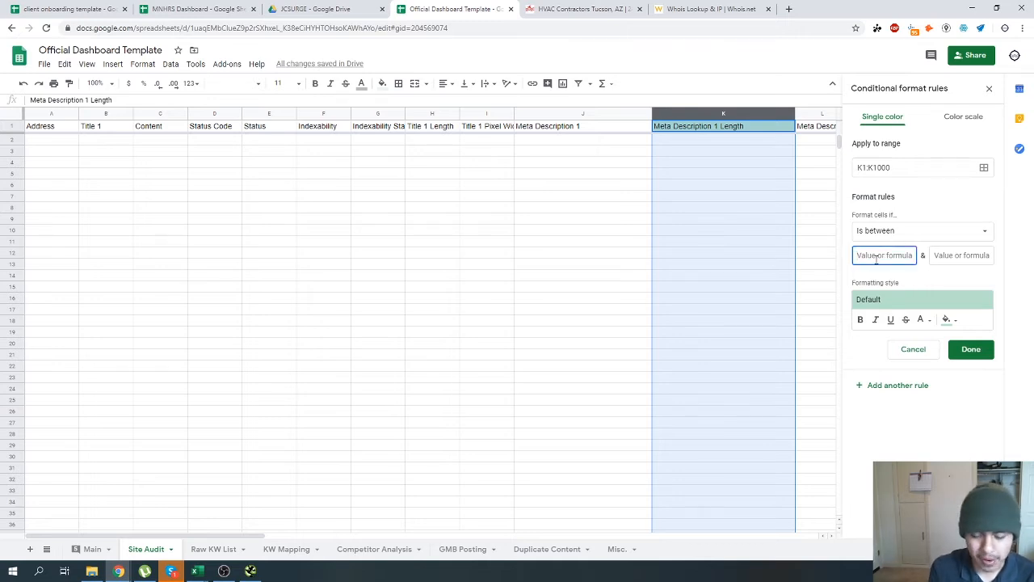
text(70)
key(Tab)
text(15)
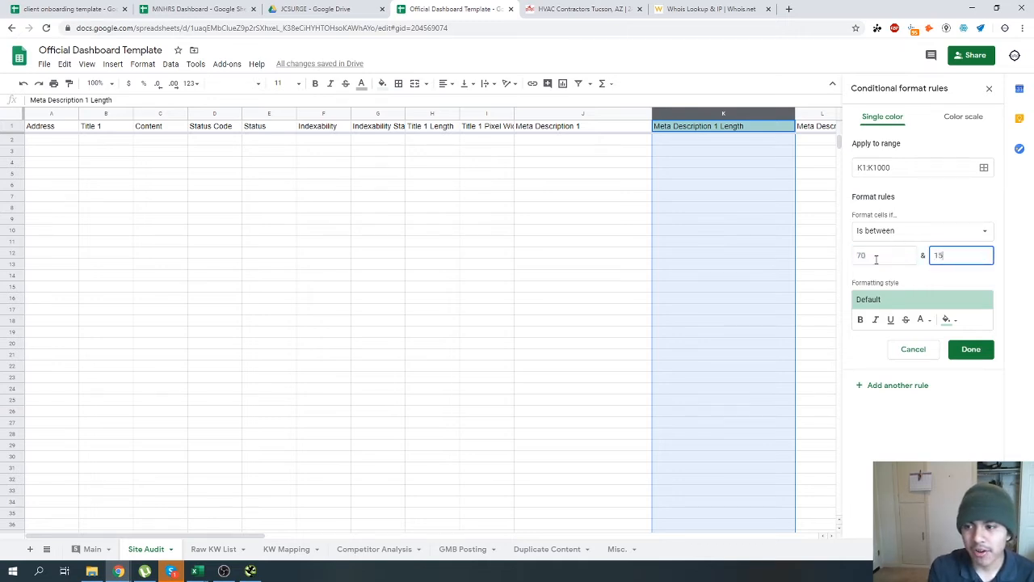
key(BackSpace)
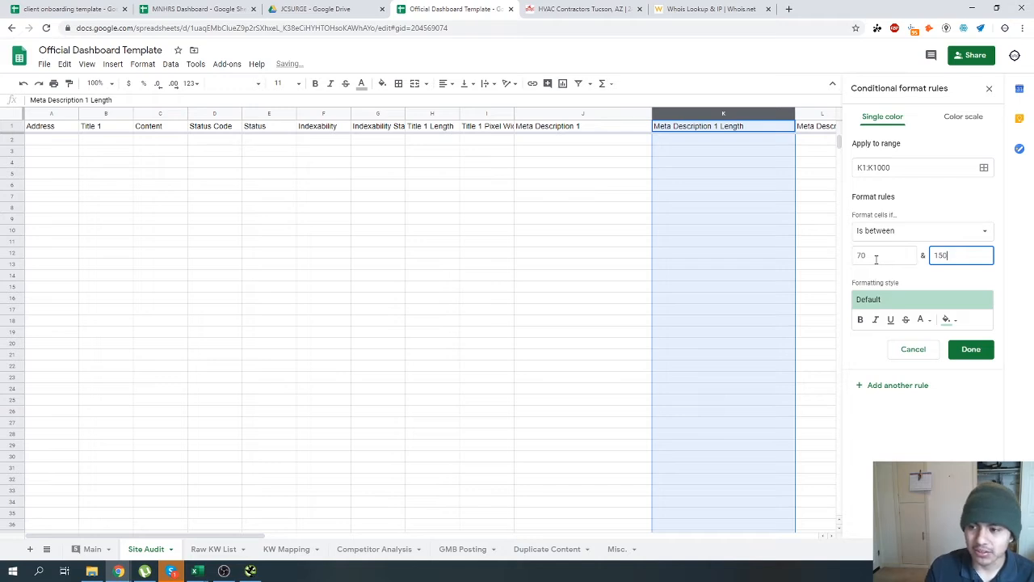
click(946, 319)
click(869, 334)
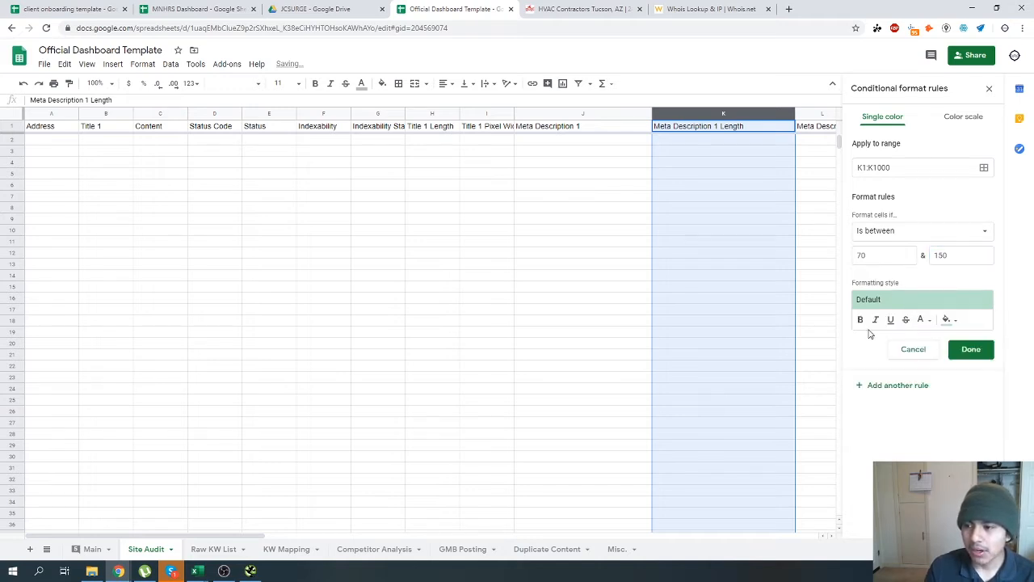
click(962, 349)
Try to replace the less than 70 and greater than 155 rules with one light red rule for values not between 70 and 150.
click(984, 167)
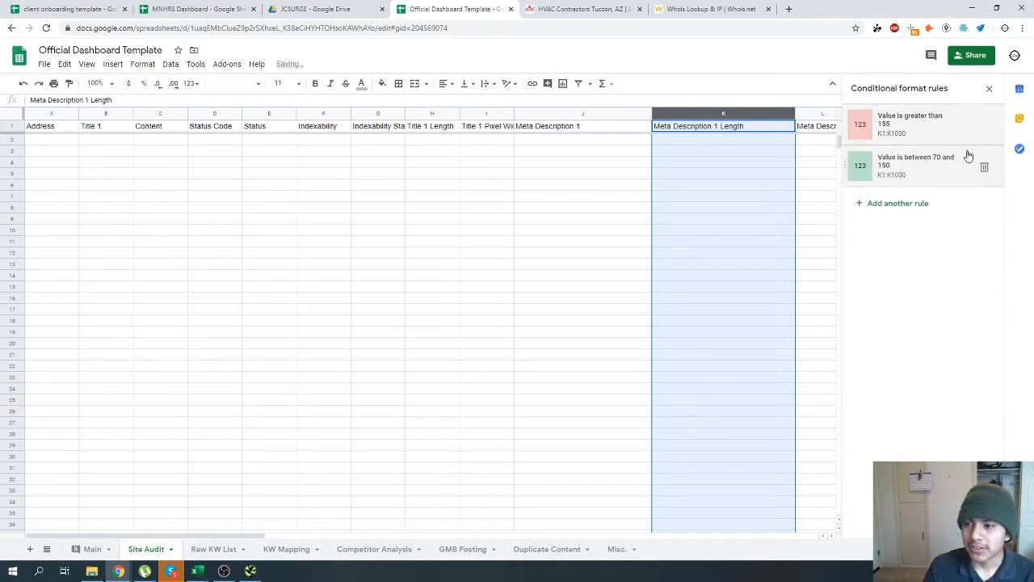
click(984, 126)
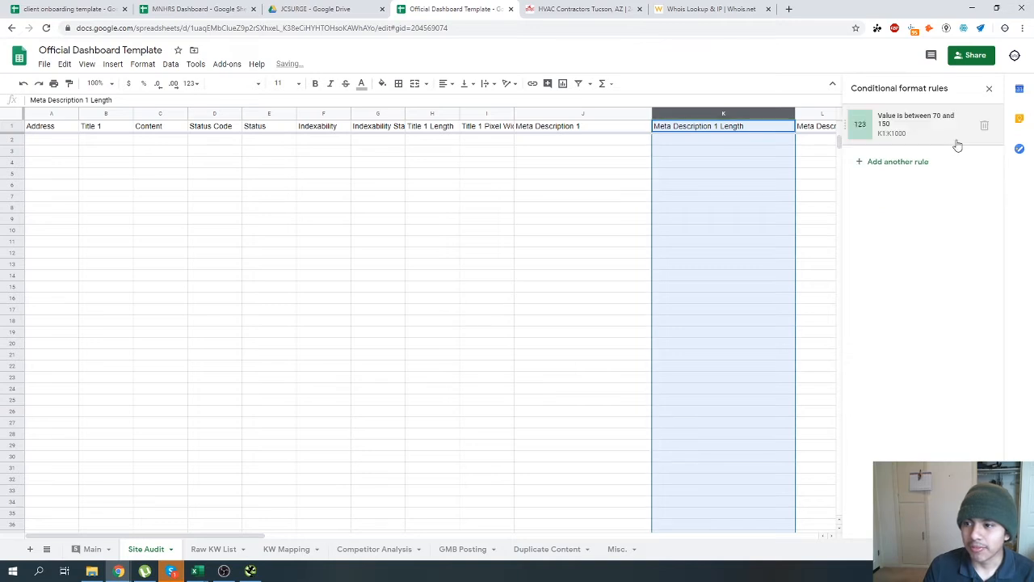
click(901, 164)
click(907, 235)
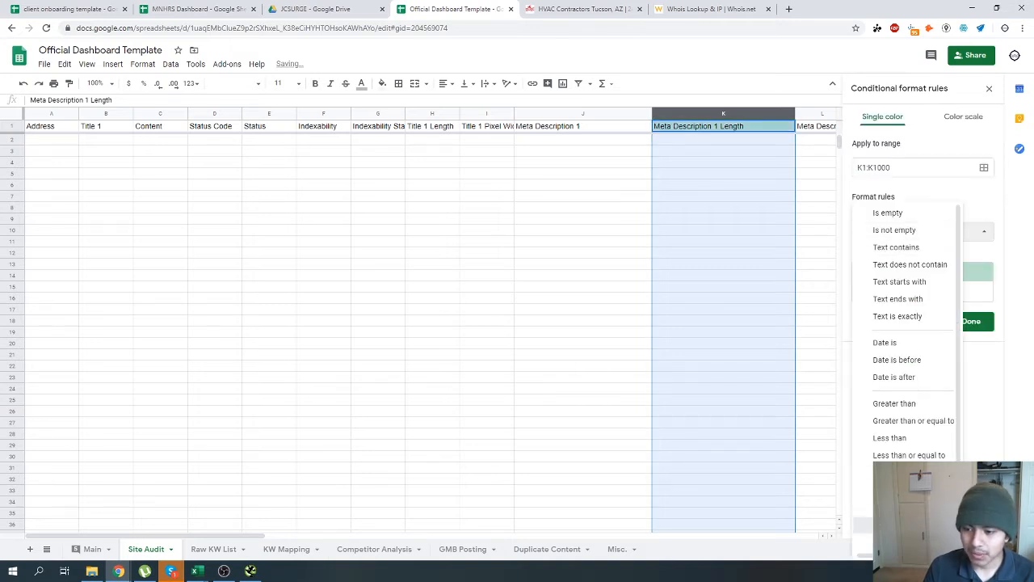
click(862, 527)
click(880, 260)
text(70)
key(Tab)
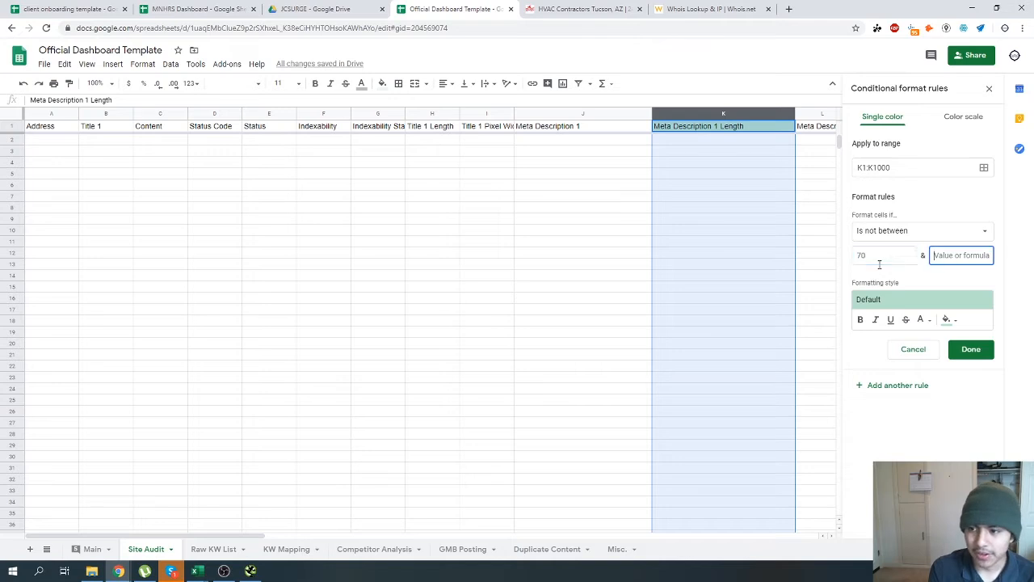
text(150)
click(944, 303)
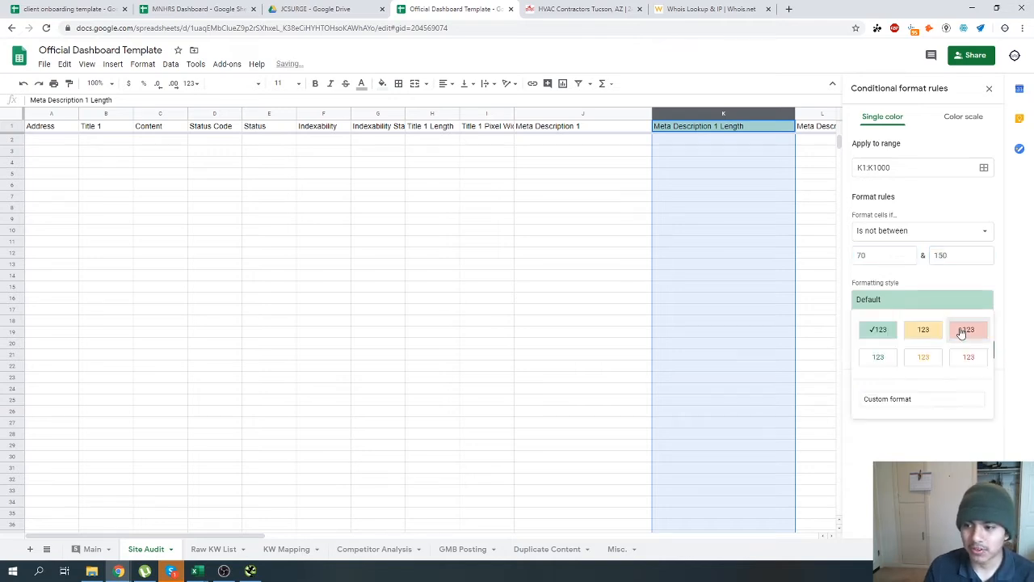
click(965, 328)
click(963, 355)
click(755, 241)
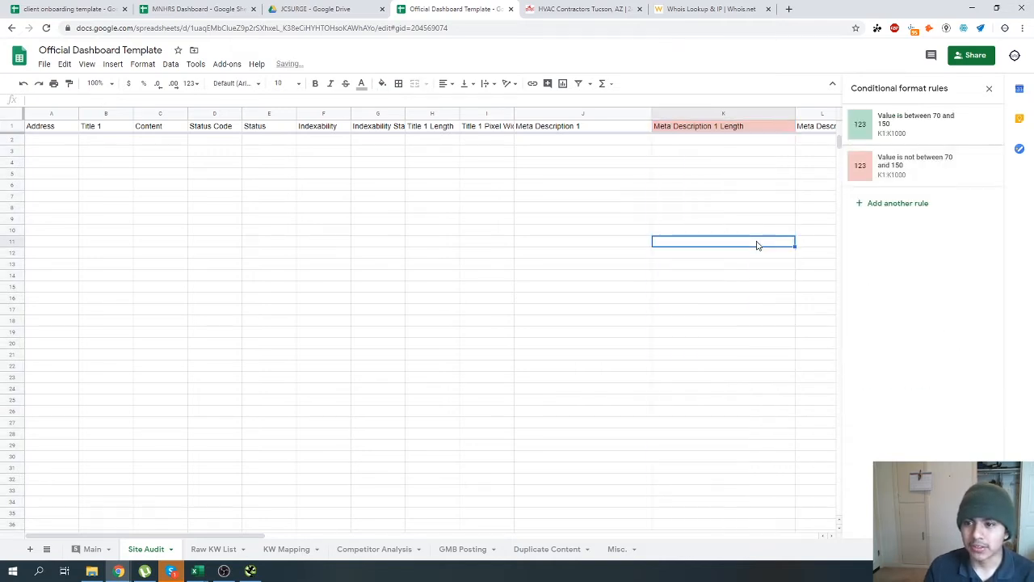
Undo the not-between rule and the deletion of the greater than 155 and less than 70 rules.
click(901, 166)
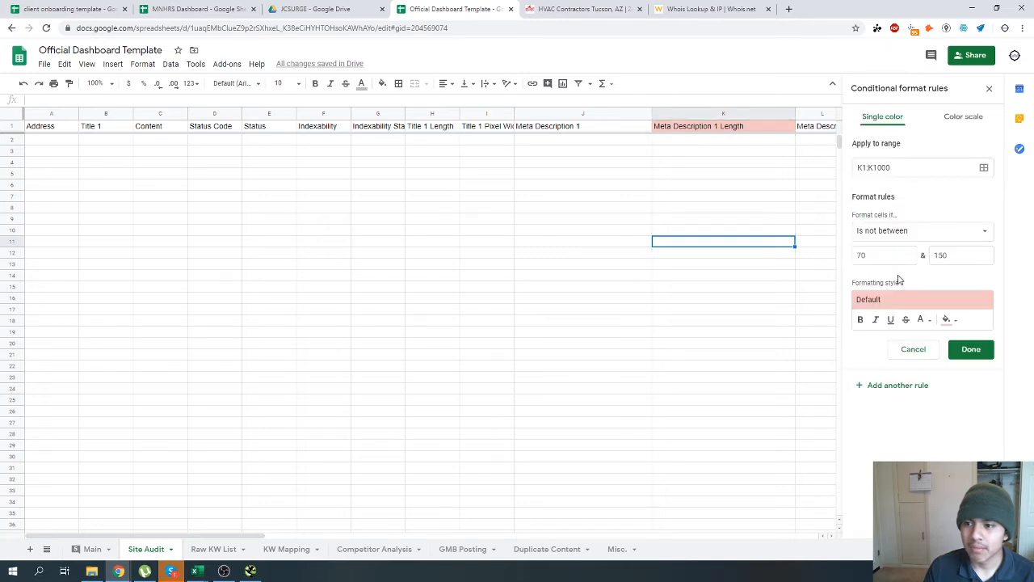
key(ctrl+z)
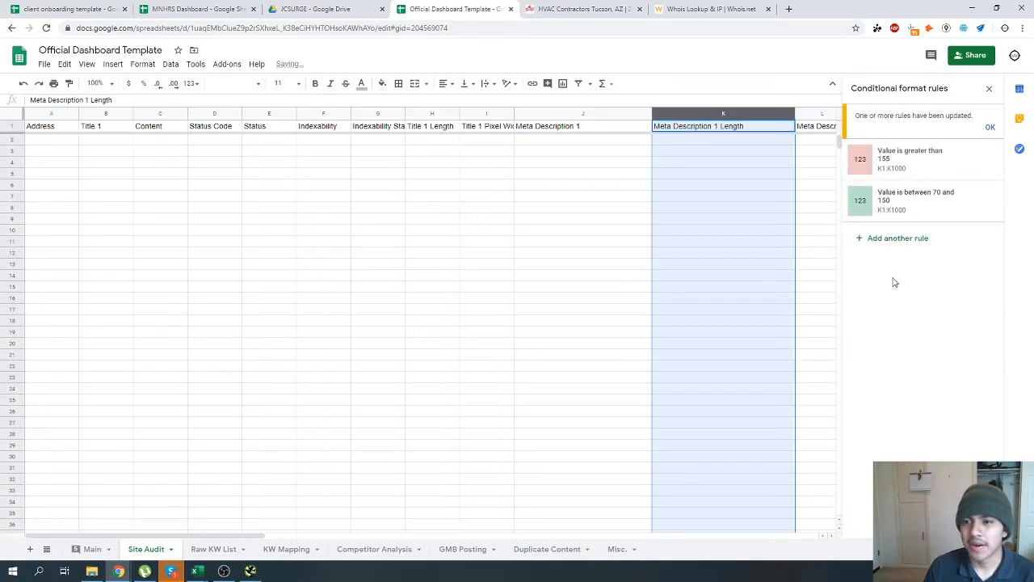
click(731, 331)
key(ctrl+z)
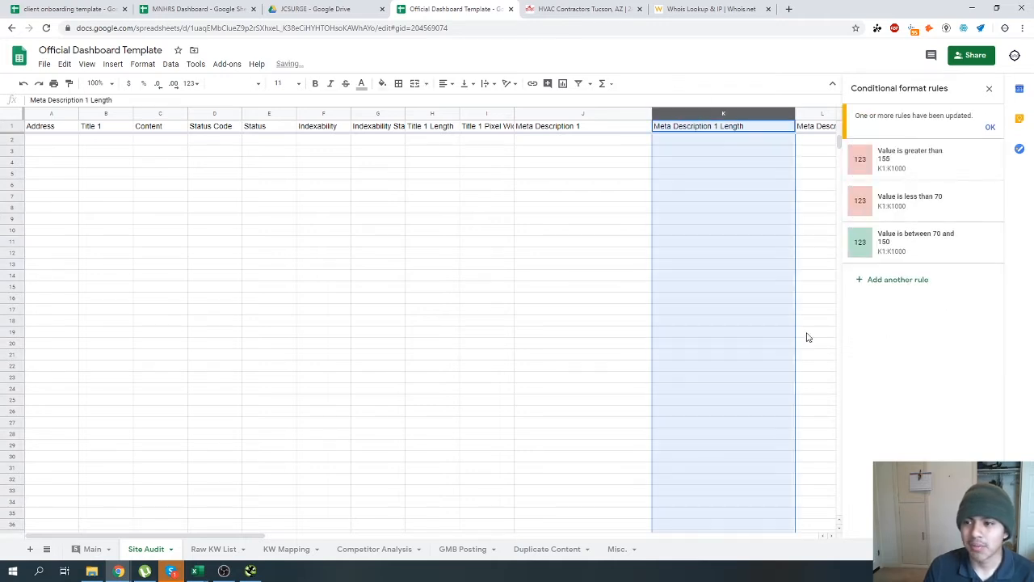
click(790, 335)
Enter the test values 32 in K3 and 120 in K4 of the Meta Description 1 Length column.
click(683, 149)
text(32)
key(Return)
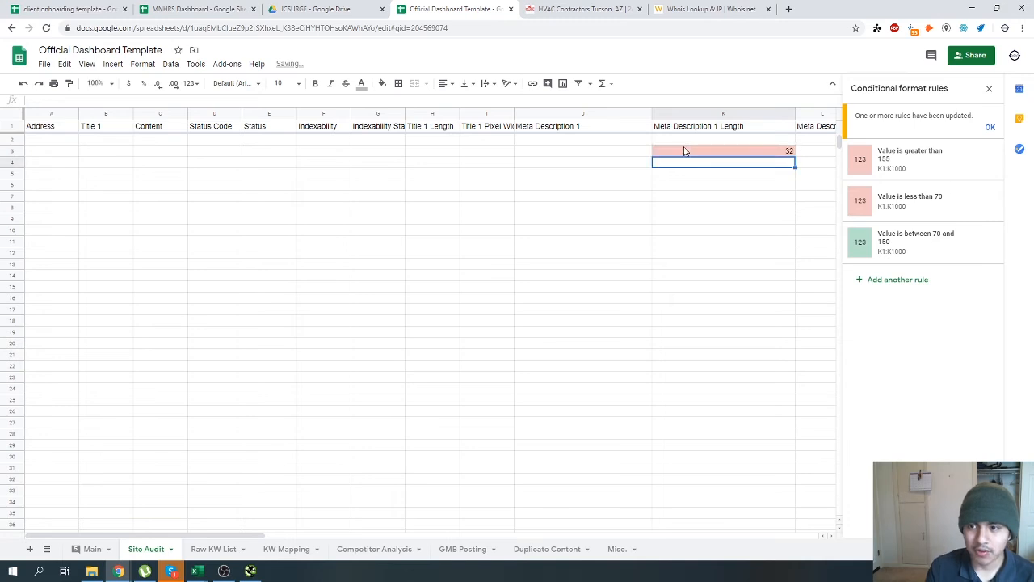
text(150)
key(Return)
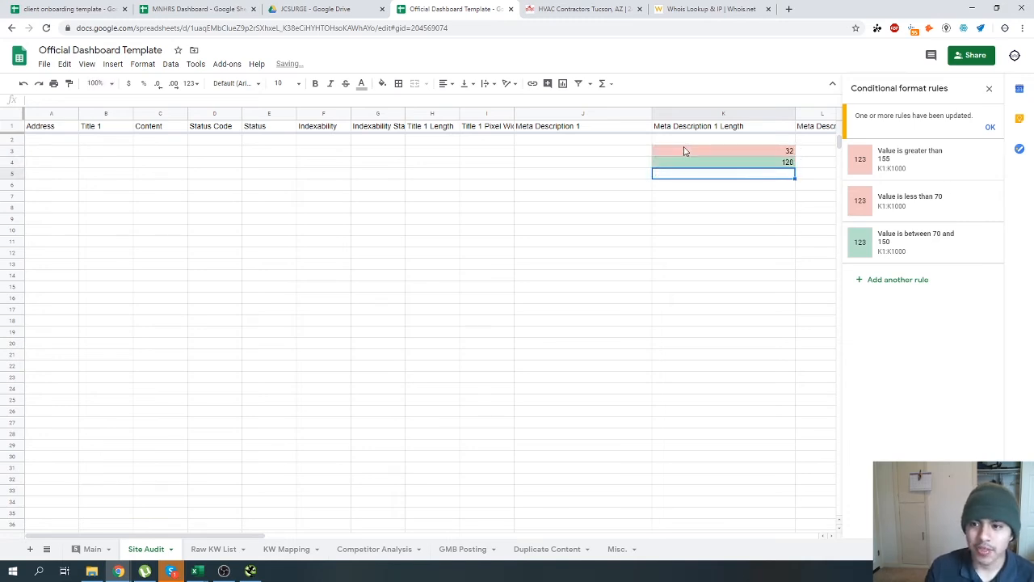
Undo the two test entries in the Meta Description 1 Length column.
key(ctrl+z)
key(ctrl+z)
key(Up)
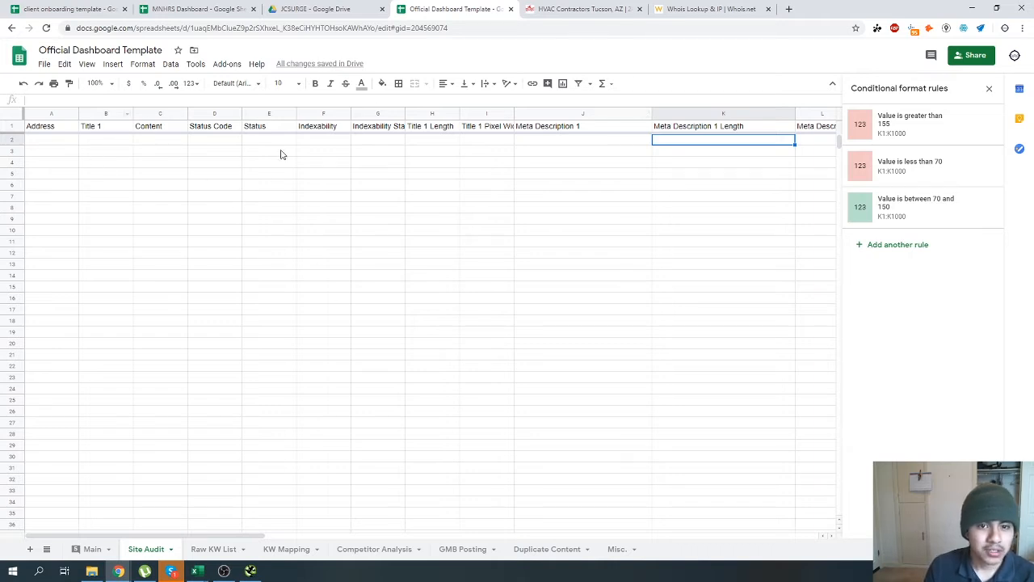
Start a conditional format rule for the whole Title 1 Length column and bring up Screaming Frog's Page Titles Over 60 Characters filter.
click(437, 113)
right_click(437, 115)
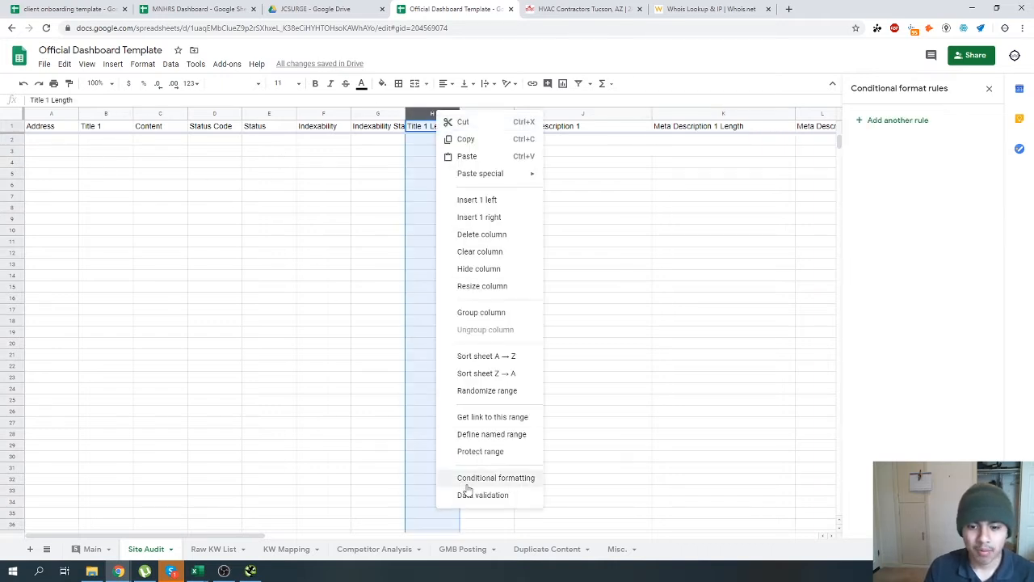
click(896, 122)
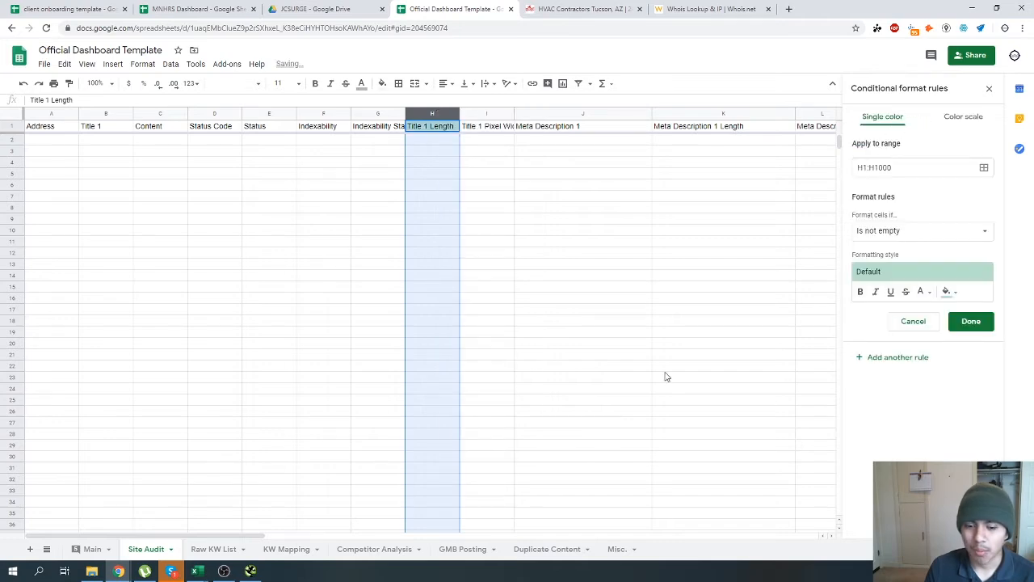
click(251, 570)
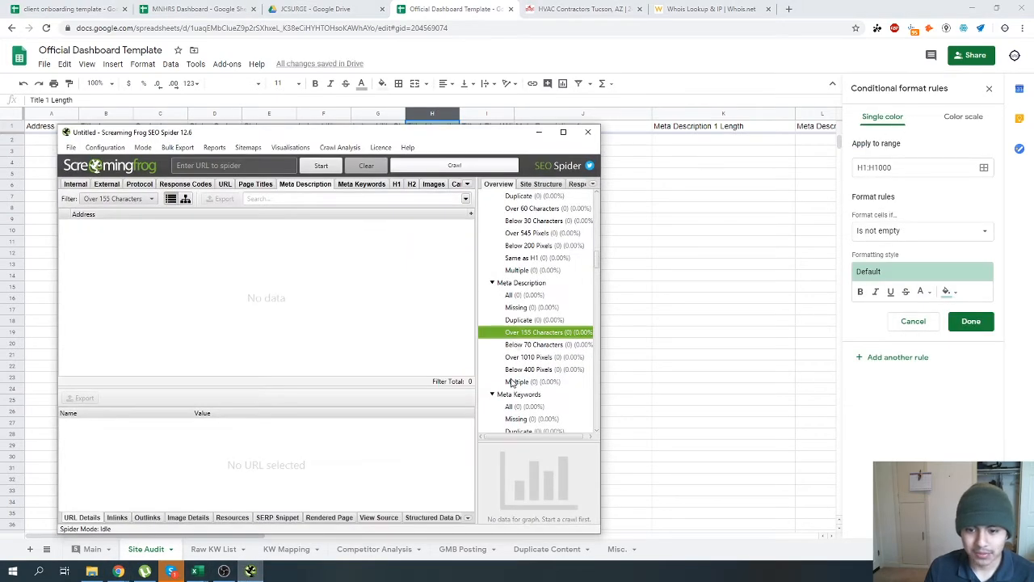
scroll(511, 382, up, 4)
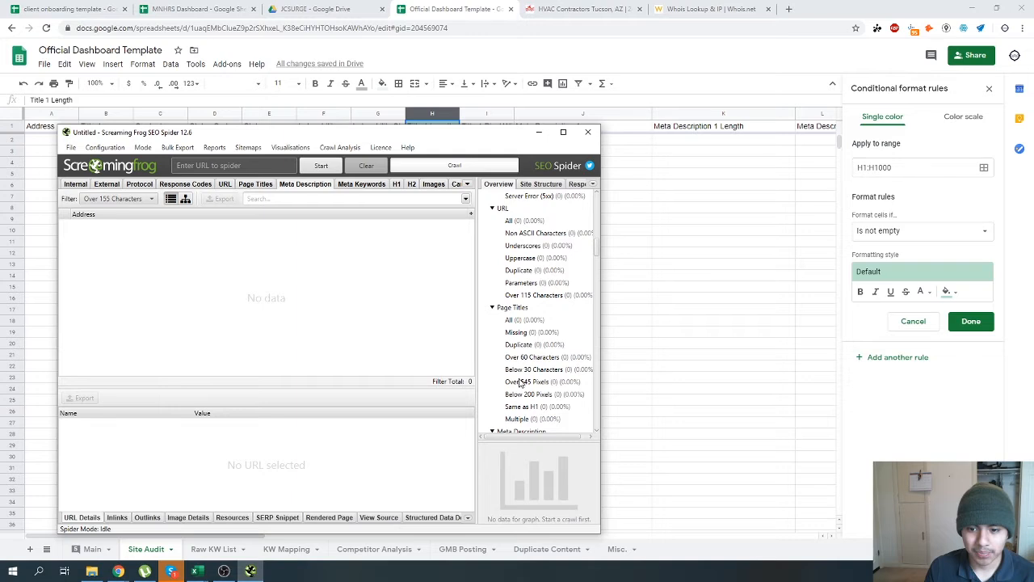
click(517, 357)
Set the H1:H1000 rule to shade values greater than 60 with the default light red style.
click(892, 231)
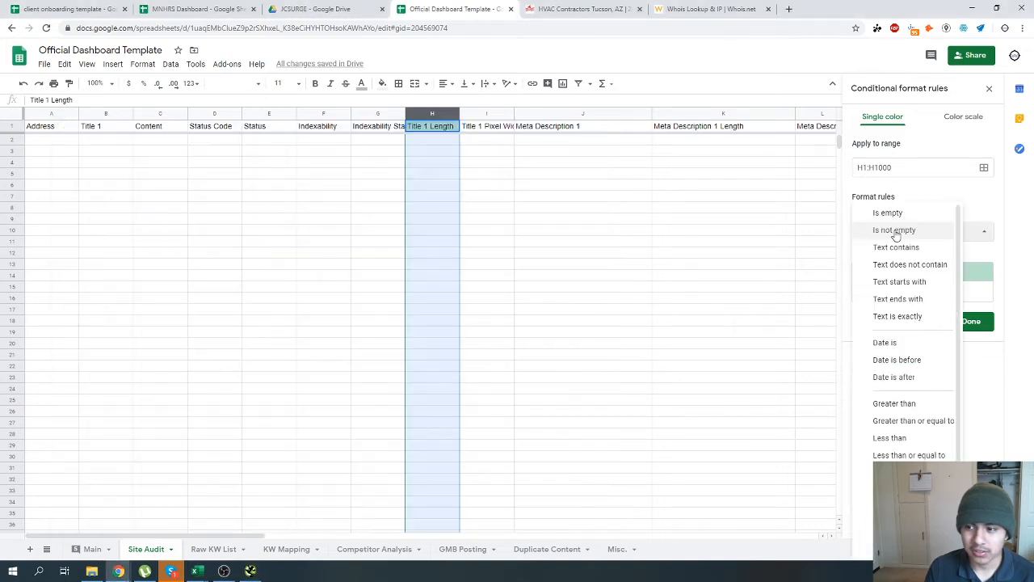
click(888, 404)
click(889, 256)
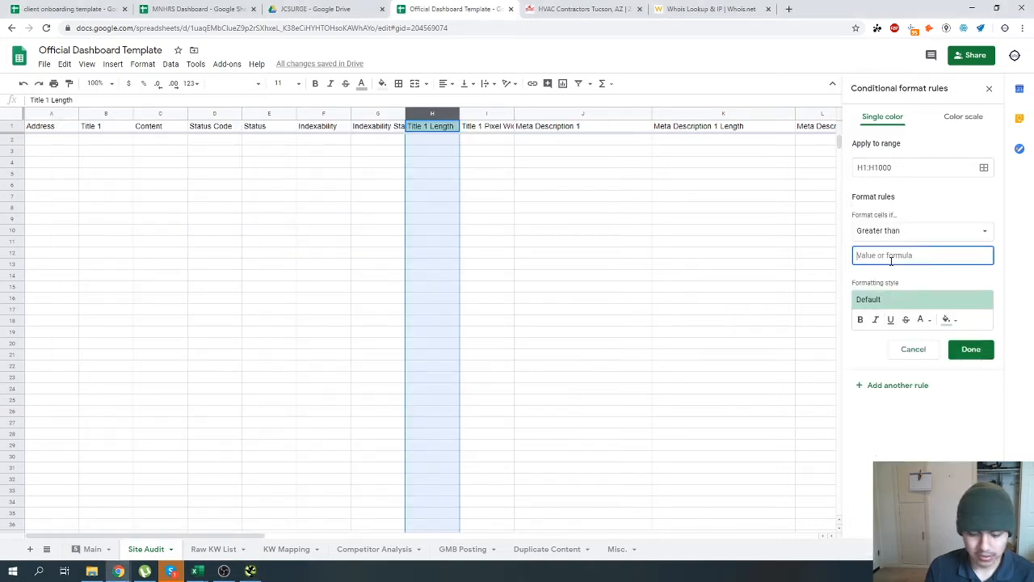
text(60)
click(953, 321)
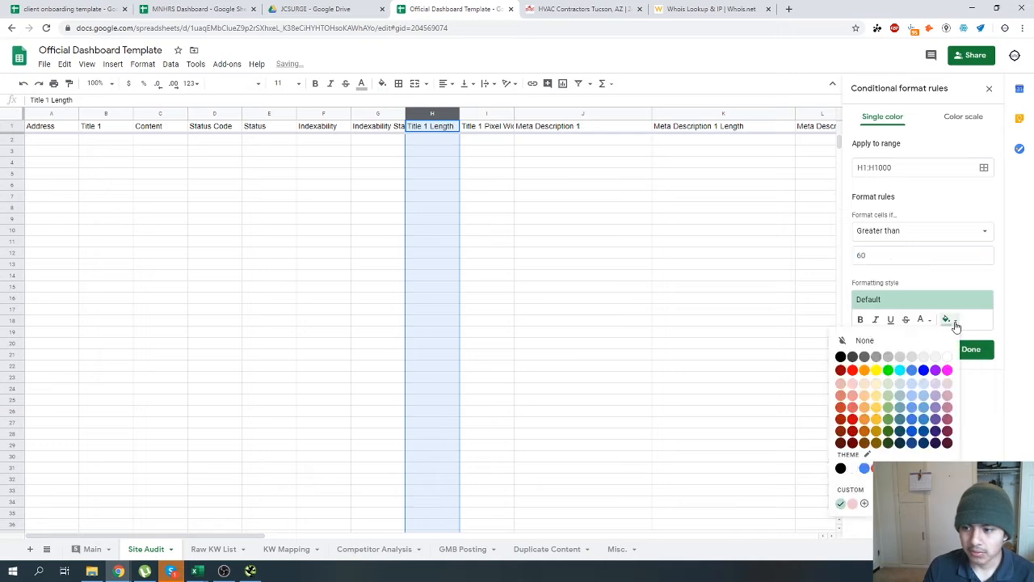
click(959, 300)
click(969, 328)
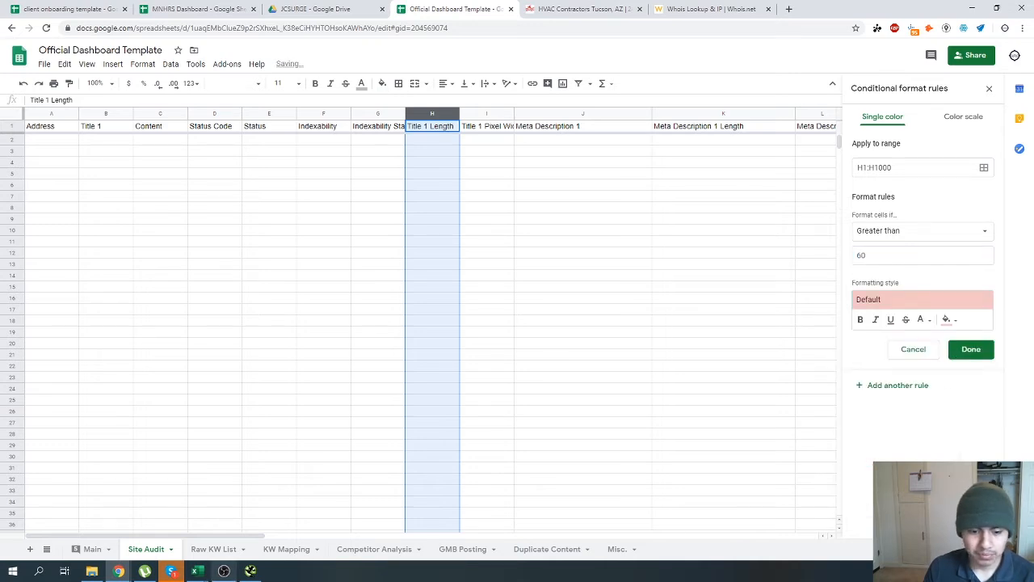
Check the page title limits in Screaming Frog and add a light red rule to H1:H1000 for values less than 30.
click(251, 571)
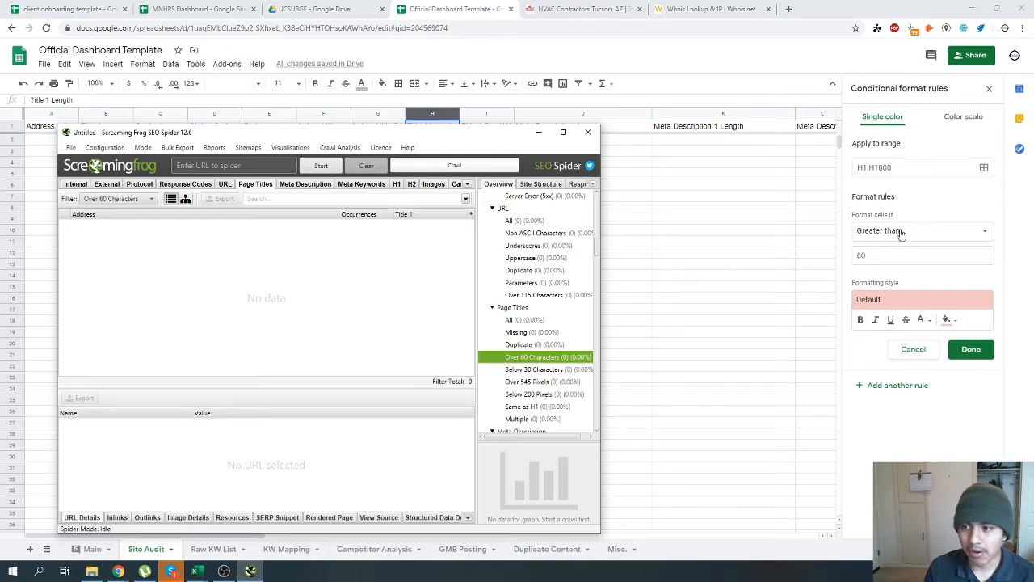
click(899, 392)
click(861, 387)
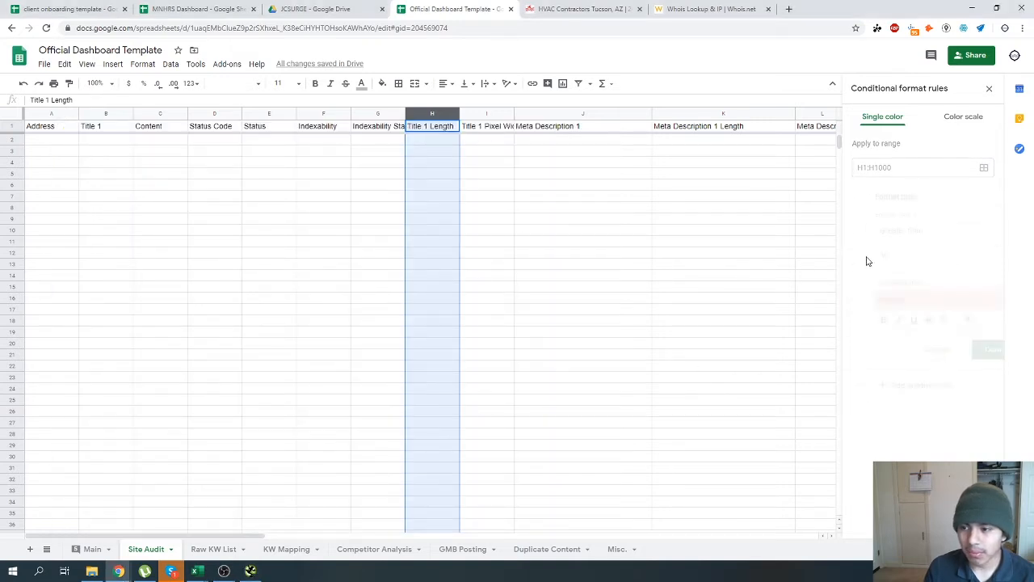
click(885, 230)
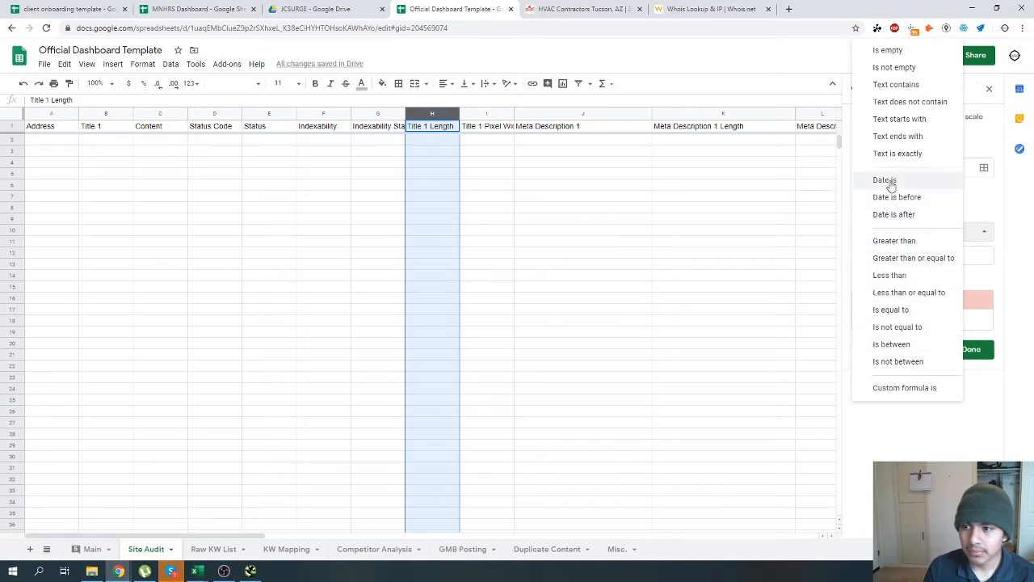
click(889, 275)
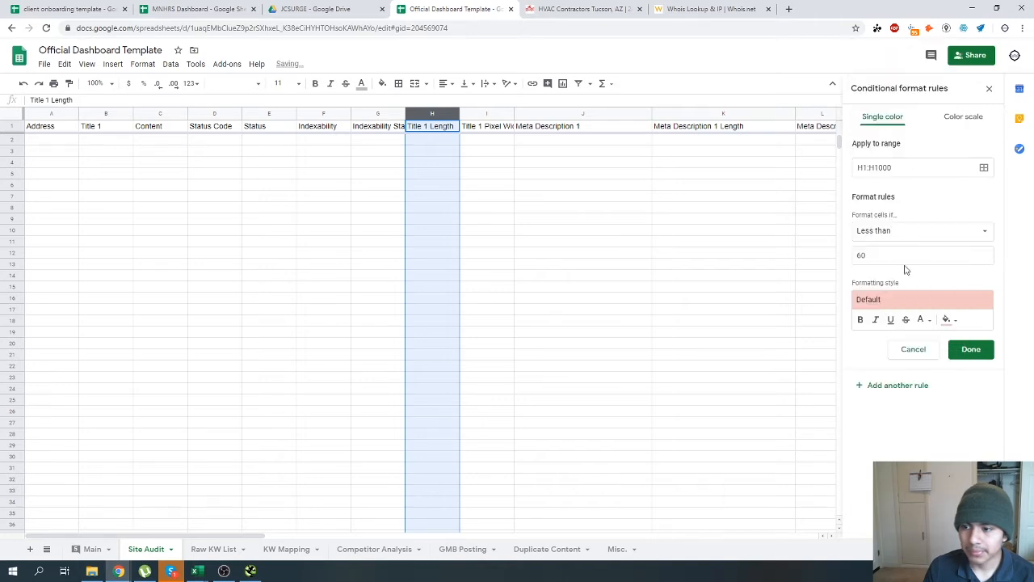
click(928, 249)
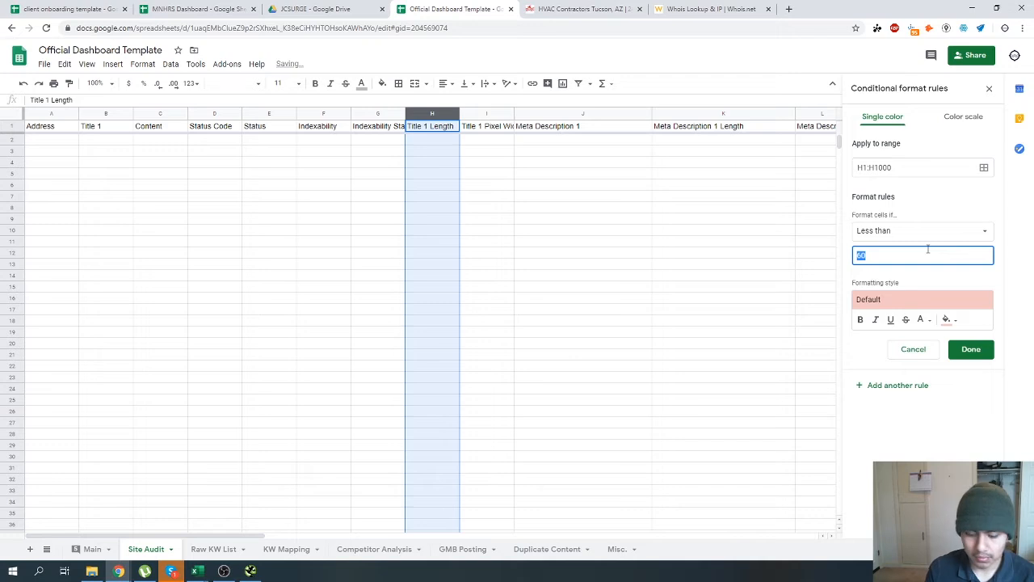
text(30)
click(969, 351)
Test the Title 1 Length rules by entering 22 in H2, and undo the entry.
click(420, 154)
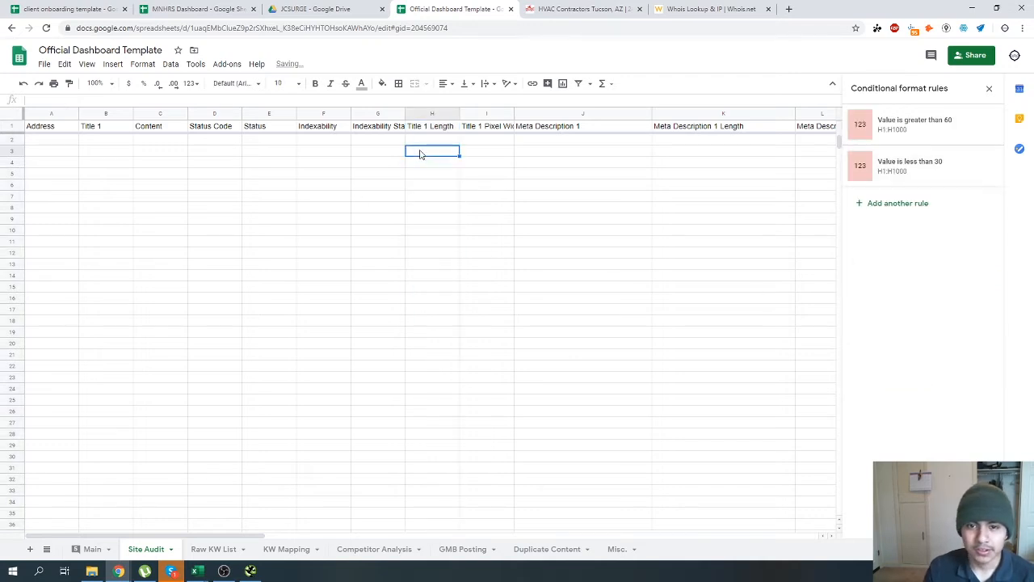
click(424, 141)
text(22)
key(Return)
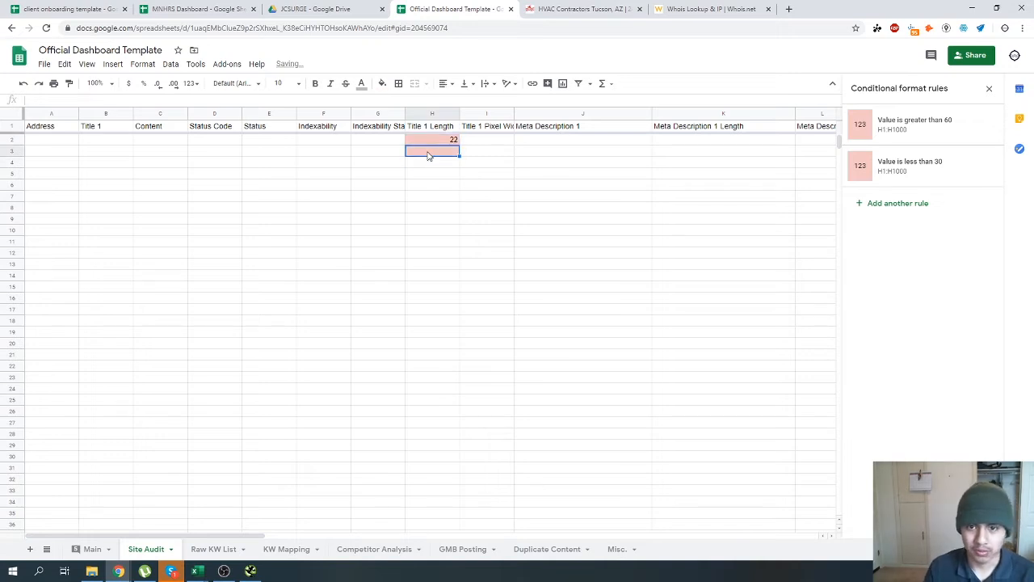
key(ctrl+z)
Add another rule to H2 that shades values between 30 and 60 with the default green style.
click(905, 204)
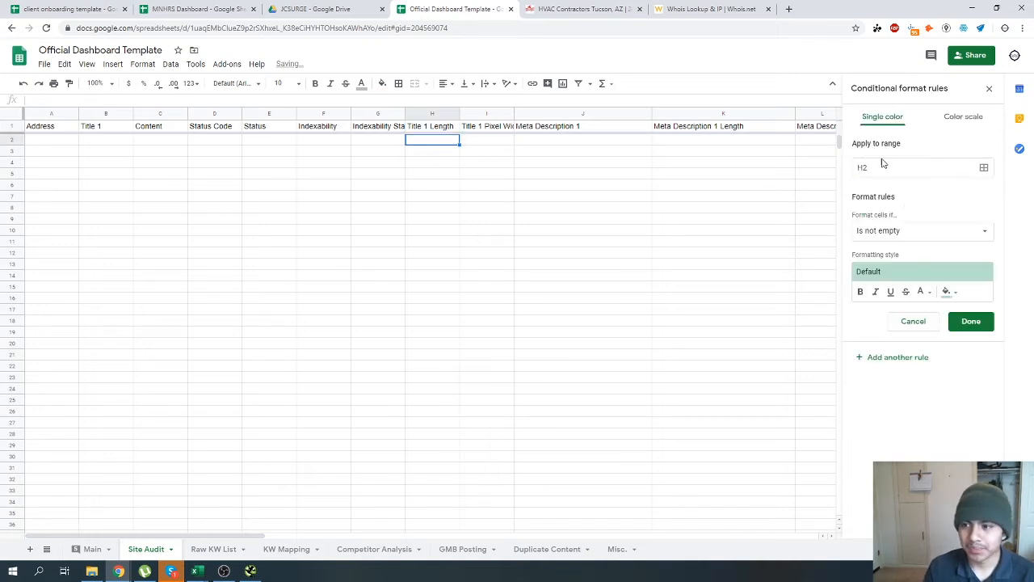
click(900, 233)
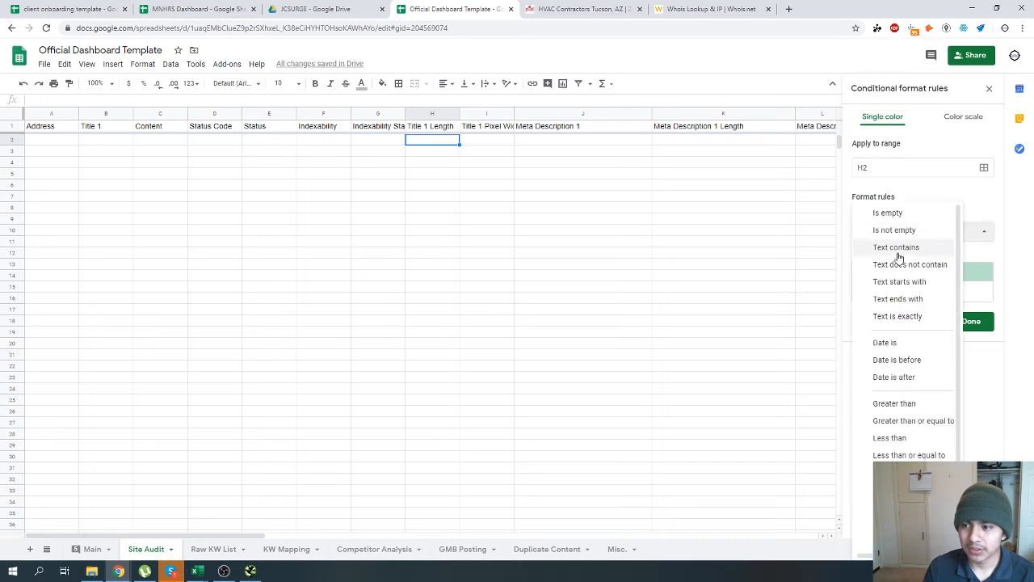
click(889, 404)
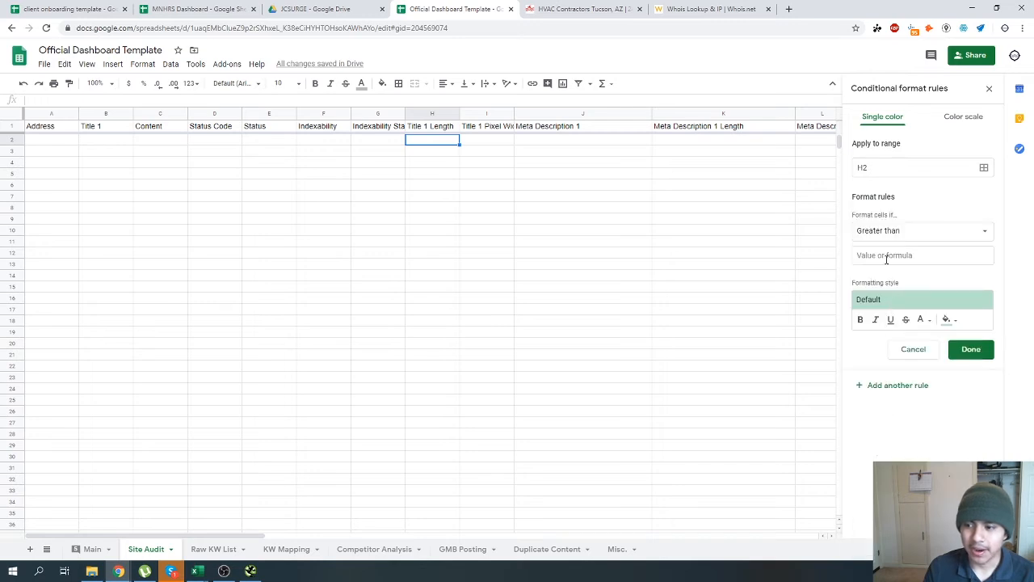
click(881, 231)
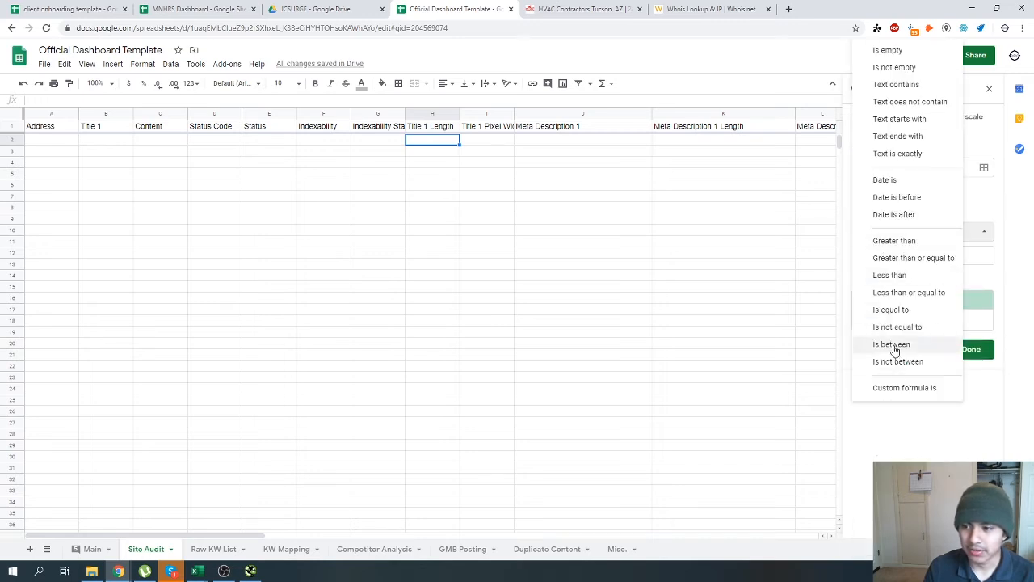
click(894, 348)
click(890, 254)
text(30)
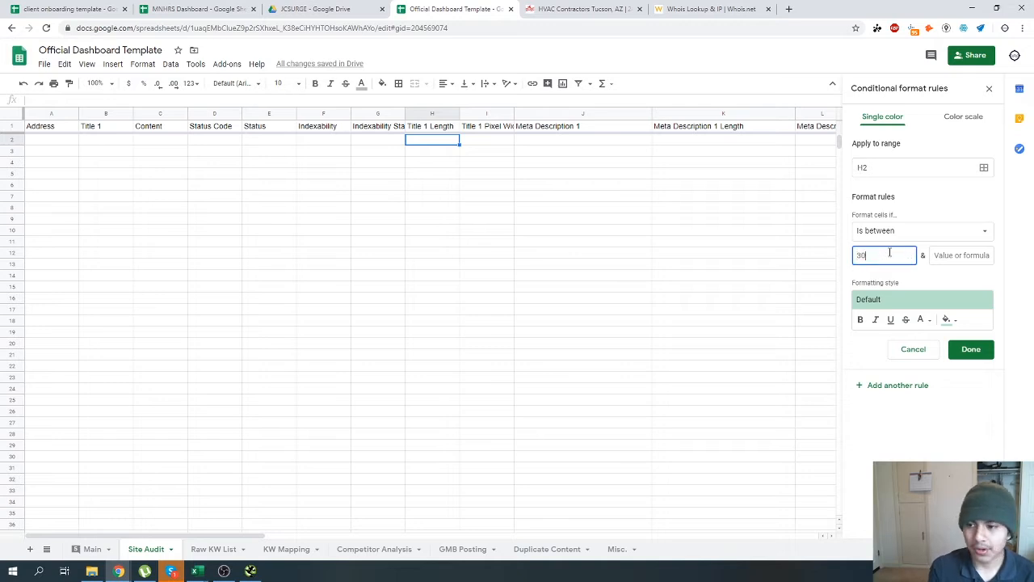
key(Tab)
text(6)
click(958, 348)
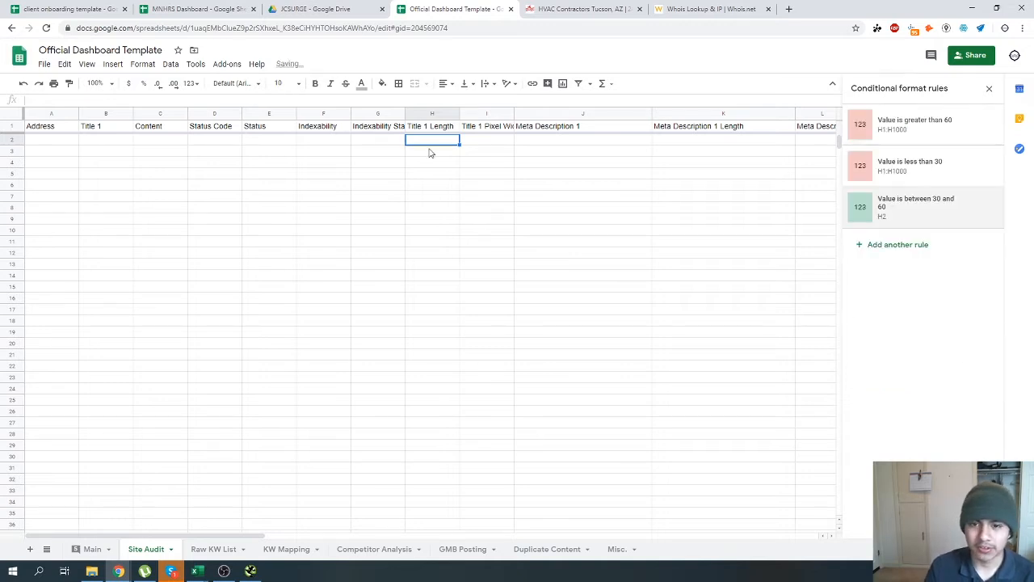
Test the between 30 and 60 rule by entering 55 in H2, and undo the entry.
text(55)
click(432, 221)
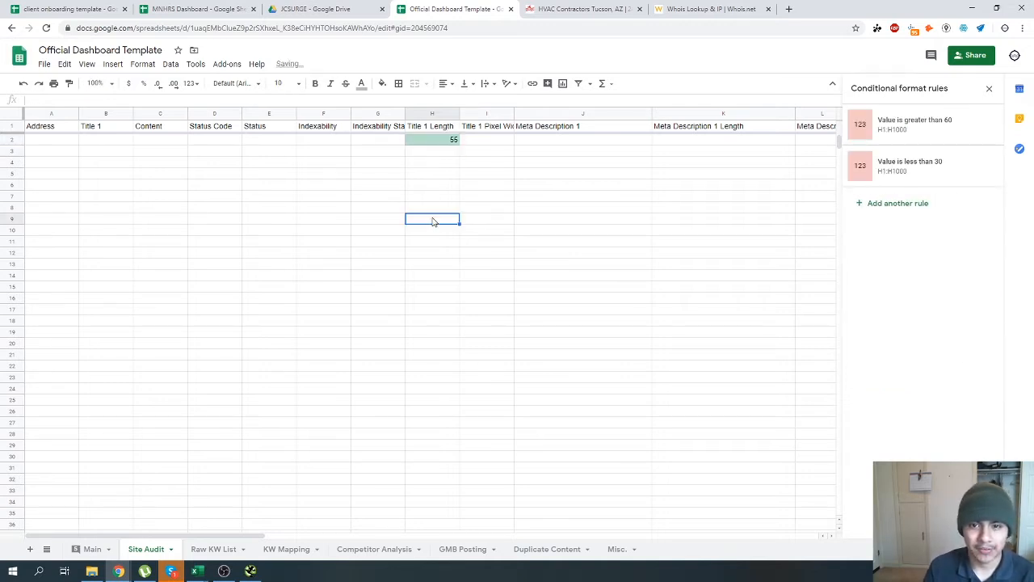
key(ctrl+z)
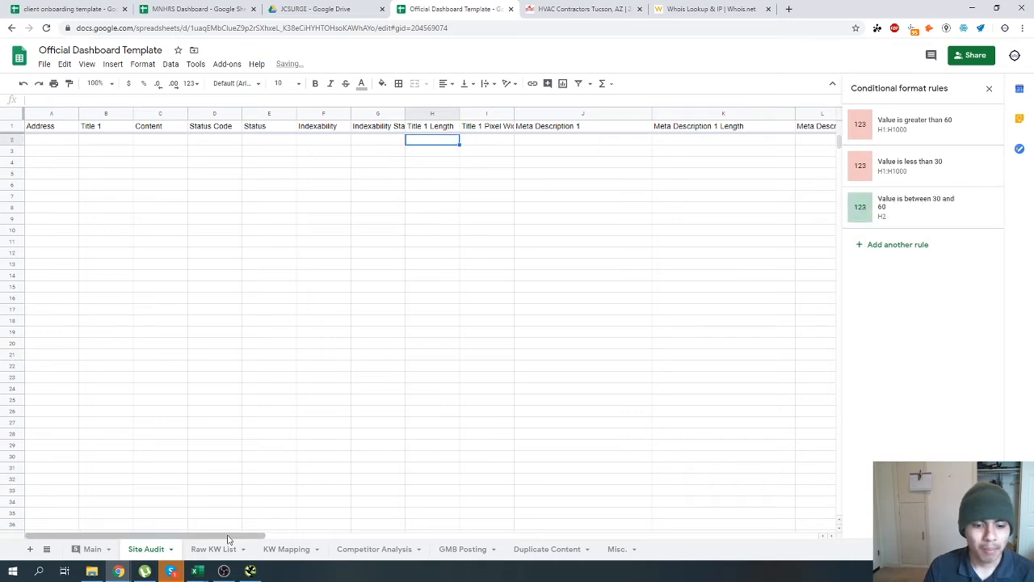
Locate the Word Count column by searching the sheet for "count" and start a conditional format rule for the whole column.
drag(228, 539, 129, 479)
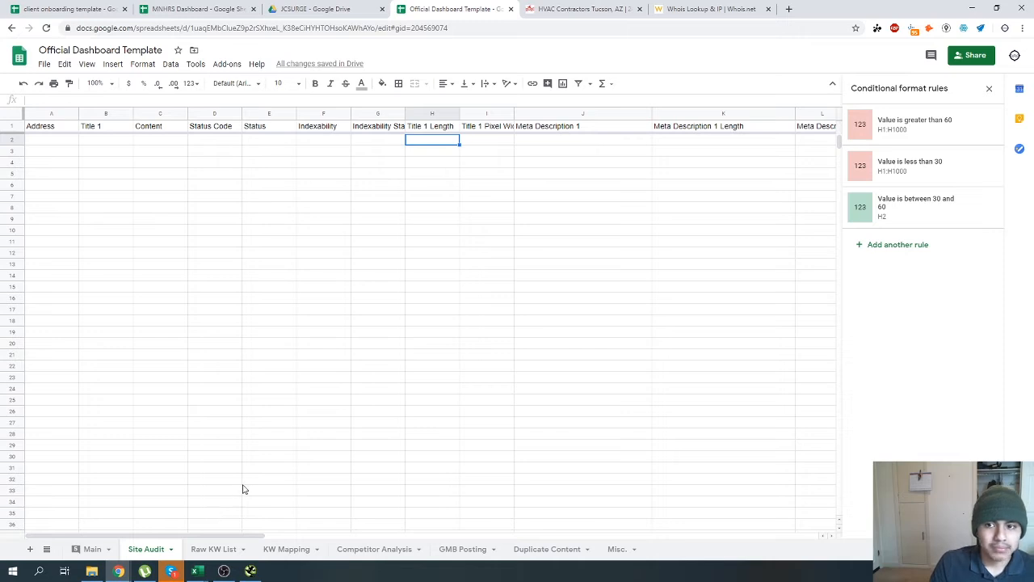
drag(193, 537, 547, 492)
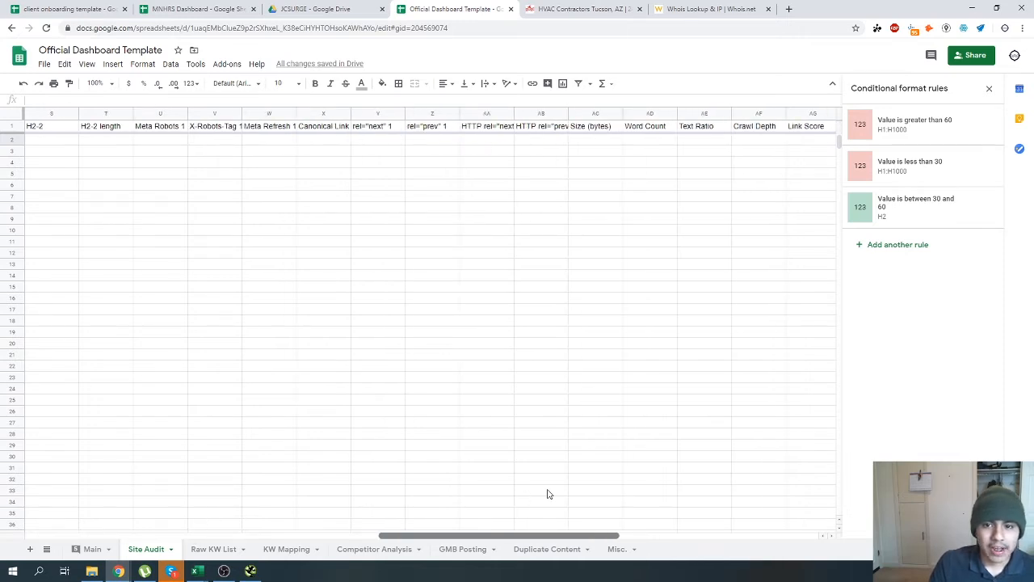
key(ctrl+f)
text(count)
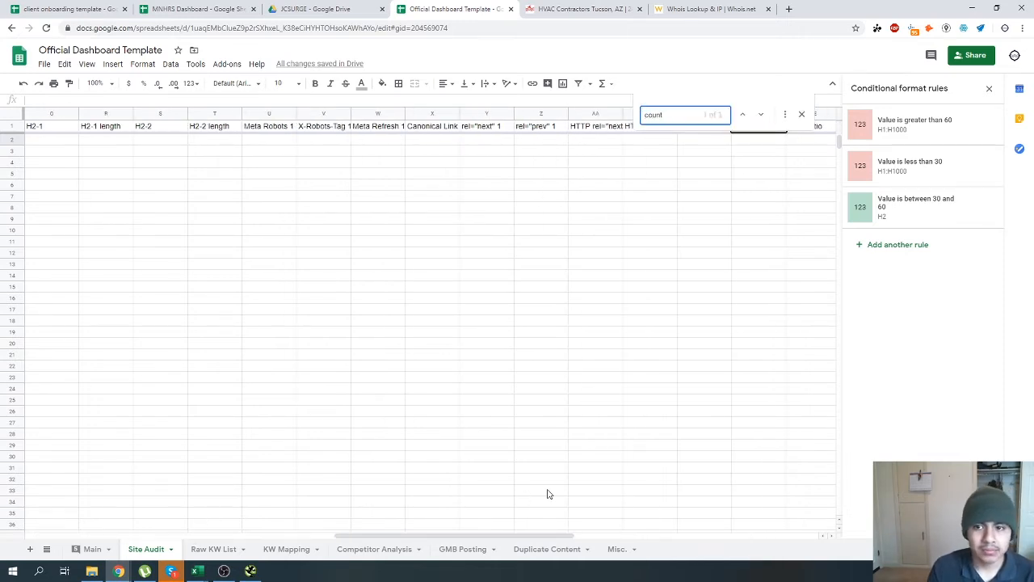
key(Escape)
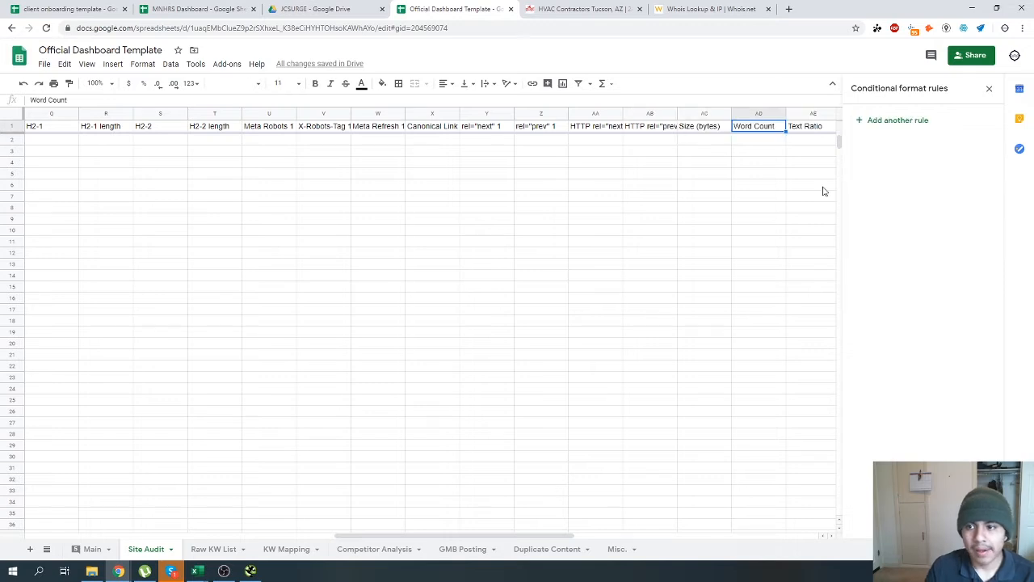
click(764, 112)
click(895, 121)
Set the AD1:AD1000 rule to fill values greater than 900 with bright green and save it.
click(889, 239)
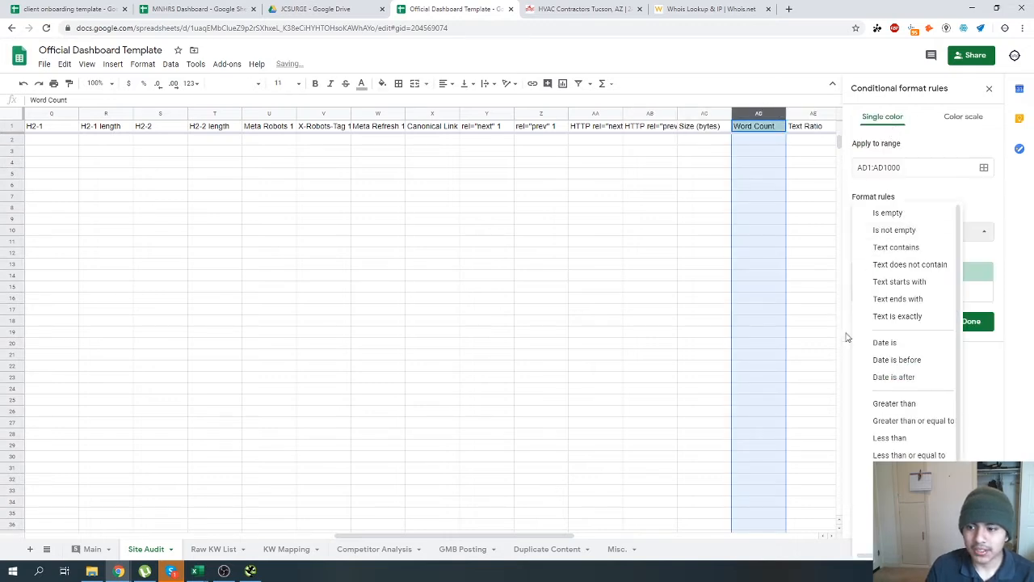
click(891, 403)
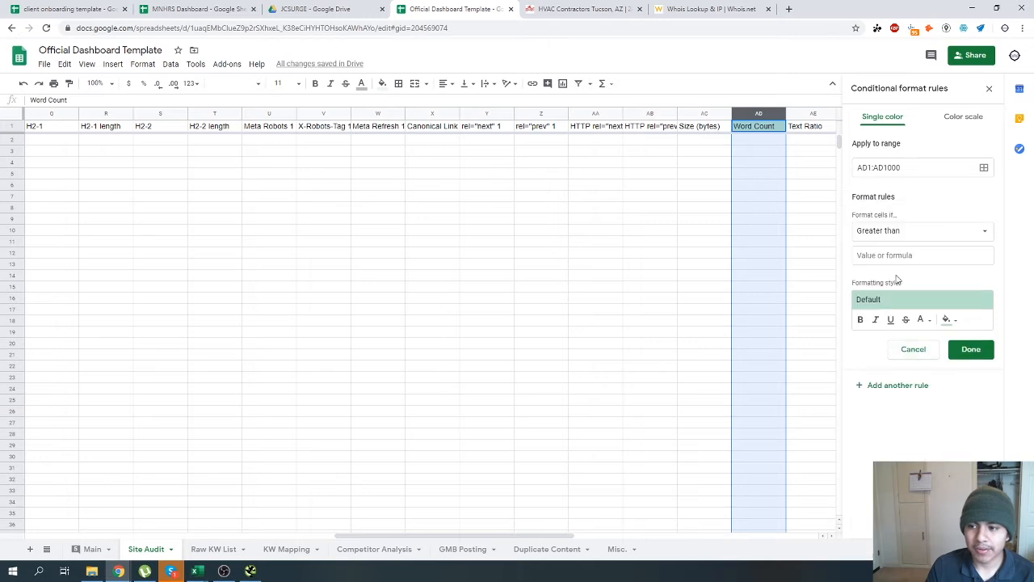
click(895, 257)
text(900)
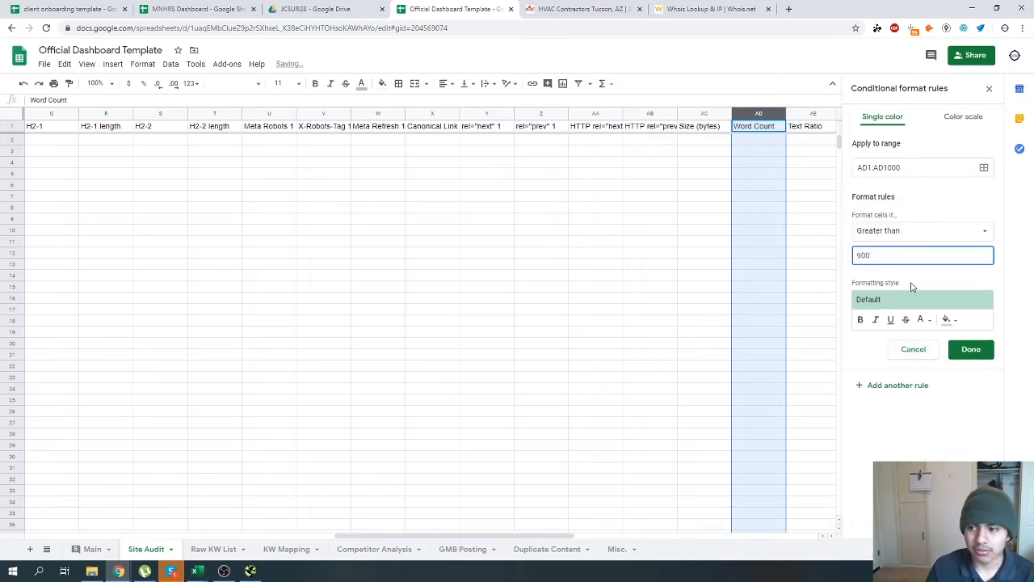
key(BackSpace)
key(BackSpace)
key(BackSpace)
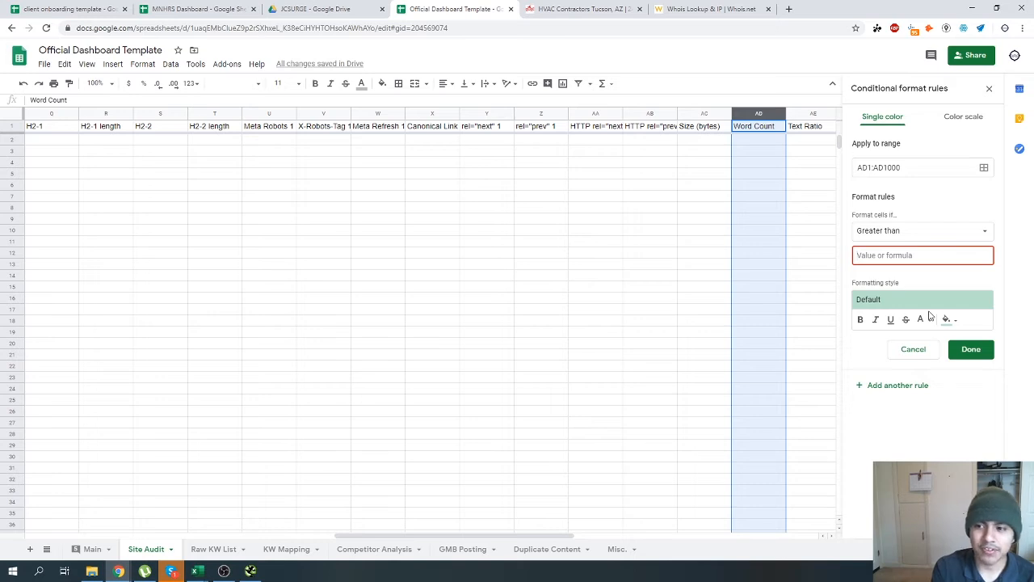
text(900)
click(947, 319)
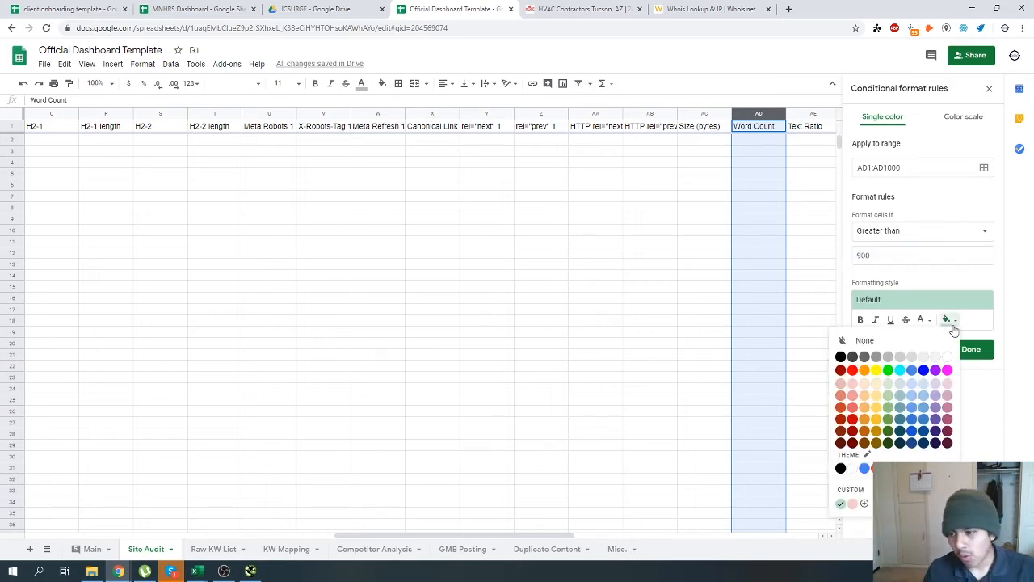
click(888, 370)
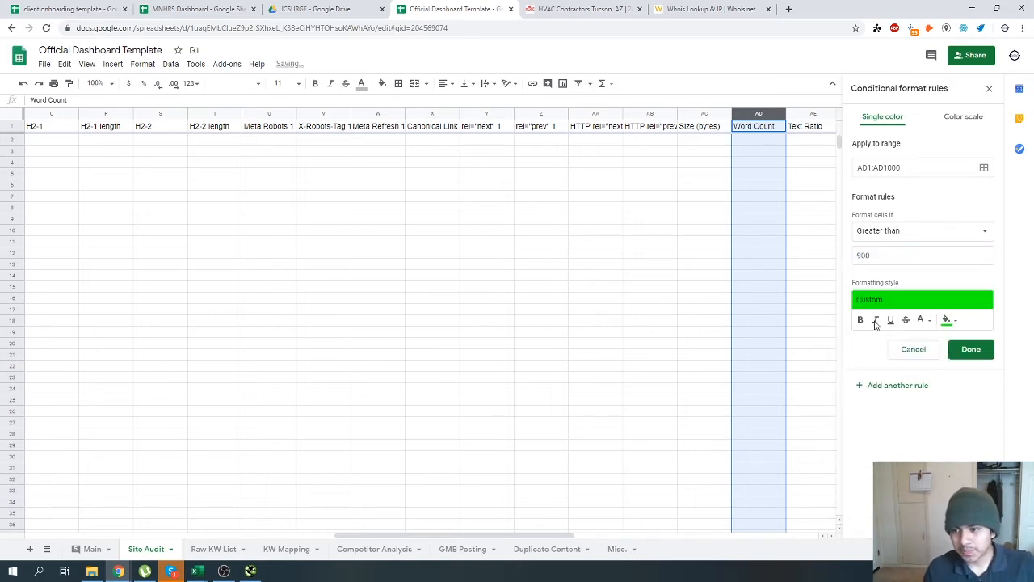
click(973, 352)
Add a second rule to AD1:AD1000 that shades values between 700 and 900 with the default green style.
click(895, 165)
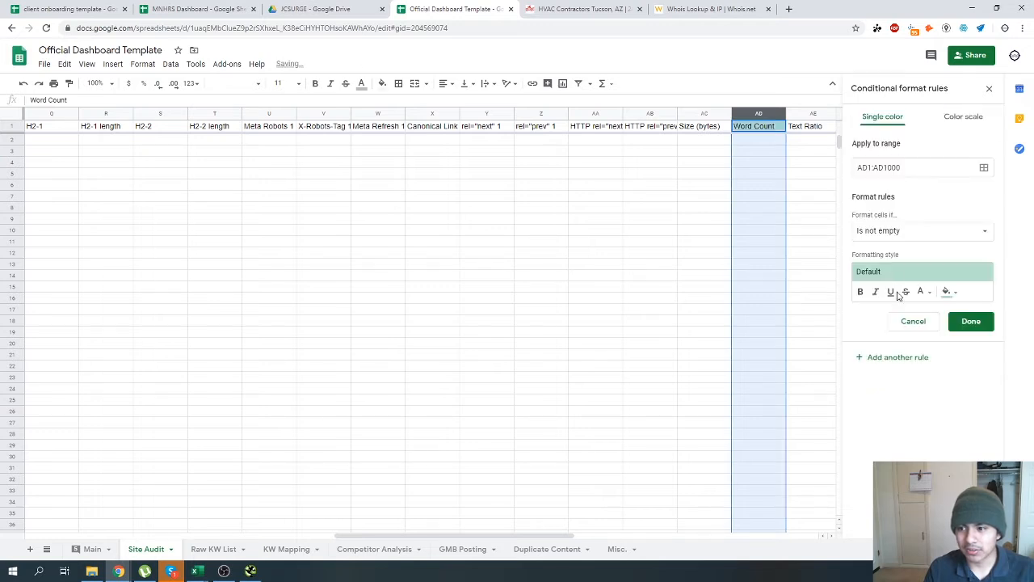
click(874, 236)
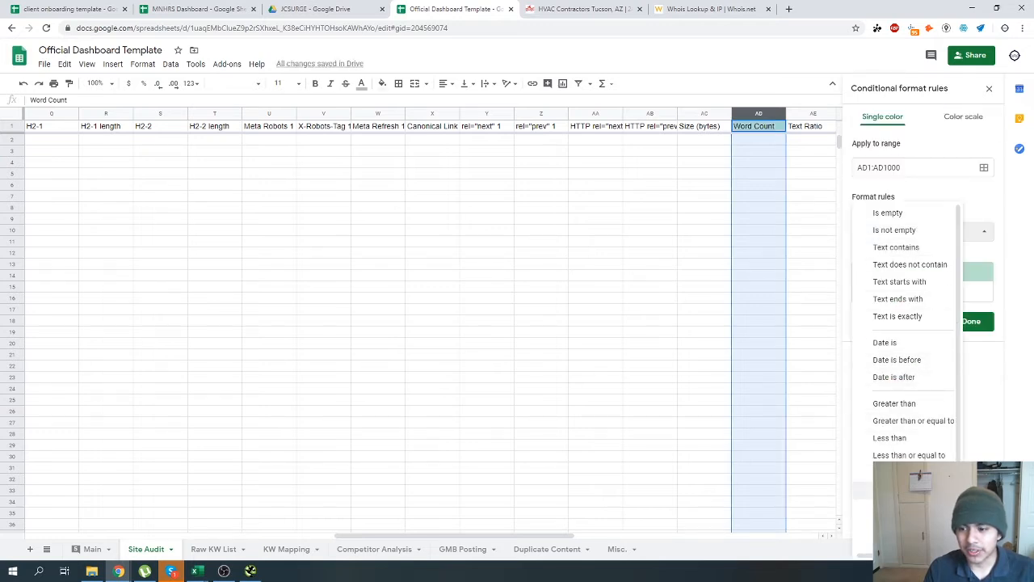
click(861, 507)
click(871, 257)
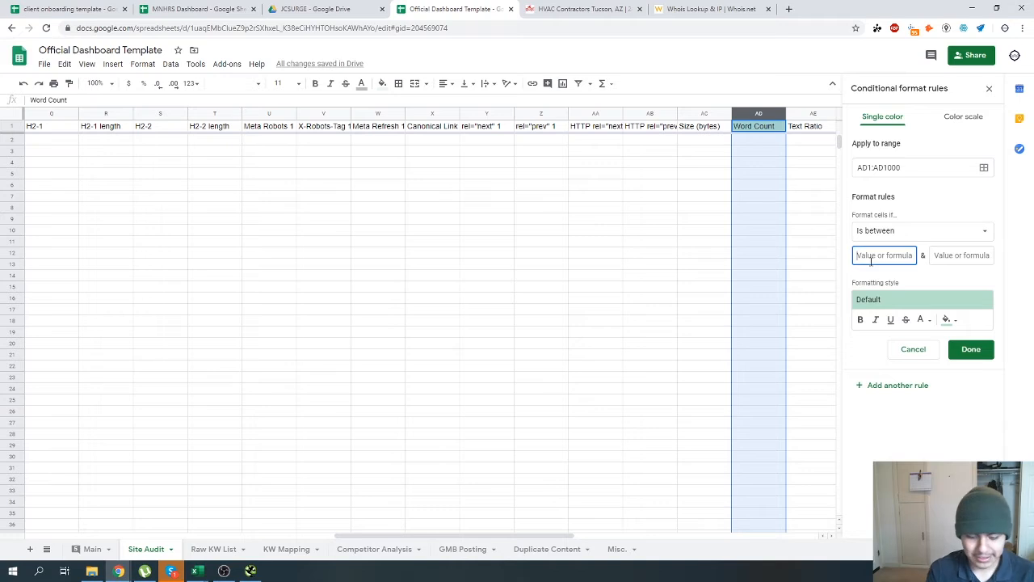
text(700)
key(Tab)
text(900)
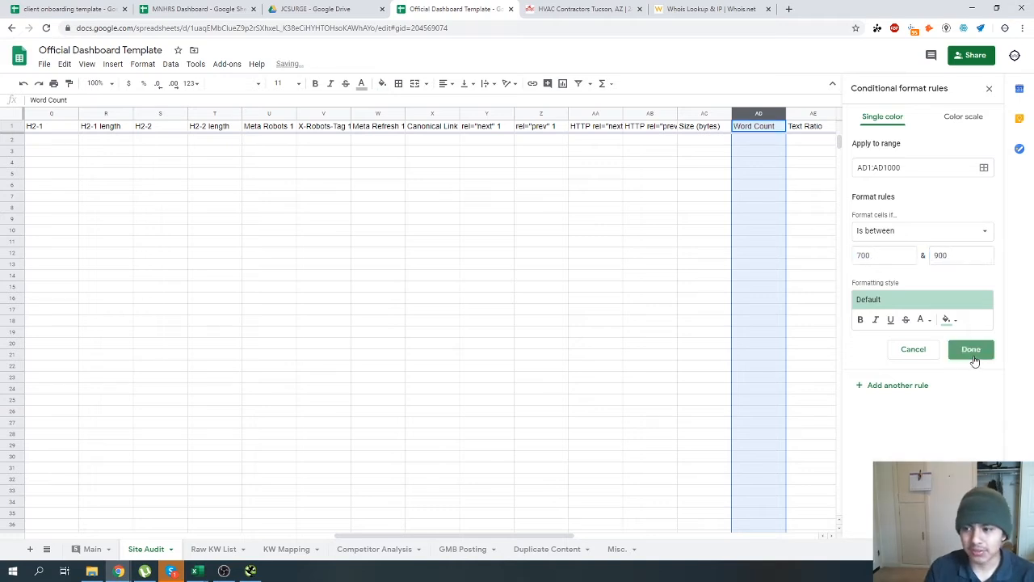
click(972, 350)
Add a third rule to AD1:AD1000 that shades values less than 700 with the default light red style.
click(879, 205)
click(891, 232)
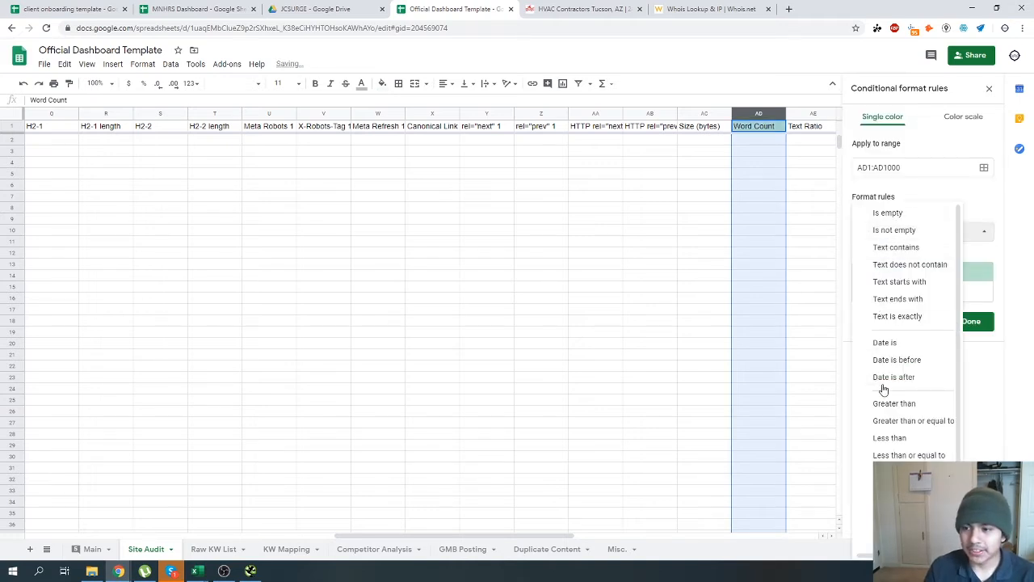
click(890, 438)
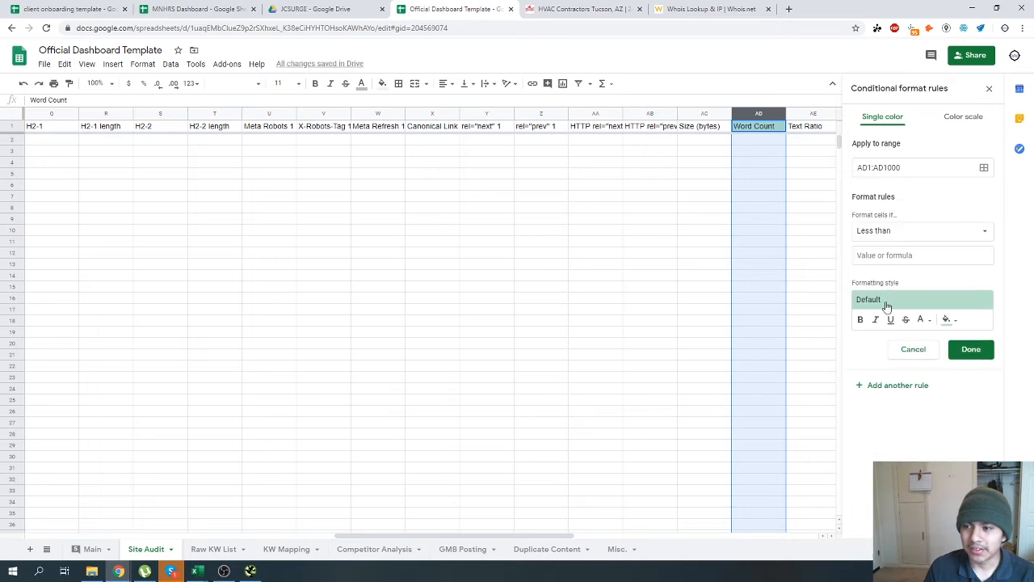
click(872, 257)
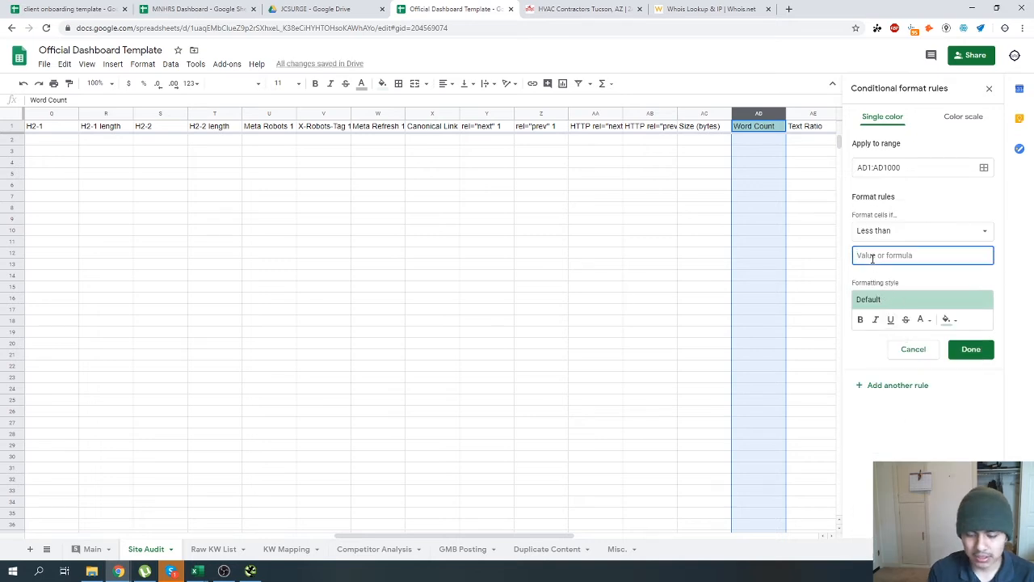
text(700)
click(947, 319)
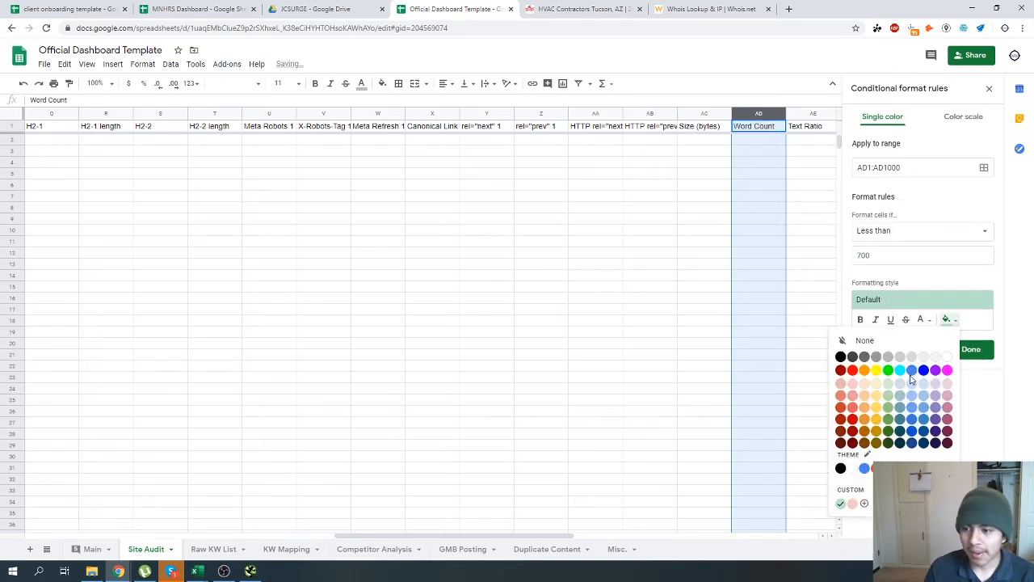
click(921, 320)
click(925, 299)
click(969, 328)
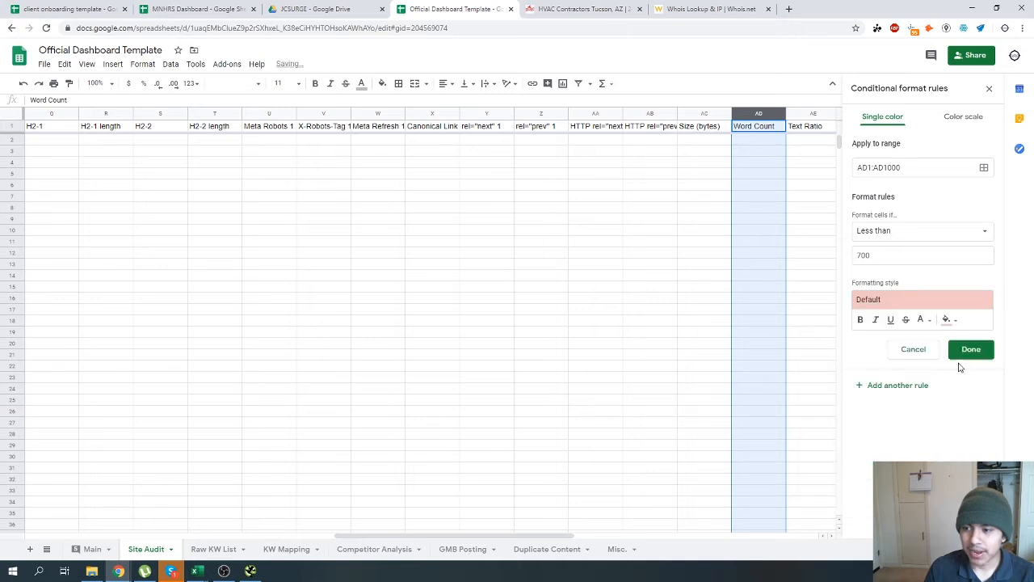
click(971, 349)
Test the Word Count rules by entering 822 in AD2 and 400 in AD3, and clear both cells.
click(755, 217)
click(745, 142)
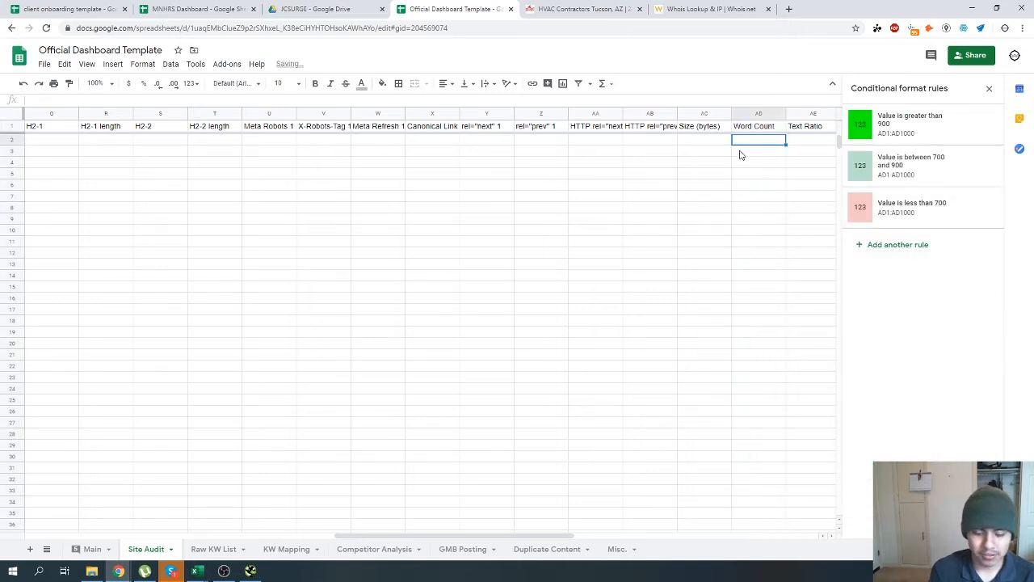
text(822)
key(Return)
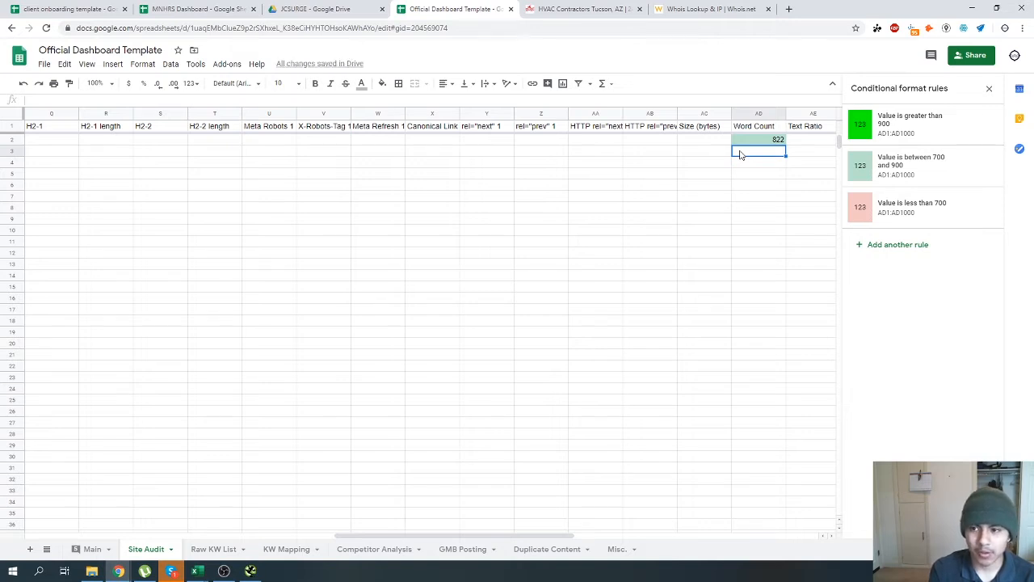
text(400)
key(Return)
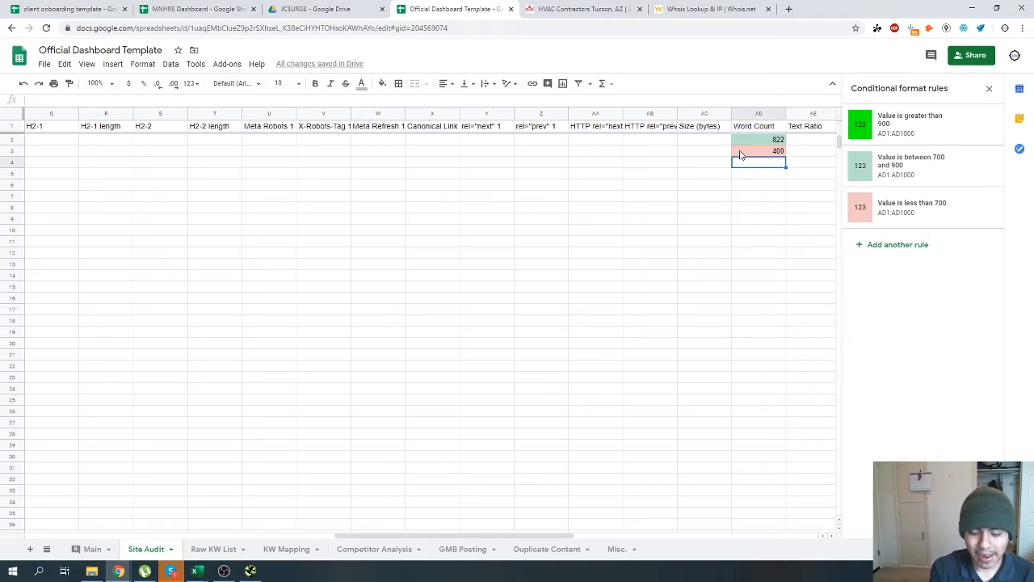
click(739, 154)
key(Delete)
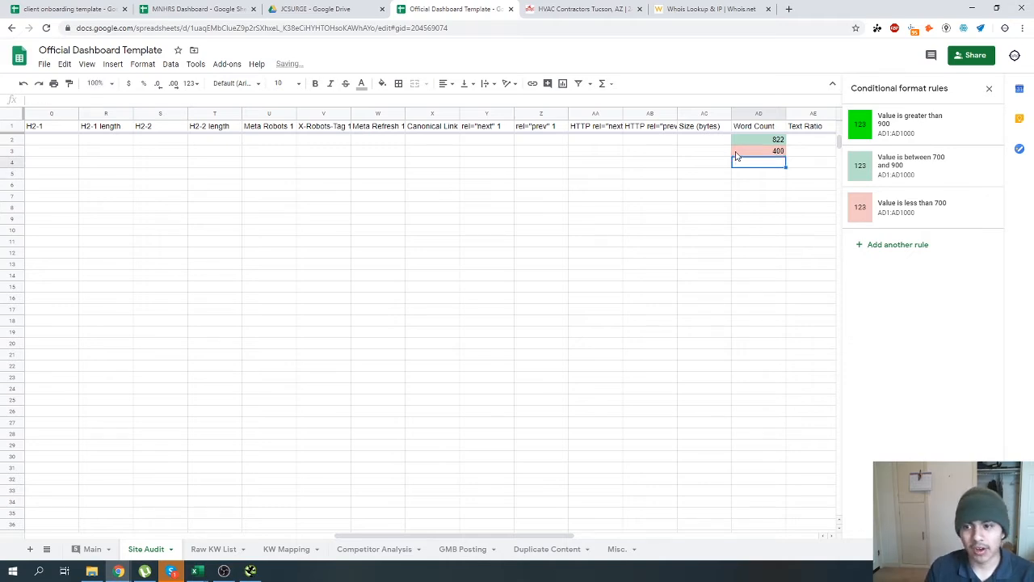
key(Up)
key(Delete)
click(916, 204)
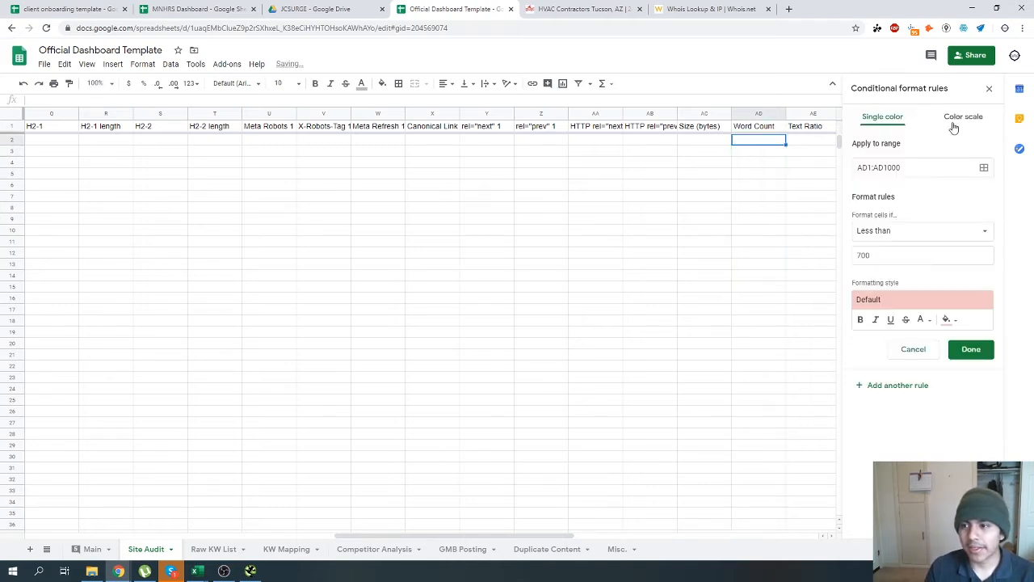
click(988, 89)
click(759, 113)
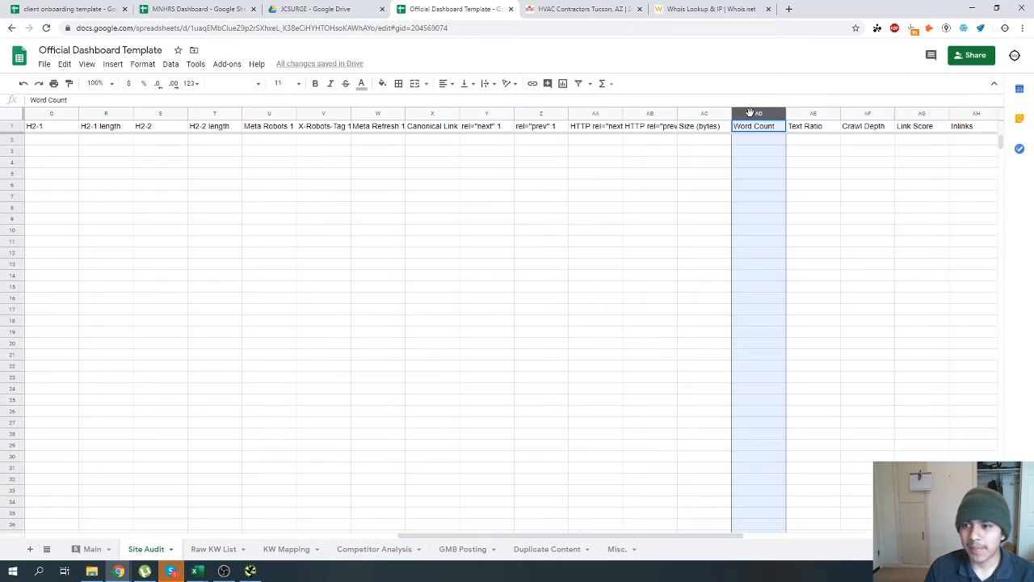
right_click(759, 112)
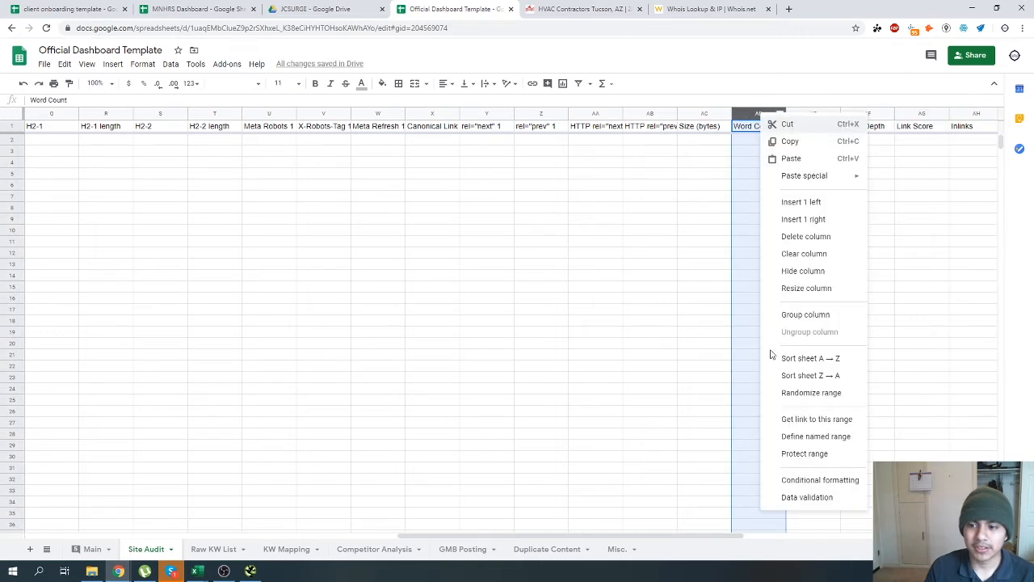
click(792, 480)
click(916, 136)
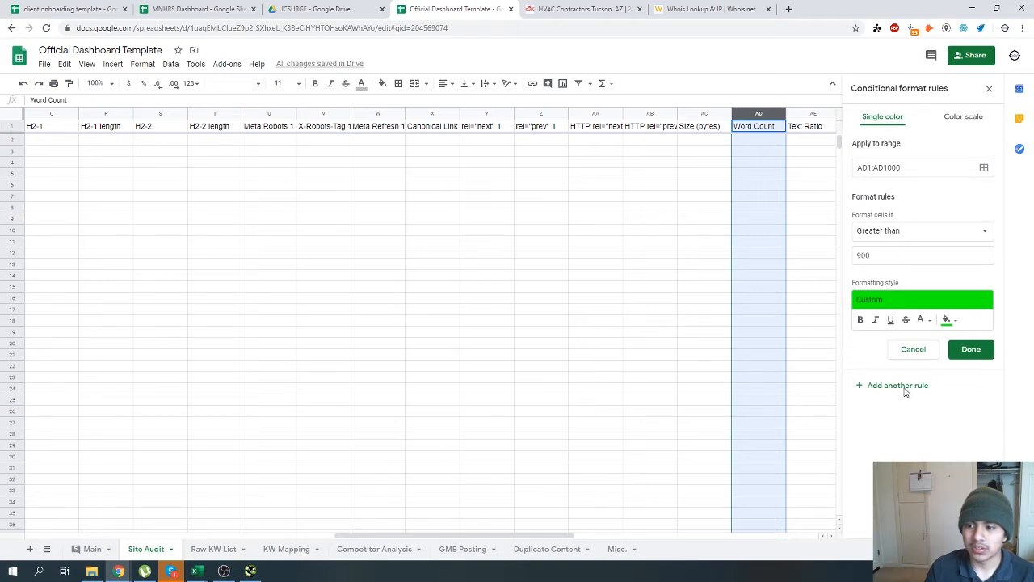
click(912, 349)
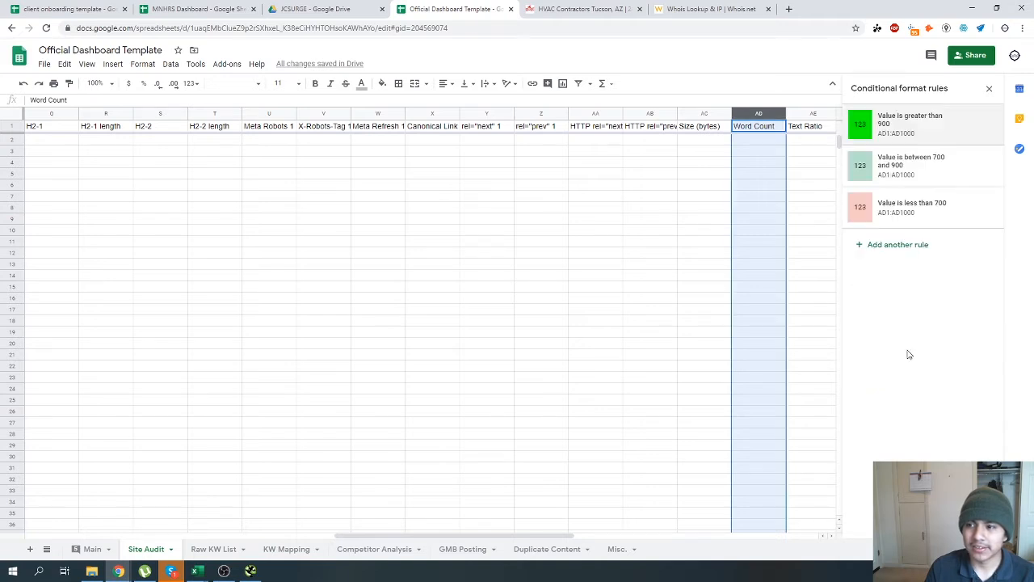
Set the threshold of the Word Count column's less than rule to 600 and save it.
click(885, 212)
click(862, 257)
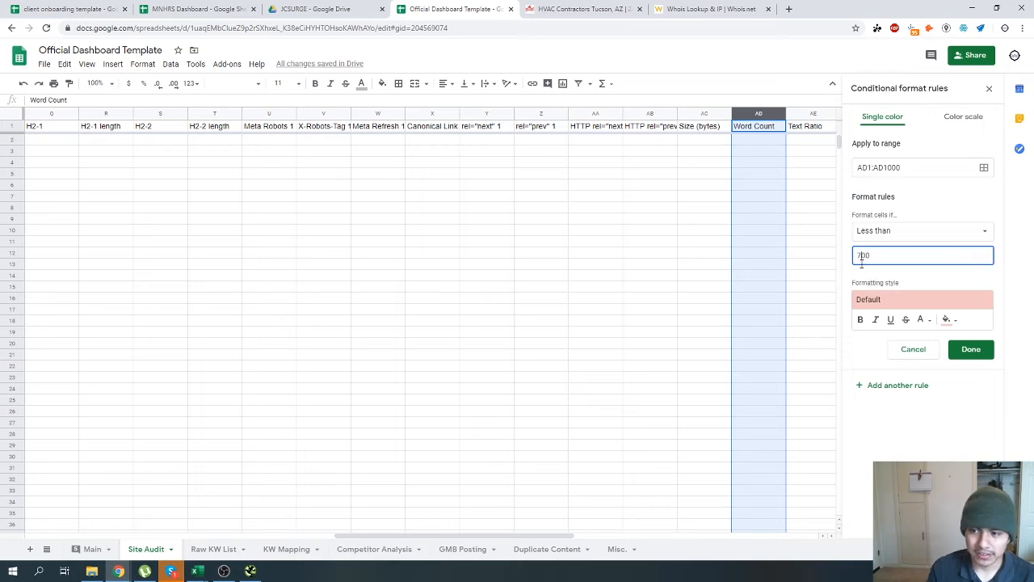
key(BackSpace)
text(6)
click(971, 349)
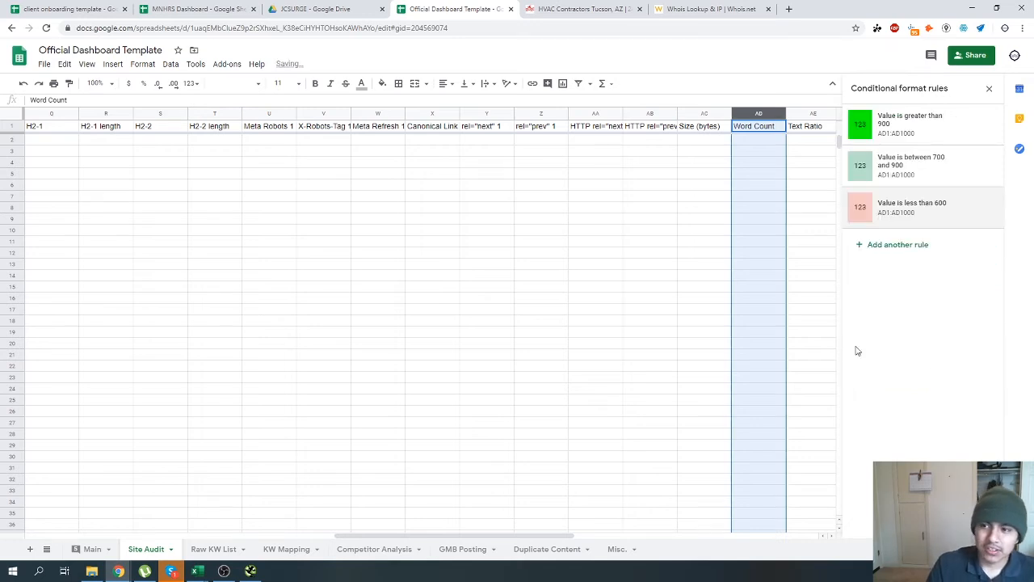
Set the lower limit of the Word Count column's is between rule to 600 and save it.
click(867, 182)
drag(862, 255, 774, 274)
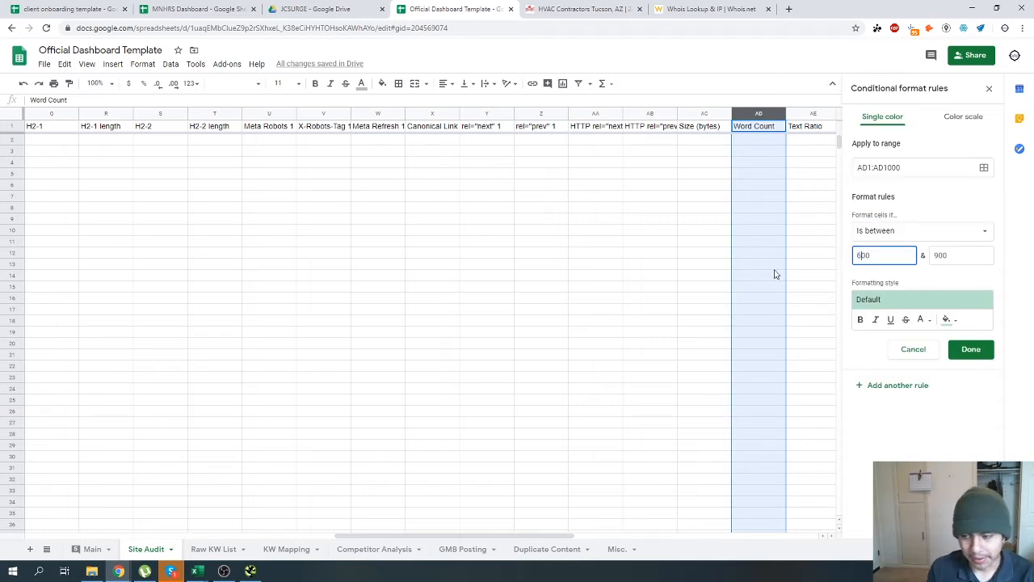
click(957, 350)
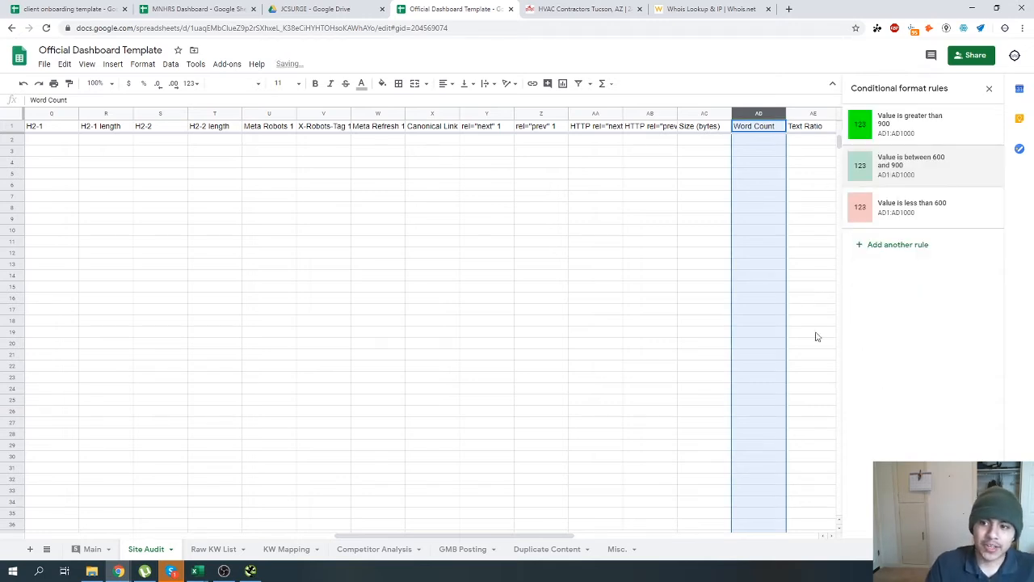
click(760, 289)
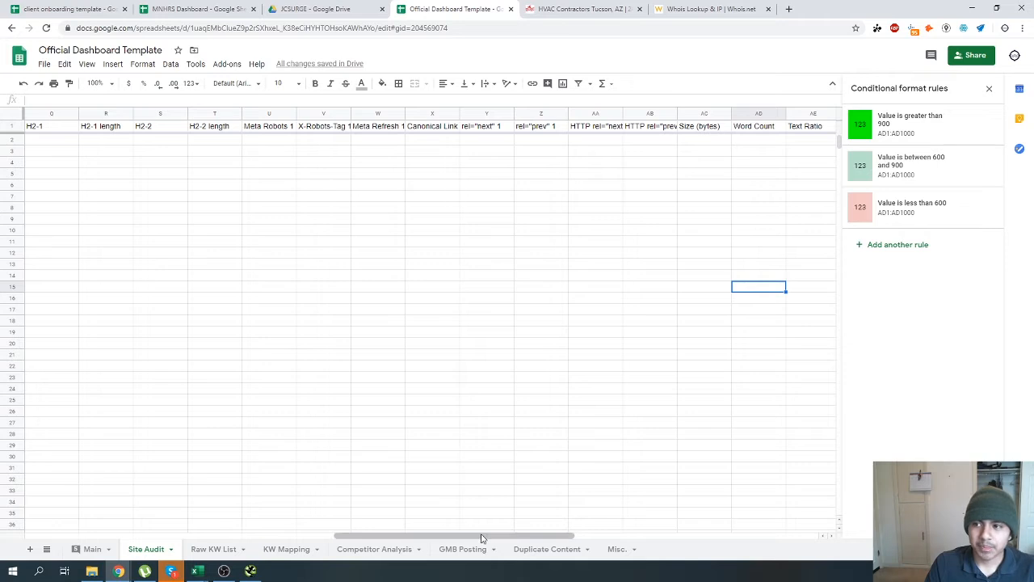
drag(480, 534, 161, 478)
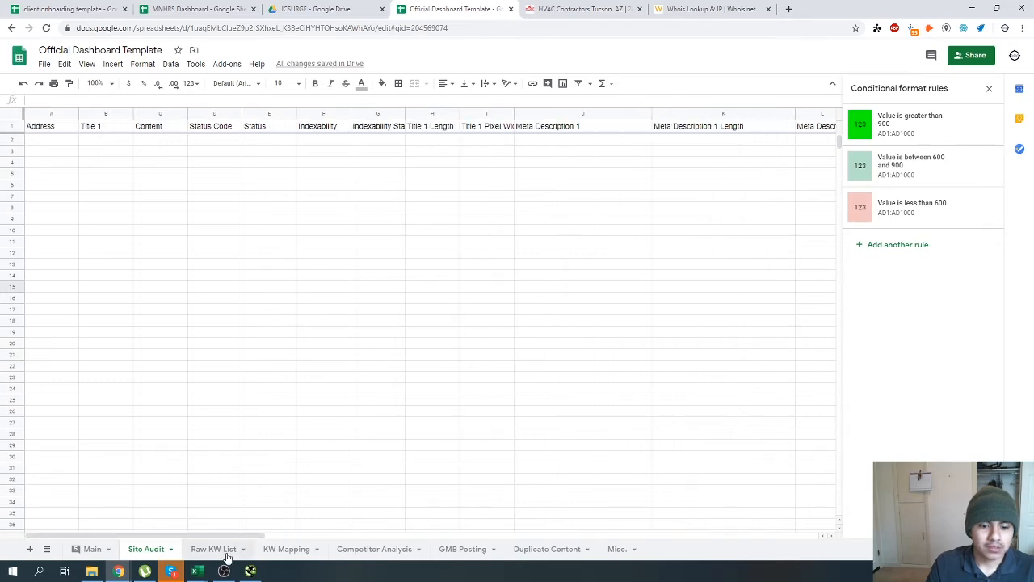
click(249, 572)
click(242, 574)
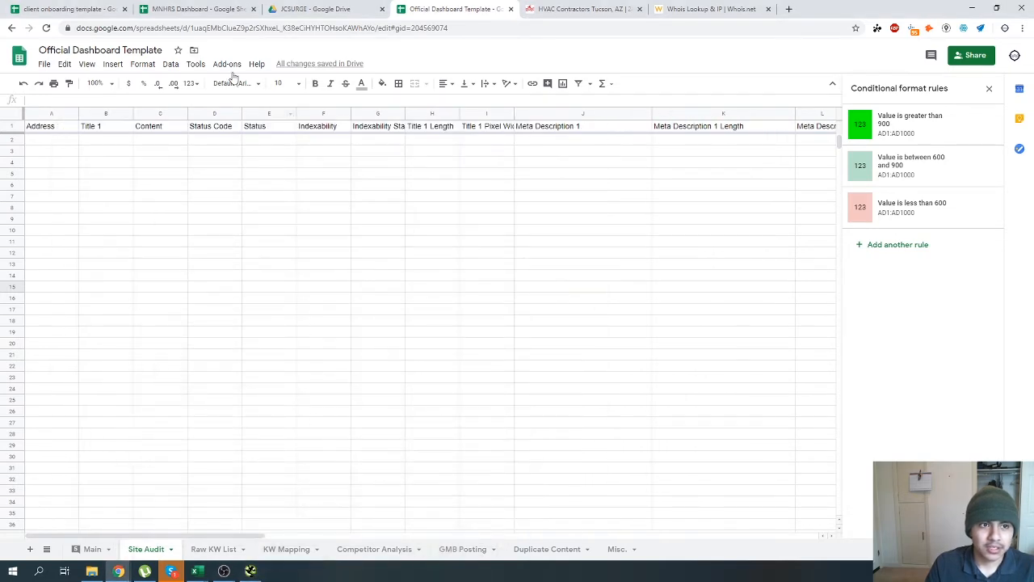
key(alt+Tab)
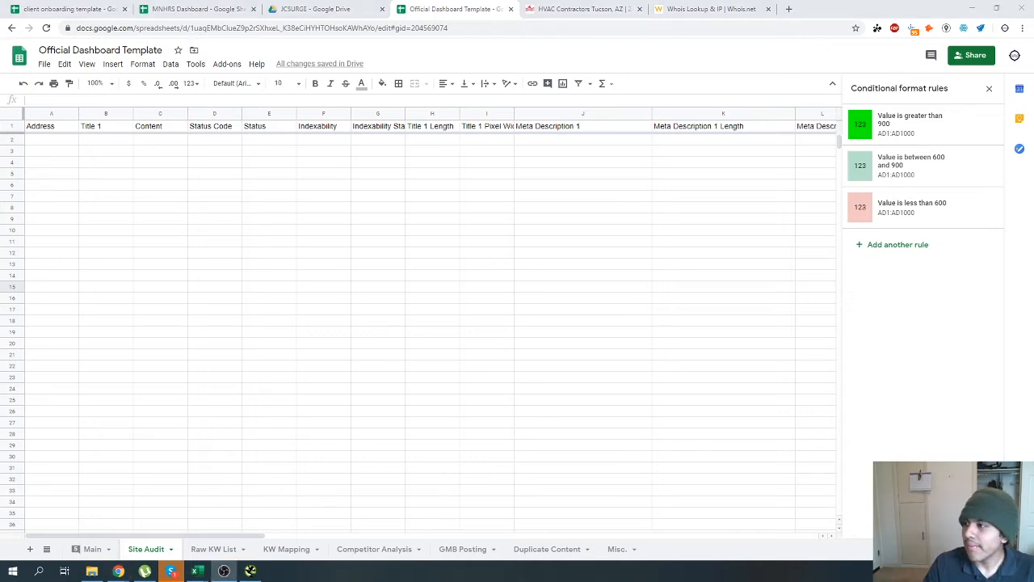
key(alt+Tab)
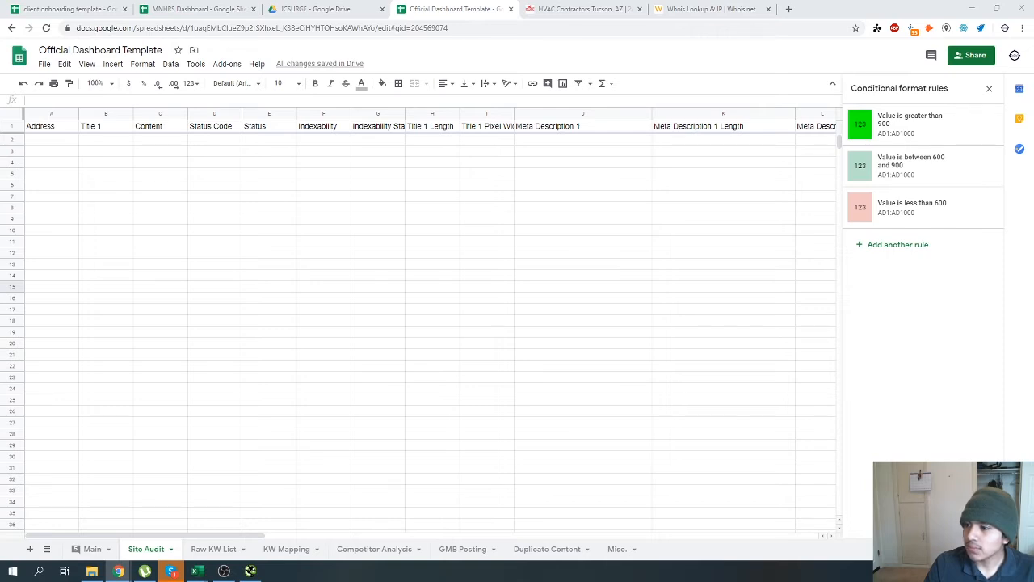
On the Main sheet, enter the headers URL, Keyword, Position and Type in A29:D29 below the Logins table.
click(92, 549)
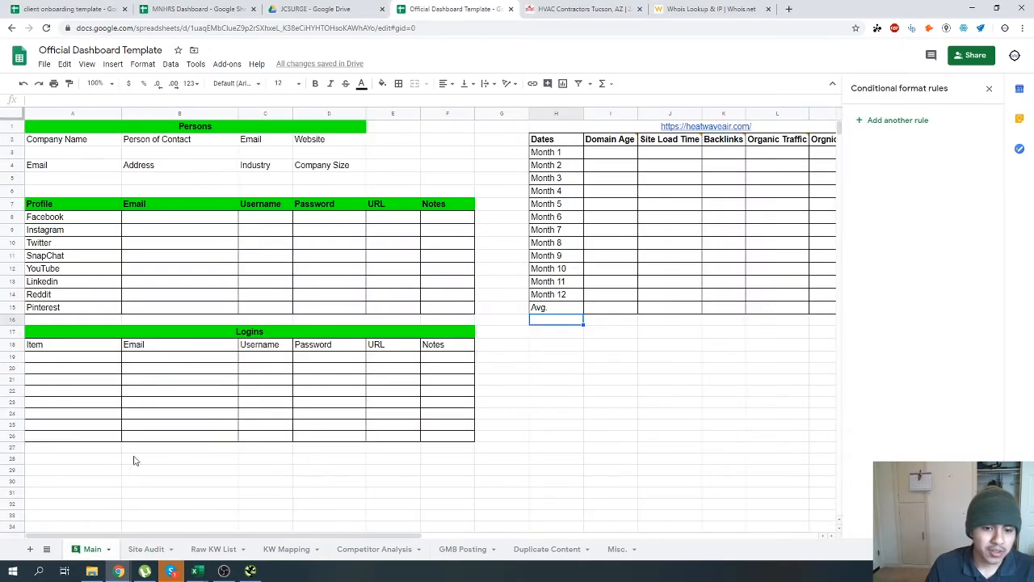
click(447, 437)
scroll(242, 388, down, 2)
click(81, 341)
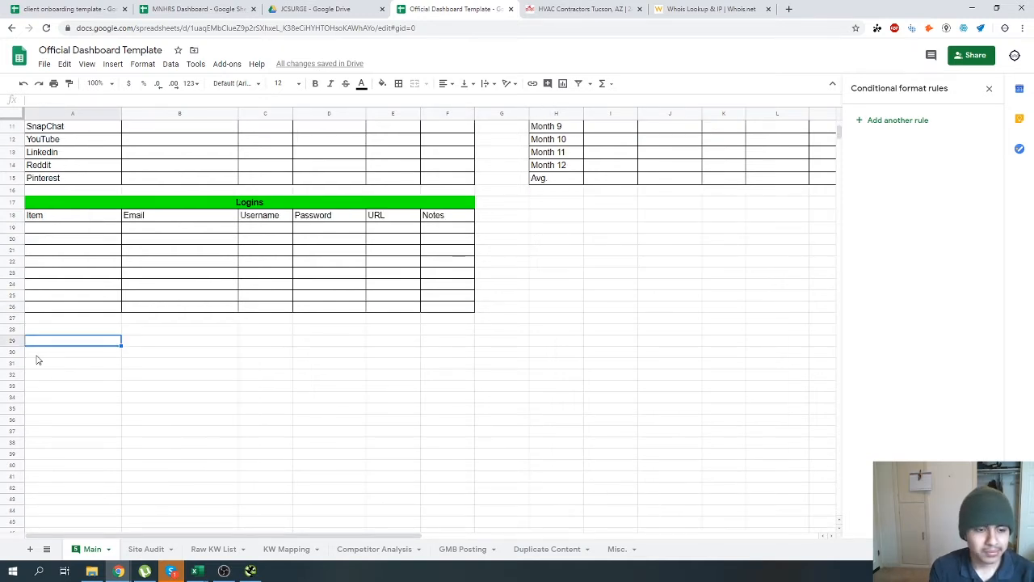
text(URL)
key(Tab)
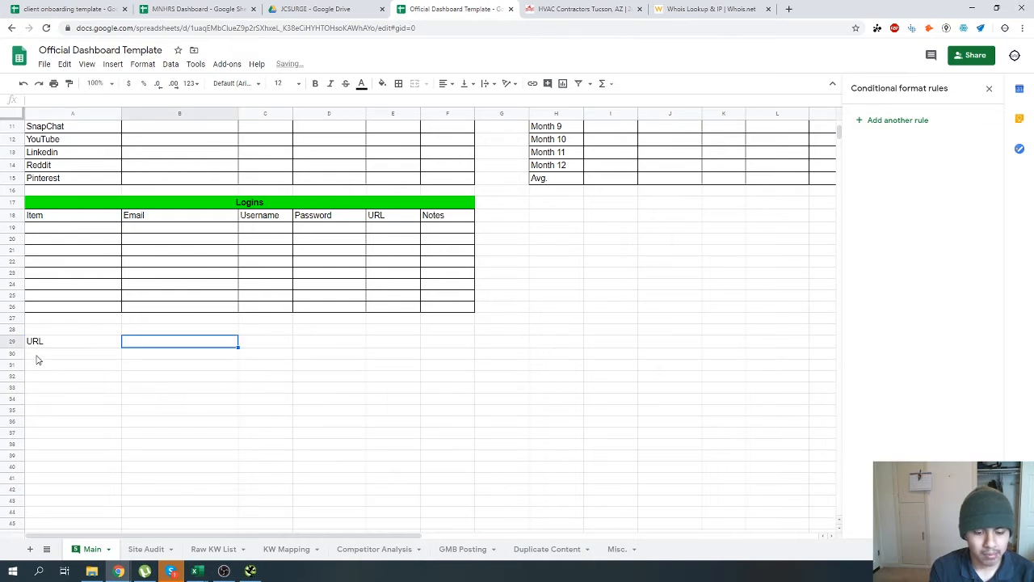
text(KE)
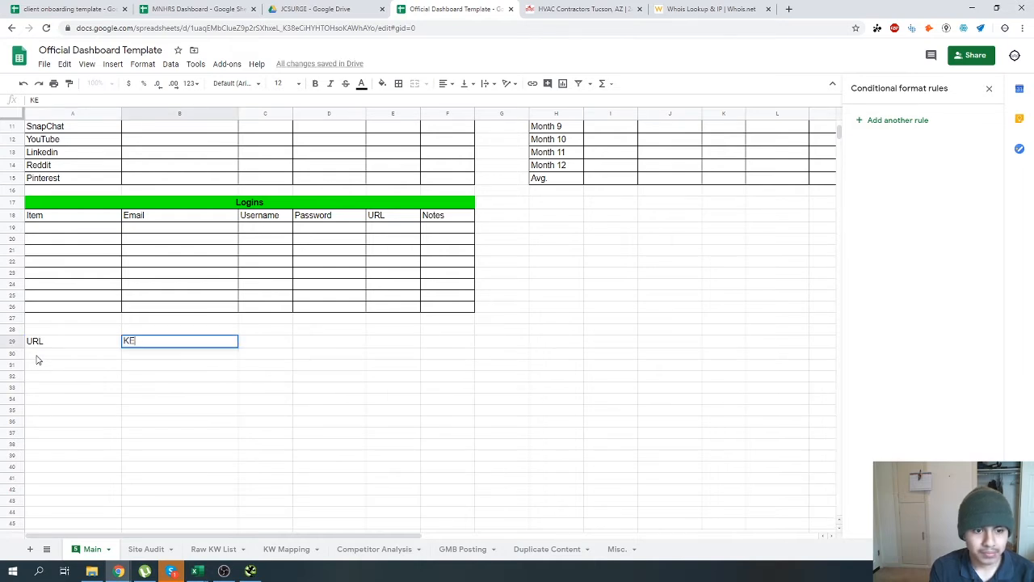
text(yword)
key(Tab)
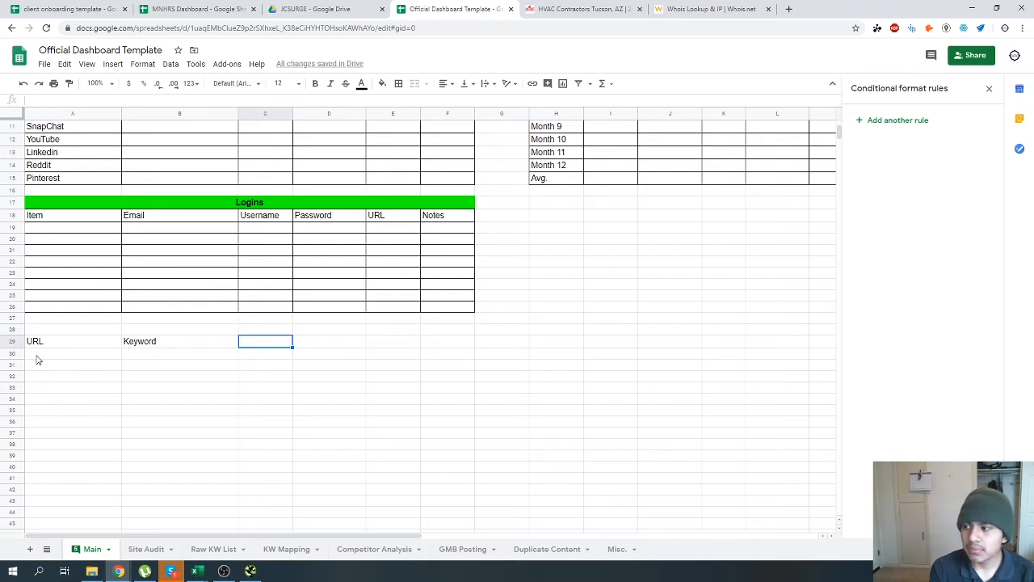
text(Position)
key(Tab)
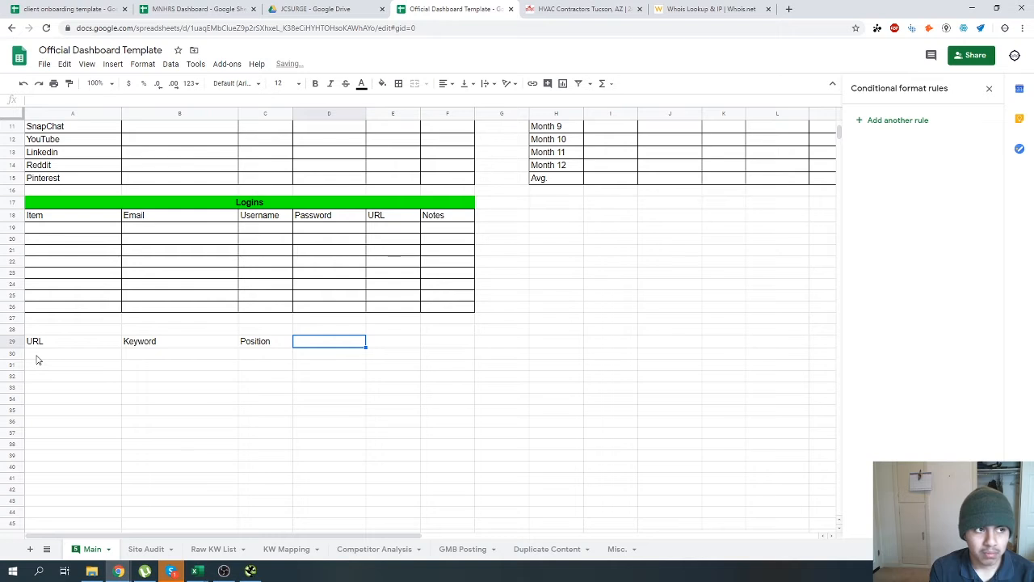
text(Type)
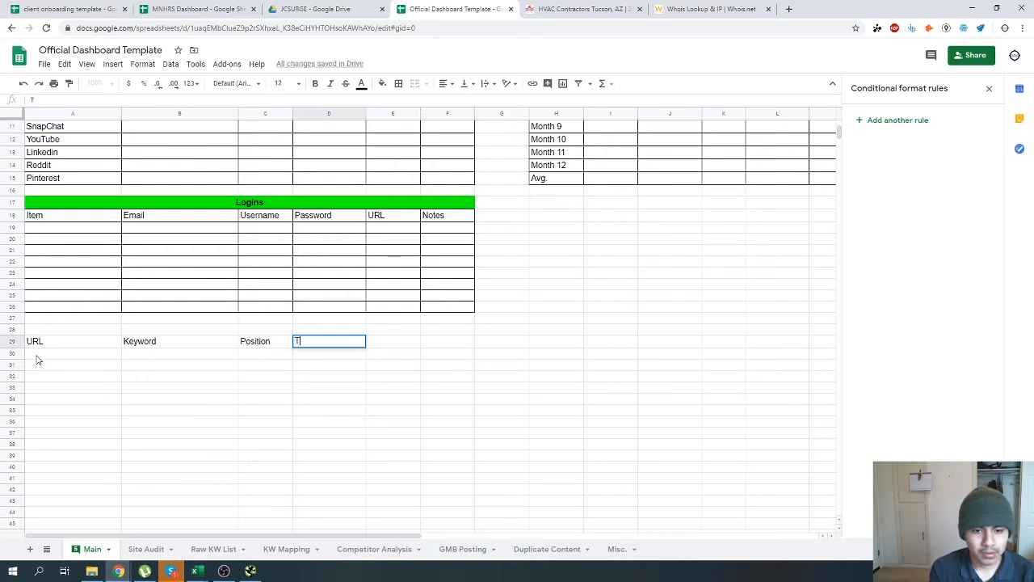
key(Return)
click(55, 321)
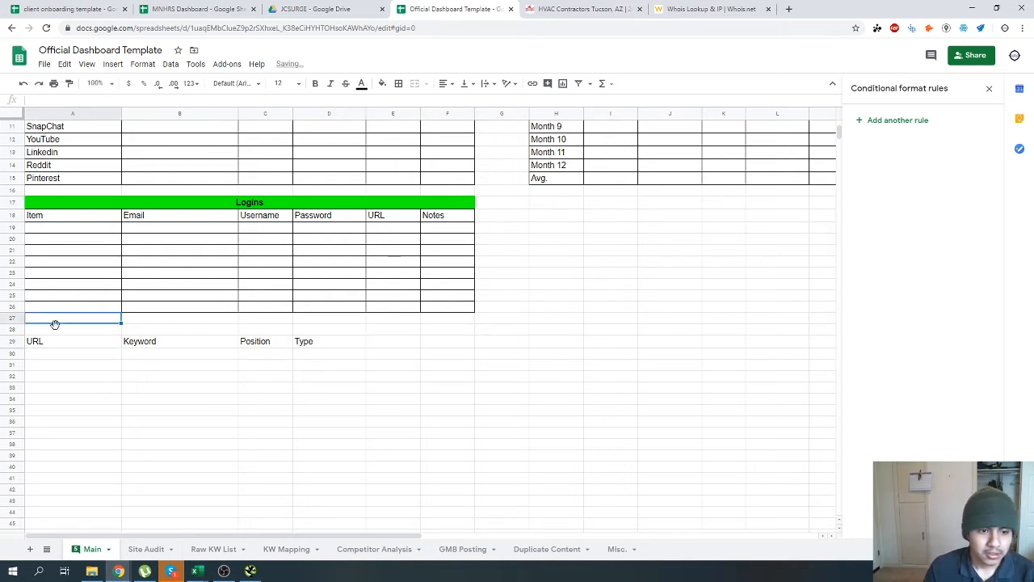
Merge A28:D28 above the new headers and enter the title Top Ranking Pages in it.
drag(53, 328, 356, 332)
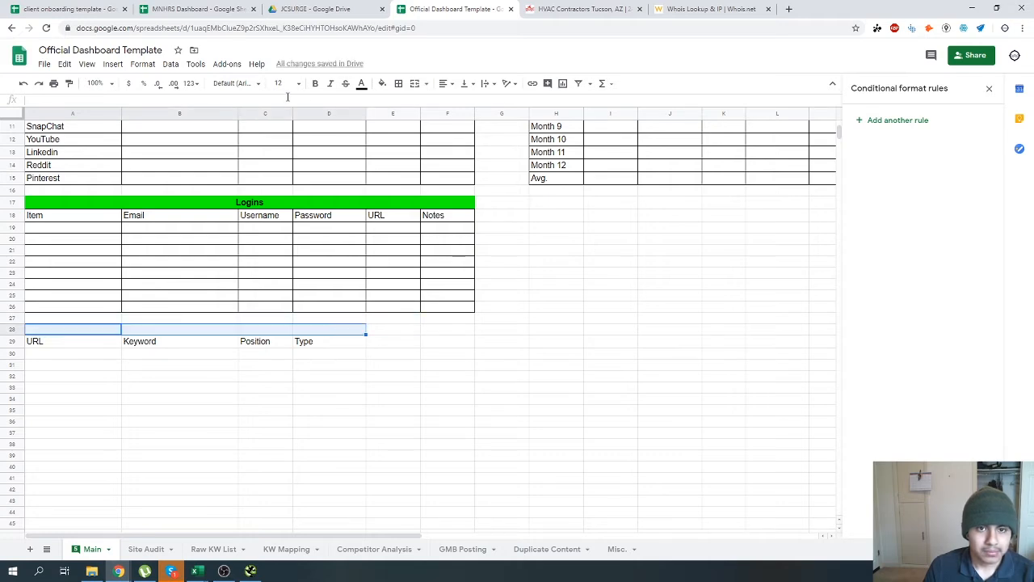
scroll(319, 243, up, 3)
scroll(379, 209, down, 4)
scroll(426, 138, up, 3)
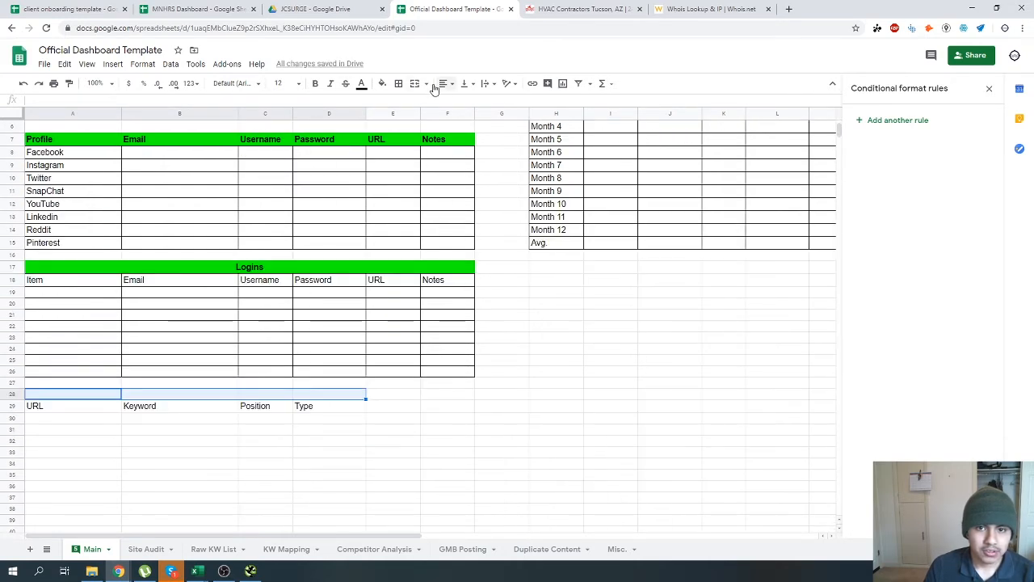
click(414, 83)
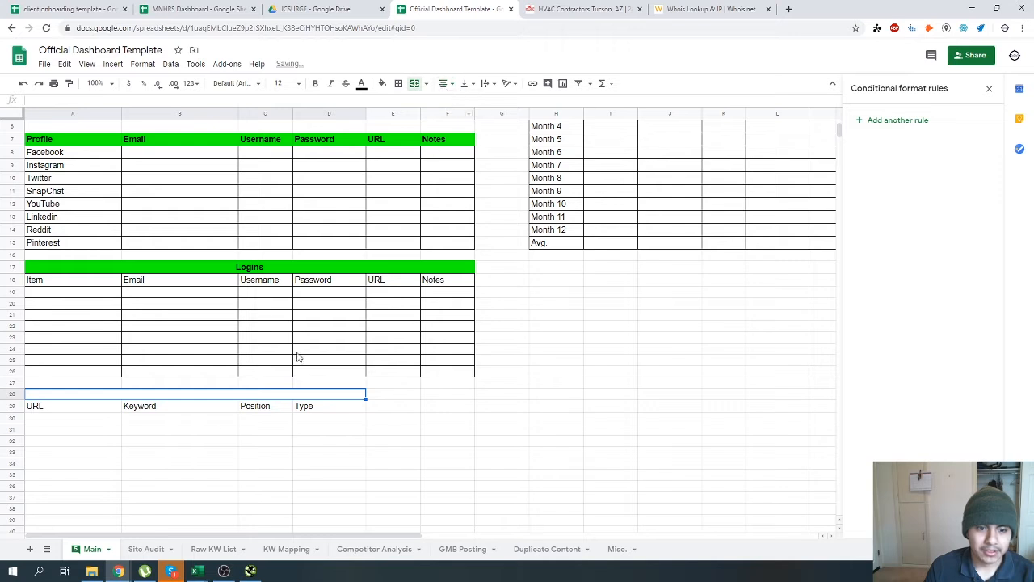
text(Top Rank)
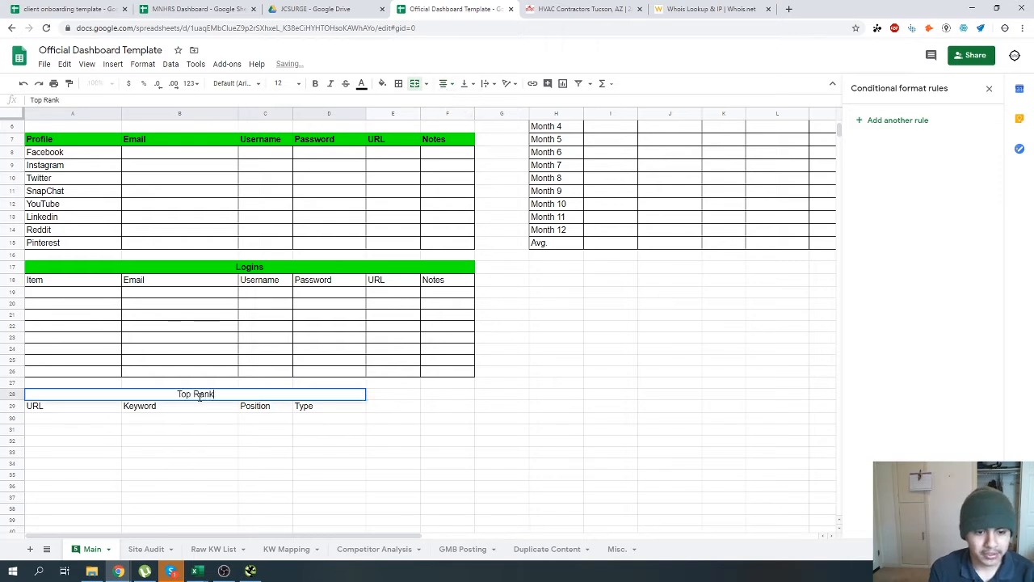
text(ing Pages)
key(Return)
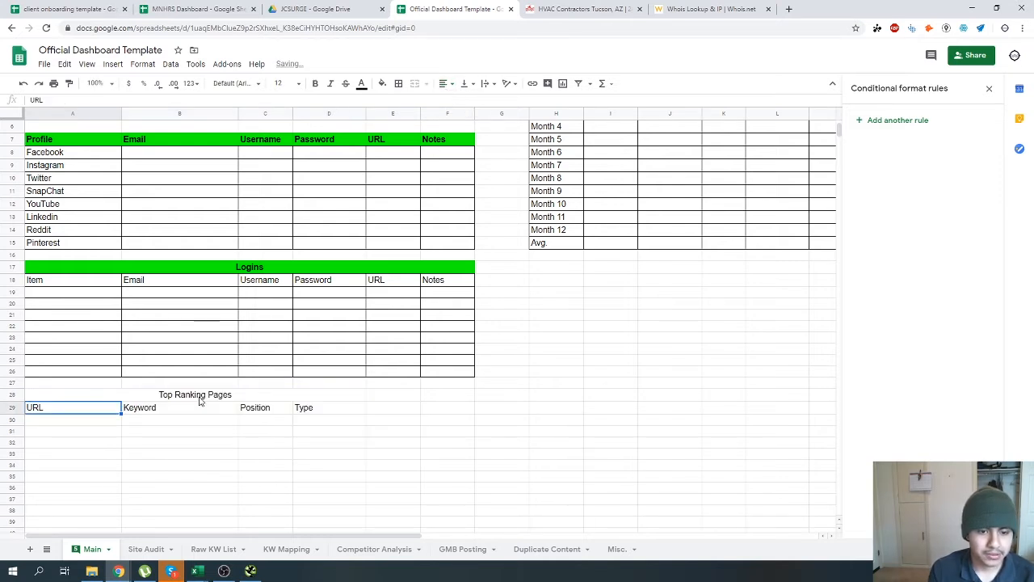
Open the Ahrefs dashboard in a new browser tab and show the organic keywords report for heatwaveair.com.
click(789, 9)
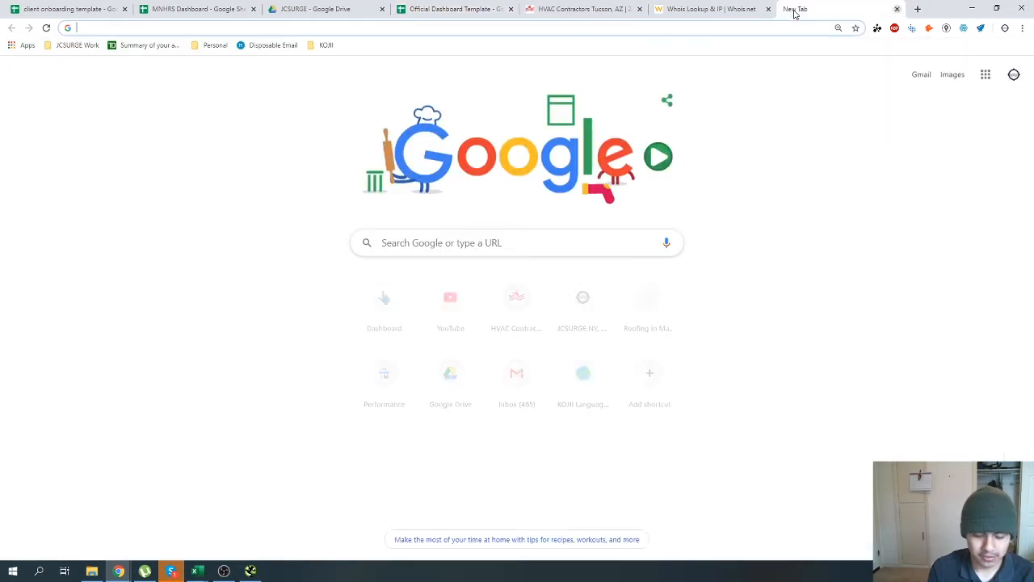
text(ahref)
key(Return)
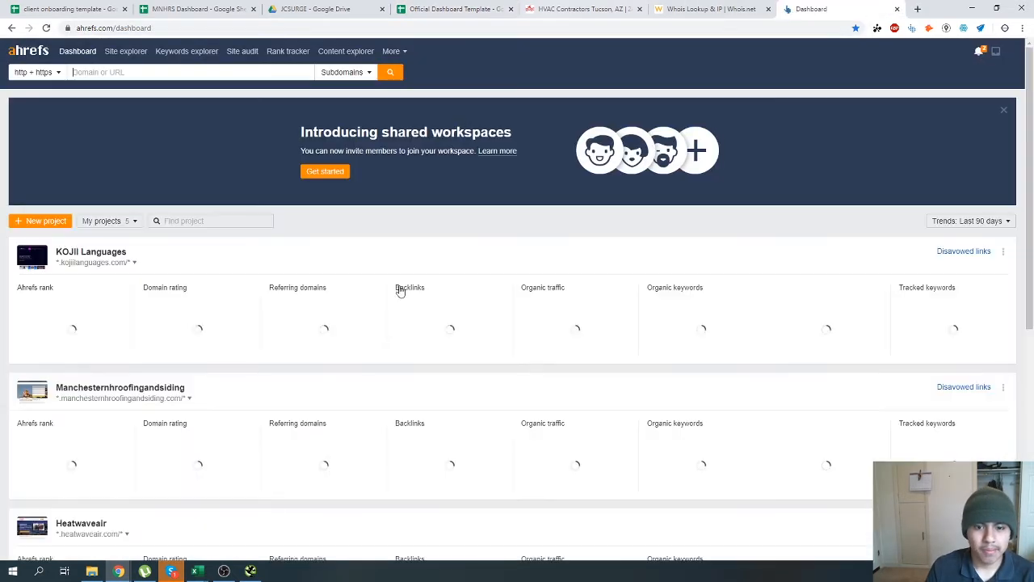
scroll(635, 443, down, 2)
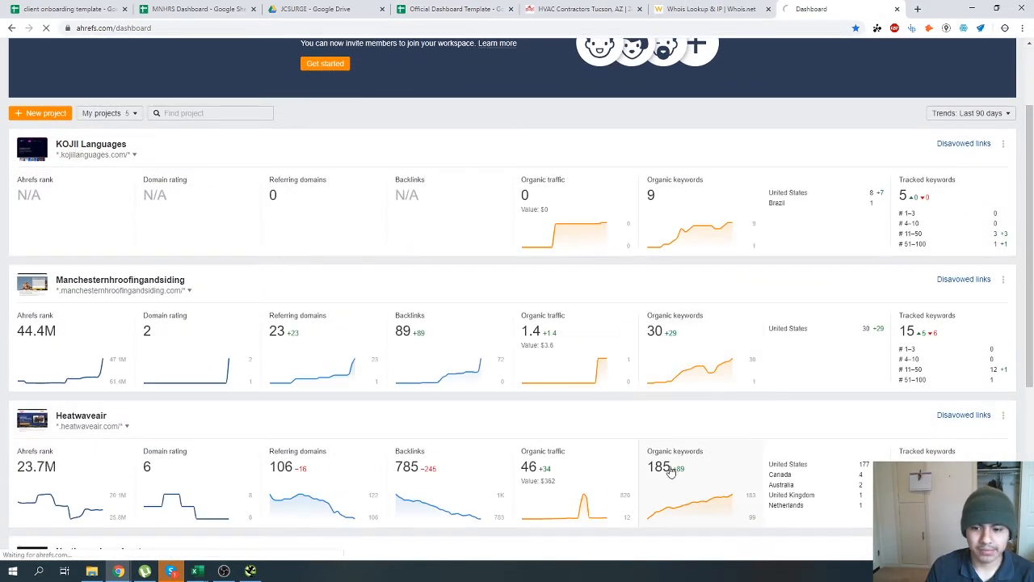
click(567, 481)
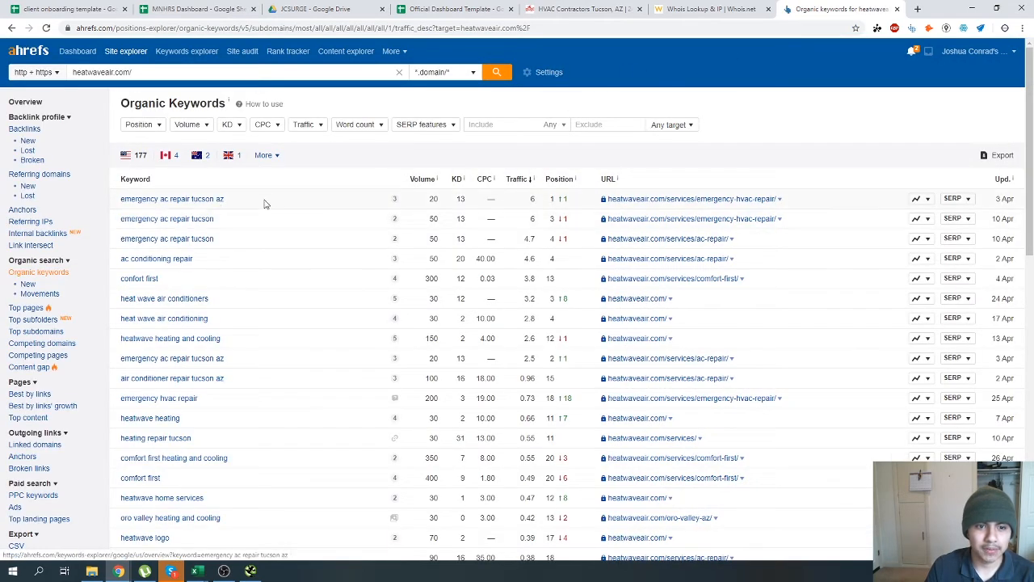
Copy the keyword emergency ac repair tucson az from the Ahrefs report into B30 of the dashboard's Main sheet.
drag(239, 207, 118, 208)
key(ctrl+c)
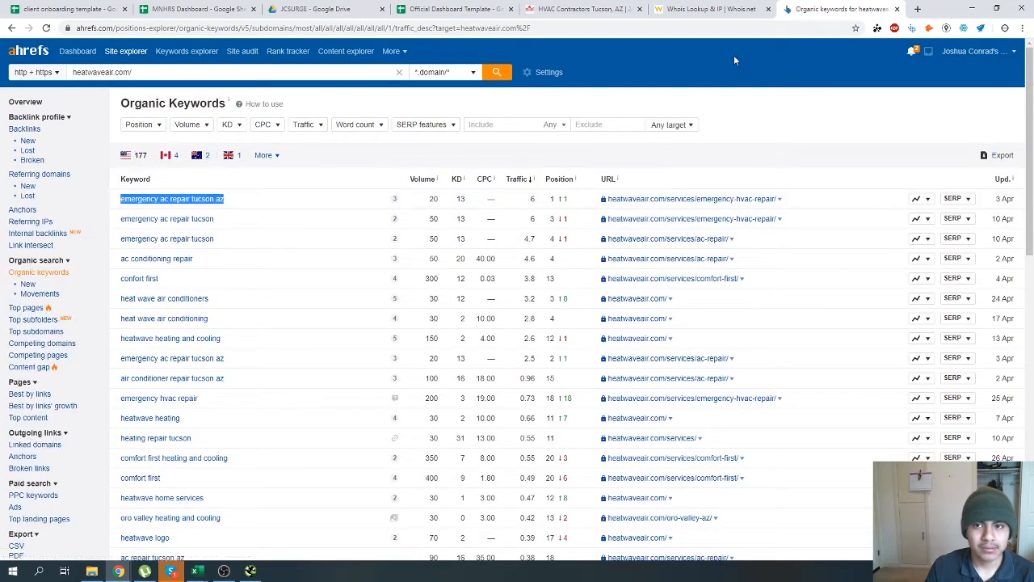
click(565, 8)
click(452, 9)
click(188, 421)
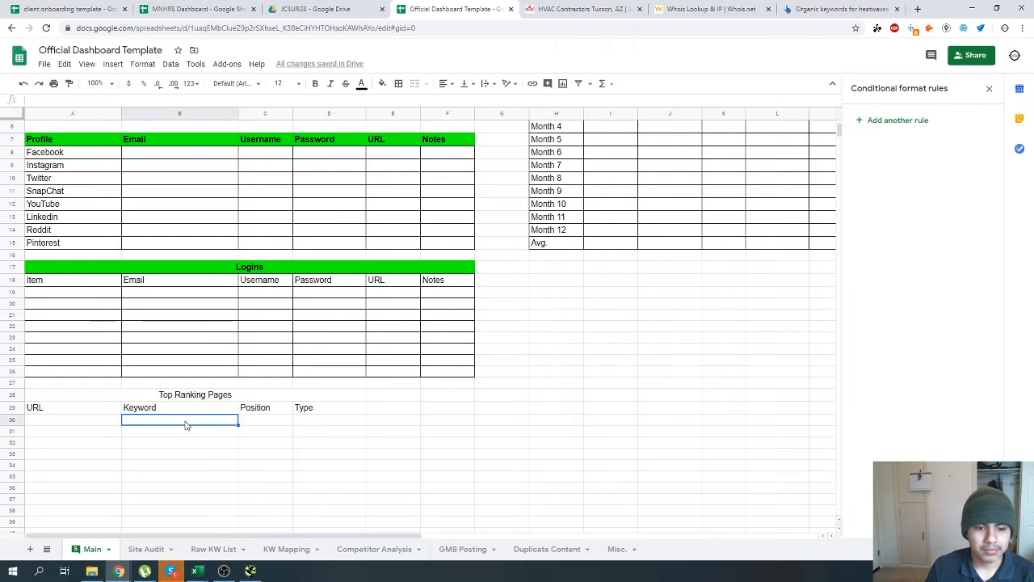
key(ctrl+v)
Swap the first two Top Ranking Pages headers so A29 reads Keyword and B29 reads URL.
click(53, 422)
click(840, 8)
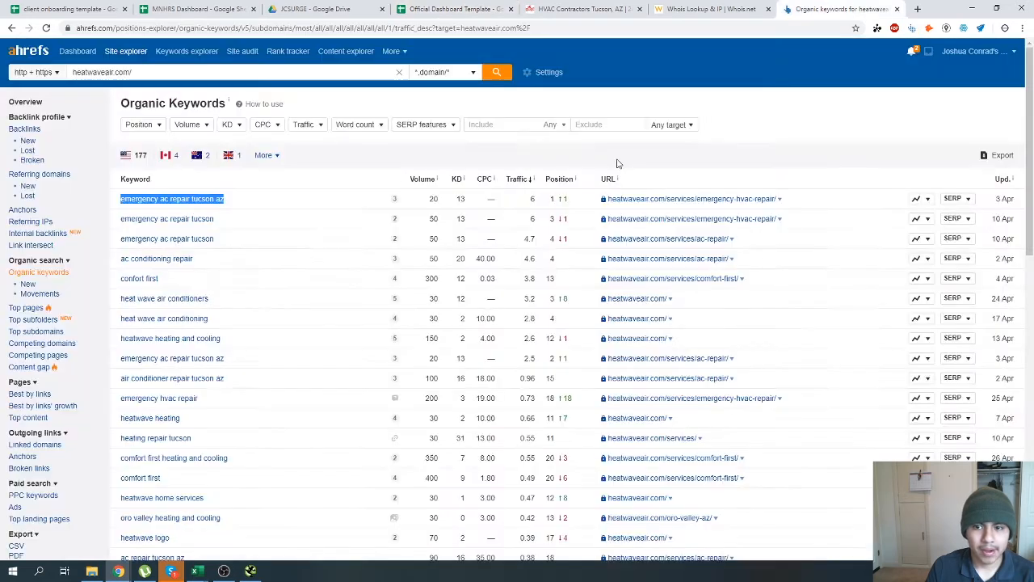
click(469, 9)
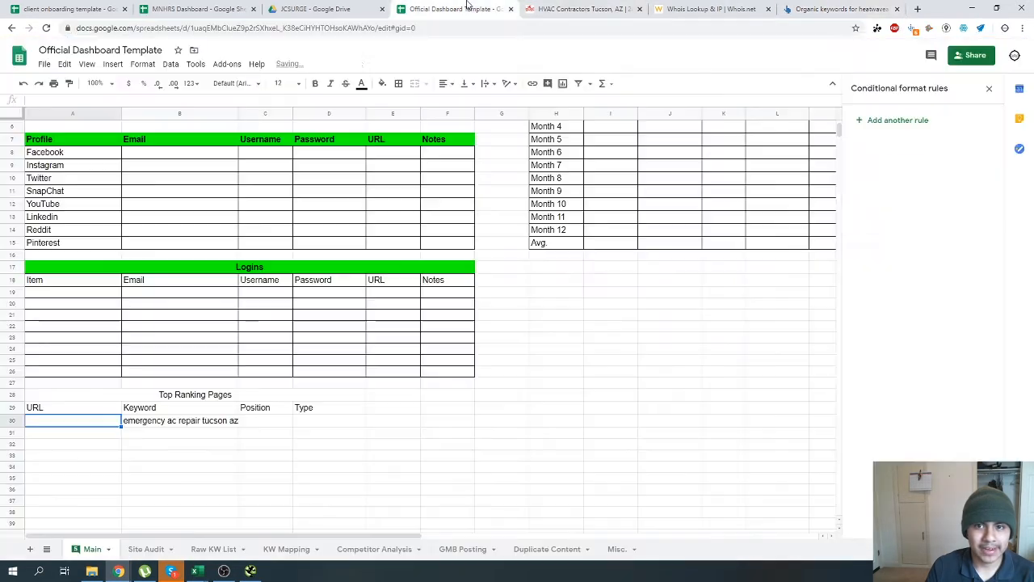
click(68, 410)
text(Ke)
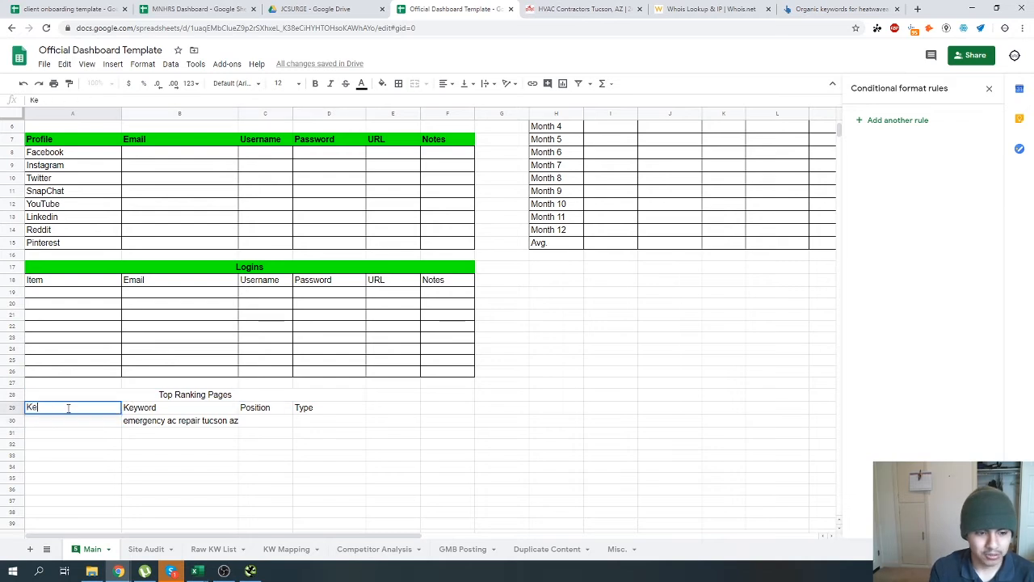
text(yword)
key(Tab)
text(URL)
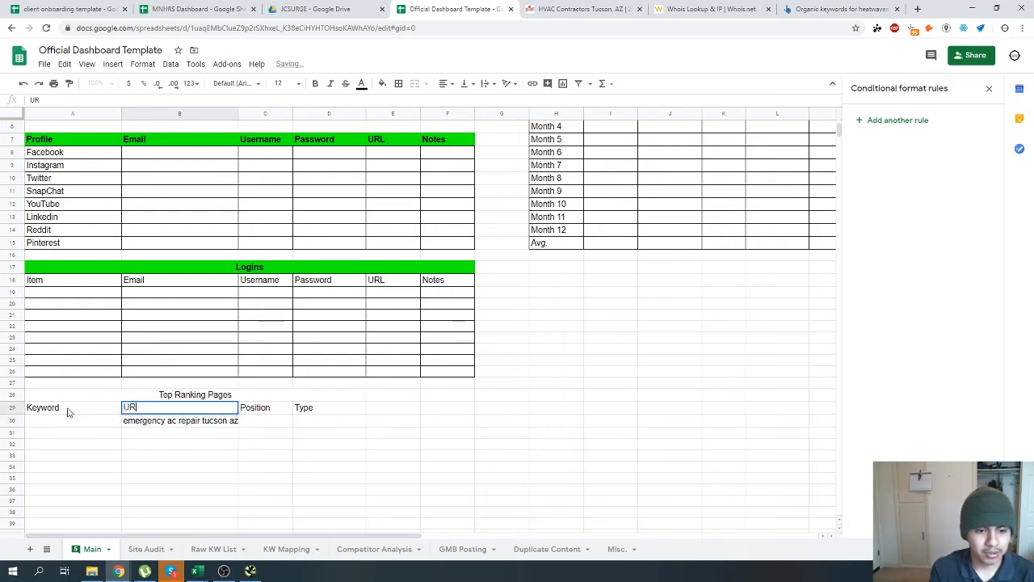
key(Tab)
key(Tab)
Move the keyword from B30 to A30, under the Keyword header.
key(Return)
key(ctrl+x)
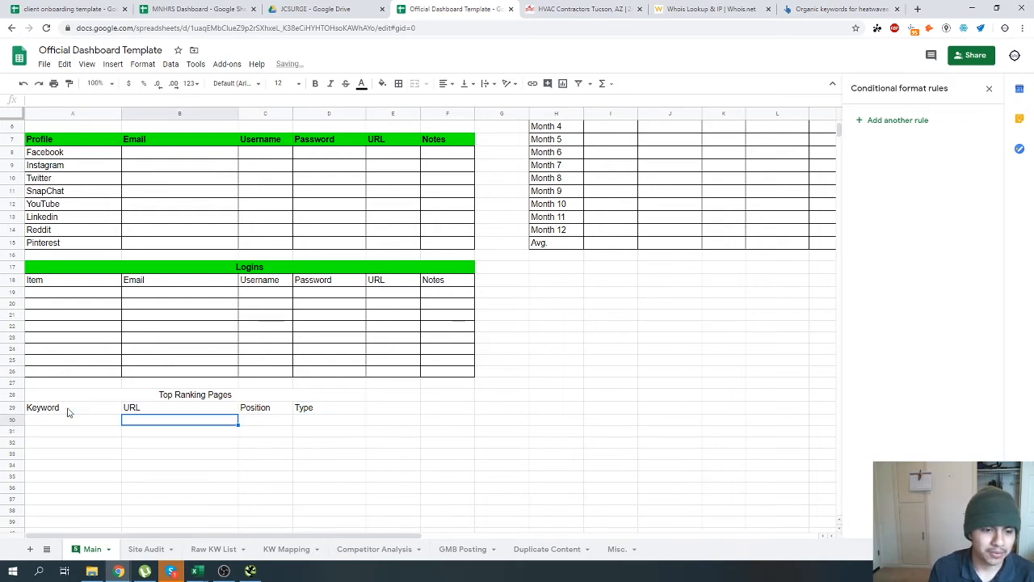
key(Left)
key(ctrl+v)
key(ctrl+z)
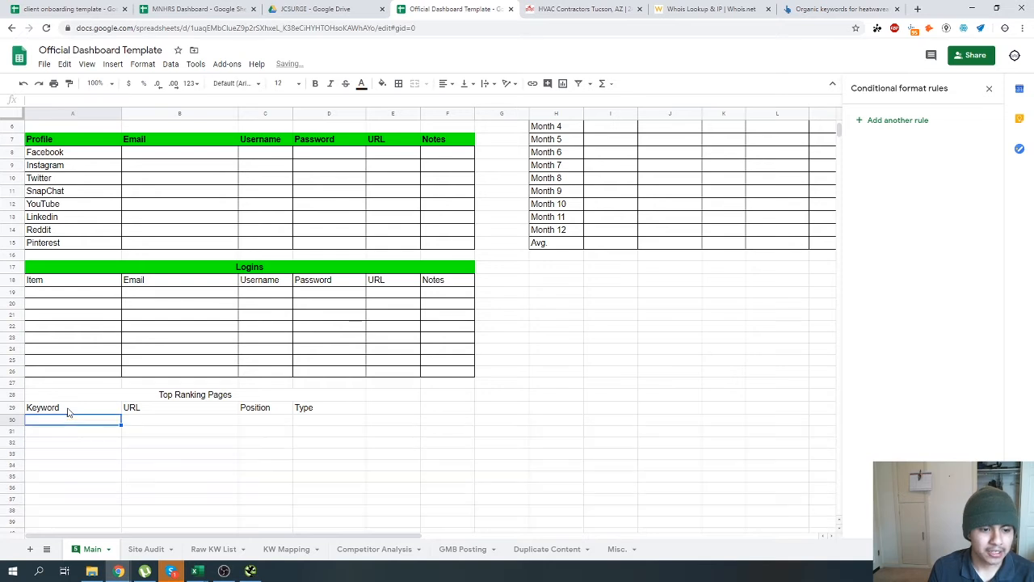
click(105, 101)
key(ctrl+v)
click(258, 433)
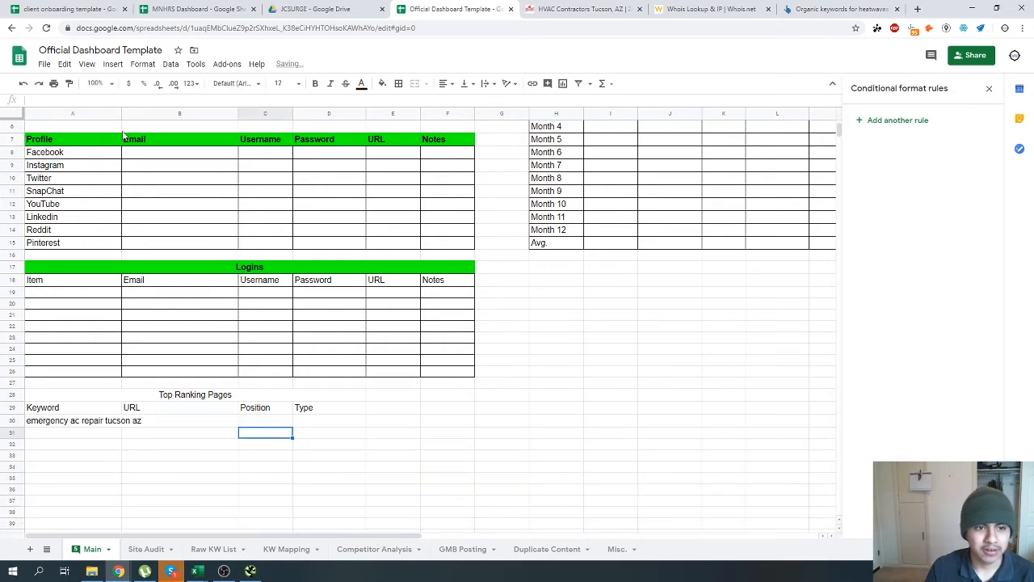
Widen column A to fit the keyword in A30.
drag(119, 112, 139, 112)
click(150, 433)
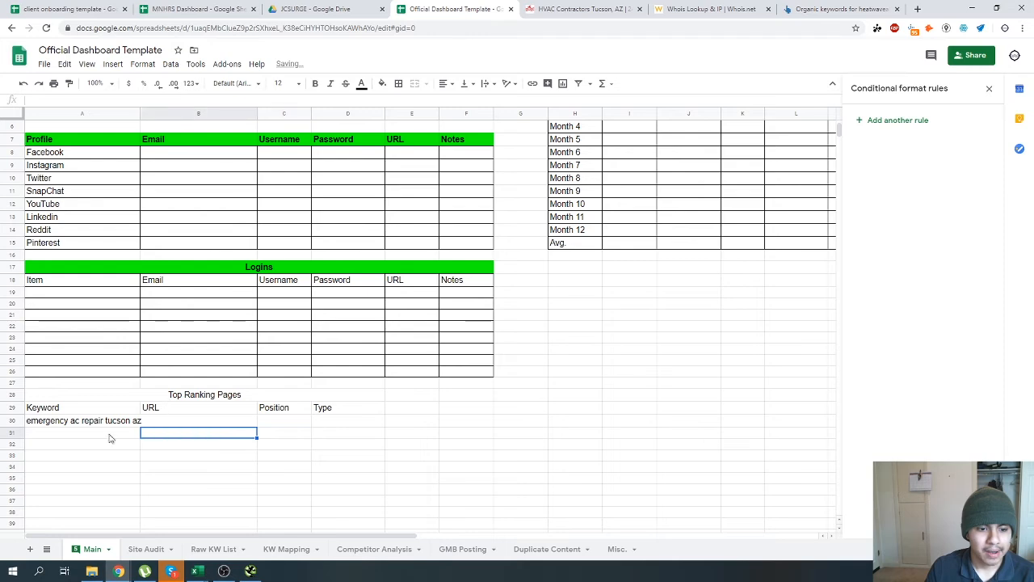
click(89, 422)
click(78, 433)
Copy the emergency-hvac-repair page URL of the first Ahrefs keyword into B30 as plain text without its source formatting.
click(841, 9)
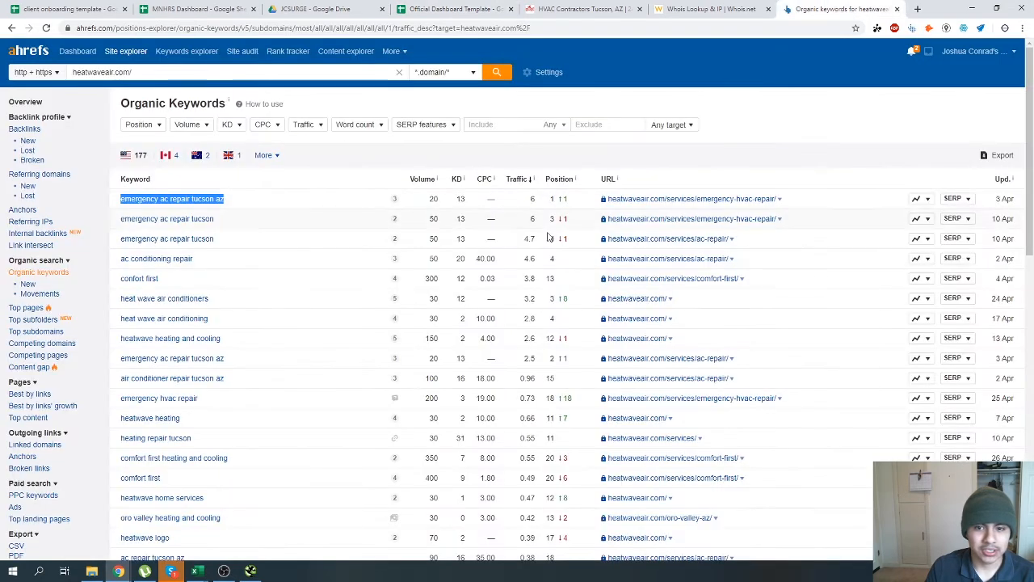
drag(608, 199, 774, 199)
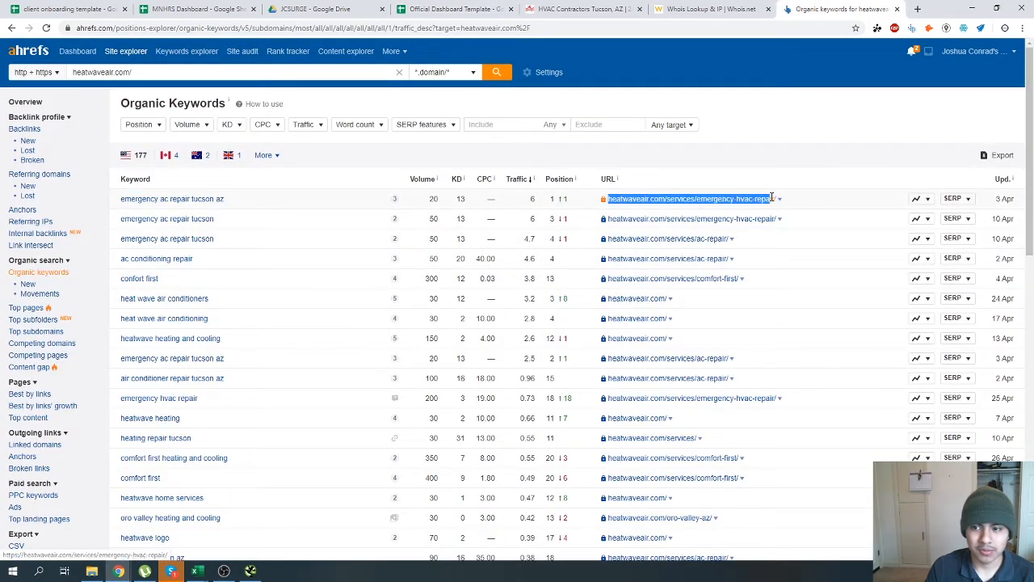
key(ctrl+c)
click(456, 9)
click(185, 419)
key(ctrl+v)
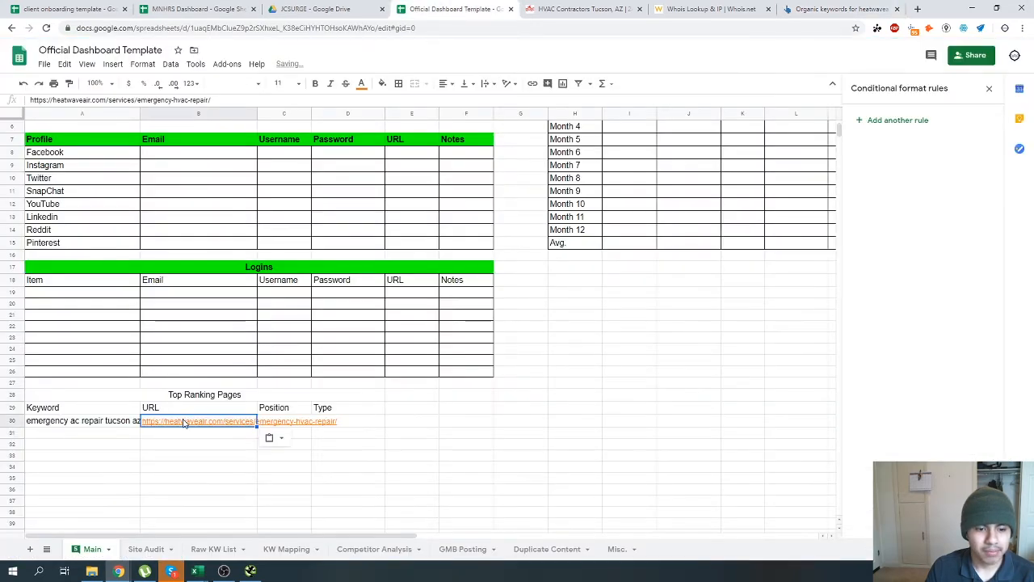
key(ctrl+z)
double_click(185, 420)
key(ctrl+v)
key(Return)
Check the keyword's ranking in the Ahrefs report and enter position 1 in C30 of the Main sheet.
click(288, 422)
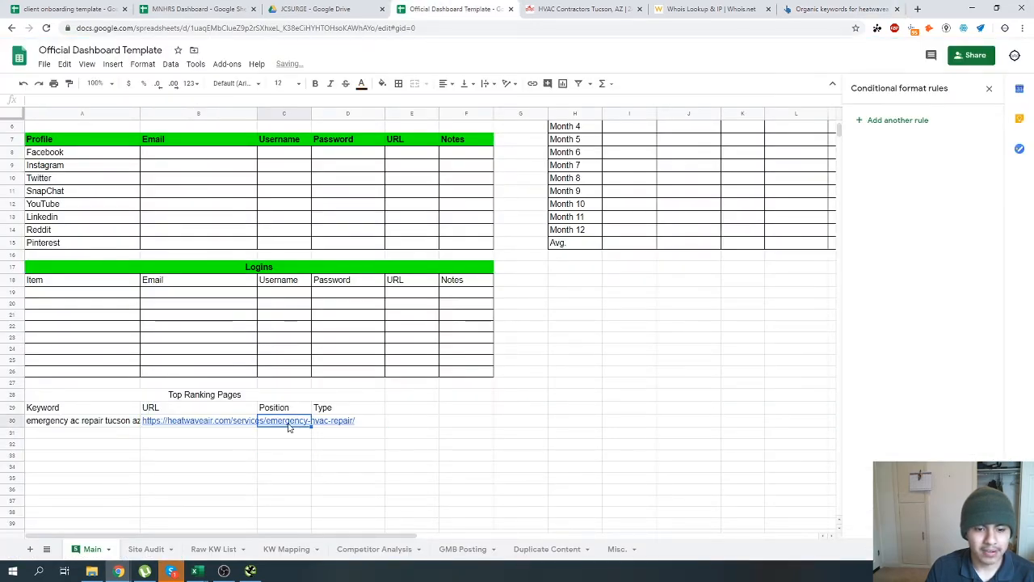
click(794, 7)
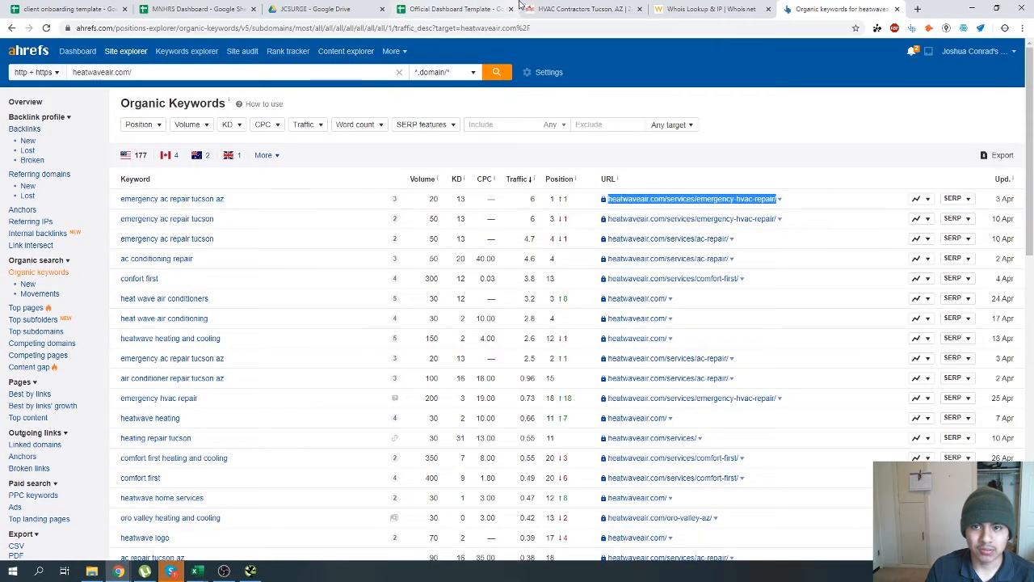
click(577, 8)
click(423, 7)
text(1)
click(346, 426)
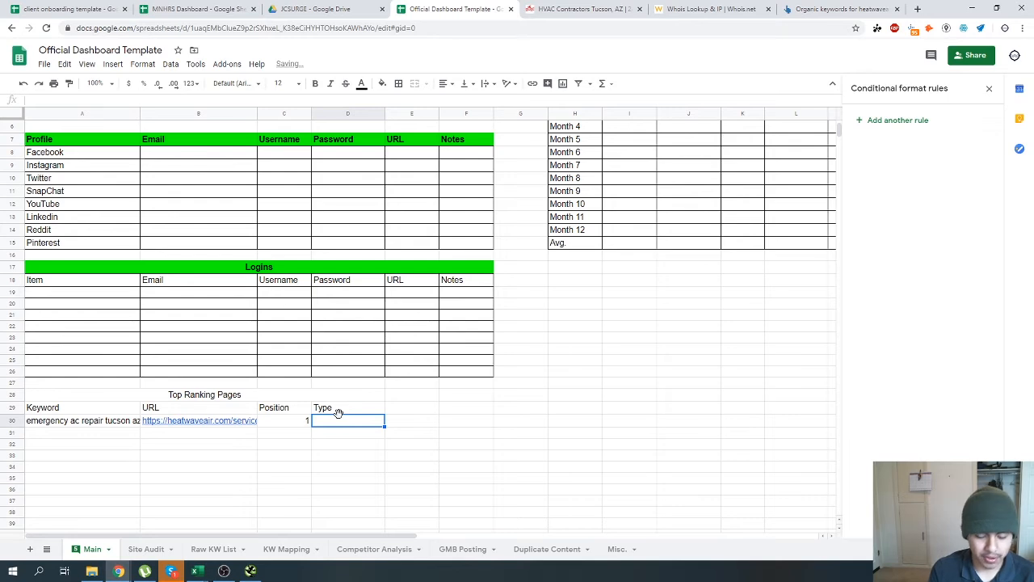
Change the D29 header to Volume and add the header Type in E29.
click(337, 409)
text(Vp)
text(lume)
key(Tab)
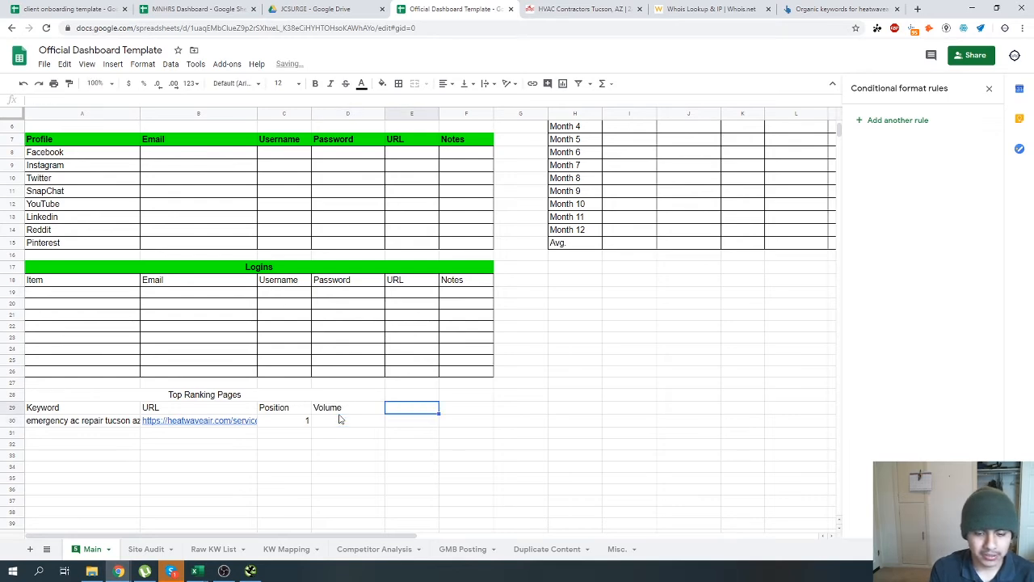
text(Type)
key(shift+Tab)
key(Return)
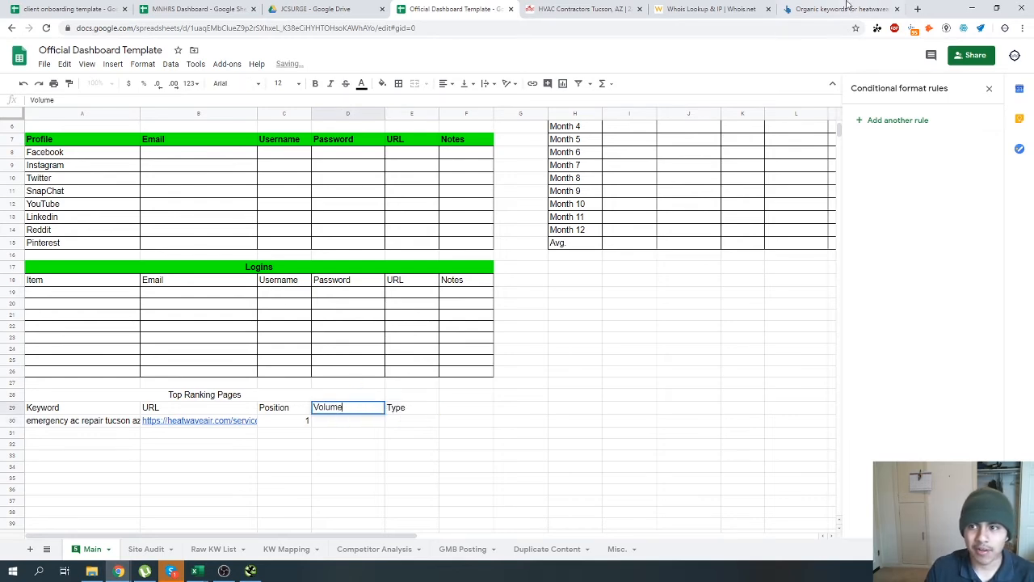
Look up the keyword's search volume in Ahrefs and enter 20 in D30 of the Main sheet.
click(845, 8)
click(456, 6)
click(323, 420)
text(20)
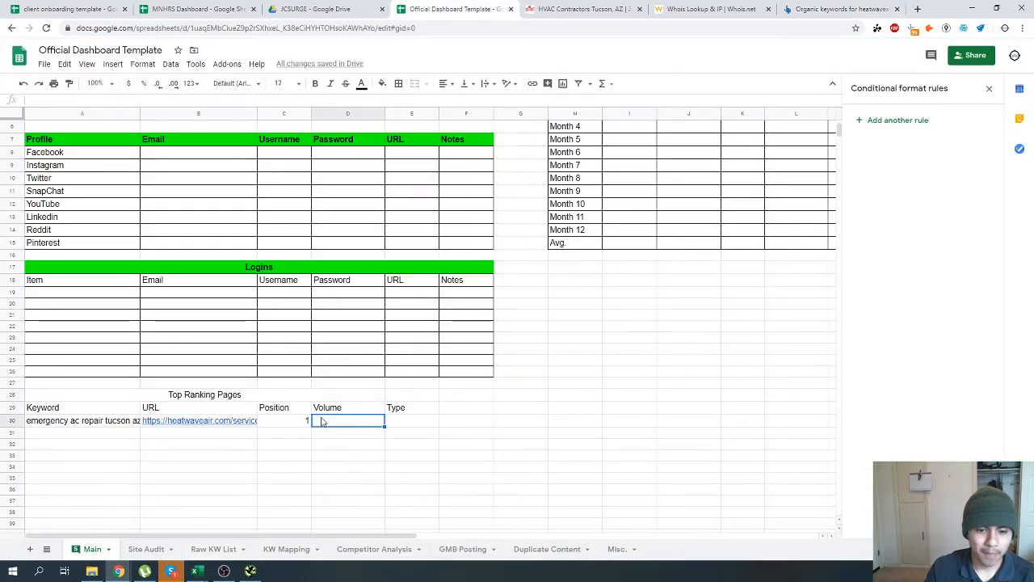
key(Tab)
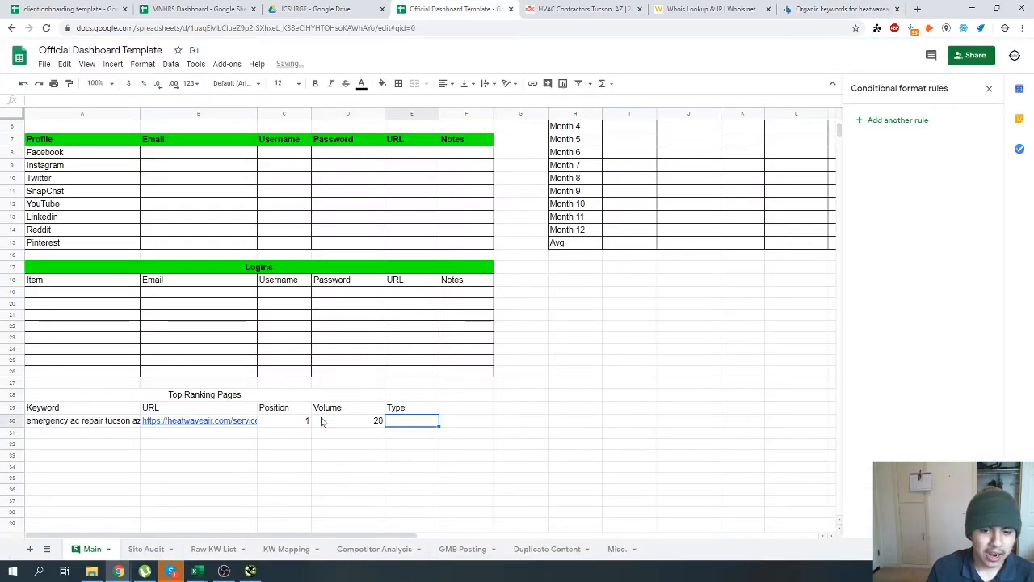
Set up data validation on E30 as a list of items containing Primary, Secondary and Supporting.
right_click(427, 420)
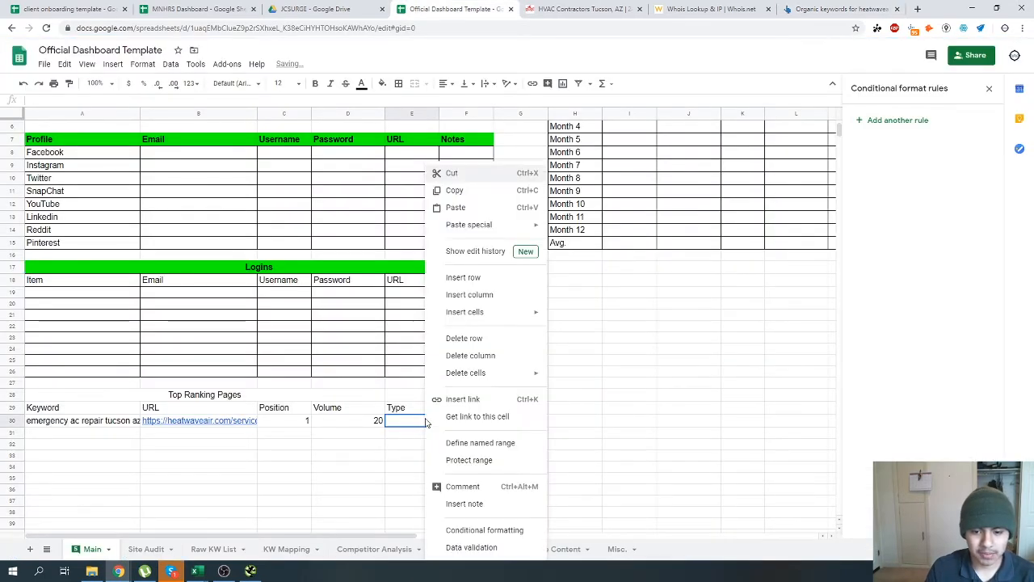
click(464, 548)
click(444, 275)
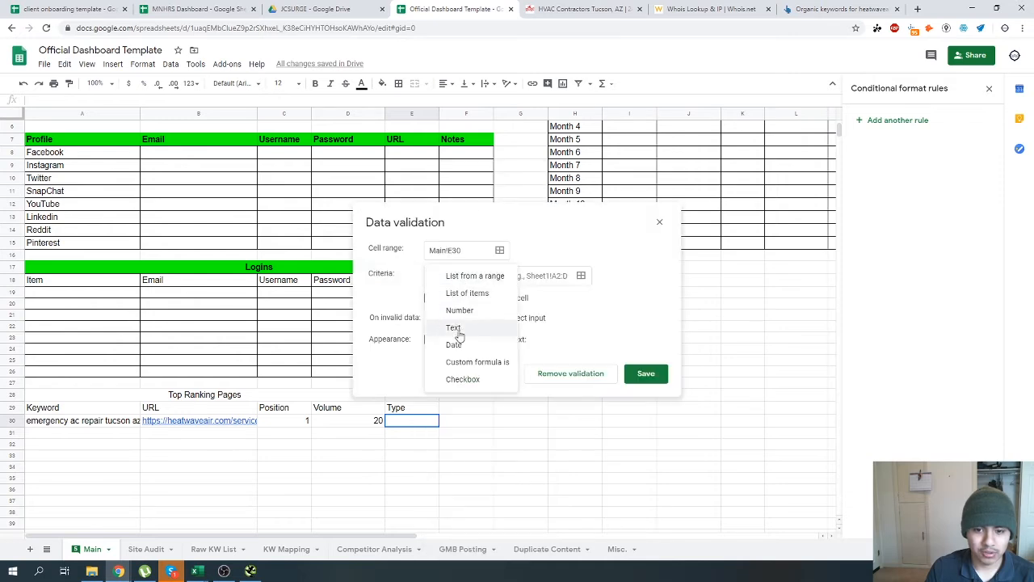
click(458, 293)
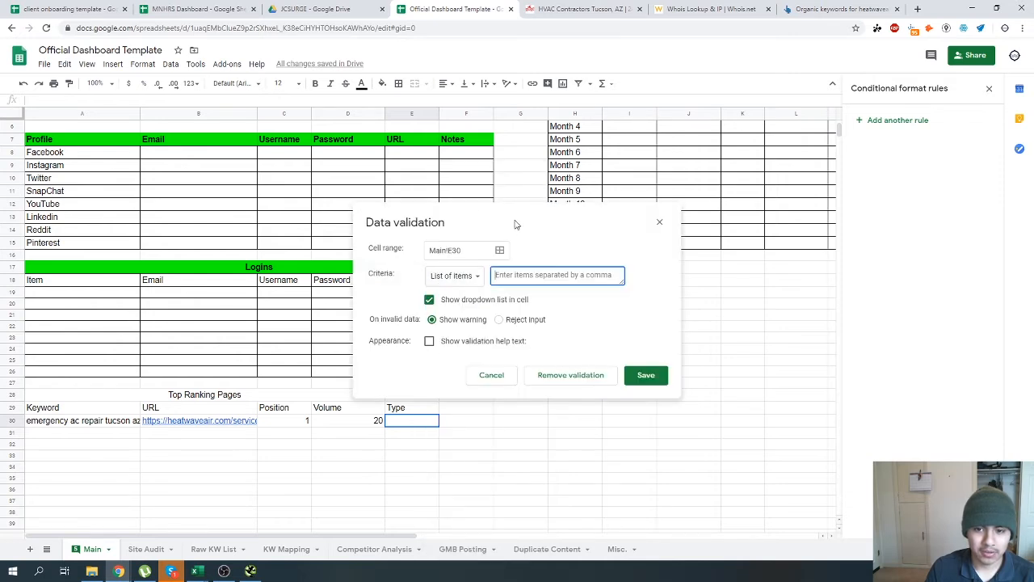
drag(515, 224, 634, 204)
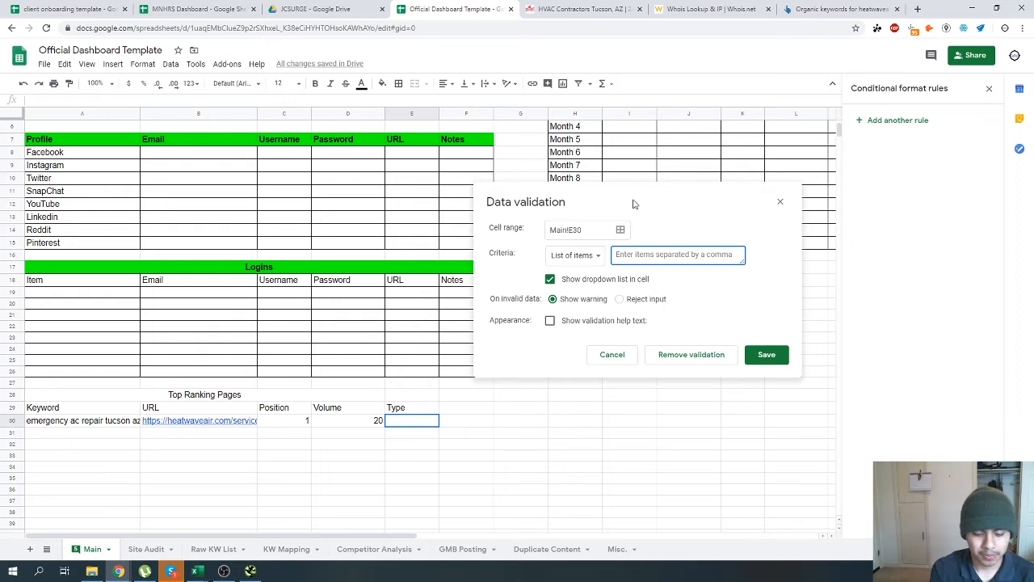
text(Primary)
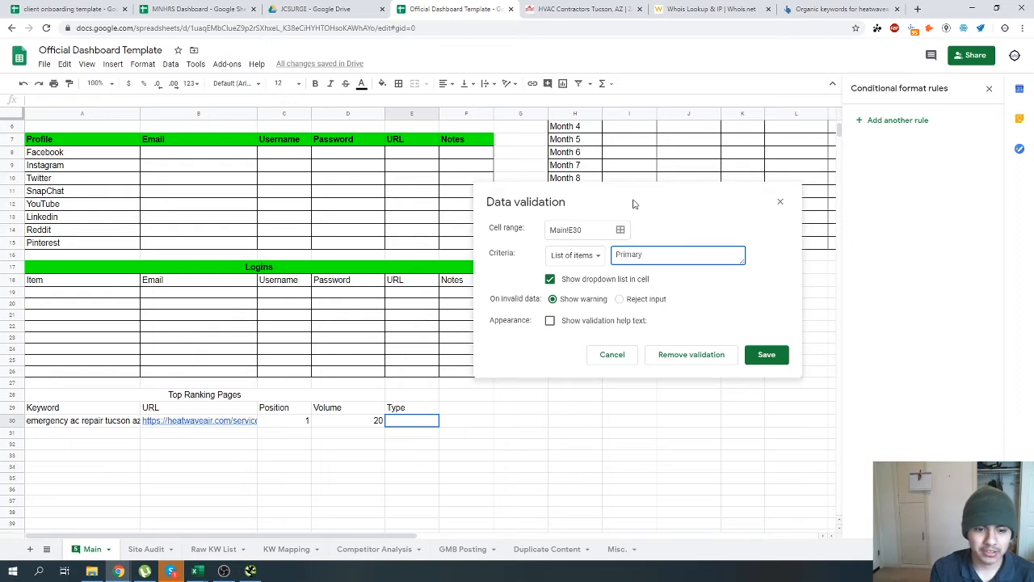
text(, Secondary)
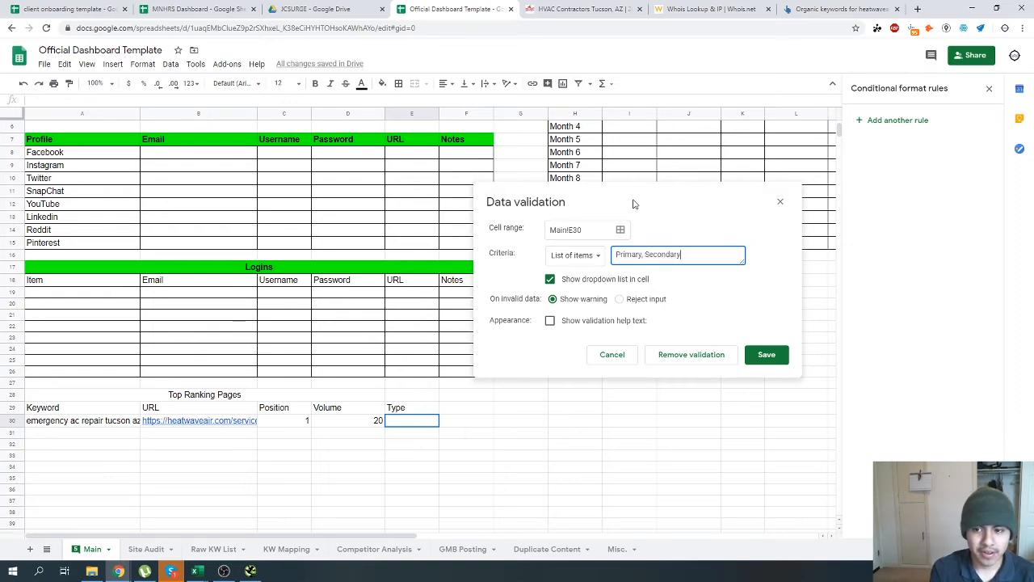
text(, Supporting,)
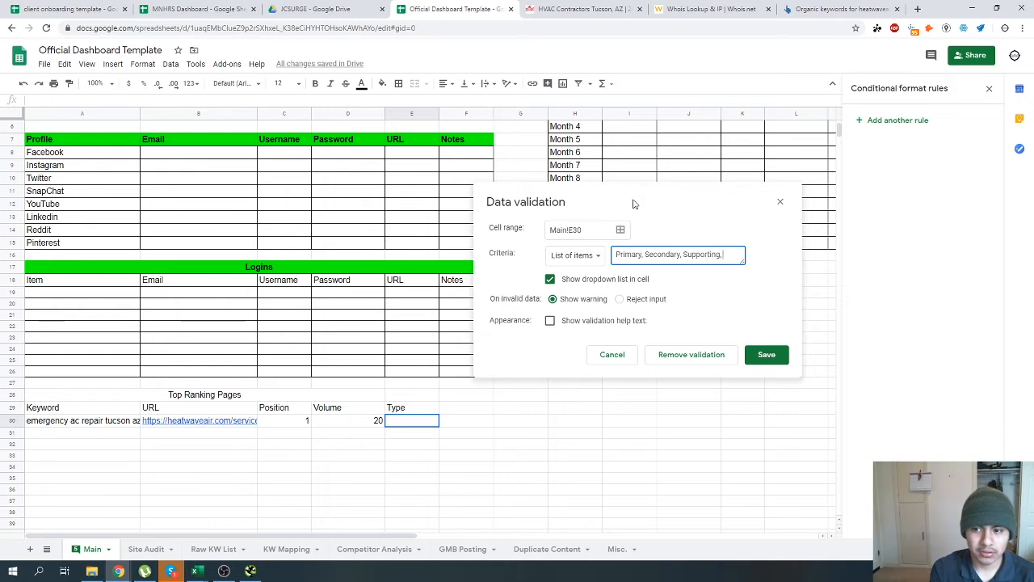
Replace the Supporting item with Blog and Misc in the validation list for E30.
key(BackSpace)
key(BackSpace)
key(BackSpace)
key(BackSpace)
key(BackSpace)
key(BackSpace)
key(BackSpace)
key(BackSpace)
key(BackSpace)
key(BackSpace)
key(BackSpace)
key(BackSpace)
key(BackSpace)
key(BackSpace)
key(BackSpace)
key(BackSpace)
key(BackSpace)
key(BackSpace)
key(BackSpace)
key(BackSpace)
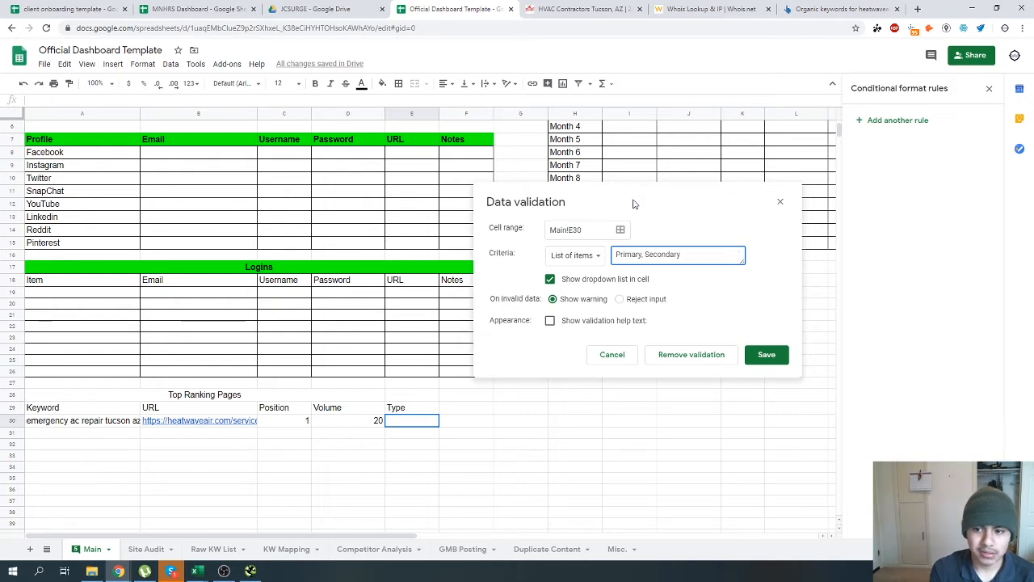
text(Blog, )
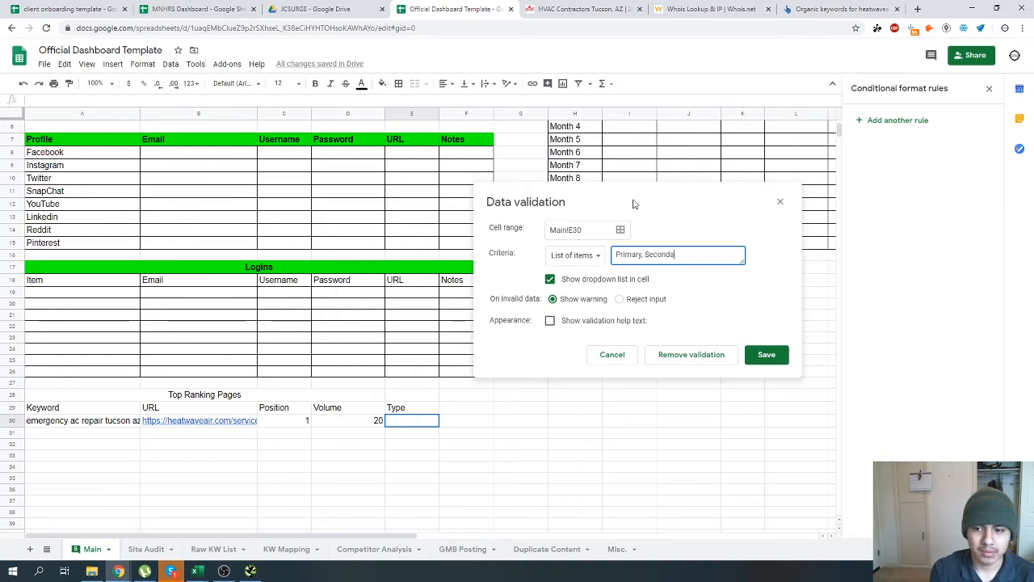
text( Blog, Misc)
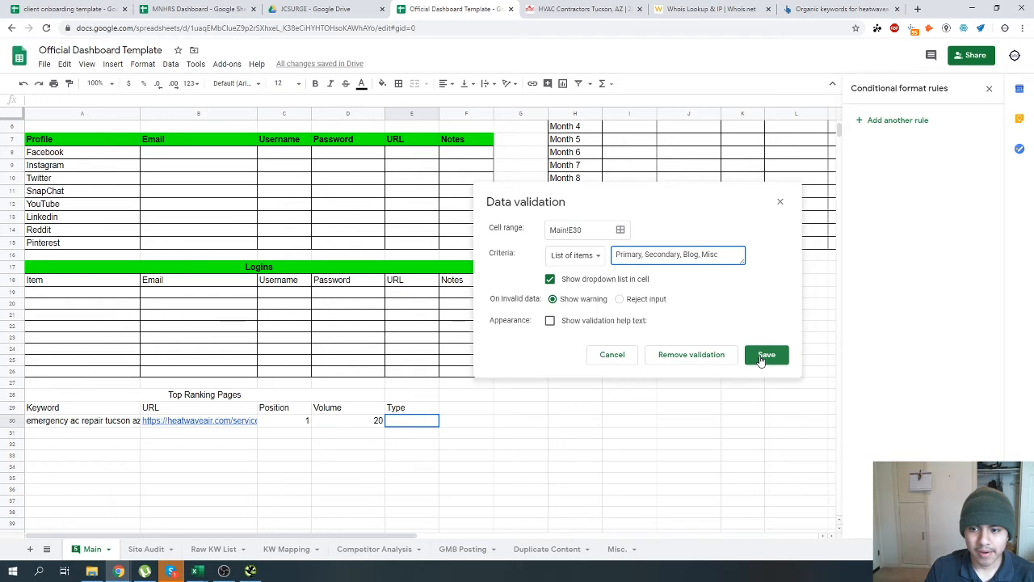
Add Location before Misc in the validation list and save the rule.
double_click(705, 254)
text(Loca)
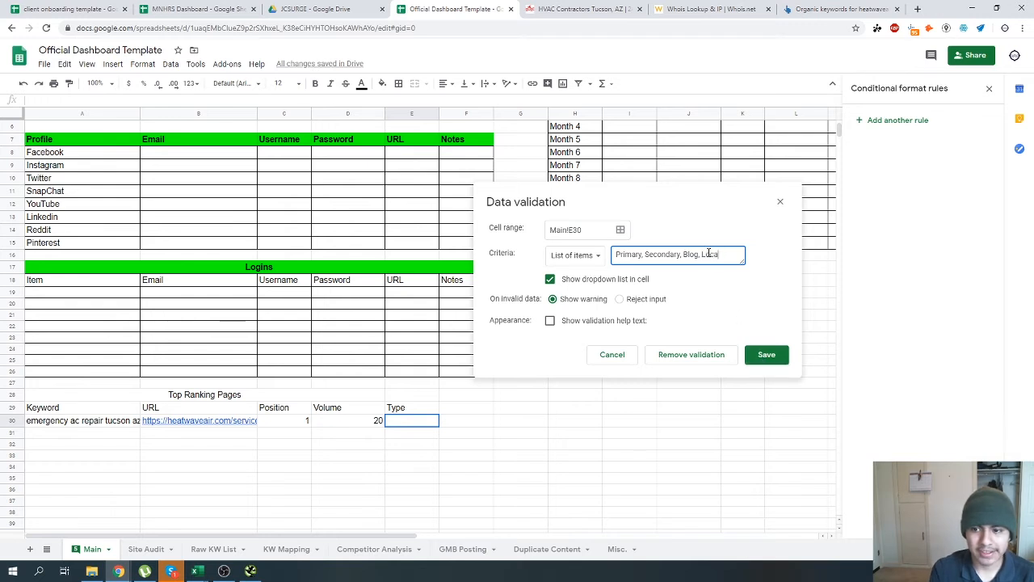
text(tion, Misc)
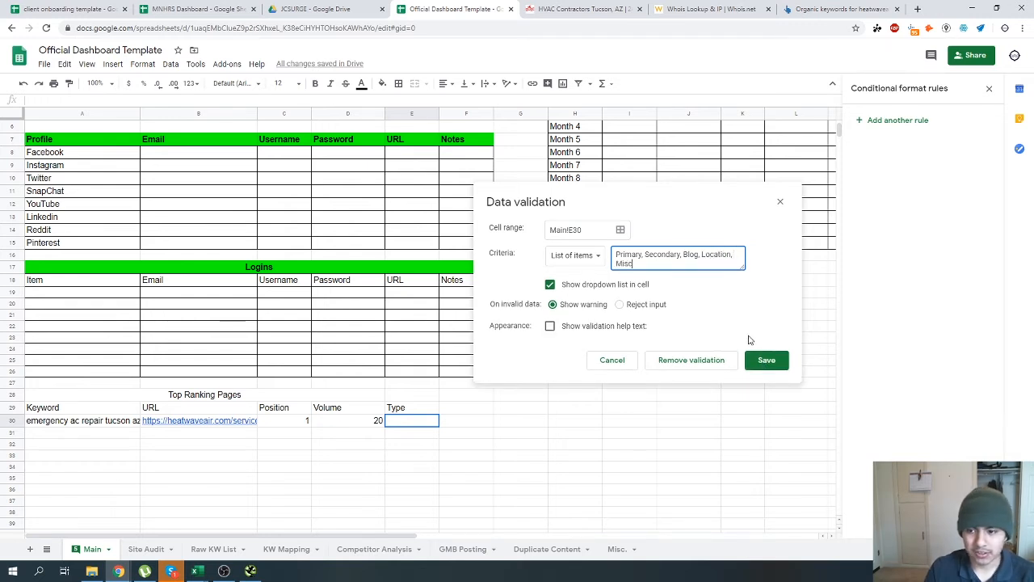
click(765, 360)
Set the Type of the first keyword in E30 to Primary.
click(208, 423)
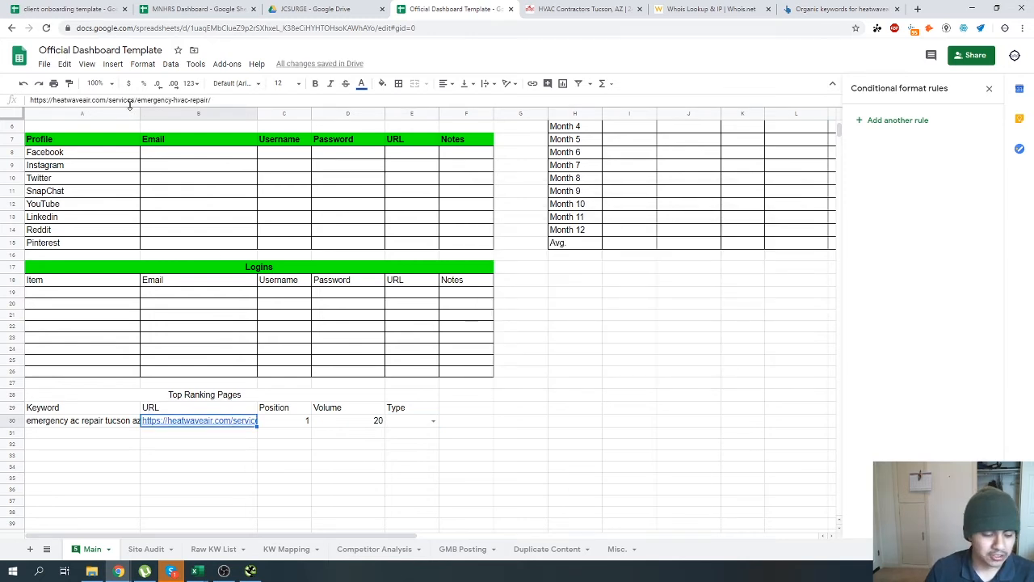
click(433, 420)
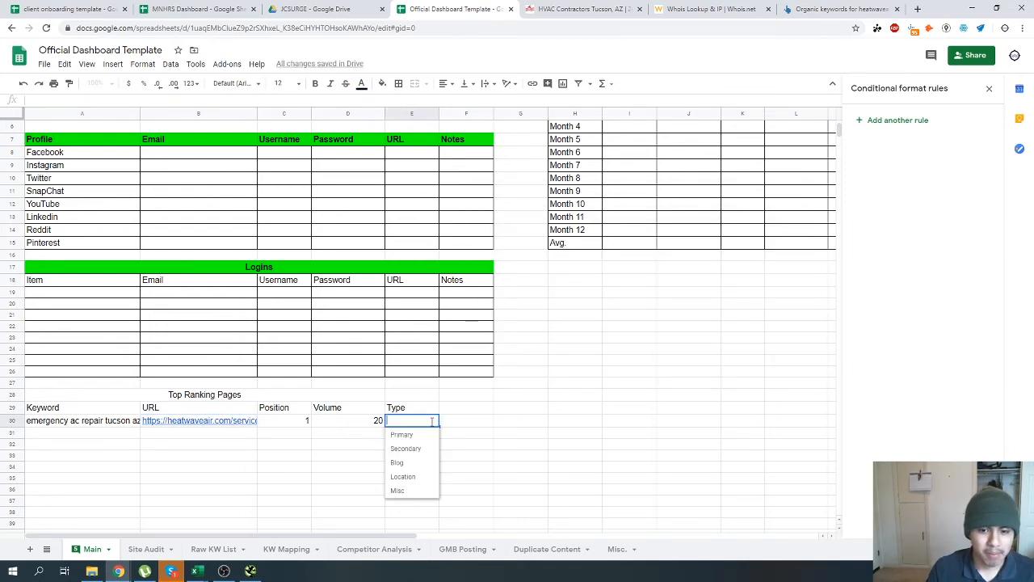
click(424, 437)
Examine the page slug of the URL in B30 against the Type chosen in E30.
click(193, 422)
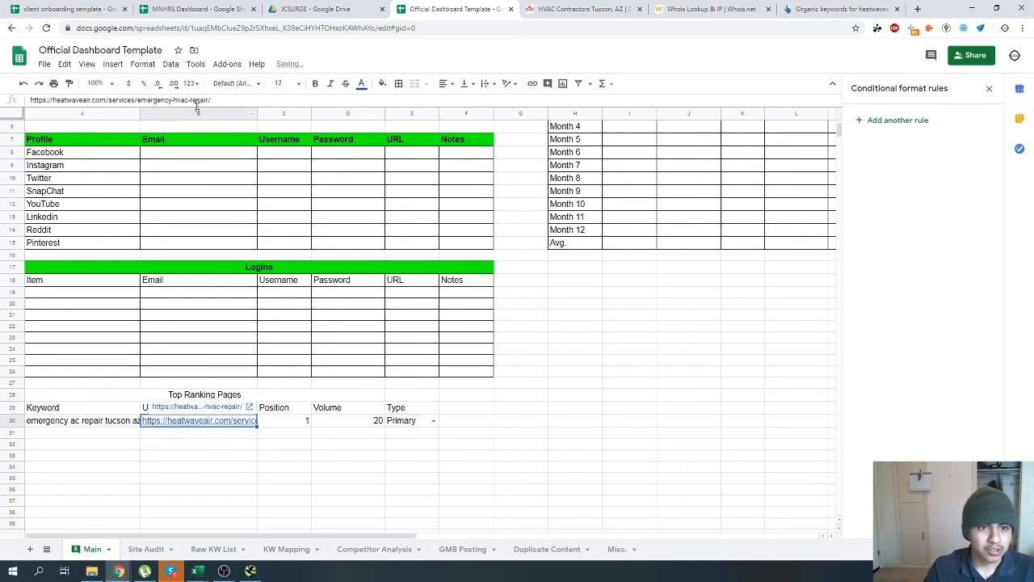
drag(136, 99, 212, 99)
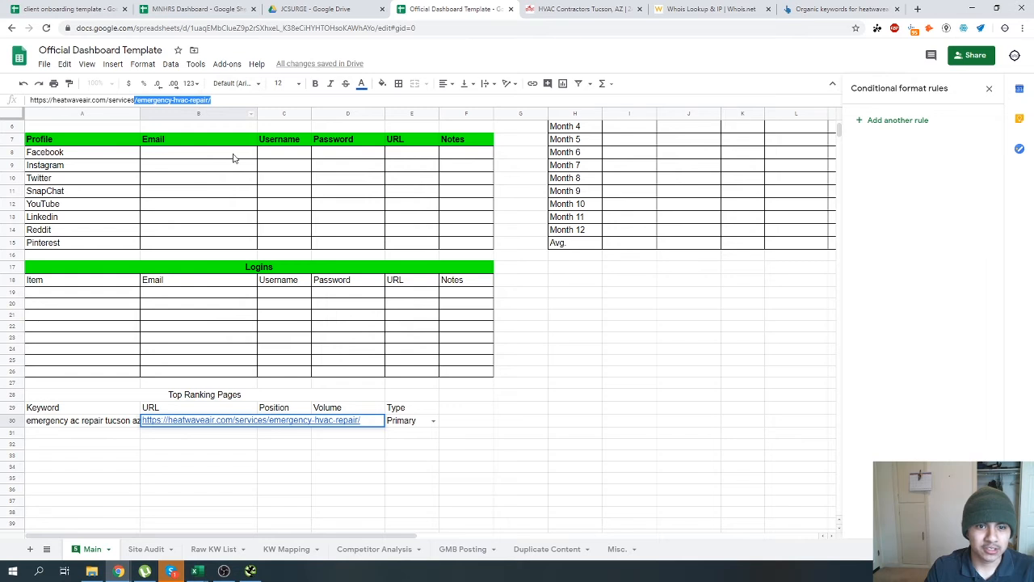
click(415, 421)
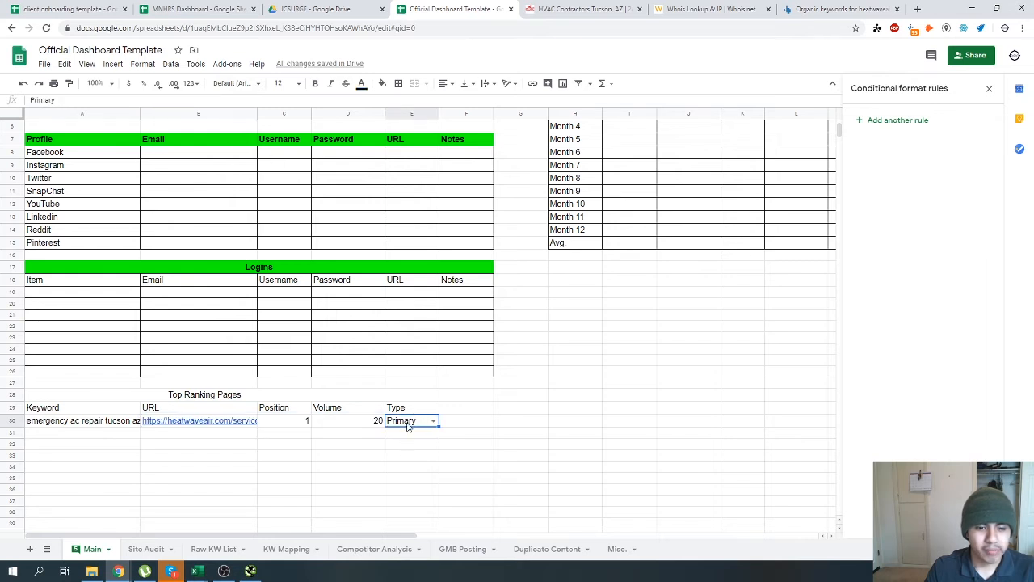
click(221, 421)
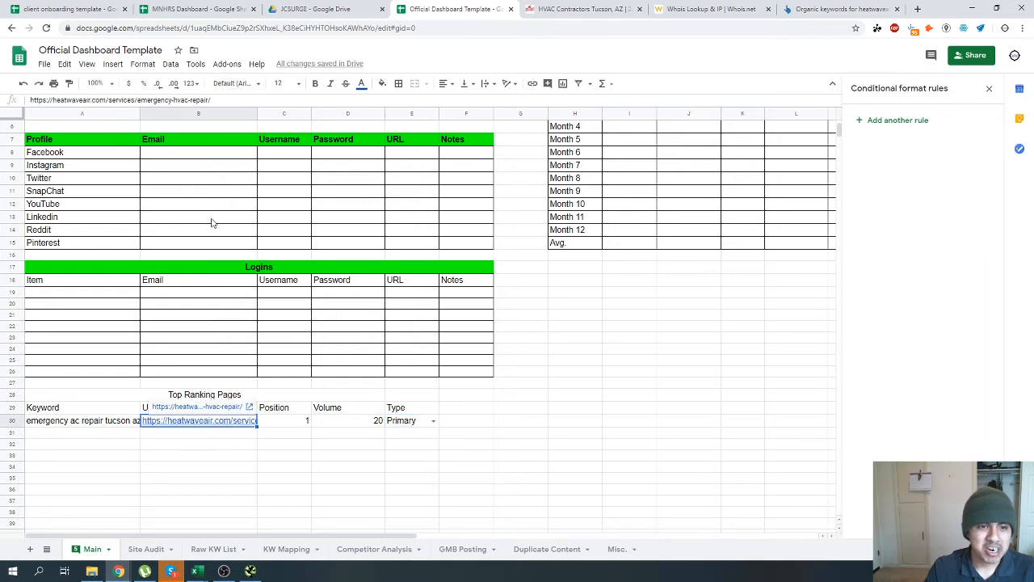
drag(135, 99, 206, 114)
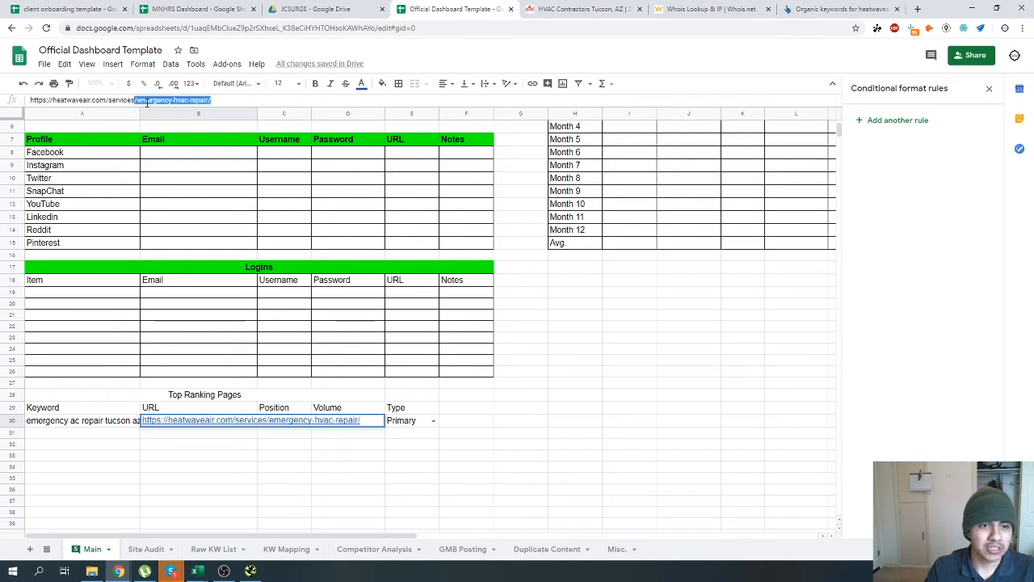
Try removing the word services from the URL in B30 and undo the edit.
drag(134, 100, 113, 100)
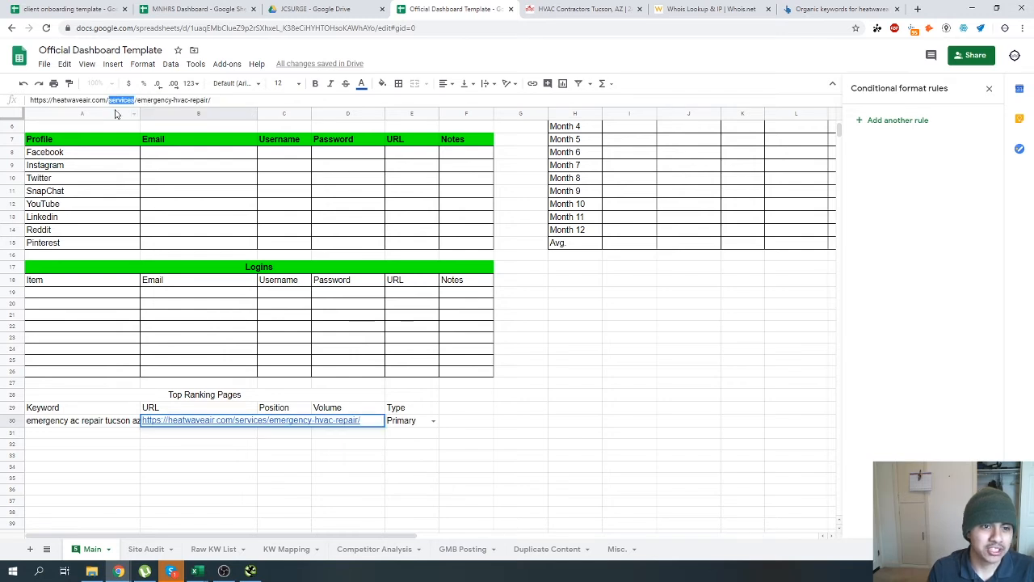
key(BackSpace)
key(Return)
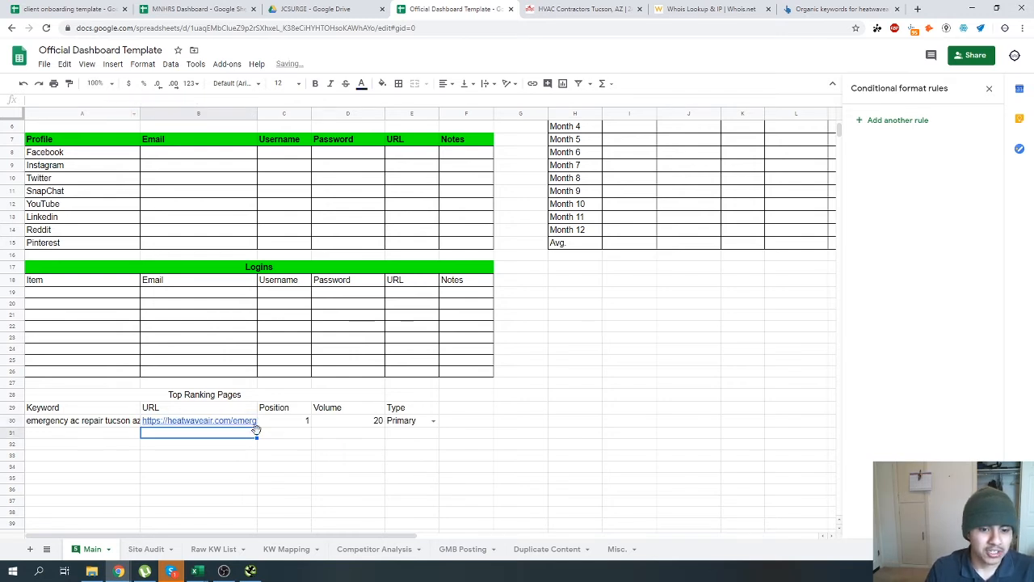
key(ctrl+z)
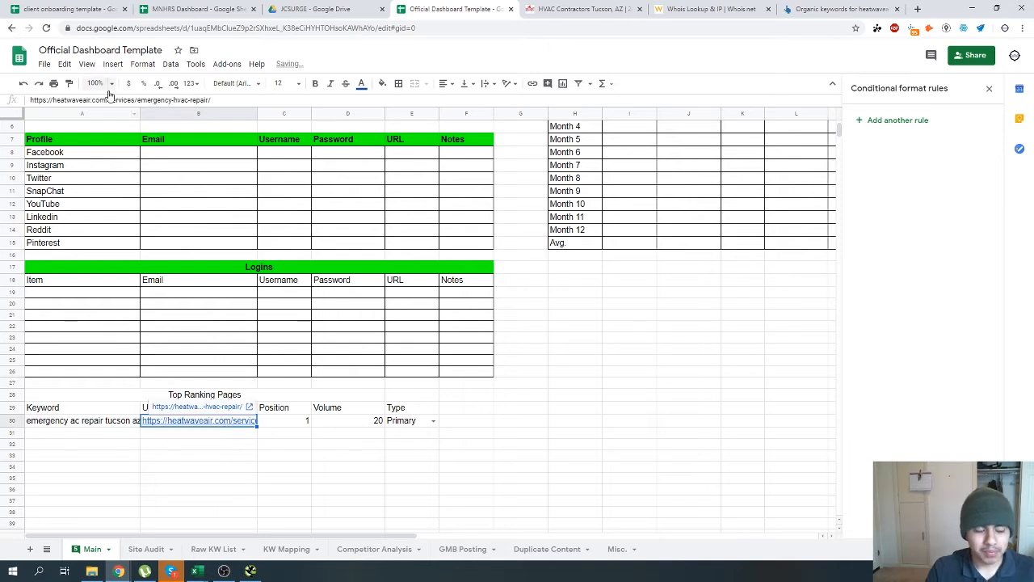
Review the Type choices offered in E30 without changing the selection.
click(433, 420)
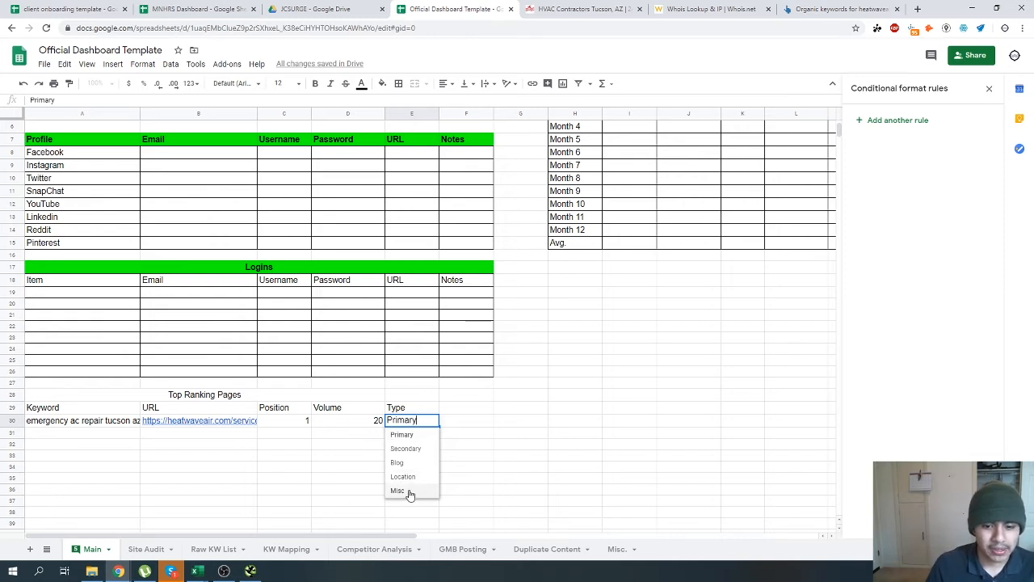
click(347, 454)
click(348, 419)
Clear the sample keyword, URL, position and volume from A30:D30.
click(60, 420)
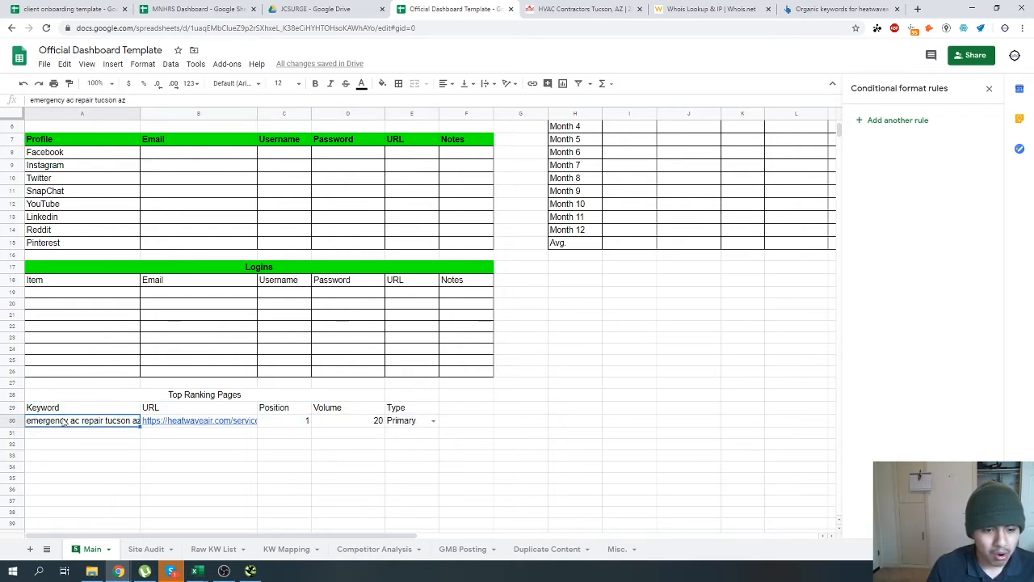
shift+click(365, 423)
key(Delete)
Test the Type dropdown in E30 by choosing Misc and switching back to Primary.
click(431, 421)
click(434, 421)
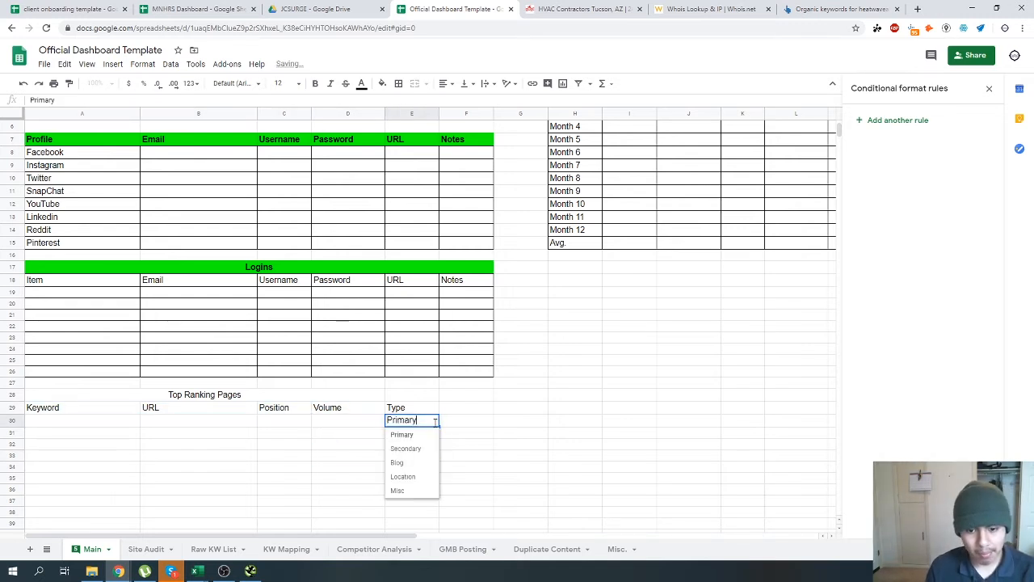
click(397, 491)
click(434, 421)
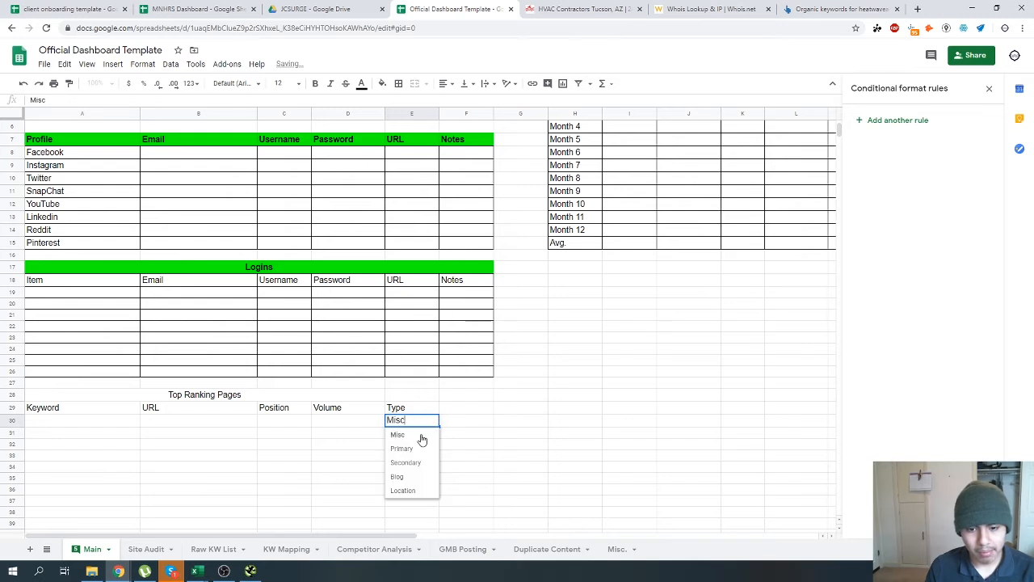
click(431, 420)
click(432, 420)
click(416, 447)
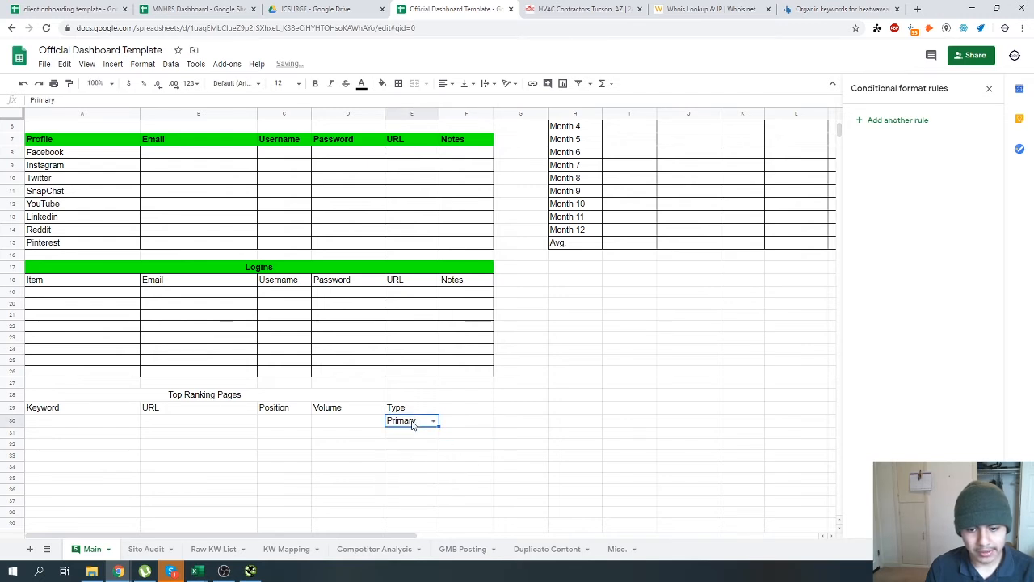
Copy E30 and undo the recent Type choices and the clearing of the sample entries in row 30.
key(ctrl+c)
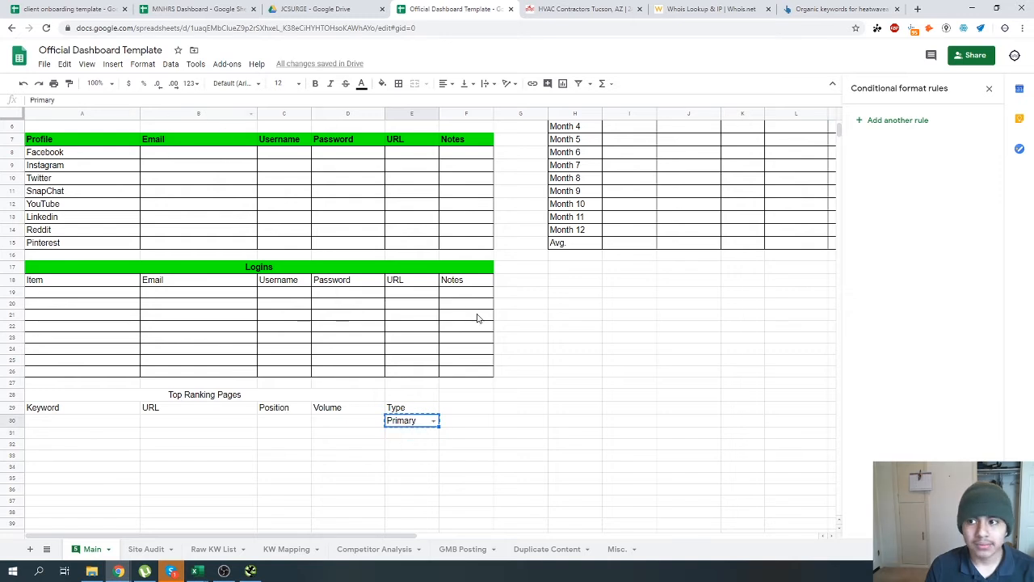
click(410, 435)
click(408, 424)
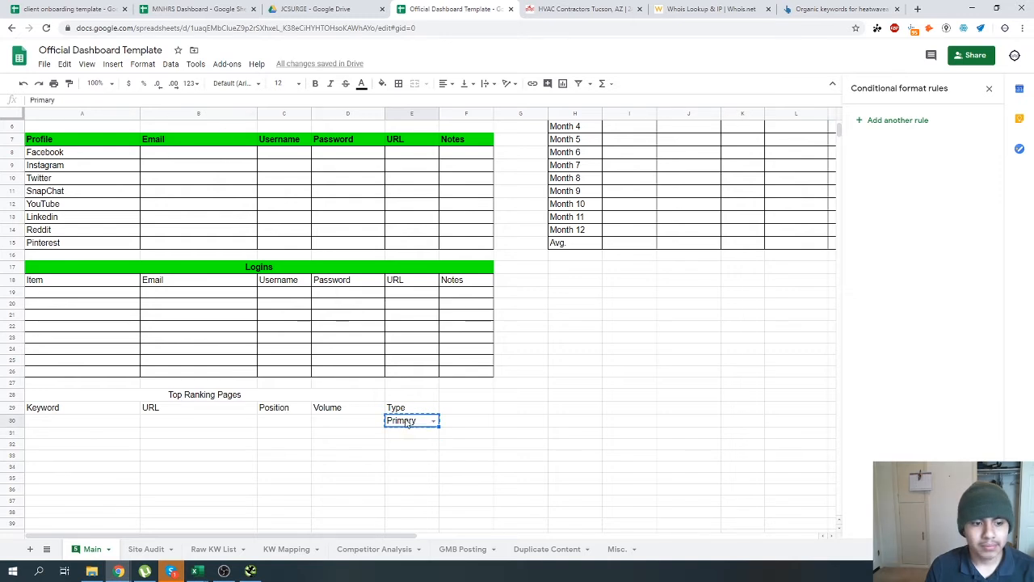
key(ctrl+z)
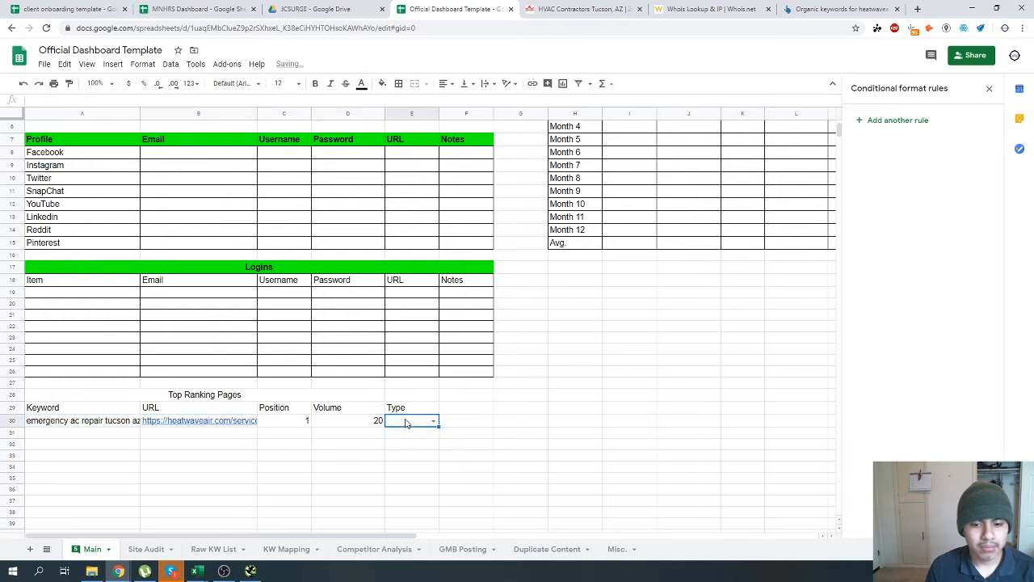
Copy the blank Type dropdown from E30 into E31:E49 and clear the sample entries in A30:D30.
mouse_move(407, 434)
mouse_down()
mouse_move(414, 524)
mouse_move(397, 450)
mouse_up()
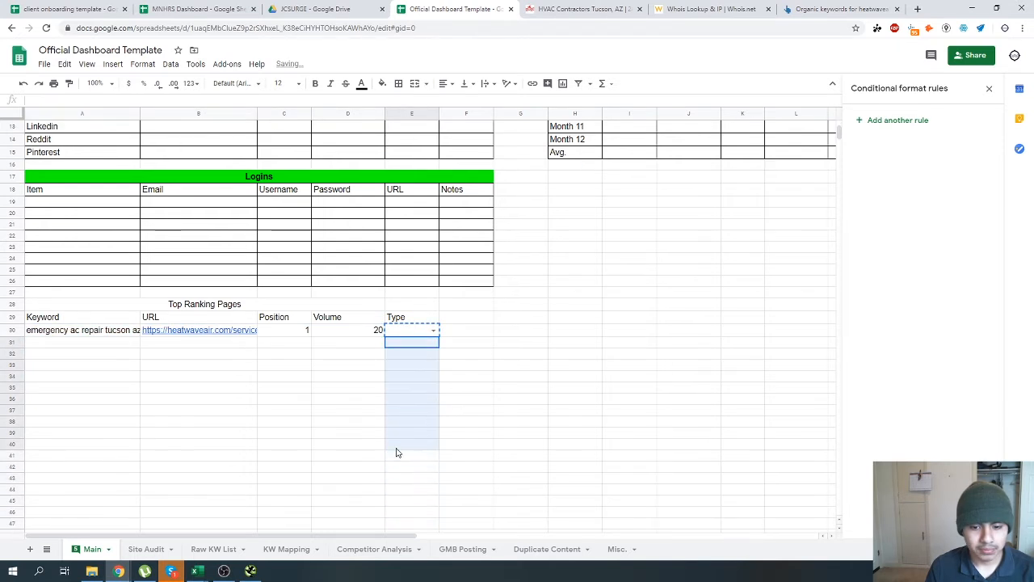
key(ctrl+v)
click(351, 378)
key(ctrl+z)
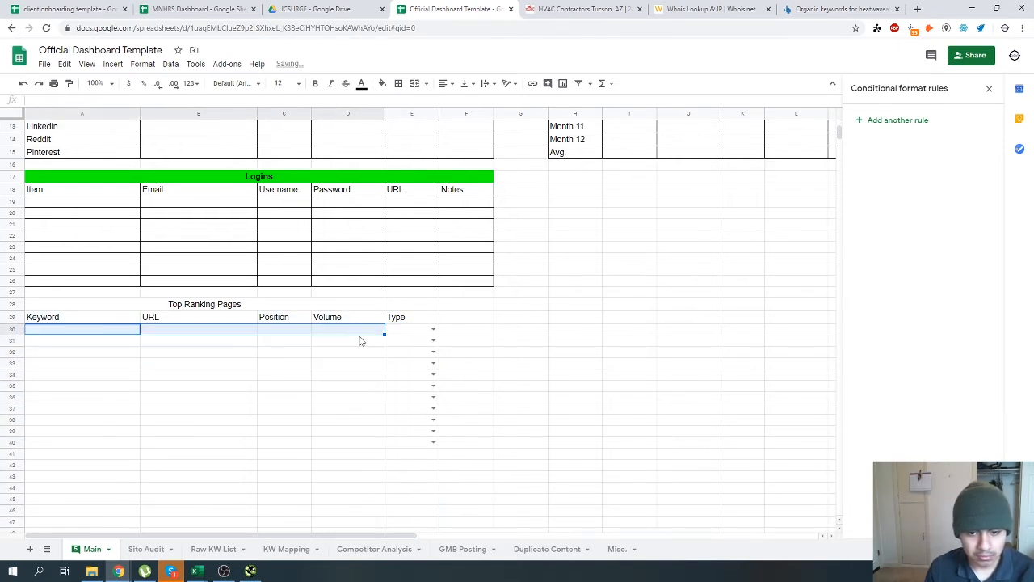
drag(409, 443, 412, 525)
key(ctrl+v)
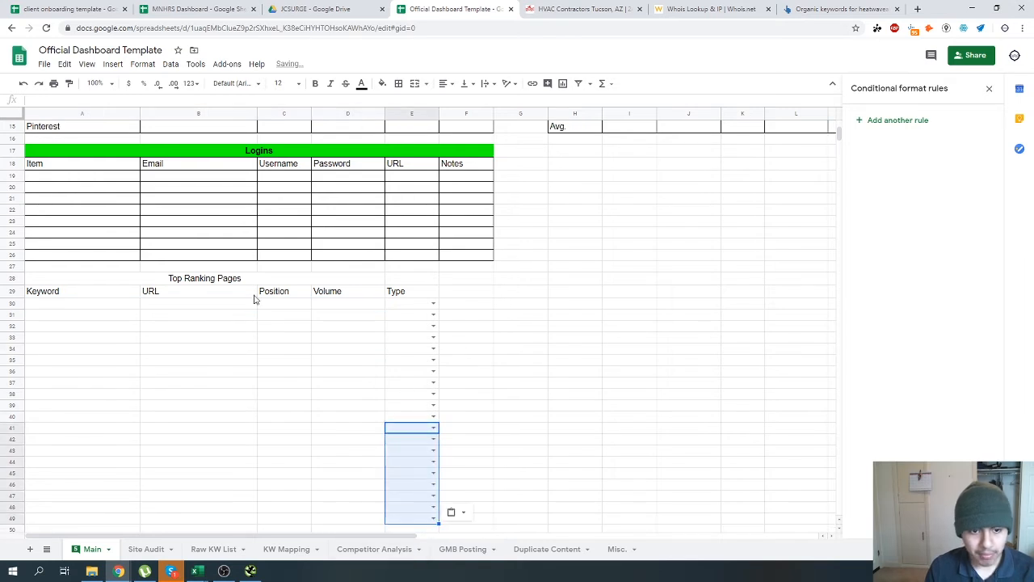
Make the Top Ranking Pages title bold and fill it with bright green.
click(157, 273)
click(316, 83)
click(382, 83)
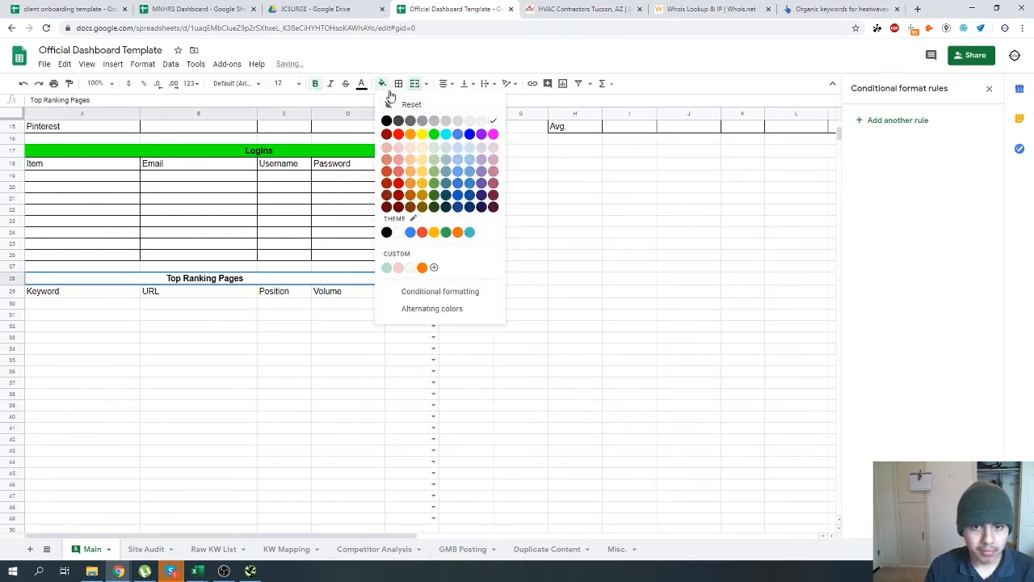
click(434, 133)
scroll(270, 355, up, 2)
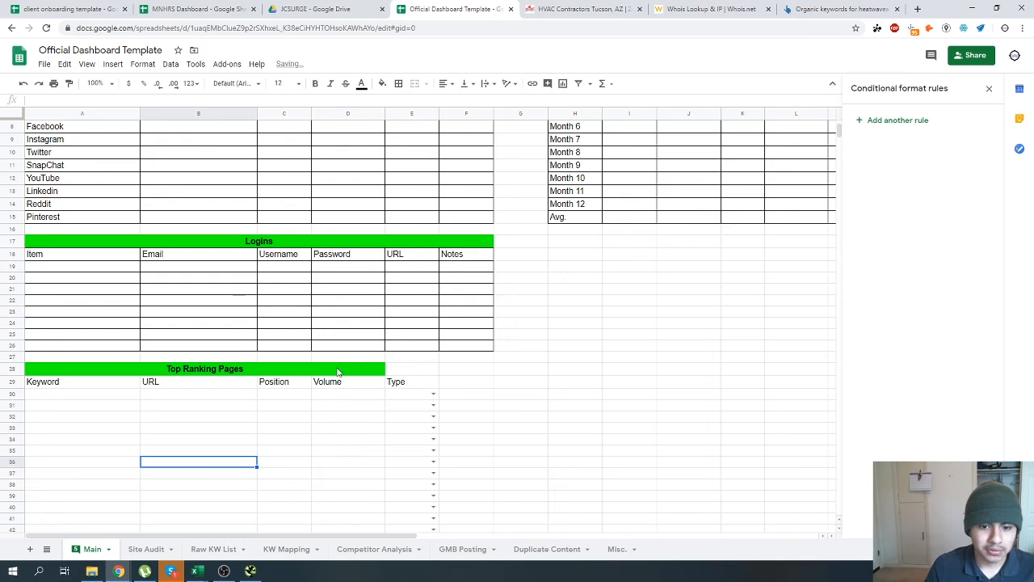
Merge the Top Ranking Pages title across A28:E28 so that it also spans the Type column.
shift+click(410, 370)
click(414, 83)
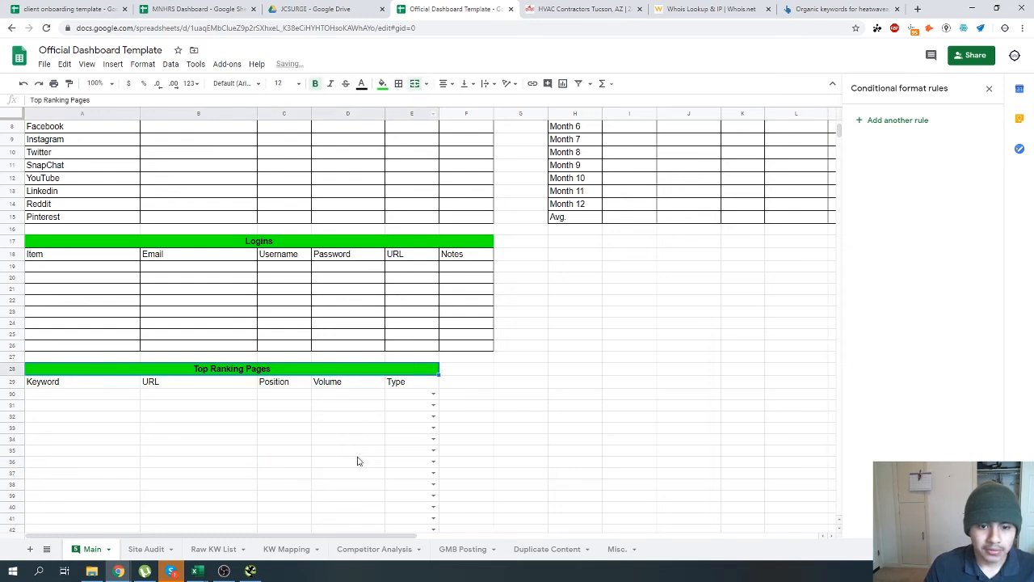
click(356, 460)
scroll(217, 443, up, 2)
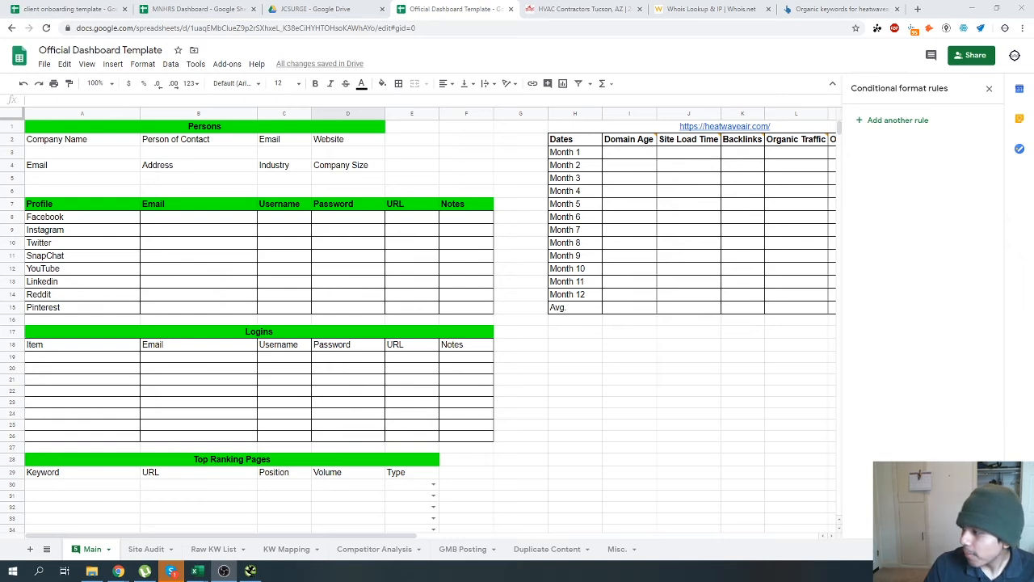
Open the Site Audit sheet and check the crawl categories in the Screaming Frog SEO Spider window.
click(135, 550)
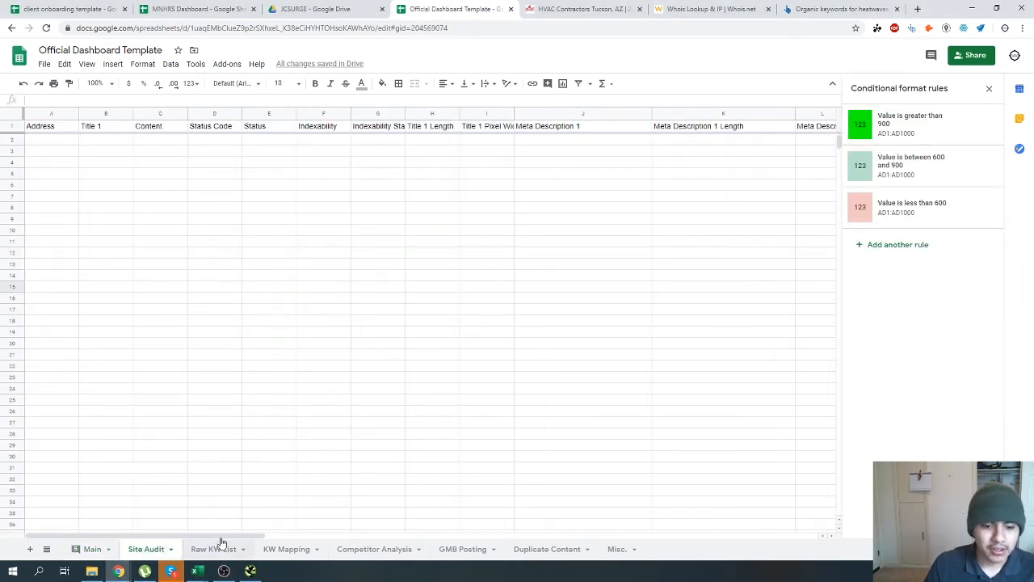
click(251, 570)
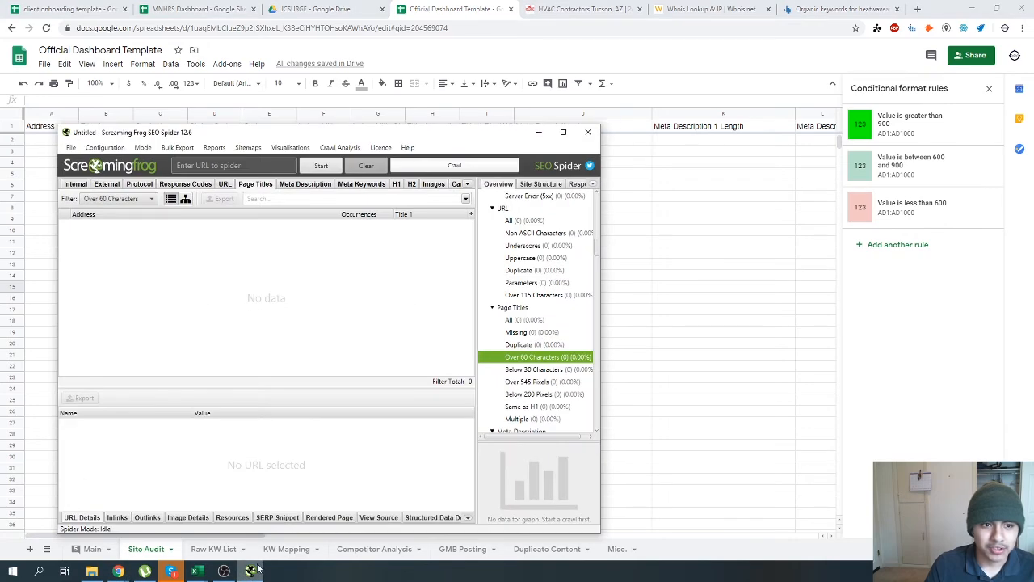
click(252, 571)
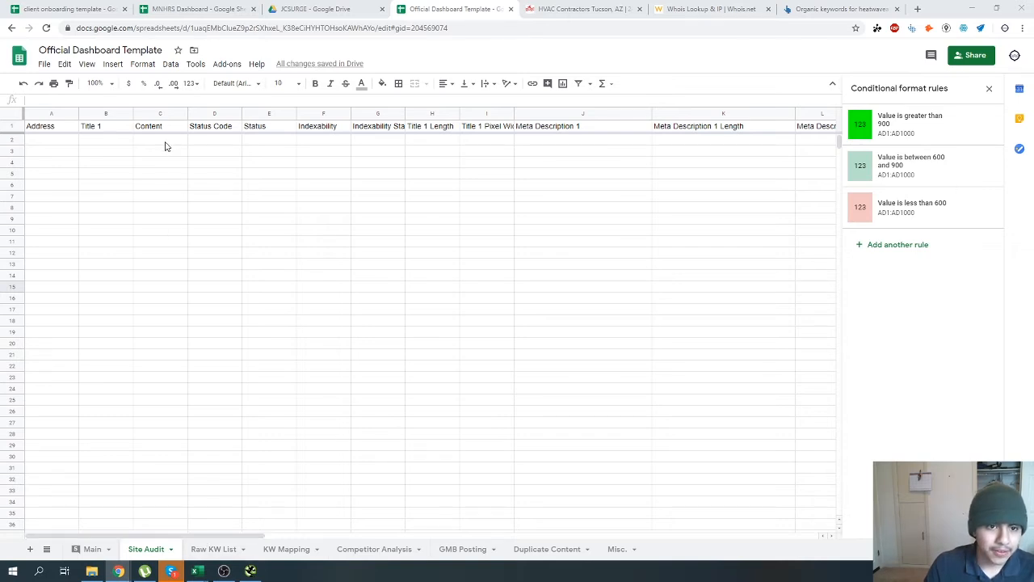
Add a conditional format rule to the Status Code column (D1:D1000) that colours cells containing the text 200 in the default green.
click(197, 113)
right_click(198, 113)
click(436, 311)
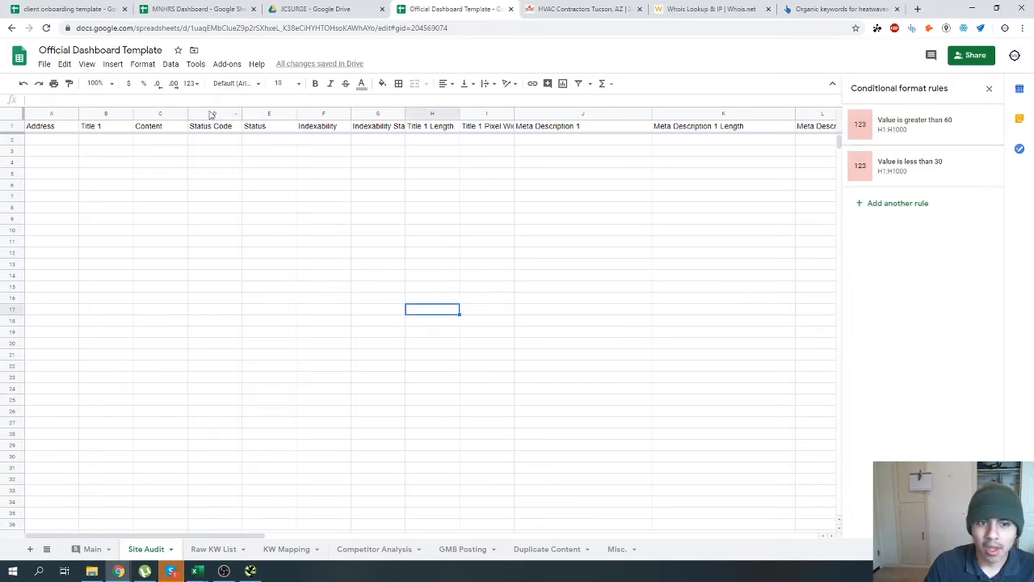
click(209, 113)
right_click(206, 108)
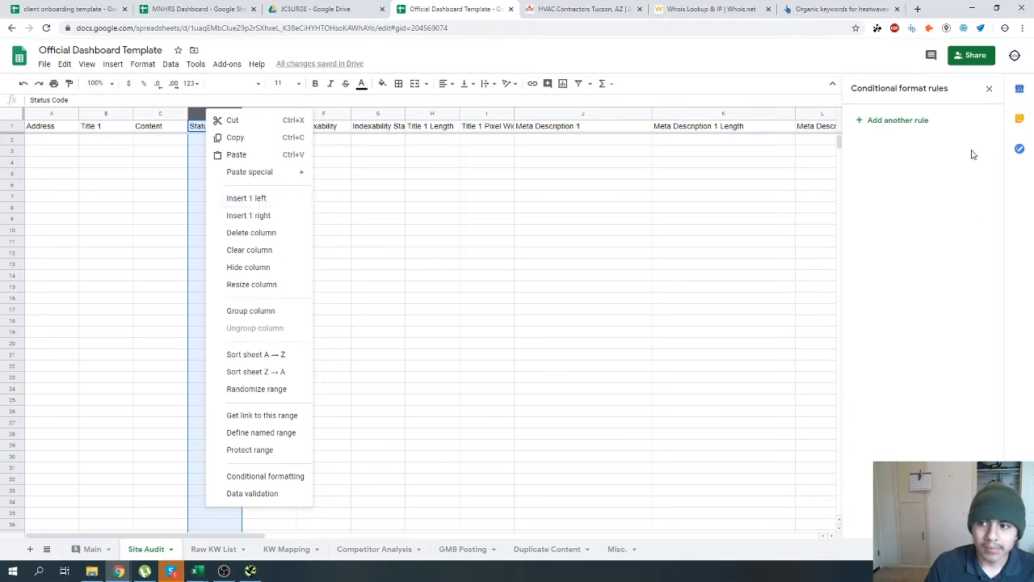
click(892, 119)
click(881, 230)
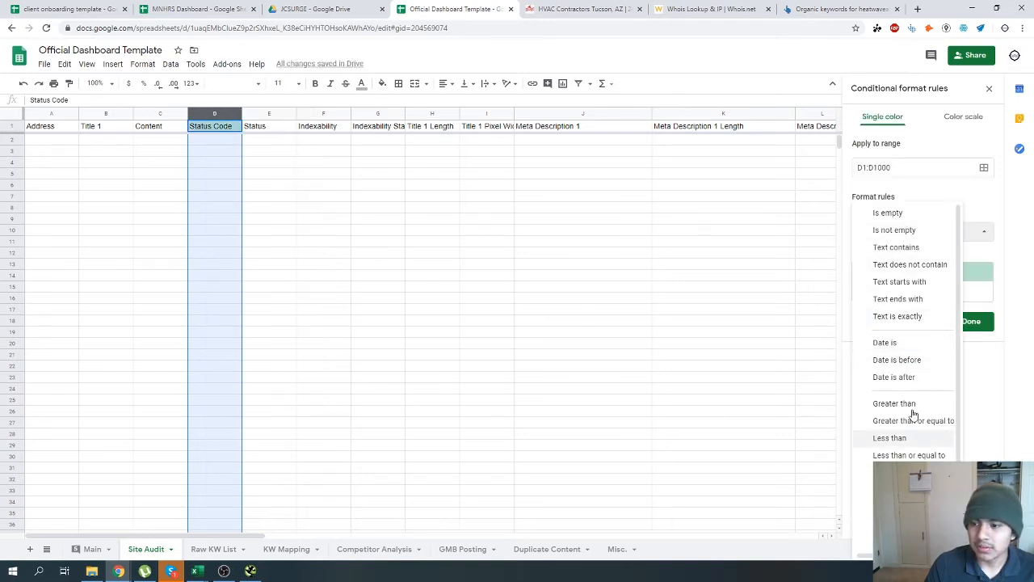
click(895, 248)
click(893, 260)
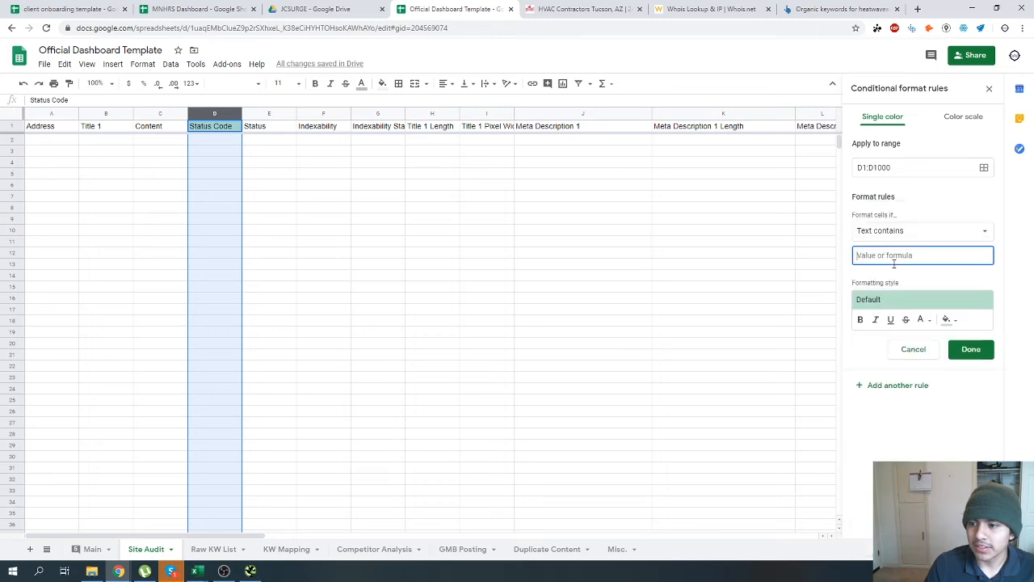
text(200)
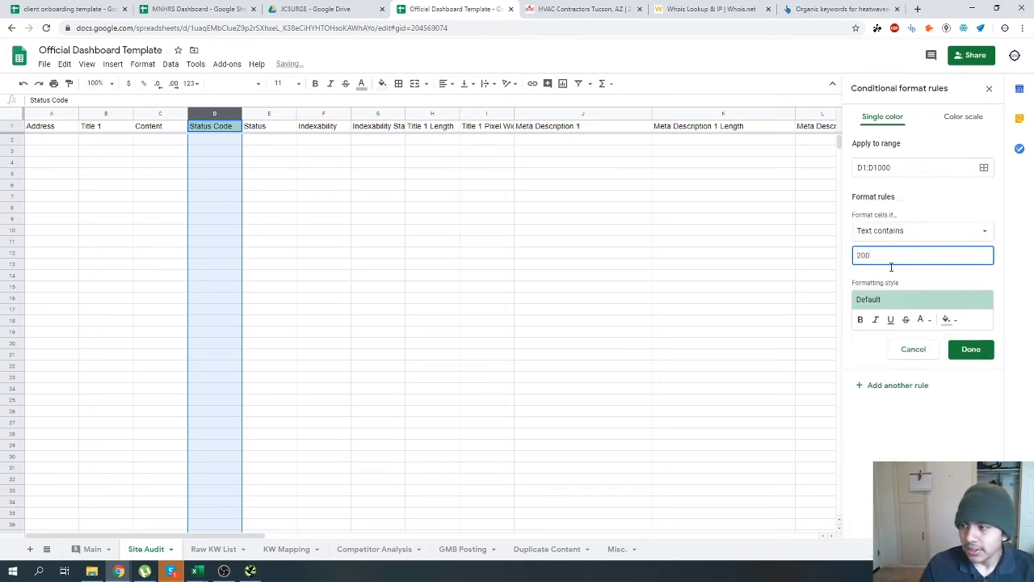
click(971, 349)
Test the Status Code rule by entering 200 in D8, and undo the entry.
click(203, 207)
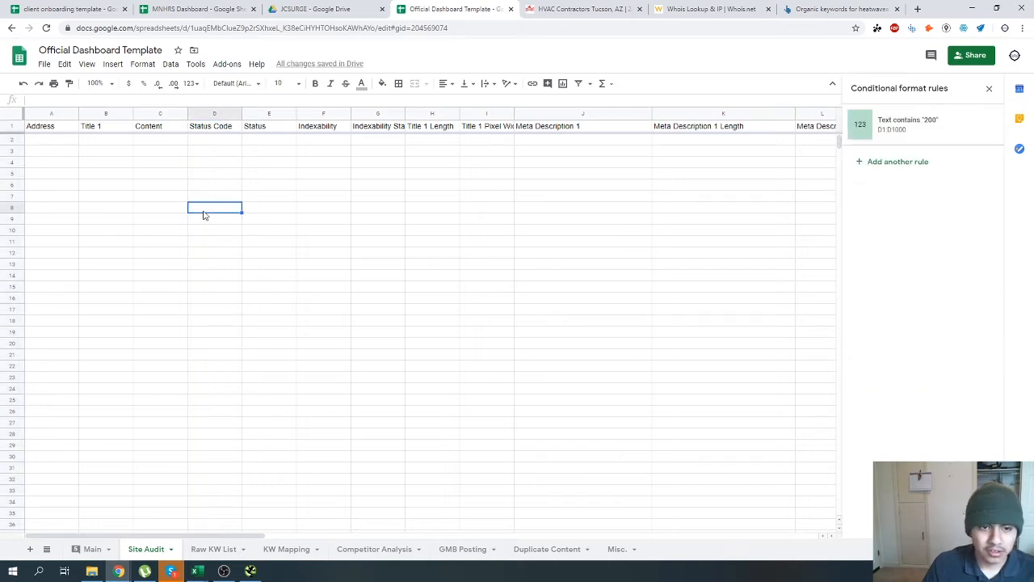
text(3)
key(BackSpace)
text(200)
key(Return)
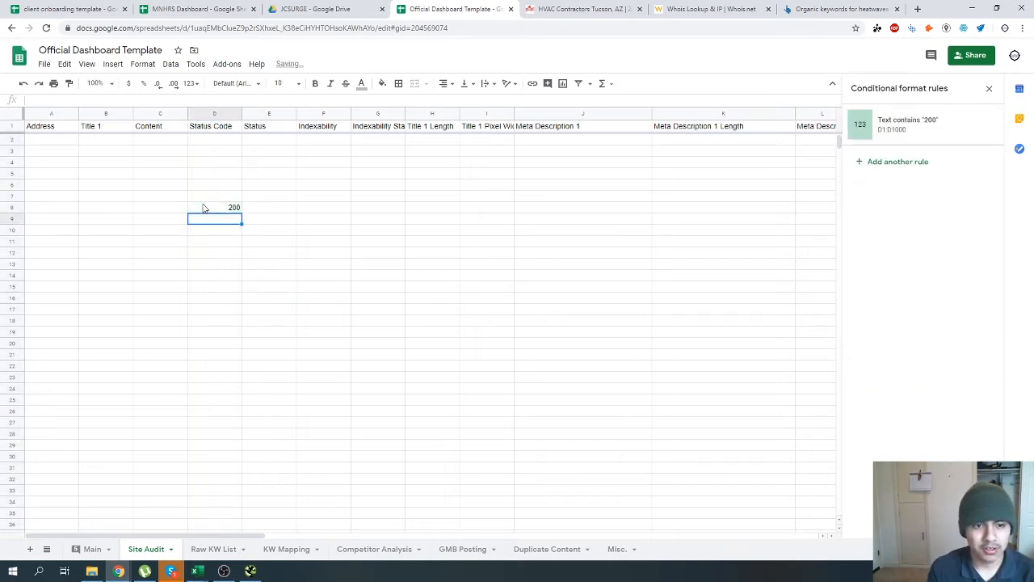
key(ctrl+z)
Add a second Status Code rule for D1:D1000 that colours cells containing the text 301 in yellow.
click(198, 115)
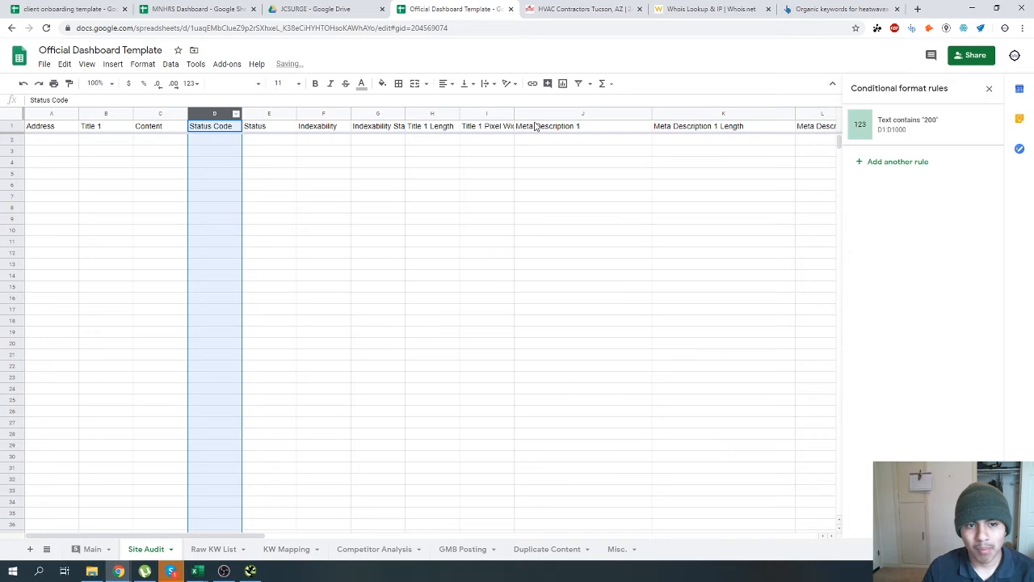
click(912, 164)
click(917, 230)
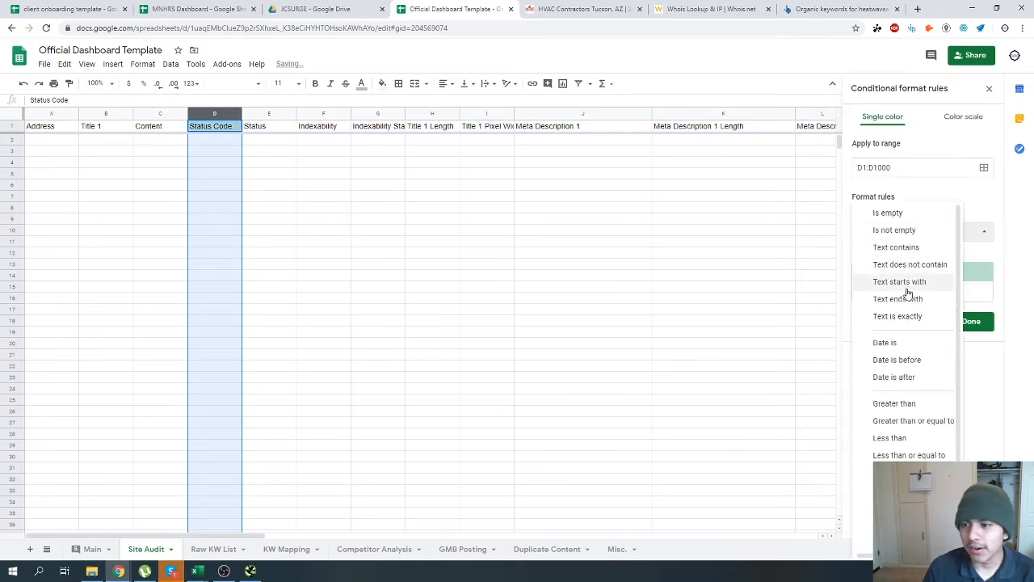
click(907, 247)
click(905, 255)
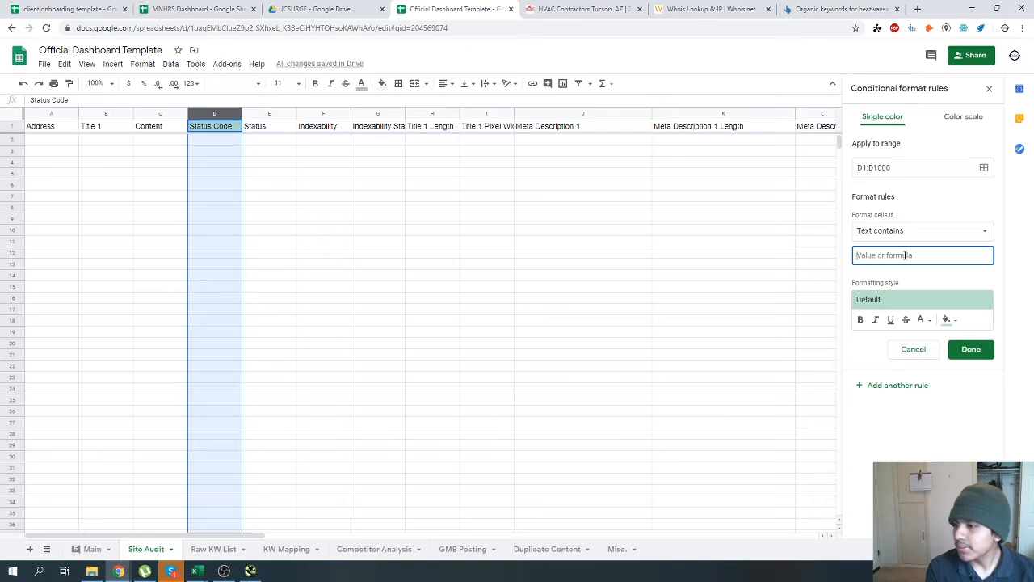
text(301)
key(Tab)
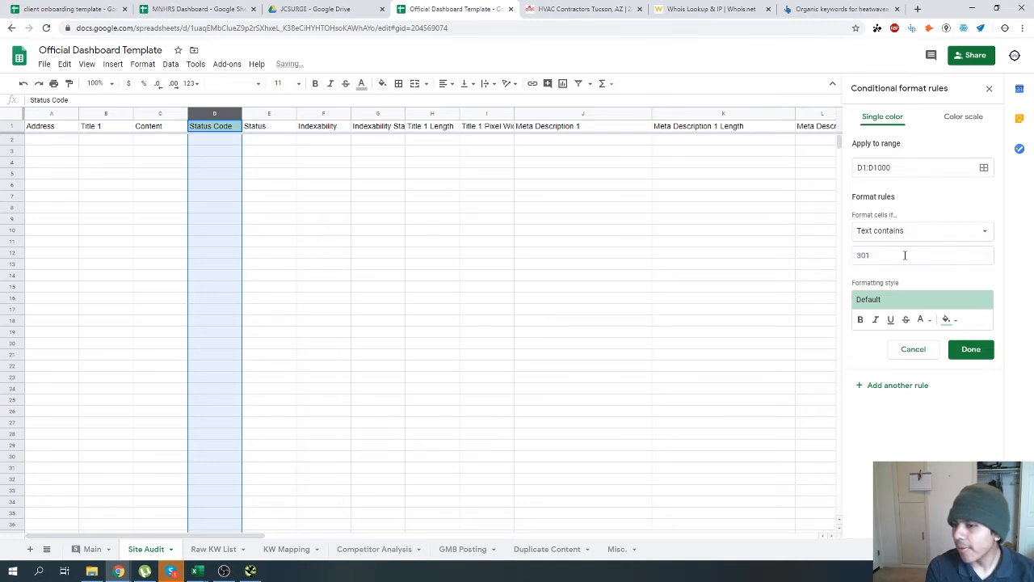
click(902, 300)
click(920, 330)
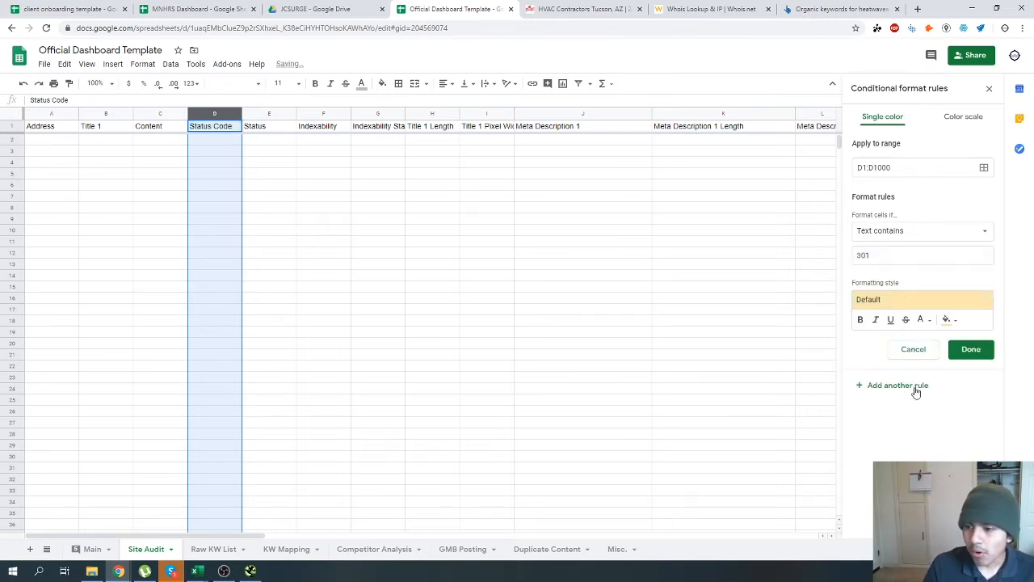
click(971, 350)
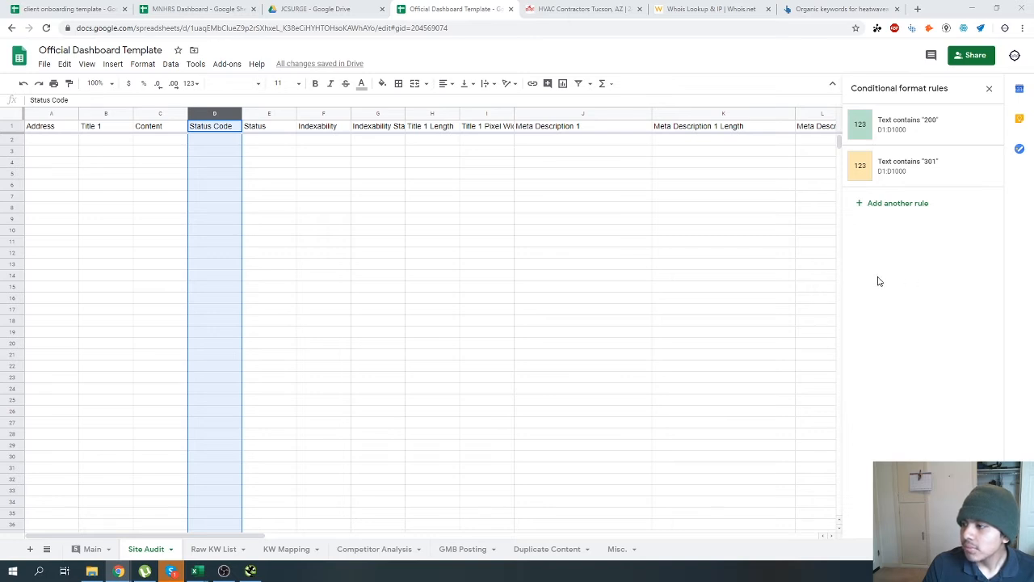
click(583, 276)
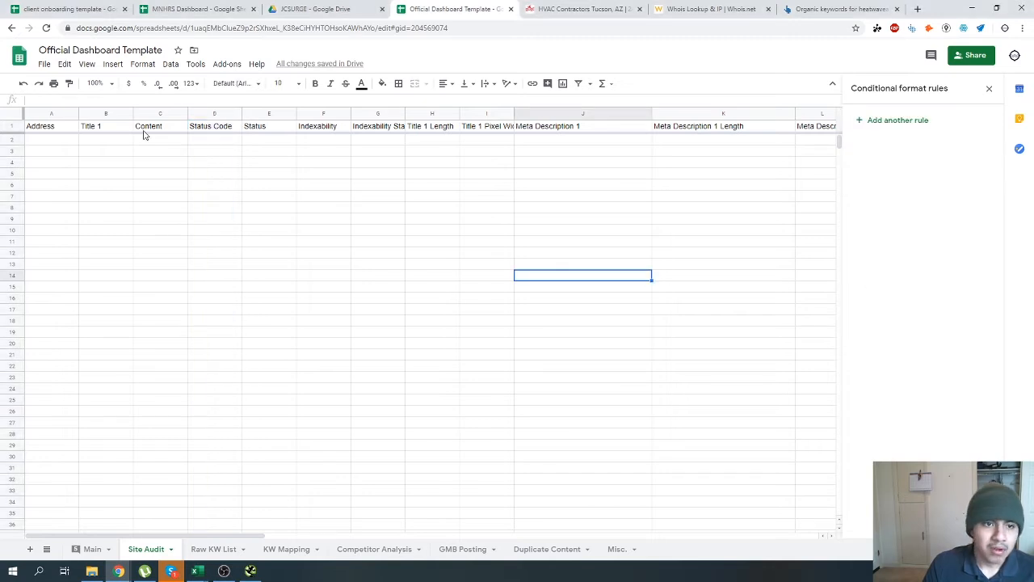
Review the conditional format rules on the Meta Description 1 Length column and search the sheet for H1.
drag(236, 535, 408, 526)
click(223, 112)
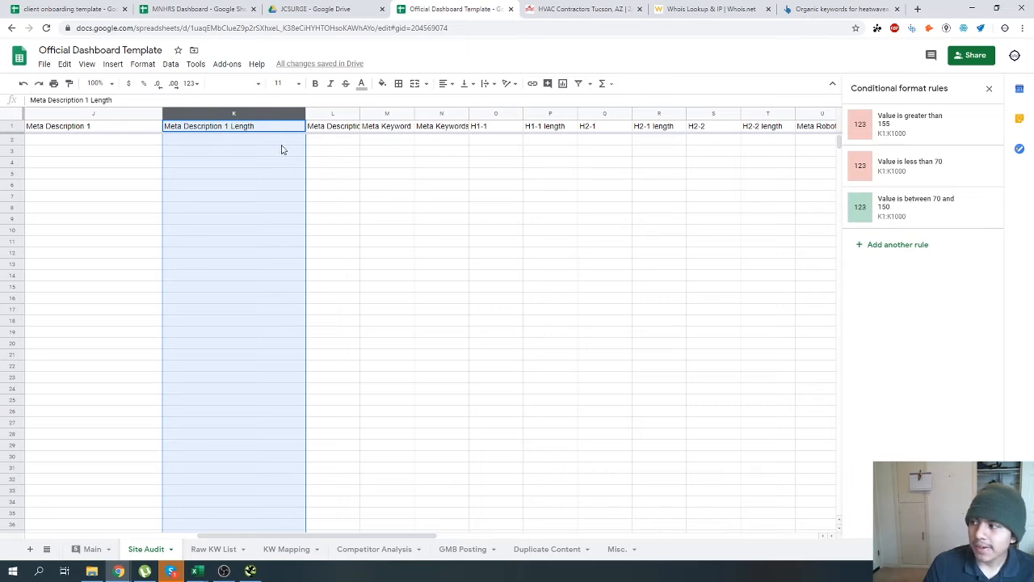
key(ctrl+f)
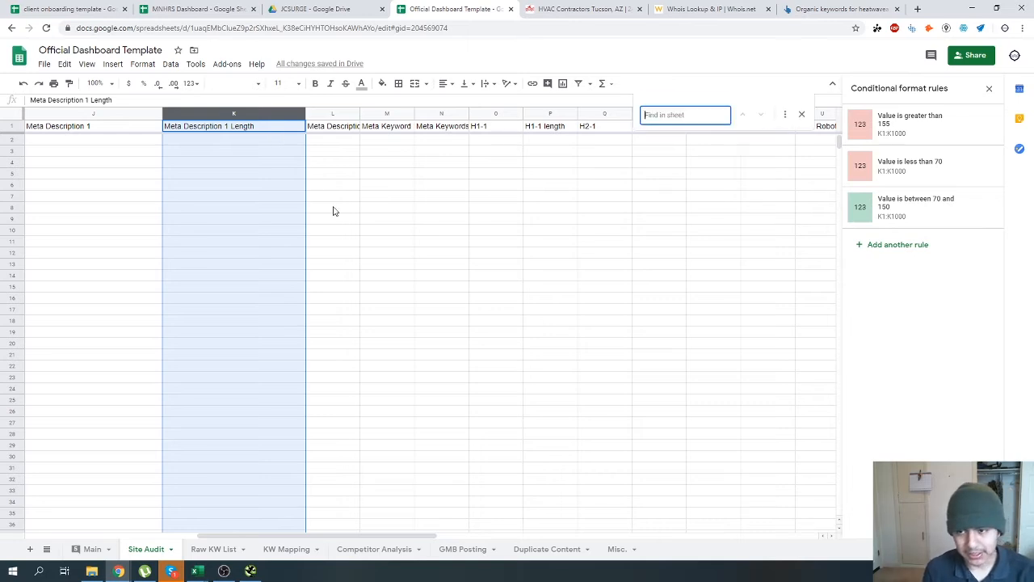
text(H1)
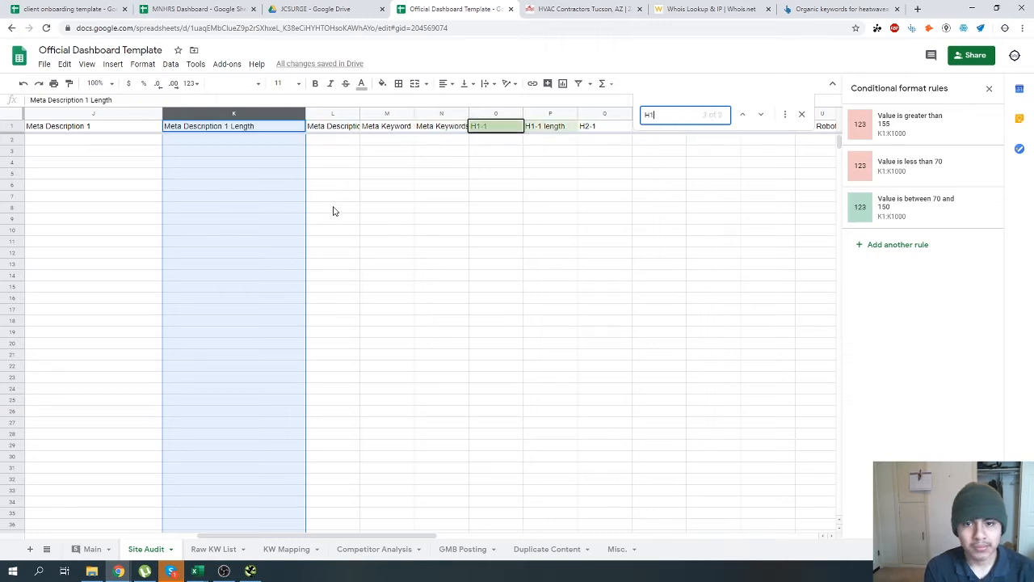
Start a conditional format rule for the H1-1 length column and look up the H1 character limit in Screaming Frog.
right_click(543, 113)
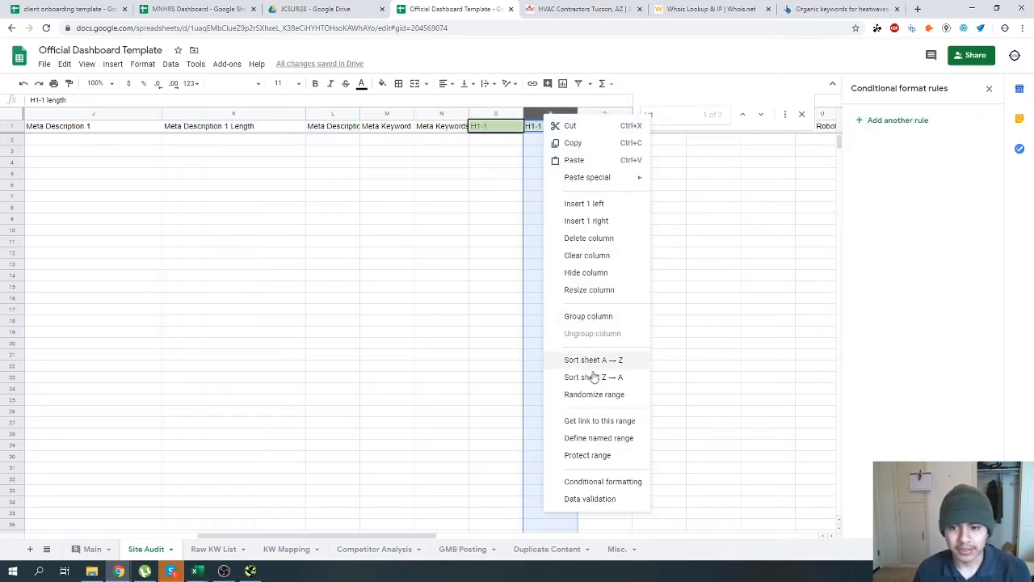
click(897, 122)
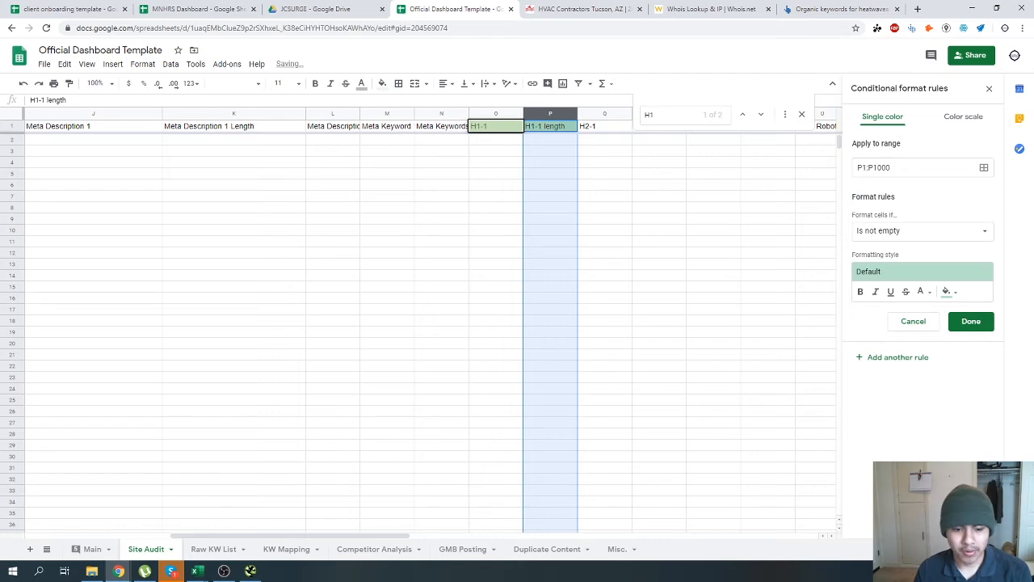
click(251, 571)
scroll(521, 317, up, 5)
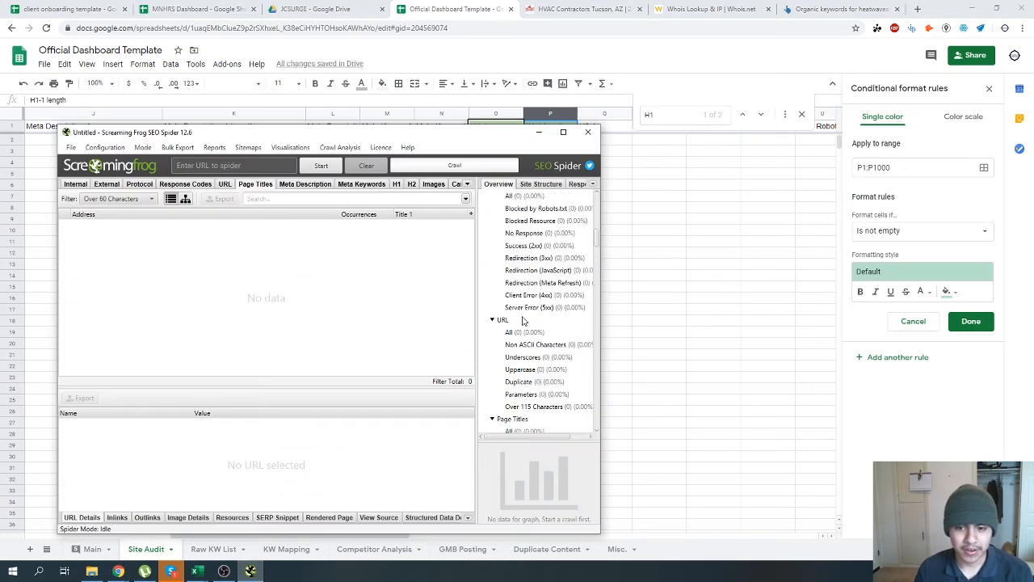
scroll(513, 363, down, 6)
scroll(510, 374, down, 9)
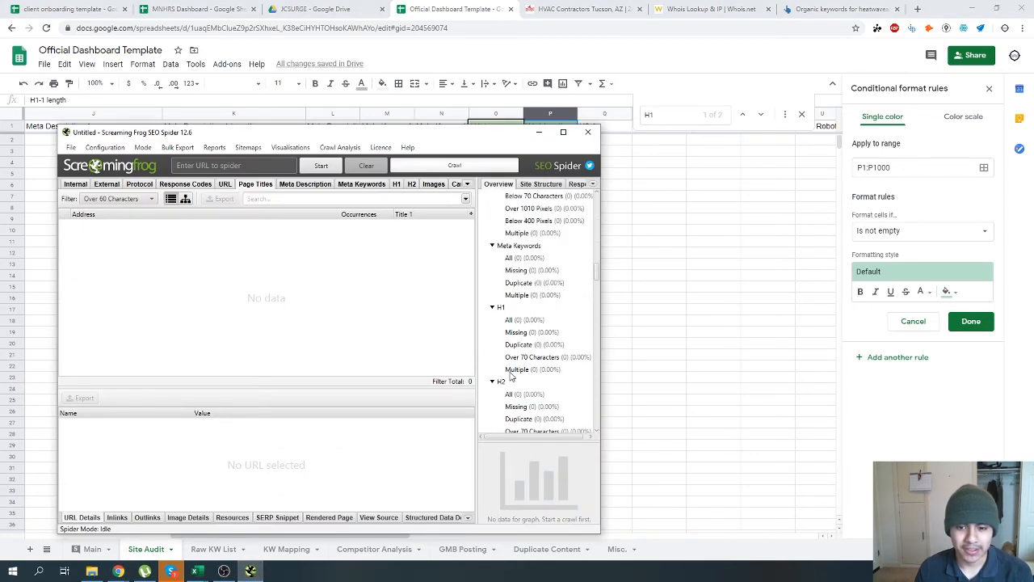
click(536, 338)
click(534, 358)
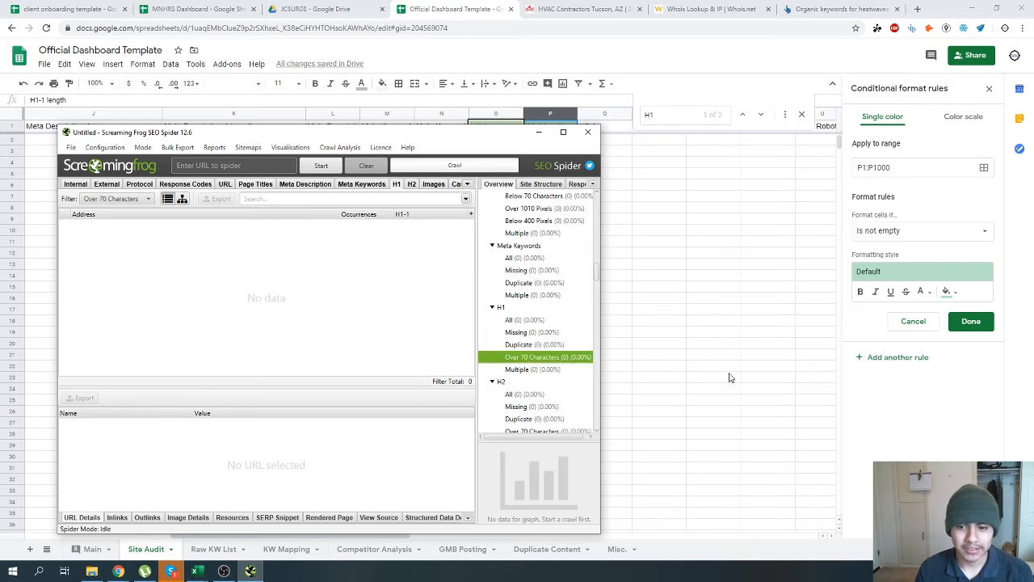
Set the H1-1 length rule to colour values greater than 70 in yellow, save it and close the sheet search.
click(880, 245)
click(913, 233)
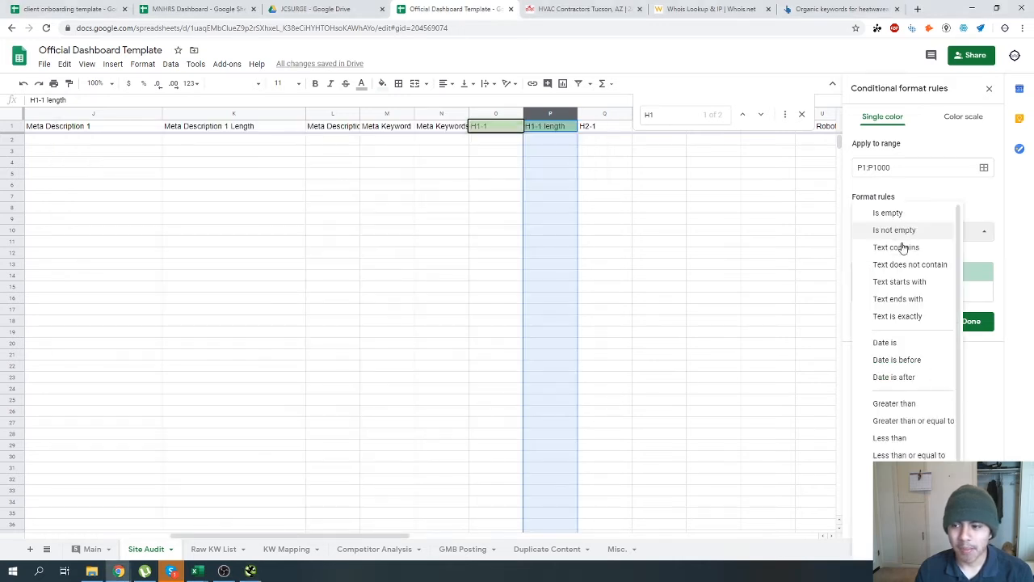
click(895, 403)
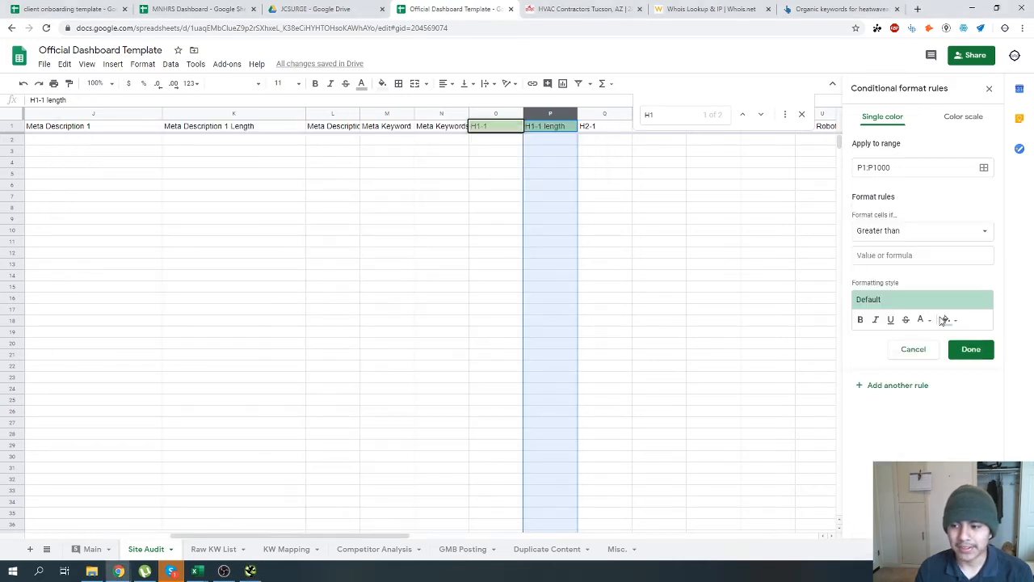
click(903, 255)
text(70)
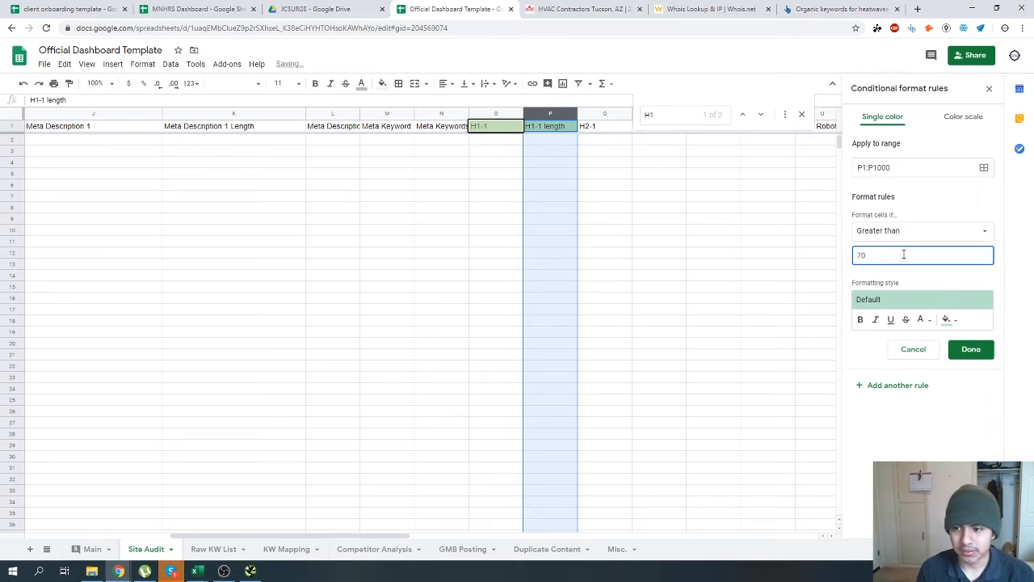
click(948, 321)
click(938, 305)
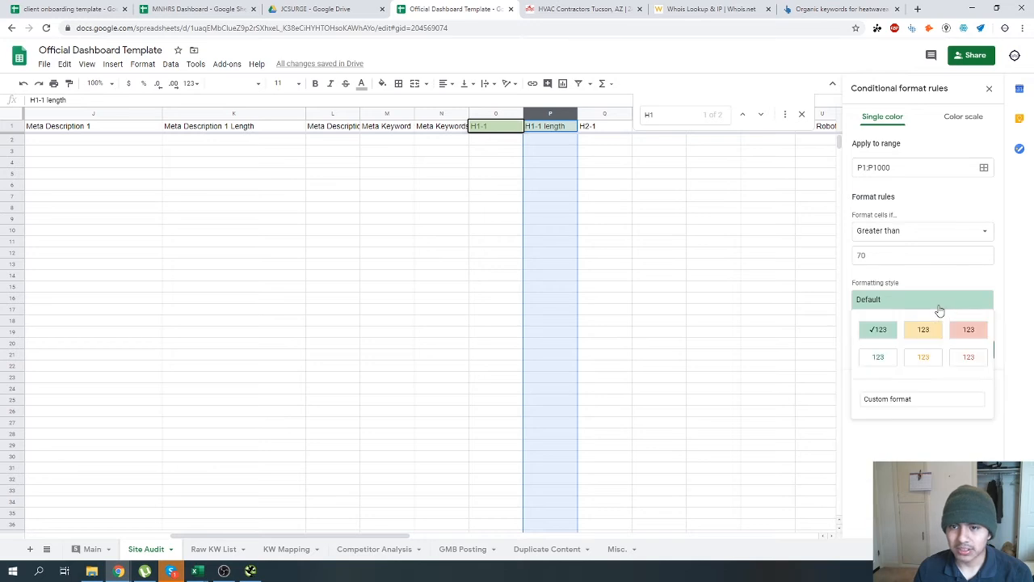
click(923, 330)
click(970, 349)
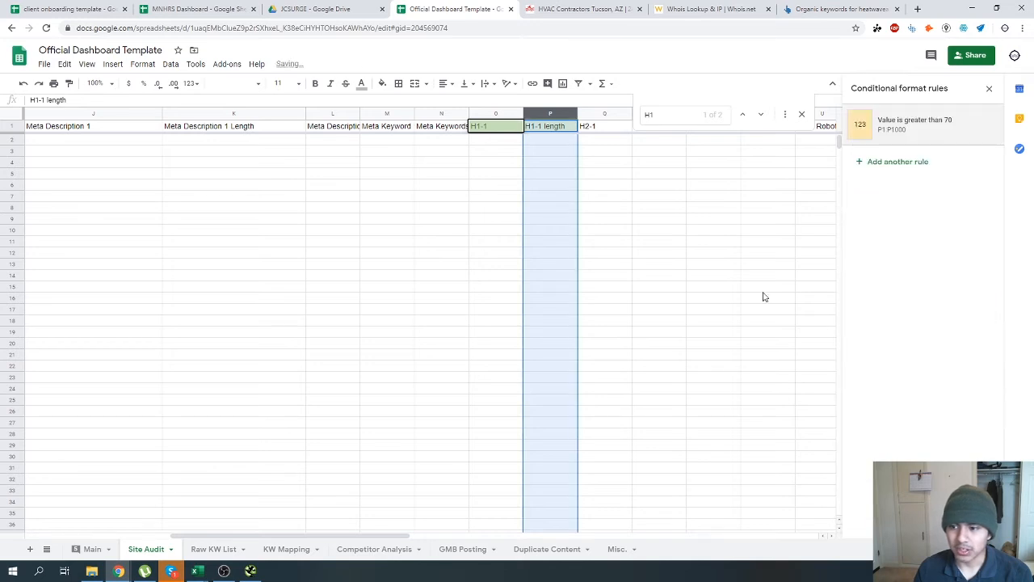
click(604, 230)
click(801, 113)
Test the H1-1 length rule by entering 90 in P3, and undo the entry.
click(548, 155)
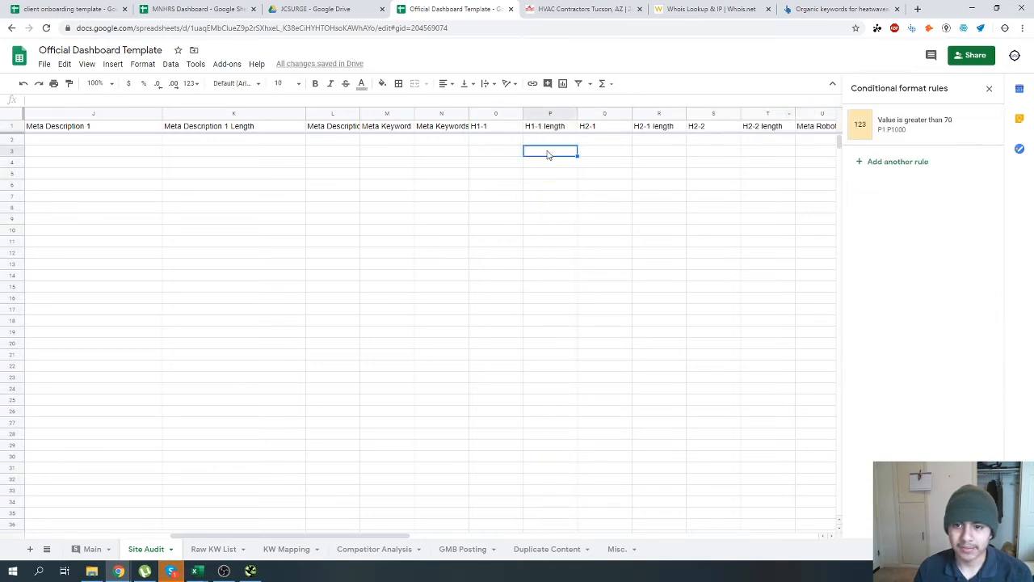
text(90)
key(Return)
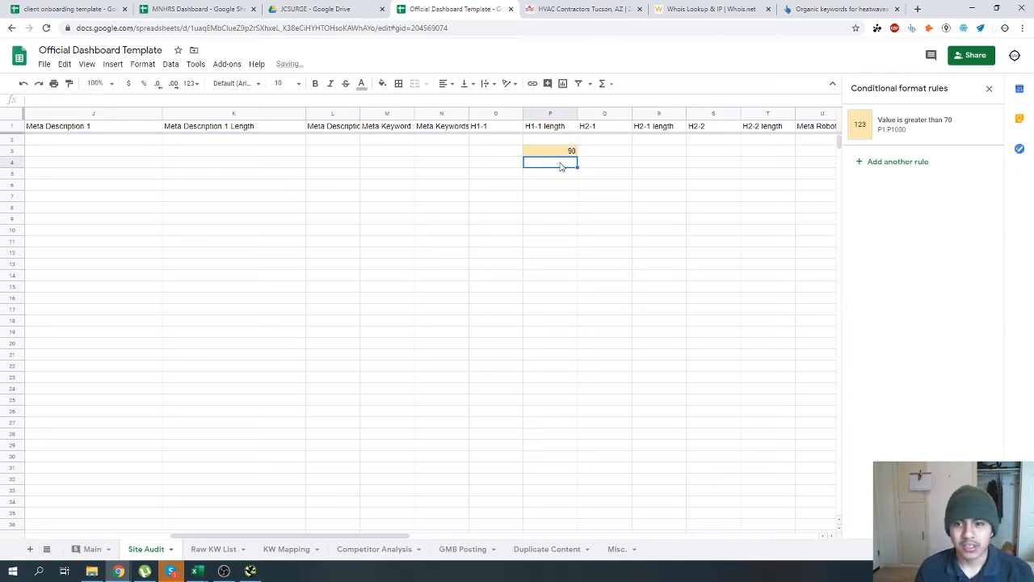
key(ctrl+z)
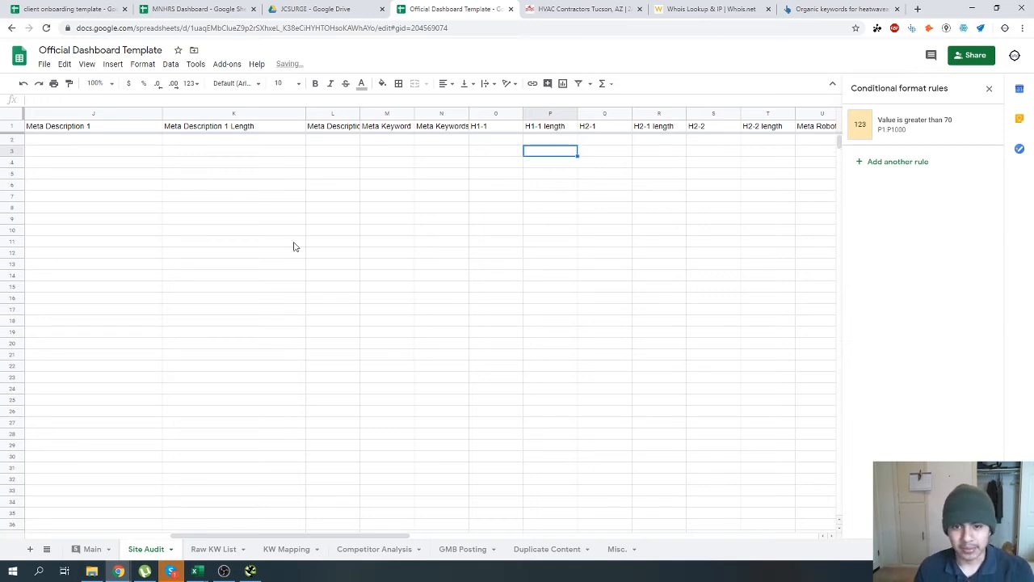
On the Raw KW List sheet, enter the headers Keyword, Volume and Position in A1 to C1.
click(209, 549)
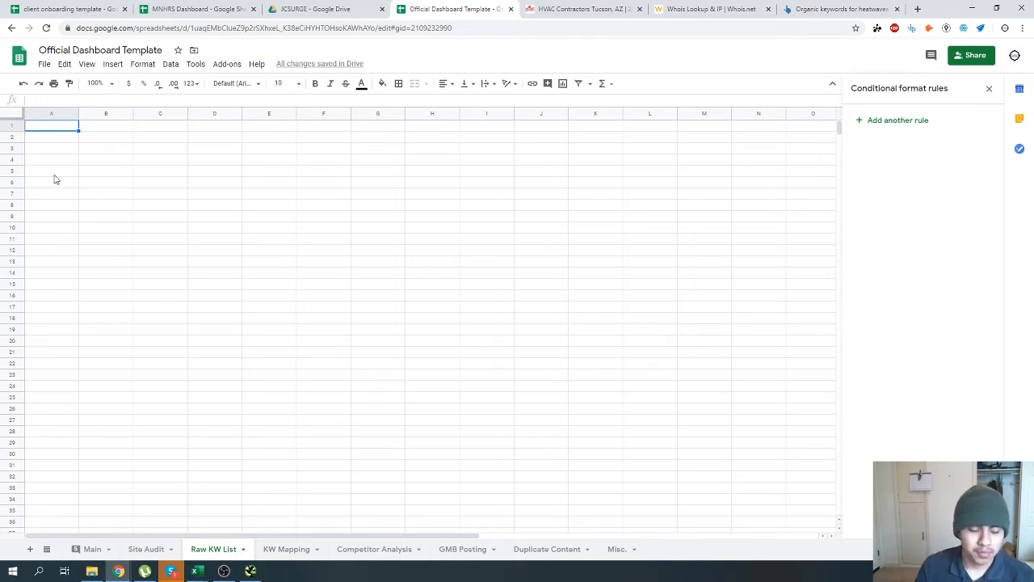
text(Keyword)
key(Tab)
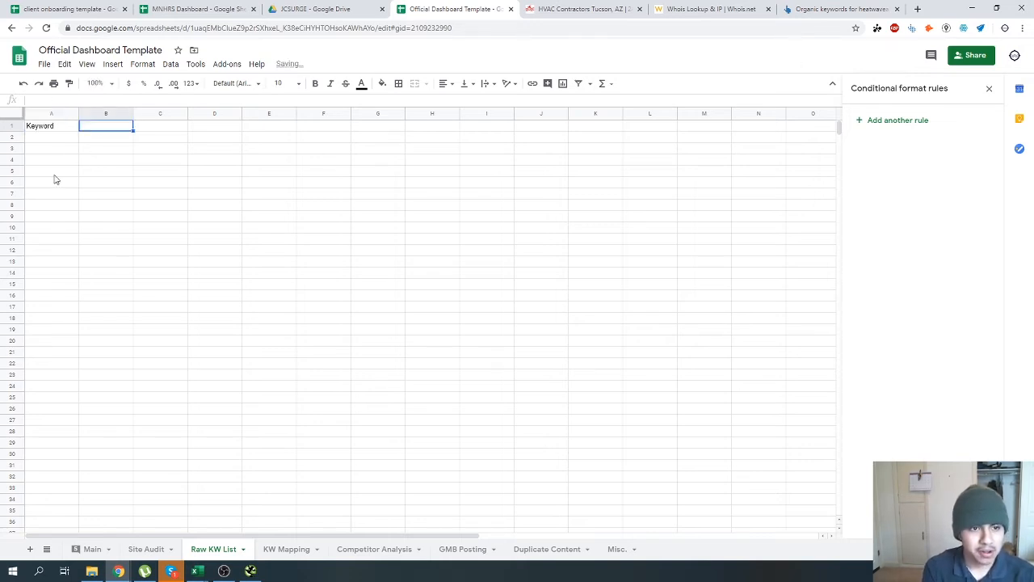
text(Volume)
key(Tab)
text(Pos)
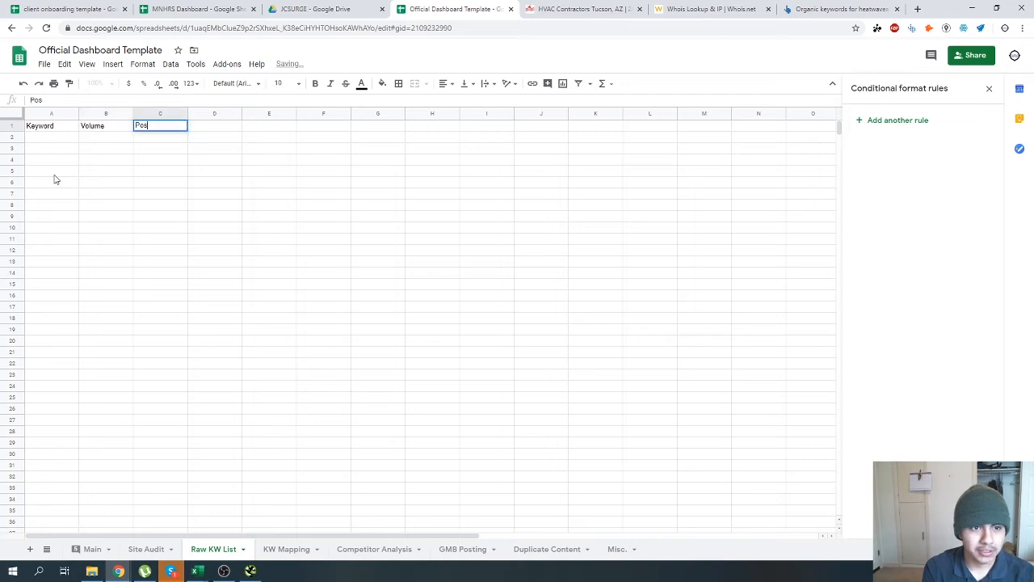
key(Tab)
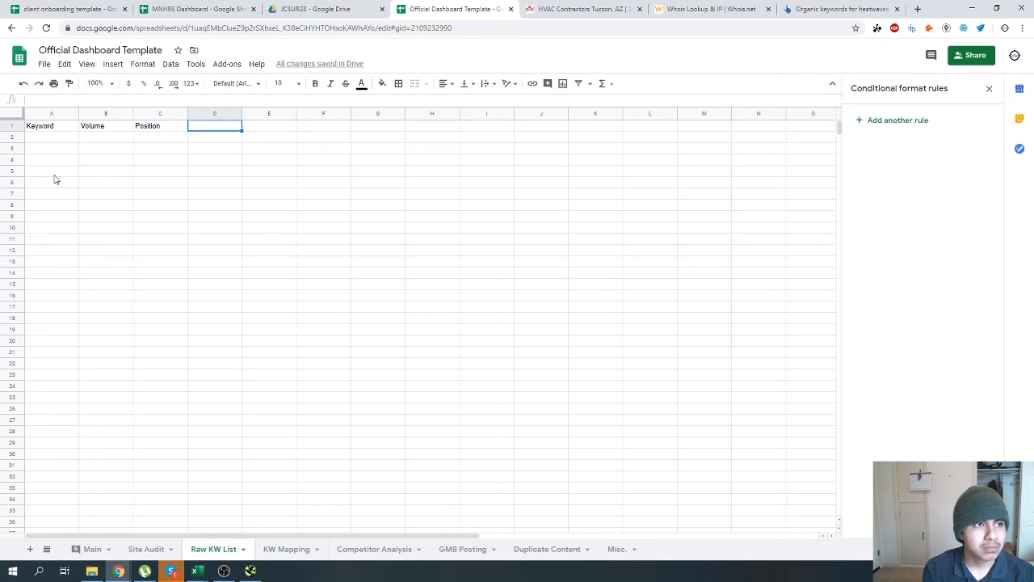
Add the competitor headers C1, C2 and C3 in cells D1 to F1.
text(Cl)
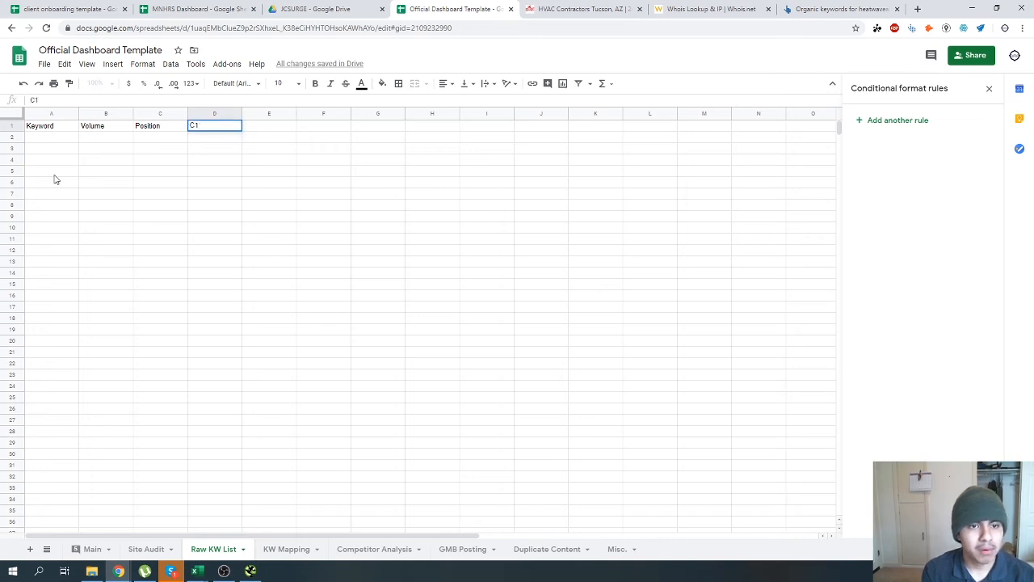
key(Tab)
text(C2)
key(Tab)
text(C3)
key(Tab)
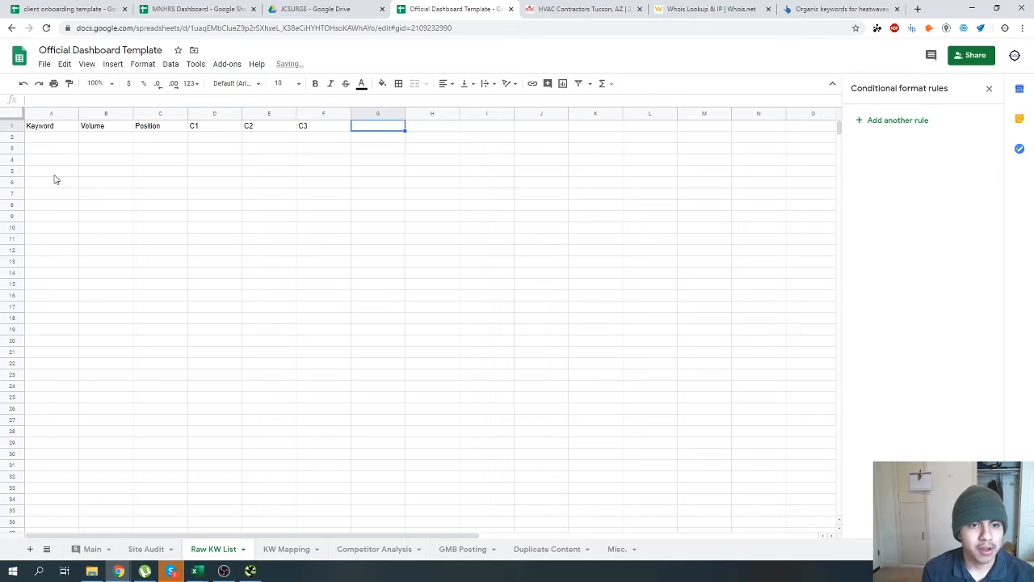
key(Left)
key(Left)
key(Left)
key(Left)
key(Left)
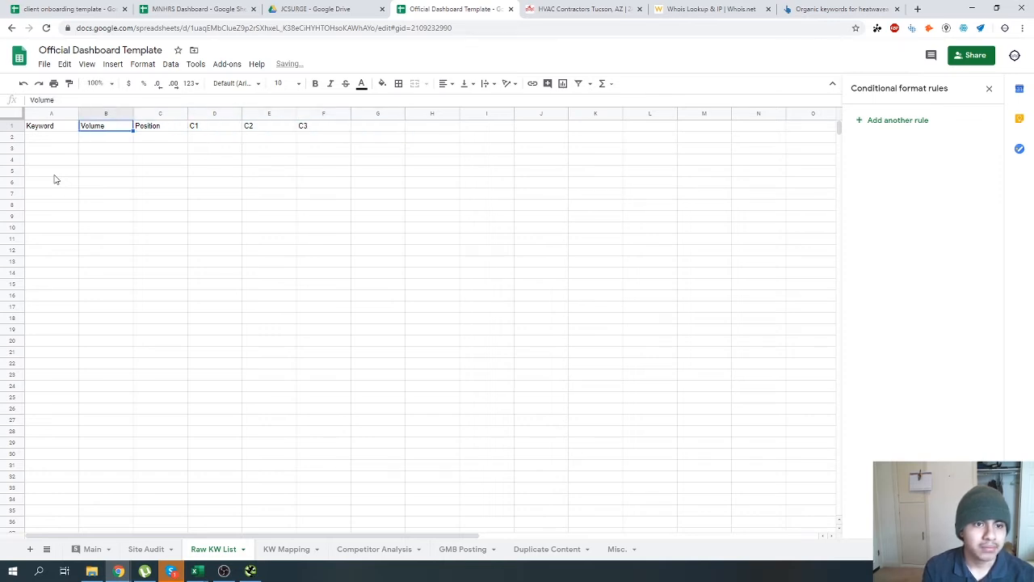
key(Right)
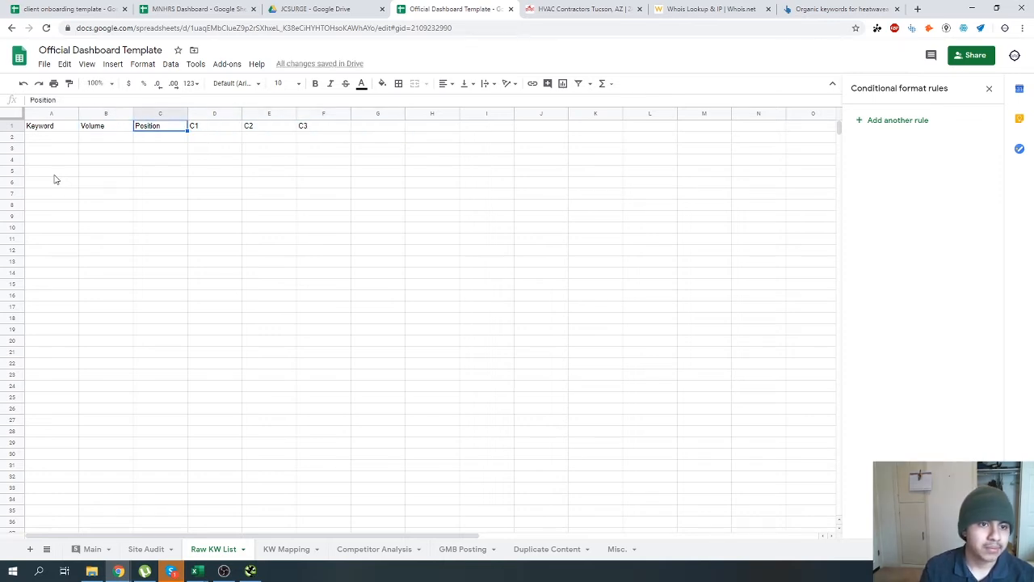
click(103, 110)
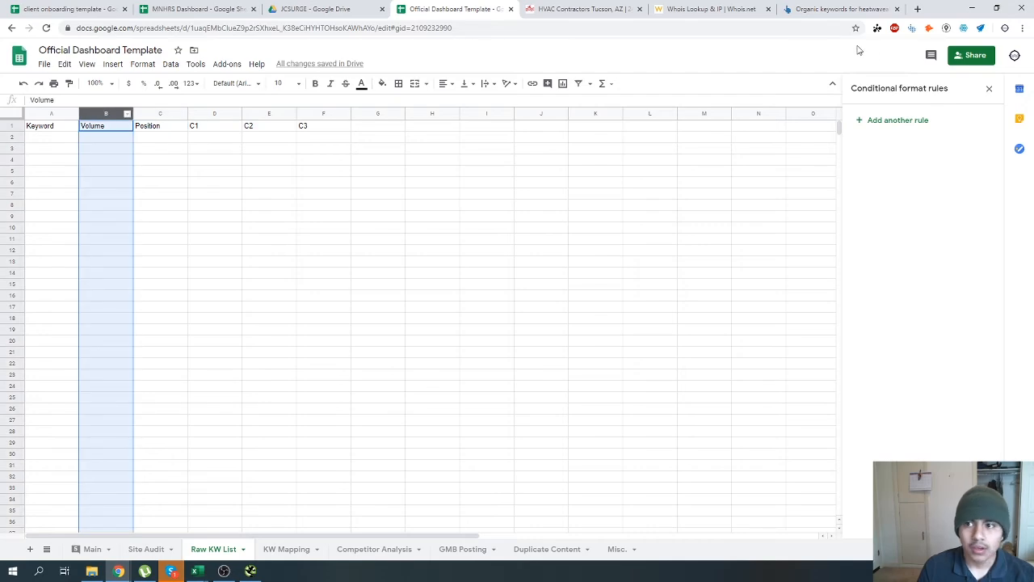
Switch to Ahrefs, look up "sewer repair seattle wa" in Keywords Explorer and examine the ranking pages in its SERP overview.
click(815, 9)
click(208, 52)
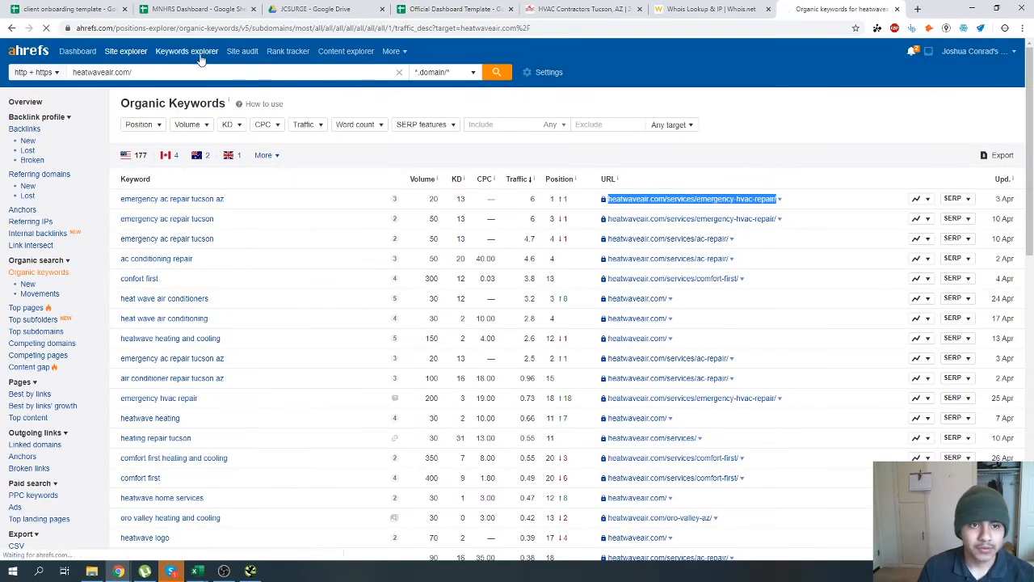
text(divor)
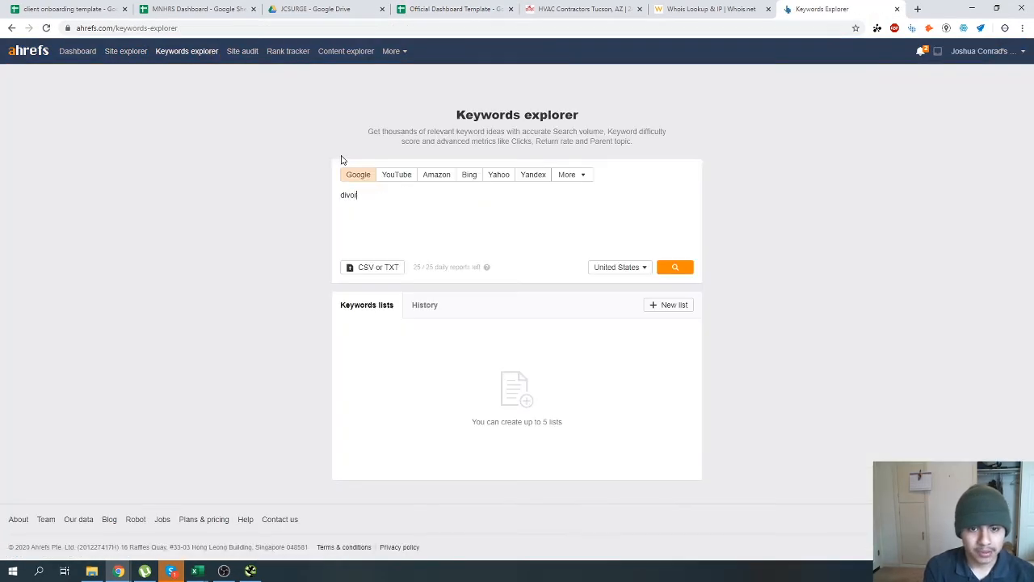
key(ctrl+a)
text(se)
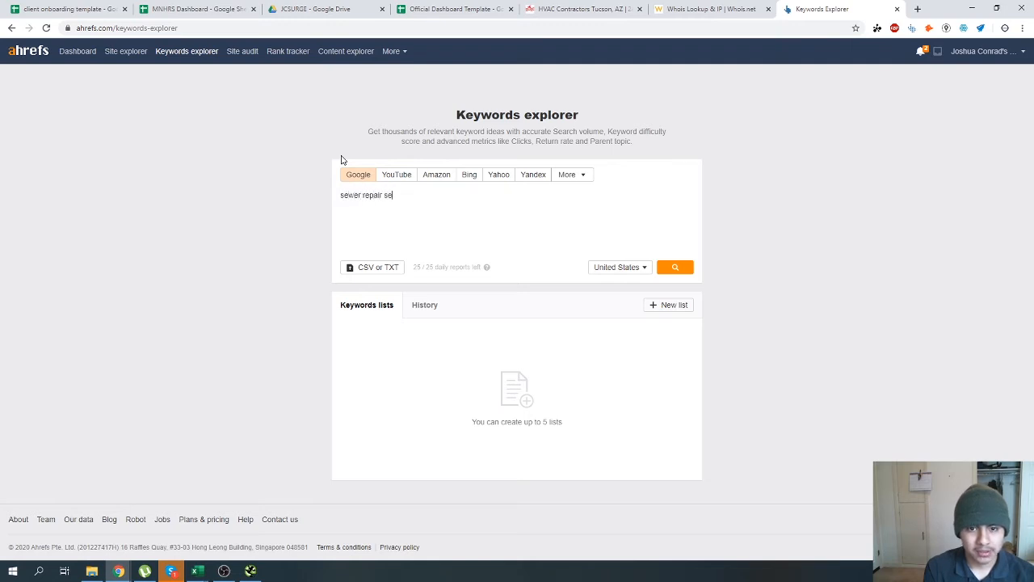
text(wer repair seattle wa)
key(Return)
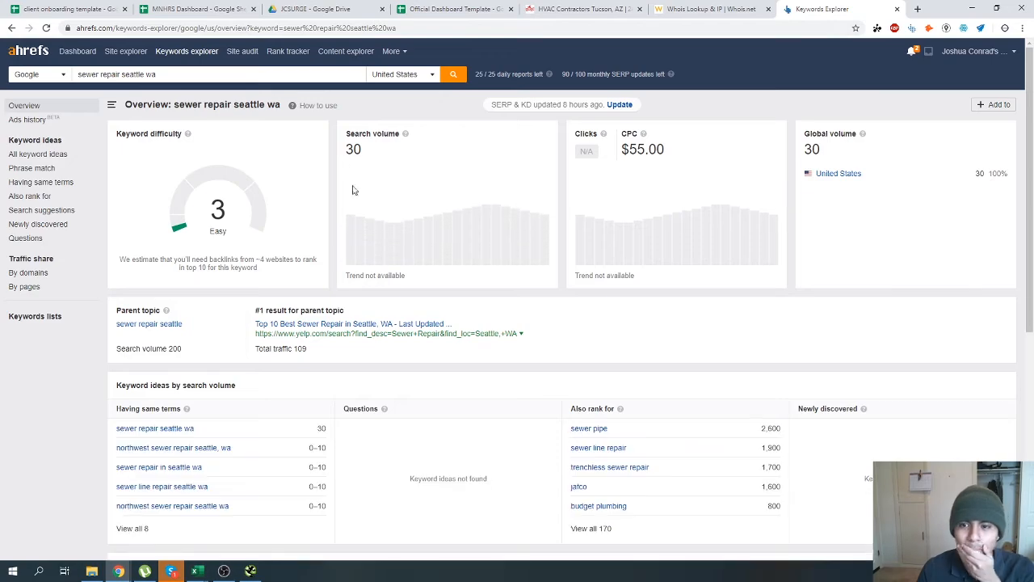
scroll(432, 314, down, 3)
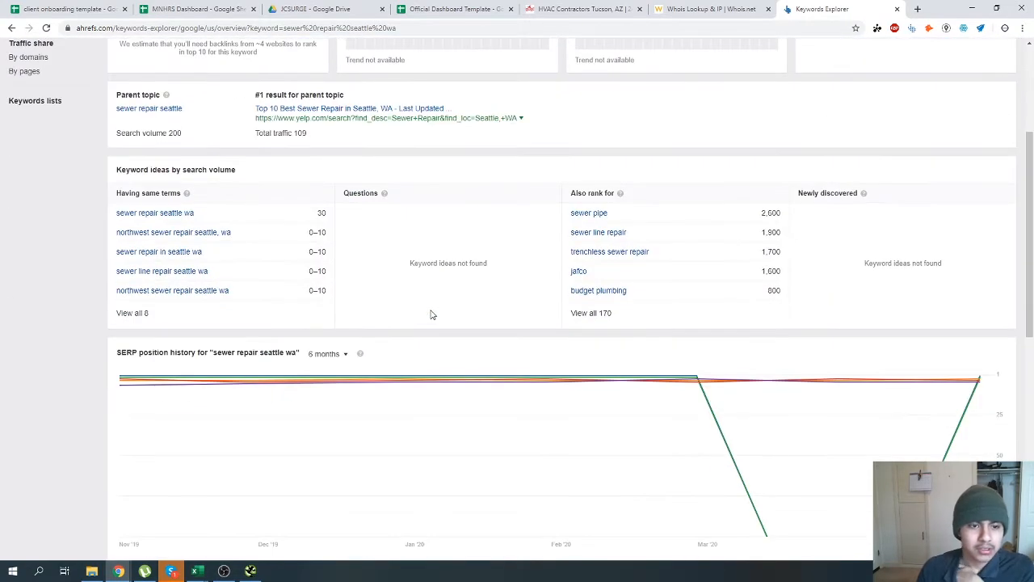
scroll(433, 315, down, 1)
scroll(432, 315, down, 3)
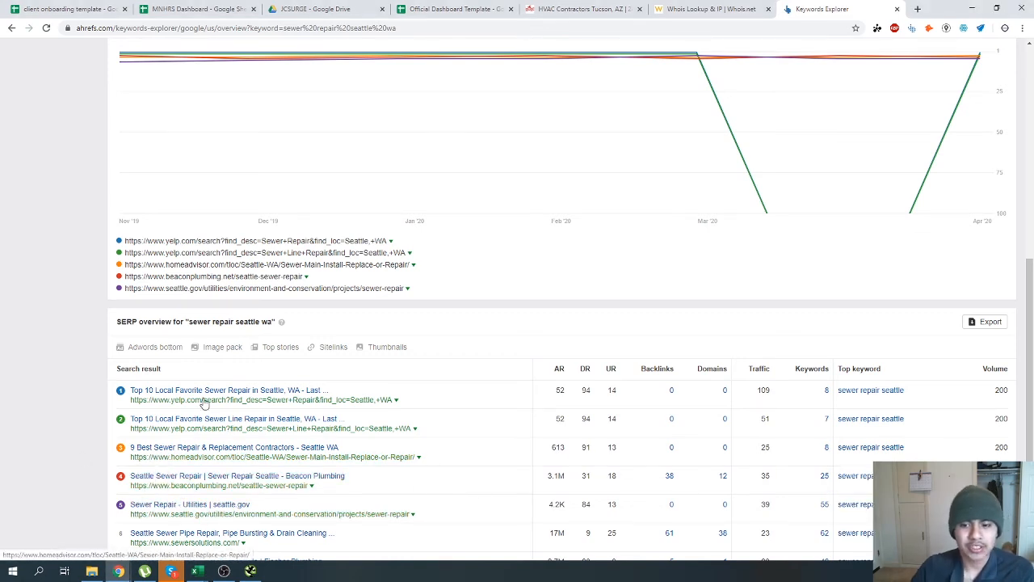
scroll(531, 318, up, 10)
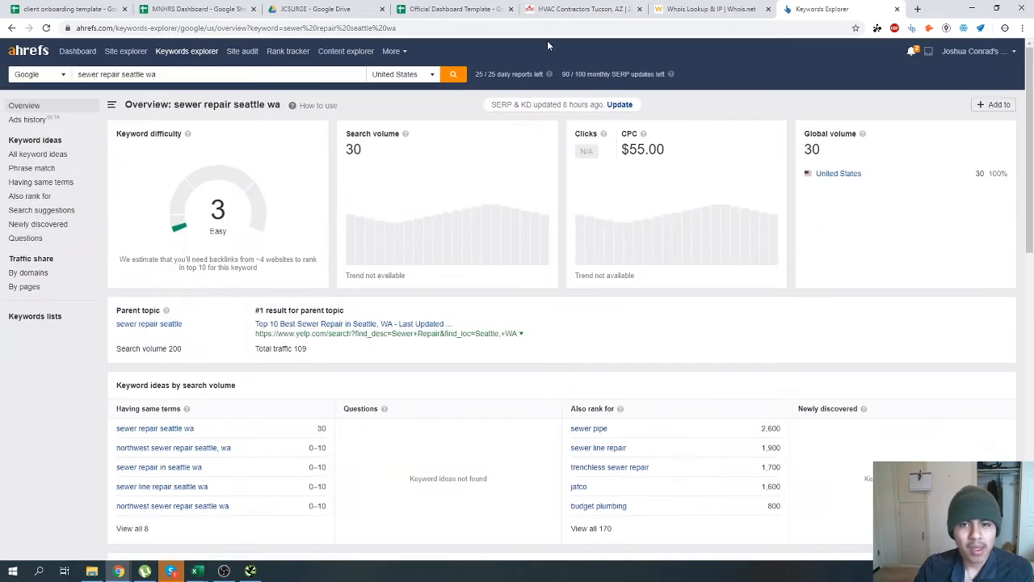
Return to the Official Dashboard Template and rename the three competitor headers to C1 RAW, C2 RAW and C3 RAW.
click(452, 9)
click(315, 9)
click(452, 9)
click(174, 139)
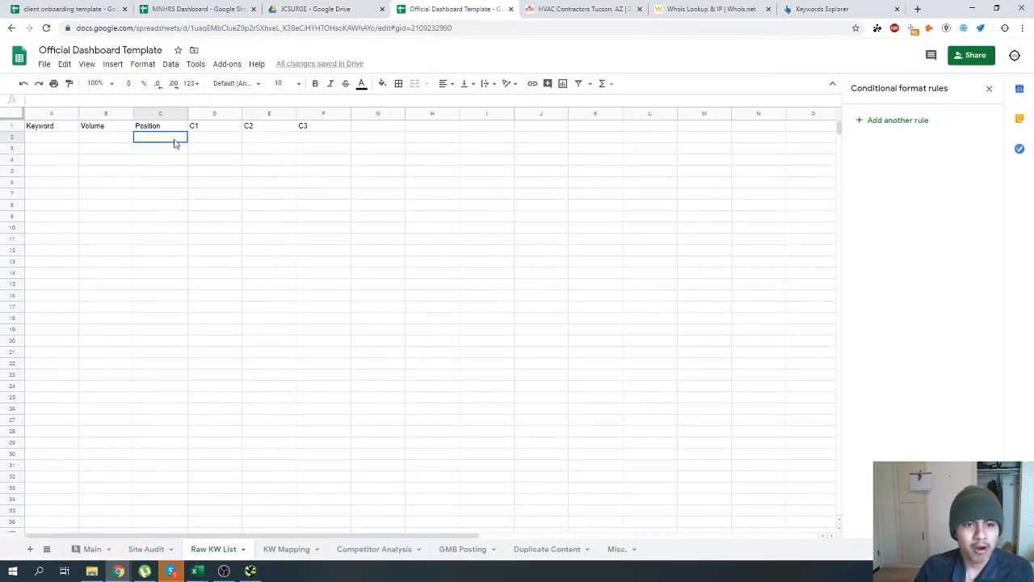
click(210, 129)
double_click(209, 130)
text(RAW)
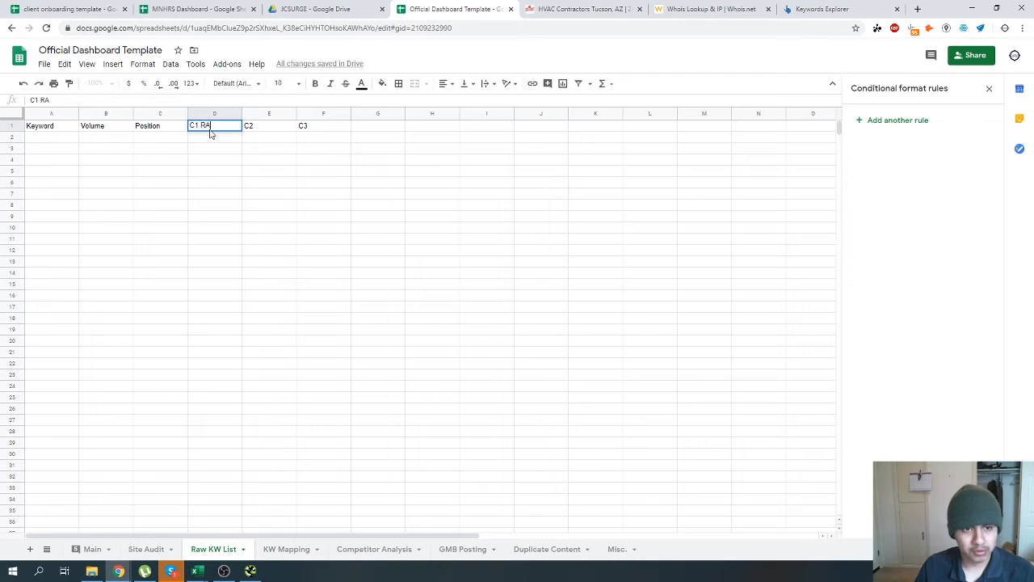
click(299, 142)
double_click(281, 126)
text(RAW)
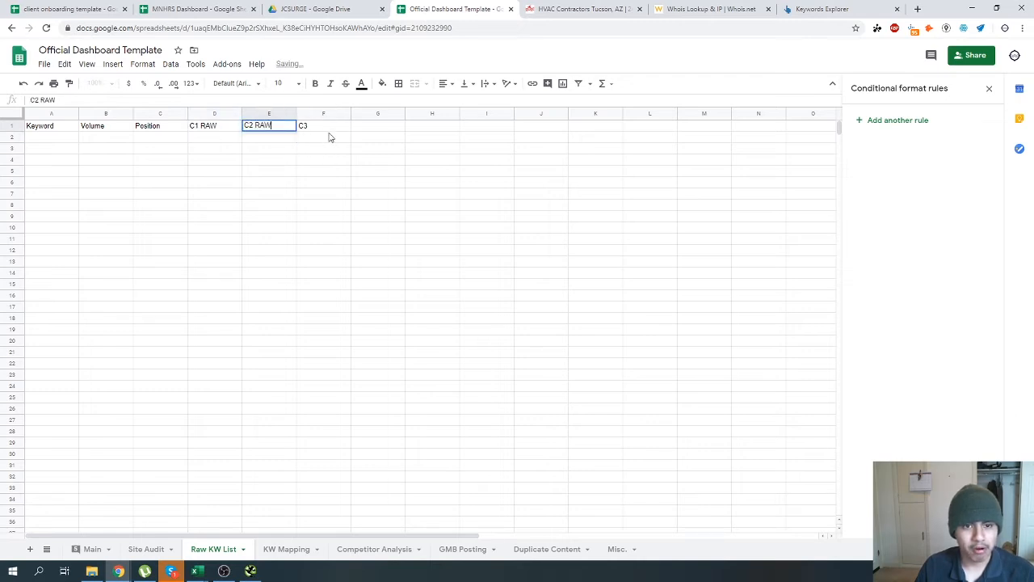
double_click(321, 126)
text(RAW)
click(323, 239)
click(204, 125)
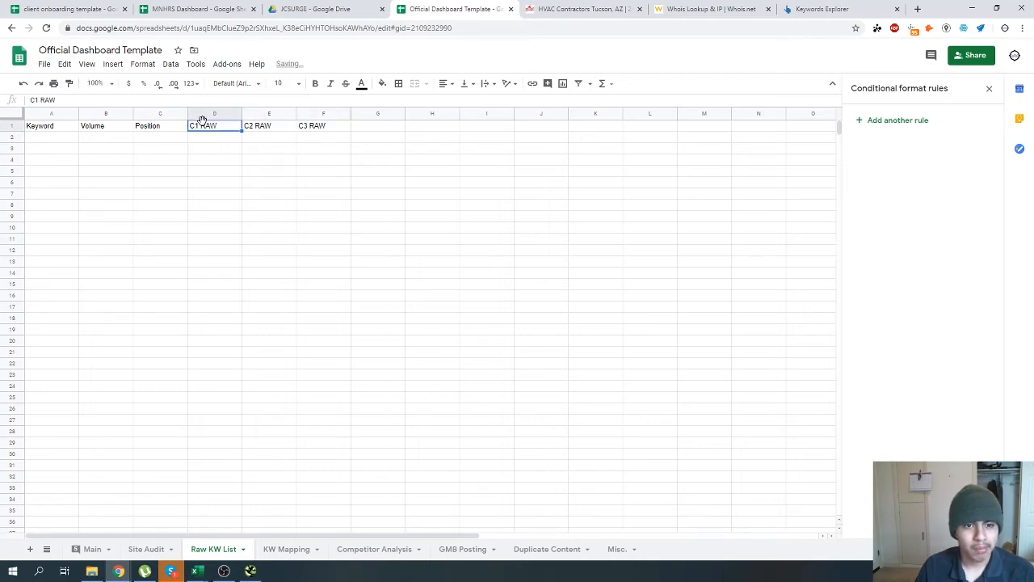
drag(202, 122, 323, 127)
click(368, 273)
click(278, 549)
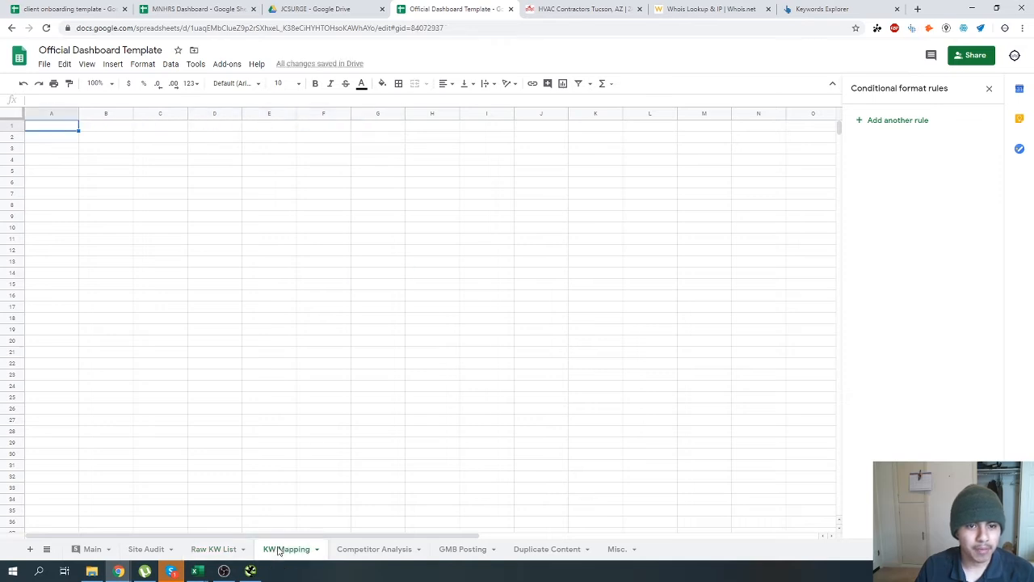
click(217, 548)
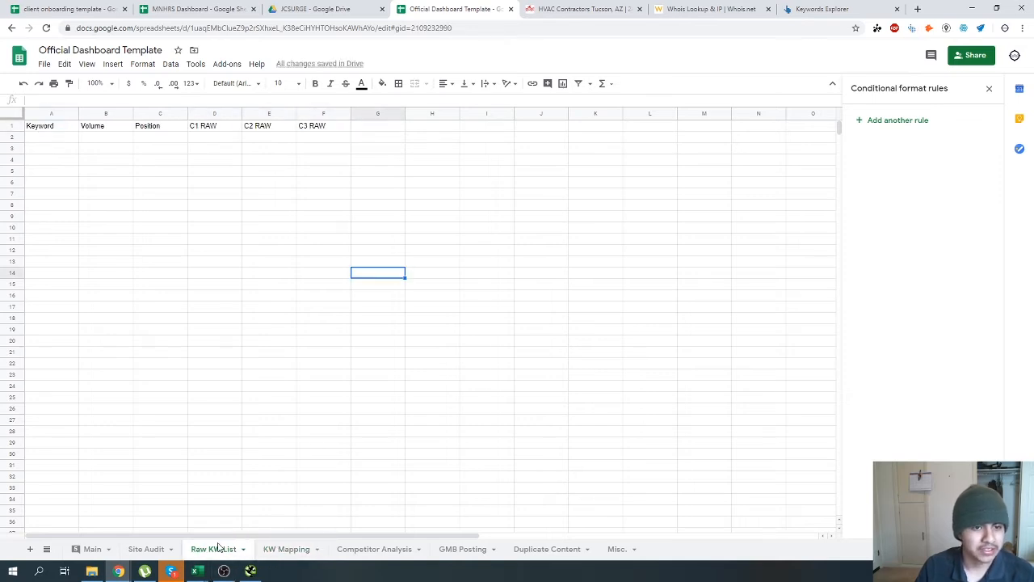
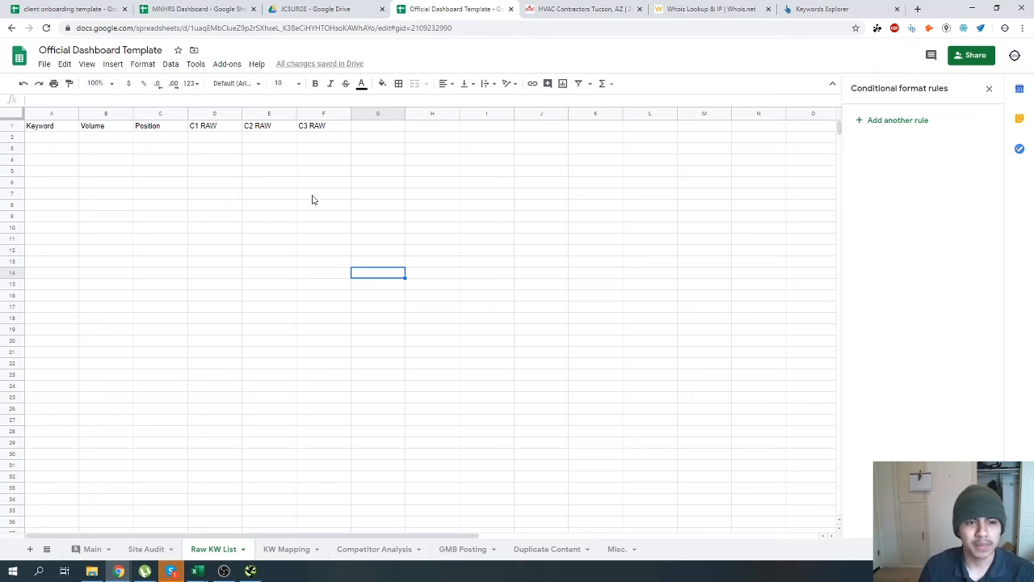
click(38, 138)
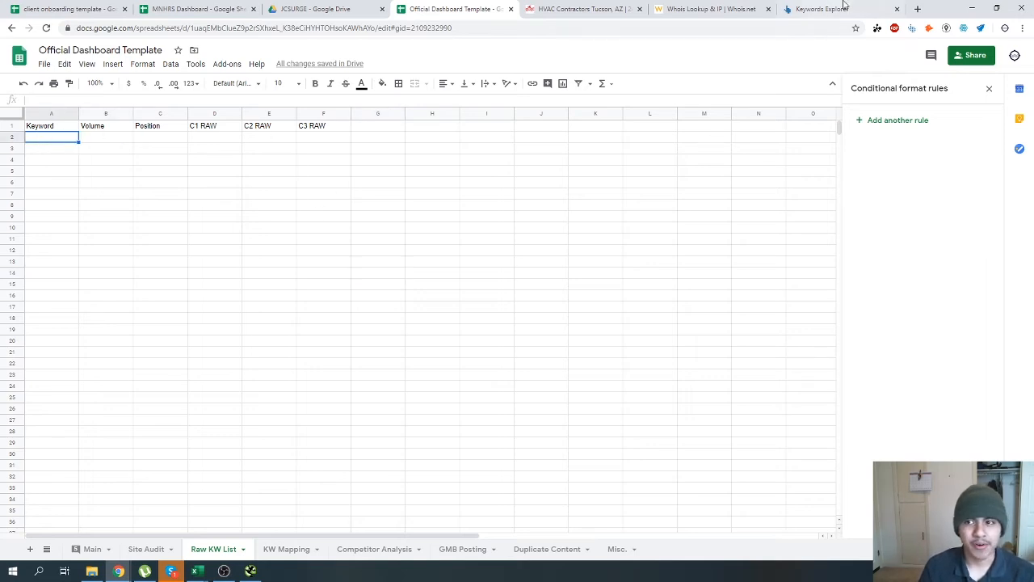
Switch back to the Ahrefs keyword overview and open the Yelp sewer line repair page from the SERP overview.
click(840, 9)
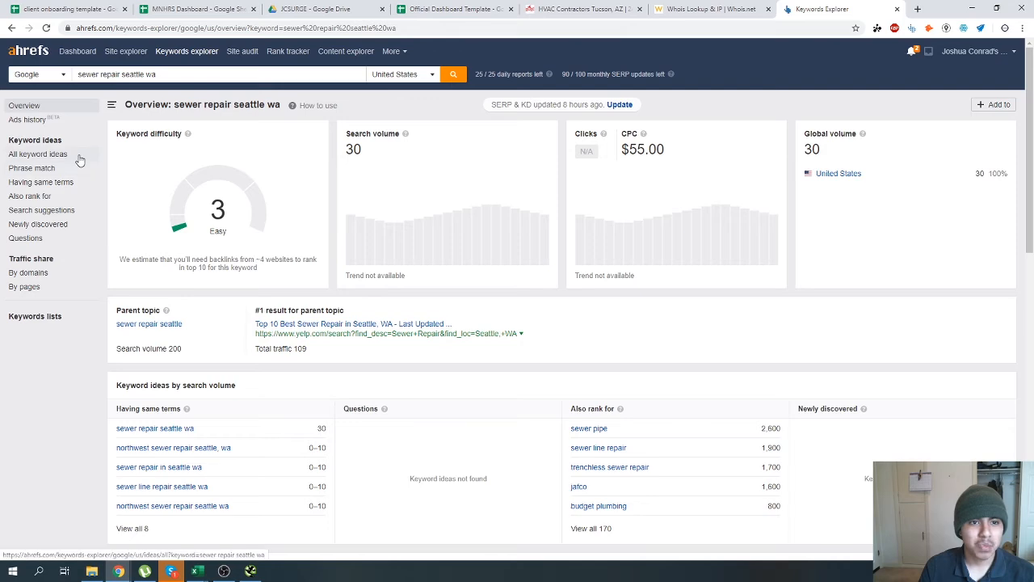
double_click(123, 74)
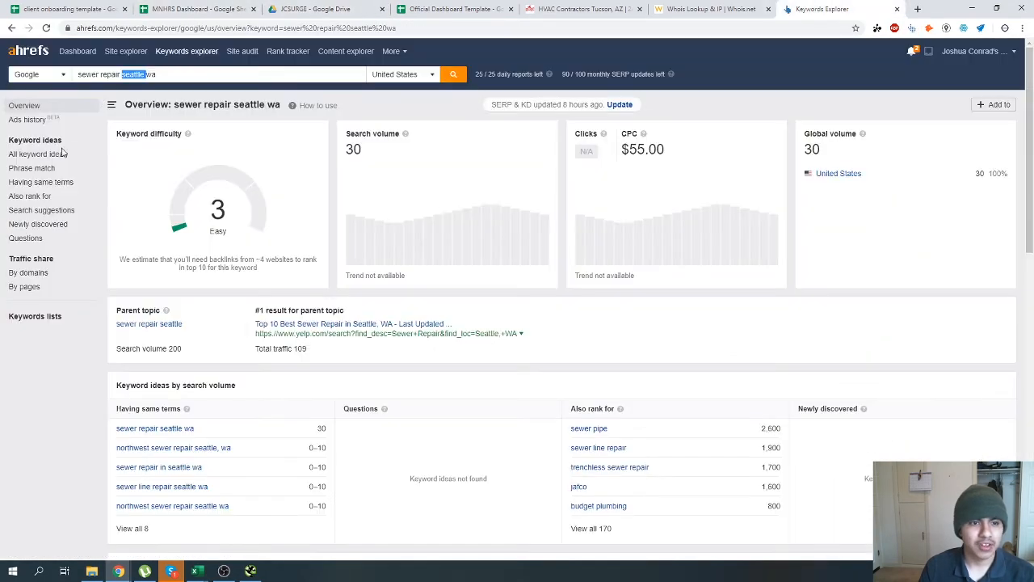
scroll(298, 477, down, 12)
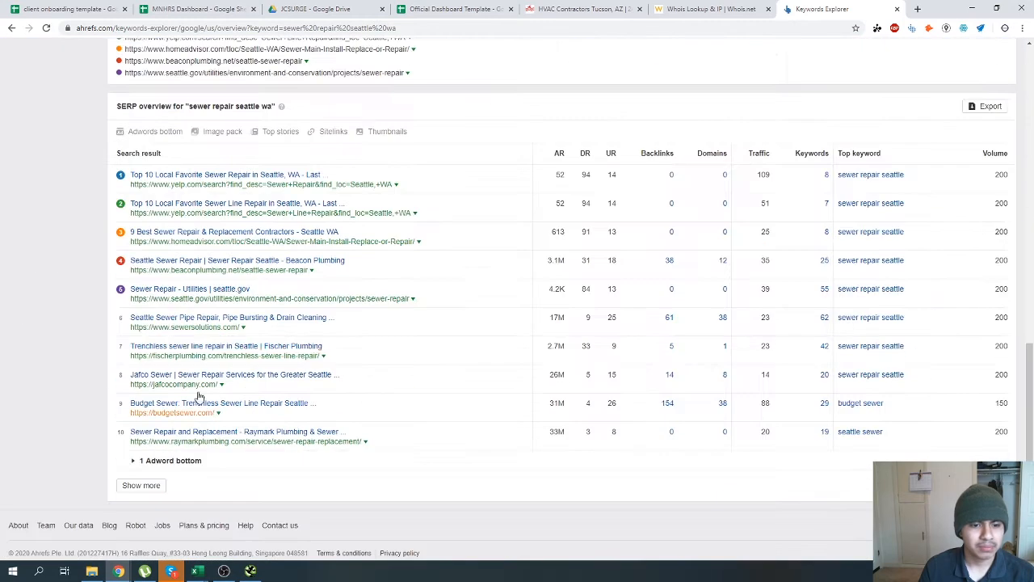
click(165, 233)
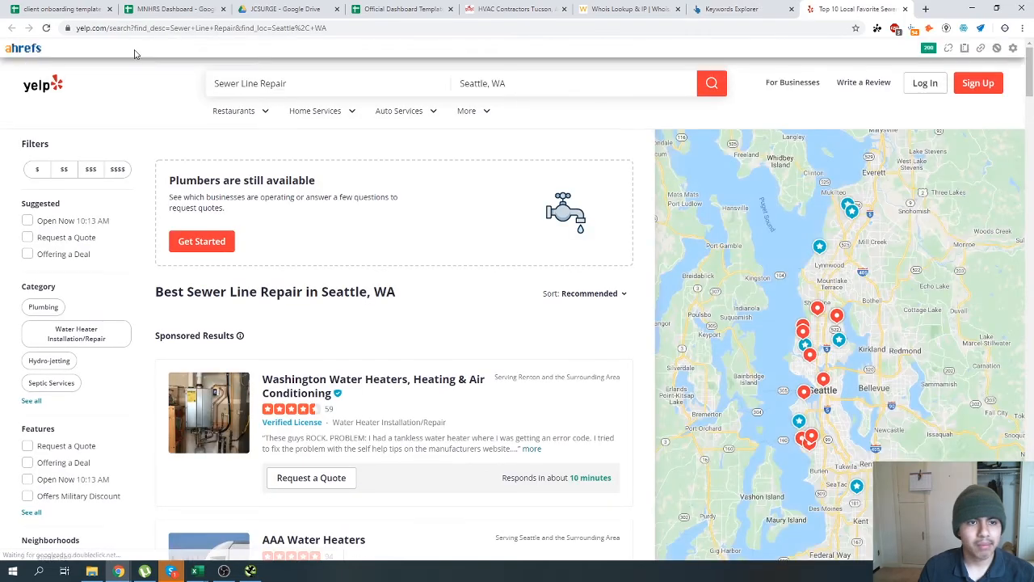
click(189, 48)
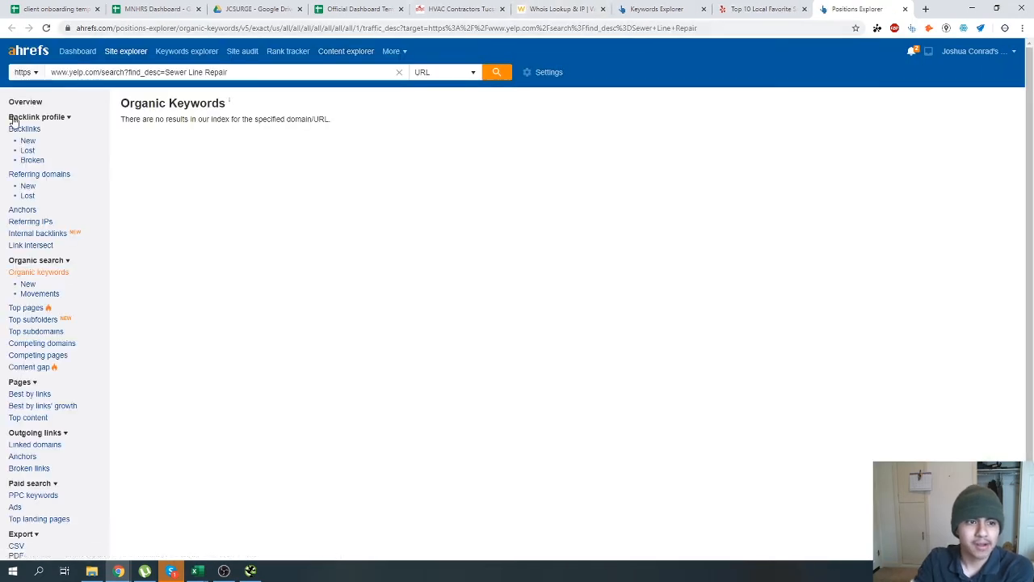
click(24, 102)
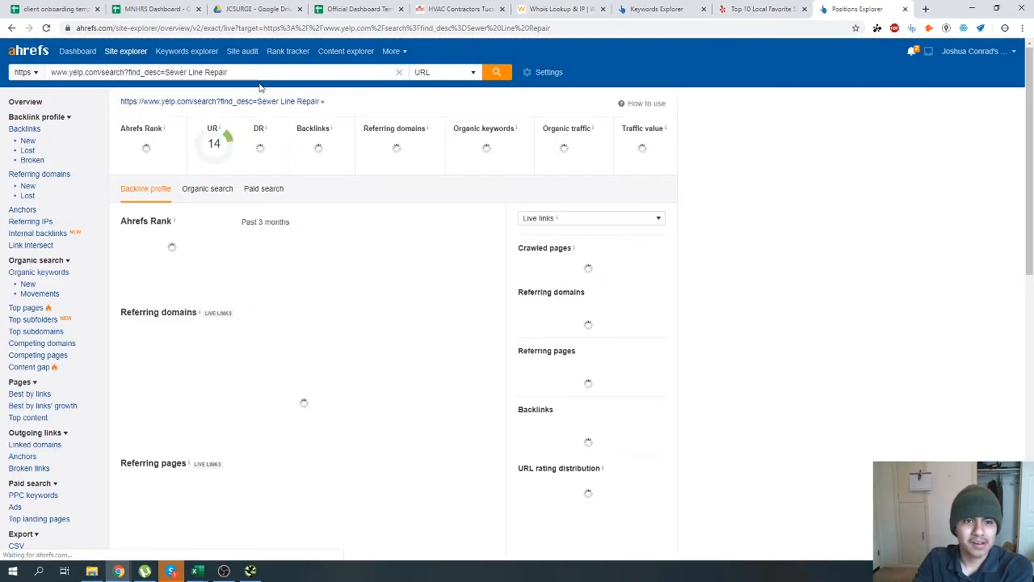
drag(234, 73, 105, 97)
key(BackSpace)
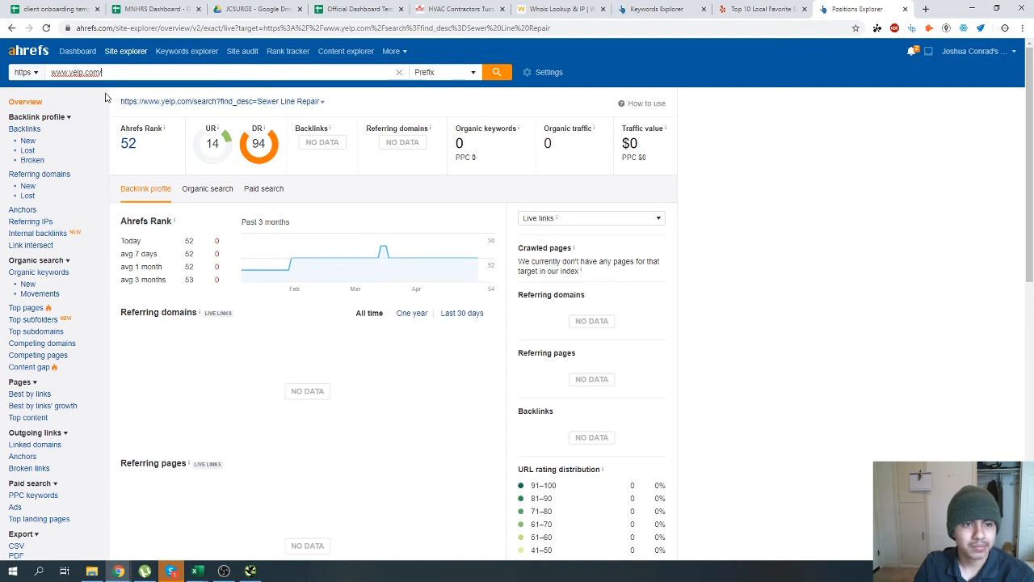
key(Return)
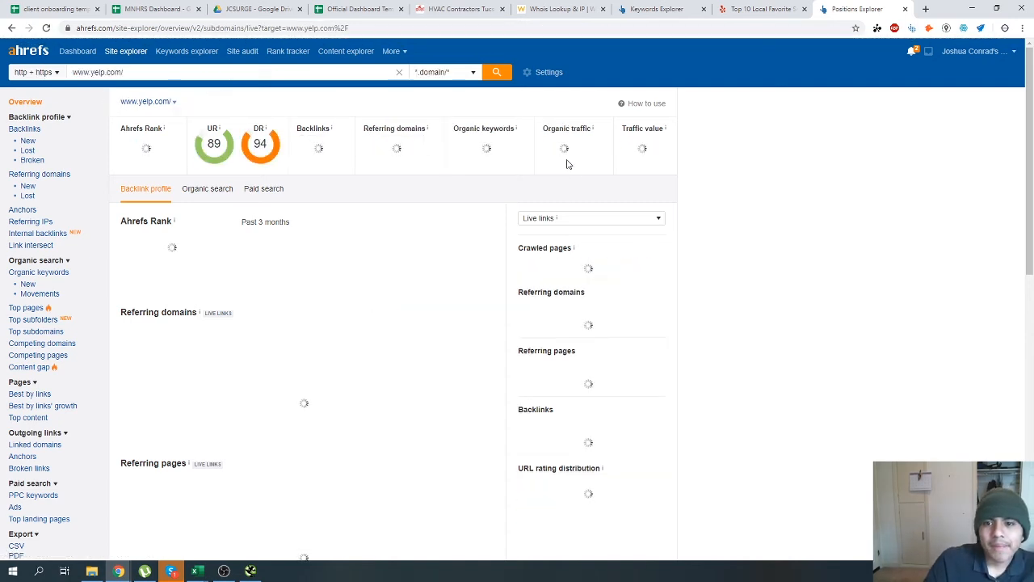
click(483, 149)
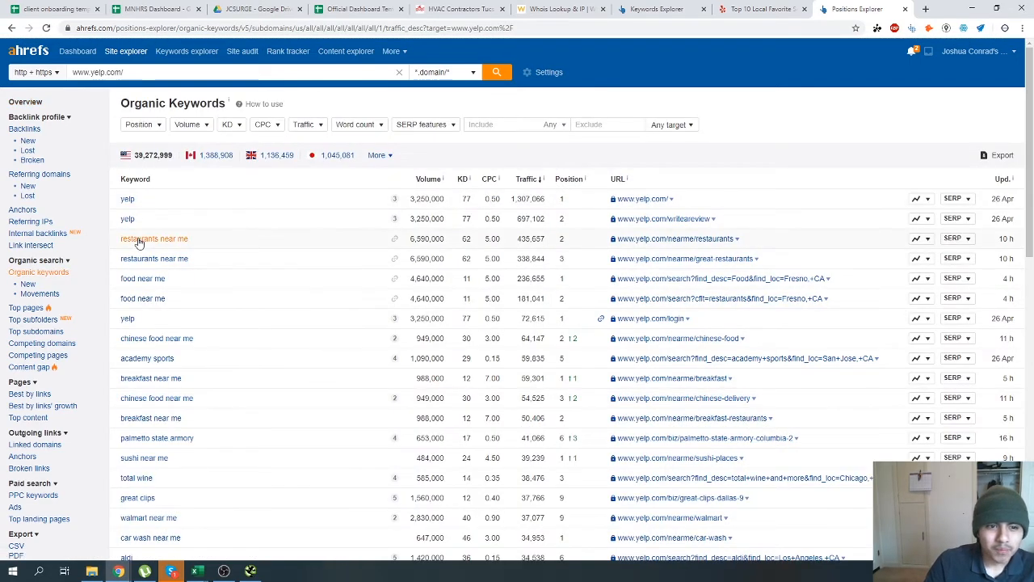
Return to the Official Dashboard Template and insert a column headed KD between Volume and Position on the Raw KW List sheet.
key(ctrl+4)
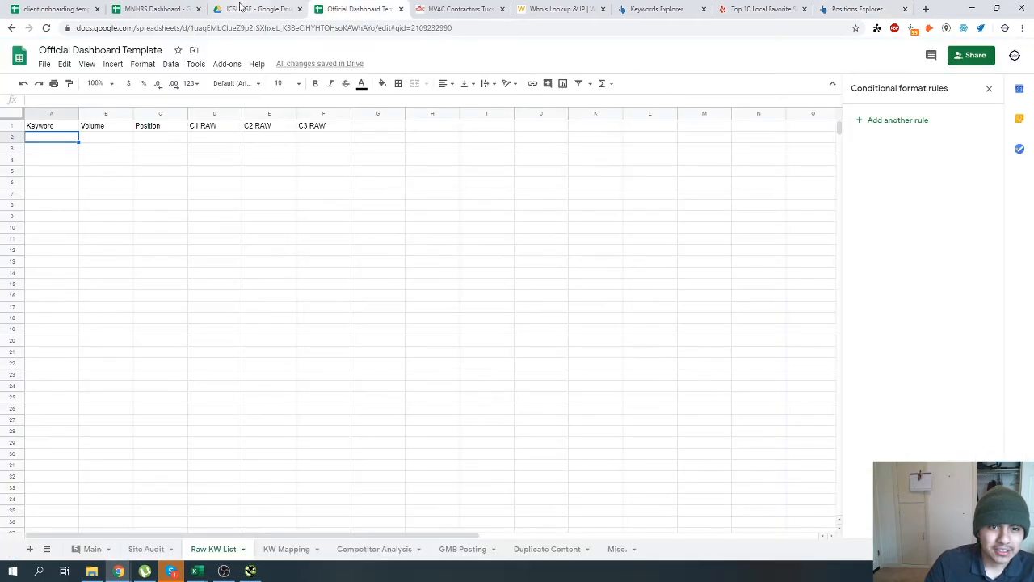
click(109, 138)
click(156, 110)
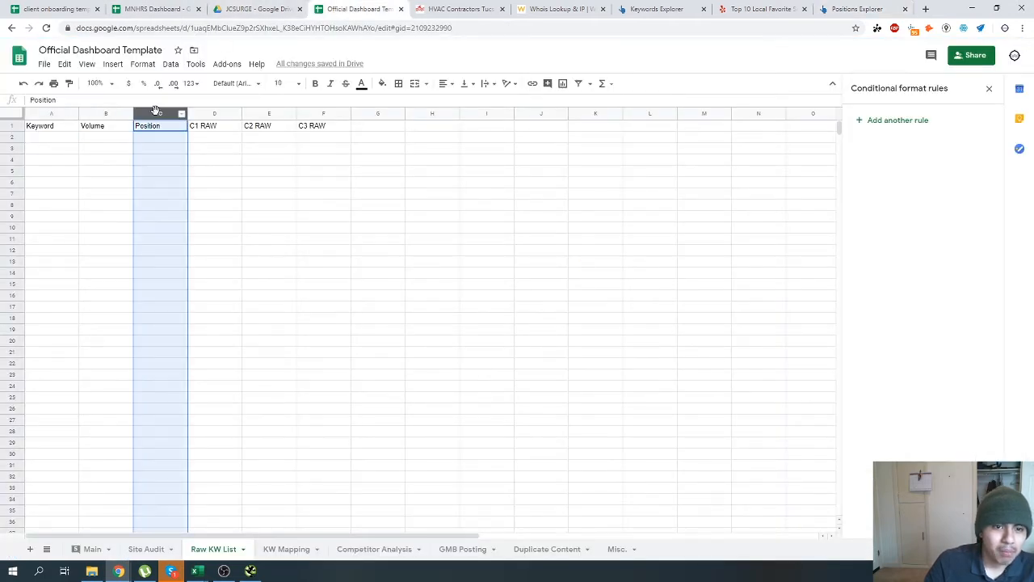
right_click(156, 111)
click(185, 202)
click(159, 134)
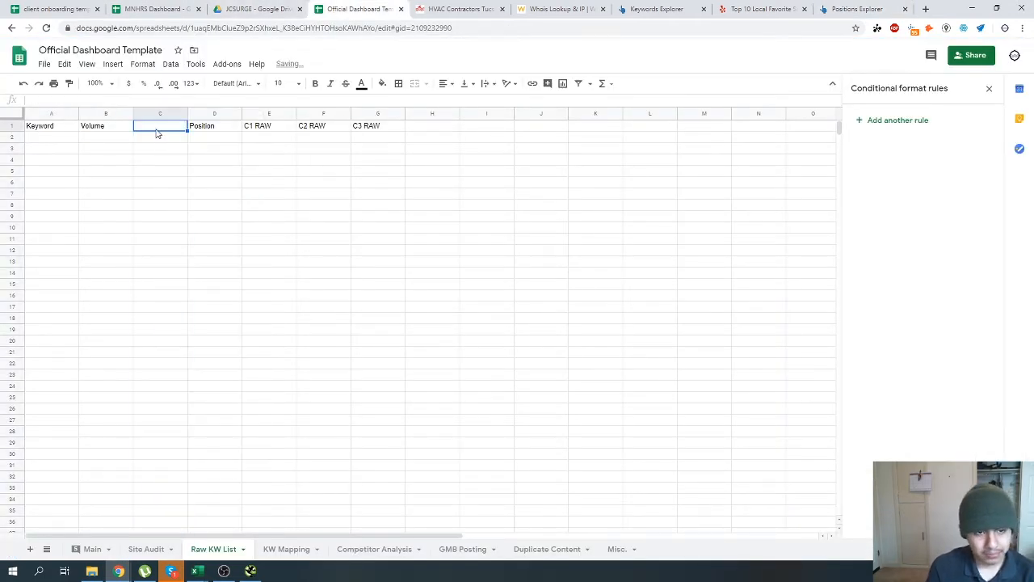
text(KD)
key(Return)
Freeze the header row of the Raw KW List sheet.
click(6, 127)
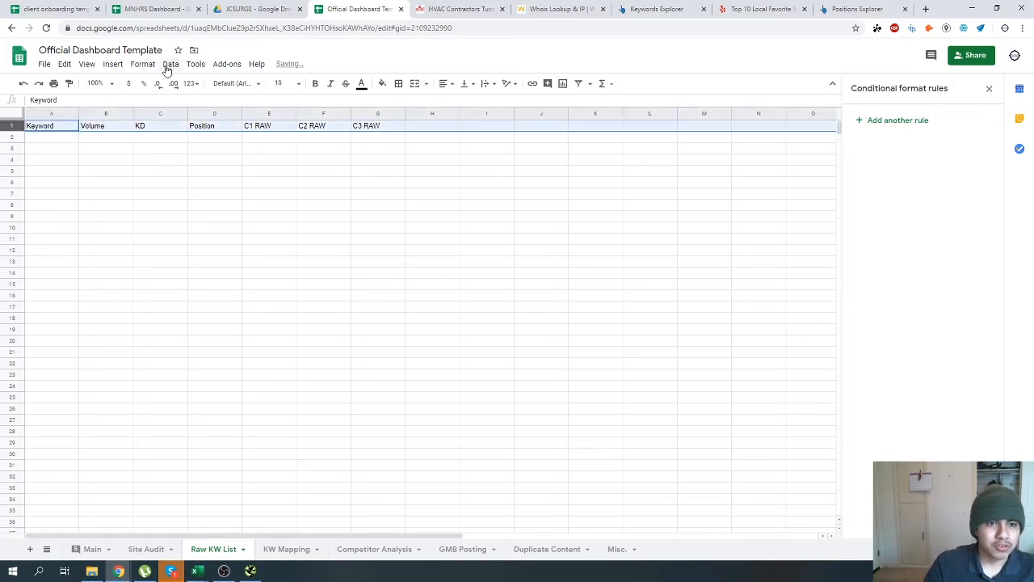
click(86, 64)
mouse_move(97, 84)
click(222, 104)
click(231, 196)
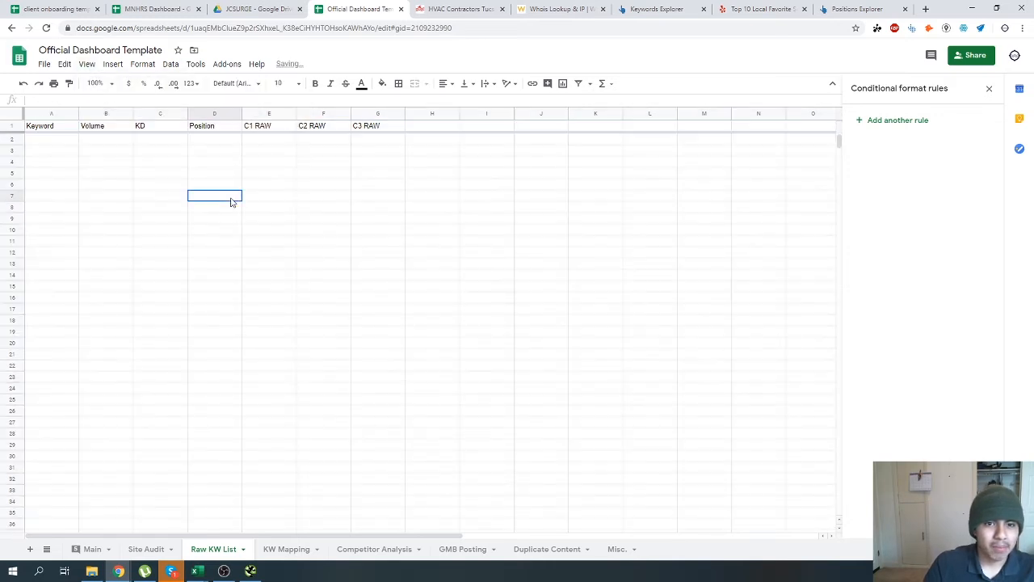
Copy the keyword "sewer repair seattle wa" from Ahrefs Keywords Explorer into cell A2 of the Raw KW List.
click(47, 140)
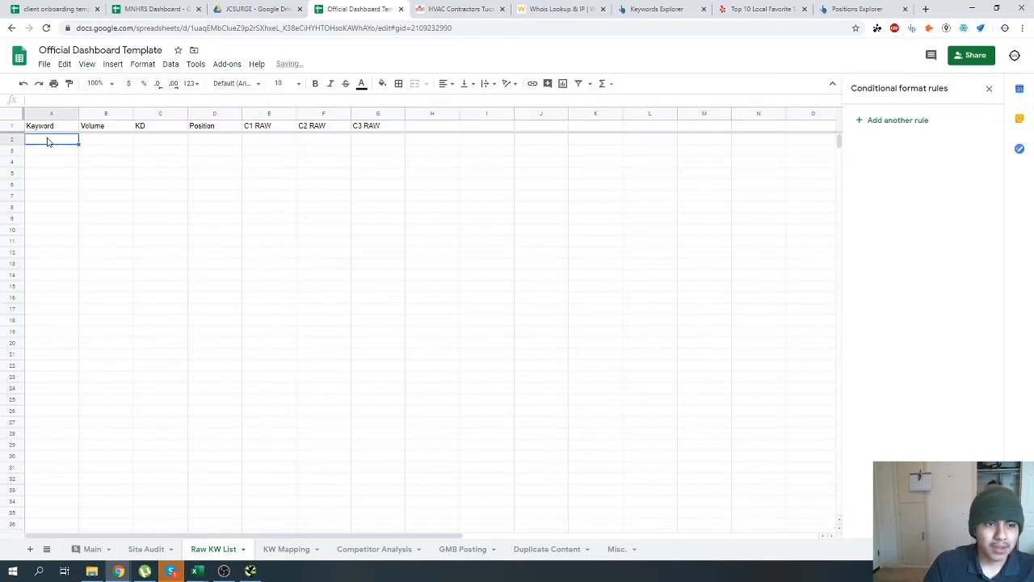
click(651, 9)
scroll(160, 204, up, 15)
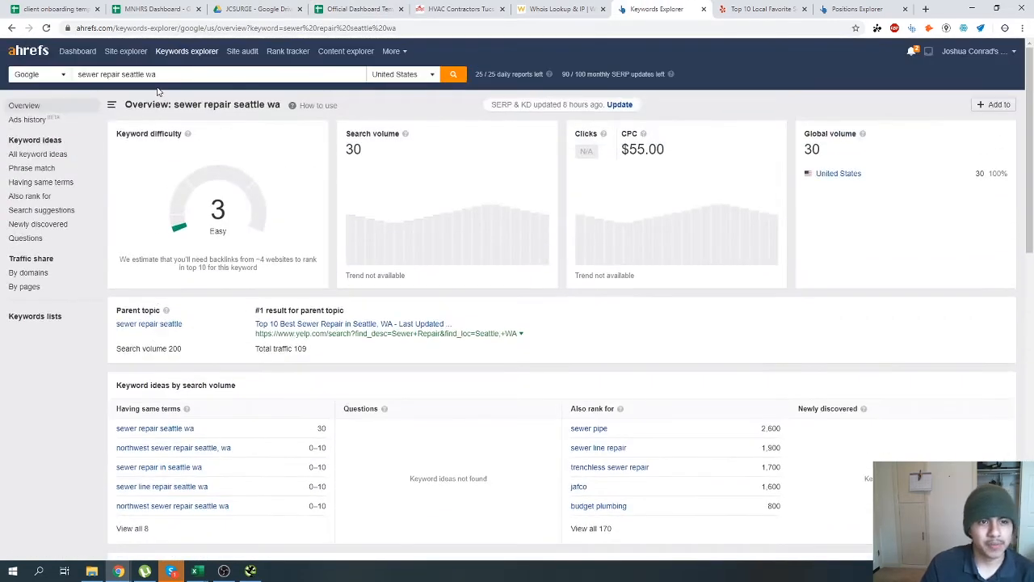
triple_click(159, 74)
key(ctrl+c)
click(359, 9)
key(ctrl+v)
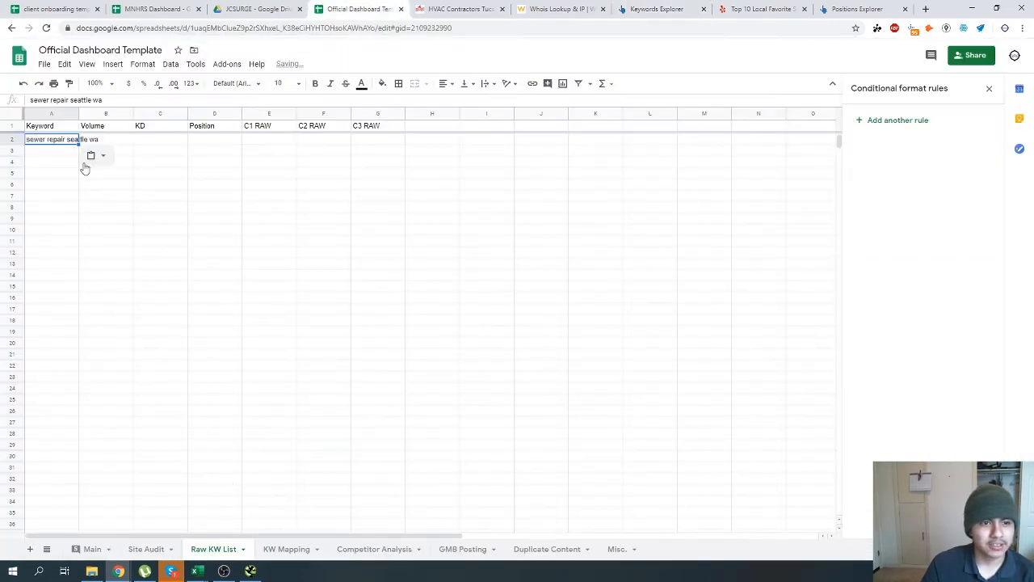
Fill in the sample keyword's row with a Volume of 30 and a KD of 3, checking the figures in Ahrefs.
click(113, 144)
text(3)
key(Tab)
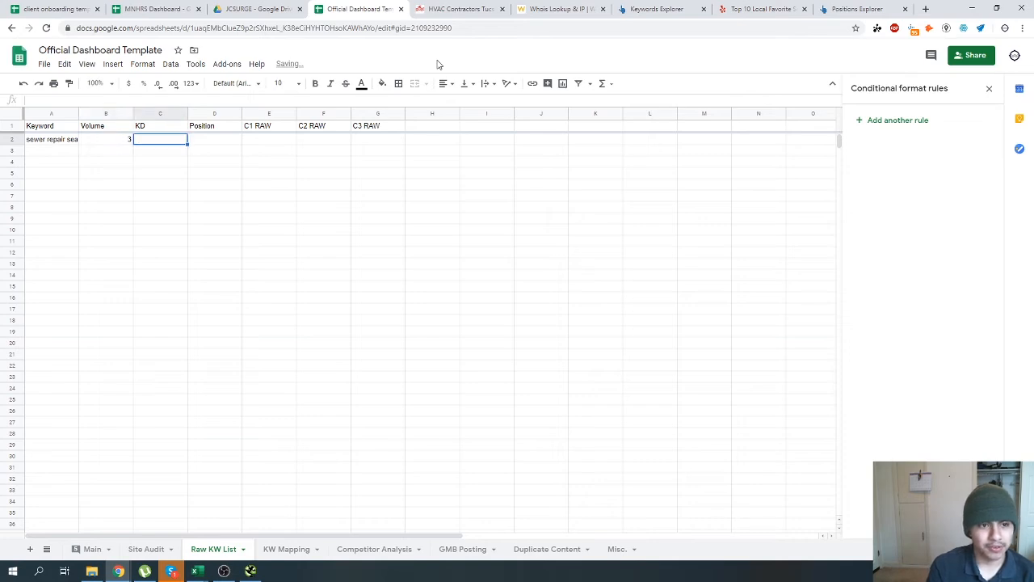
key(shift+Tab)
text(30)
key(Tab)
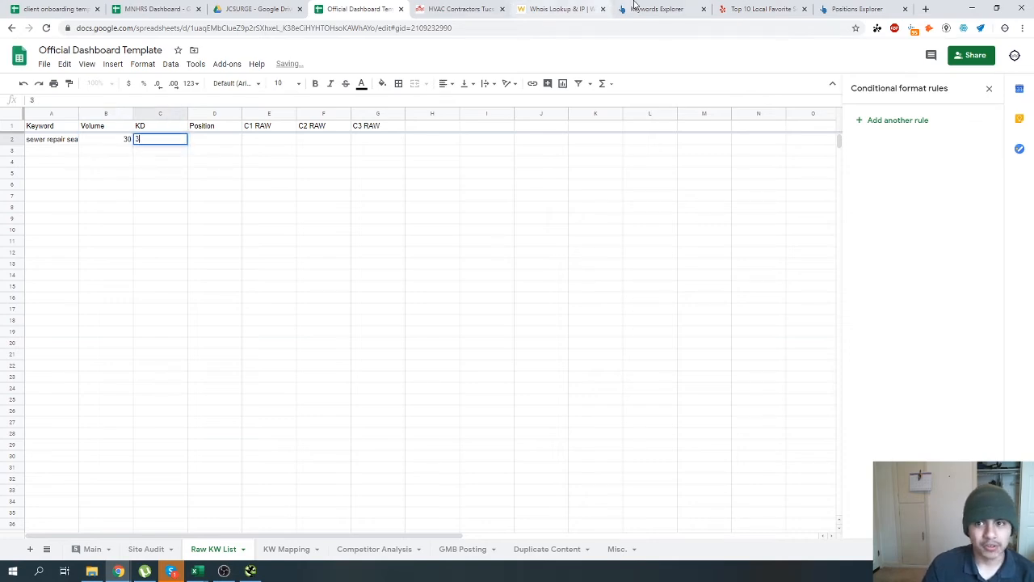
click(656, 9)
click(407, 6)
text(3)
key(Tab)
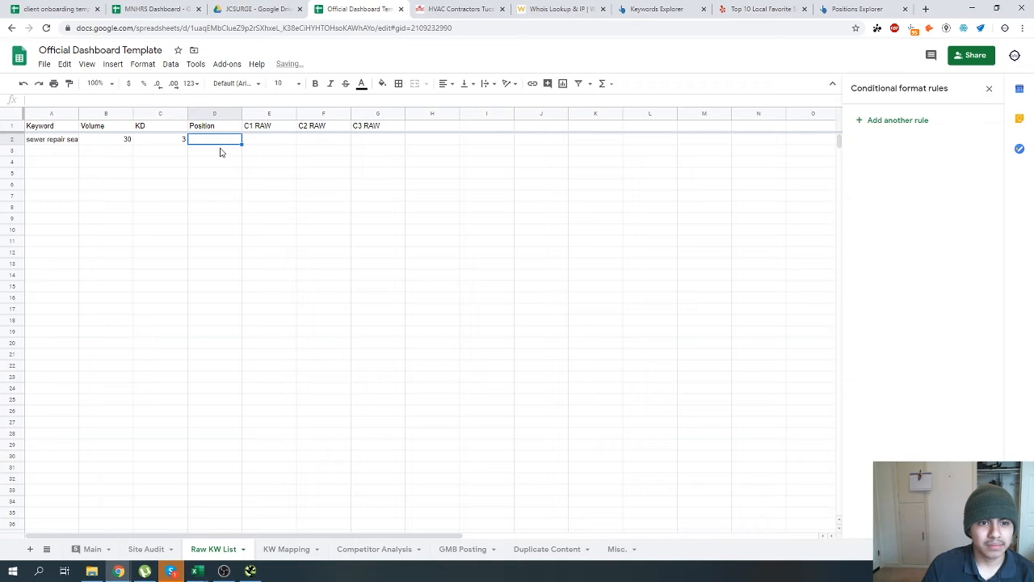
Delete the Position column from the Raw KW List sheet.
right_click(219, 114)
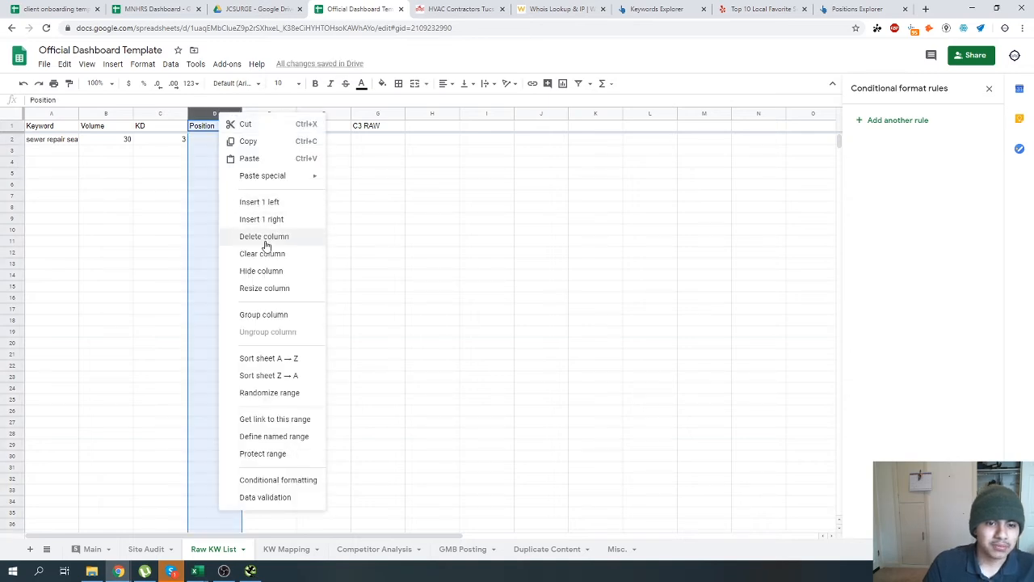
click(263, 236)
click(236, 244)
click(121, 145)
click(217, 143)
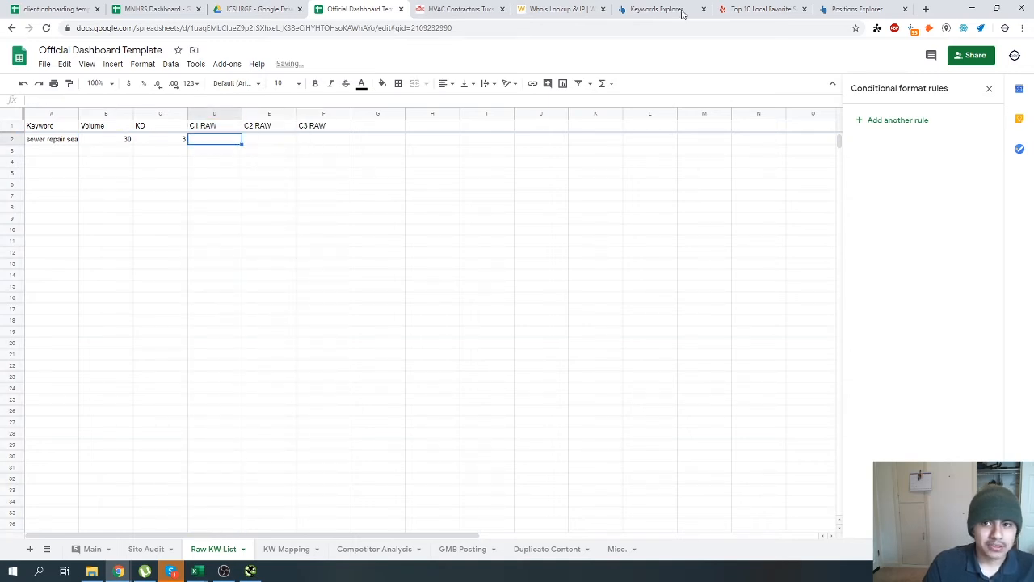
Glance at the Ahrefs keyword overview again, and clear the sample keyword, volume and KD from row 2 of the Raw KW List.
click(683, 13)
scroll(238, 409, down, 4)
click(444, 9)
click(357, 8)
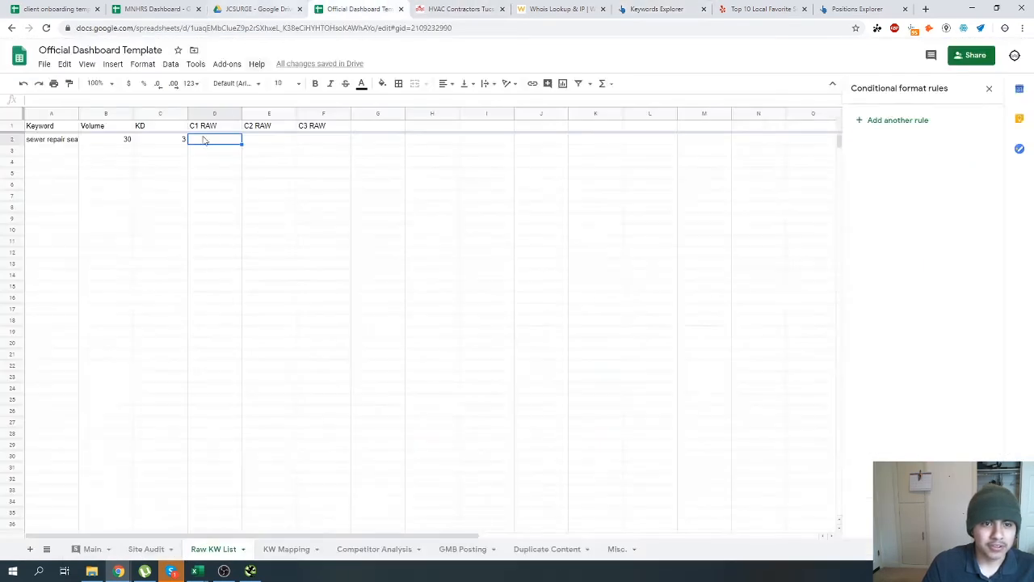
drag(50, 137, 174, 142)
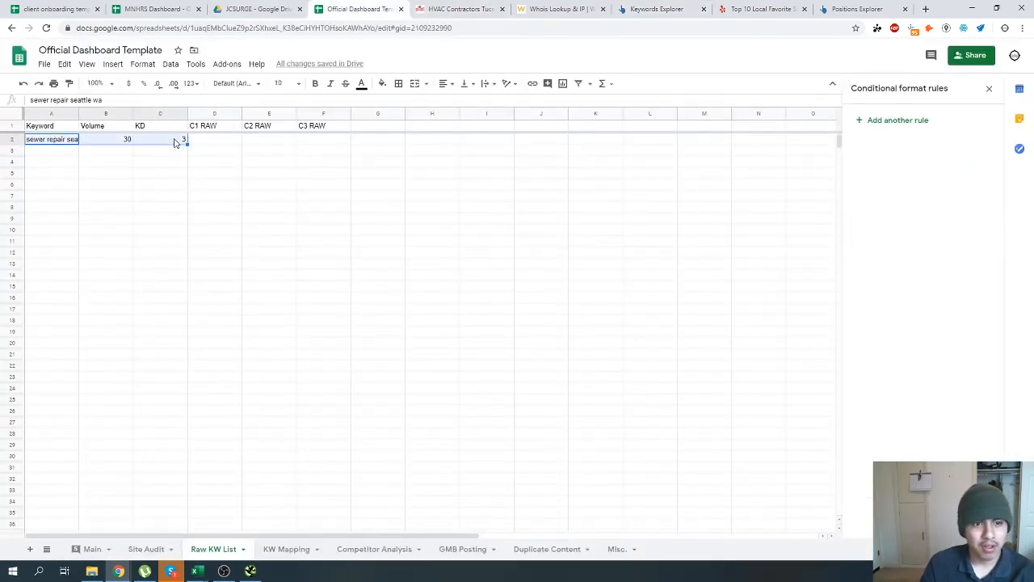
key(Delete)
On the KW Mapping sheet, enter the headers Topic, Target KW, Volume and Difficulty in A1 through D1.
click(279, 550)
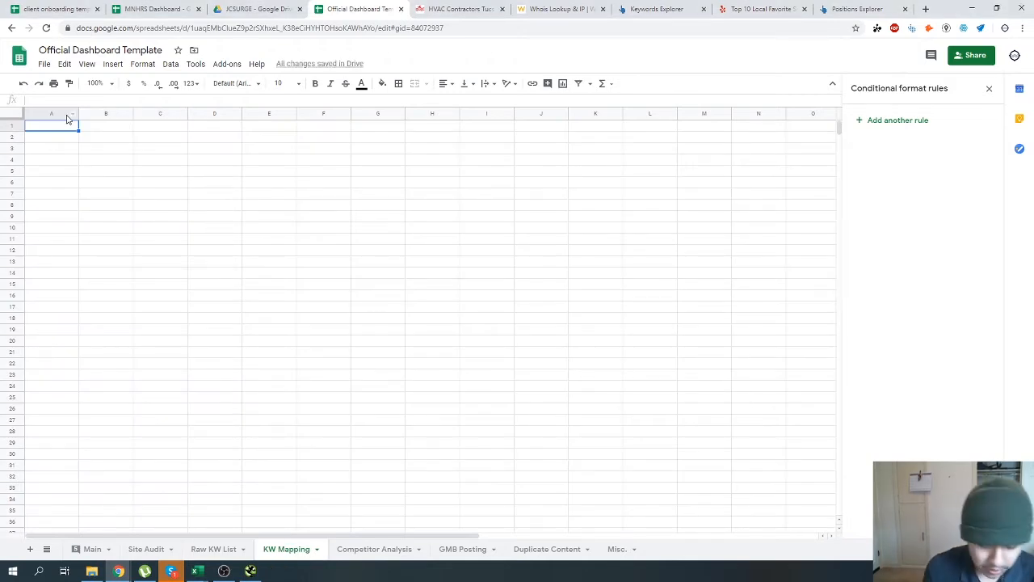
text(Topic)
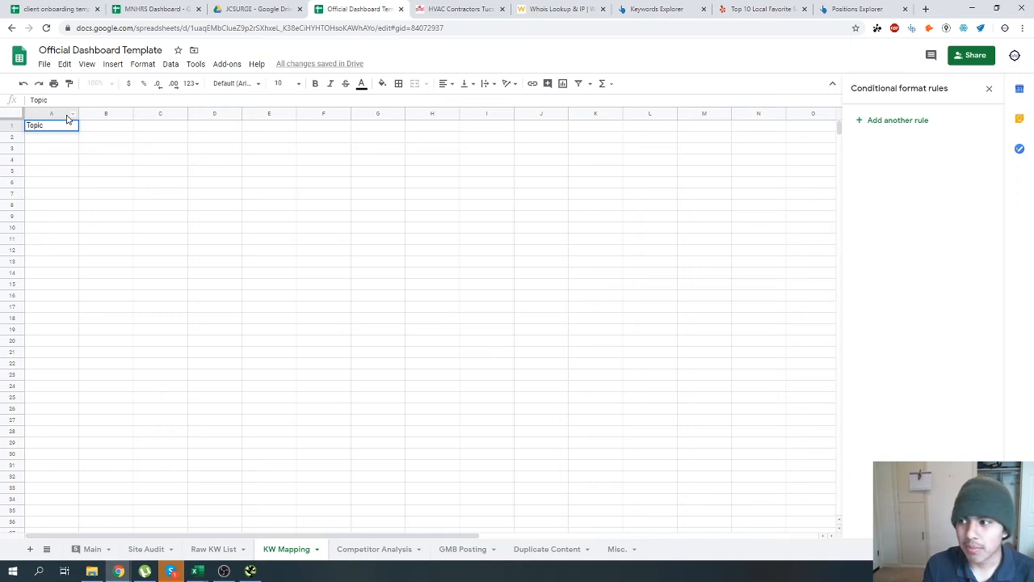
key(Tab)
text(Target KW)
key(Tab)
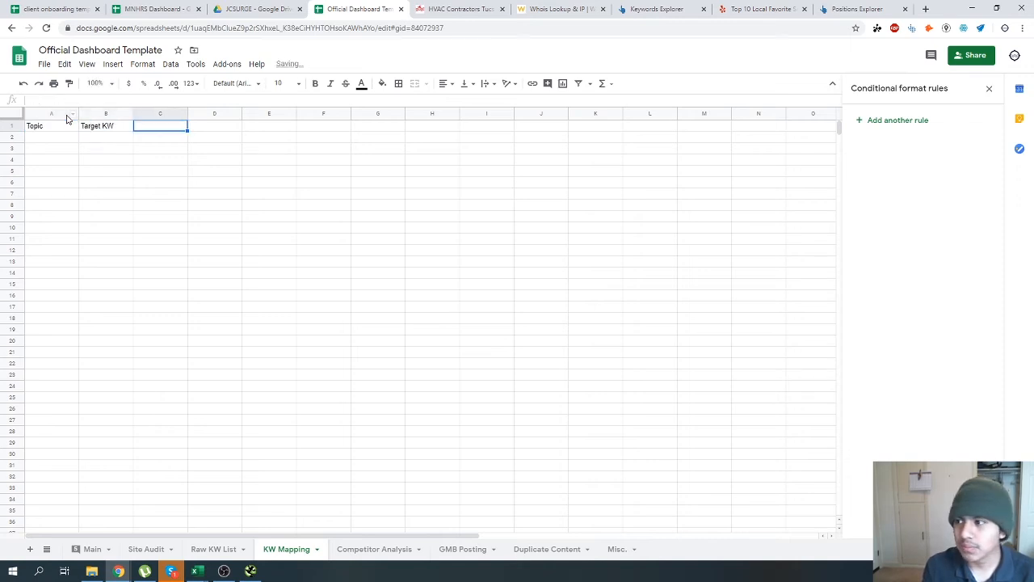
text(Volume)
key(Tab)
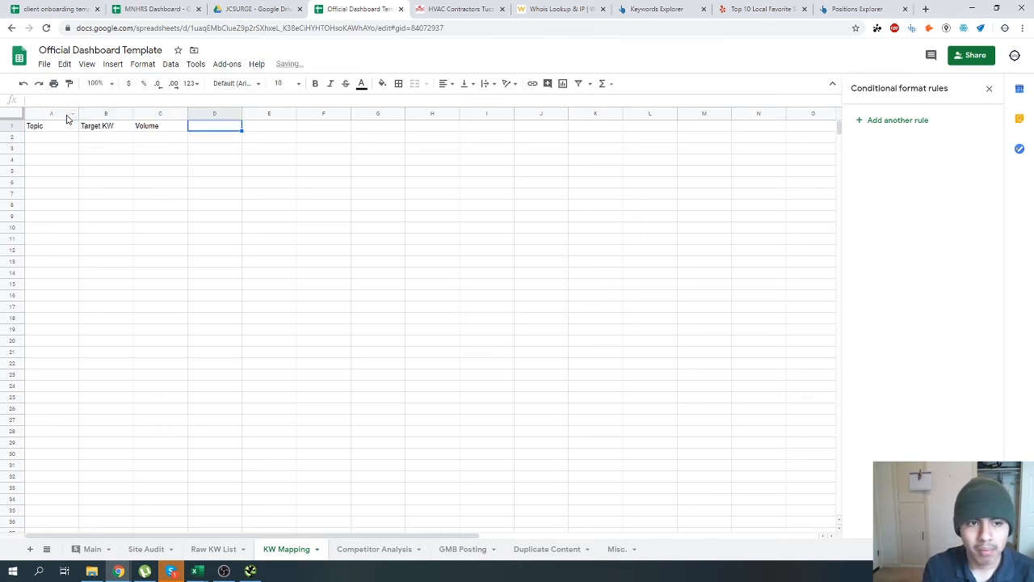
text(Difficulty)
key(Tab)
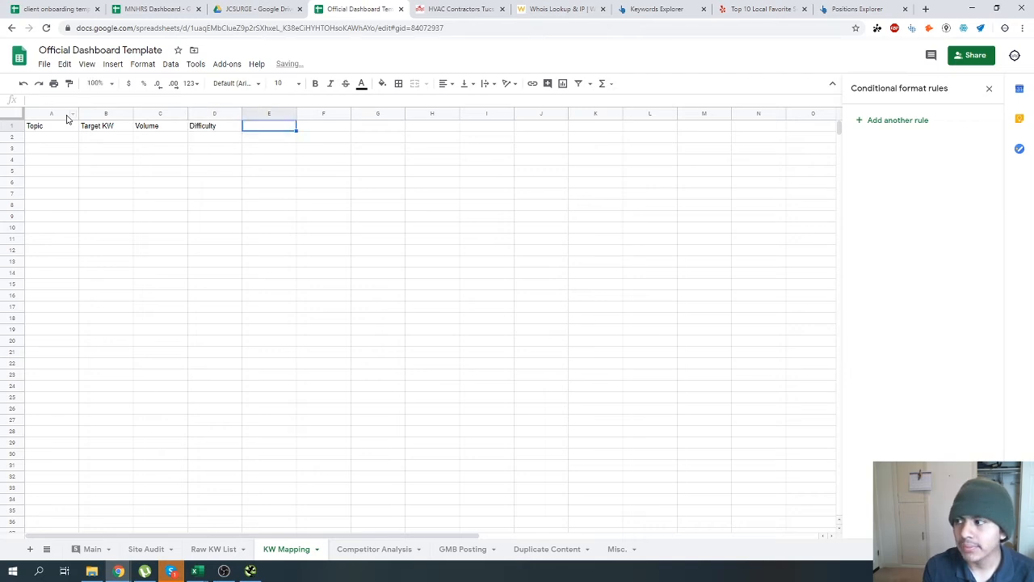
Continue the KW Mapping header row with Page, Current WC and Avg. 3 C WC in columns E to G.
text(Page)
key(Tab)
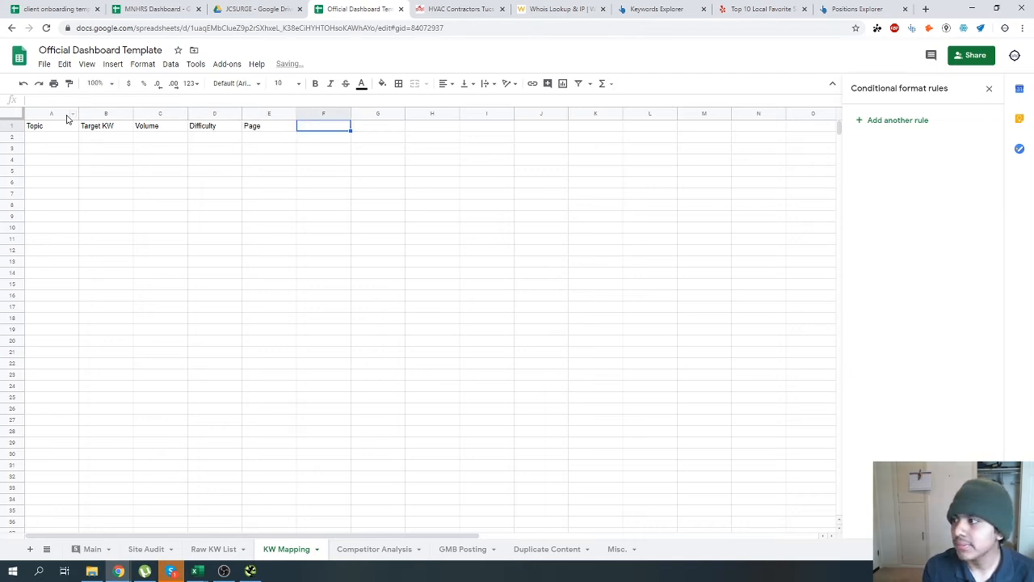
text(Current WC)
key(Tab)
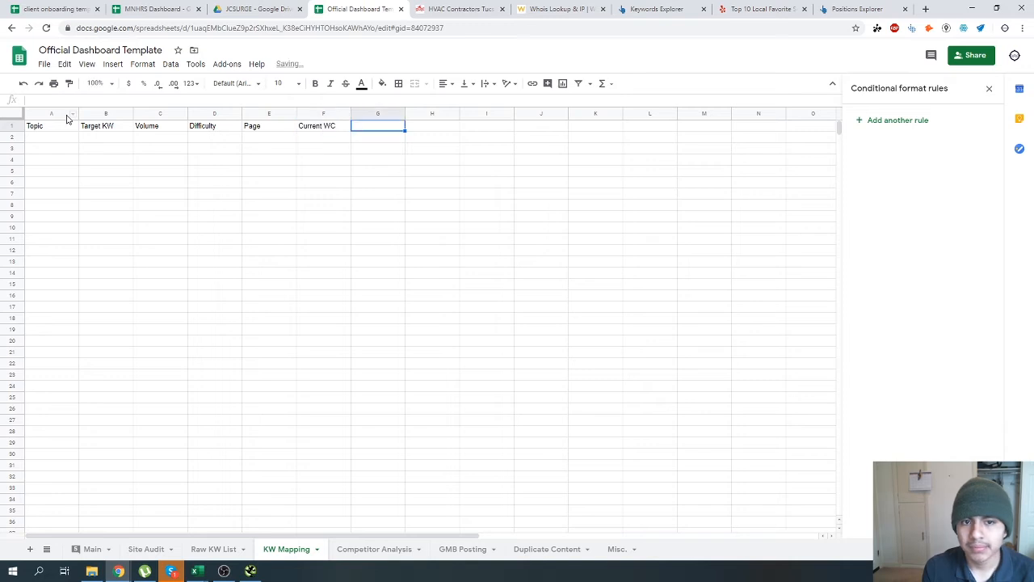
text(Avg. 3 C WC)
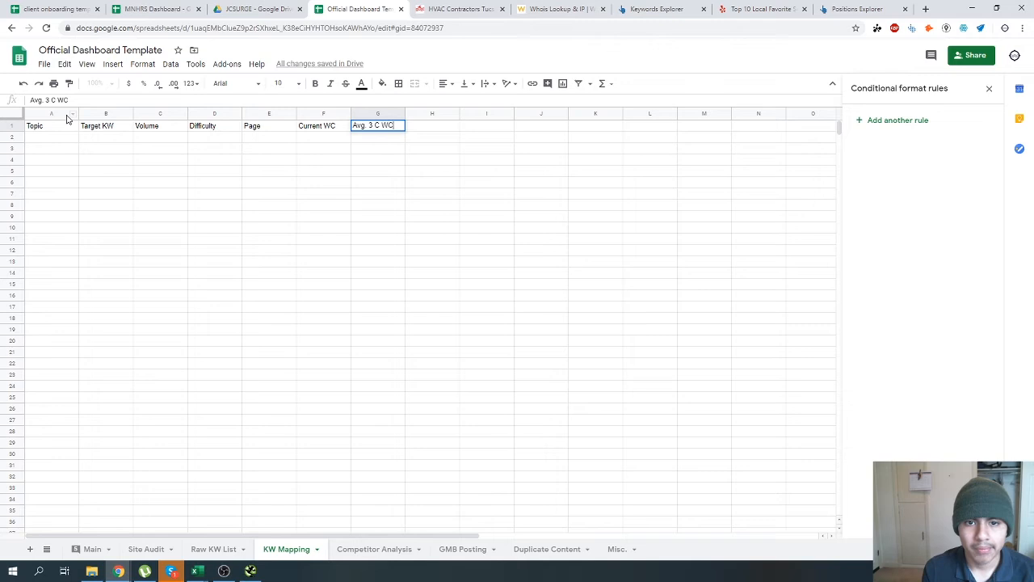
key(Tab)
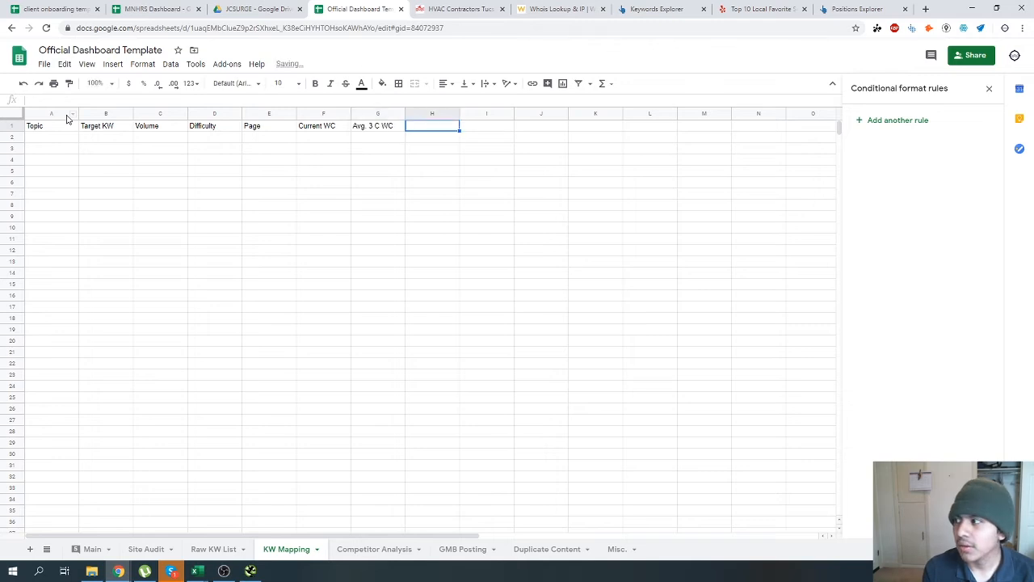
Add the header Avg. 3 C IC in column H of the KW Mapping sheet.
text(Avg)
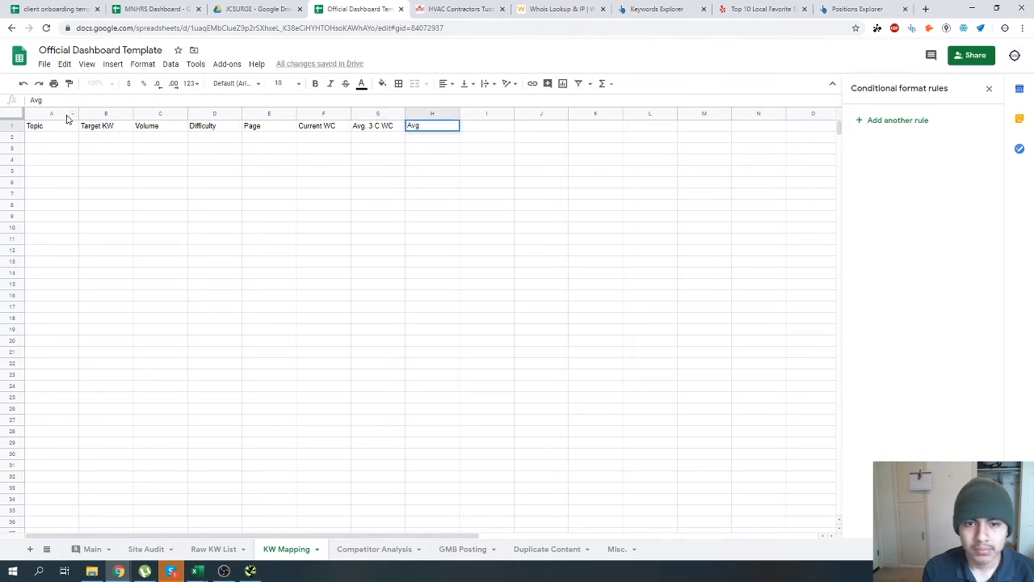
text(. 3 C IMG)
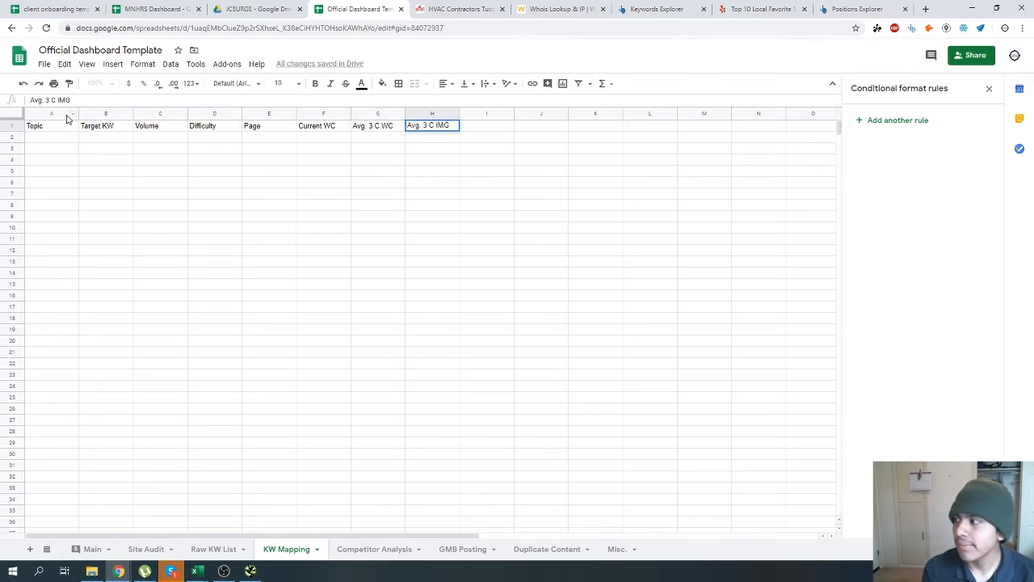
key(BackSpace)
key(BackSpace)
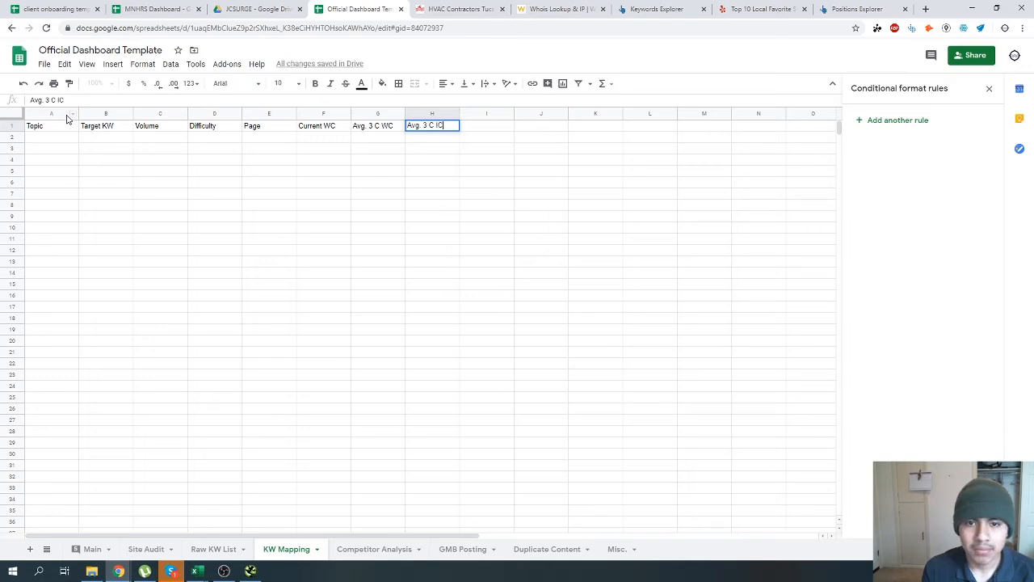
text(C)
key(Return)
Enter the competitor headers C1, C2 and C3 in columns I to K of the KW Mapping header row.
key(Up)
key(Right)
key(Right)
key(Right)
key(Right)
key(Right)
key(Right)
key(Right)
key(Right)
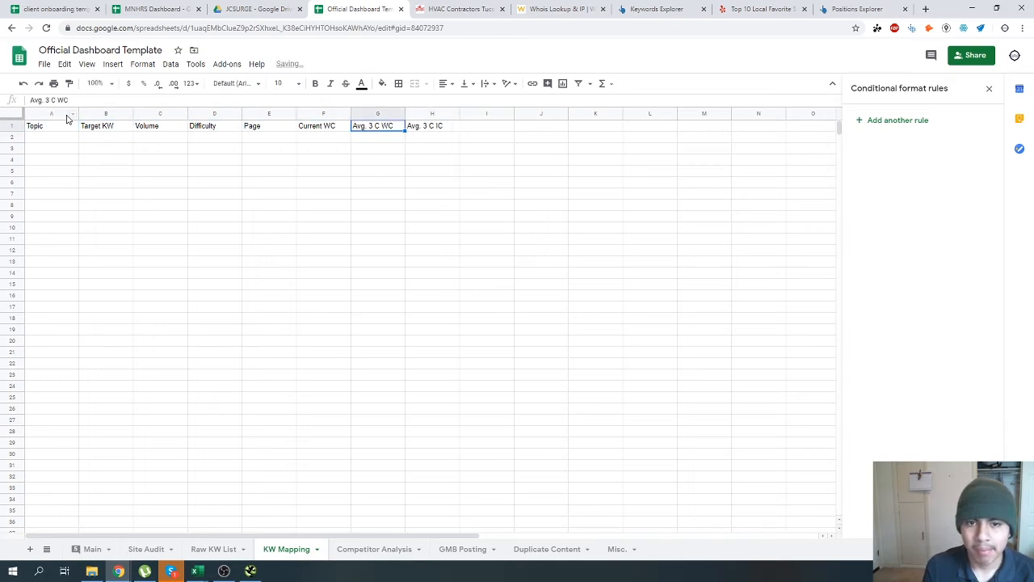
text(C1)
key(Tab)
text(C2)
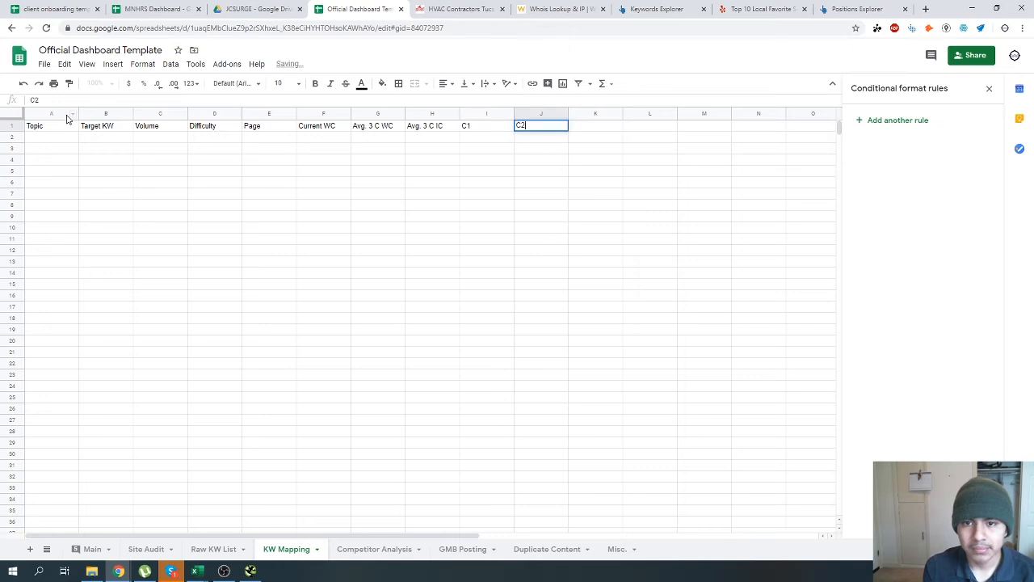
key(Tab)
text(C)
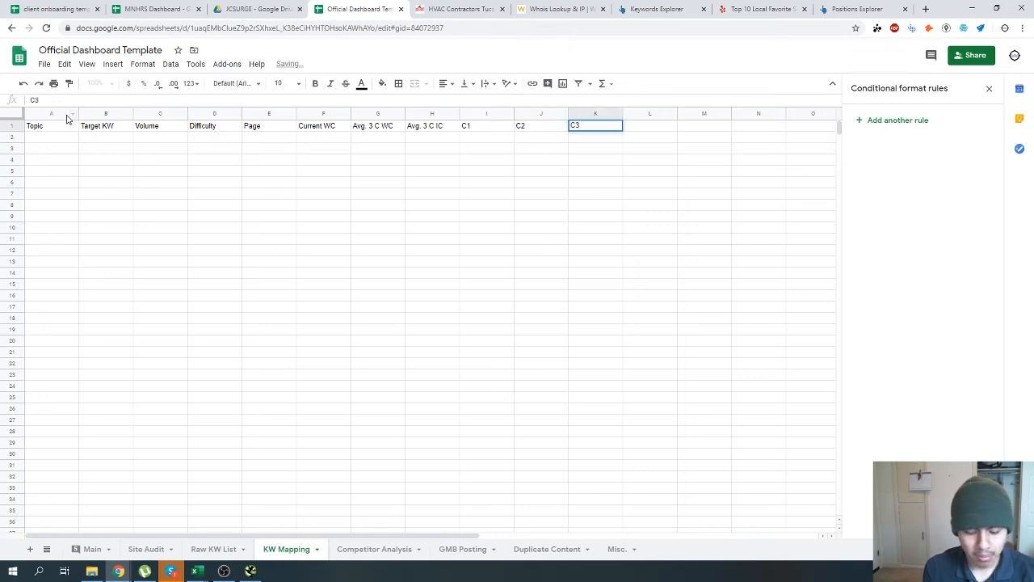
double_click(493, 127)
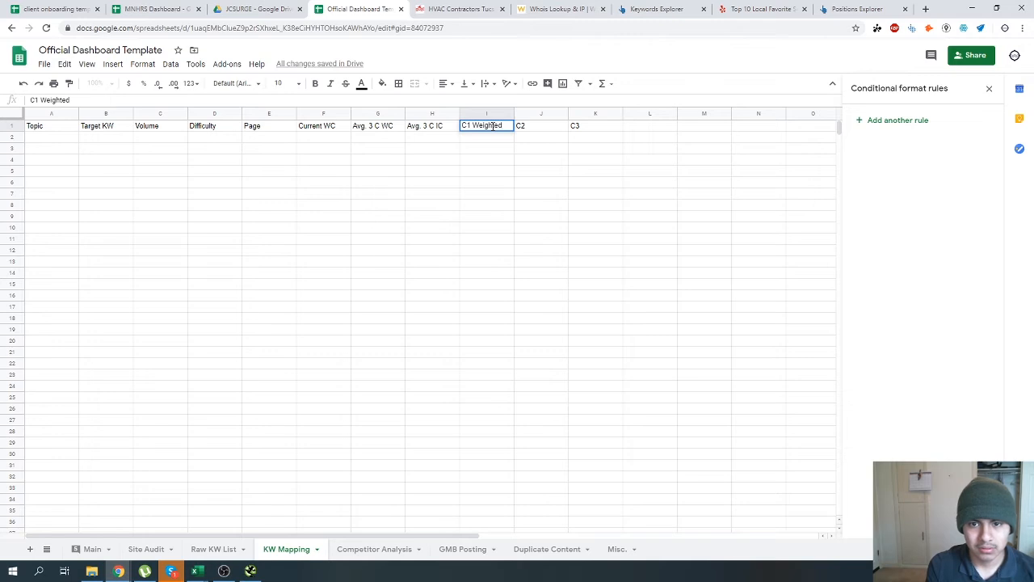
text(C1)
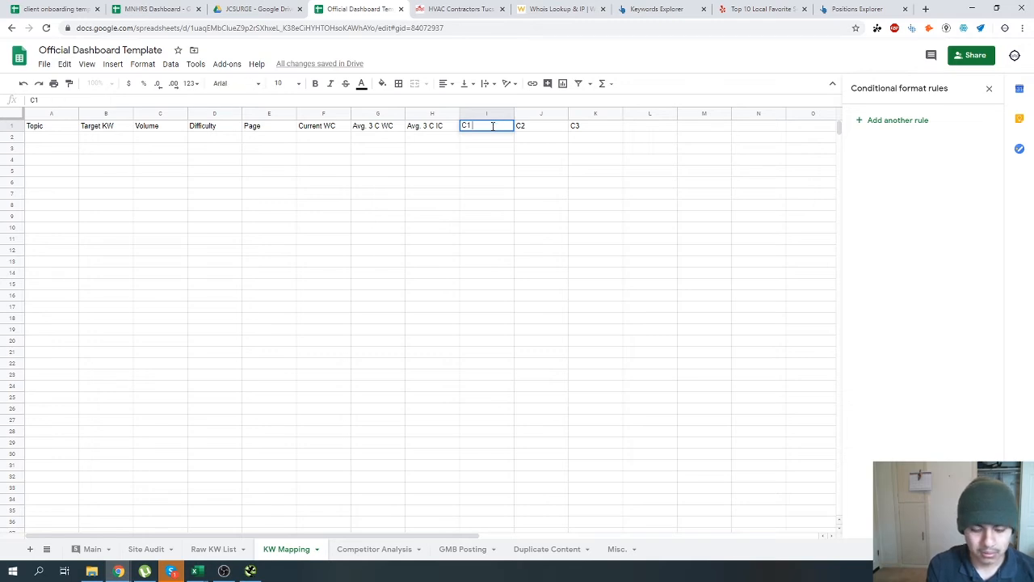
text( We)
key(BackSpace)
key(BackSpace)
key(BackSpace)
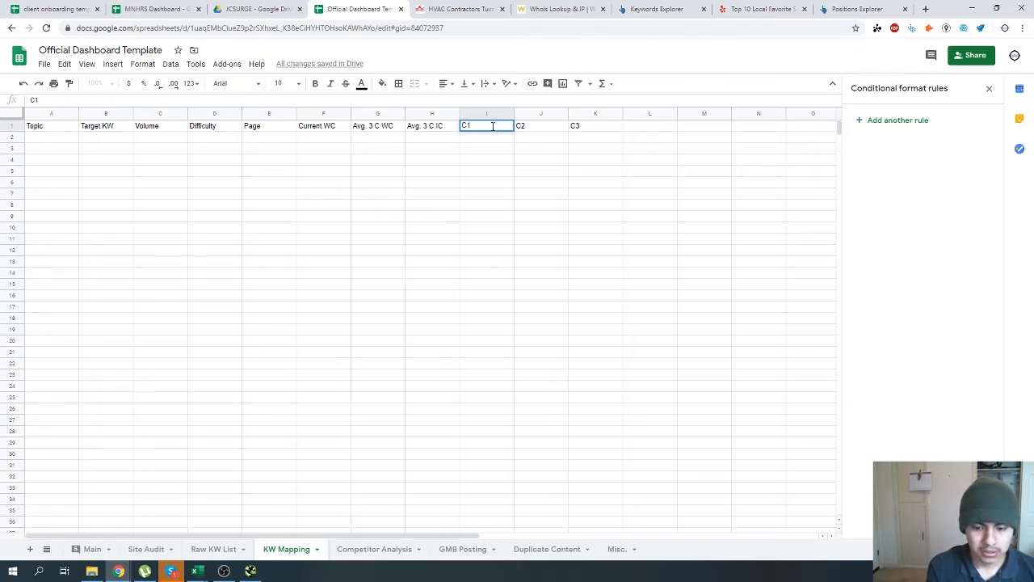
text(WEighte)
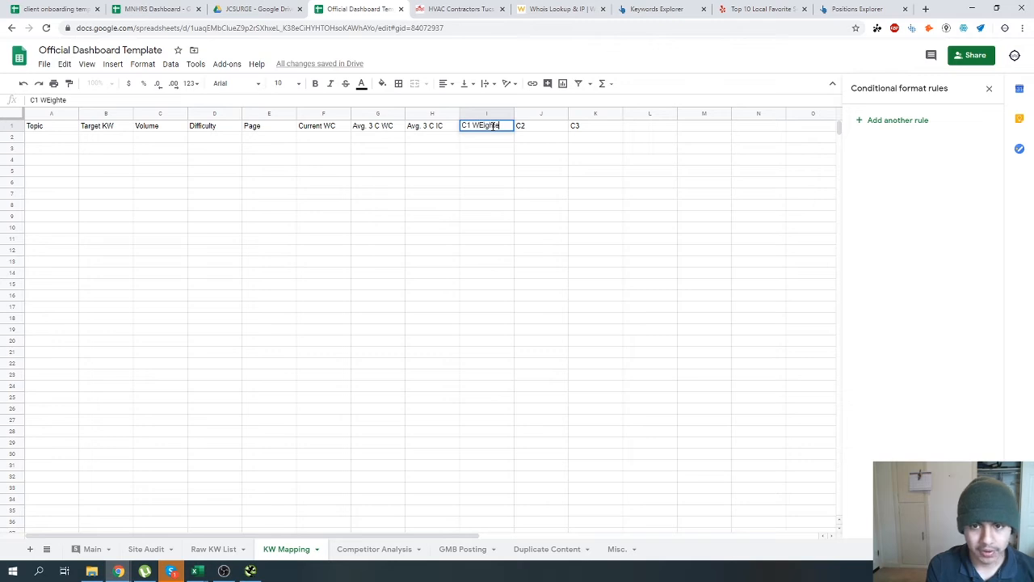
key(BackSpace)
key(BackSpace)
key(BackSpace)
key(BackSpace)
key(BackSpace)
key(BackSpace)
key(BackSpace)
key(BackSpace)
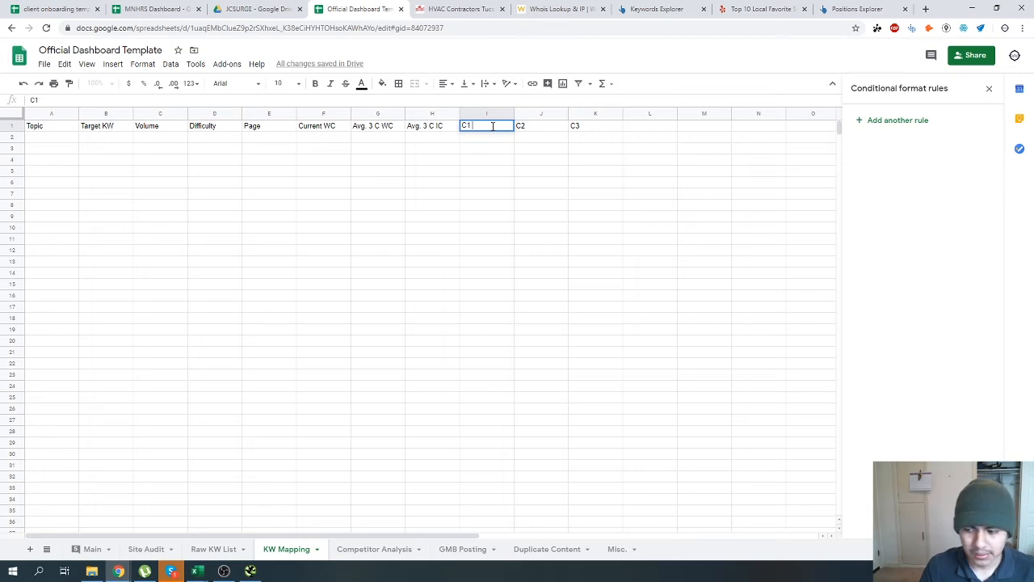
Extend the competitor headers in I1 to K1 of the KW Mapping sheet to C1 MODIFIED, C2 MODIFIED and C3 MODIFIED.
text(MODIF)
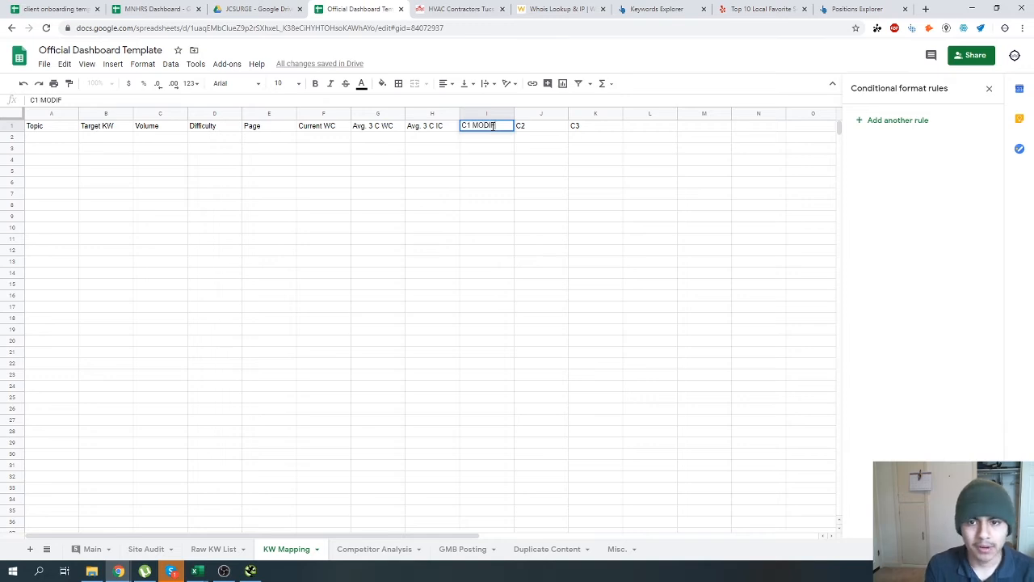
text(IED)
key(Tab)
text(C@)
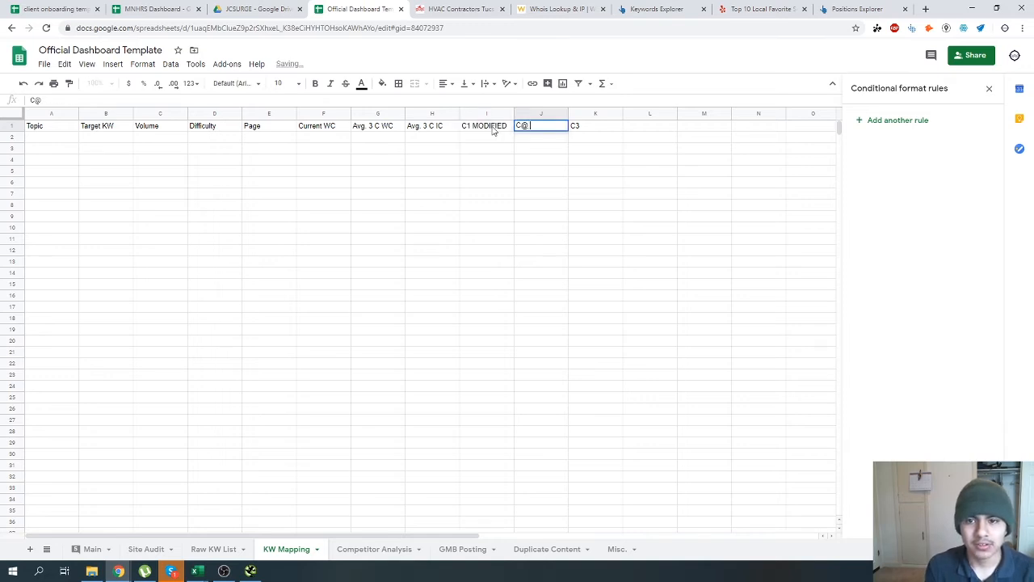
key(BackSpace)
text(2 Mo)
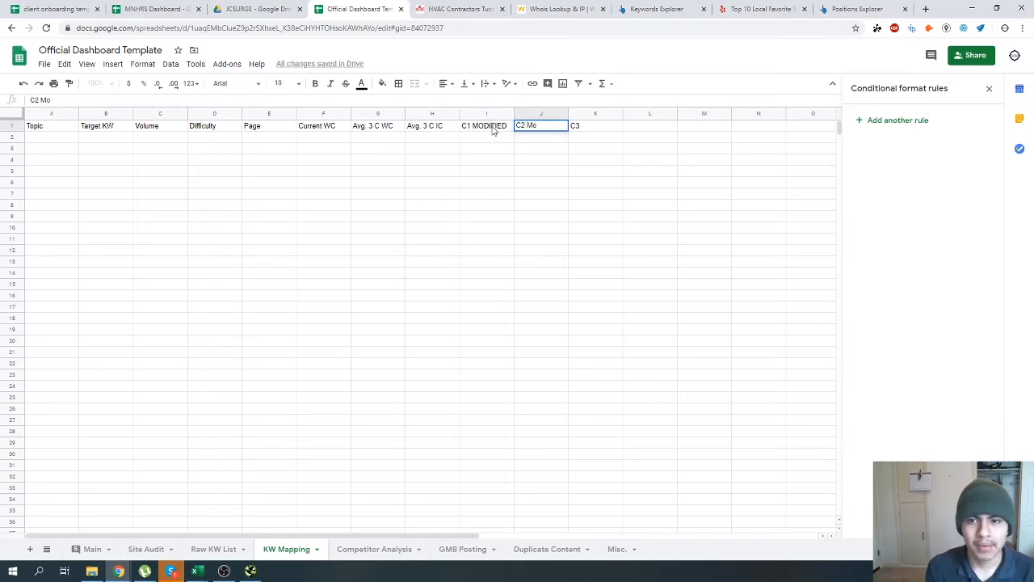
key(BackSpace)
text(ODIFIED)
key(Tab)
text(C3)
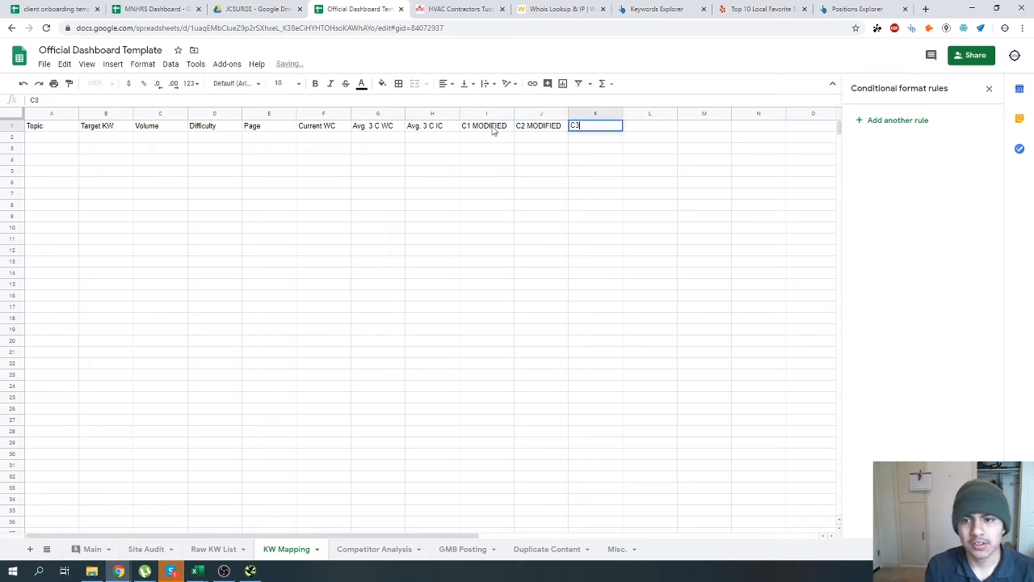
text( MODIFIED)
click(493, 134)
click(417, 142)
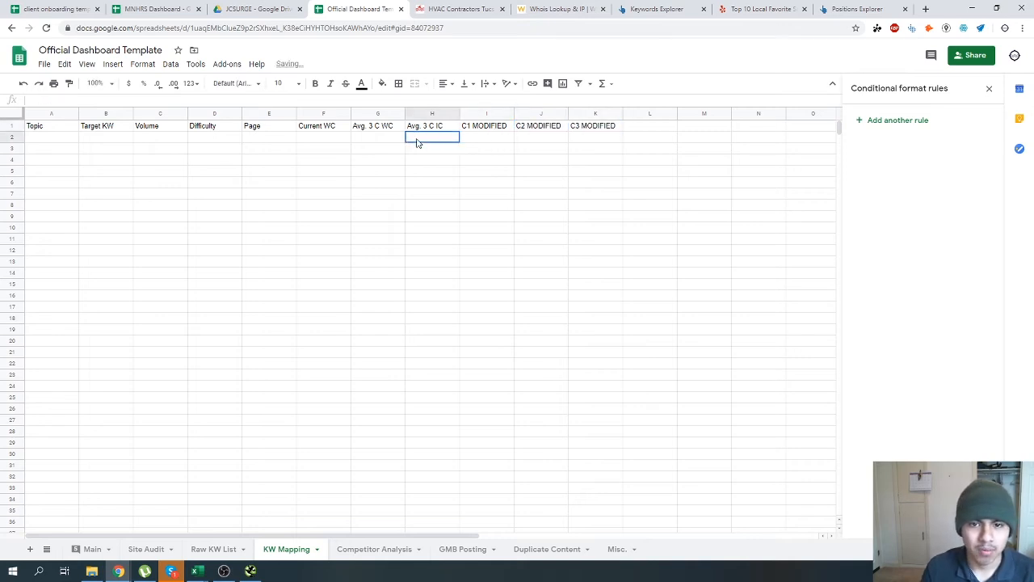
Rename the competitor headers in I1 to K1 of the KW Mapping sheet as C1 ADJUSTED, C2 ADJUSTED and C3 ADJUSTED.
click(487, 126)
double_click(488, 127)
double_click(488, 127)
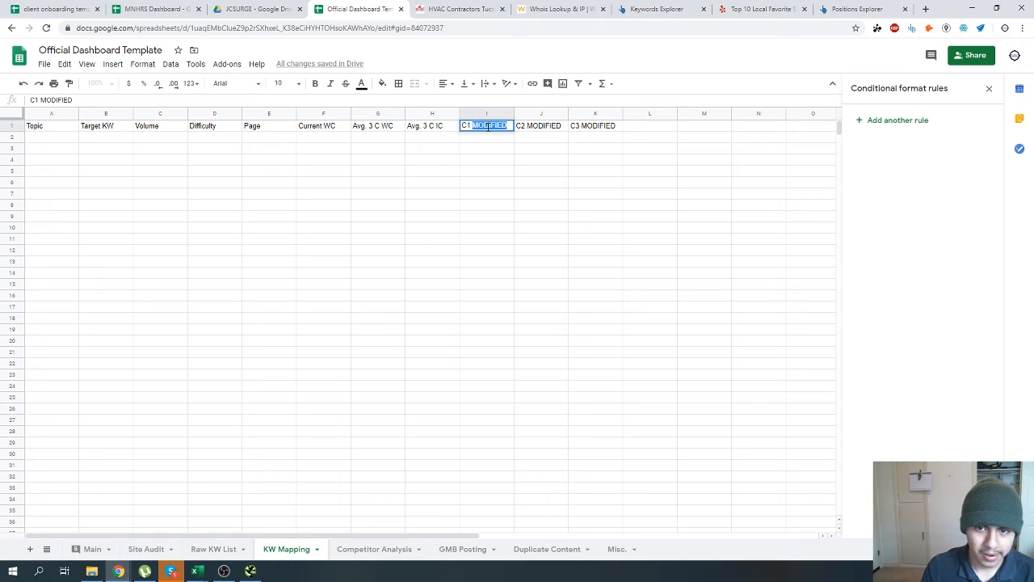
text(ADJUSTED)
click(549, 131)
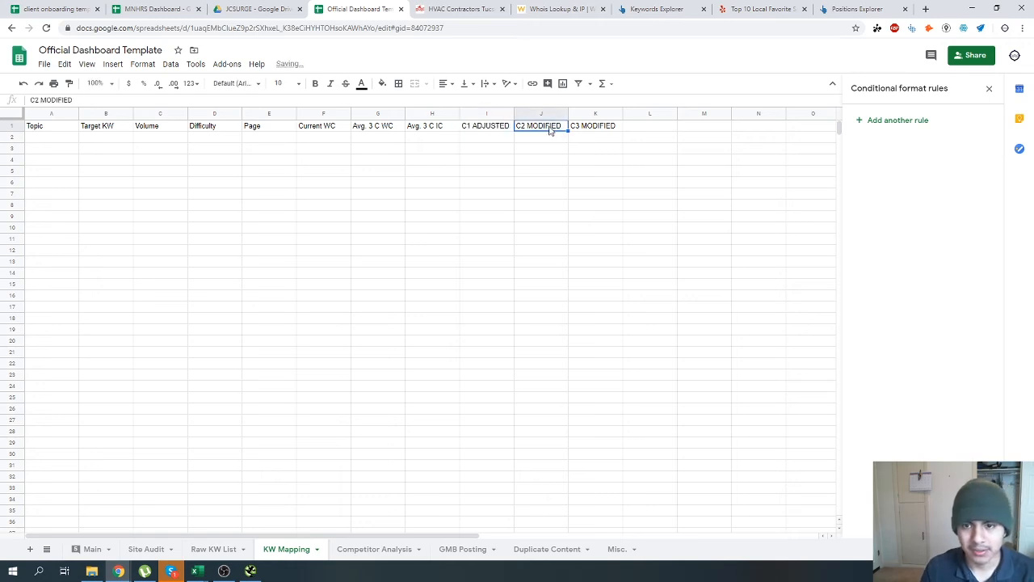
double_click(549, 127)
double_click(549, 127)
text(ADJUSTED)
click(605, 127)
double_click(605, 127)
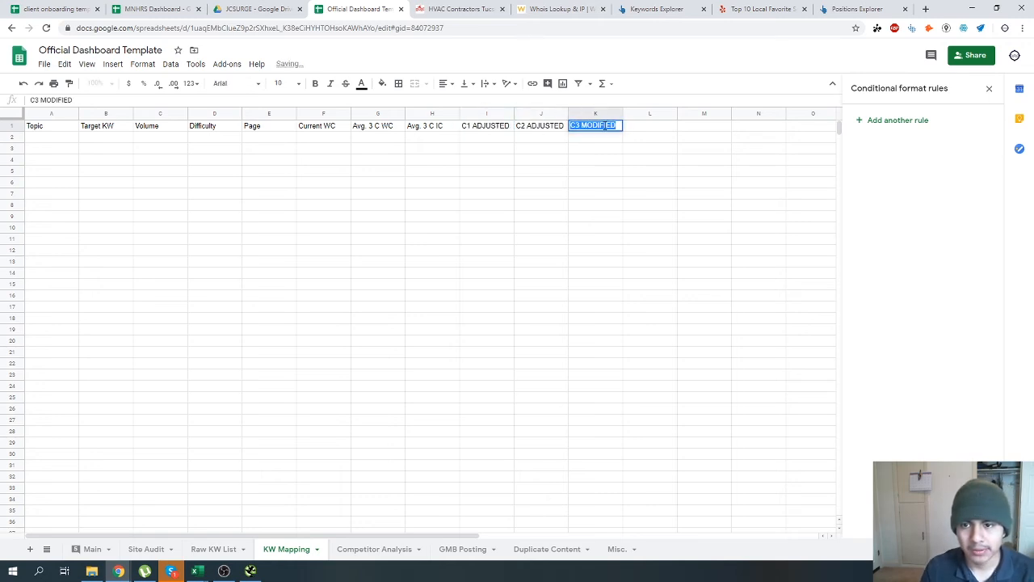
text(ADJUSTED)
click(431, 159)
Widen columns H through K on the KW Mapping sheet.
click(283, 148)
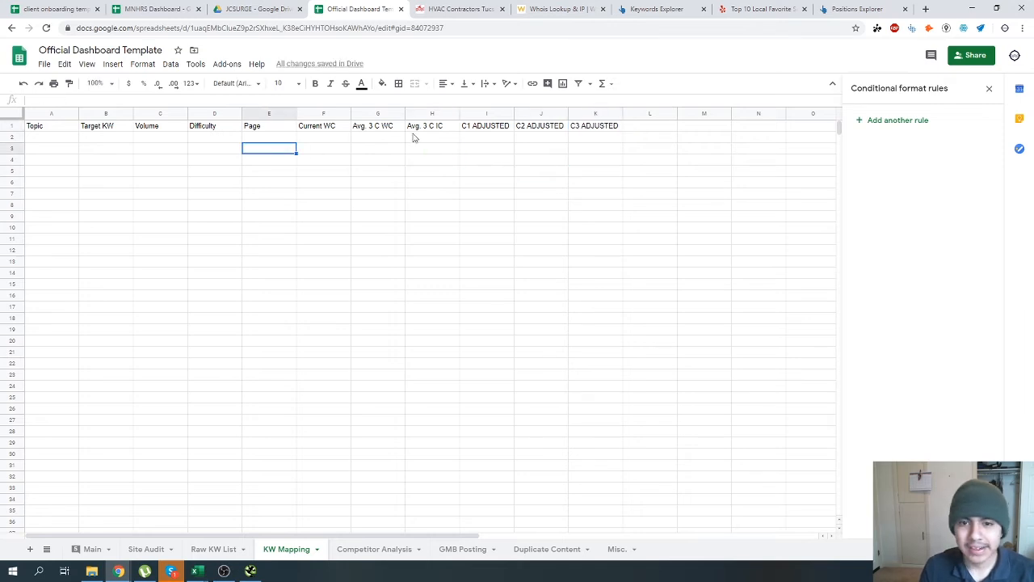
drag(460, 112, 662, 112)
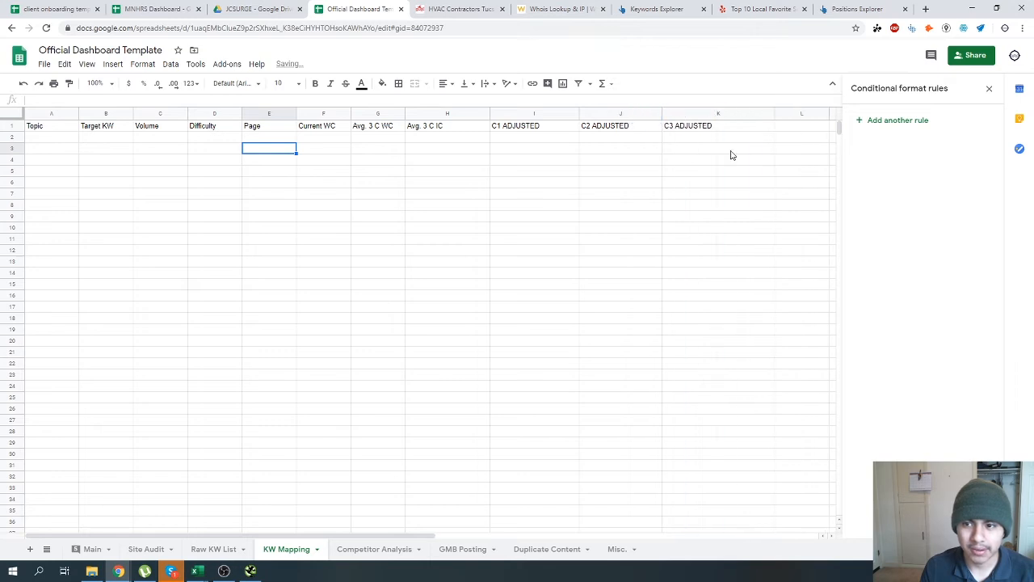
click(565, 368)
On the Raw KW List sheet, start a comment on the C1 RAW header reading "look for the raw competitors. Include li".
click(215, 549)
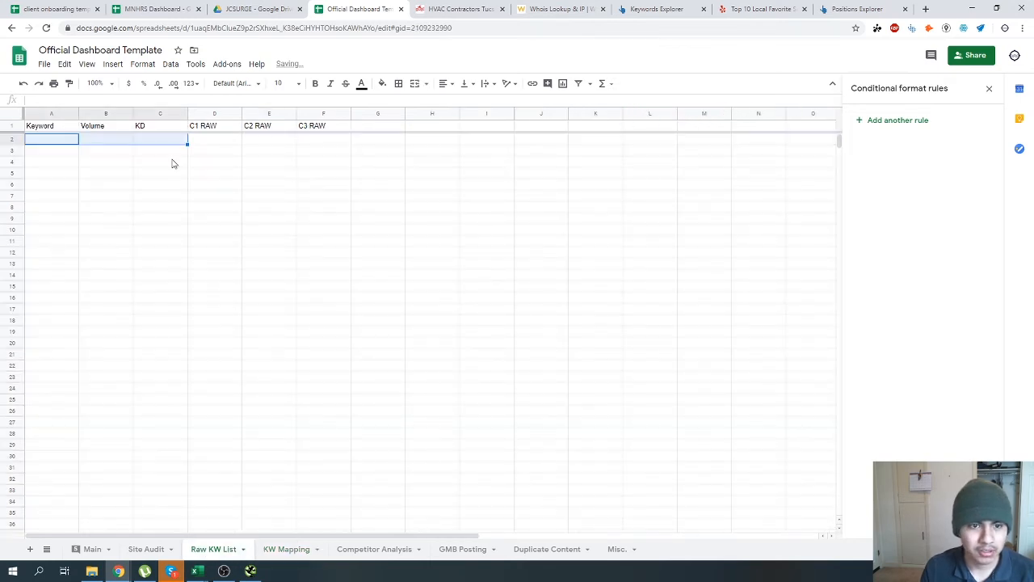
click(214, 127)
click(934, 55)
click(978, 84)
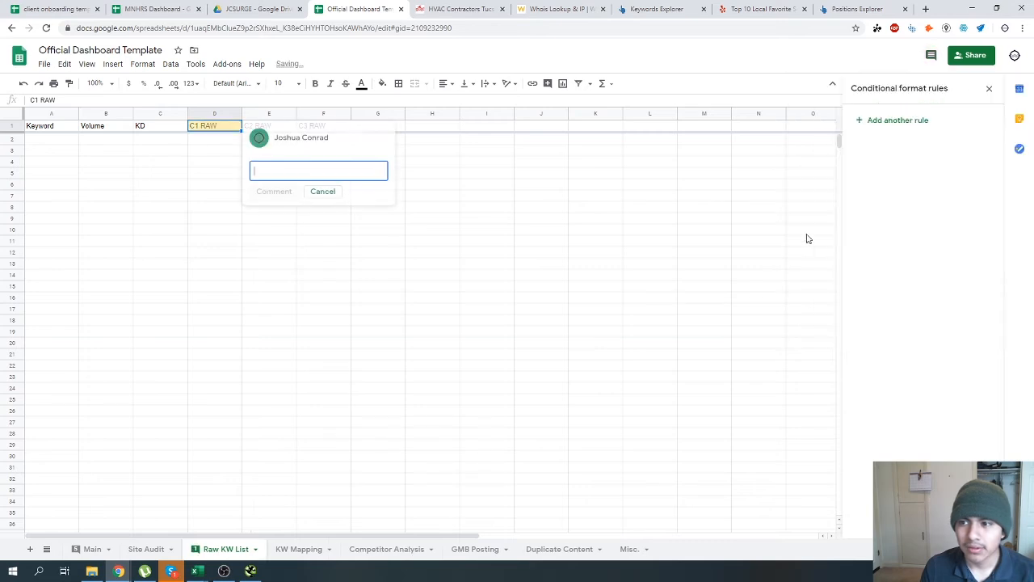
text(I)
key(BackSpace)
text(look)
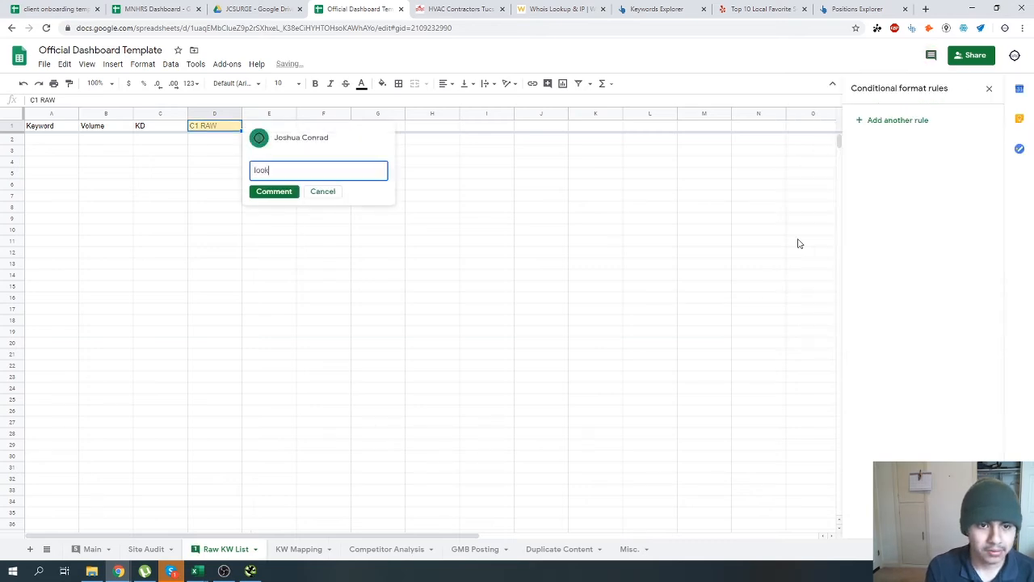
text( for the raw keywords)
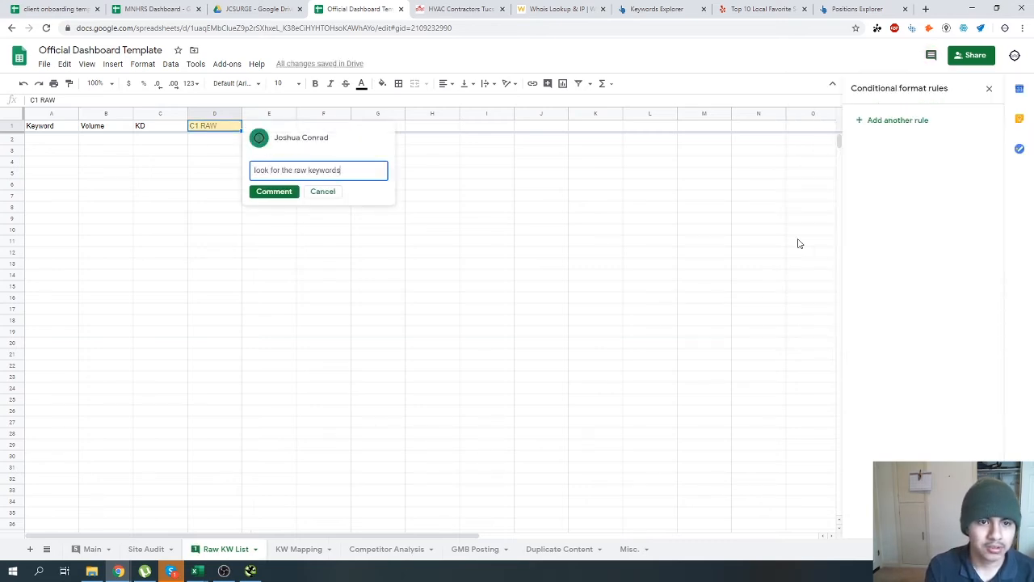
key(ctrl+BackSpace)
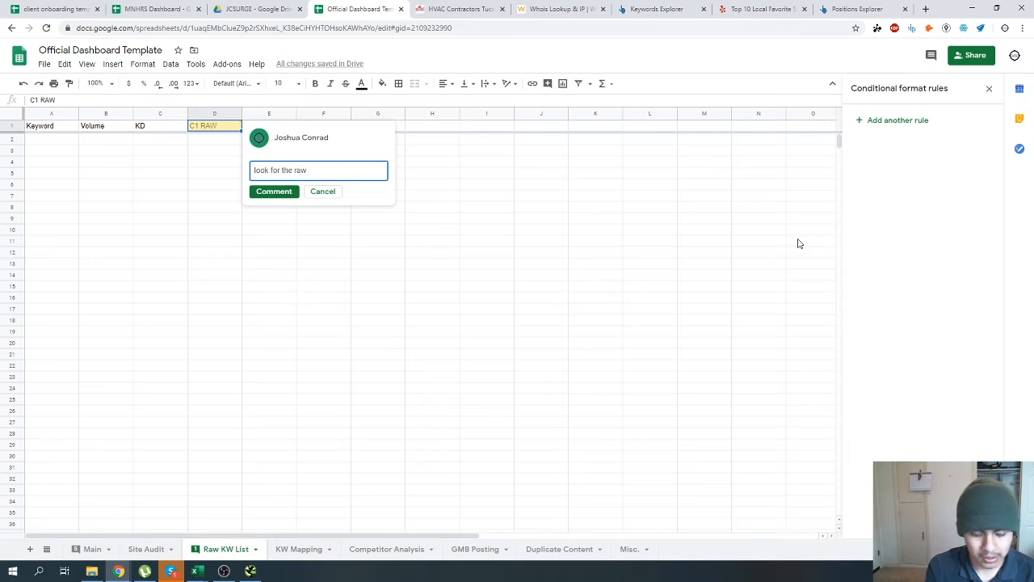
text(competitors.)
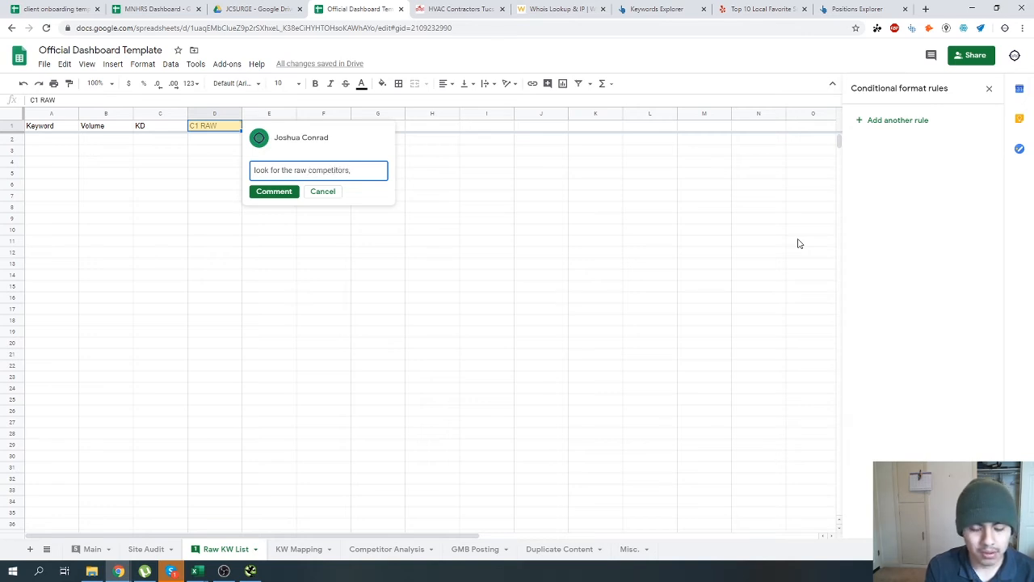
text( Include li)
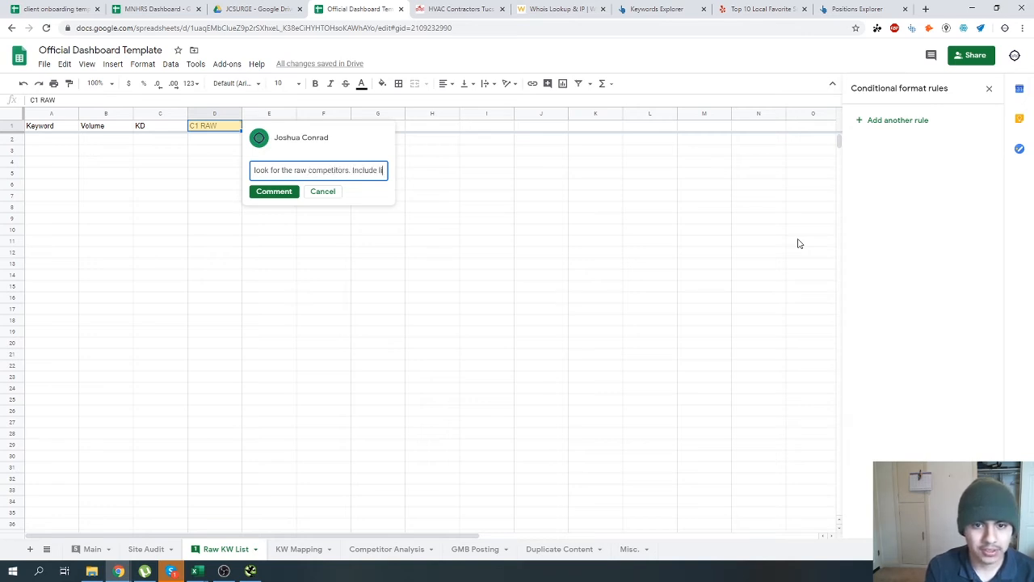
Complete the C1 RAW header's comment so it ends with "Include listings like justia, yelp, homeadvisor, etc." and post it.
text(stings liek )
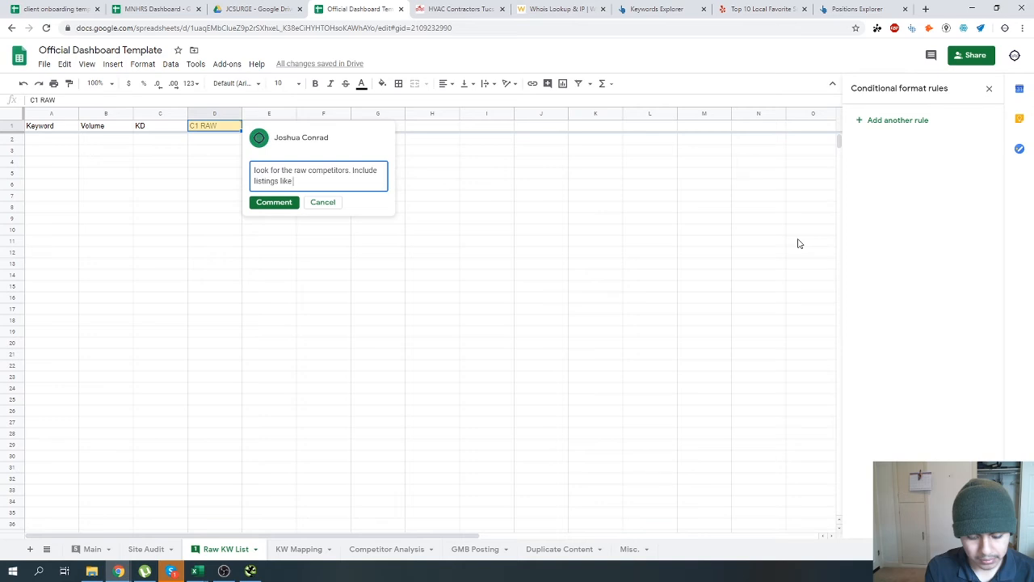
text(tia,)
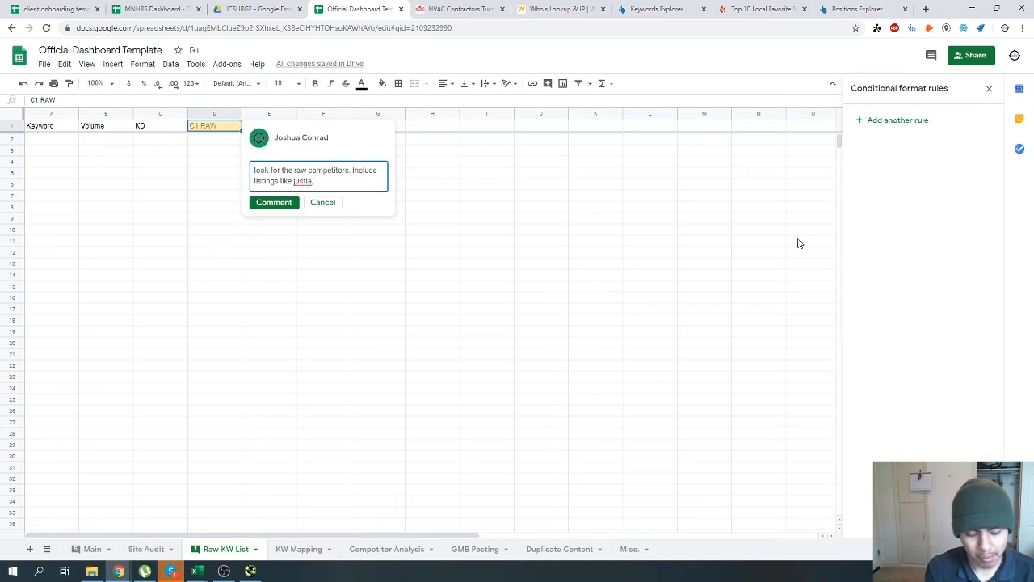
text( yelp,)
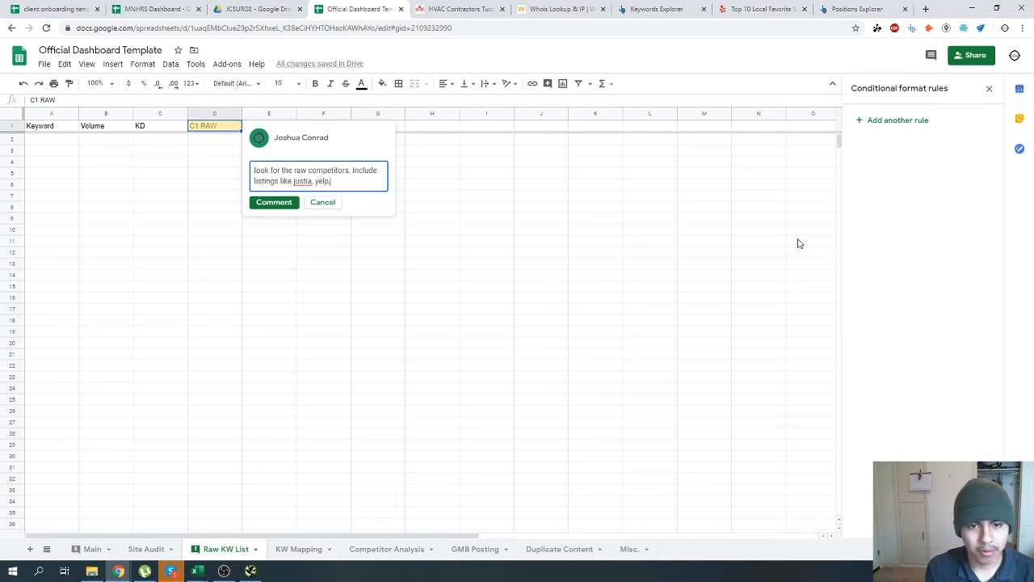
text( homeadvisor, etc.)
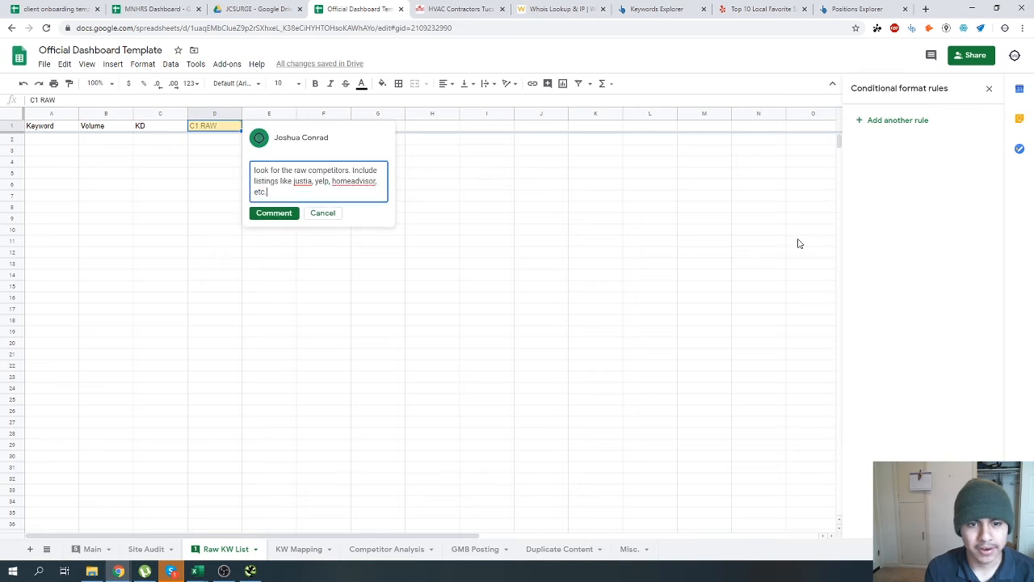
click(281, 213)
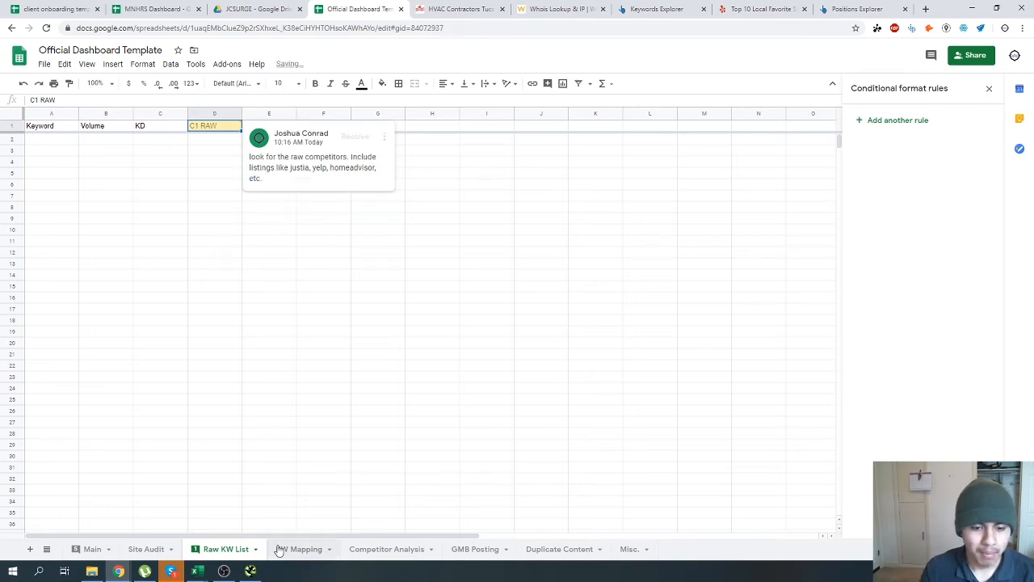
On the KW Mapping sheet, comment on the C1 ADJUSTED header: "take the first business / branded listing that is not from a major directory".
click(299, 548)
click(453, 135)
click(517, 126)
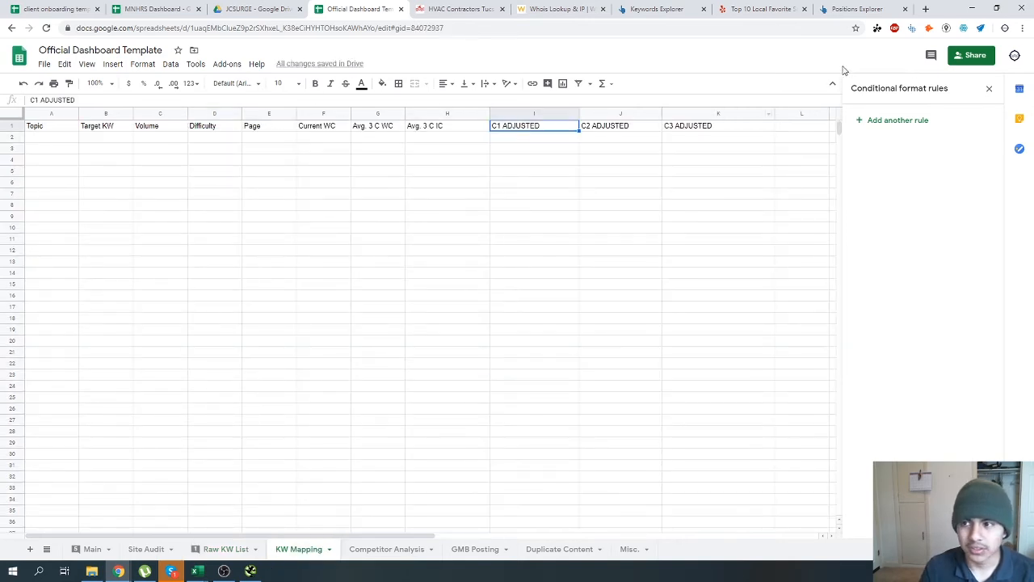
click(931, 55)
click(975, 84)
text(take t)
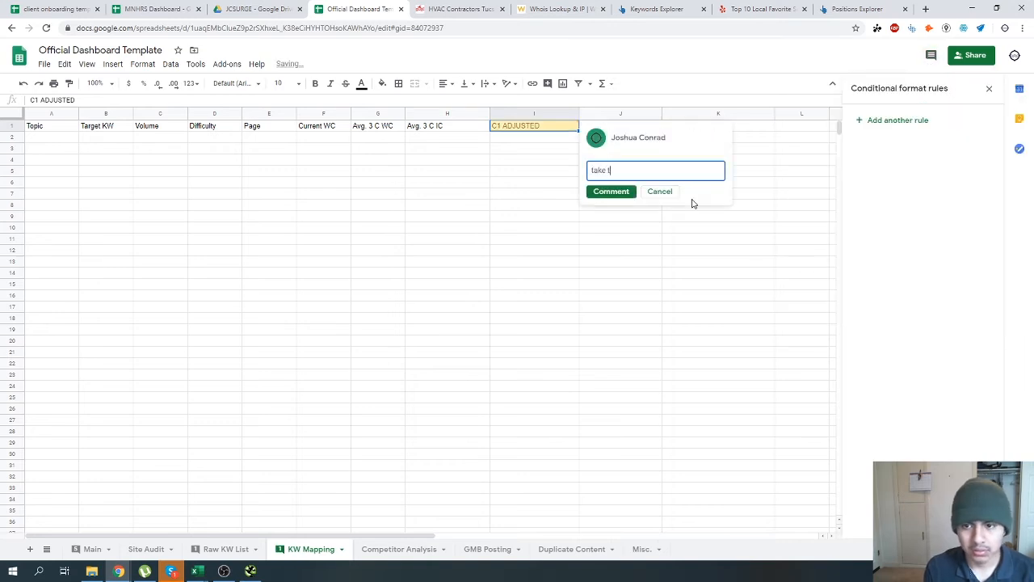
text(he)
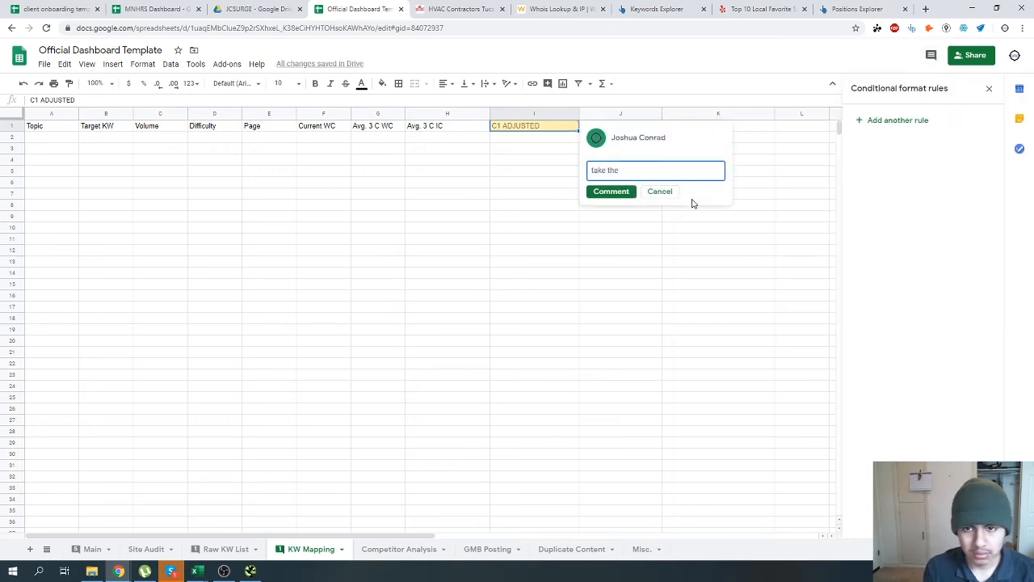
text( first business /)
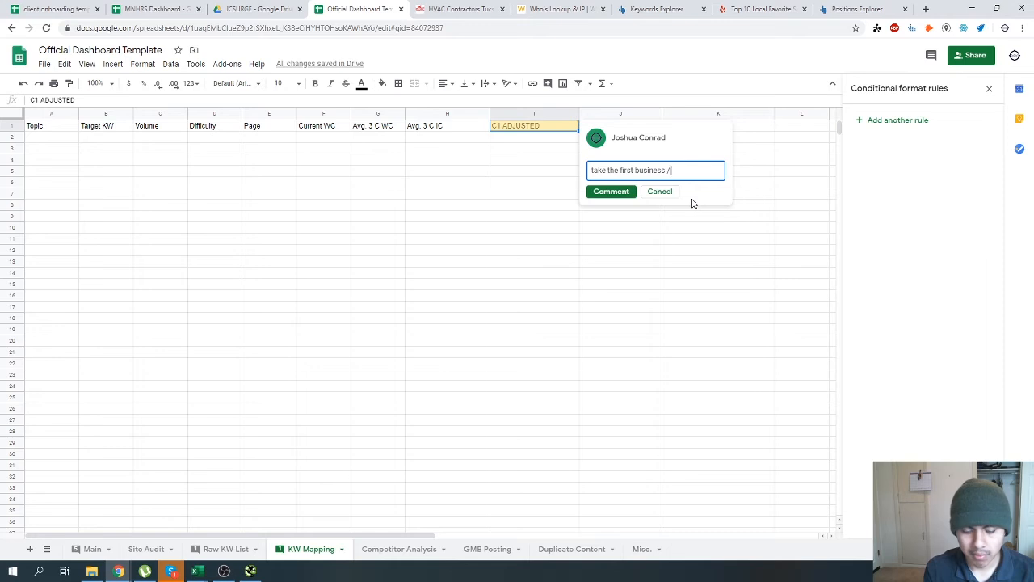
text( branded listi)
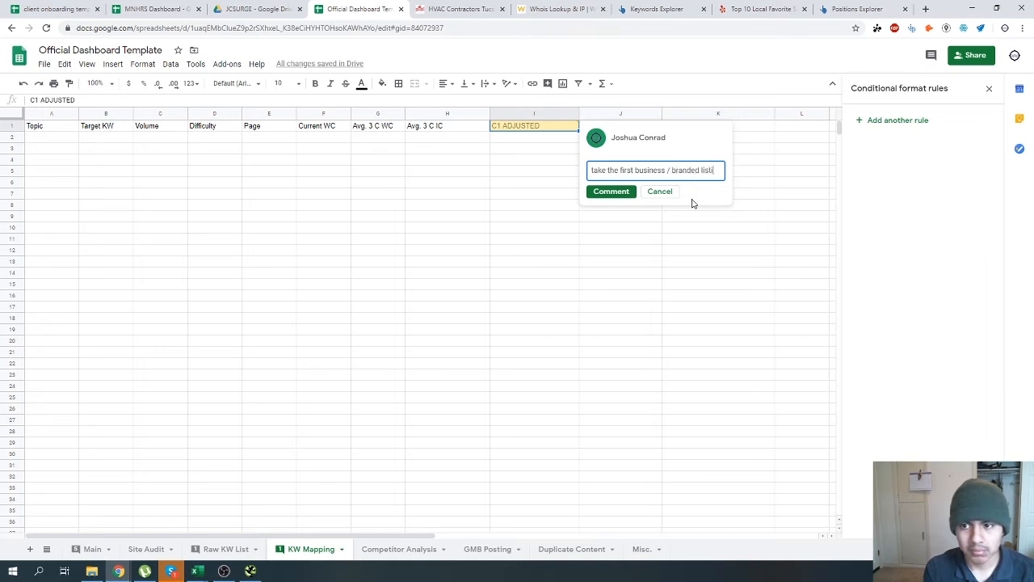
text(ng that is not from a)
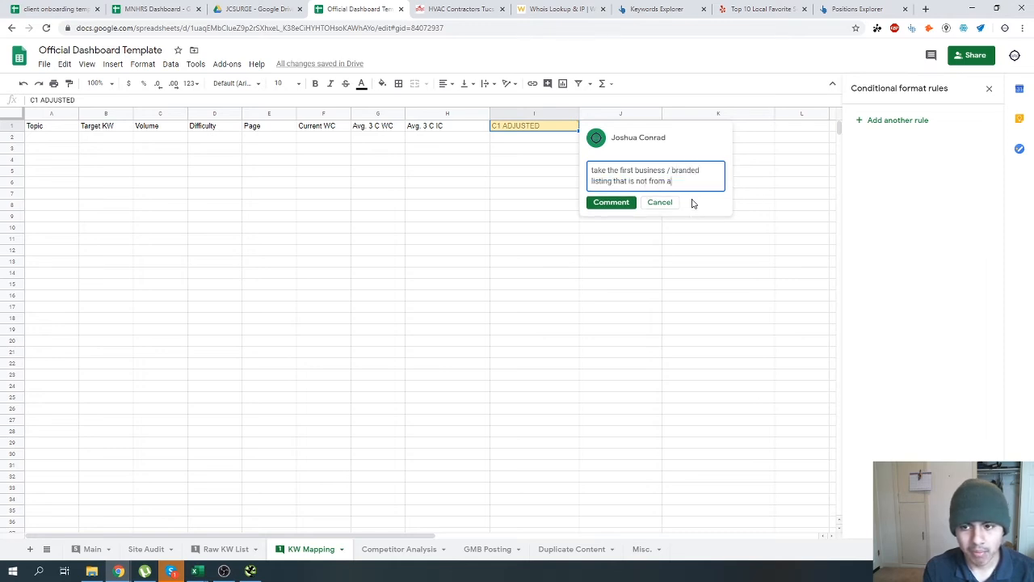
text( major directory)
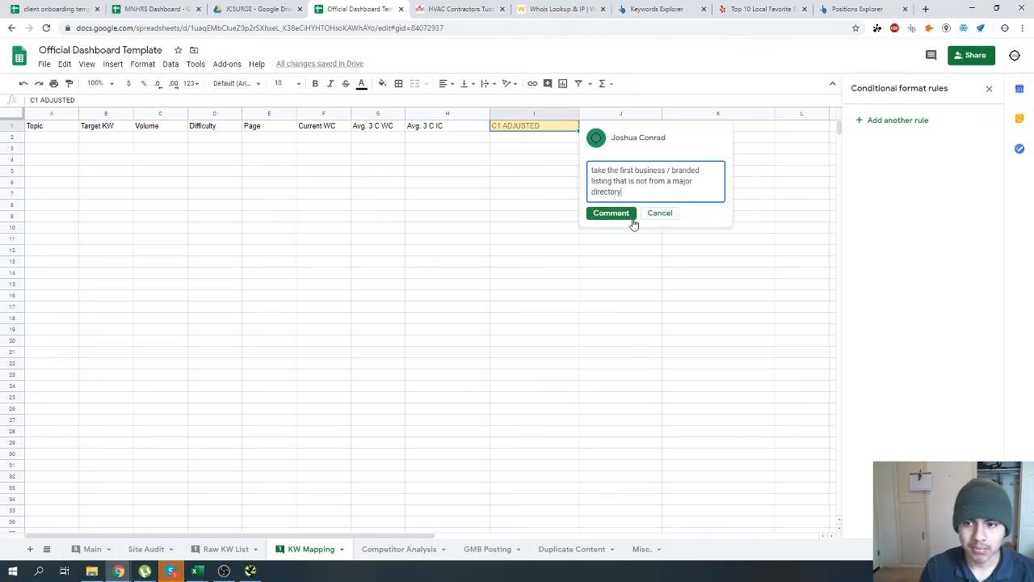
click(622, 214)
click(420, 135)
click(359, 139)
click(292, 139)
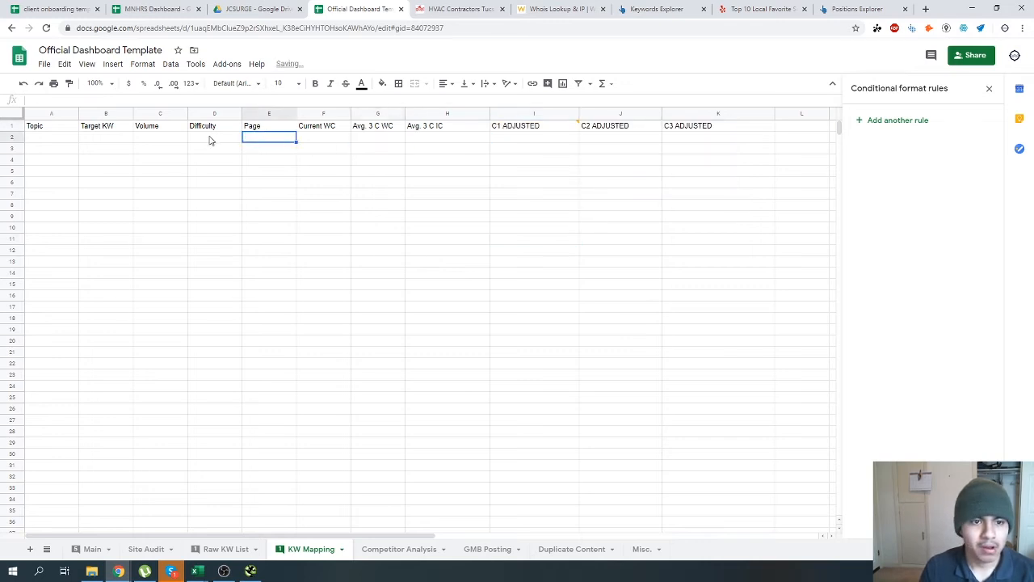
click(211, 139)
click(379, 114)
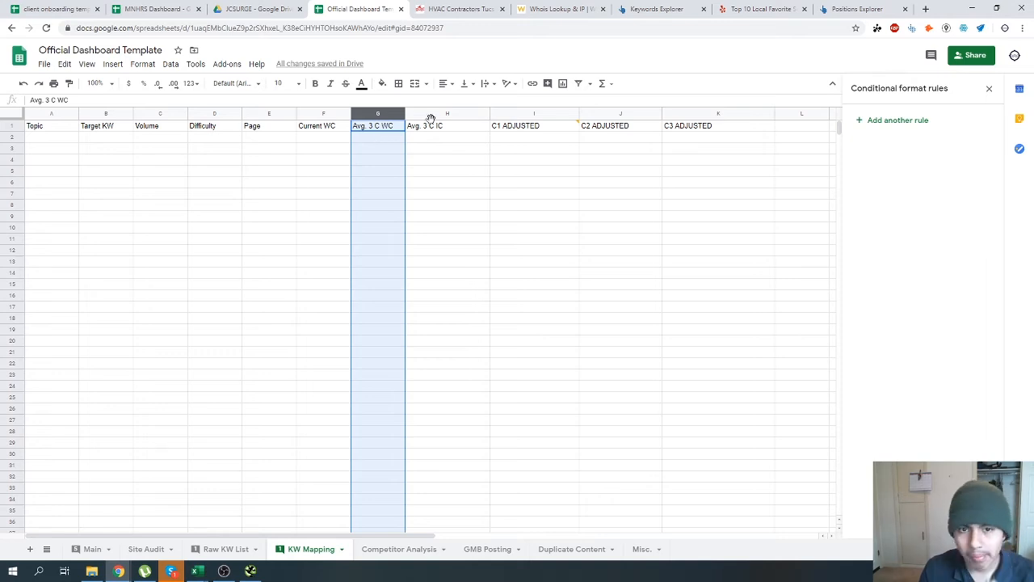
click(929, 56)
click(445, 216)
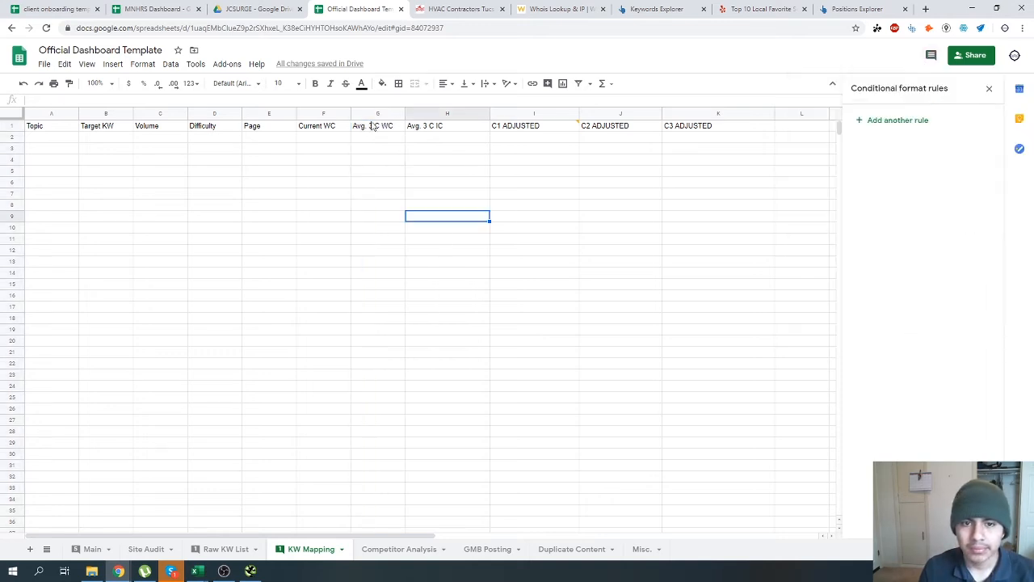
Add the comment "take the word count of the top three competitors" to the Avg. 3 C WC header cell.
click(376, 114)
click(385, 130)
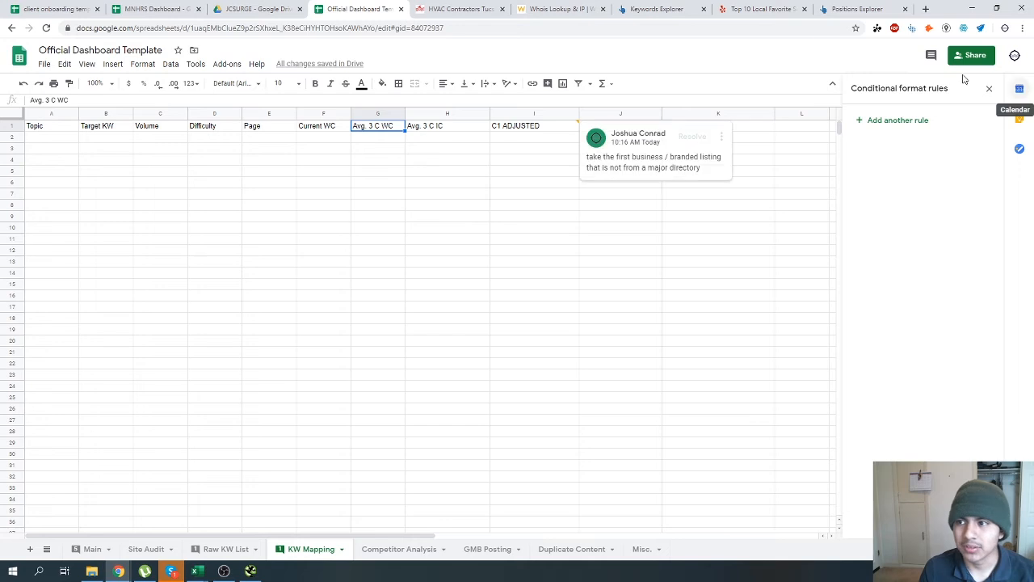
click(931, 55)
click(979, 84)
text(take the word count of the to)
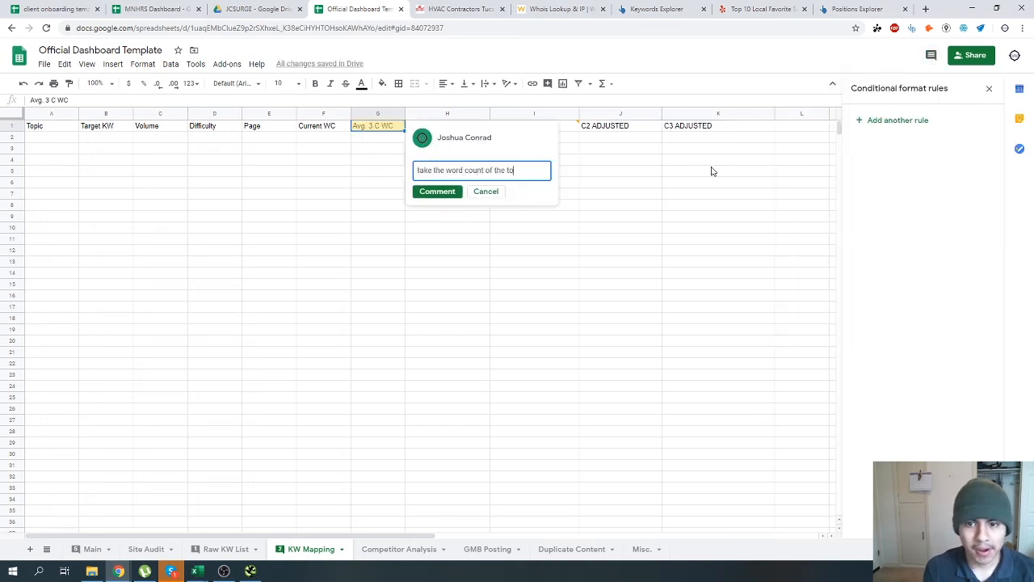
text(p three competitors)
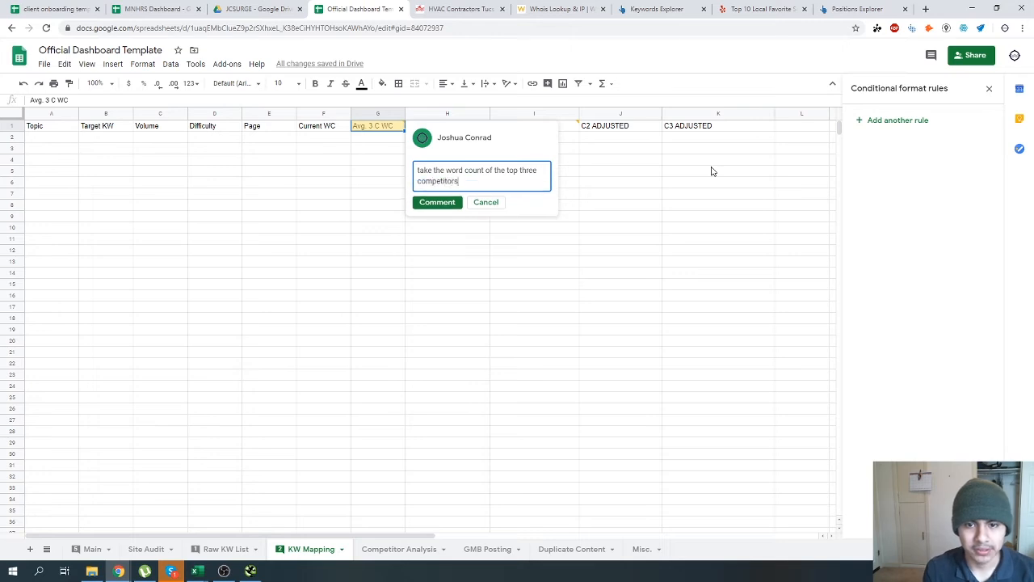
click(437, 191)
click(427, 211)
Add the comment "take the image count and average it out among the top three competitors" to the Avg. 3 C IC header cell.
click(430, 127)
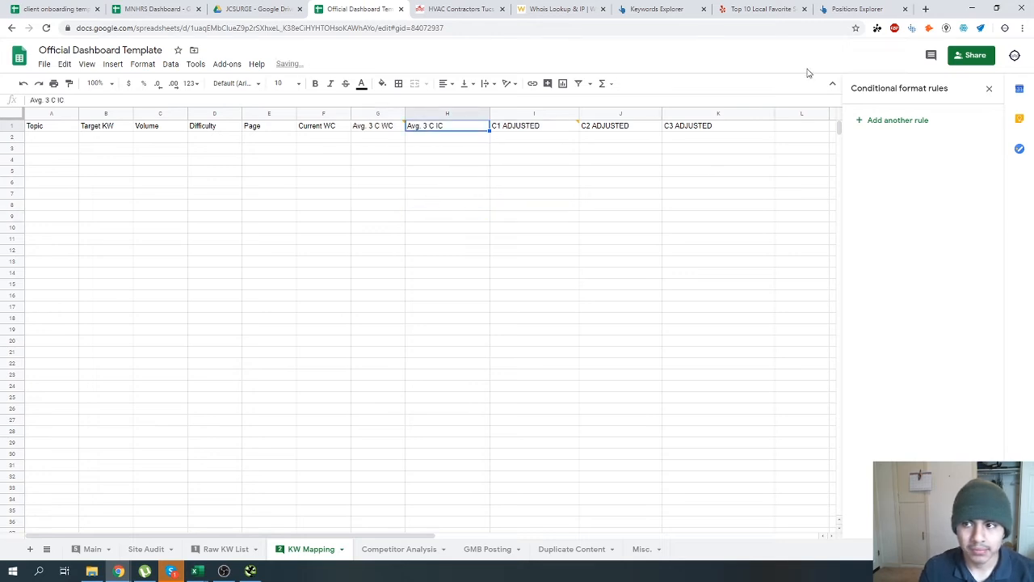
click(931, 56)
click(982, 84)
text(t)
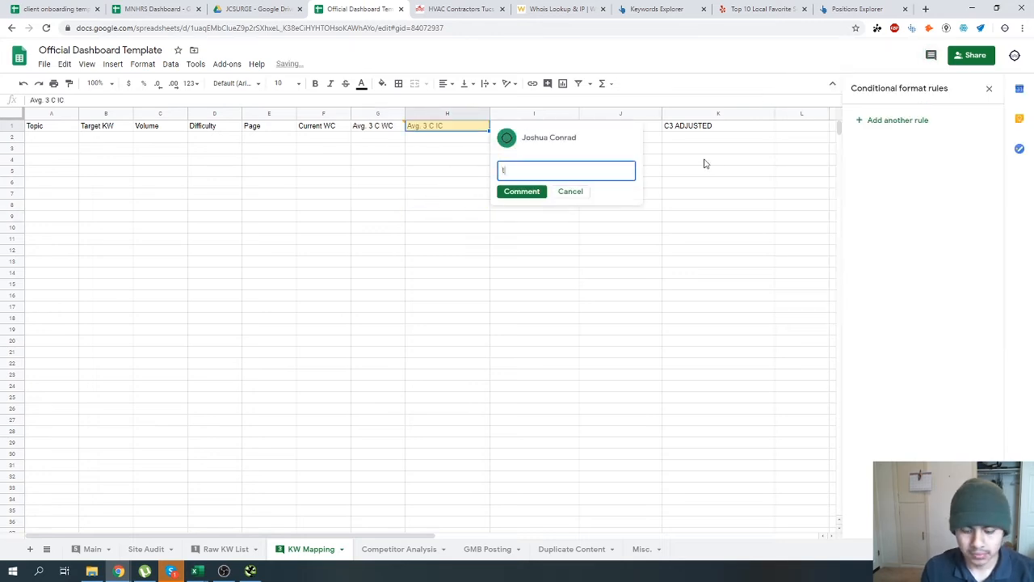
text(ake the word count)
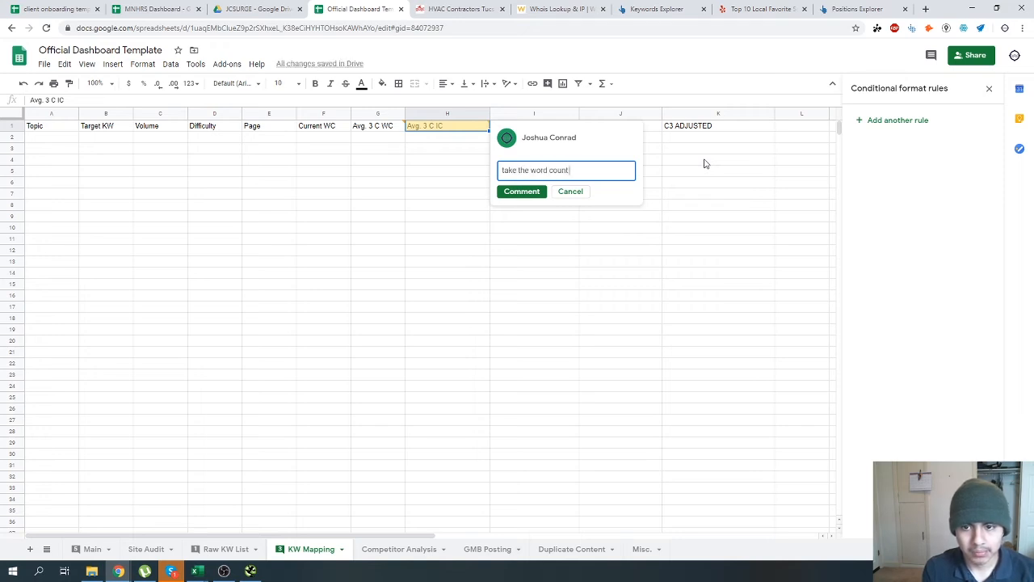
text( and average)
key(ctrl+a)
text(take)
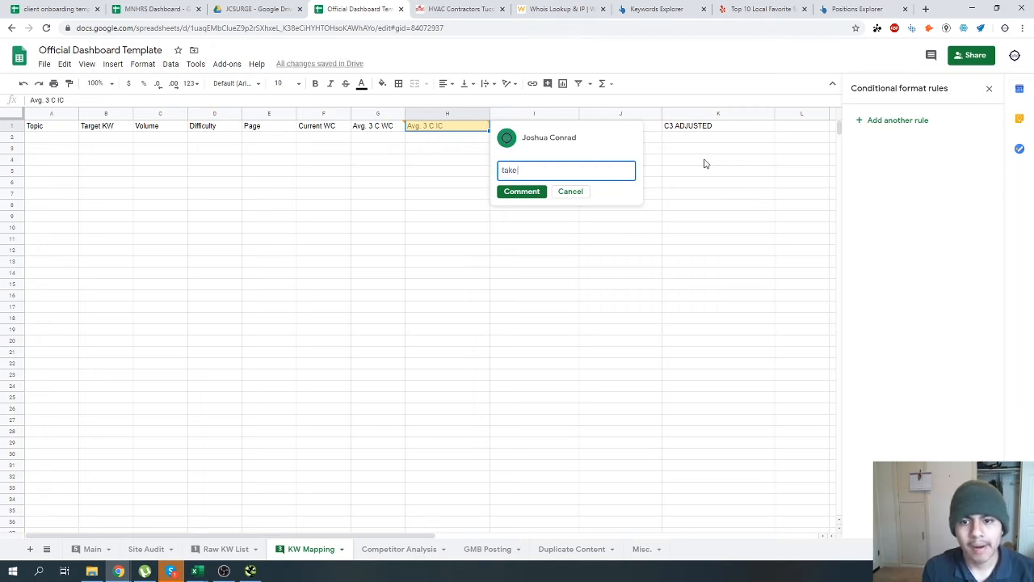
text( the image count and av)
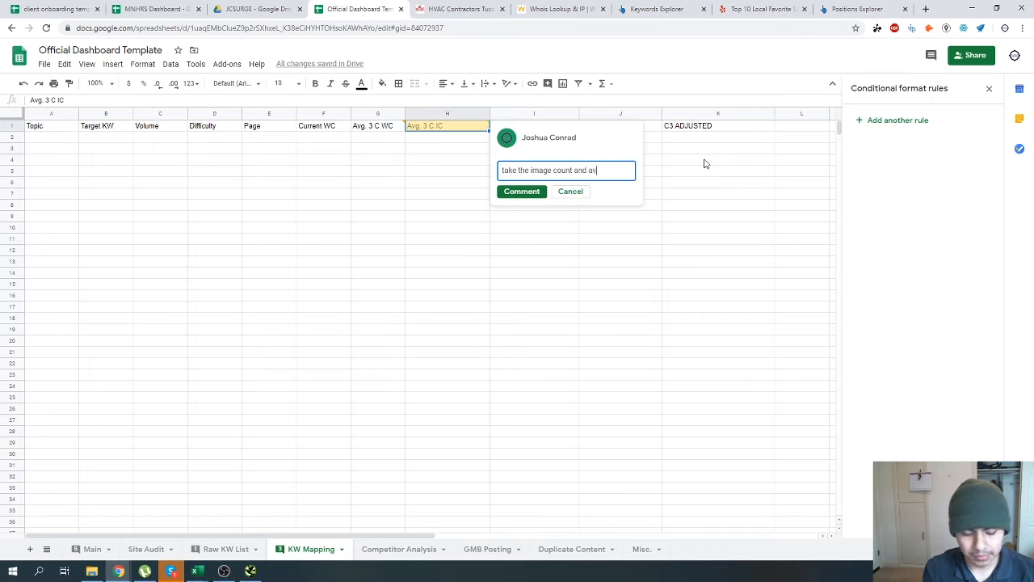
text(erage it out among th)
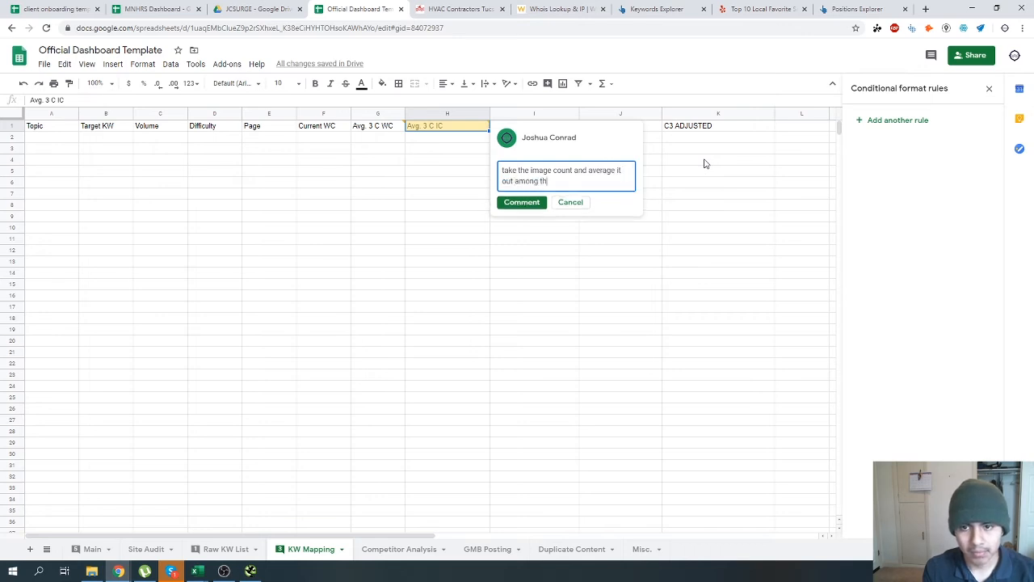
text(e top three competitors)
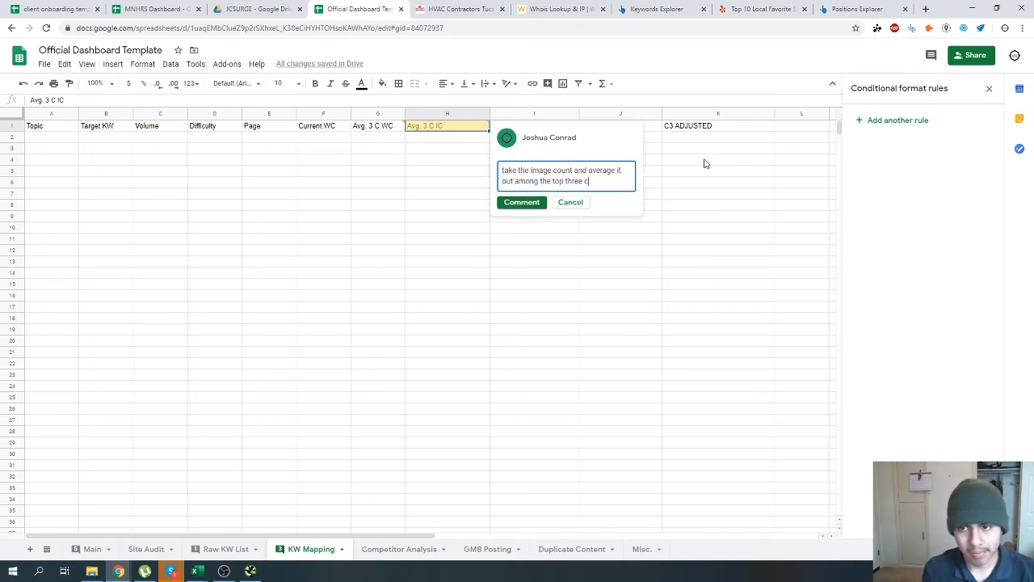
key(Return)
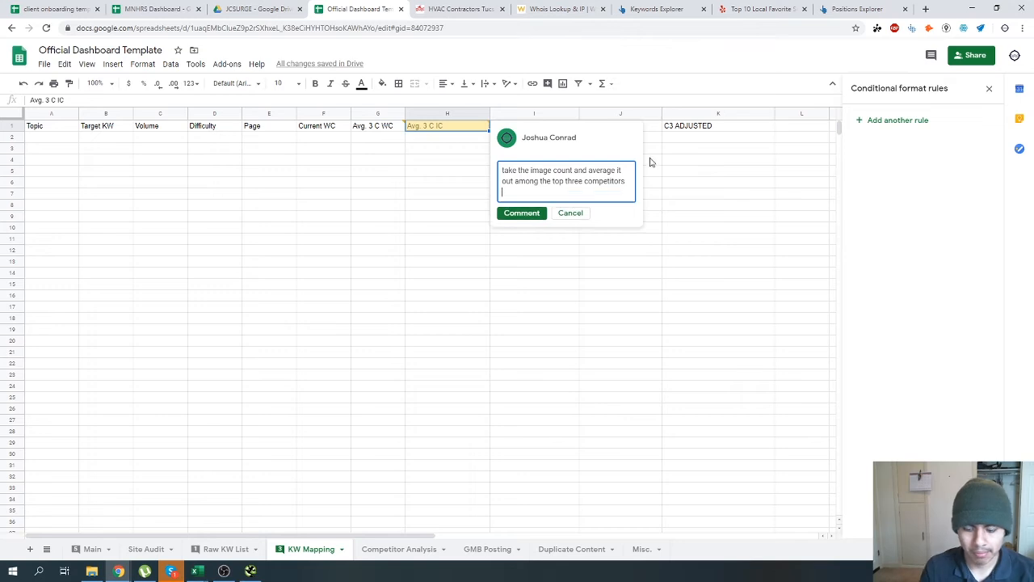
click(512, 216)
click(460, 218)
click(420, 161)
click(373, 148)
click(270, 139)
click(160, 139)
click(54, 139)
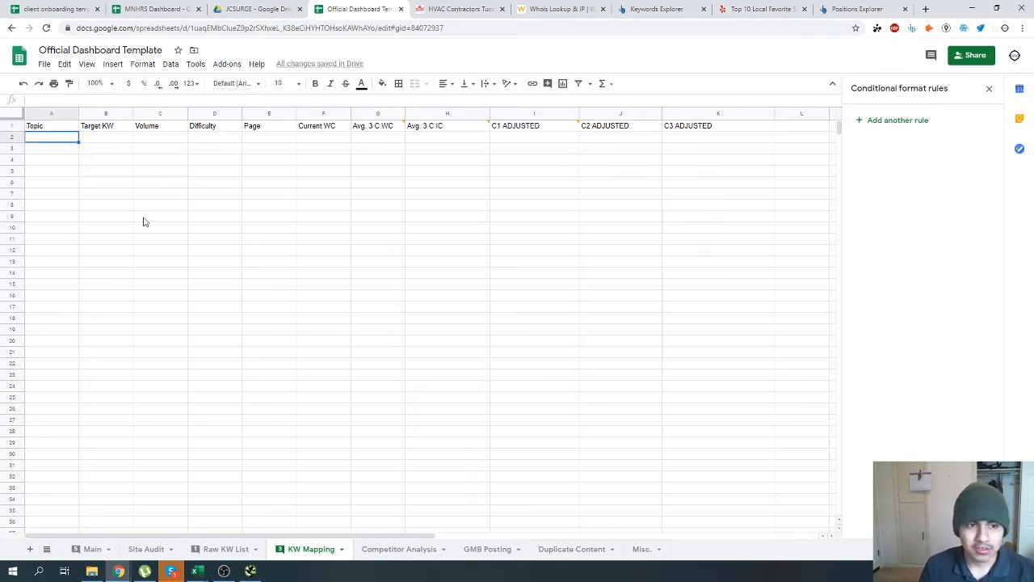
Make the header row of the KW Mapping sheet bold and freeze that first row.
click(5, 125)
key(ctrl+b)
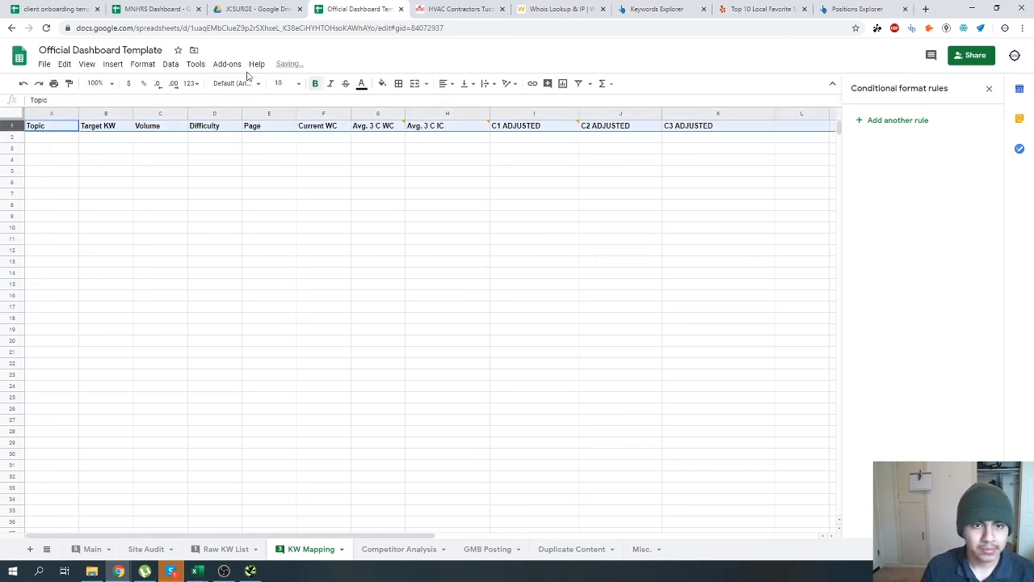
click(112, 64)
mouse_move(82, 70)
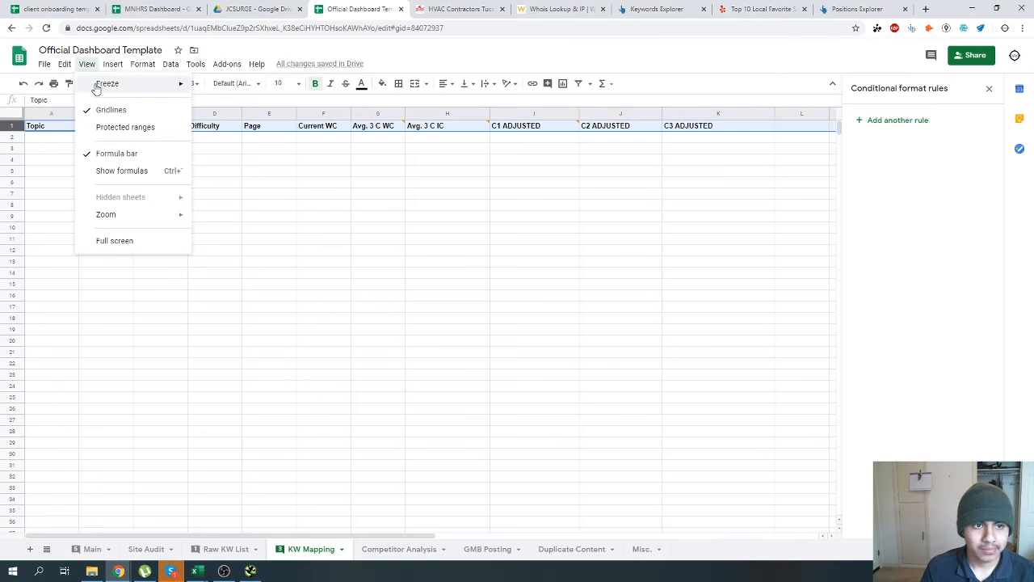
click(243, 138)
Fill row 2 with the topic "main kw" and the target keyword "sewer repair seattle".
click(48, 143)
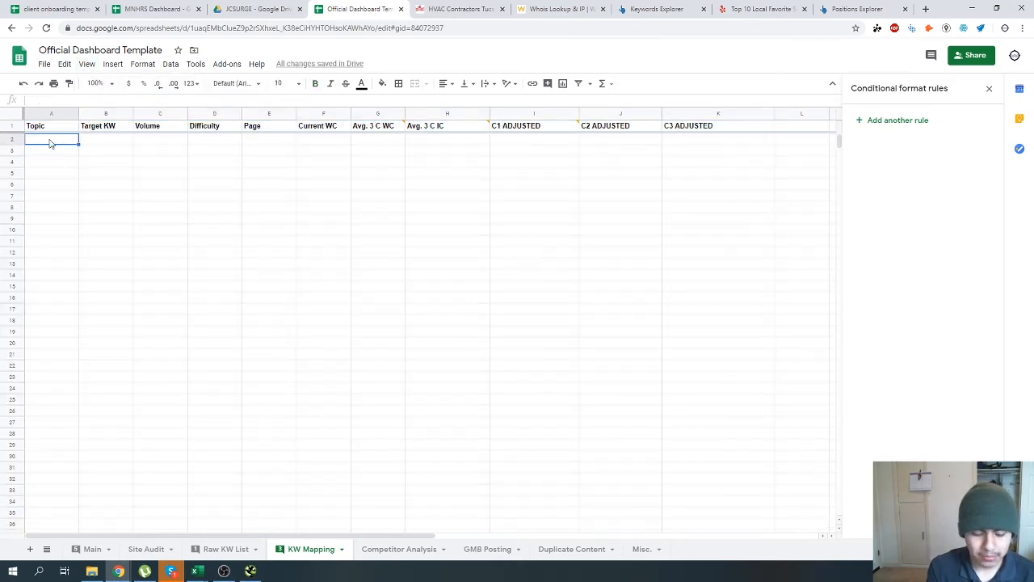
text(target ke)
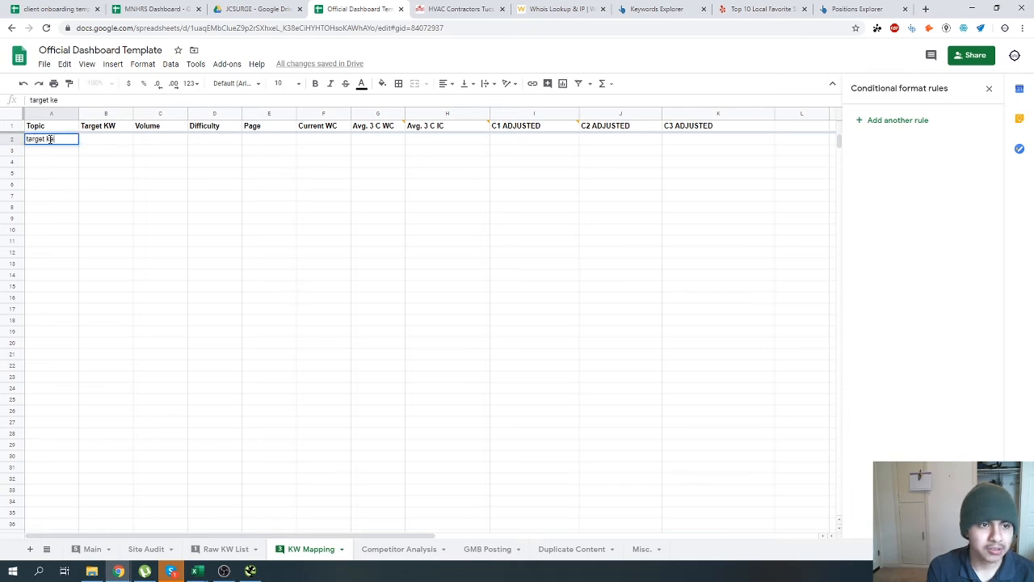
key(ctrl+a)
text(main kw)
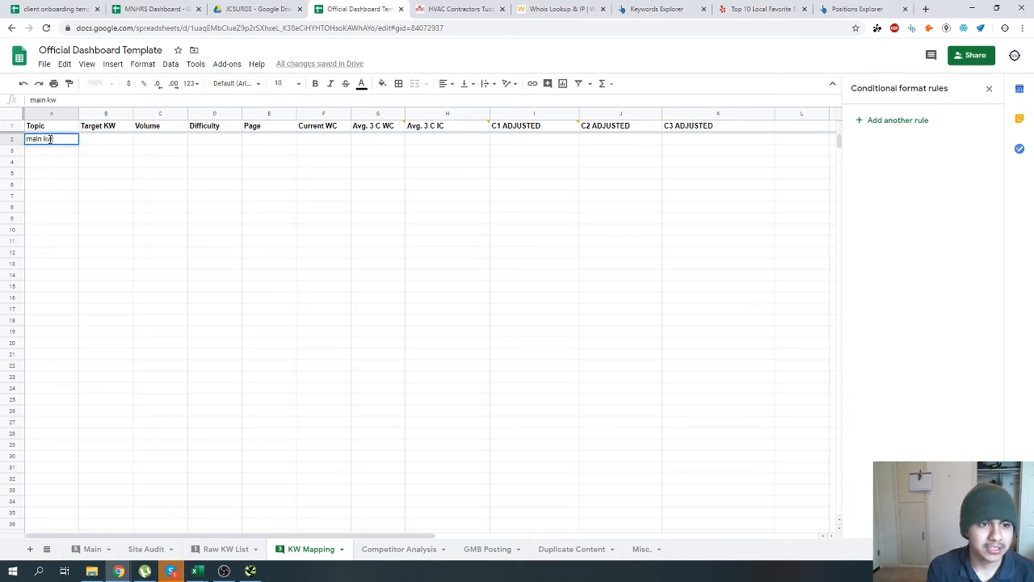
key(Tab)
text(seattle)
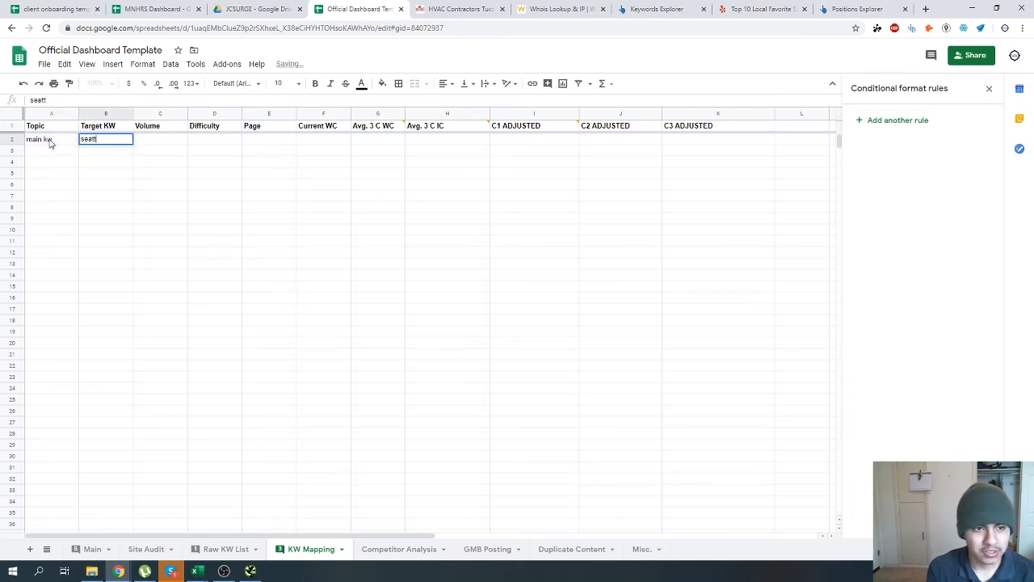
key(ctrl+a)
text(sewer)
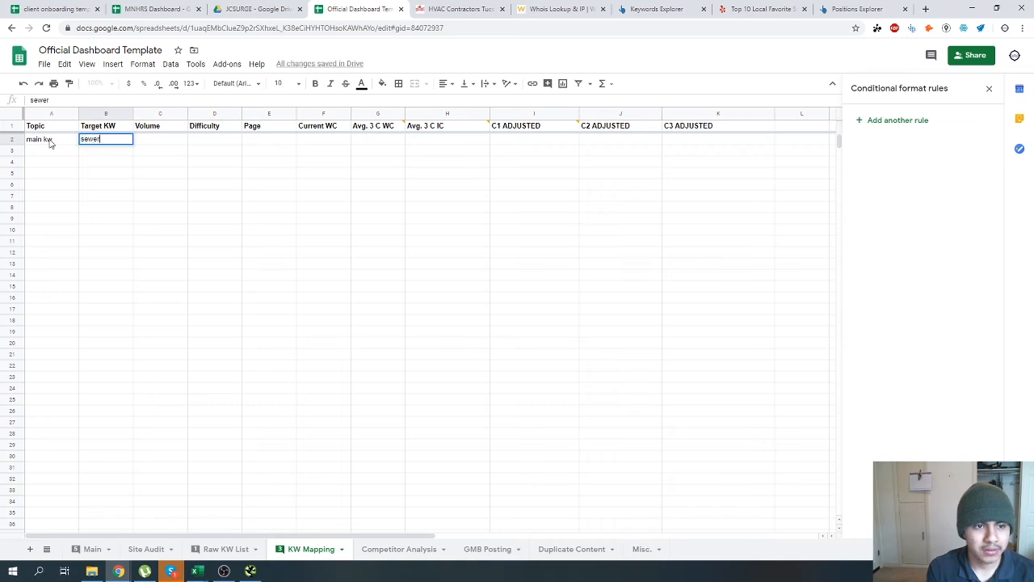
text( repair seattle)
key(Tab)
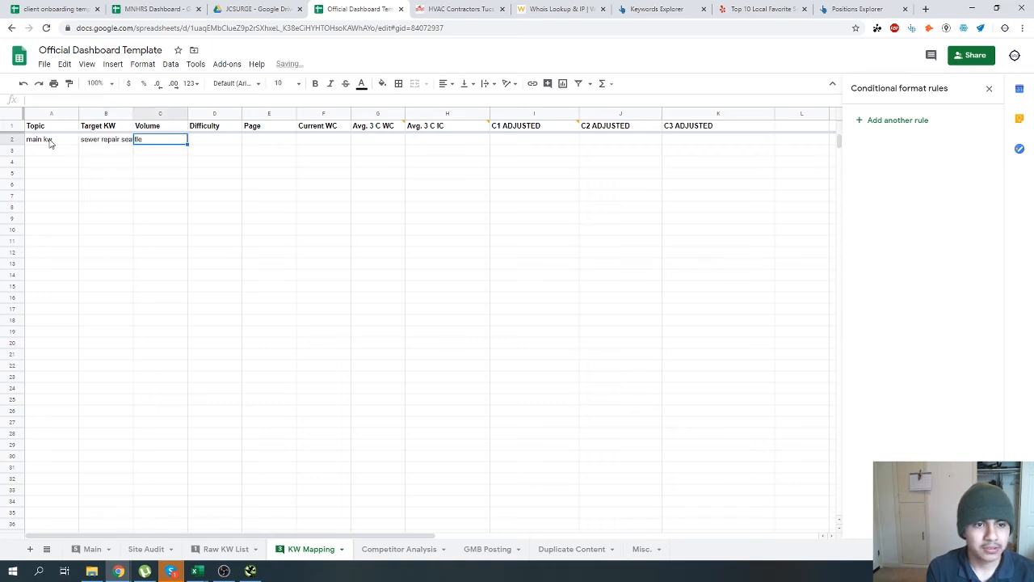
Complete the "sewer repair seattle" entry in row 2 with volume 30, difficulty 3 and page "/home".
text(30)
key(Tab)
text(3)
key(Tab)
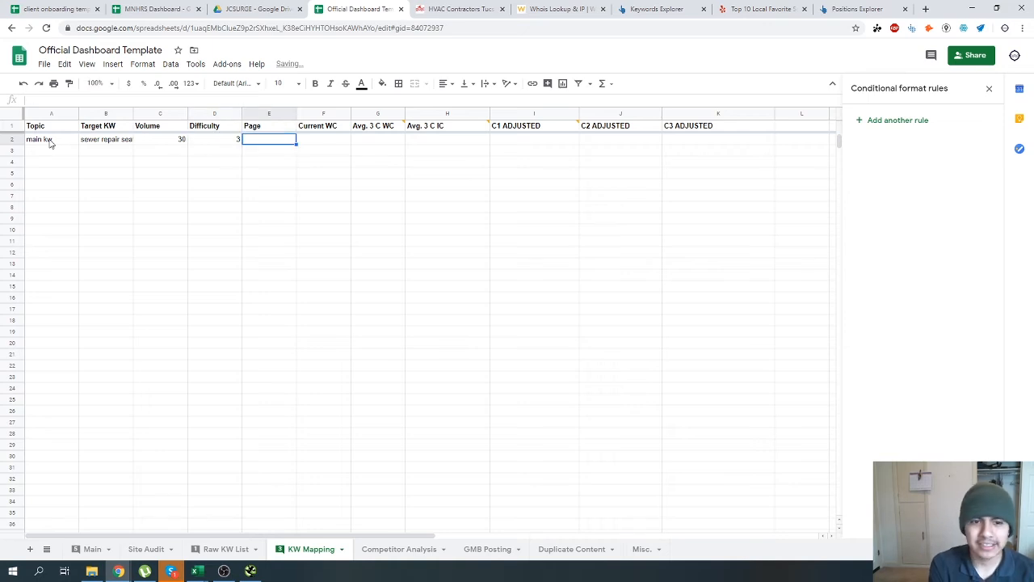
text(/home)
click(50, 141)
double_click(33, 142)
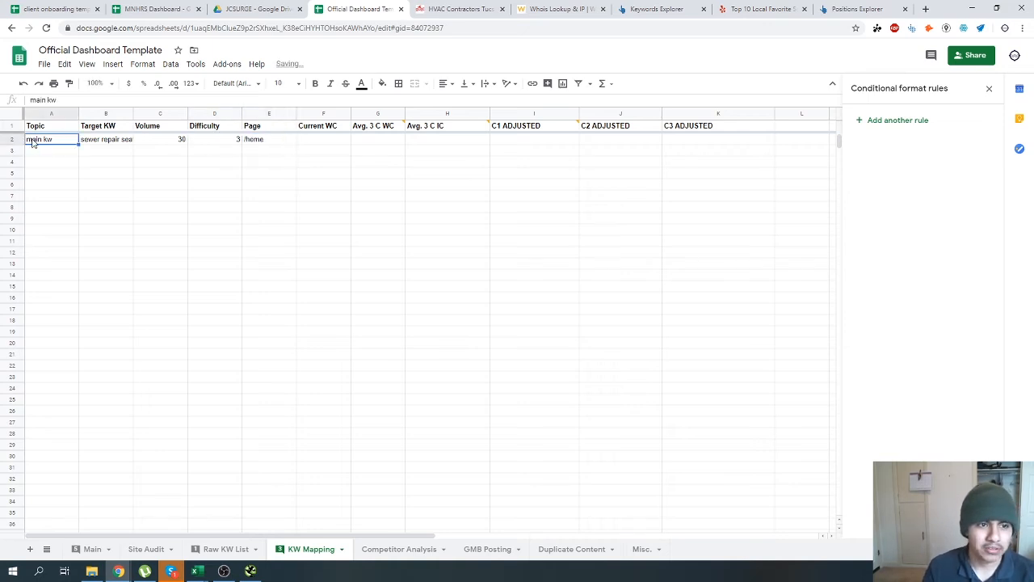
Merge cells E2:E6 in the Page column and vertically centre the "/home" entry.
drag(254, 141, 254, 189)
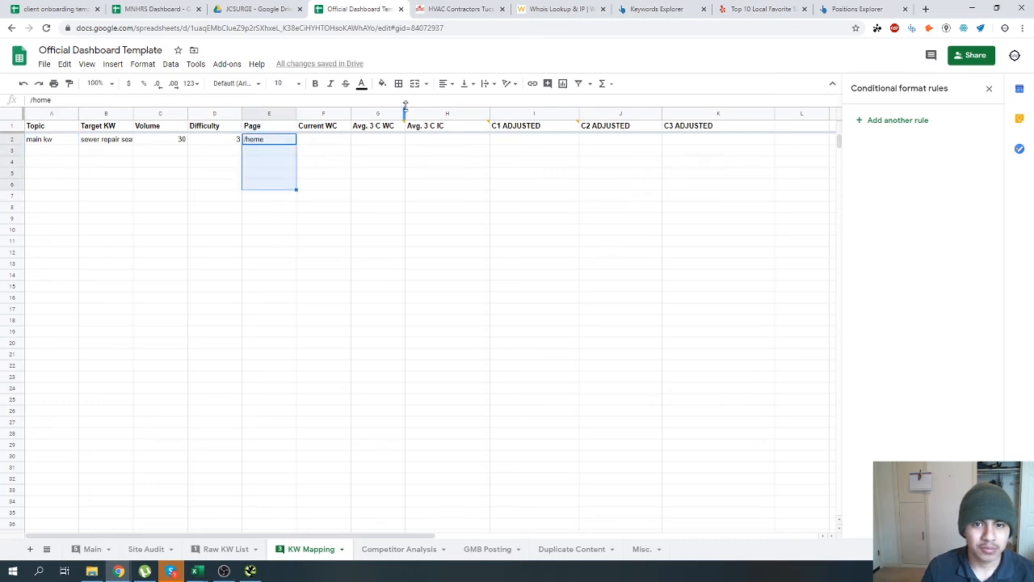
click(414, 83)
click(467, 83)
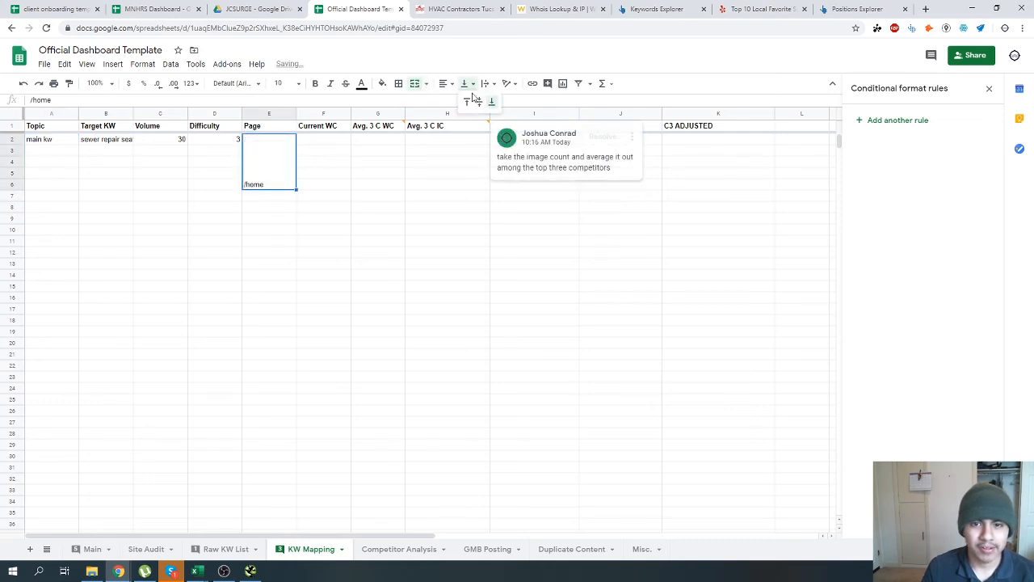
click(477, 100)
double_click(266, 163)
click(163, 162)
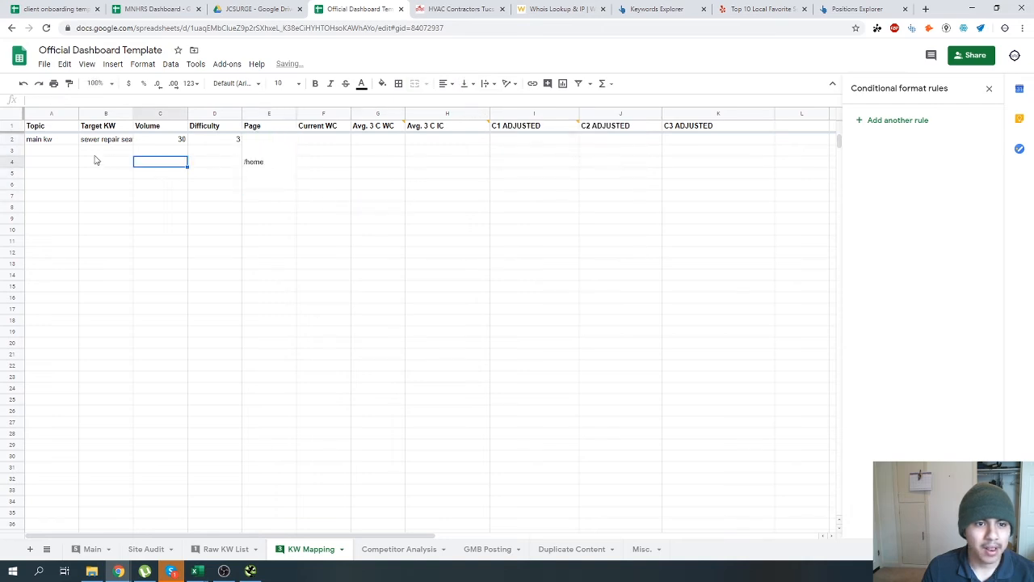
Add the target keywords "sewer repair service" and "sewer repair offering in seattle" in rows 3 and 4.
click(99, 152)
text(sewer )
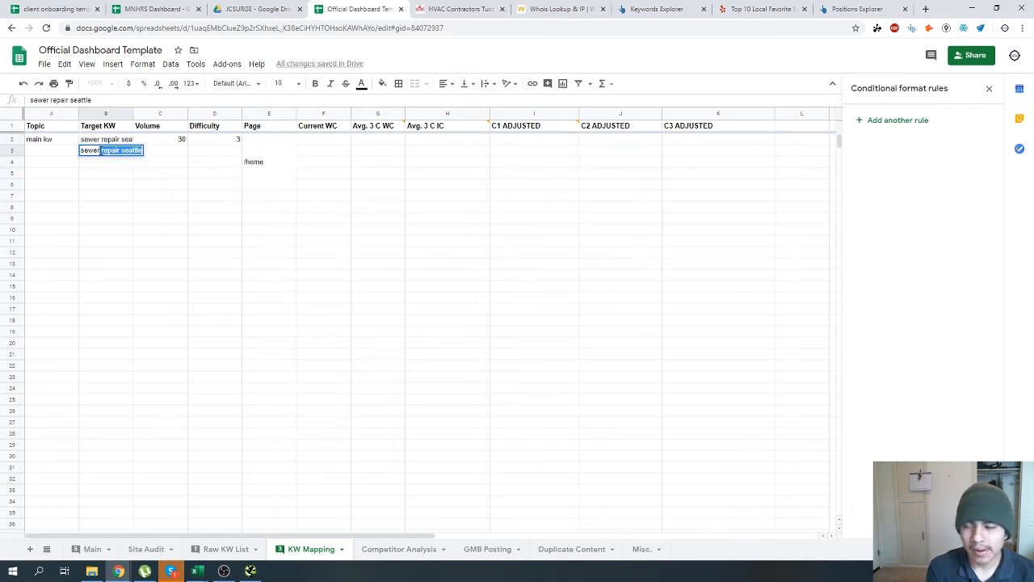
text(repair c)
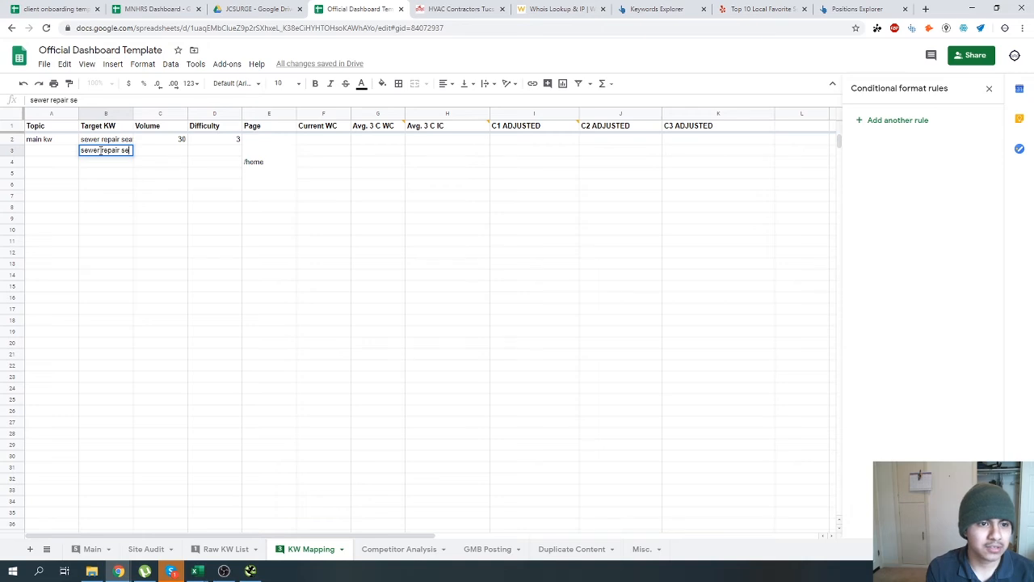
text(rvice)
key(Return)
text(sewee)
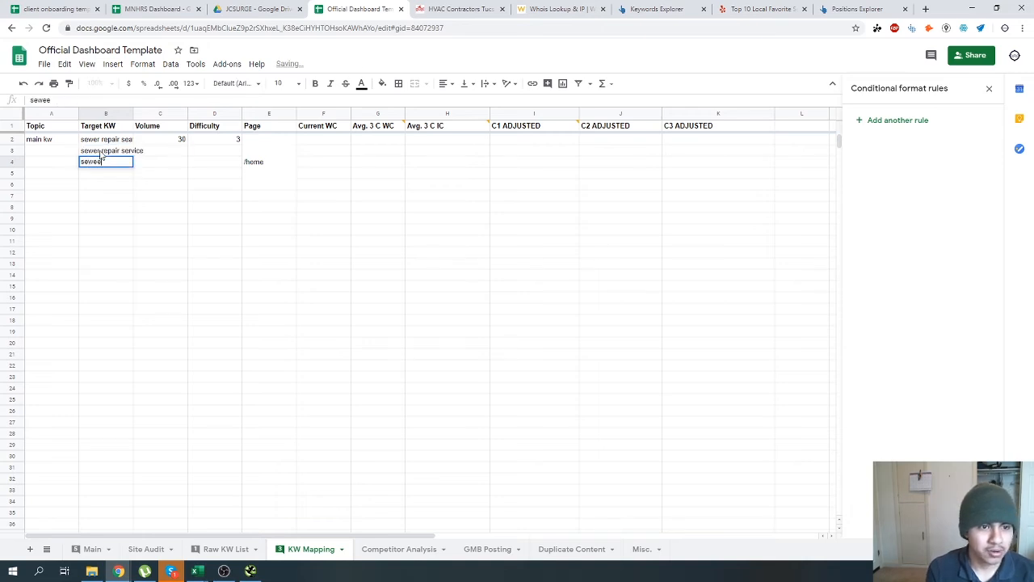
key(BackSpace)
text(r repair)
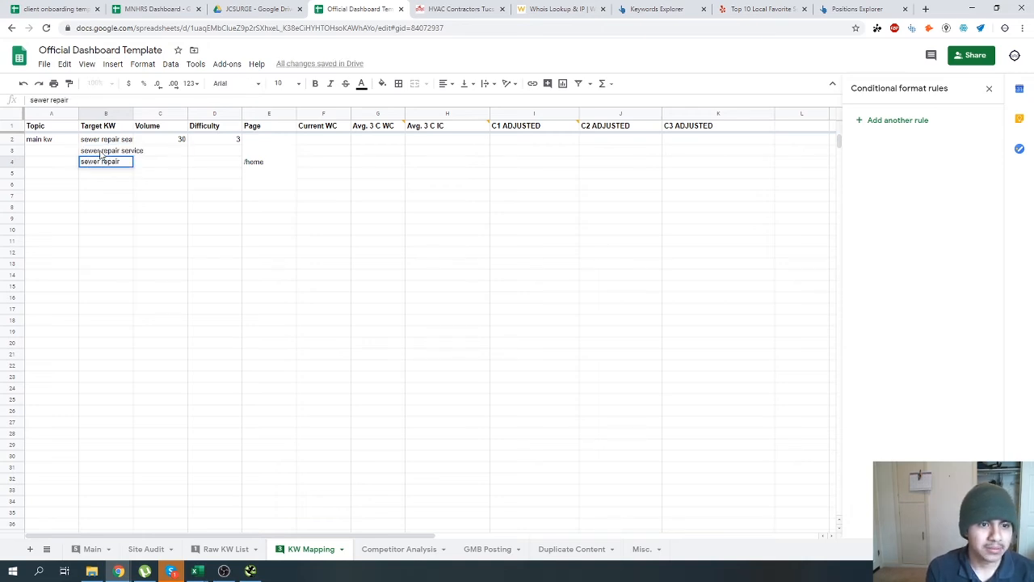
text( offering in seattle)
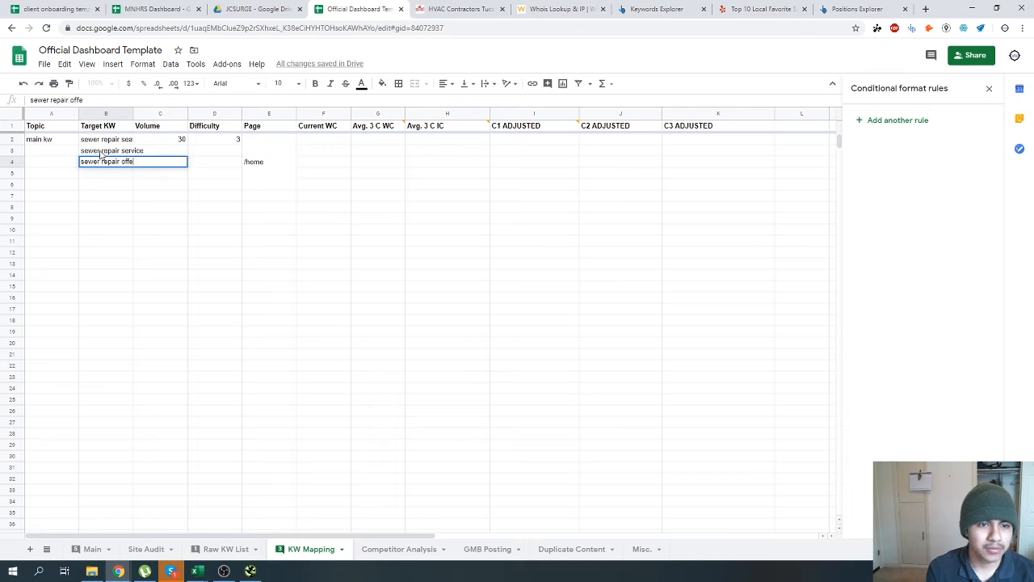
key(Return)
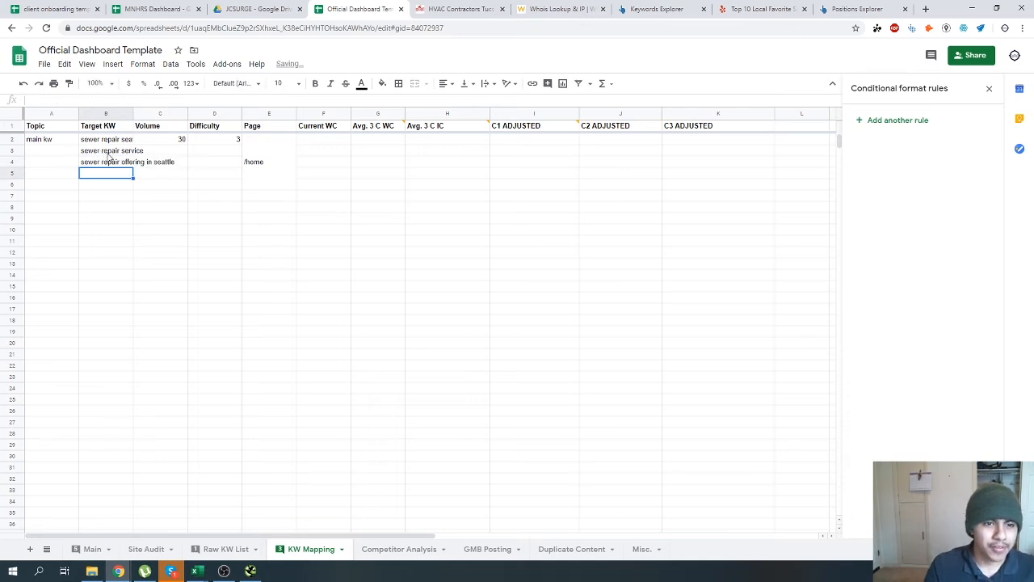
Undo all the example keyword entries and the Page cell merge, back to the bare header row.
drag(101, 156, 101, 212)
click(138, 185)
click(106, 152)
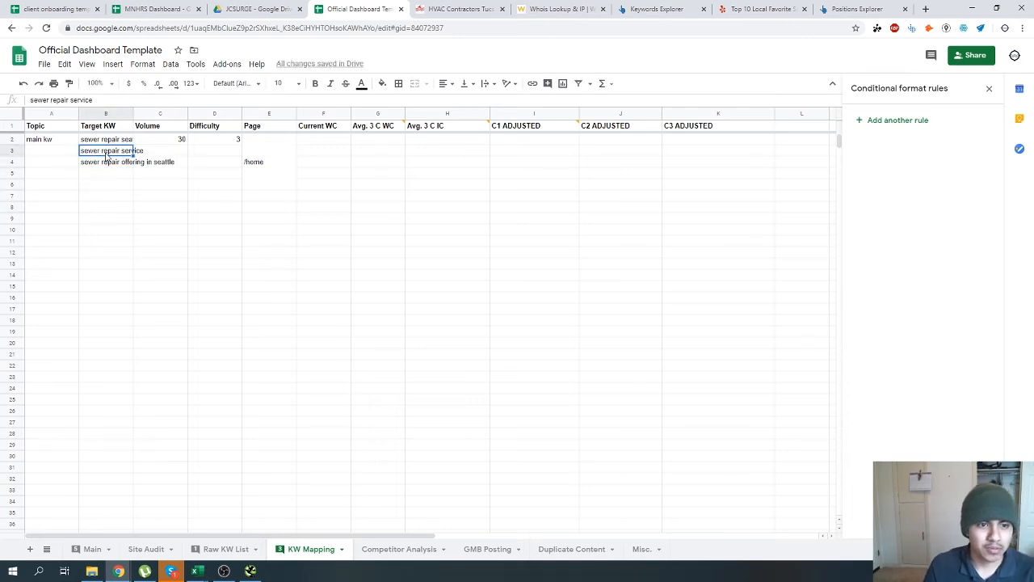
click(106, 160)
key(ctrl+z)
key(ctrl+z)
key(ctrl+z)
key(ctrl+z)
key(ctrl+z)
key(ctrl+z)
key(ctrl+z)
key(ctrl+z)
key(ctrl+z)
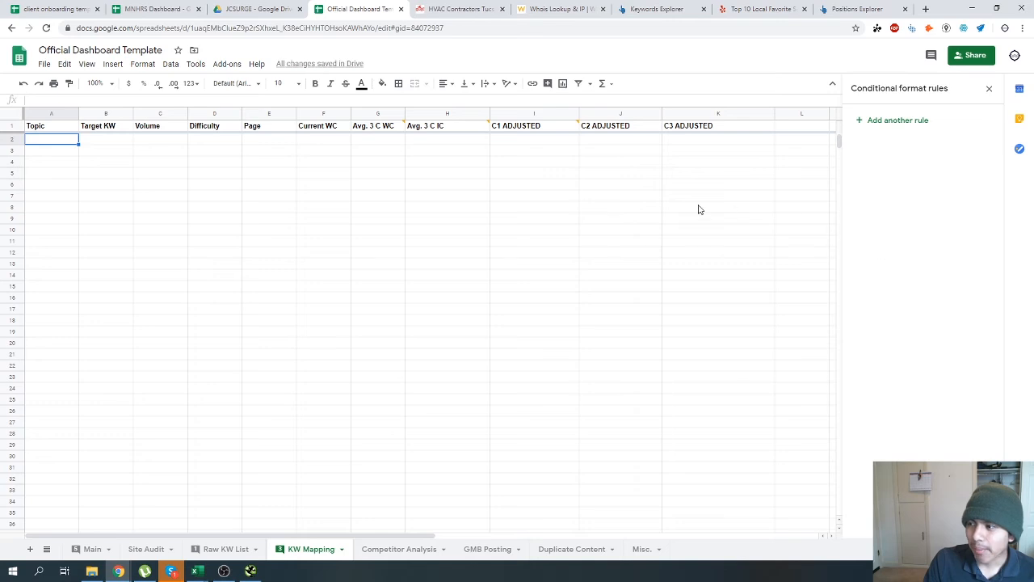
Open the empty Competitor Analysis sheet and examine the competitor layout in the Sing Like You Speak Onboarding spreadsheet for reference.
click(200, 113)
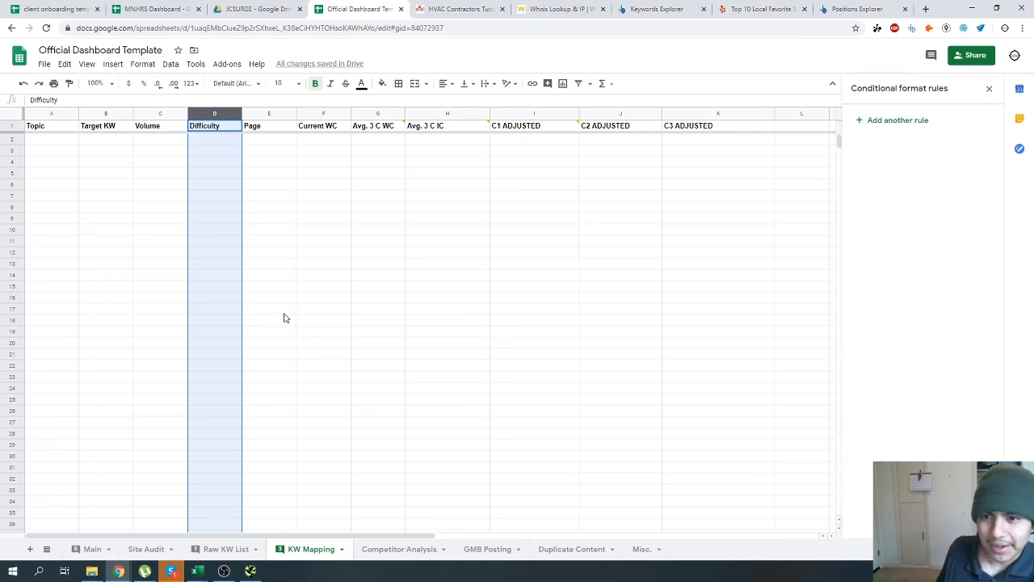
click(399, 549)
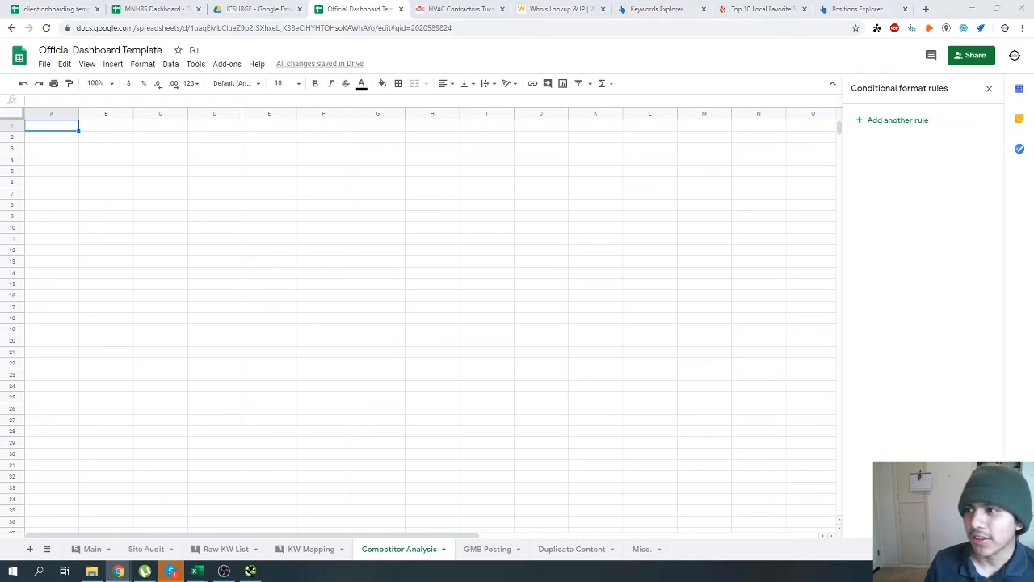
drag(557, 103, 323, 8)
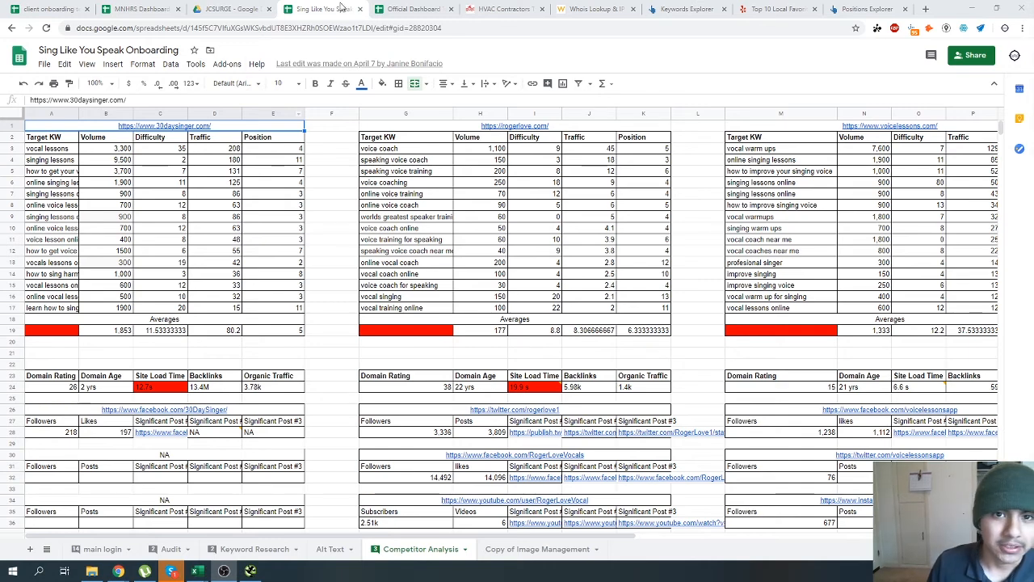
scroll(271, 461, down, 3)
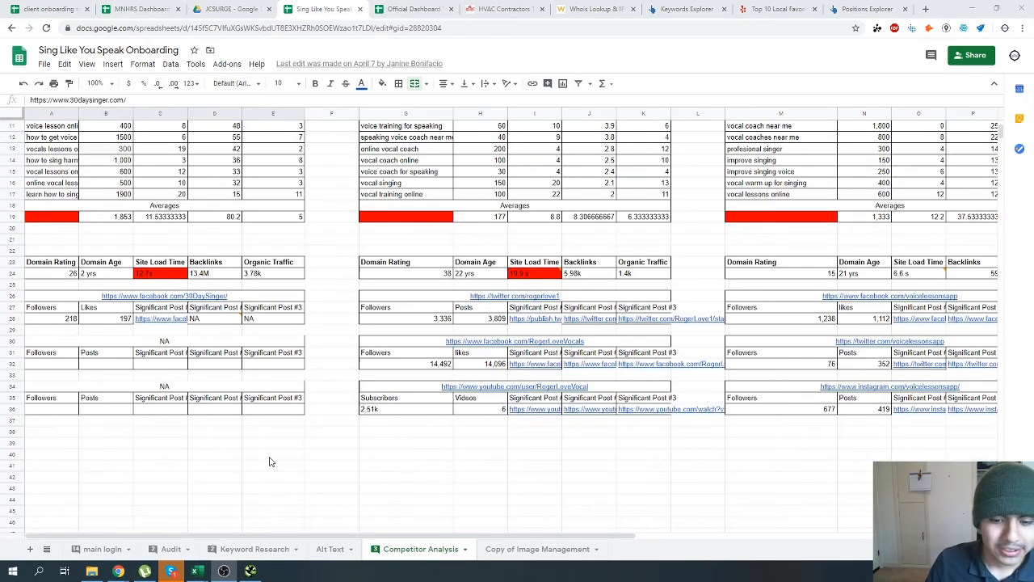
scroll(360, 473, up, 3)
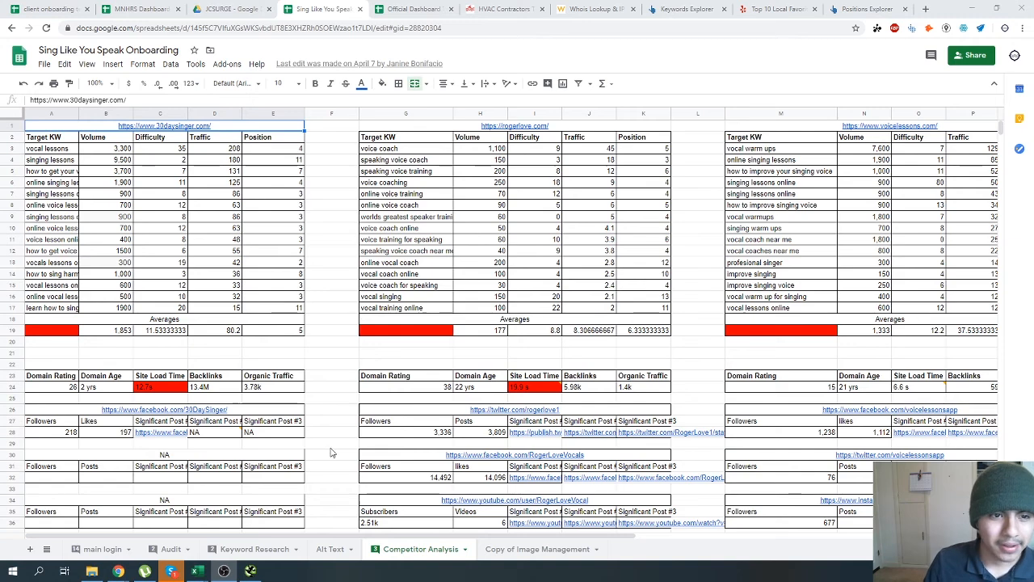
Switch to the Official Dashboard Template and enter the headers Target KW, Volume and Difficulty in A2:C2 of Competitor Analysis.
click(412, 9)
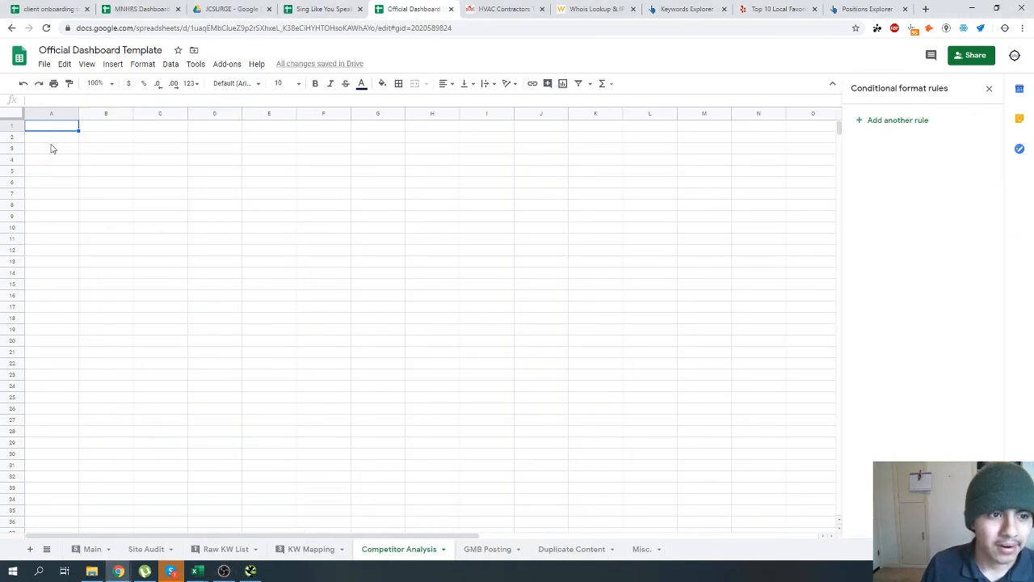
click(323, 9)
click(399, 7)
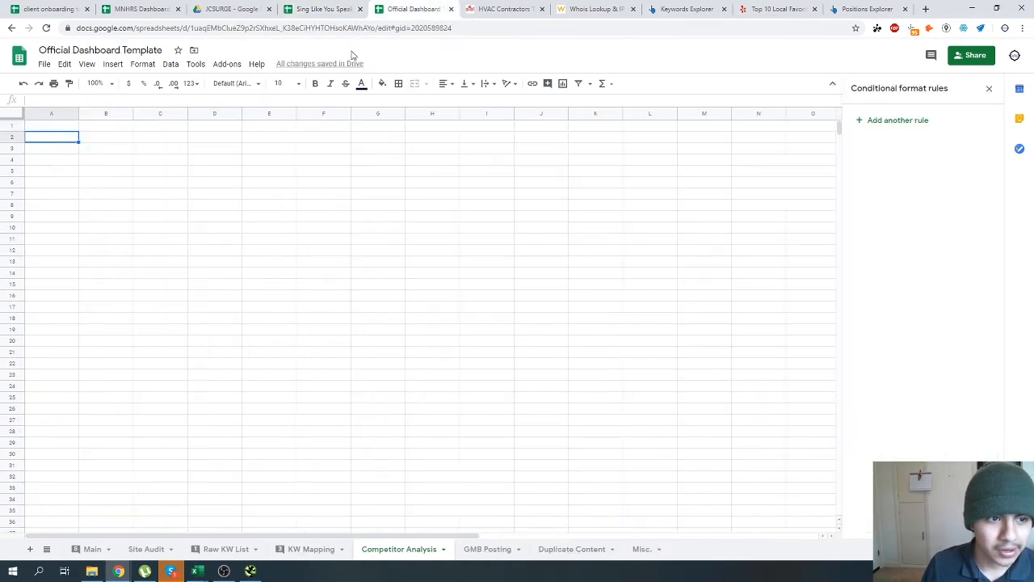
text(Target KW)
key(Tab)
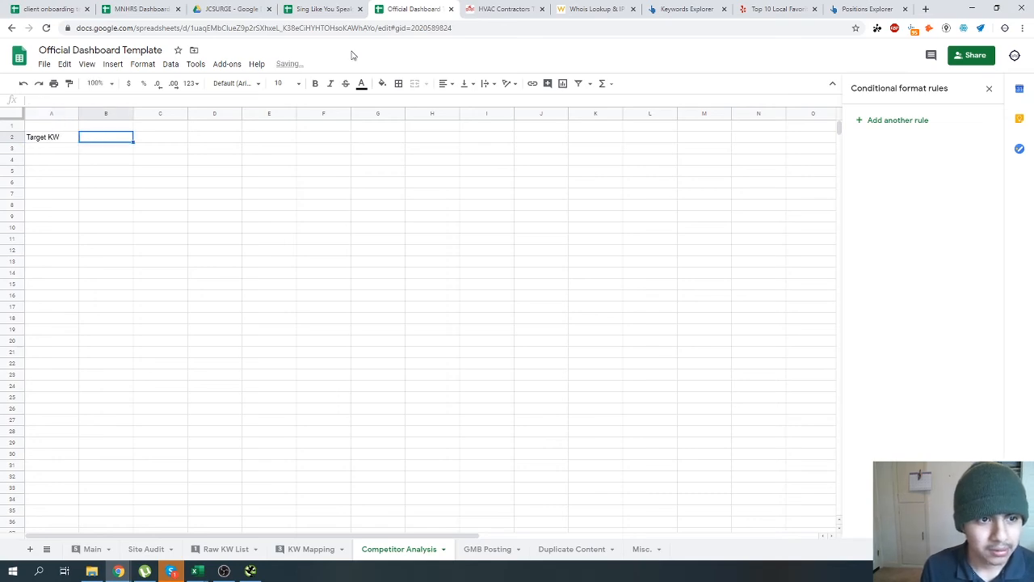
click(327, 9)
click(404, 7)
text(Volu)
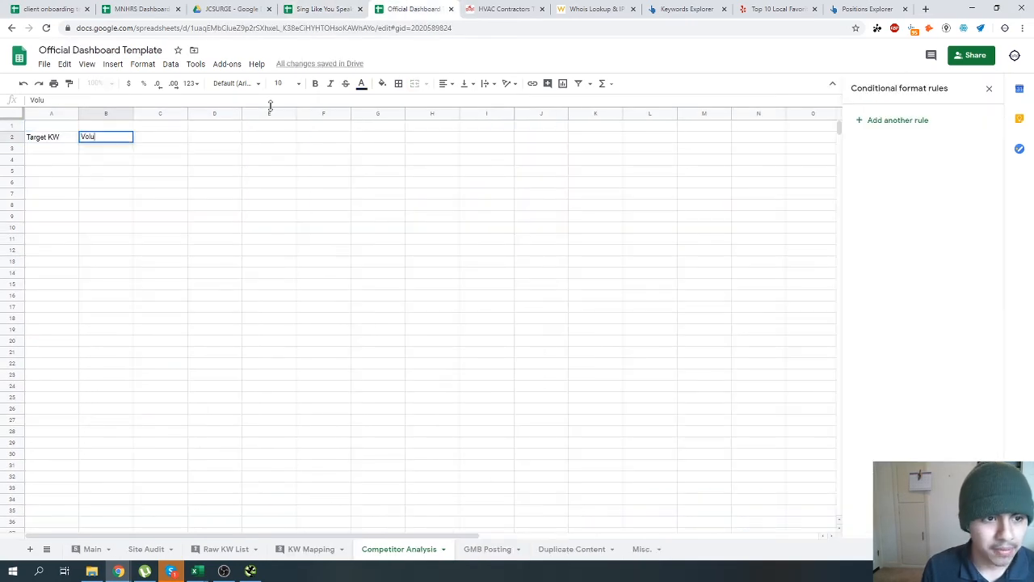
text(me)
key(Tab)
text(Difficulty)
key(Tab)
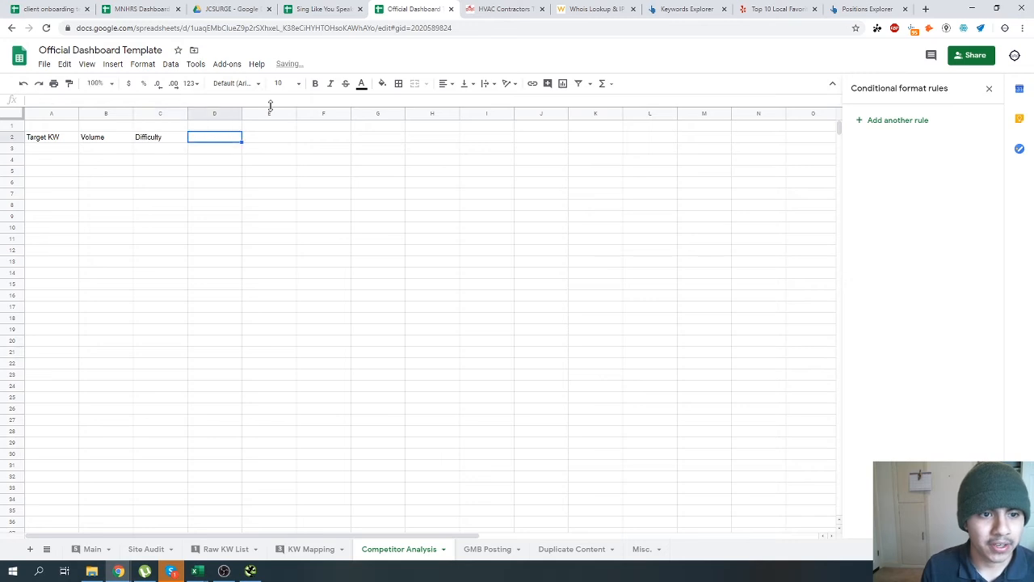
Continue the row 2 headers with Traffic, Position and URL in D2:F2.
text(Traffic)
key(Tab)
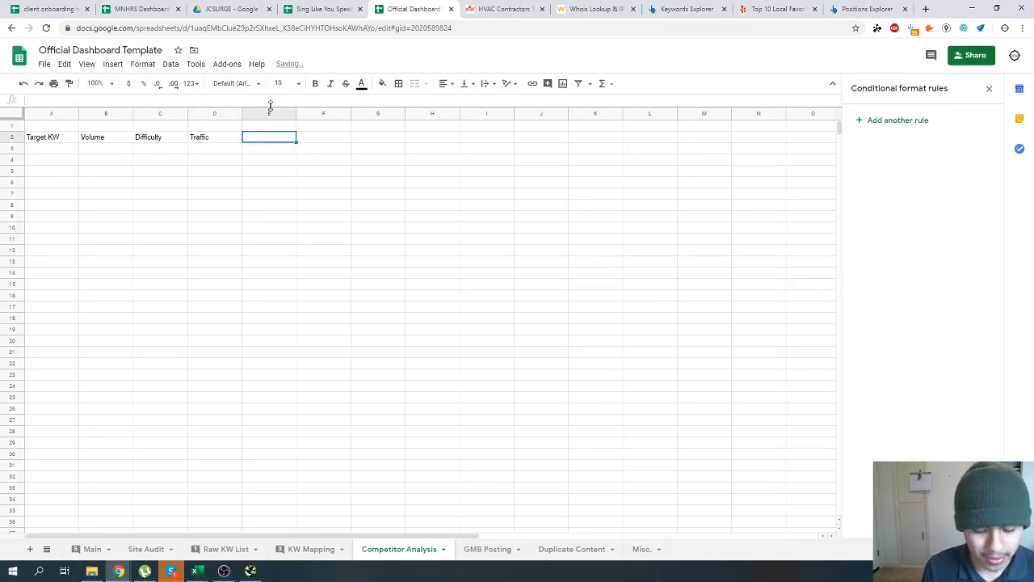
text(Posi)
key(BackSpace)
key(BackSpace)
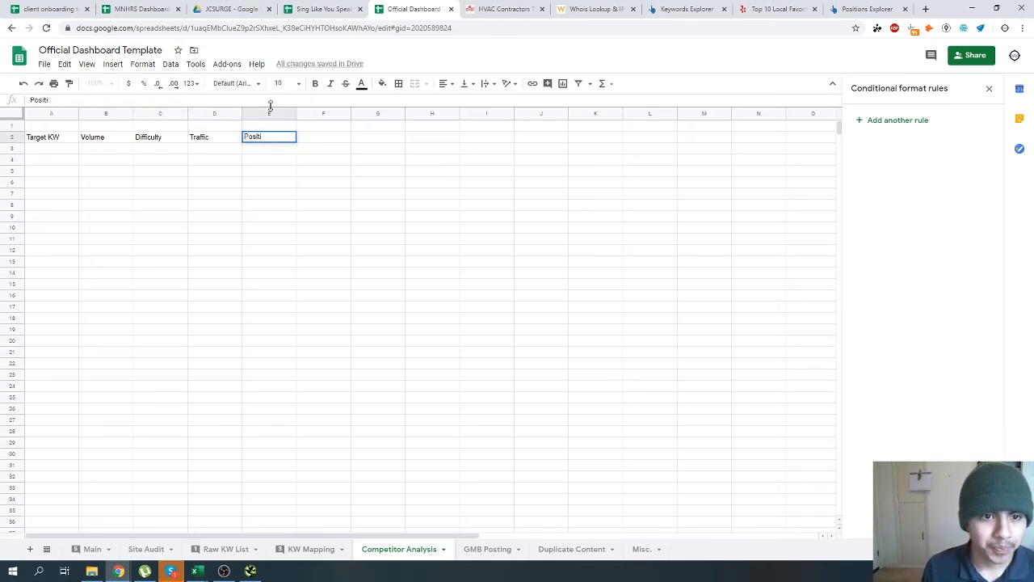
text(Positio)
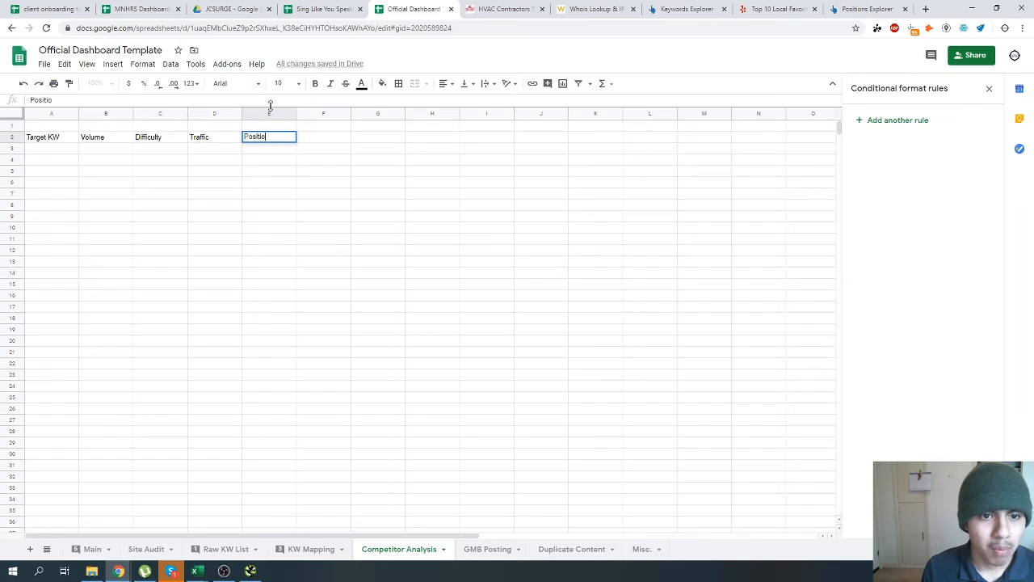
text(n)
key(Tab)
text(URL)
key(Tab)
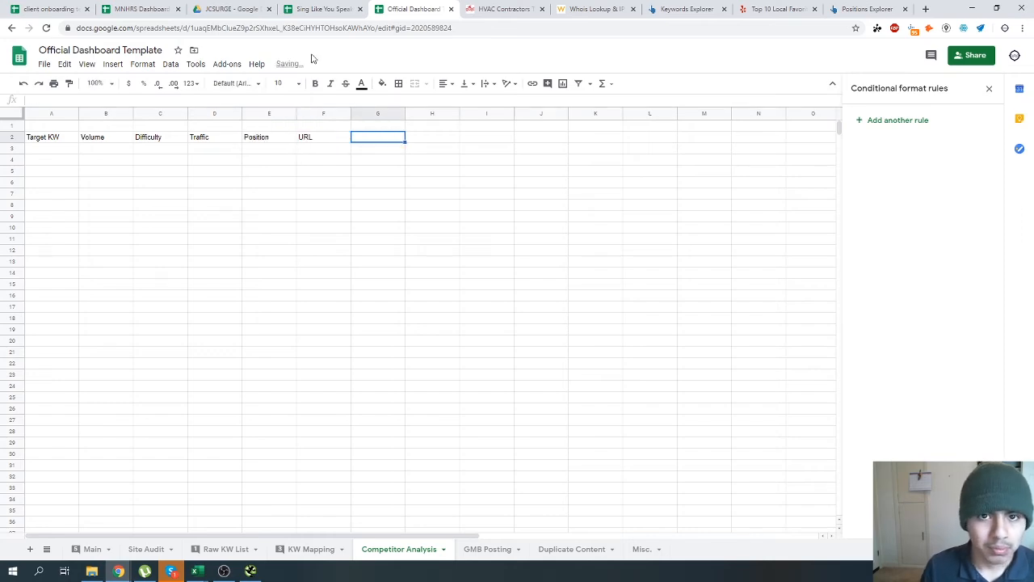
click(493, 8)
click(380, 9)
click(322, 9)
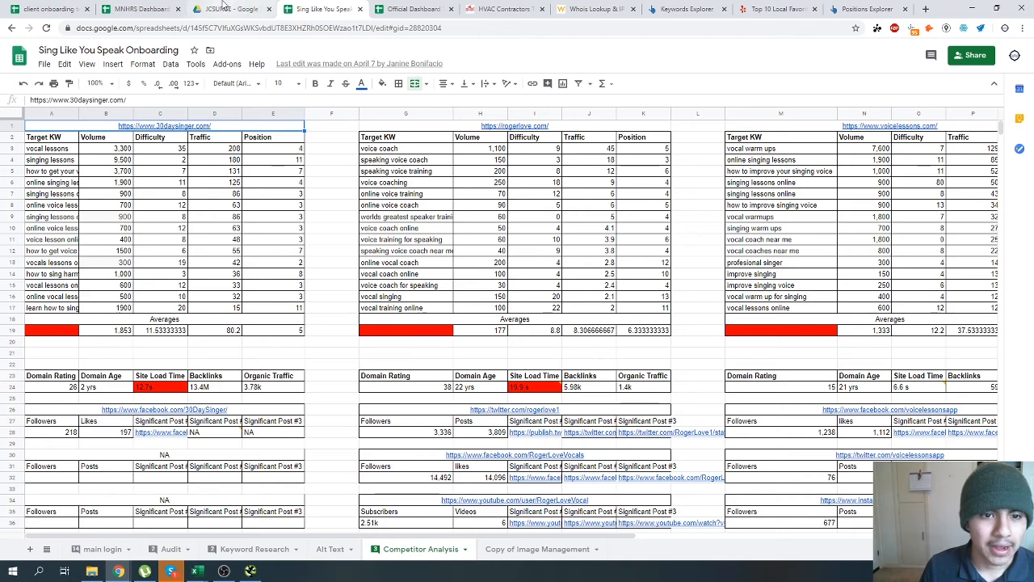
click(231, 9)
click(340, 8)
click(412, 6)
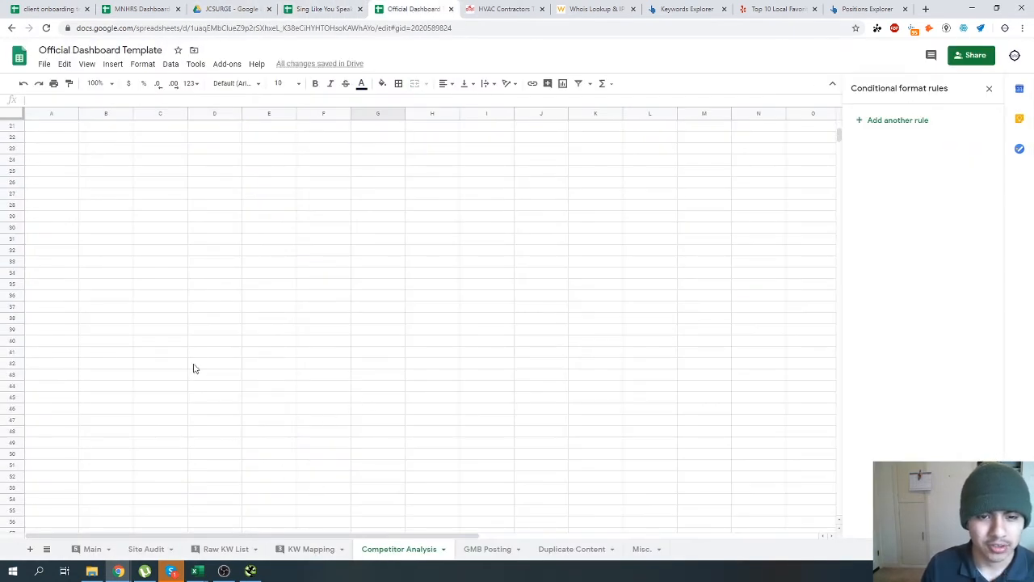
Merge A1:F1 above the headers, centre it horizontally and title it "Competitor 1".
drag(43, 127, 330, 127)
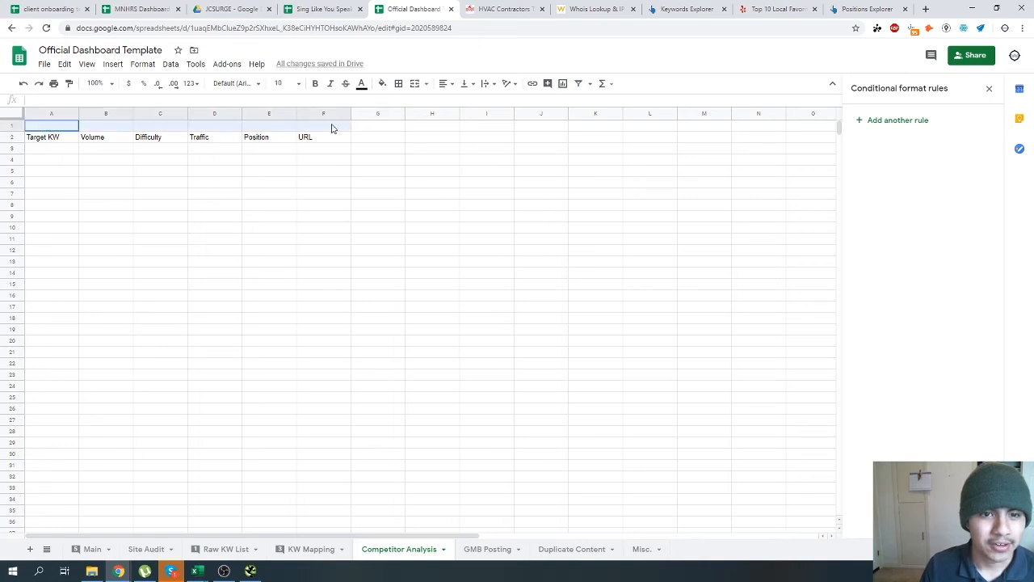
click(413, 84)
double_click(269, 126)
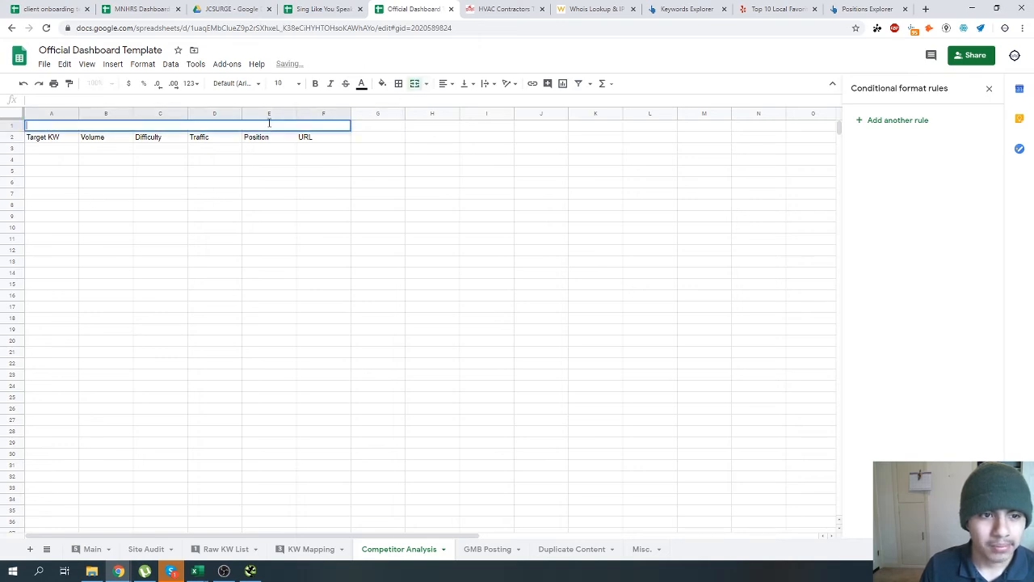
click(464, 83)
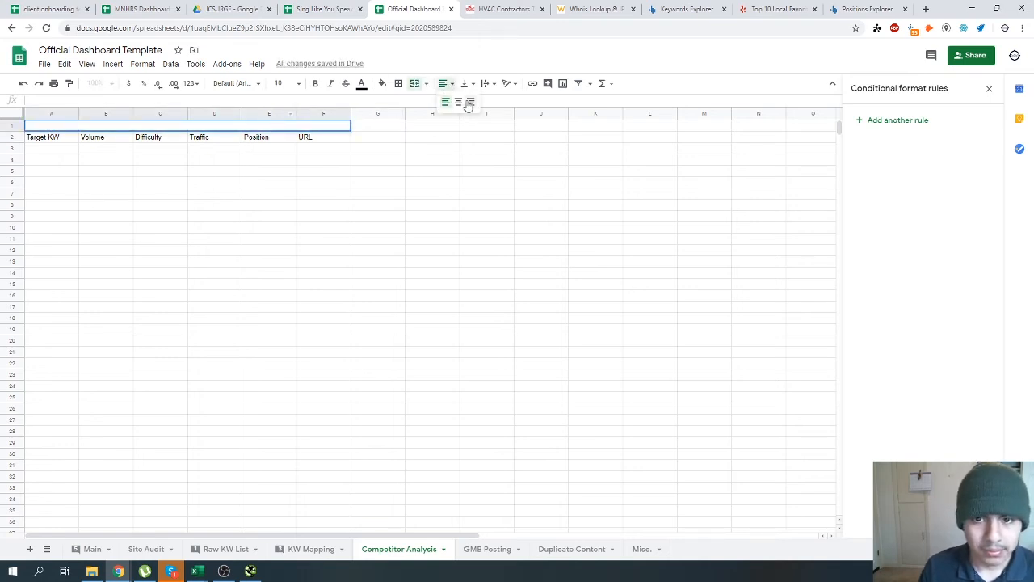
click(467, 99)
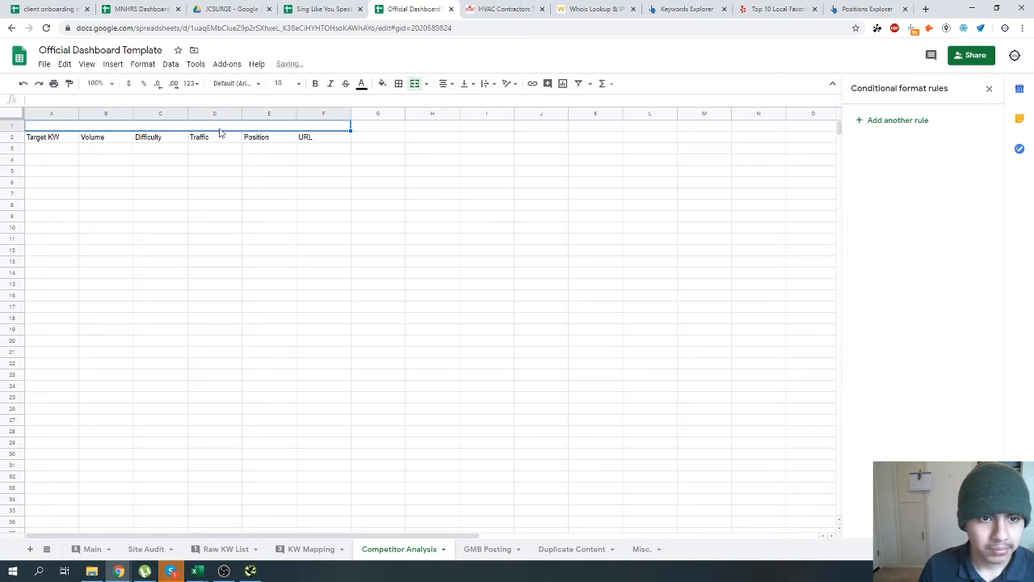
text(Competitor)
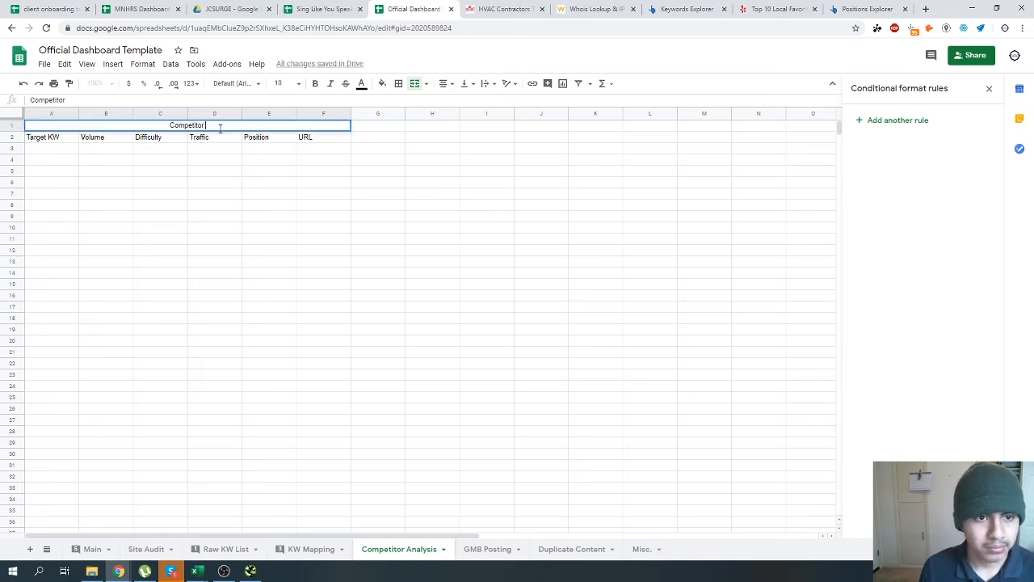
text( 1)
key(Tab)
click(28, 165)
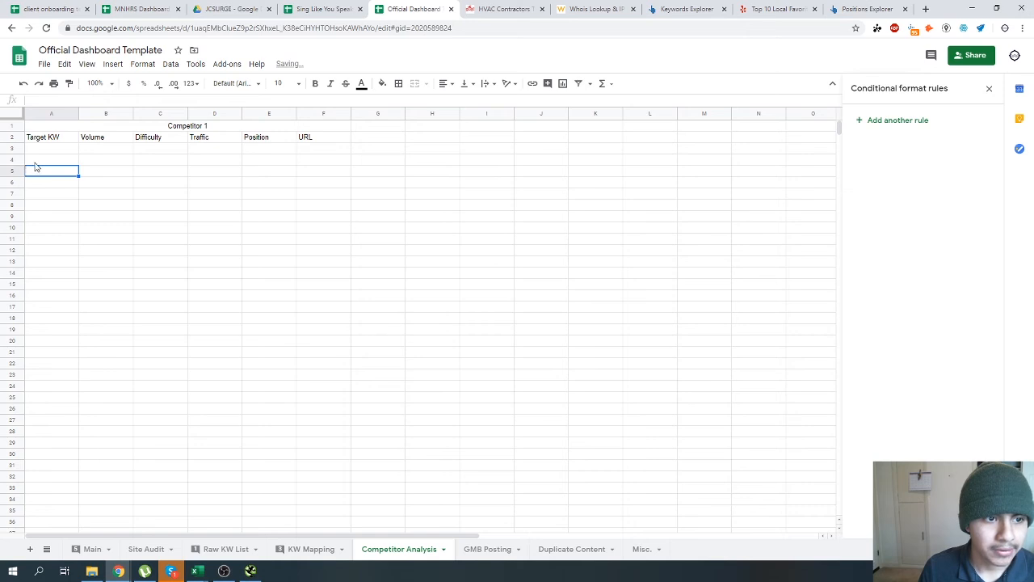
Apply all borders to the header row and the empty rows beneath it, range A2:F13.
click(46, 153)
drag(46, 153, 50, 270)
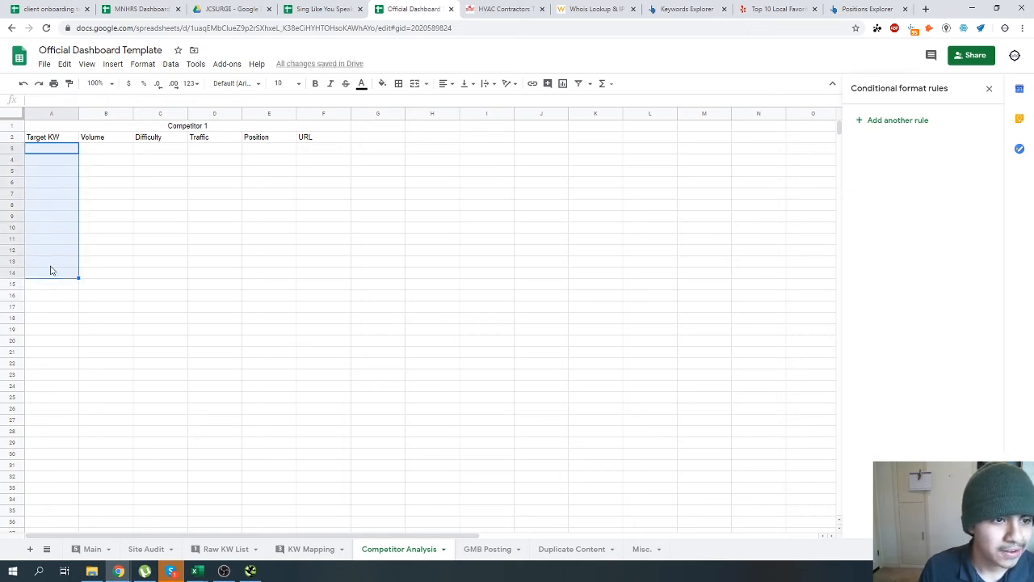
click(59, 153)
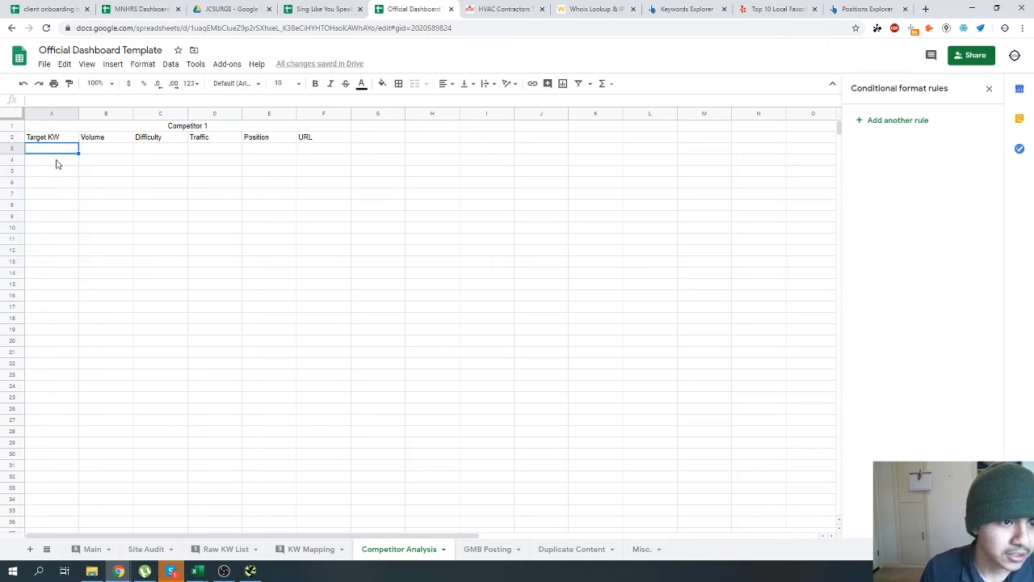
drag(52, 152, 58, 267)
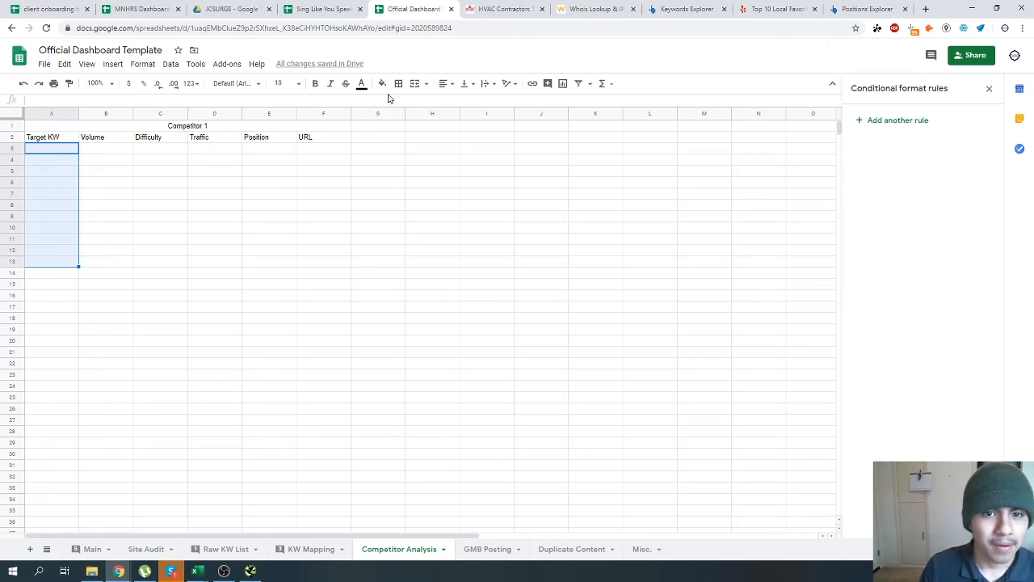
click(37, 170)
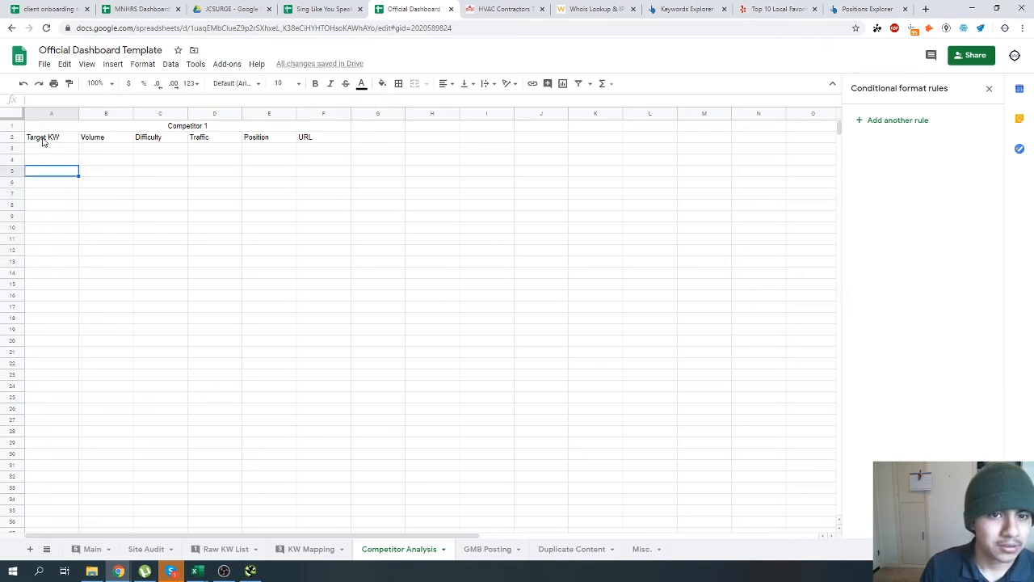
drag(43, 141, 317, 269)
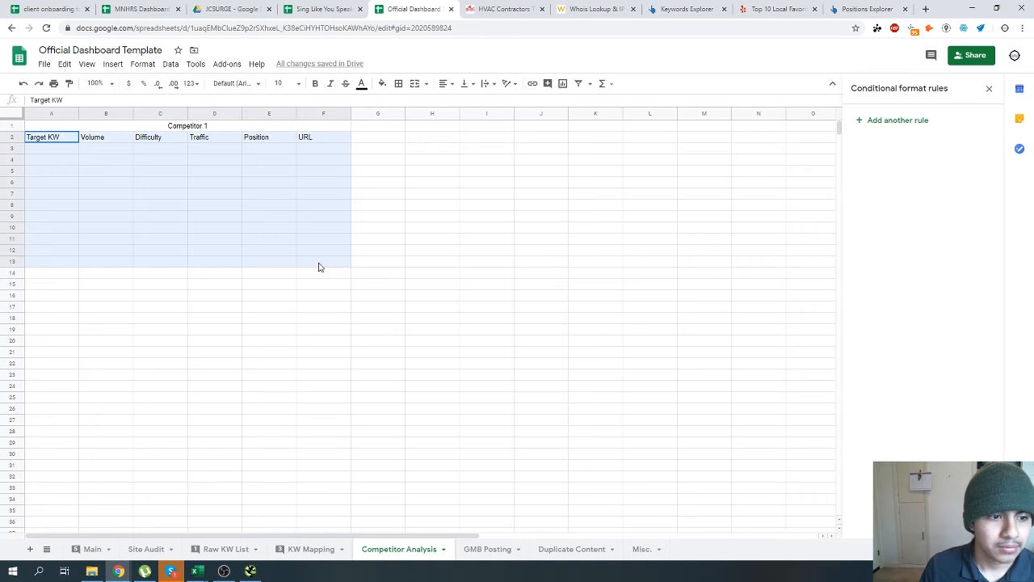
click(415, 85)
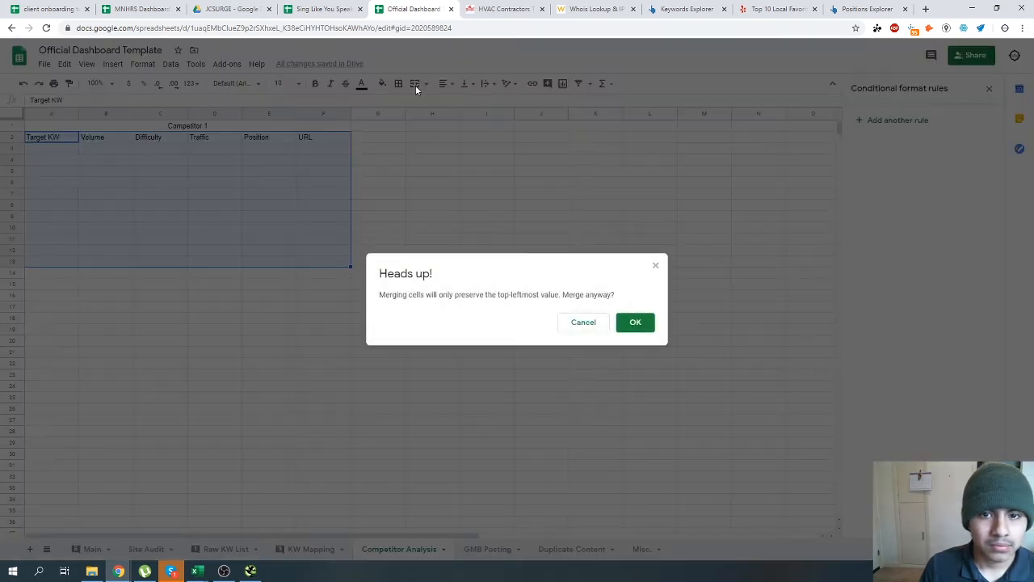
key(Escape)
click(398, 84)
click(402, 107)
click(378, 182)
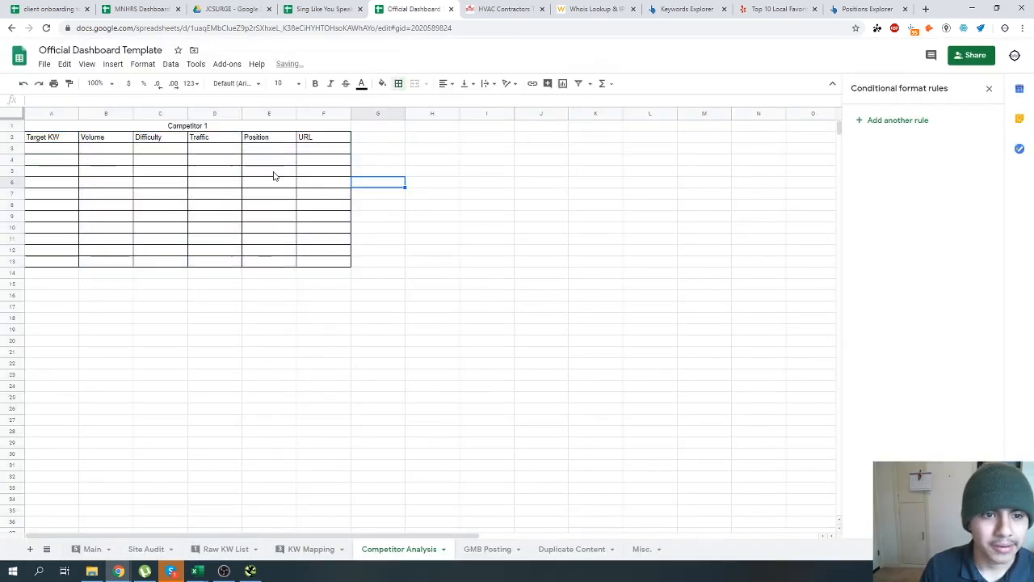
Make the merged Competitor 1 title bold and fill it with bright green.
click(197, 127)
click(315, 84)
click(383, 83)
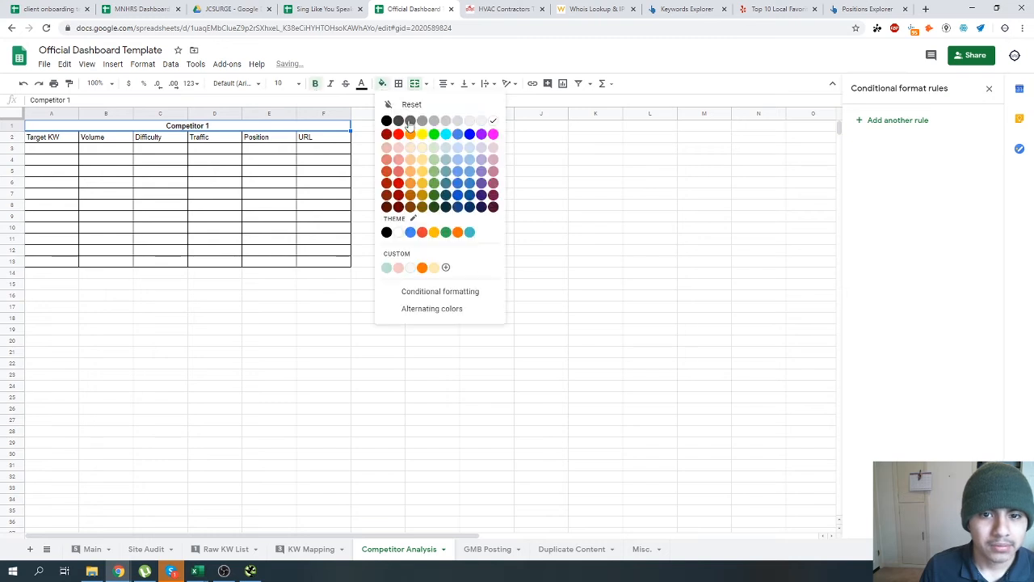
click(434, 134)
click(388, 196)
Copy the Competitor 1 block A1:F13 and paste it at A15 and at A29.
click(147, 128)
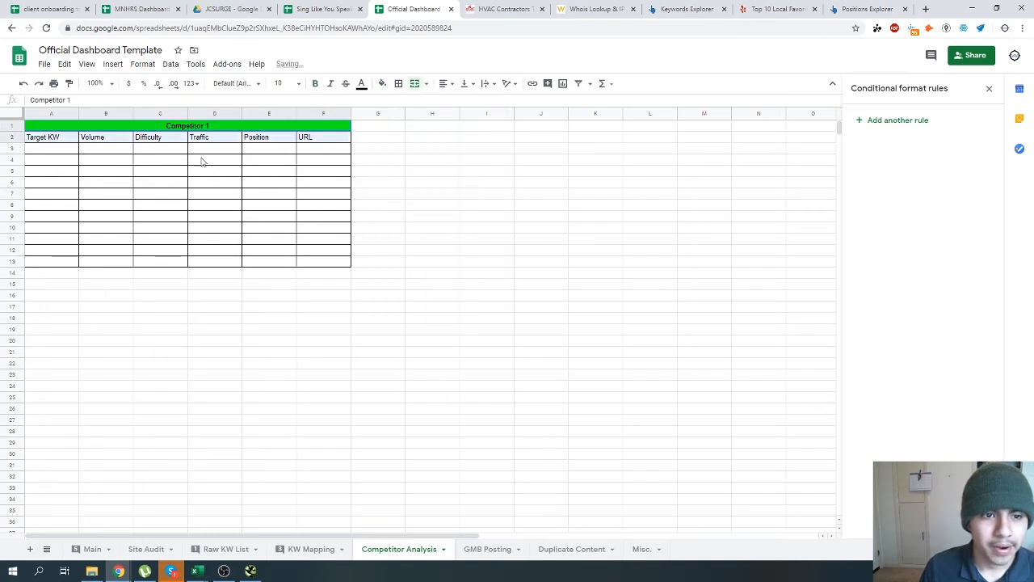
shift+click(323, 263)
key(ctrl+c)
click(51, 284)
key(ctrl+v)
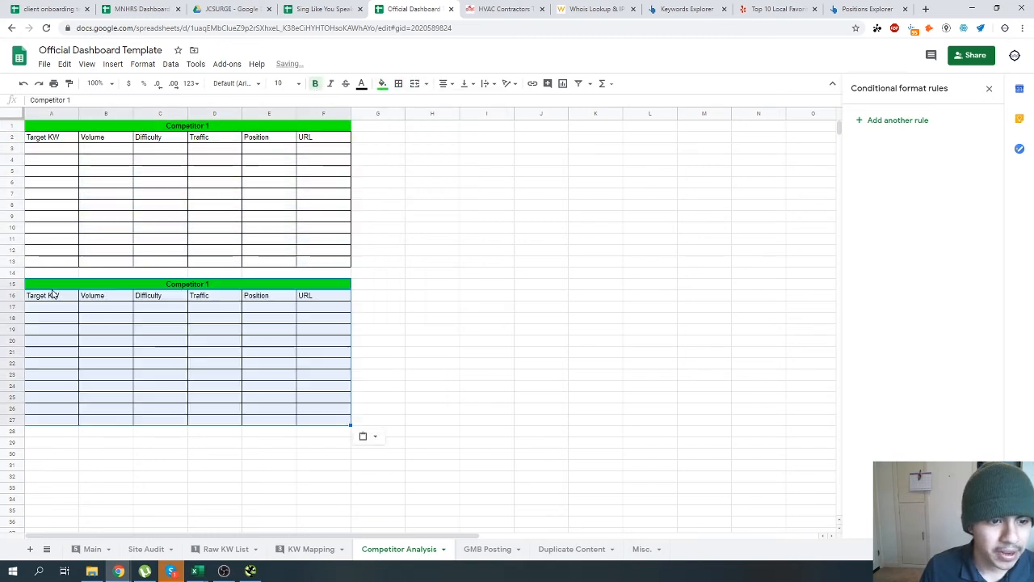
click(69, 443)
key(ctrl+v)
Retitle the second block in row 15 "Competitor 2".
click(206, 284)
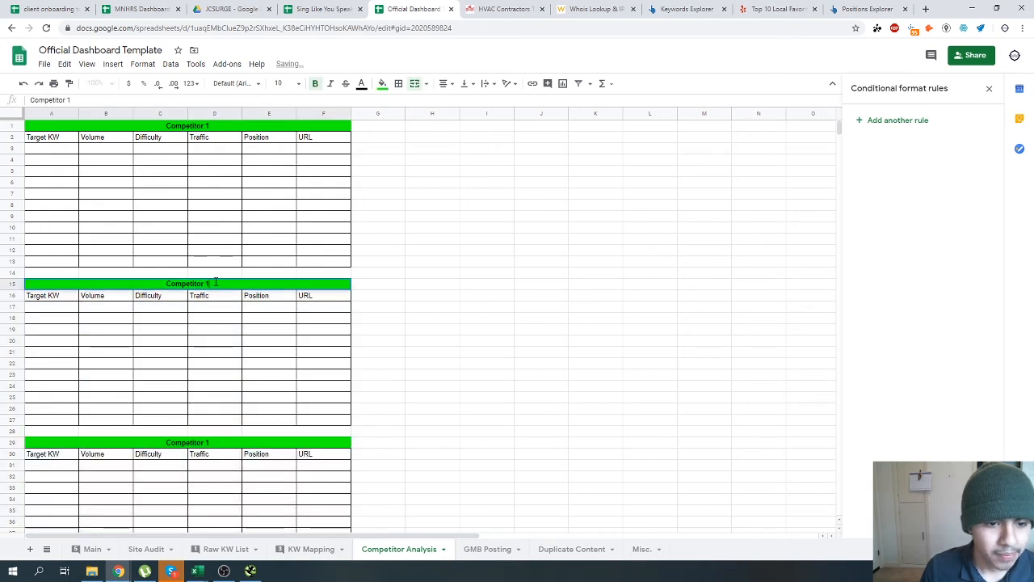
key(BackSpace)
text(2)
key(Return)
Count the empty keyword rows in the first two competitor blocks and look over the stacked layout down to the third block.
key(Down)
key(Down)
key(Down)
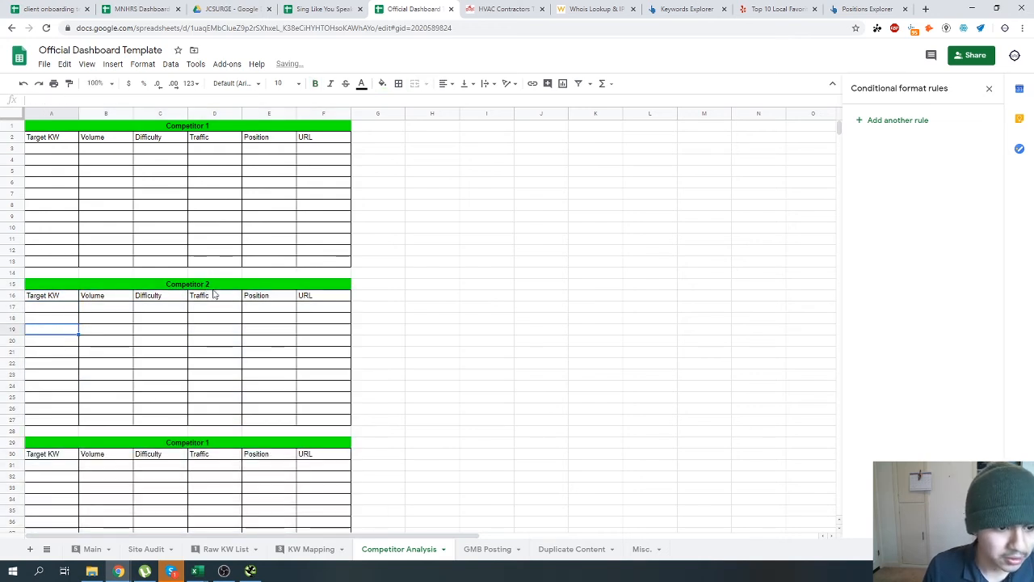
key(Down)
key(Down)
key(Down)
key(Down)
key(Down)
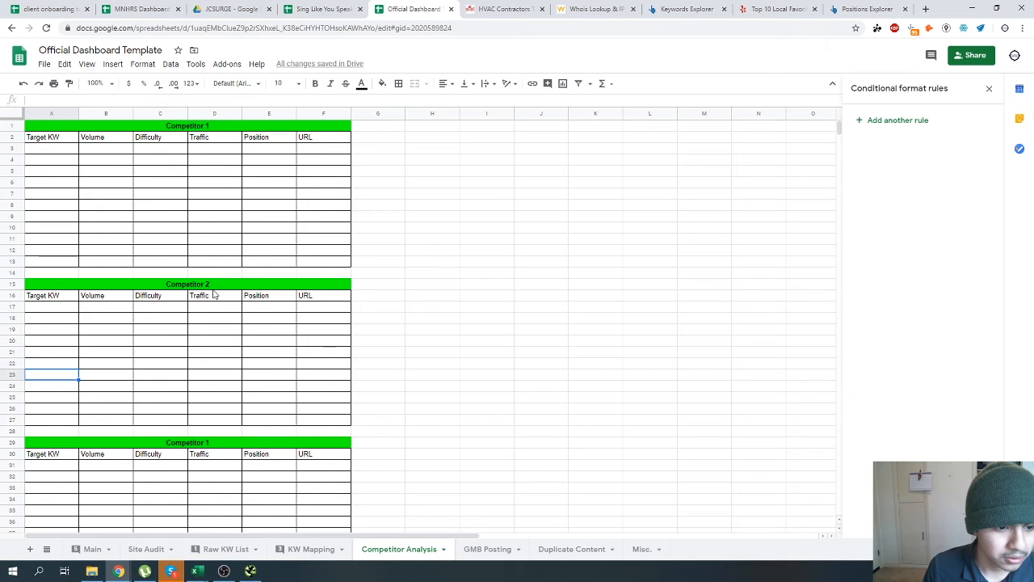
key(Down)
key(Down)
key(Up)
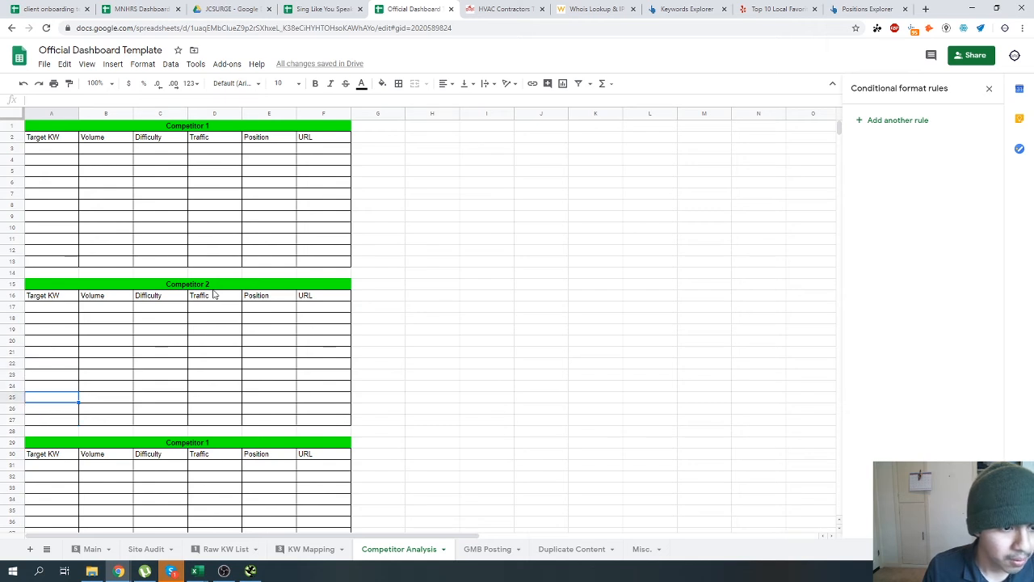
click(68, 308)
key(Down)
key(Down)
key(Down)
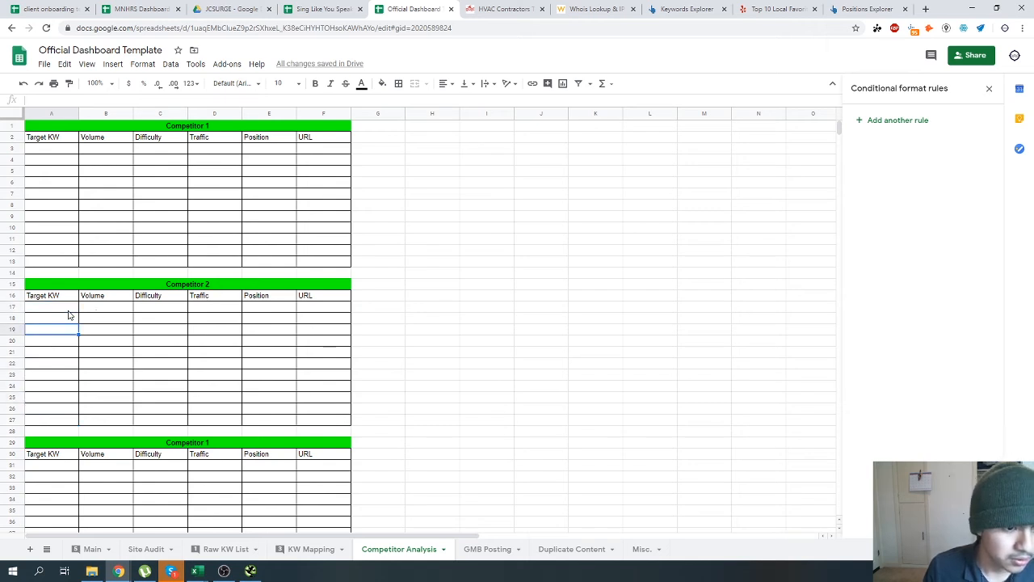
key(Down)
key(Down)
key(Down)
key(Down)
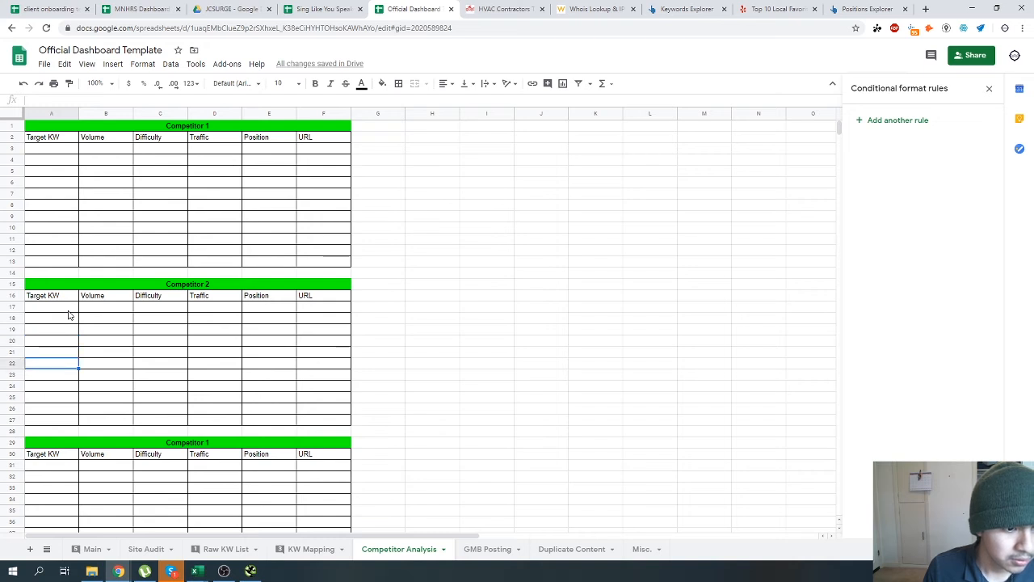
key(Down)
key(Down)
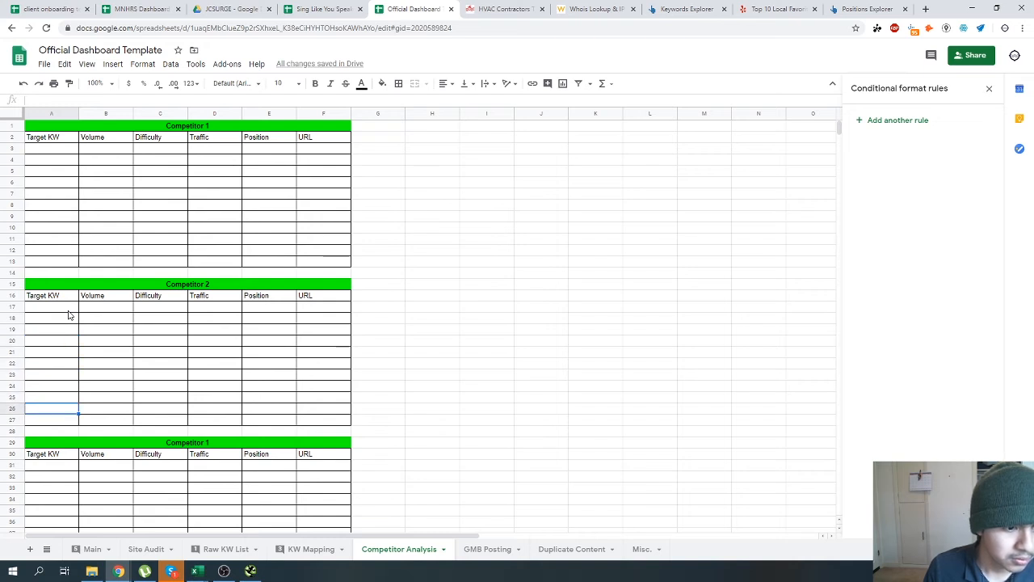
drag(56, 308, 60, 423)
click(60, 287)
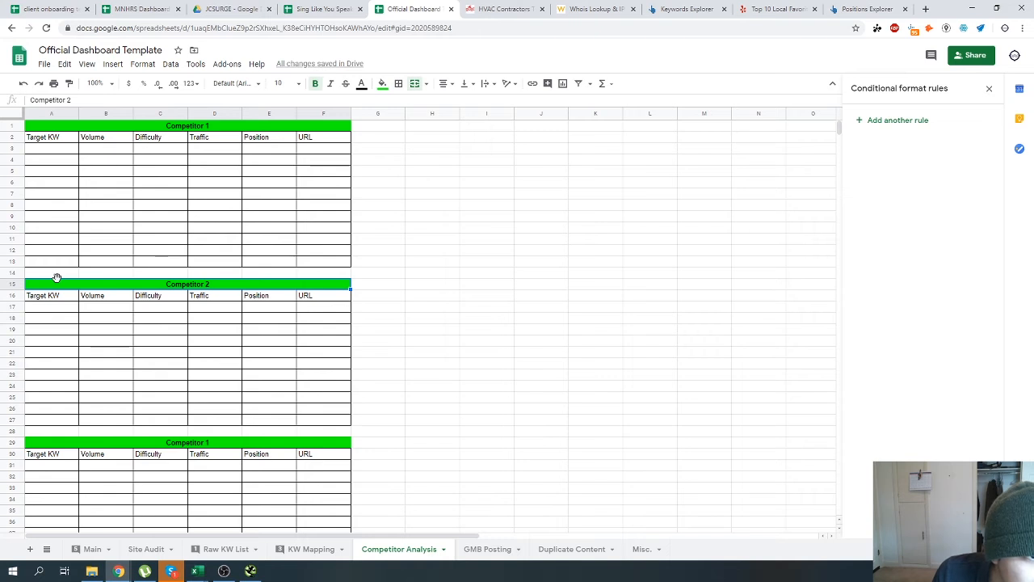
drag(35, 151, 57, 255)
click(70, 266)
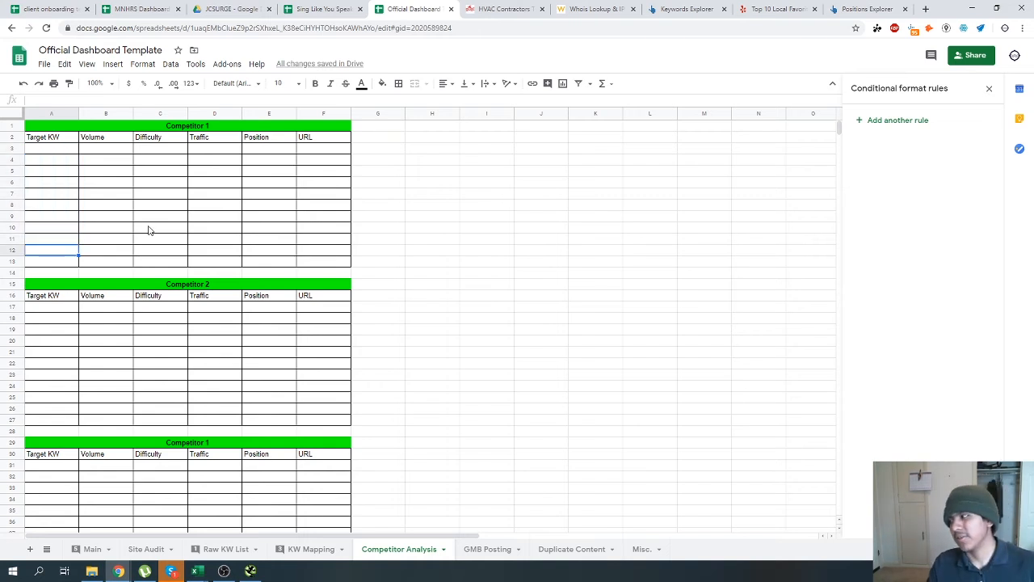
click(92, 345)
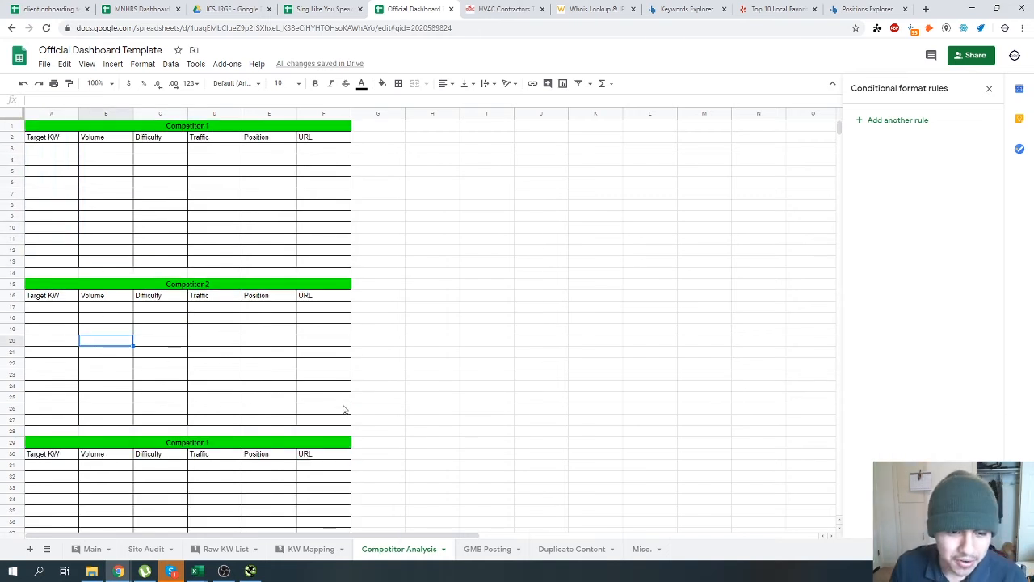
scroll(344, 413, down, 2)
scroll(369, 399, up, 4)
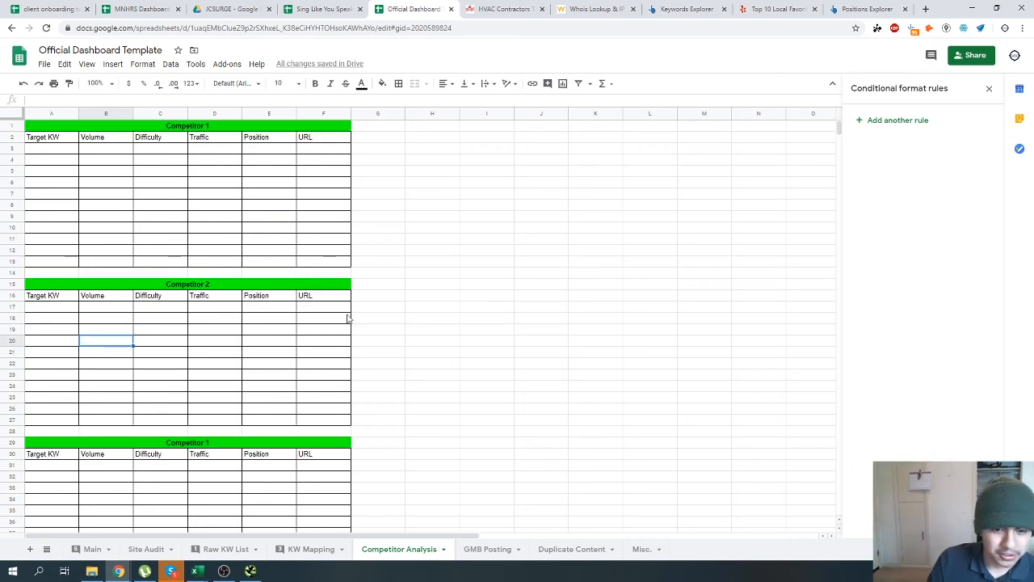
scroll(353, 330, down, 4)
scroll(340, 363, down, 2)
scroll(323, 404, up, 4)
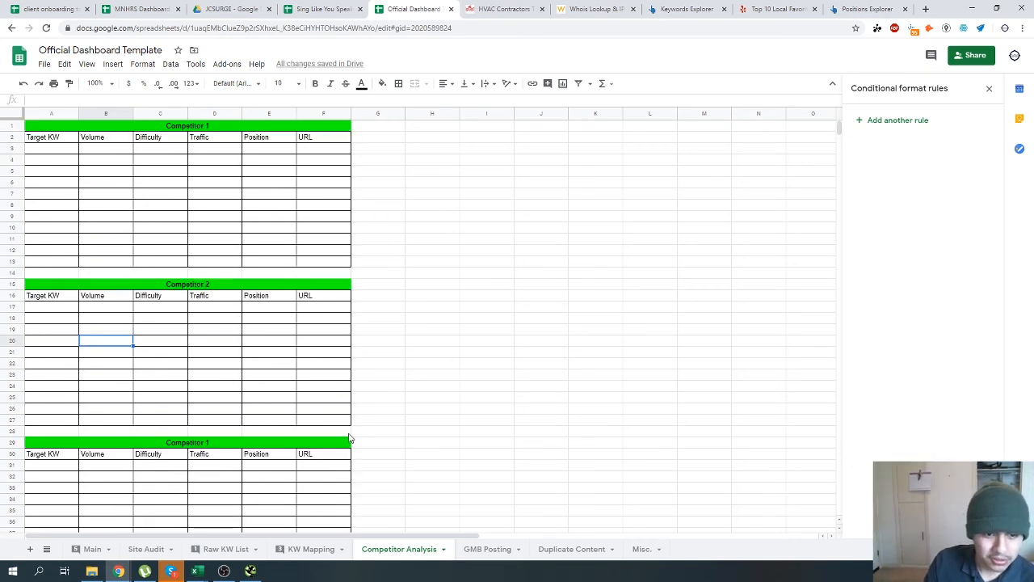
Check the domain metric headers in the Sing Like You Speak Onboarding spreadsheet's Competitor Analysis sheet, returning to the Official Dashboard Template.
click(344, 9)
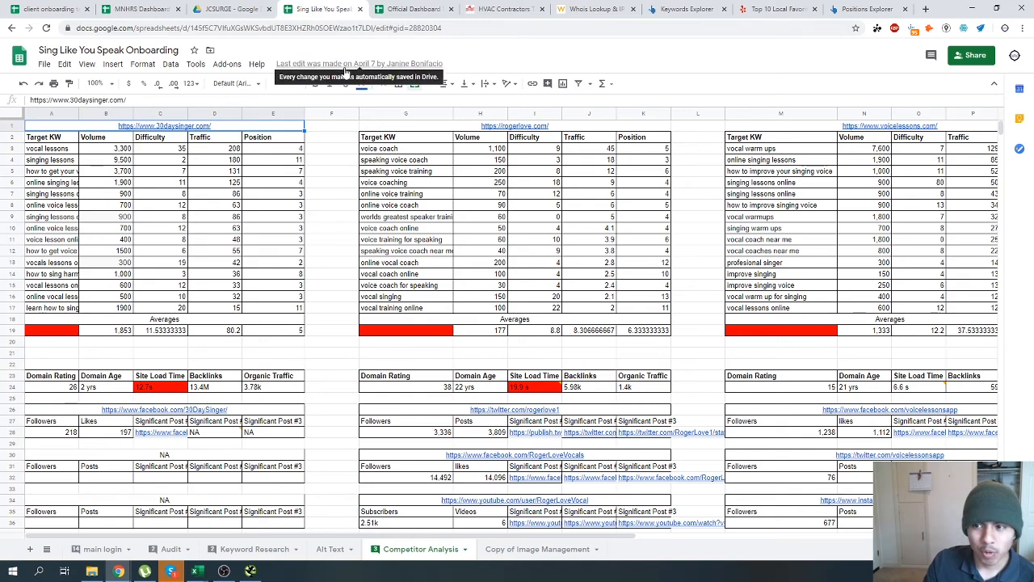
click(408, 9)
click(390, 140)
click(437, 131)
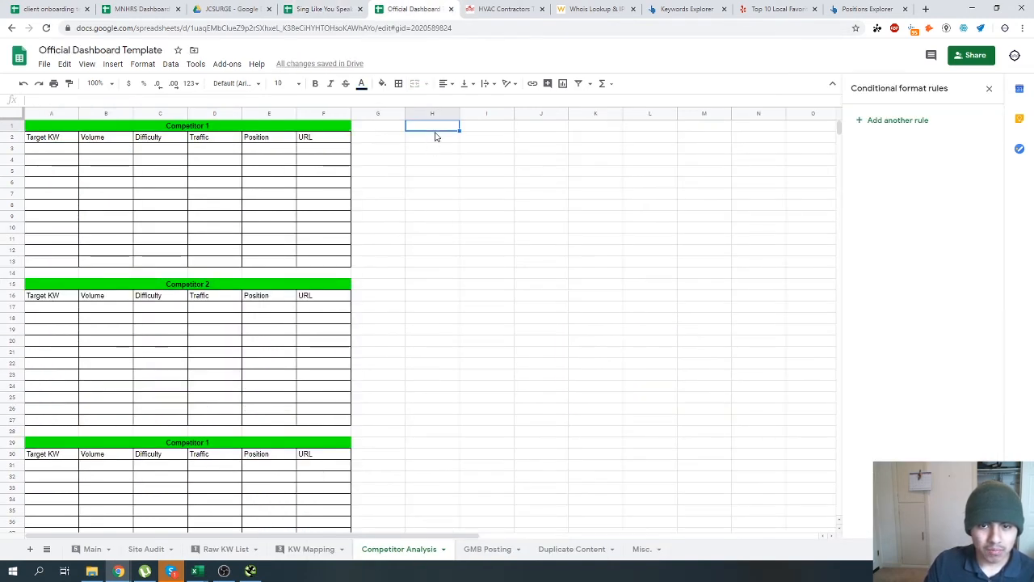
click(348, 9)
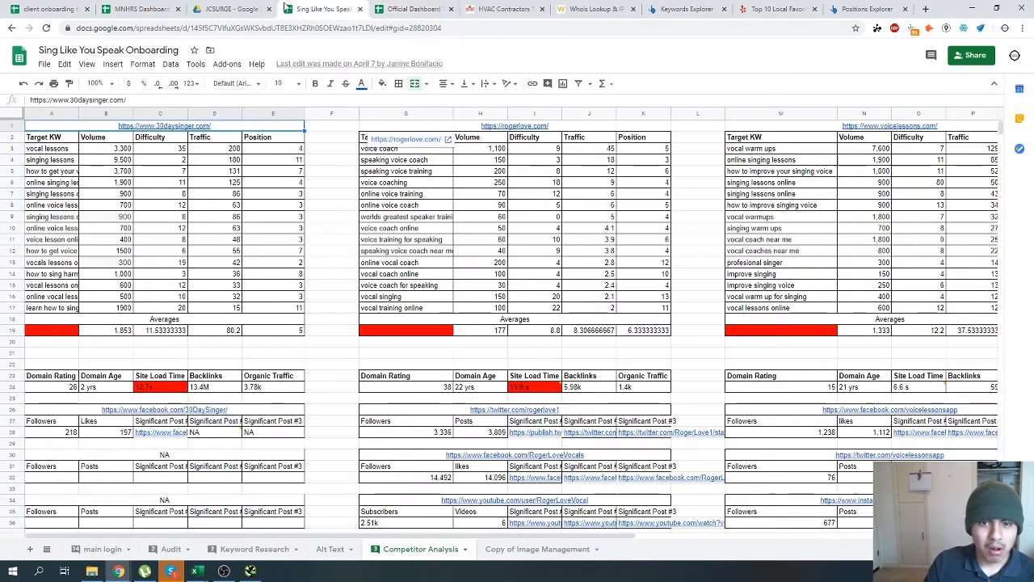
click(412, 7)
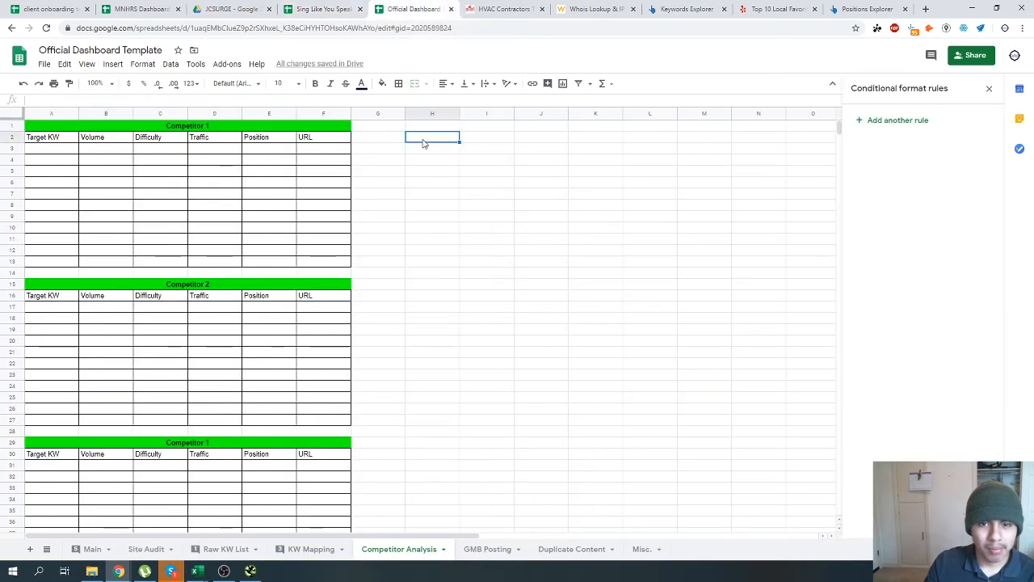
Enter the headers Domain Rating and Traffic in H1 and I1.
text(Domain Rating)
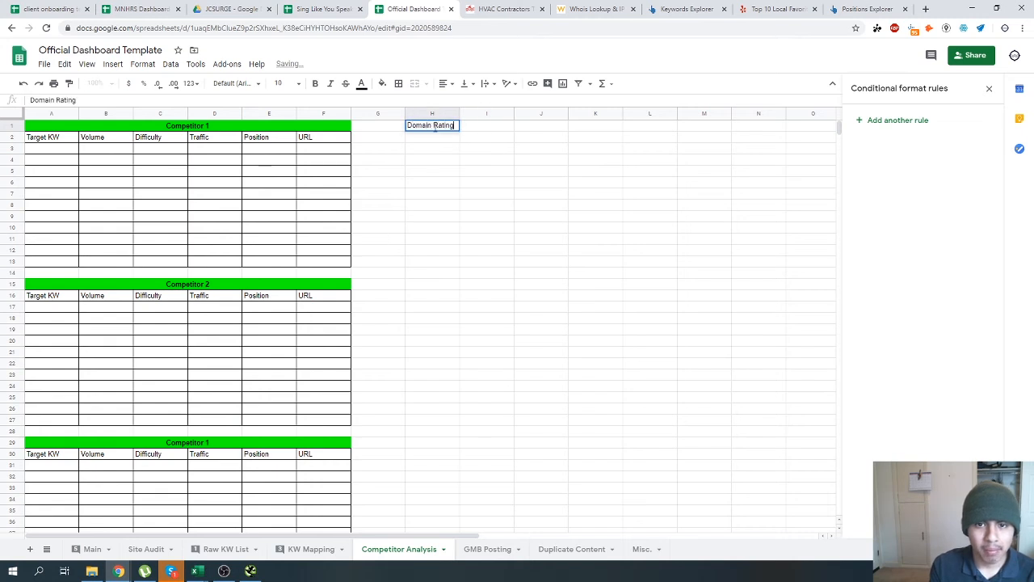
key(Tab)
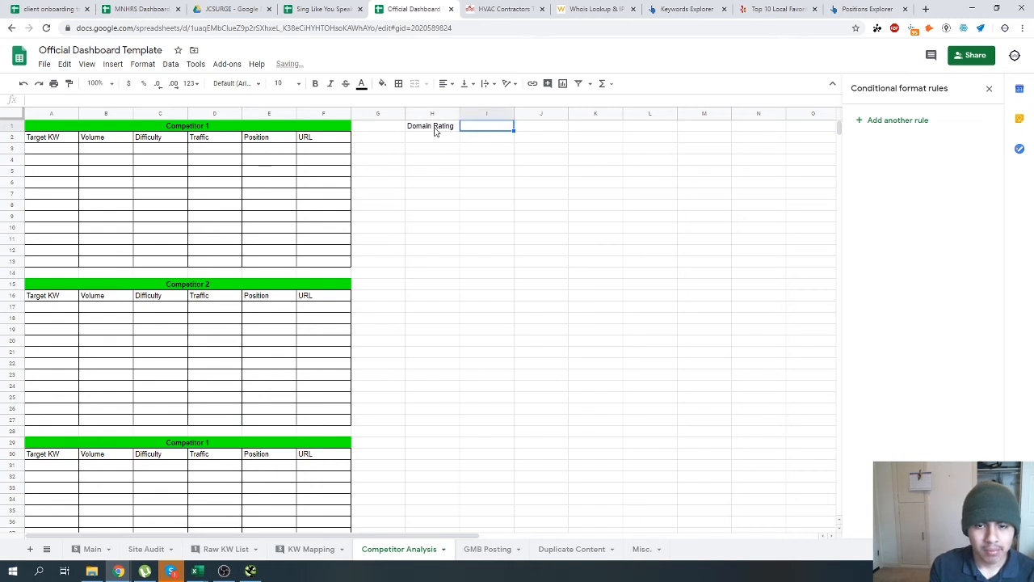
text(Traffic)
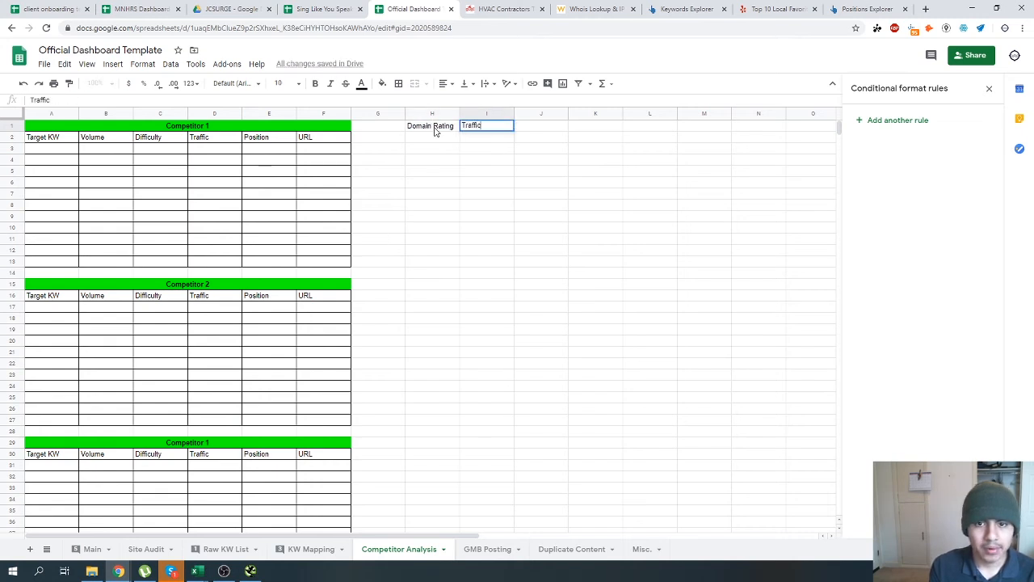
key(Left)
key(Right)
text(Tr)
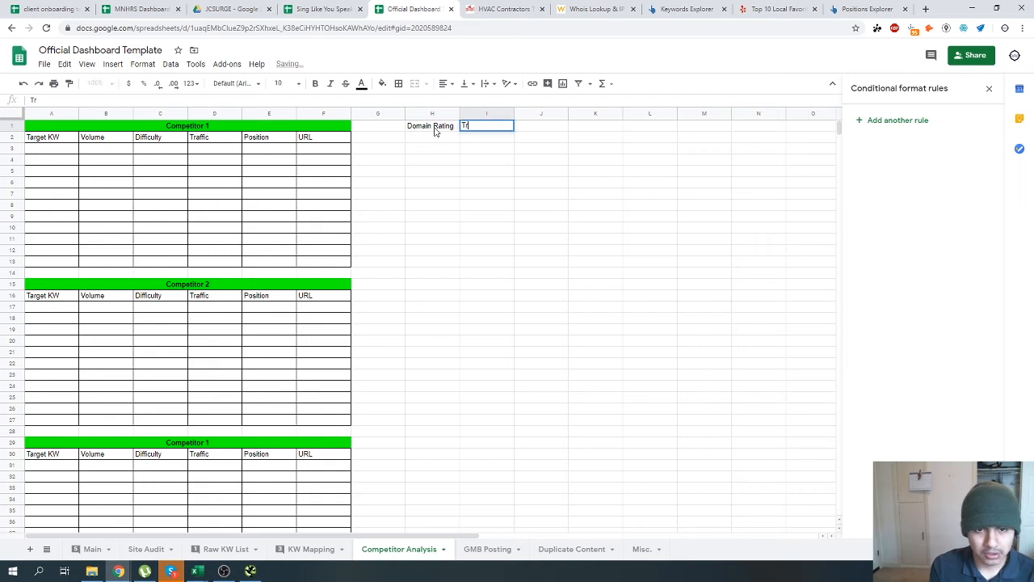
text(affic)
key(Tab)
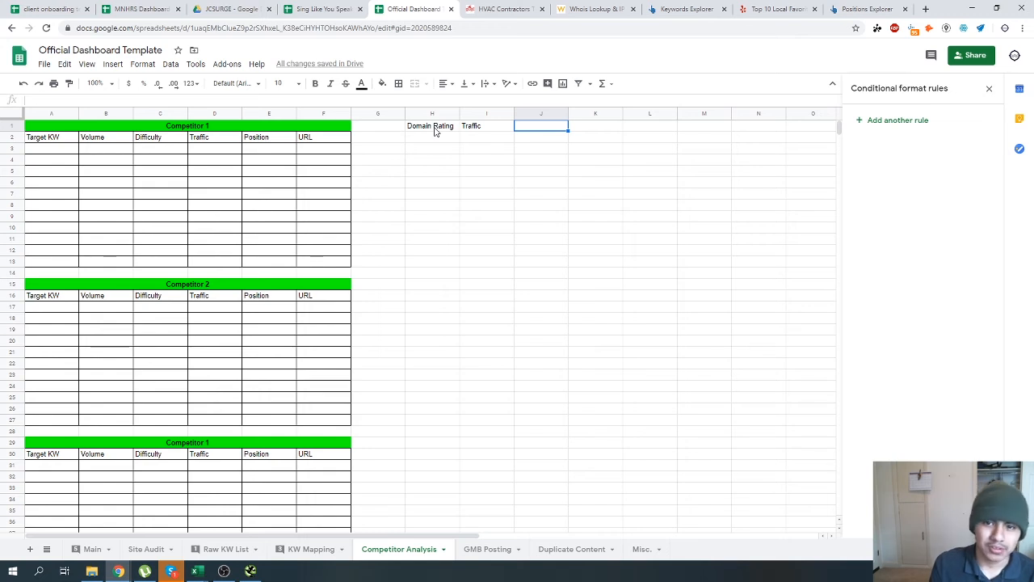
Clear the Domain Rating and Traffic headers from H1:I1.
click(434, 128)
key(Delete)
key(Right)
key(Delete)
Try laying out Domain Rating, Traffic and organic keyword headers in G2:I2 directly beside the Competitor 1 block.
key(Down)
key(Left)
key(Left)
key(Left)
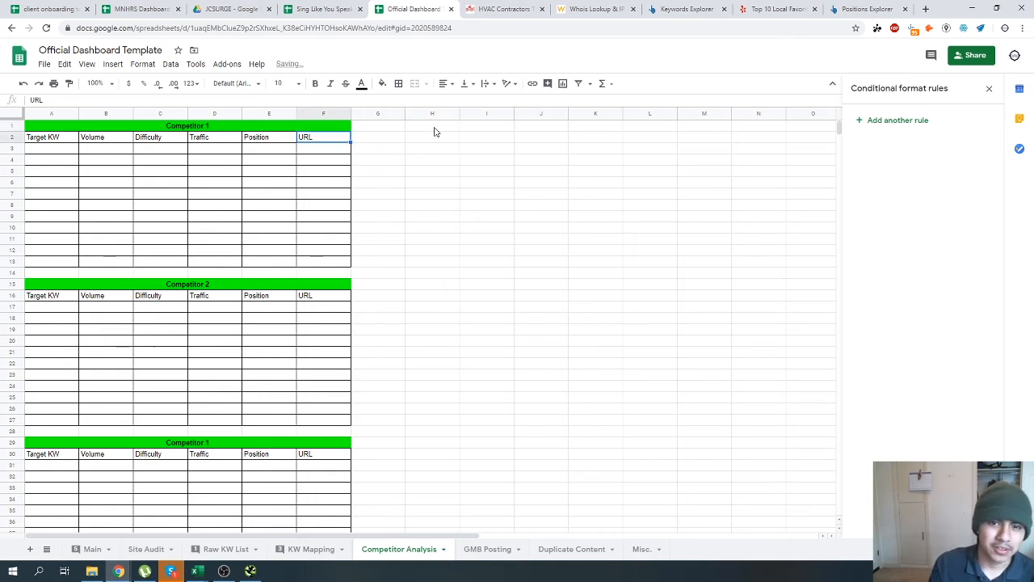
key(Right)
text(Dom)
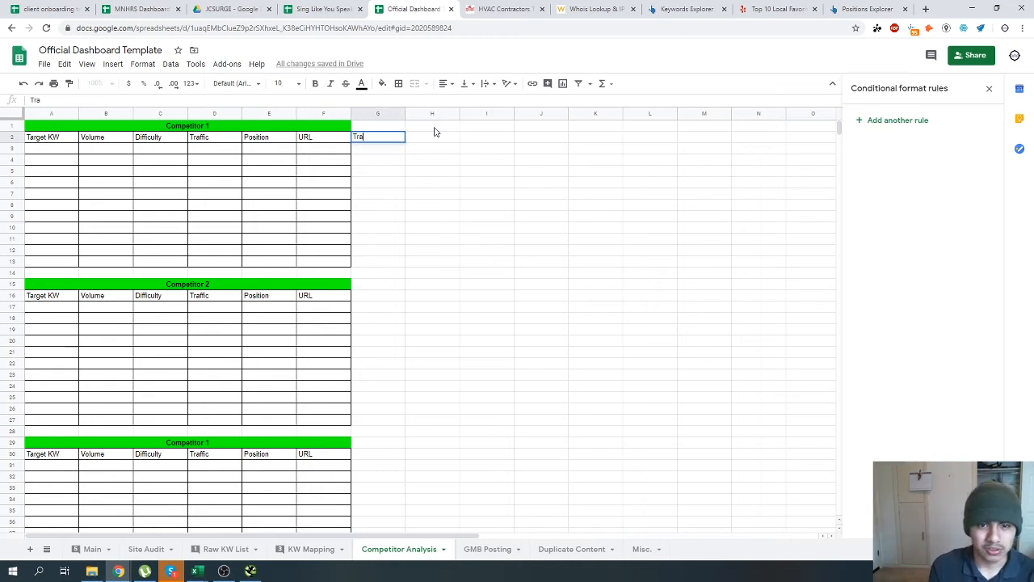
text(ain Rating)
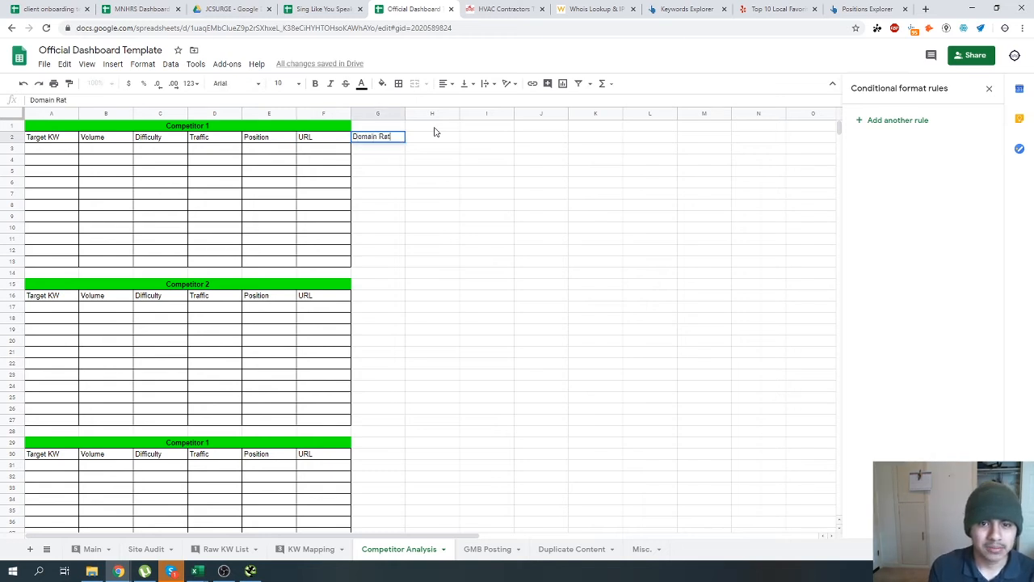
key(Tab)
text(Traffic)
key(Tab)
text(Orga)
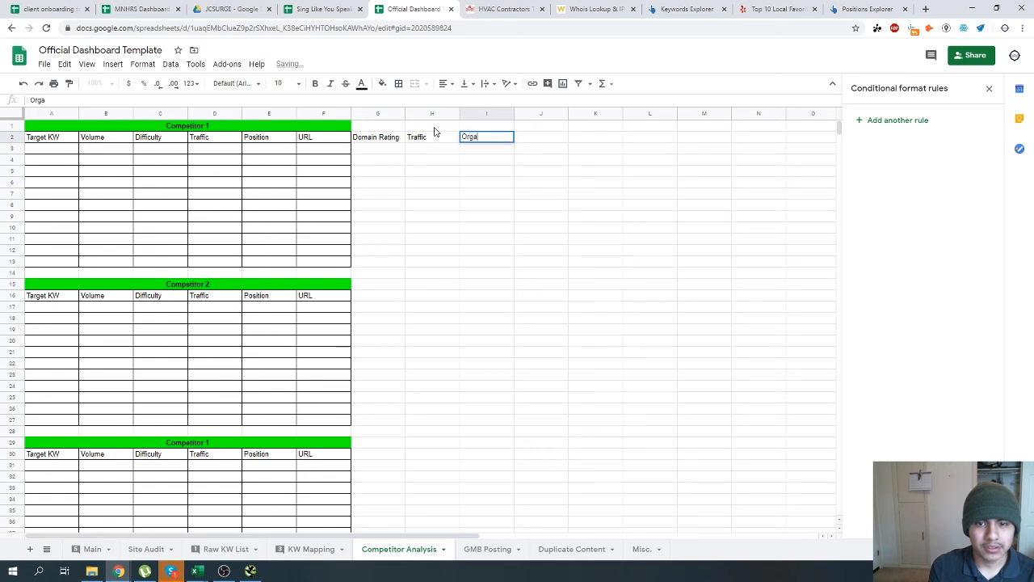
text(nic KW)
key(Tab)
key(Left)
text(Organic)
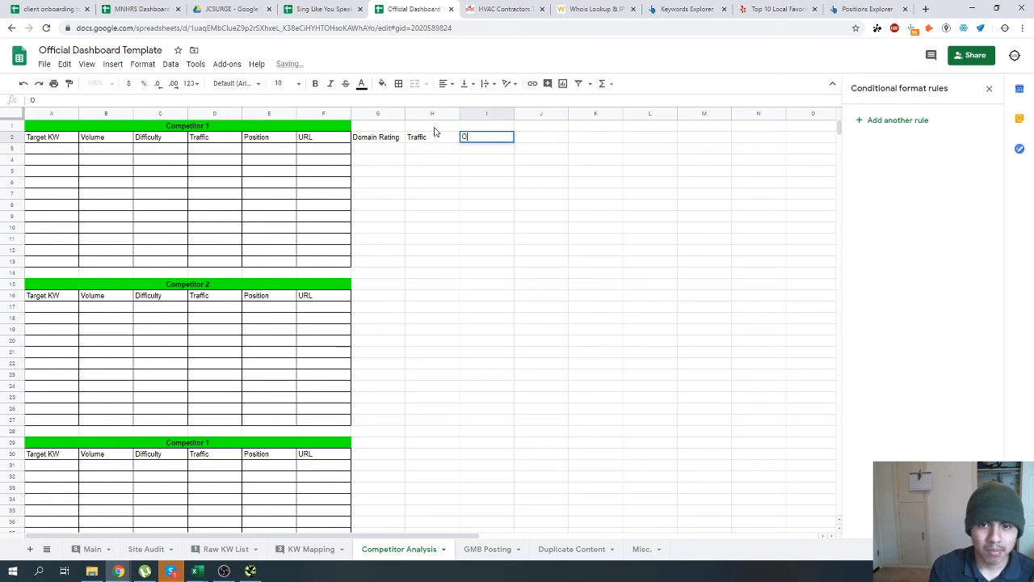
key(ctrl+BackSpace)
Undo the Domain Rating and Traffic header entries in G2:H2.
key(ctrl+z)
key(ctrl+z)
key(ctrl+z)
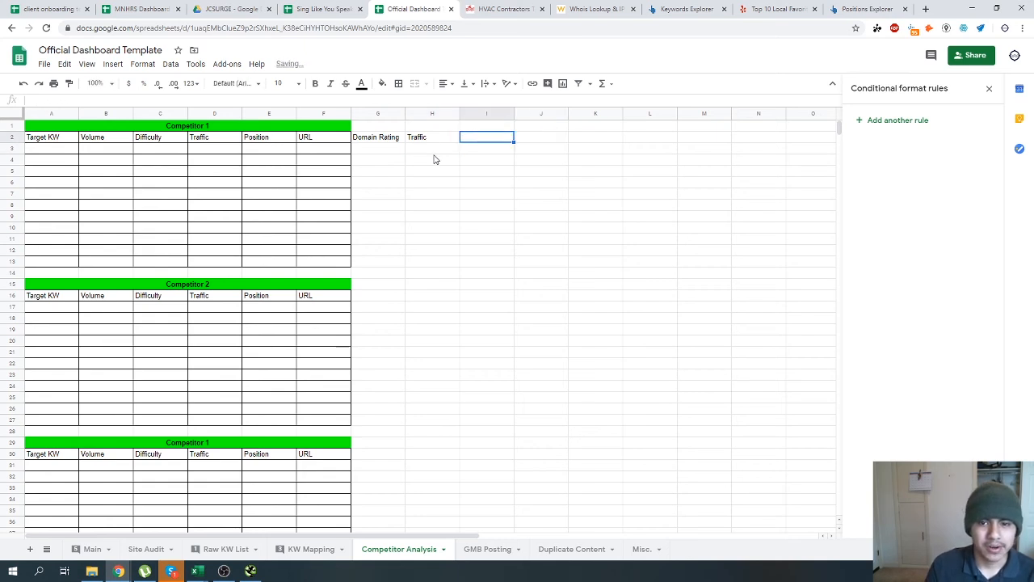
Enter the headers Domain Rating, Organic KW and Traffic in H2:J2, leaving column G empty as a gap.
click(468, 139)
click(439, 143)
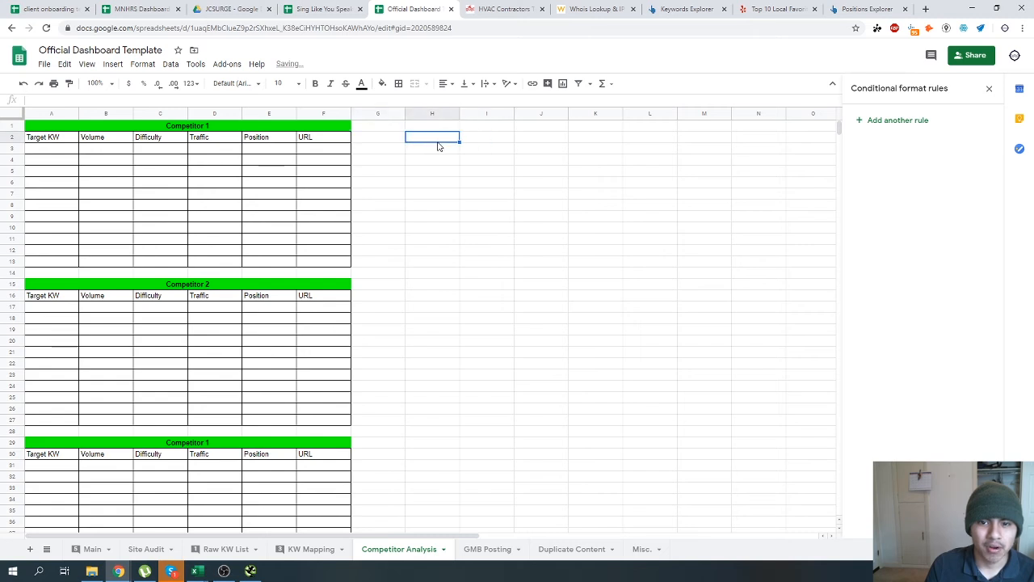
text(Domain Rating)
key(Tab)
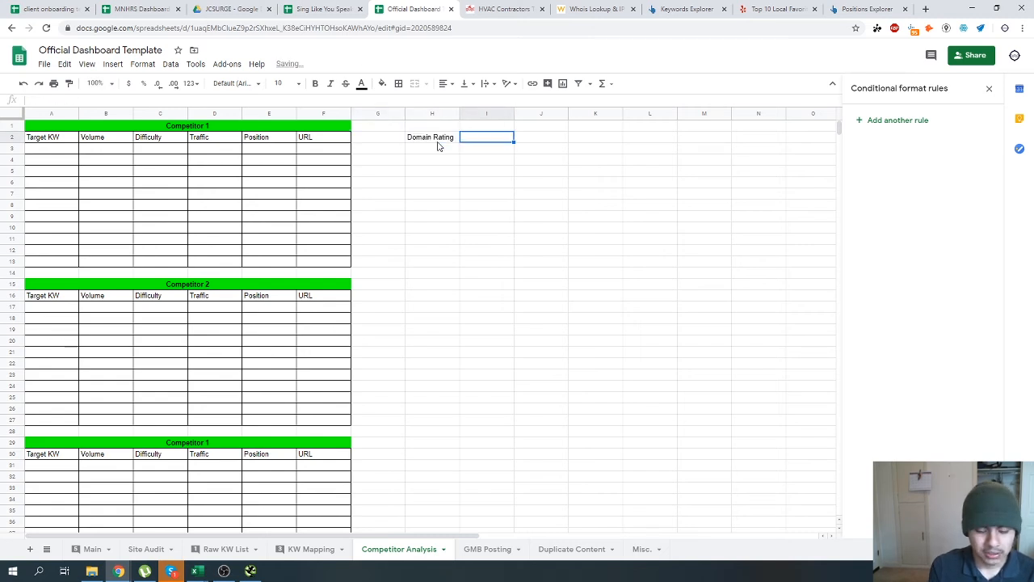
text(Organic Ke)
key(BackSpace)
text(W)
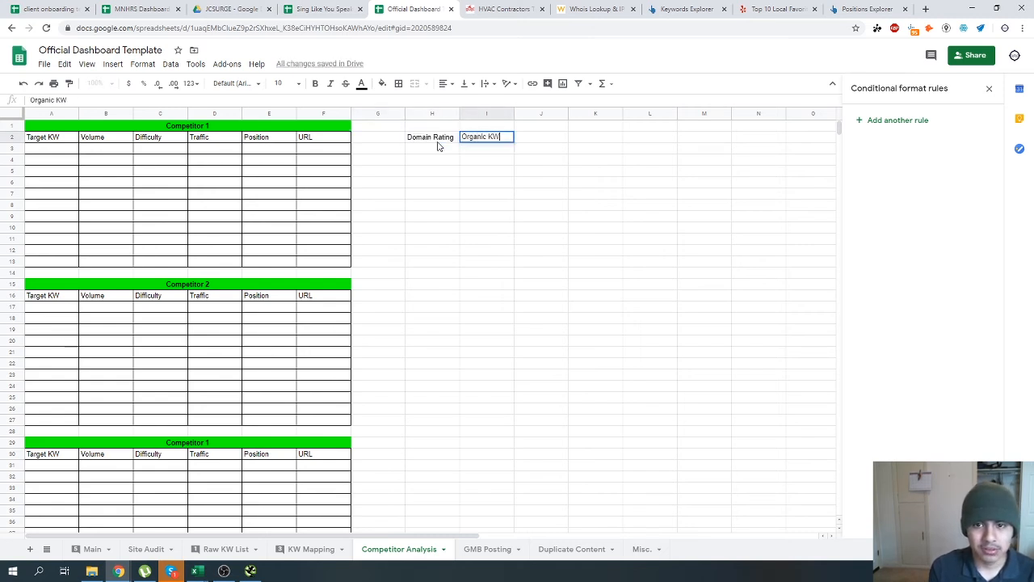
key(Tab)
text(T)
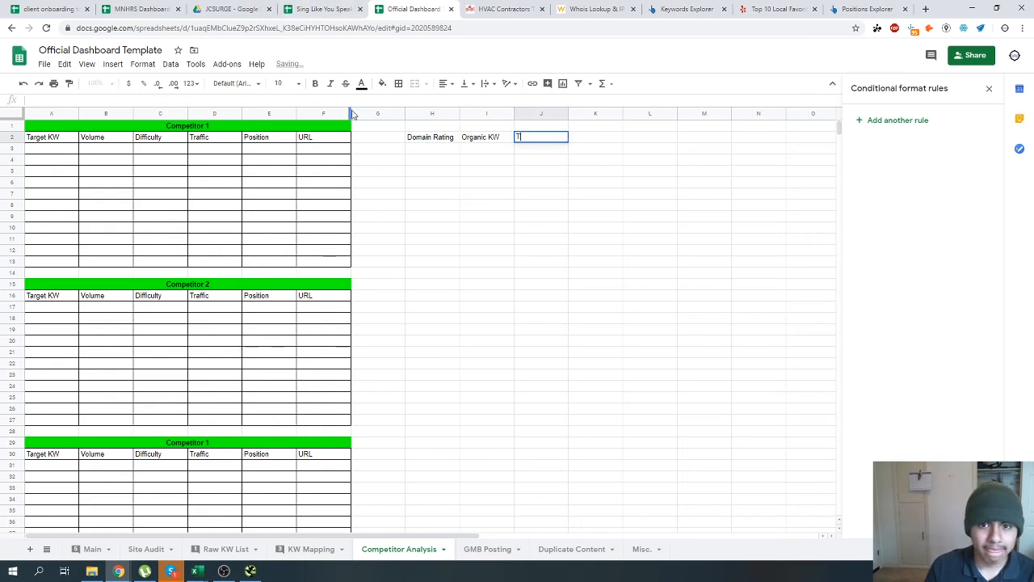
text(raffic)
key(Return)
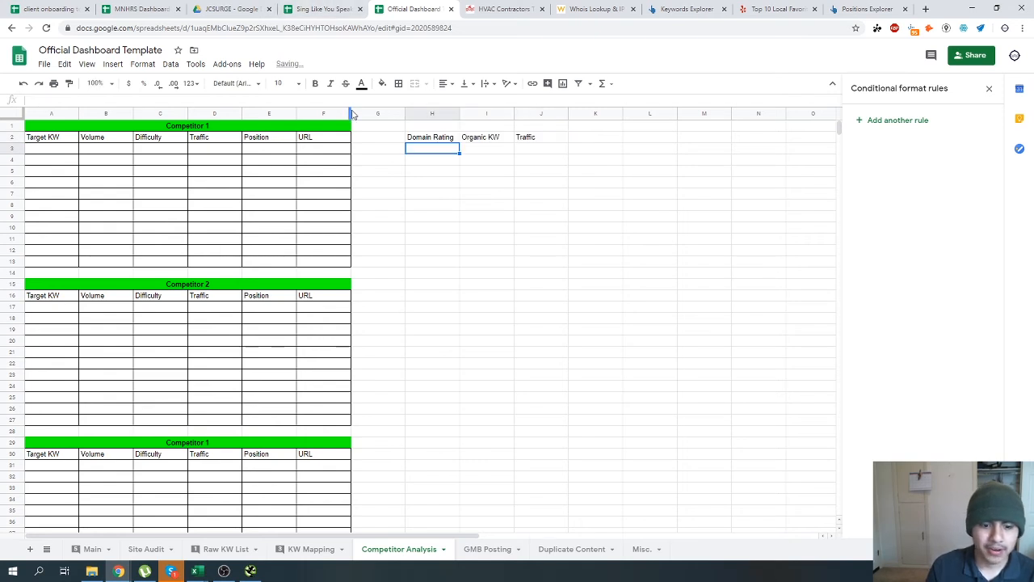
Consult the metric headers in the Sing Like You Speak Onboarding spreadsheet, then add the header Backlinks in K2 of the template.
click(314, 551)
click(399, 549)
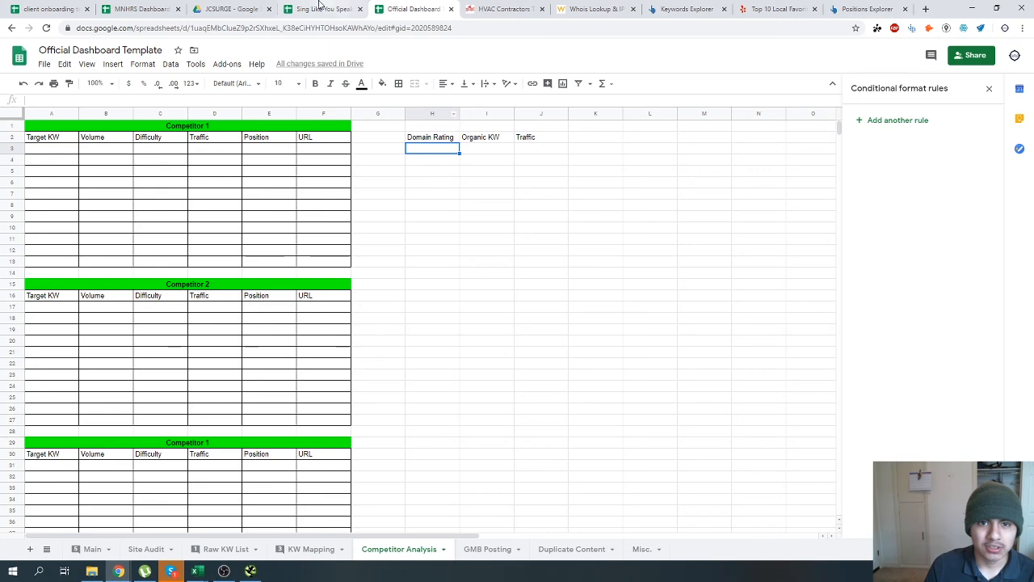
click(321, 9)
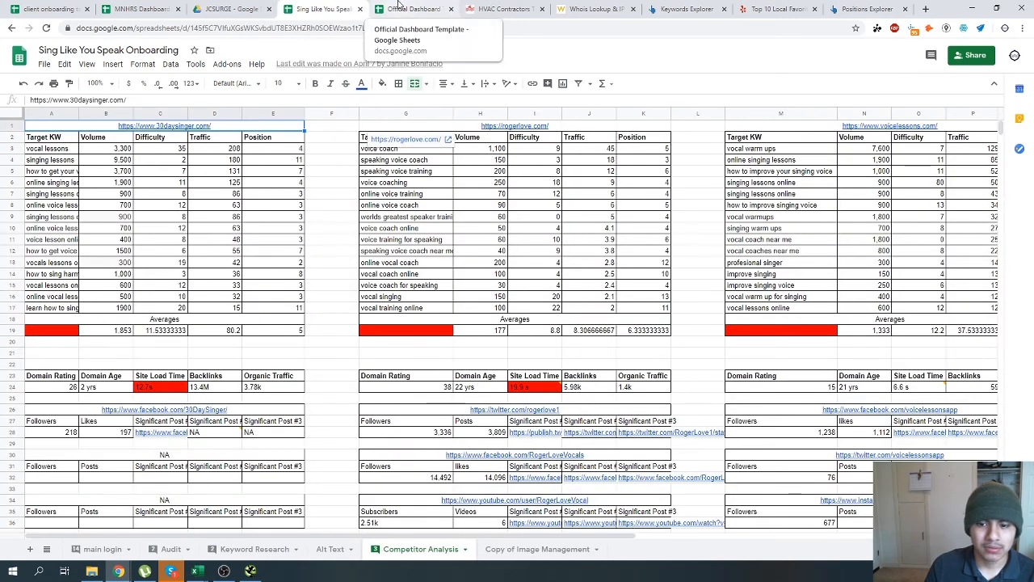
click(398, 7)
click(589, 138)
text(Back)
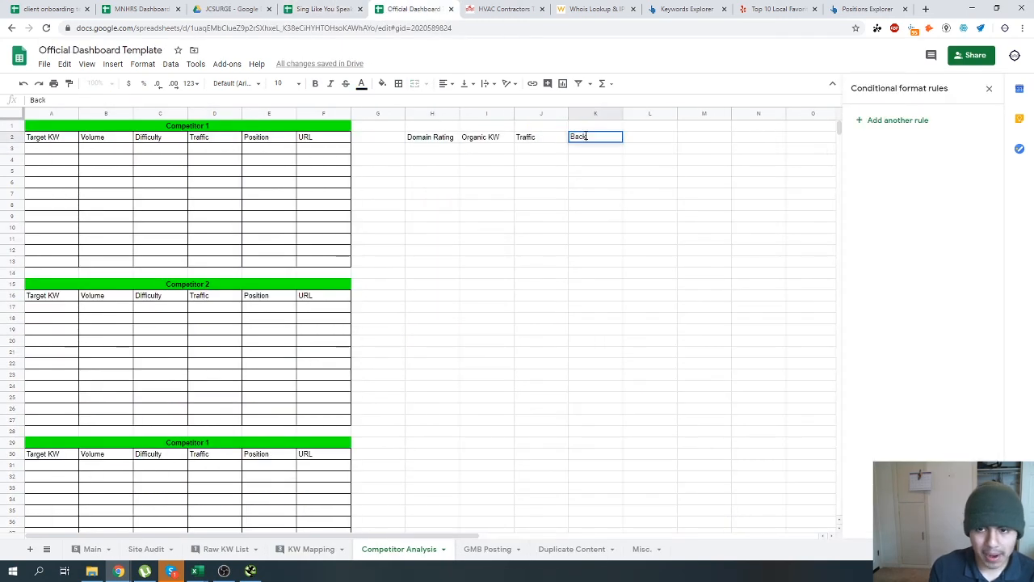
text(links)
key(Return)
Add the header Site Load Time in L2 beside Backlinks.
key(Left)
key(Left)
key(Right)
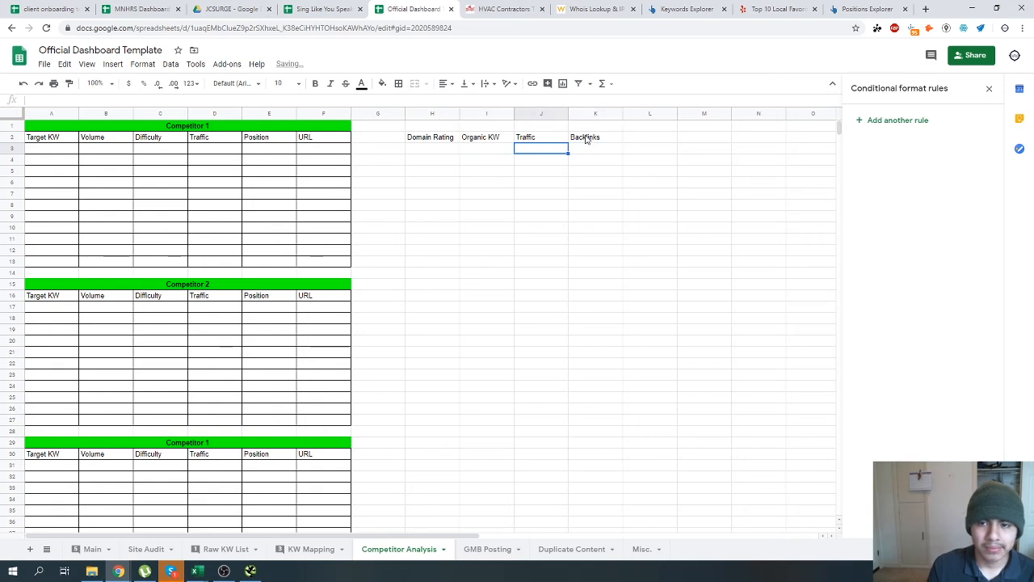
key(Right)
key(Right)
key(Up)
key(Down)
key(Left)
key(Right)
key(Up)
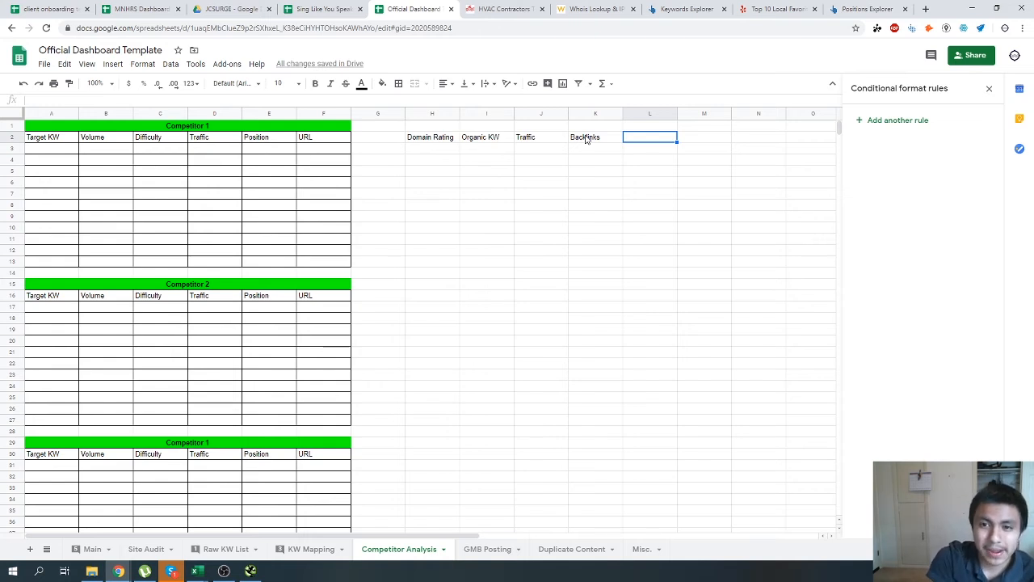
text(Site L)
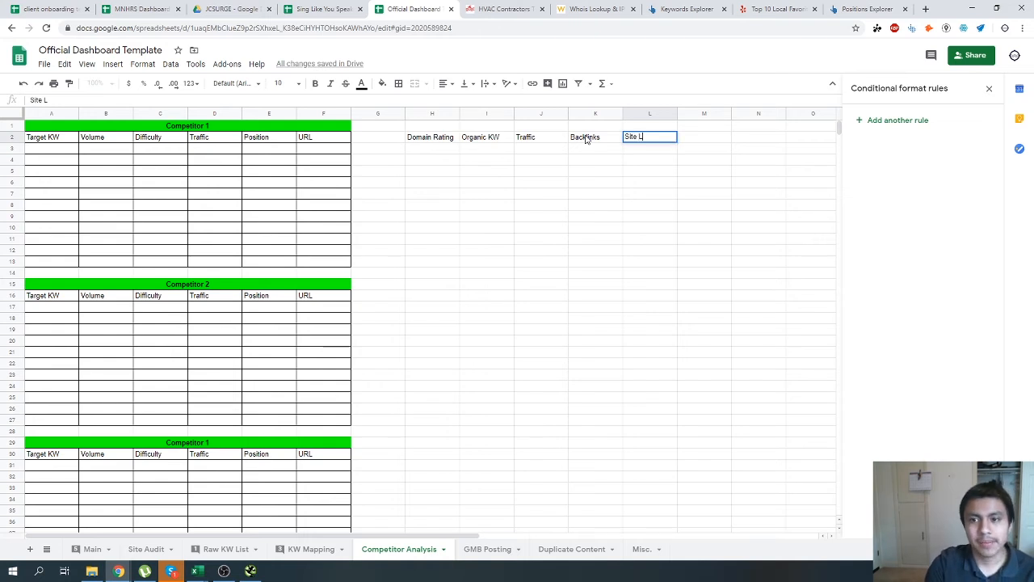
text(oad Time)
key(Return)
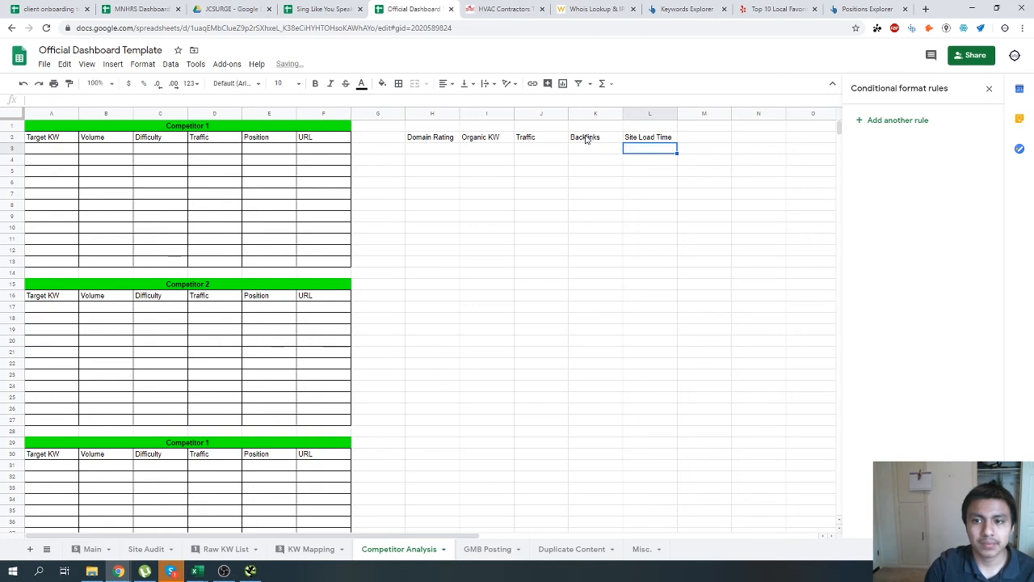
Examine the social media profile headers below the domain metrics in the Sing Like You Speak Onboarding spreadsheet's Competitor Analysis sheet.
key(Left)
key(Left)
key(Left)
key(Left)
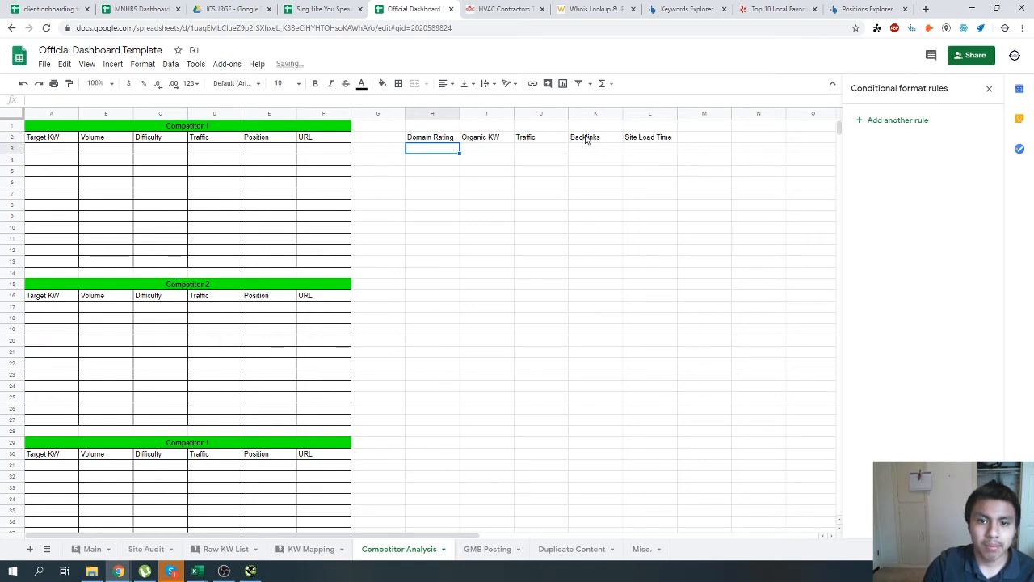
key(Down)
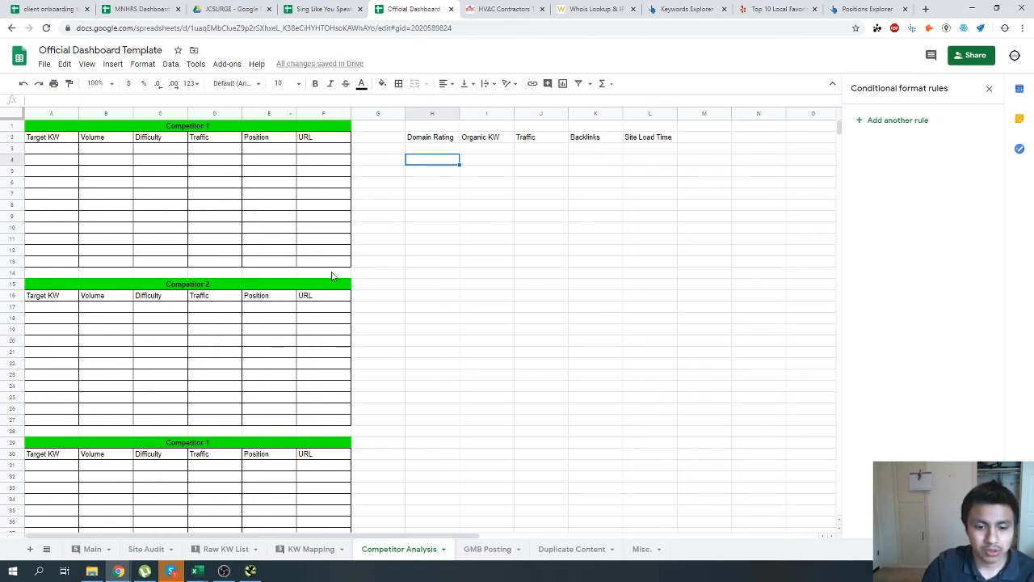
click(487, 548)
click(399, 549)
click(324, 9)
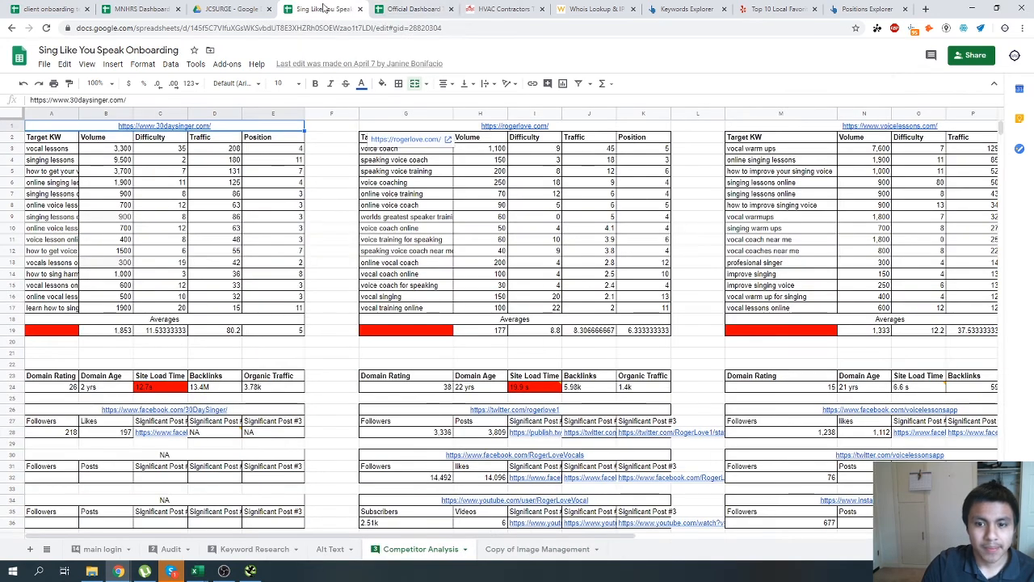
scroll(517, 323, down, 1)
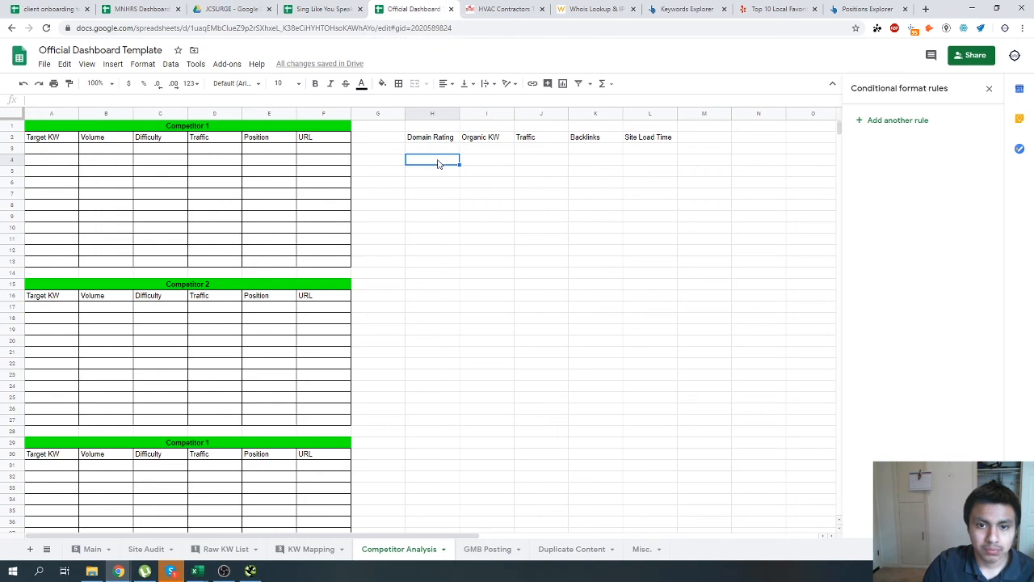
Start a social media header row in the template by entering Followers in I4, leaving H4 empty.
click(439, 175)
click(441, 161)
click(486, 167)
click(440, 162)
click(495, 162)
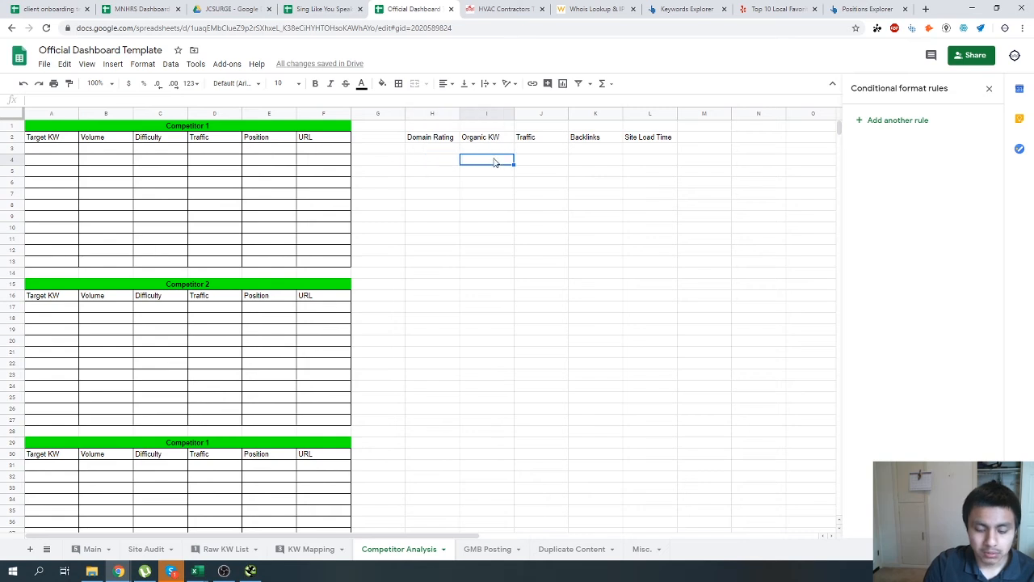
text(Followers)
key(Tab)
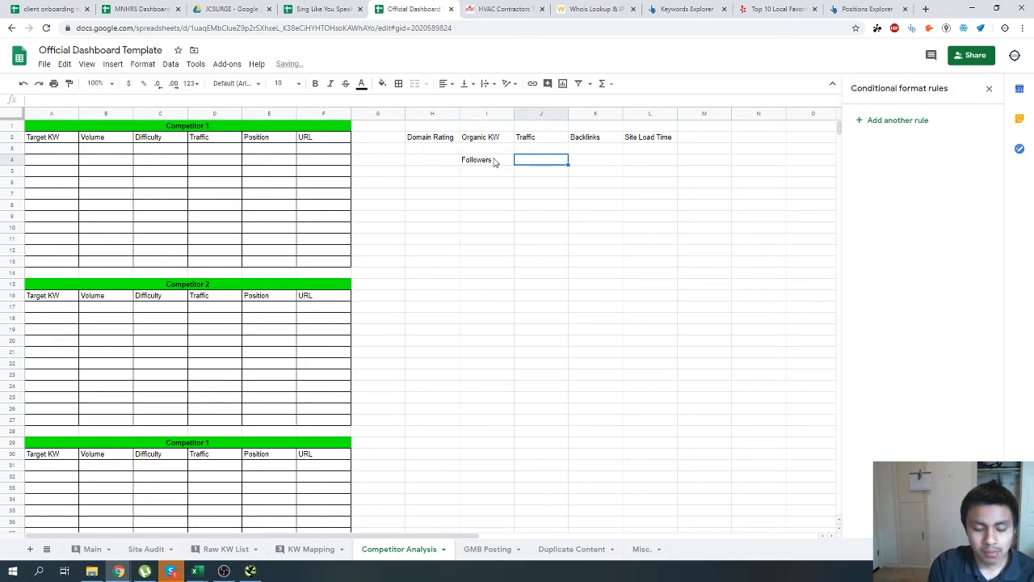
Enter the header Significant Post in J4 beside Followers, correcting its spelling.
text(Signifactn)
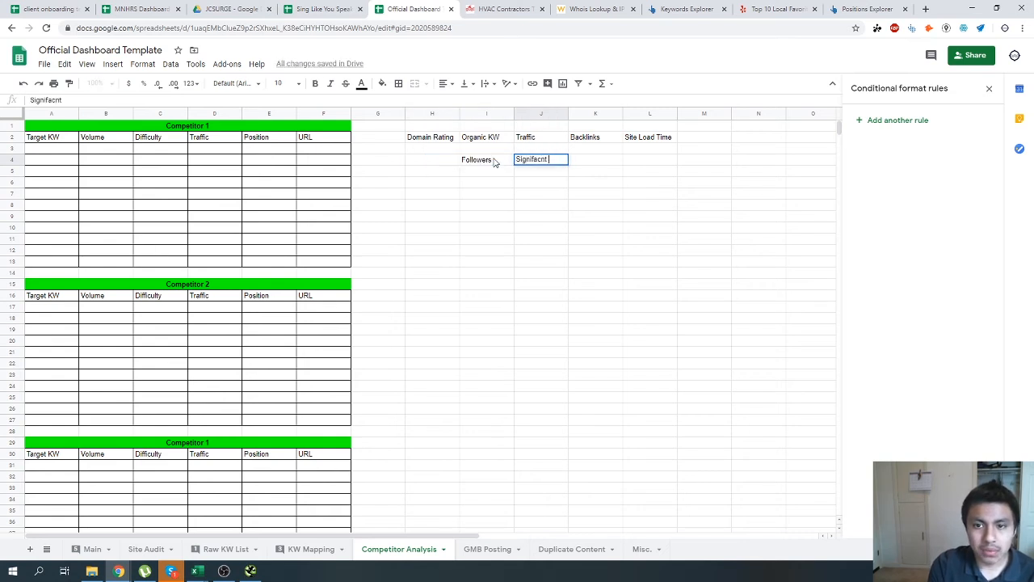
key(BackSpace)
key(BackSpace)
key(BackSpace)
key(BackSpace)
key(BackSpace)
key(BackSpace)
key(BackSpace)
key(BackSpace)
key(BackSpace)
key(BackSpace)
text(Significan)
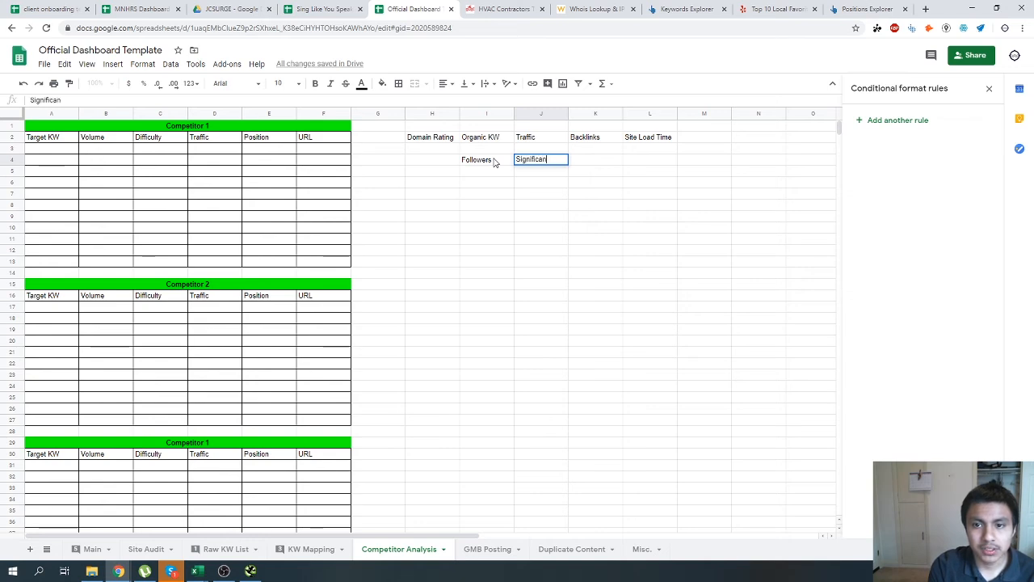
text(t Post)
key(Tab)
Recheck the reference spreadsheet's post headers, then enter Significant Post 2 in K4 of the template and copy it to L4.
click(339, 10)
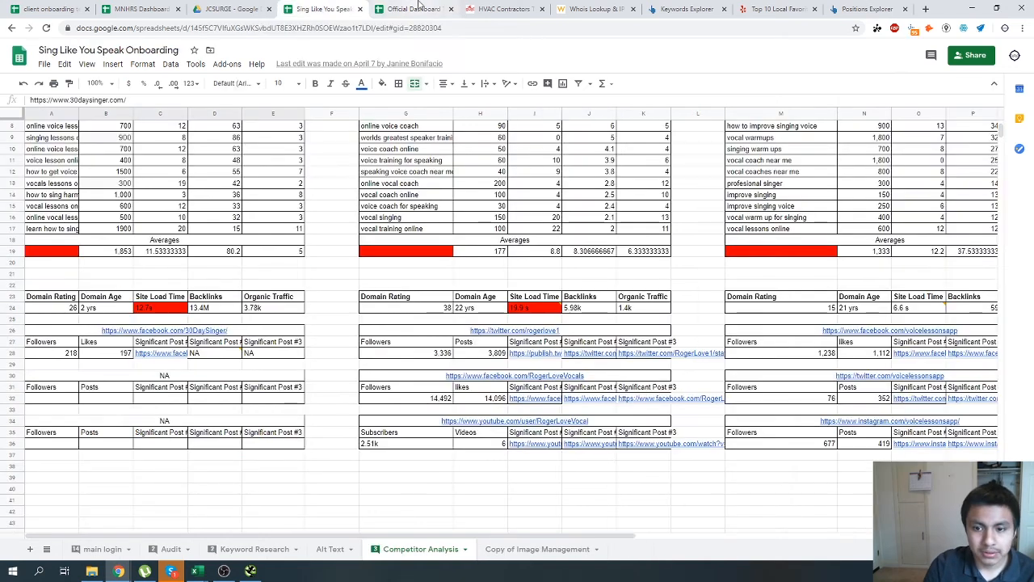
click(420, 8)
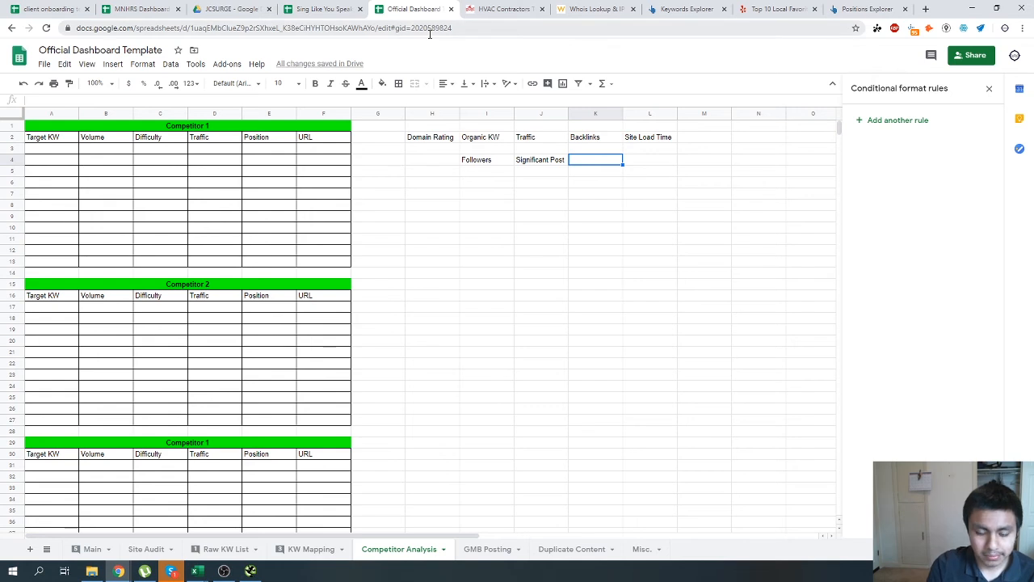
text(Significant Post 2)
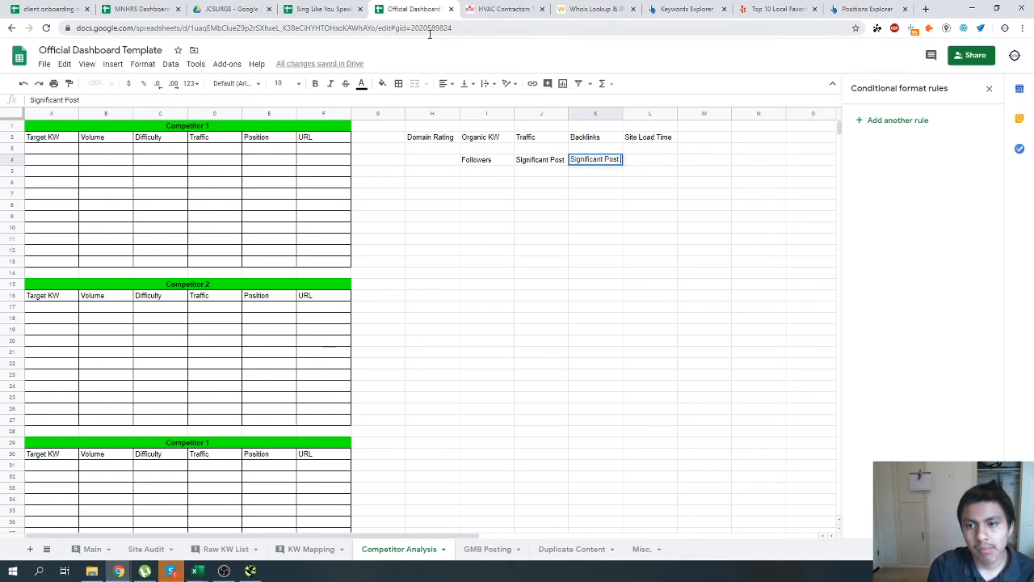
key(Tab)
key(Left)
key(ctrl+c)
key(Right)
key(ctrl+v)
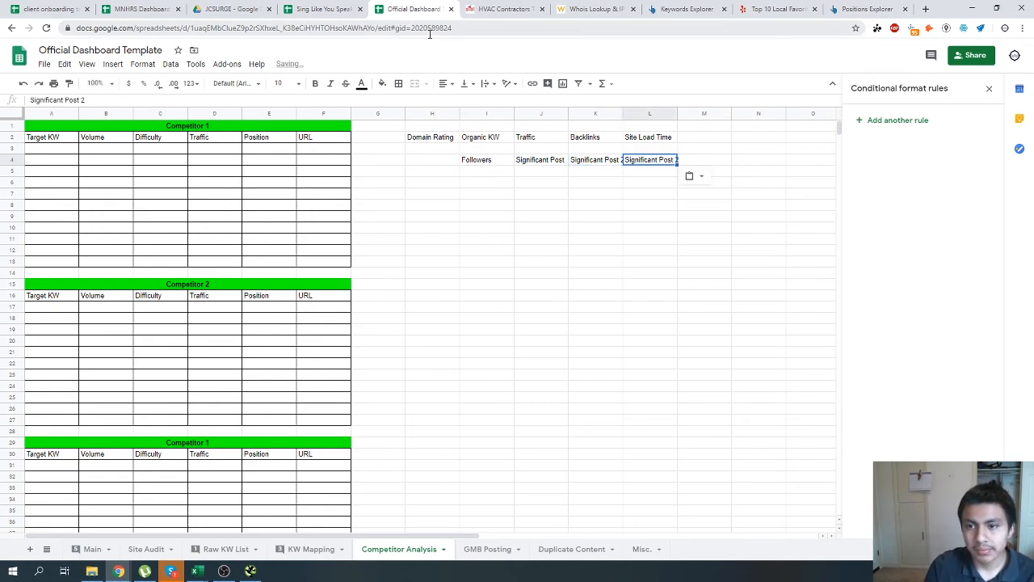
Renumber the headers in J4 and L4 as Significant Post 1 and Significant Post 3, and widen columns J to L to fit.
key(Left)
click(525, 159)
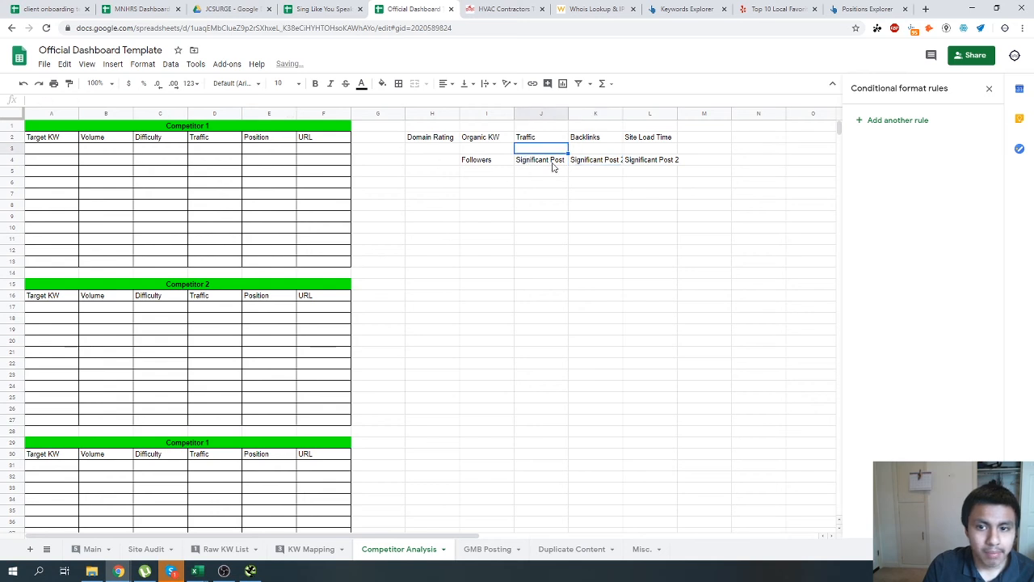
key(Return)
text(1)
double_click(665, 160)
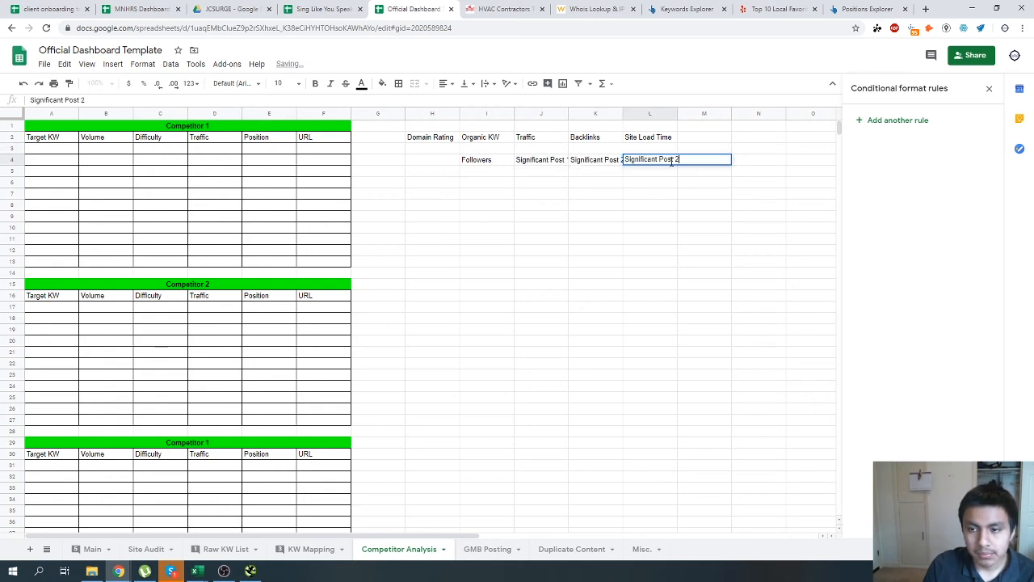
text(3)
key(Return)
drag(569, 113, 688, 117)
click(563, 192)
Enter the header Profile in H4 in front of Followers.
click(436, 170)
click(432, 160)
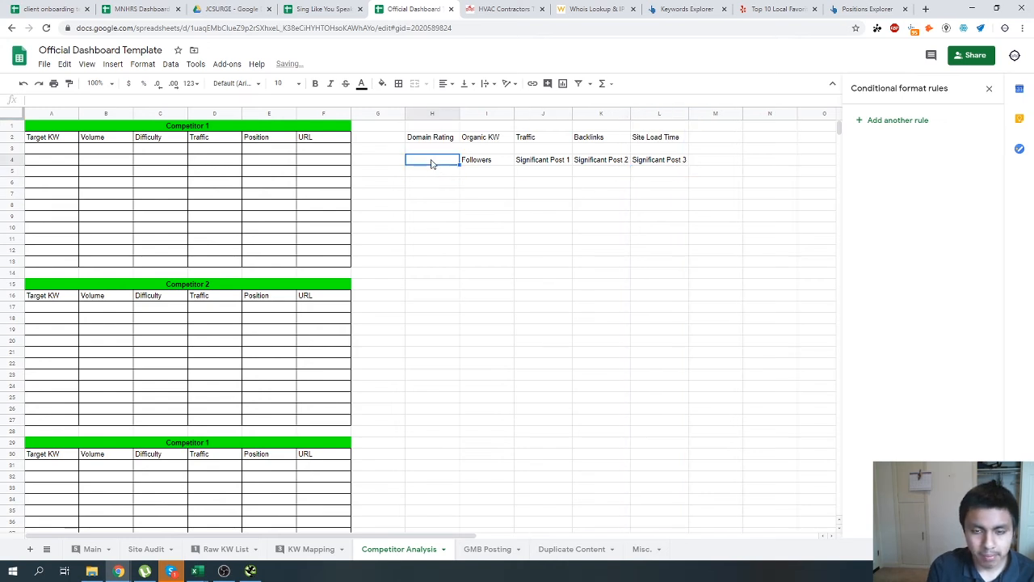
text(Profile)
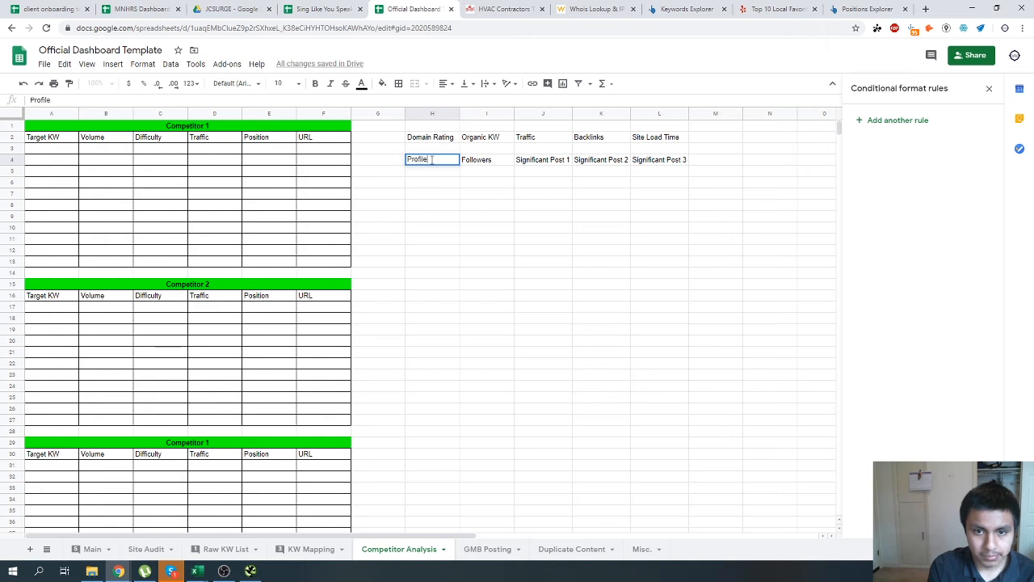
key(Return)
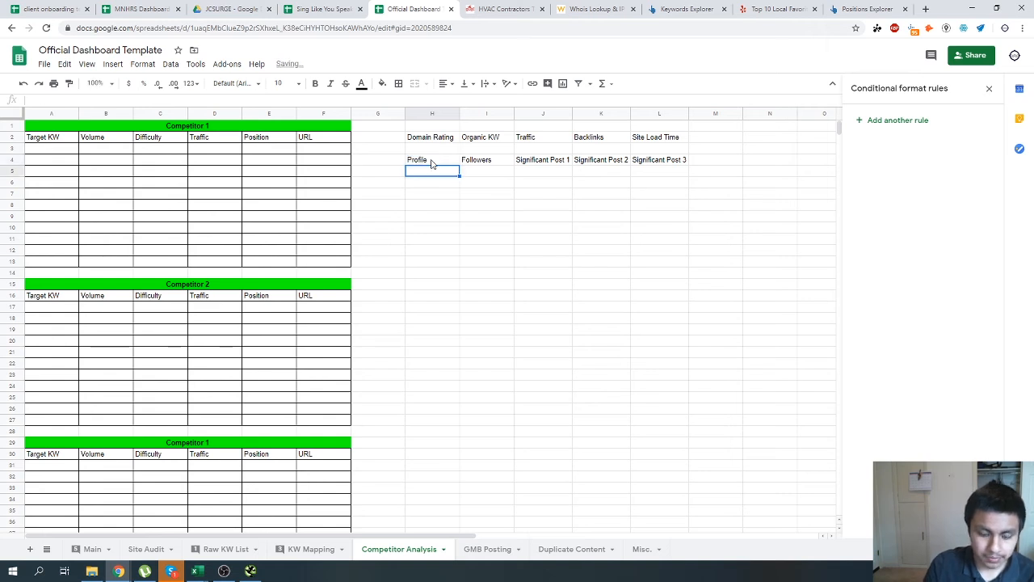
List the social profiles Facebook, Twitter, Instagram, LinkedIn, Pinterest and YouTube in H5:H10 under Profile.
text(Facebook)
key(Return)
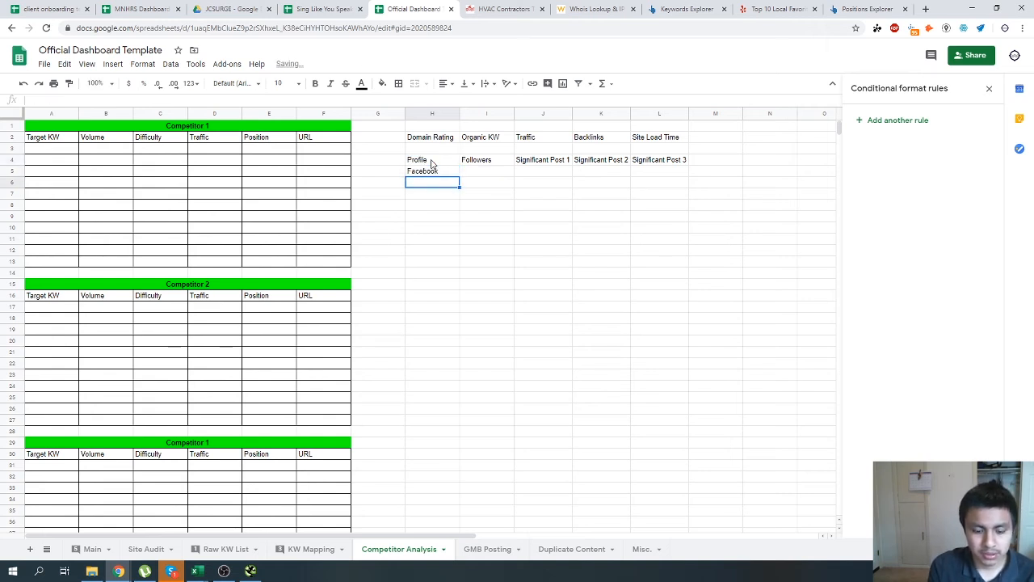
text(Twitter)
key(Return)
text(Instagram)
key(Return)
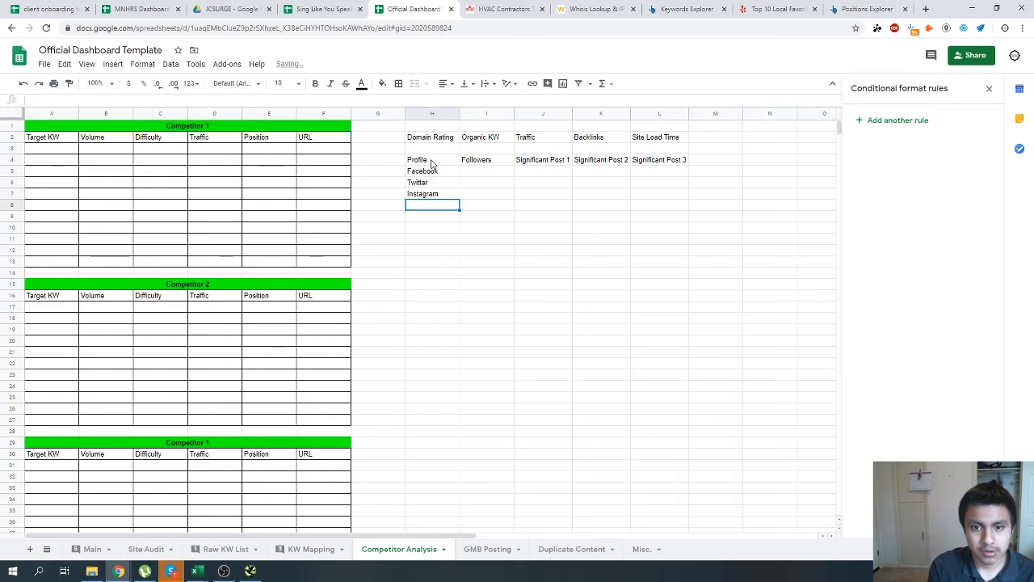
text(LinkedI)
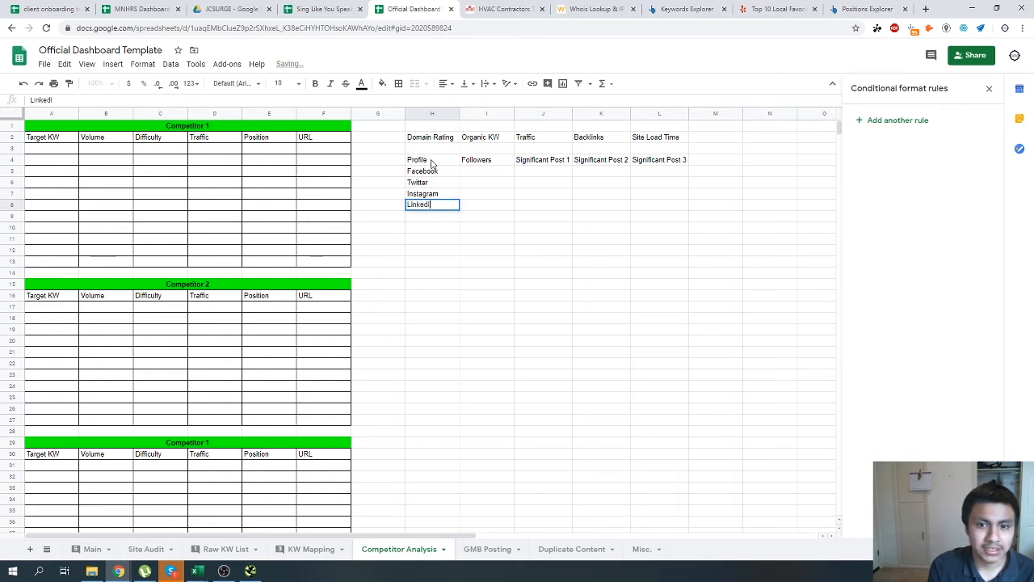
text(n)
key(Return)
text(Pint)
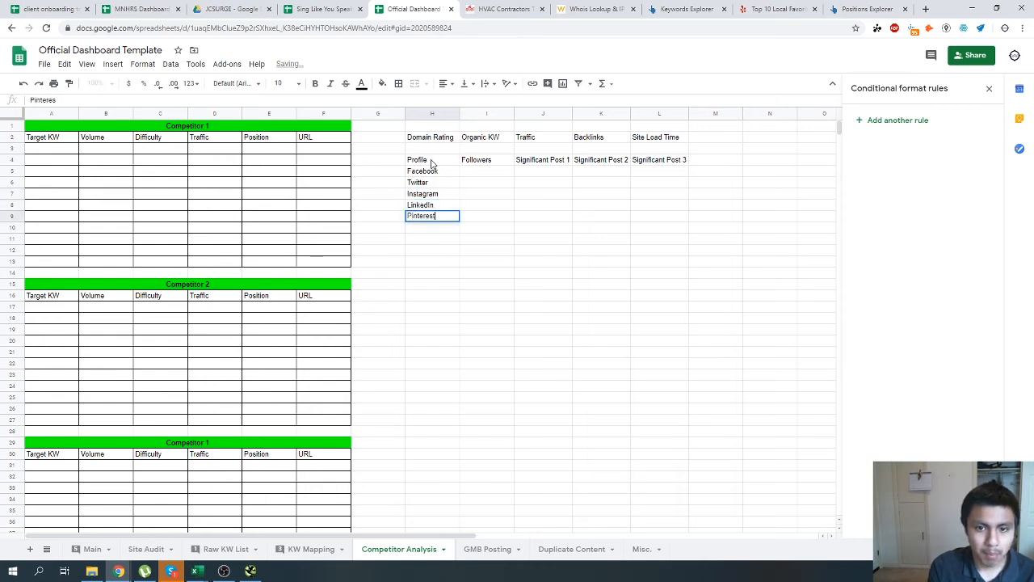
key(Return)
text(YouTube)
key(Return)
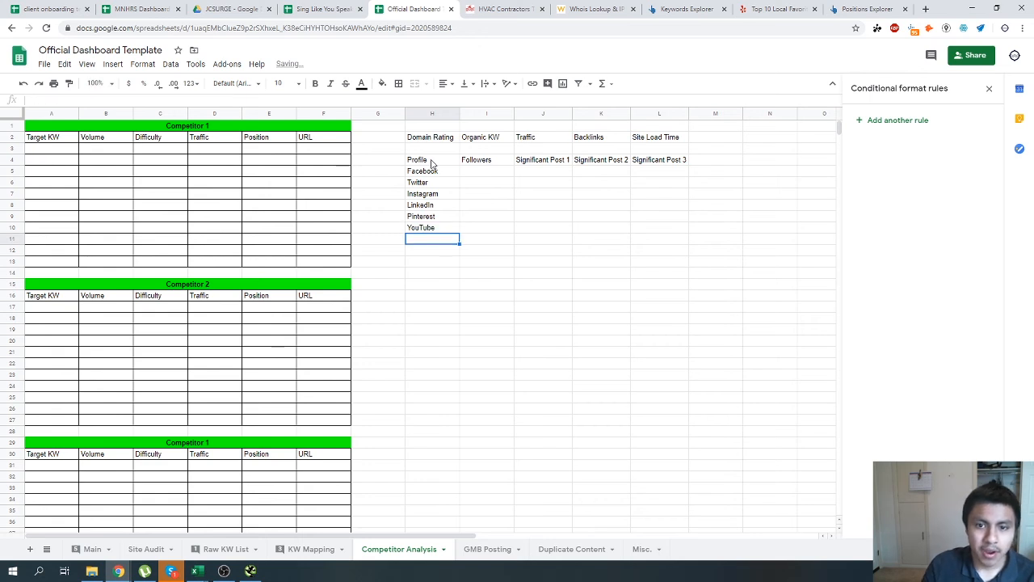
Set the font size of the entire Competitor Analysis sheet to 12.
drag(432, 164, 561, 219)
key(ctrl+a)
key(ctrl+a)
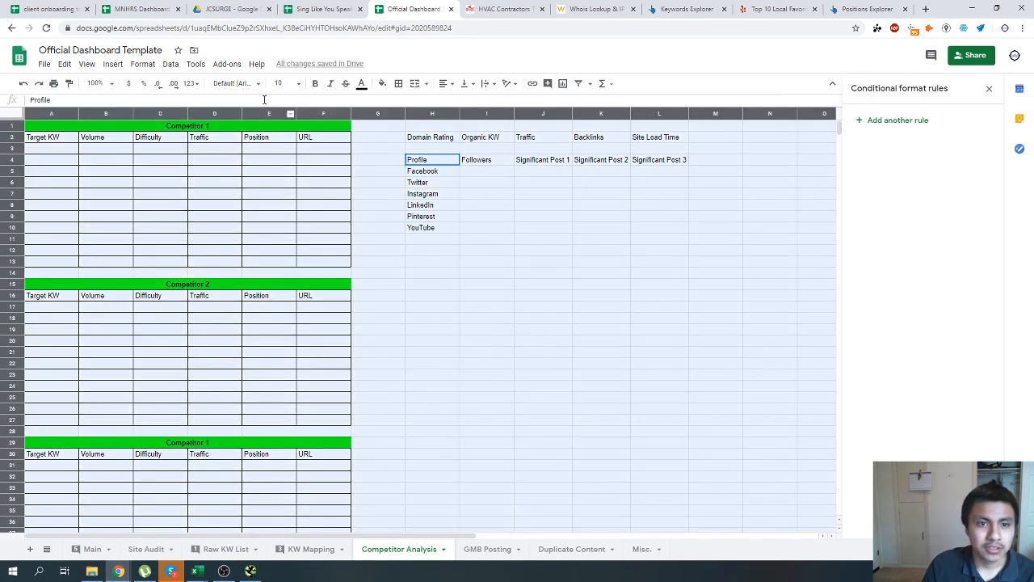
click(282, 83)
click(282, 205)
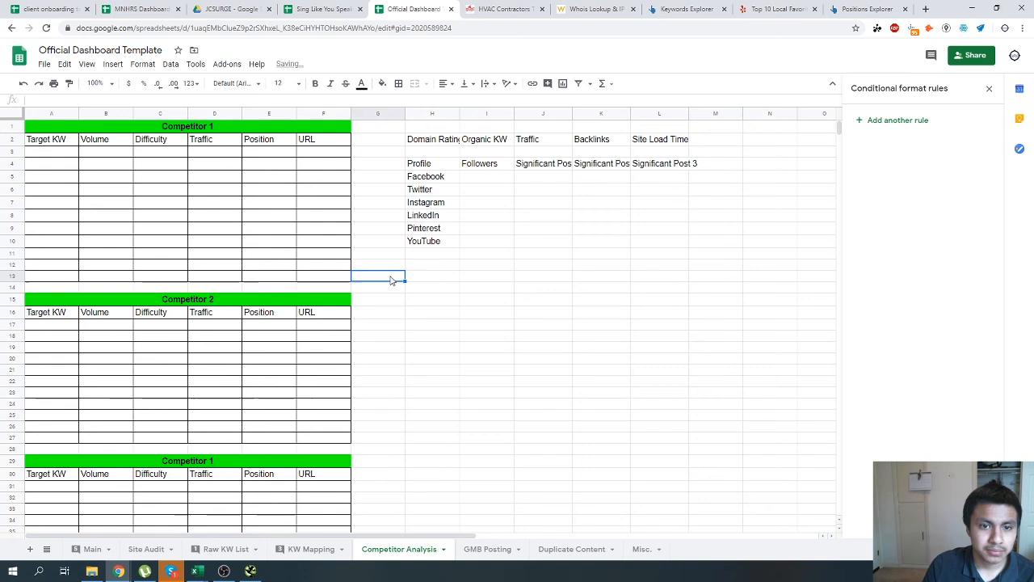
Fit the widths of columns H, J, K and L to their header text.
click(481, 165)
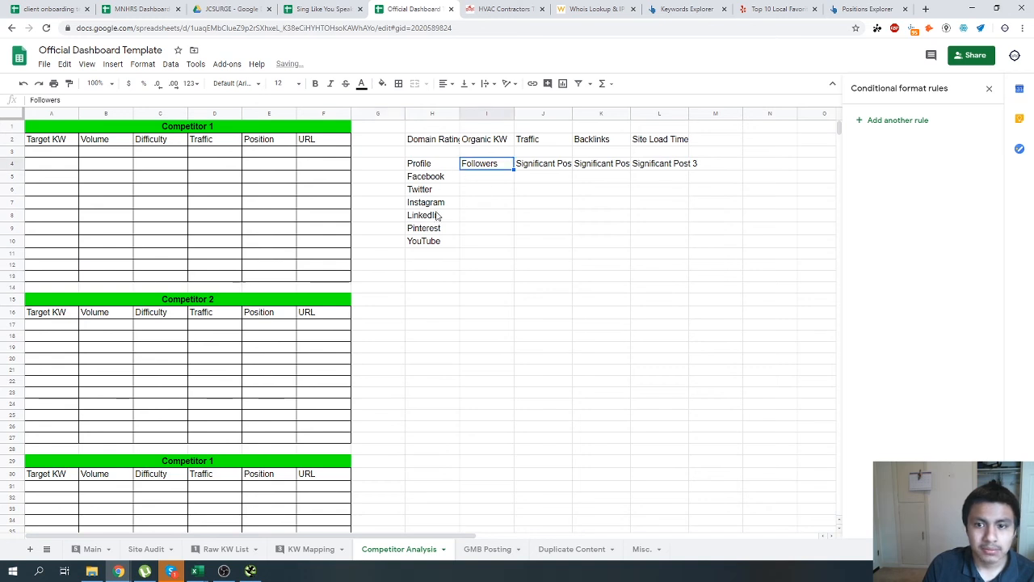
double_click(629, 113)
double_click(572, 113)
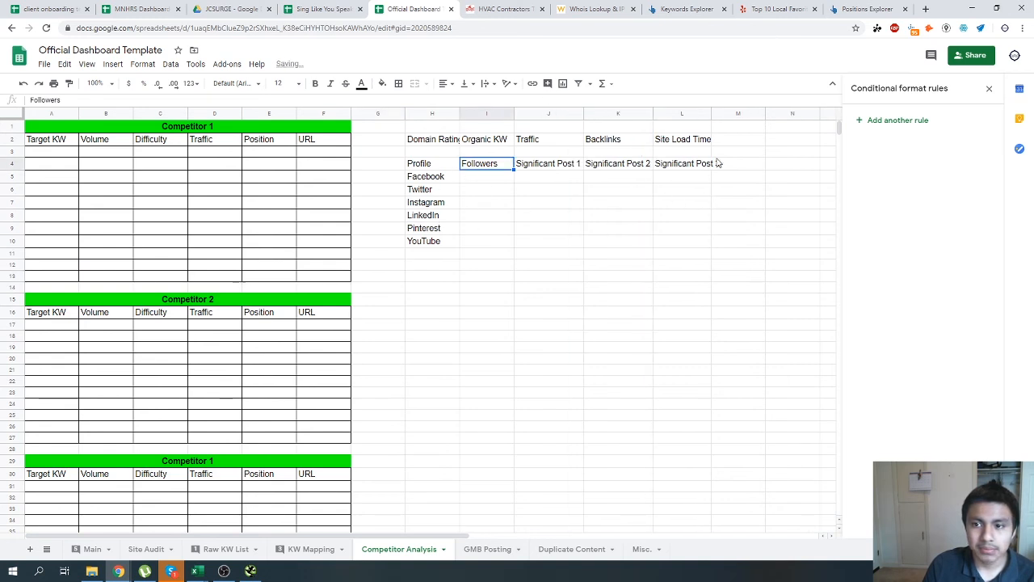
click(705, 113)
double_click(711, 113)
click(688, 168)
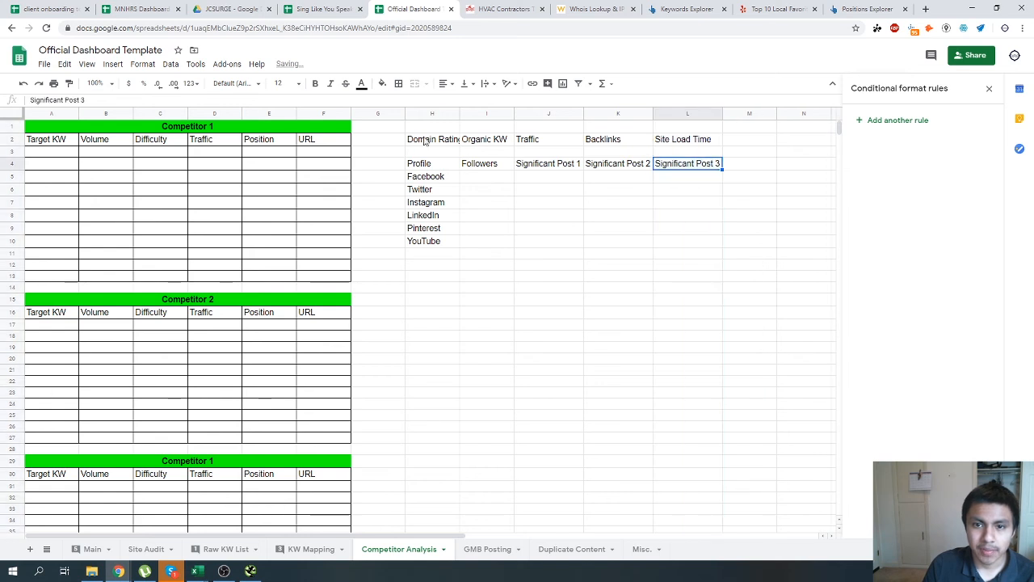
double_click(459, 113)
click(442, 143)
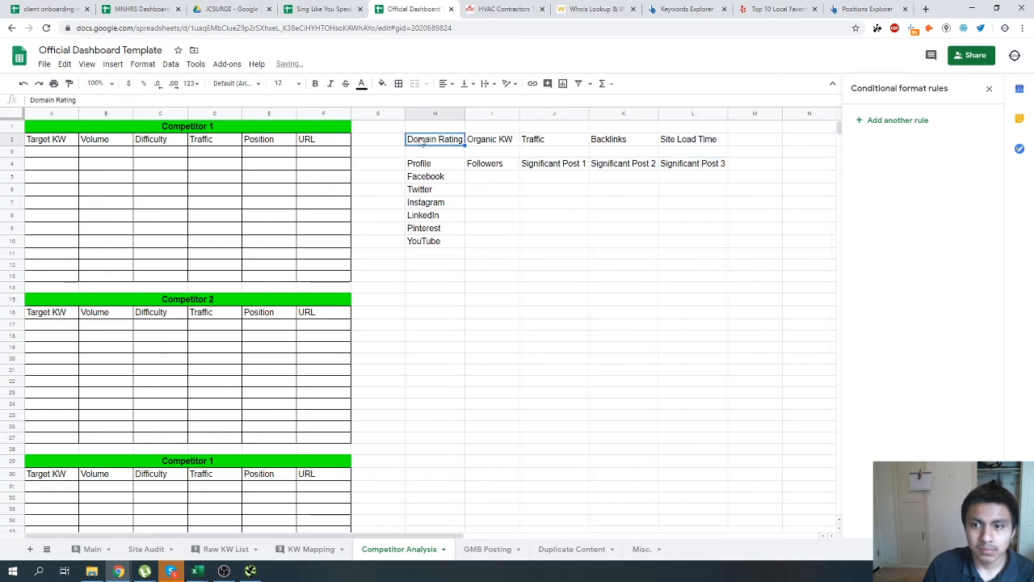
click(695, 139)
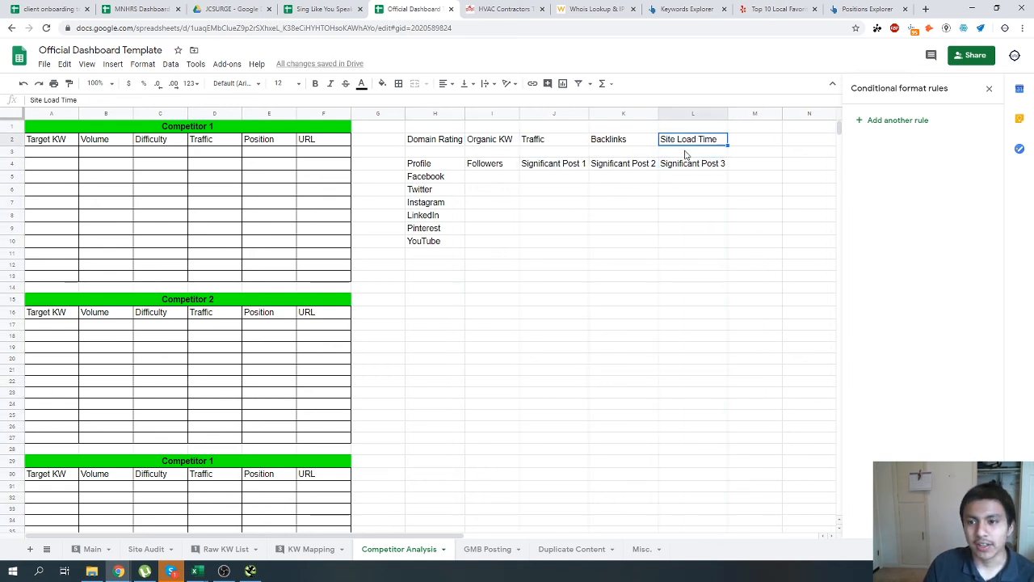
Start a new conditional format rule for L3 and append (s) to the Site Load Time header in L2.
click(685, 153)
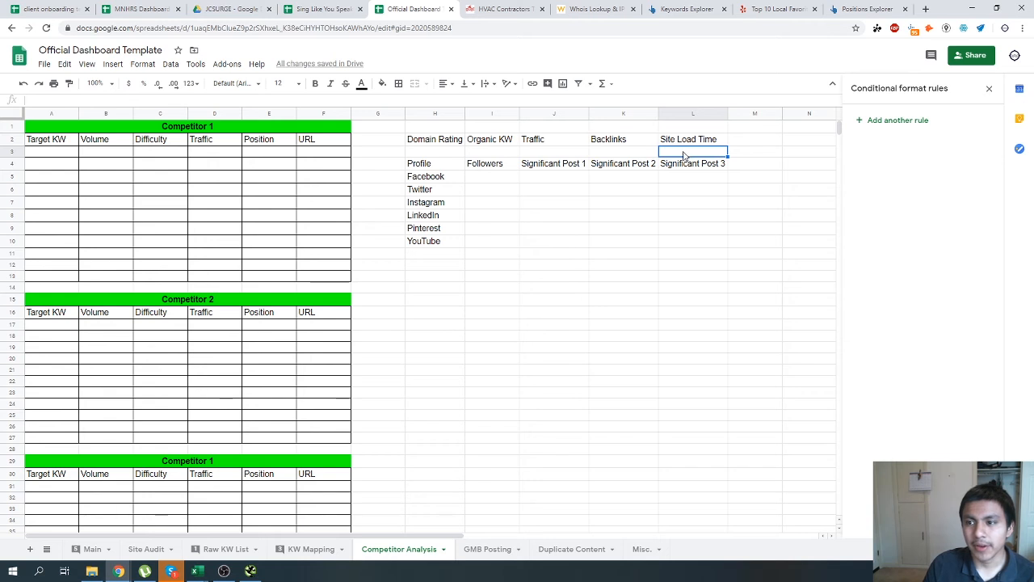
click(889, 122)
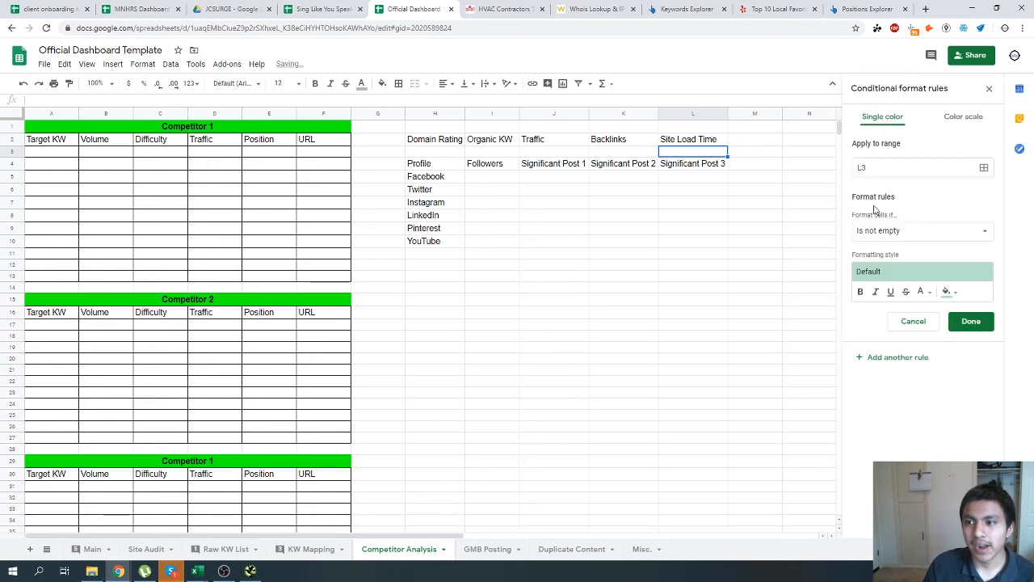
click(894, 167)
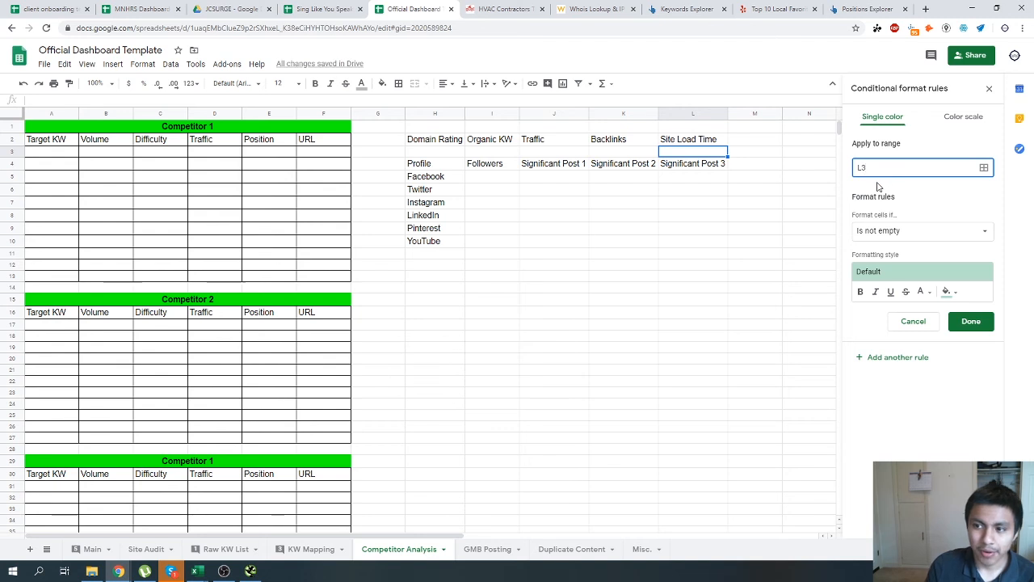
click(905, 232)
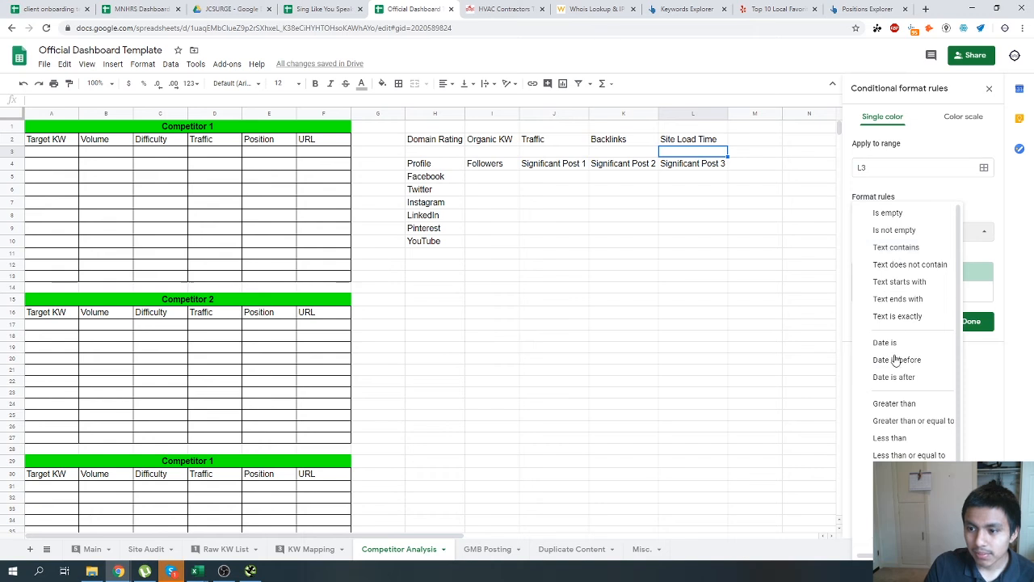
double_click(711, 141)
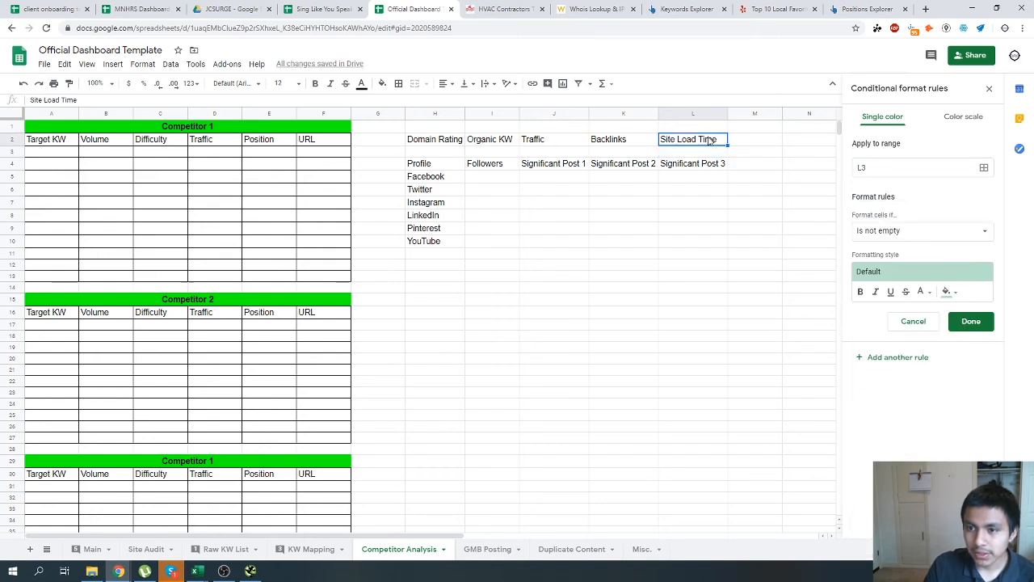
text((s))
key(Return)
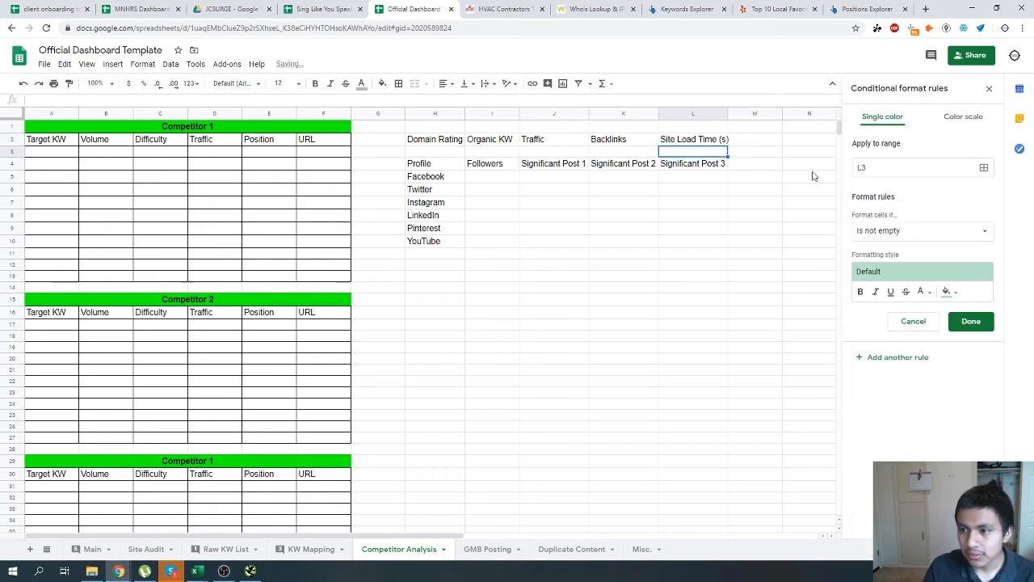
Make the L3 rule format values greater than 6 with the default red fill style, and save it.
click(888, 231)
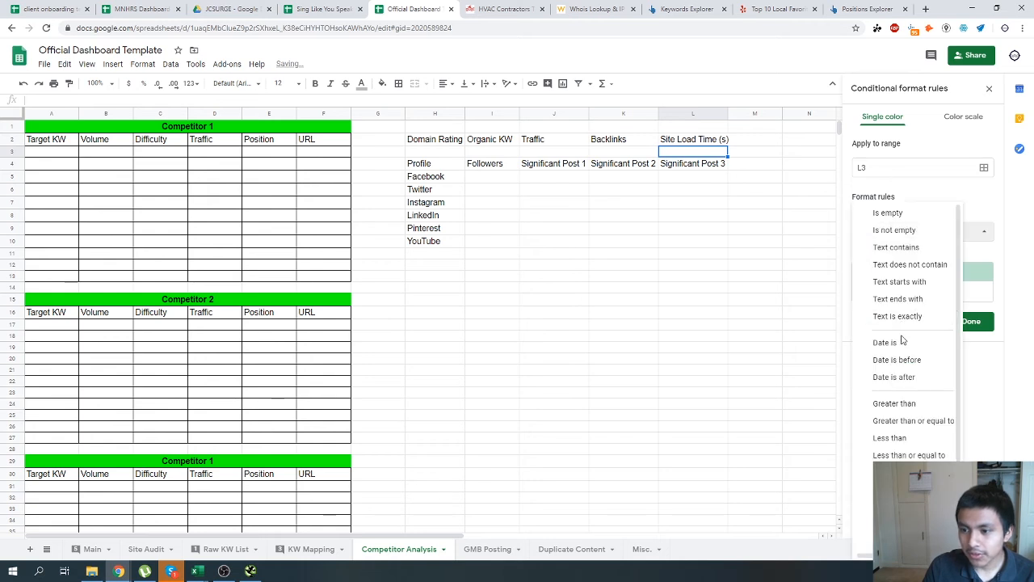
click(895, 404)
click(895, 255)
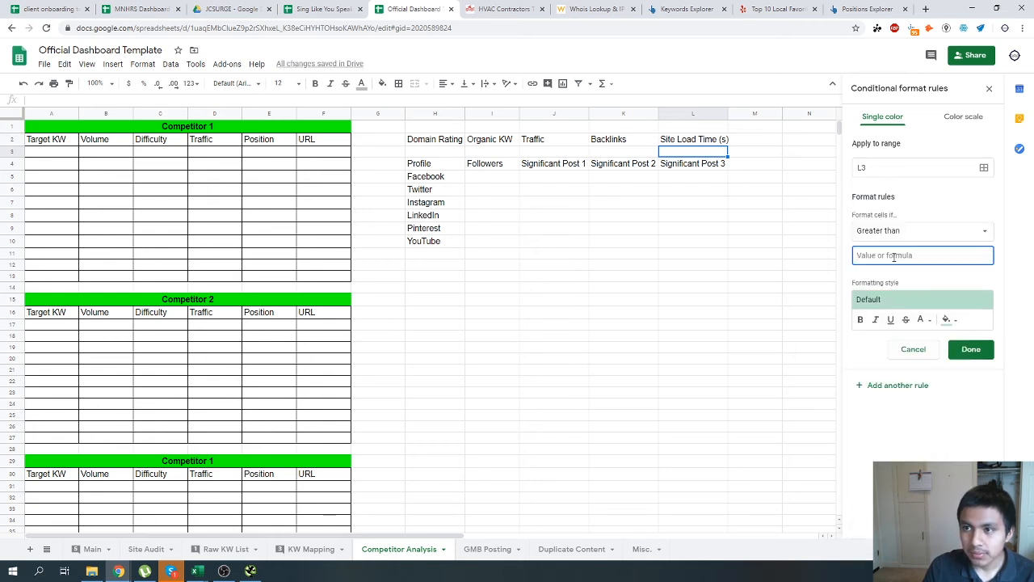
text(6)
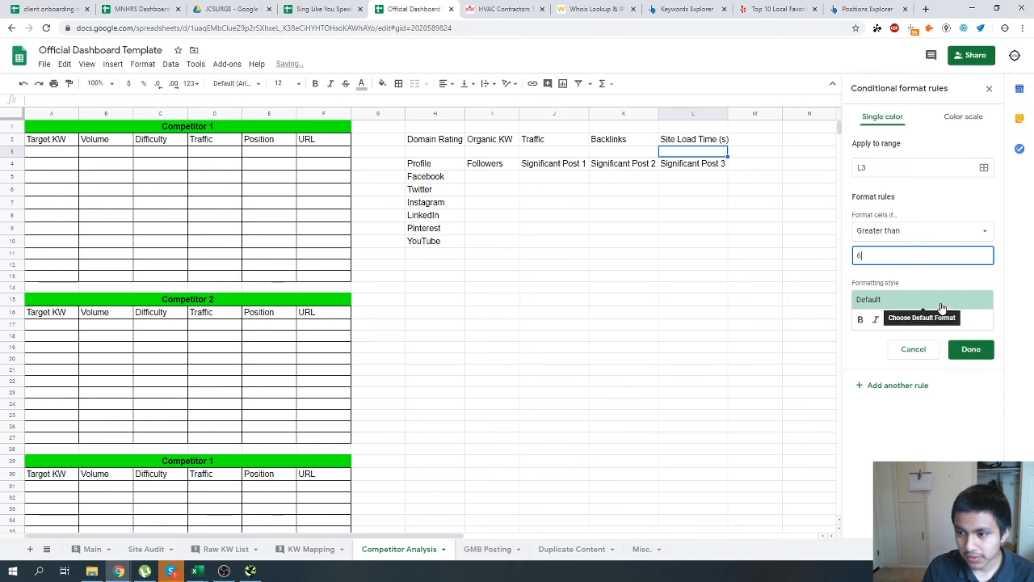
click(937, 300)
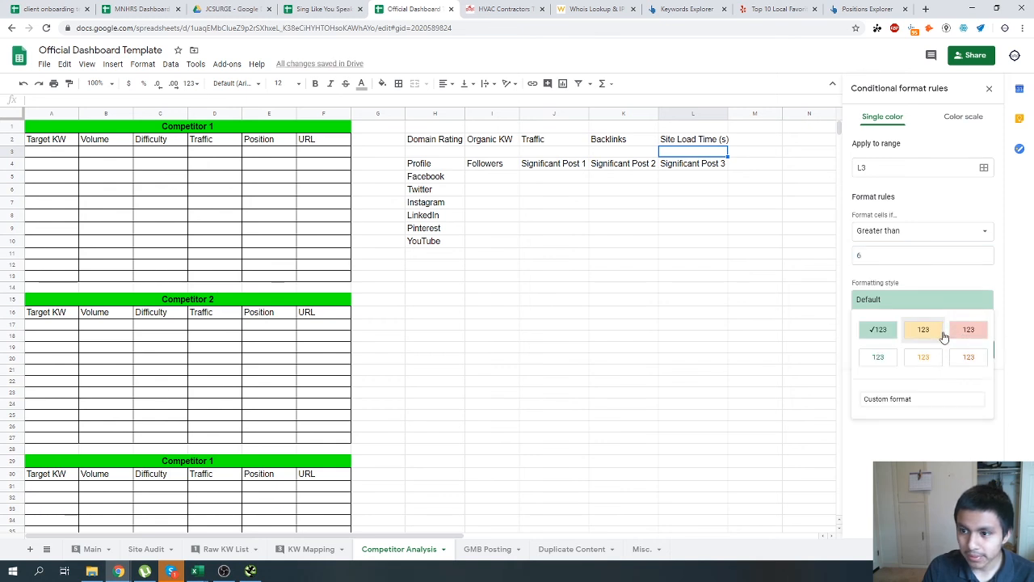
click(962, 330)
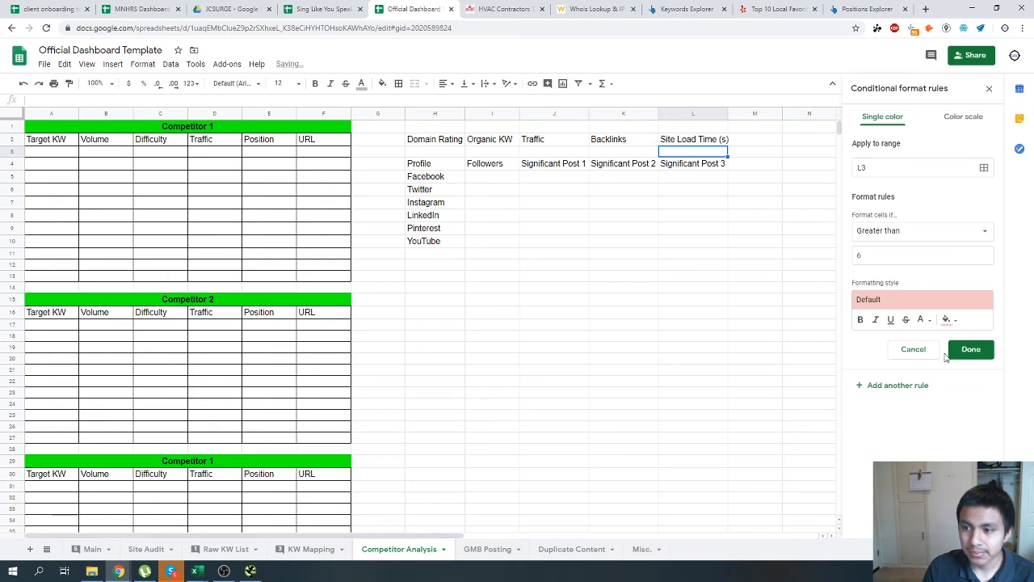
click(896, 386)
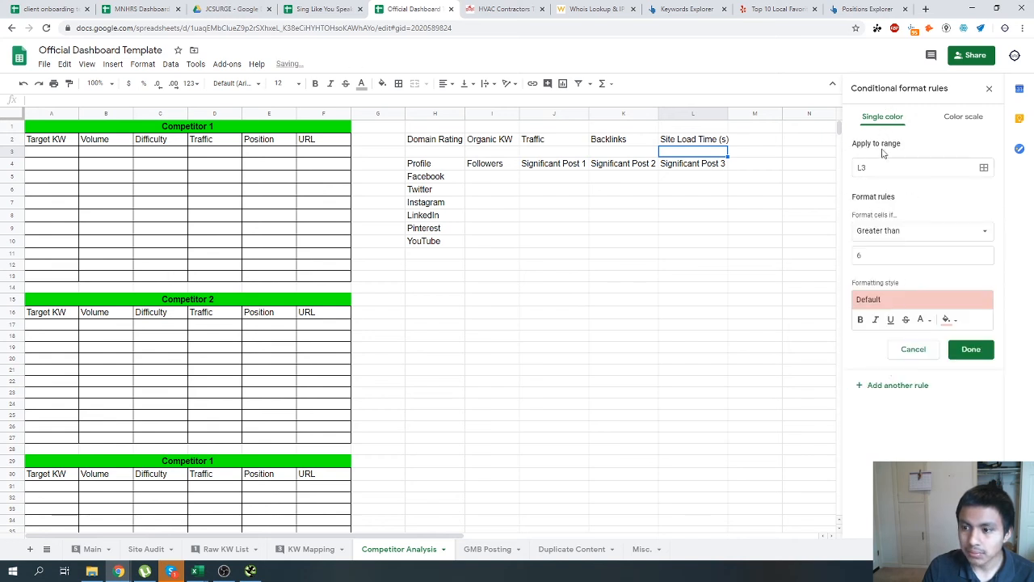
click(949, 349)
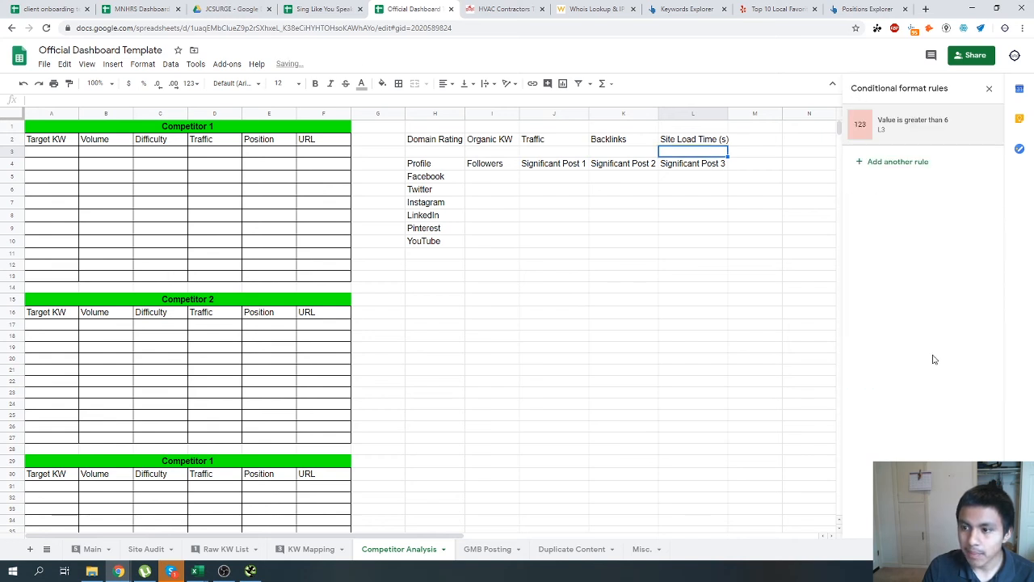
Add a second conditional format rule to L3 that gives values less than 3 the default green fill.
click(883, 162)
click(889, 230)
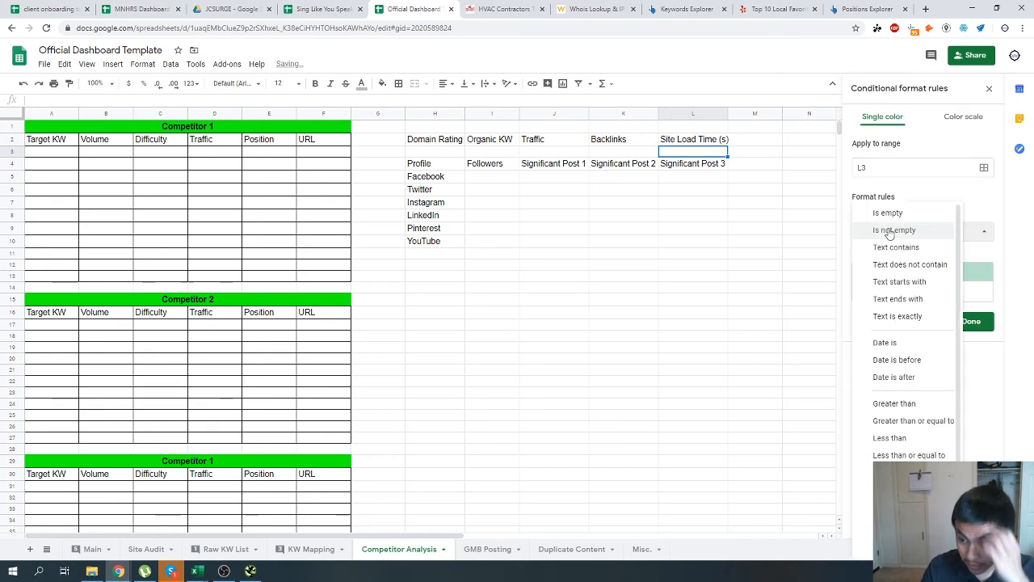
click(874, 438)
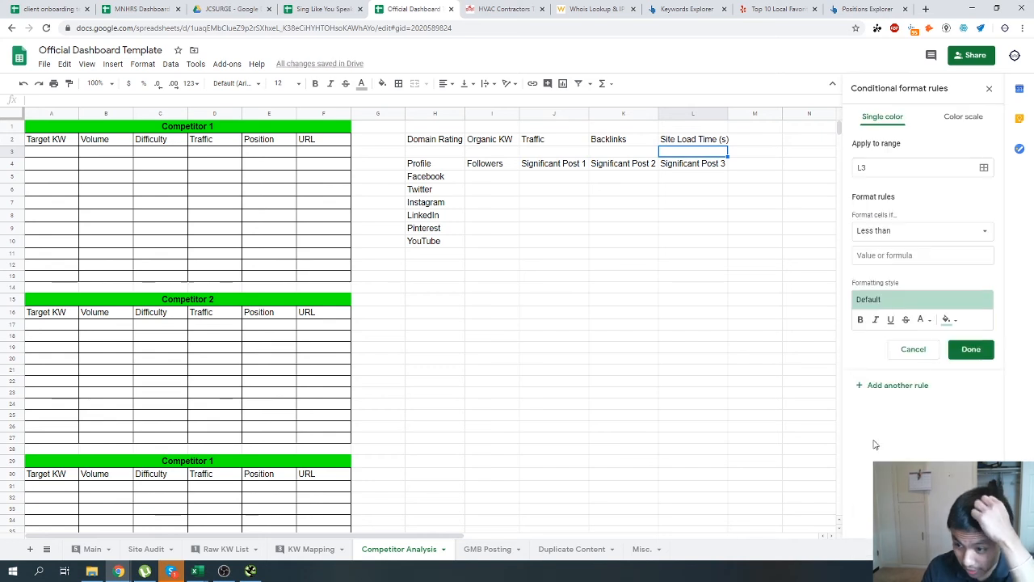
click(892, 255)
text(3)
click(950, 457)
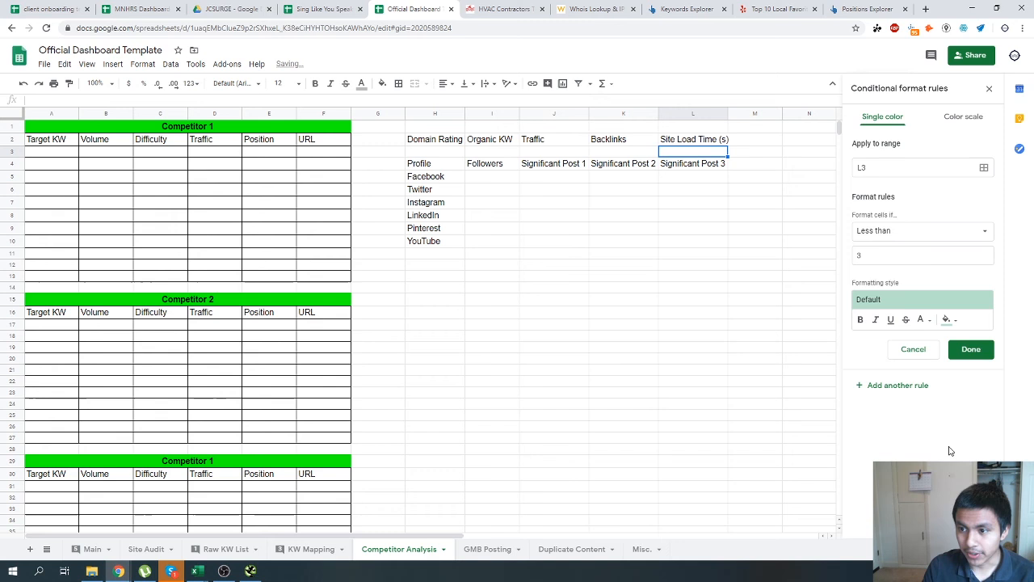
click(955, 349)
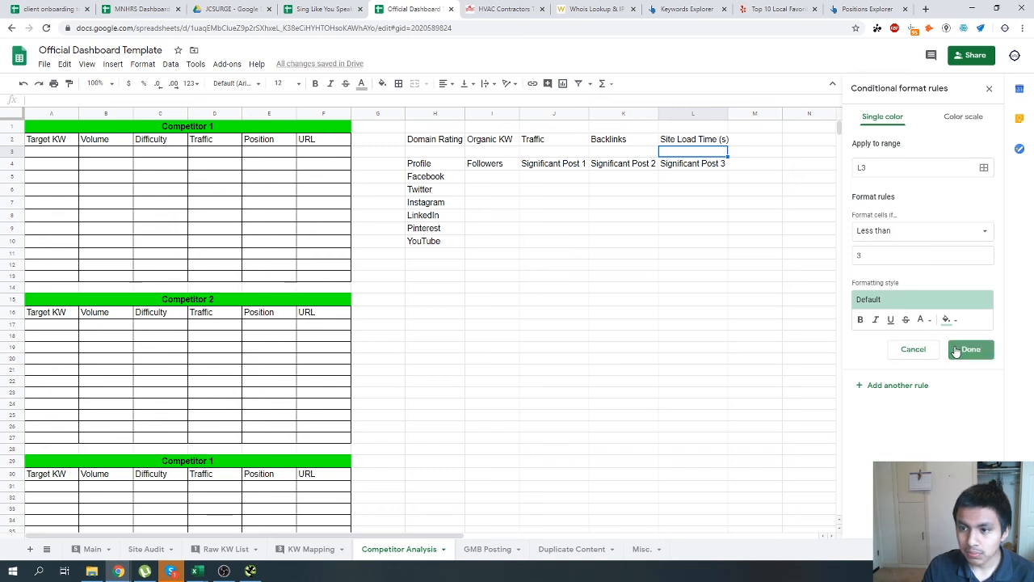
Add a third conditional format rule to L3 that gives values between 3 and 6 the default yellow fill.
click(897, 204)
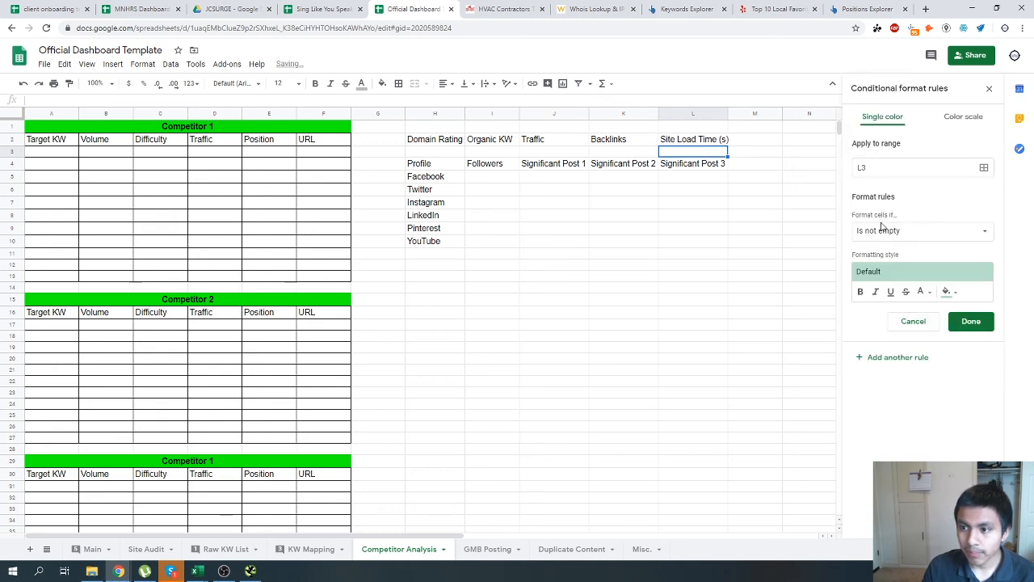
click(882, 235)
click(893, 473)
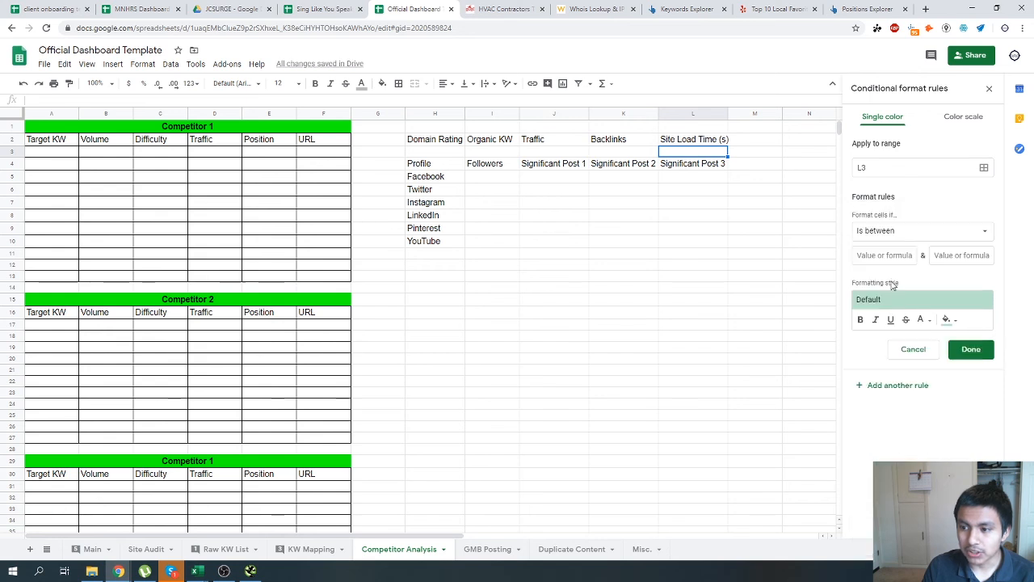
click(885, 255)
text(3)
click(950, 253)
text(6)
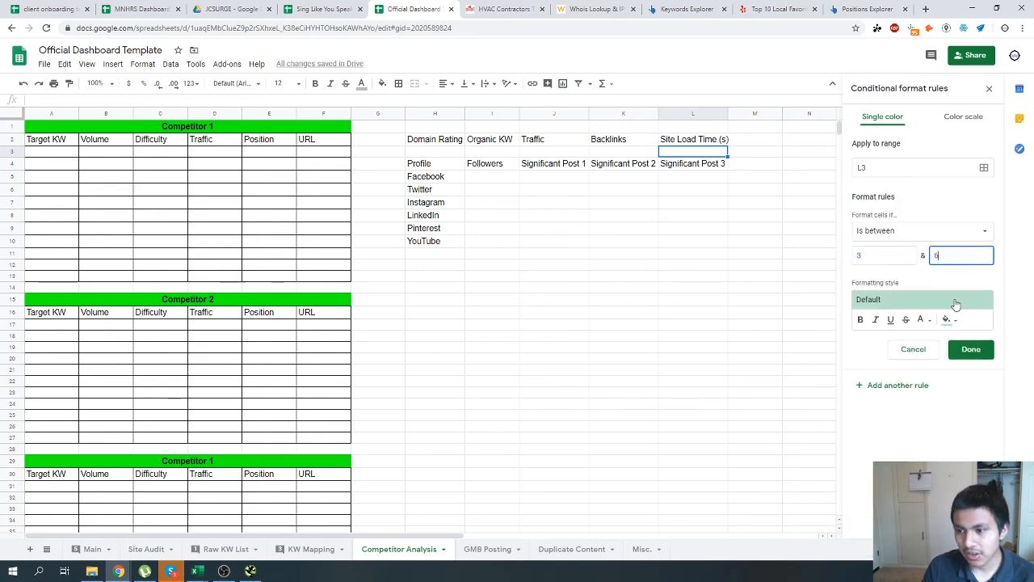
click(925, 299)
click(926, 329)
click(971, 349)
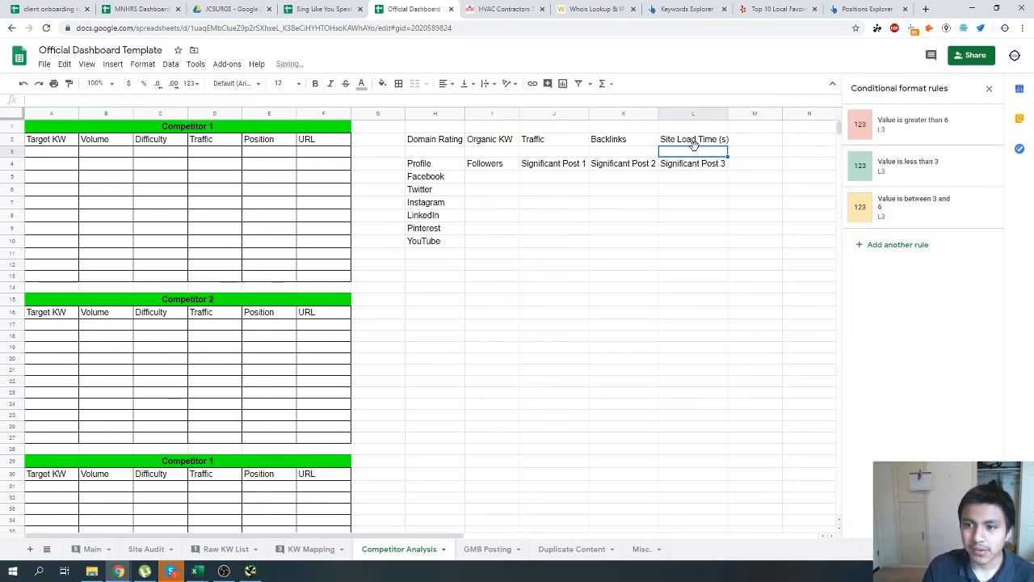
Test the conditional formatting in L3 with the value 3.2, and undo the entry.
text(3.2)
key(Return)
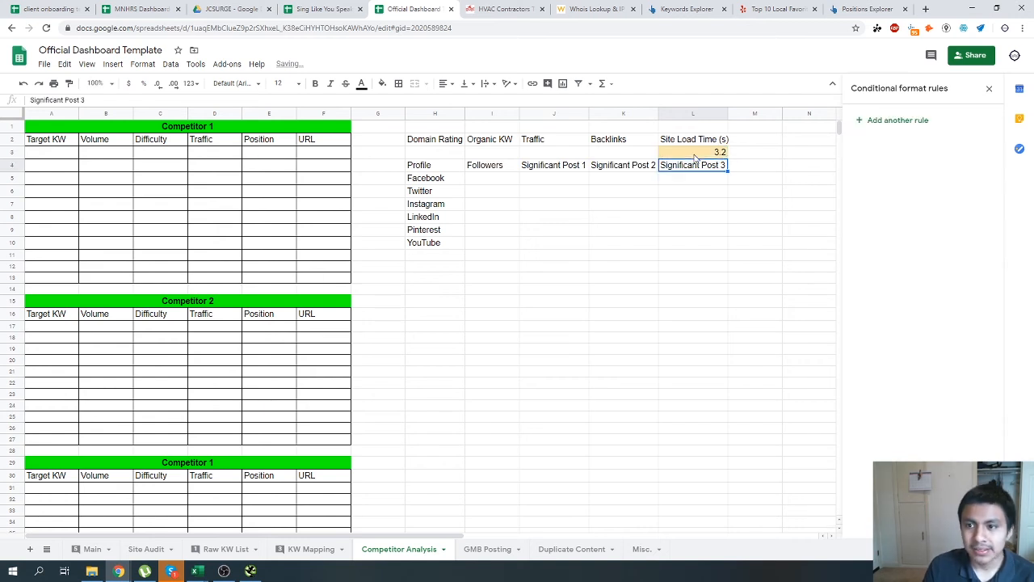
key(ctrl+z)
click(606, 153)
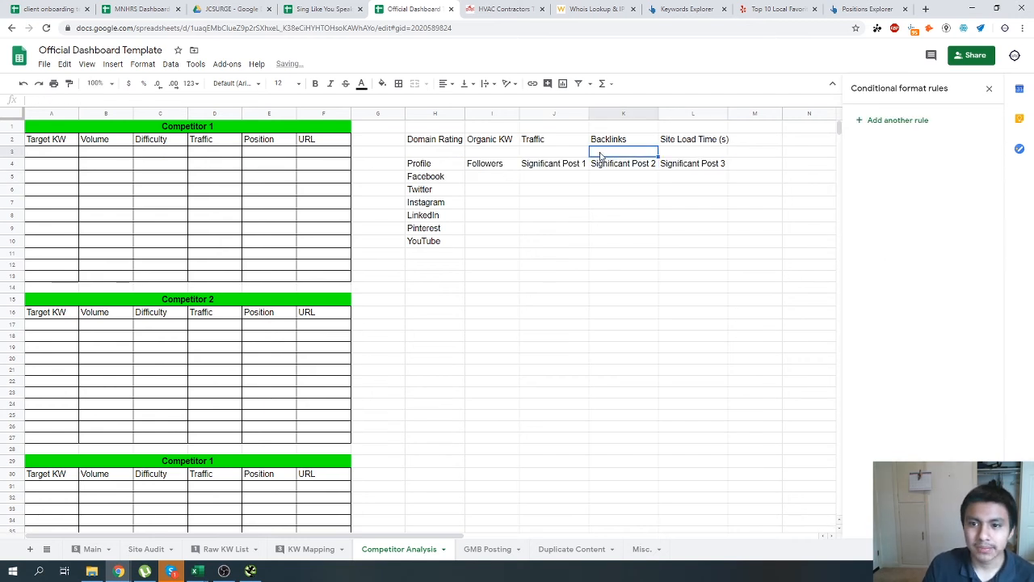
click(525, 163)
click(436, 152)
click(501, 189)
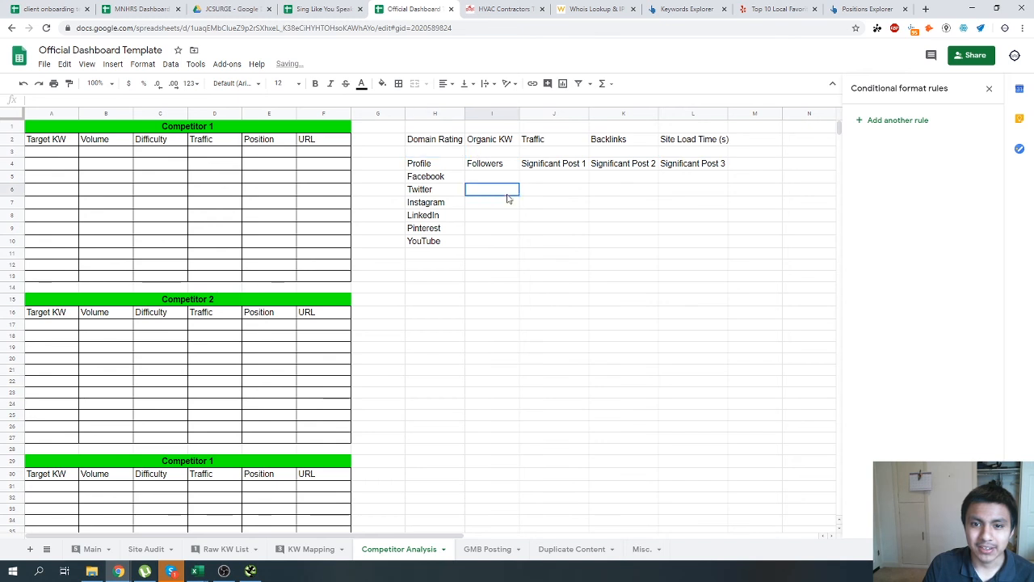
click(425, 175)
click(425, 164)
Copy the domain metrics and social profile block H2:L10 to H16, beside the Competitor 2 table.
drag(426, 141, 688, 248)
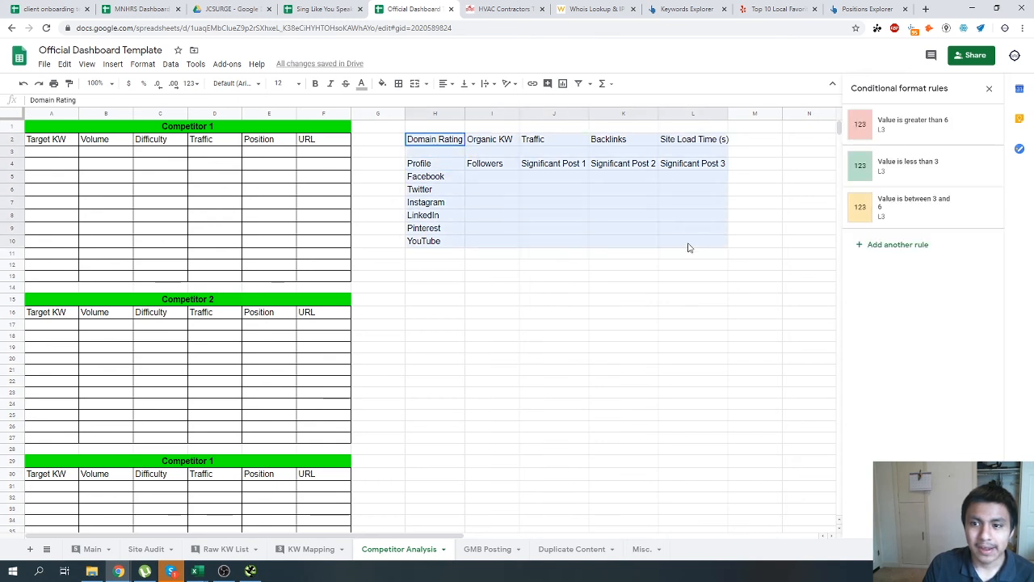
key(ctrl+c)
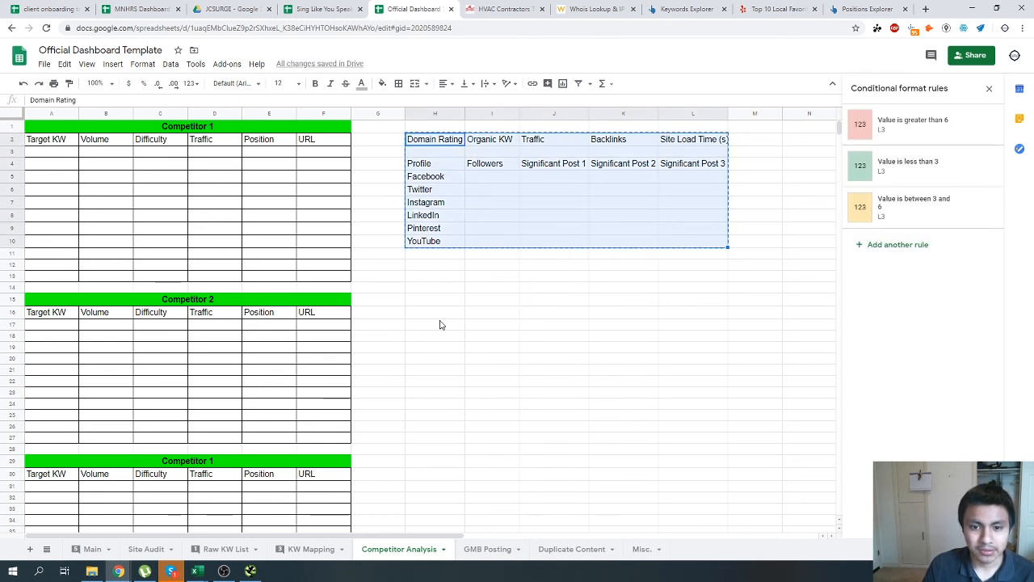
click(444, 315)
key(ctrl+v)
scroll(404, 478, down, 2)
key(ctrl+z)
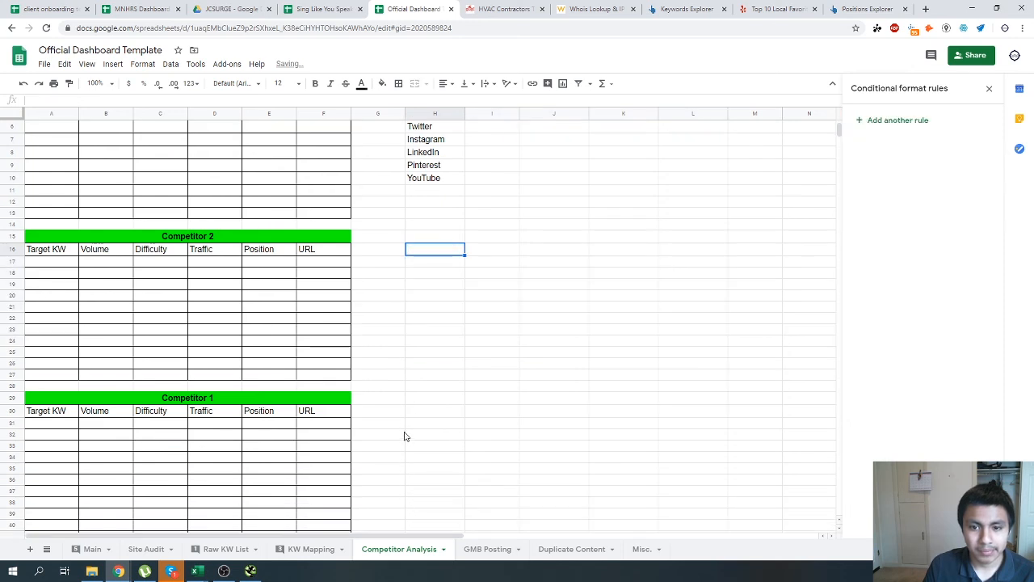
scroll(425, 342, up, 2)
key(ctrl+v)
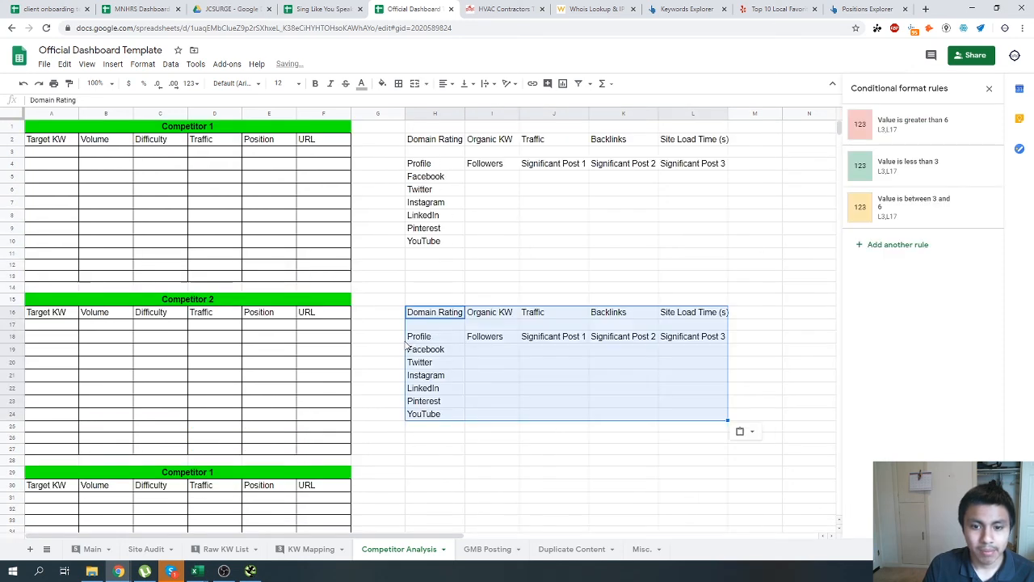
key(ctrl+z)
key(ctrl+v)
key(ctrl+z)
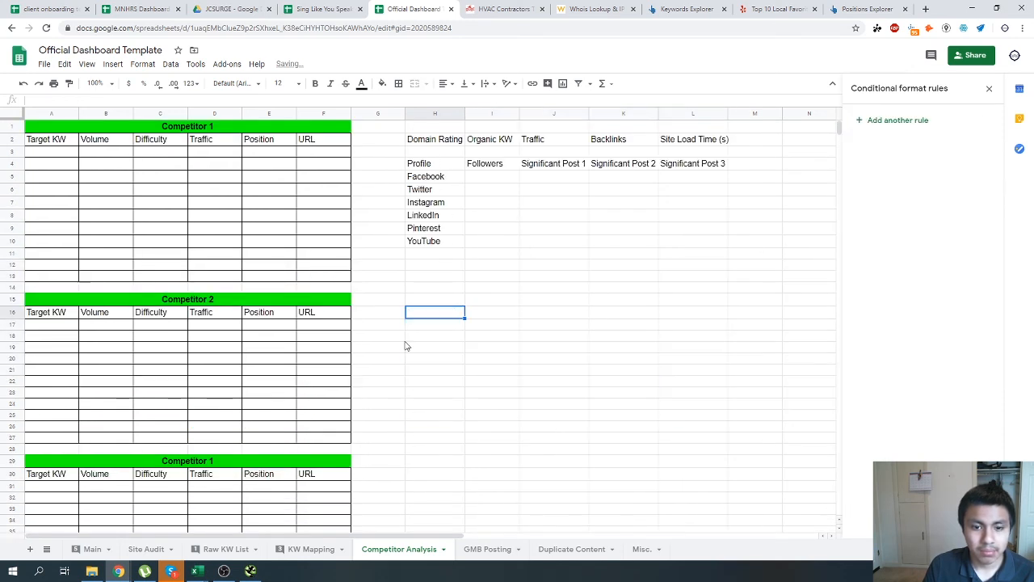
key(ctrl+v)
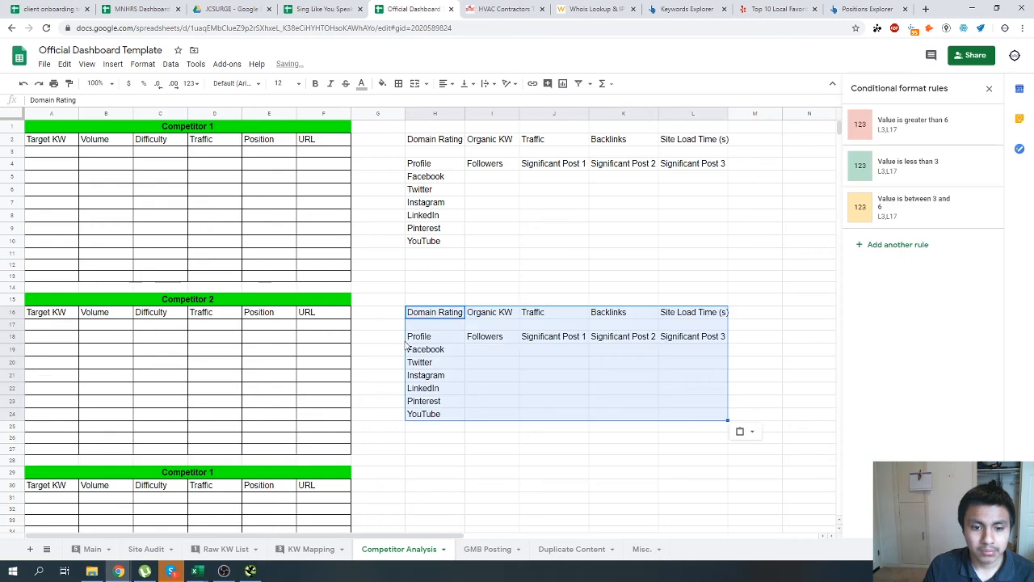
Paste the same metrics and social profile block at H30, beside the third competitor table.
click(419, 487)
key(ctrl+v)
scroll(436, 469, down, 3)
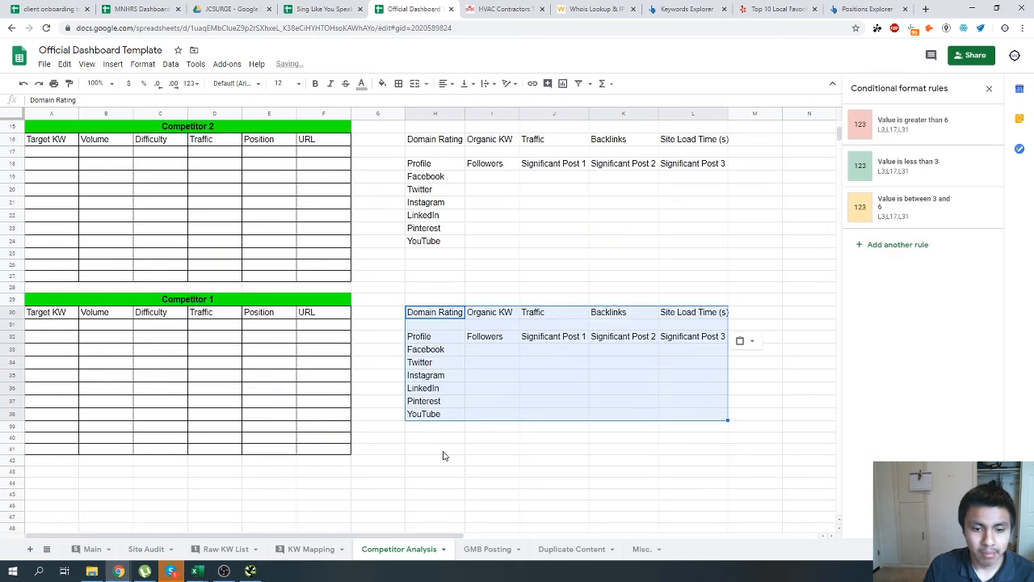
click(444, 443)
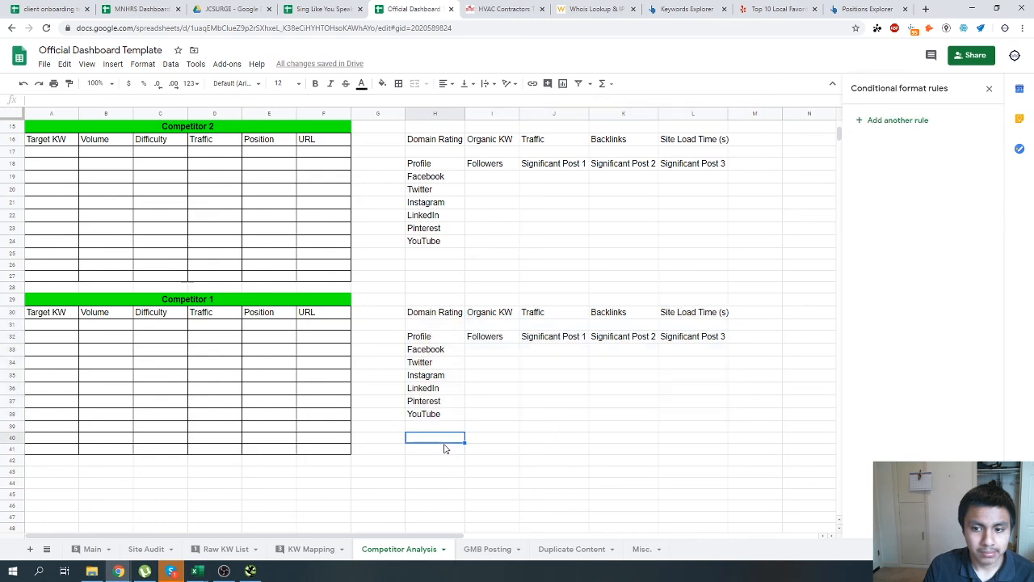
scroll(444, 448, up, 3)
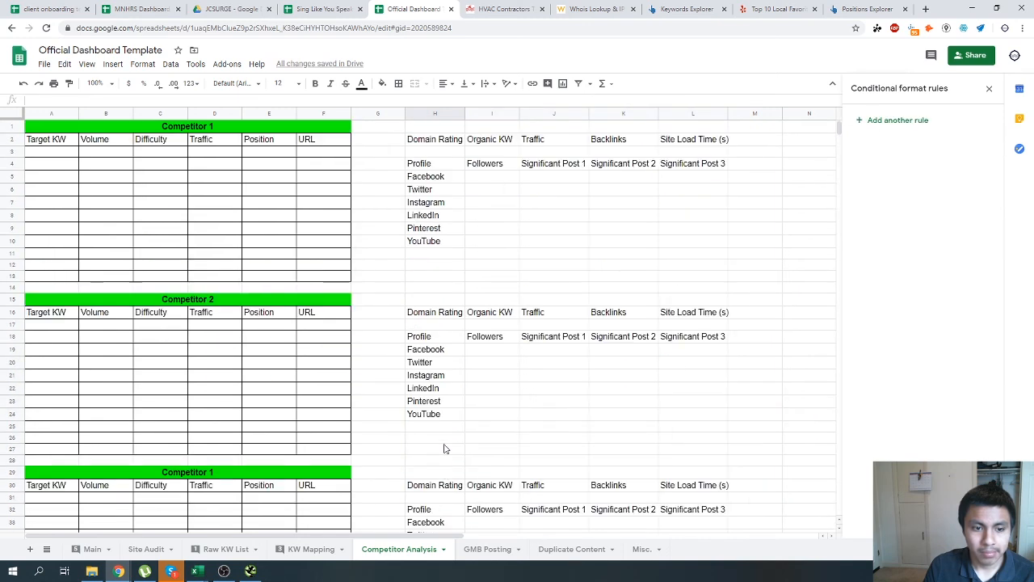
On the GMB Posting sheet, enter the row 1 headers Target KW, Page, NAPK, Caption and Completion.
click(487, 549)
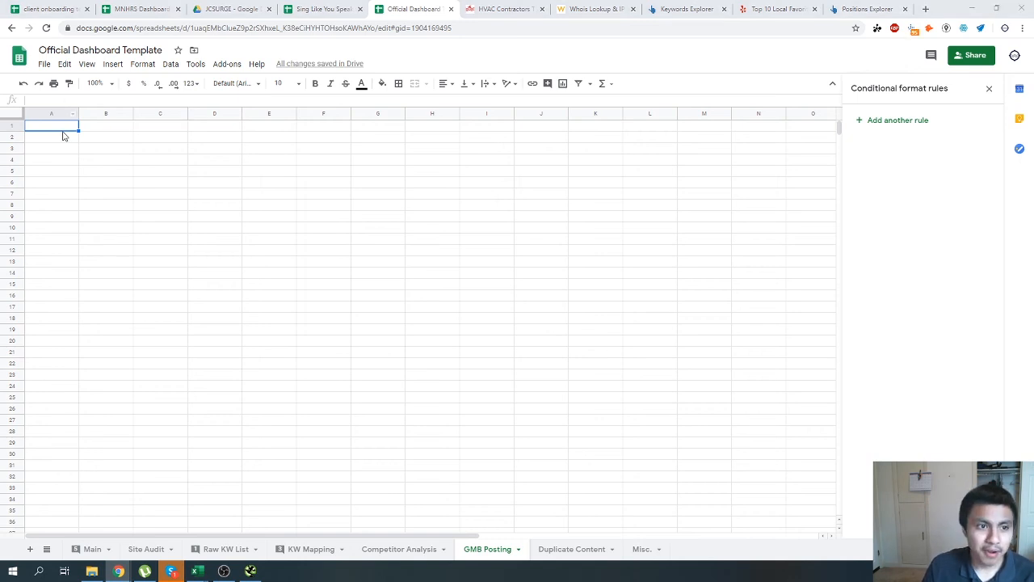
text(Target KW)
key(Tab)
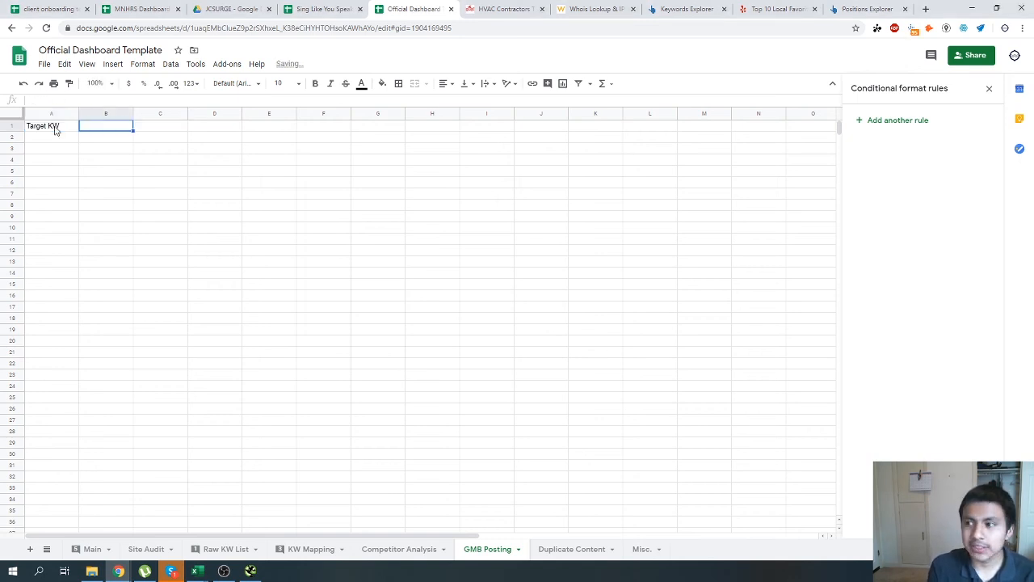
text(Page)
key(Tab)
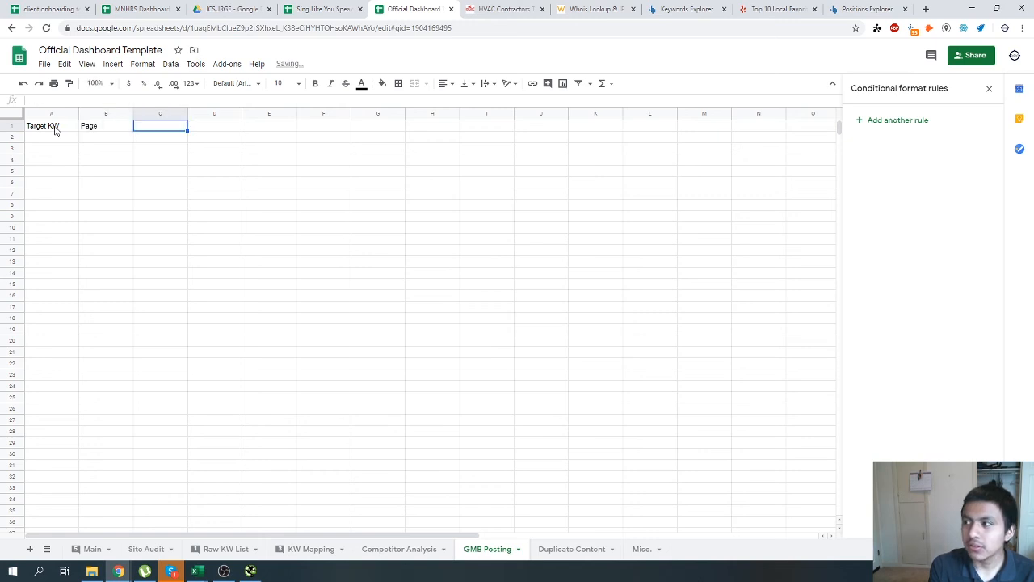
text(NPA)
text(K)
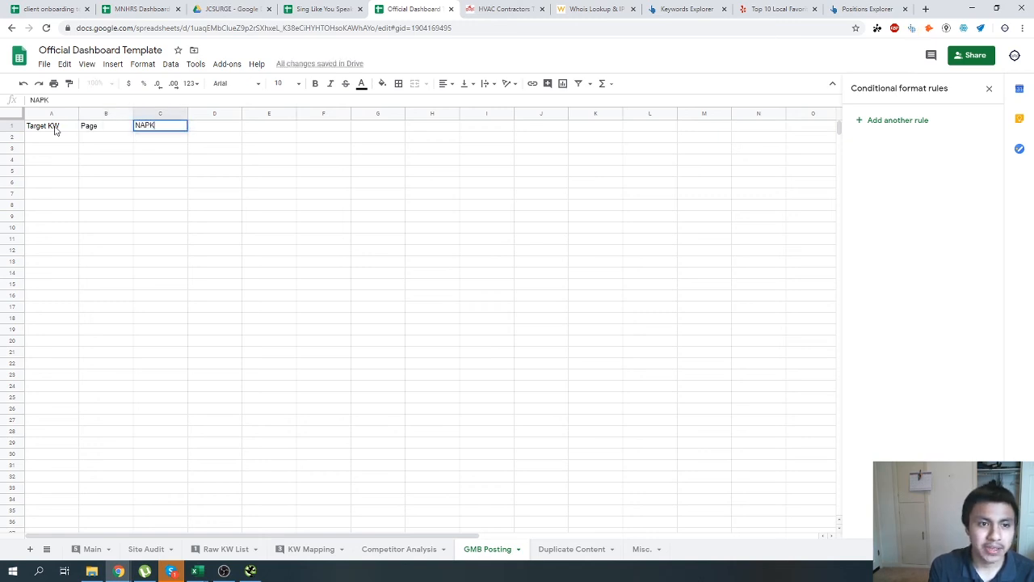
key(Tab)
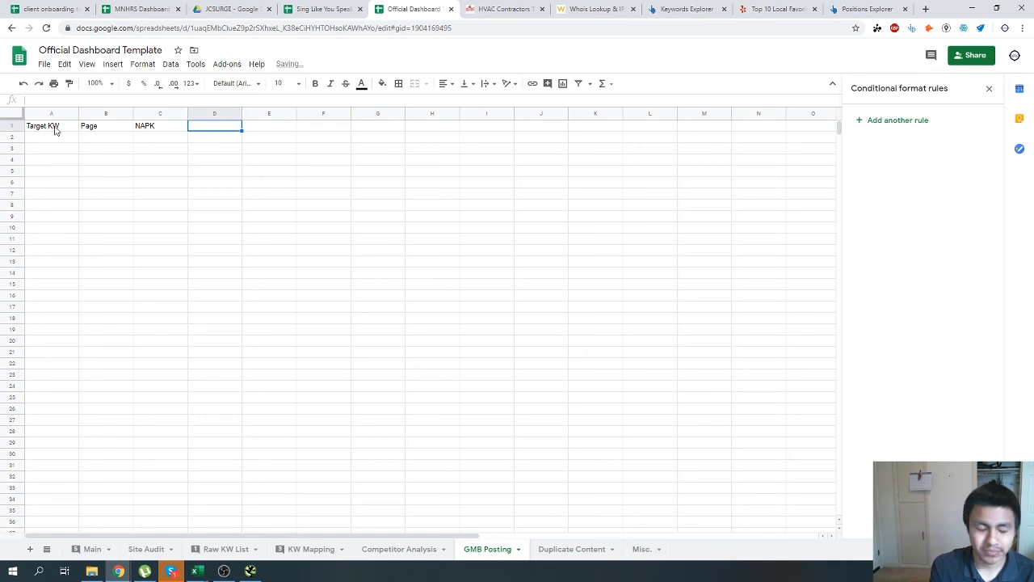
text(Caption)
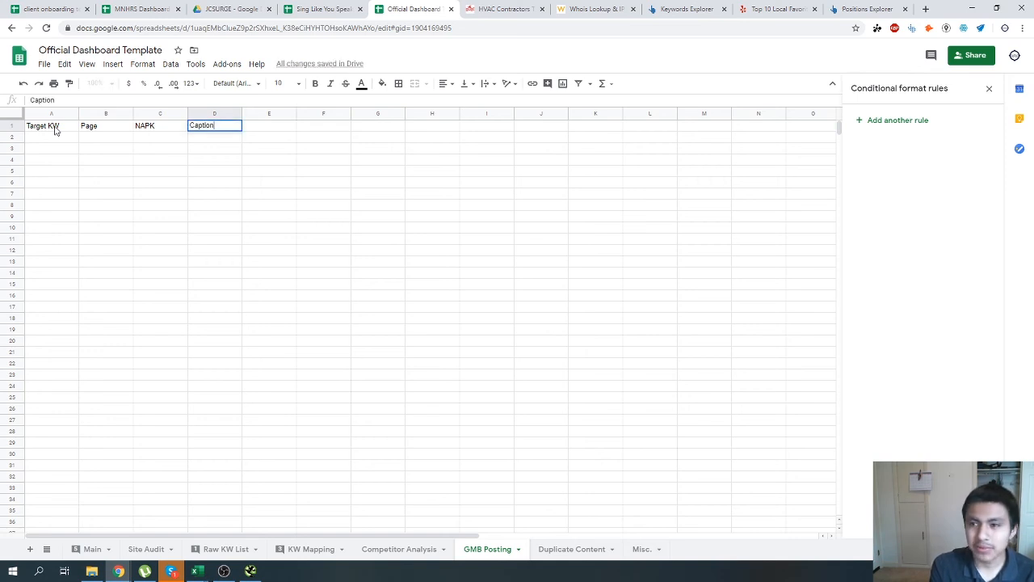
key(Tab)
text(Completion)
key(Return)
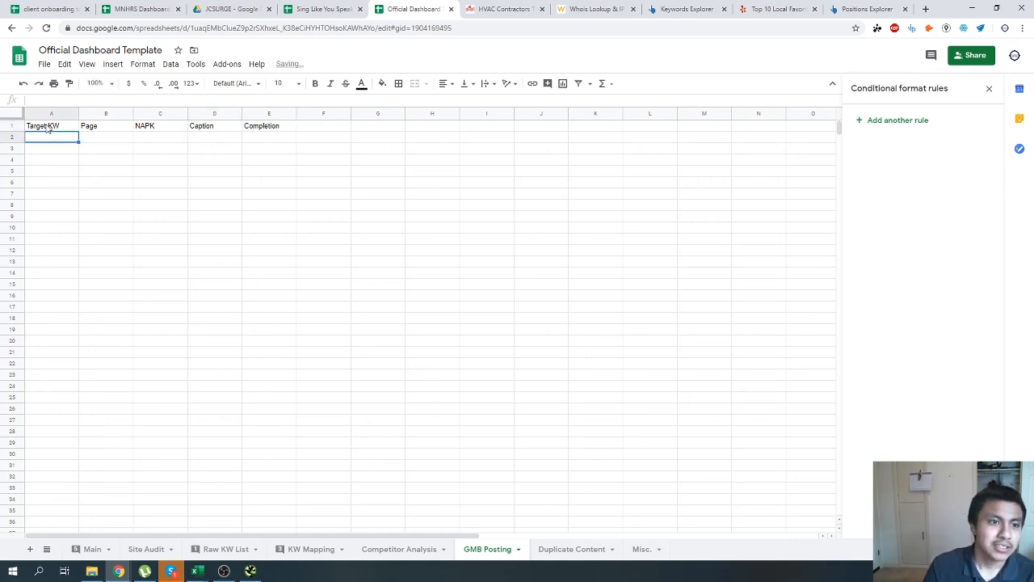
Freeze the GMB Posting sheet's first row and set its header text A1:E1 to font size 12.
drag(49, 127, 296, 129)
click(126, 65)
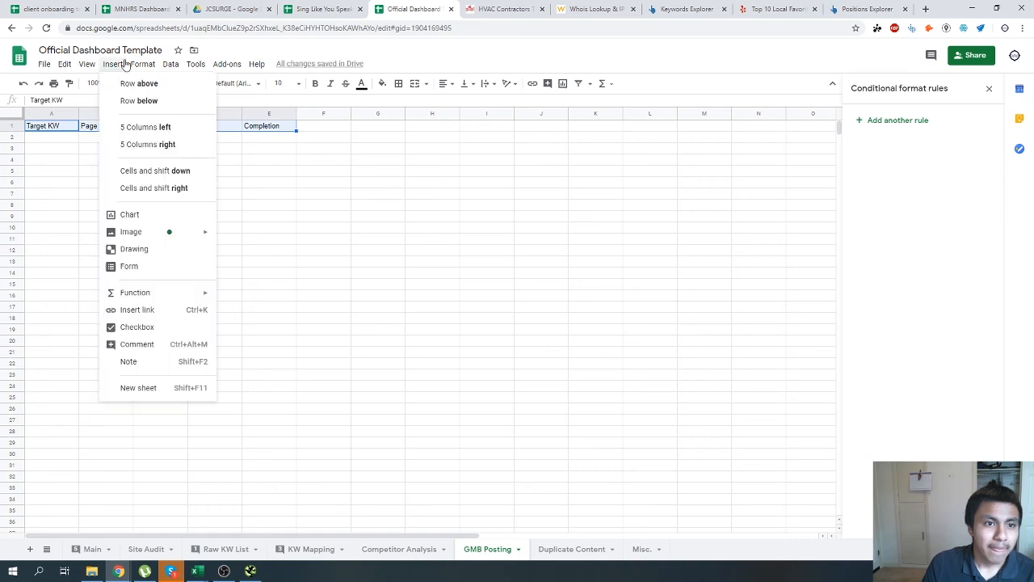
click(87, 64)
mouse_move(121, 86)
click(242, 138)
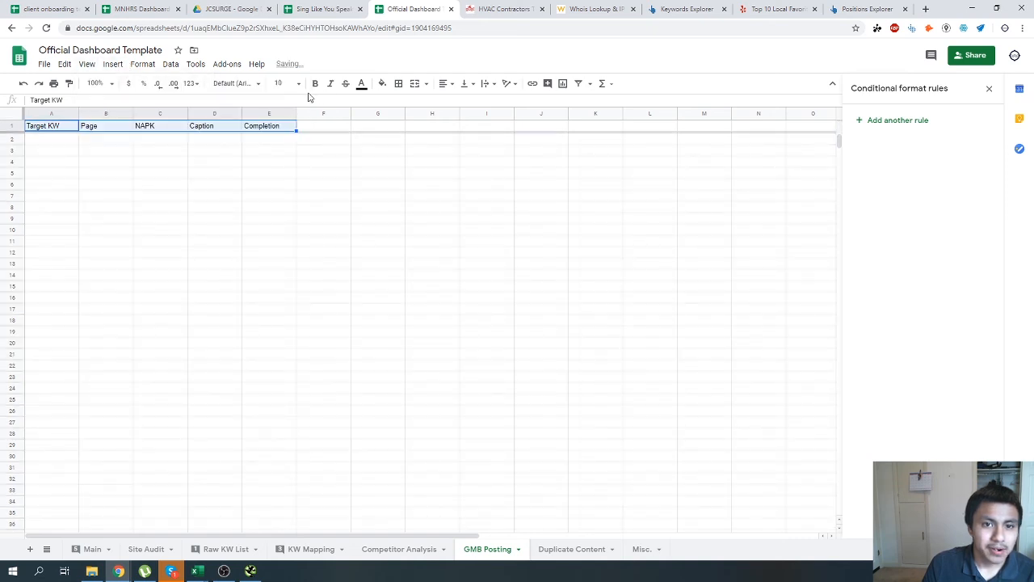
click(278, 83)
click(282, 203)
click(202, 199)
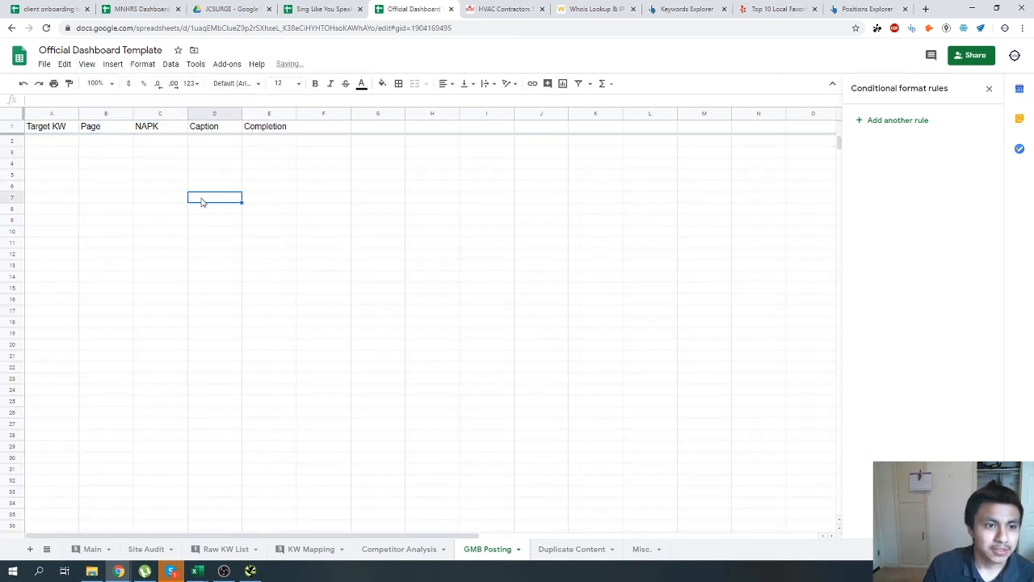
Widen the Target KW column and enter the sample keyword "sewer repair seattle wa" in A2.
drag(79, 111, 161, 185)
click(73, 130)
click(73, 143)
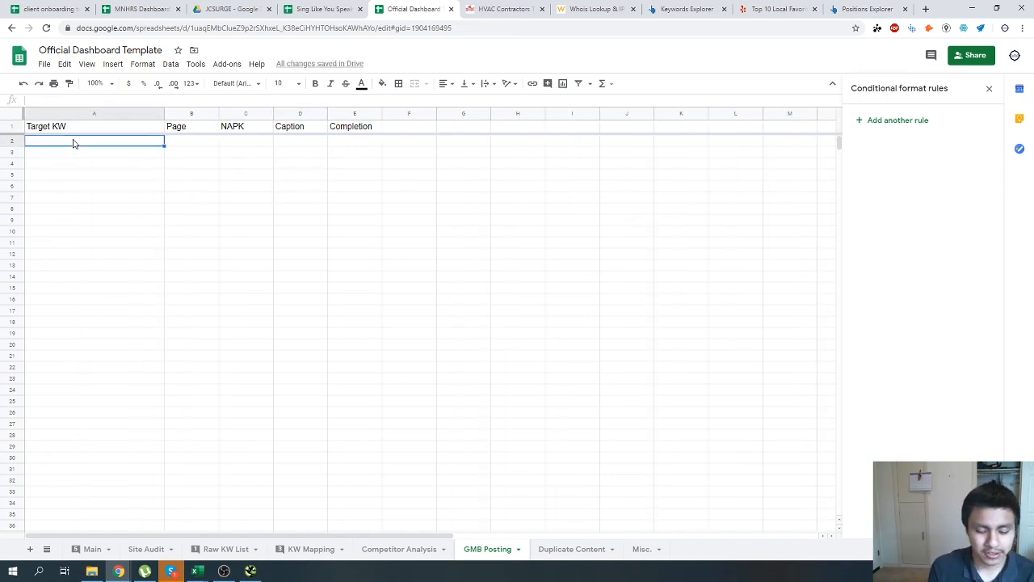
text(sewer re)
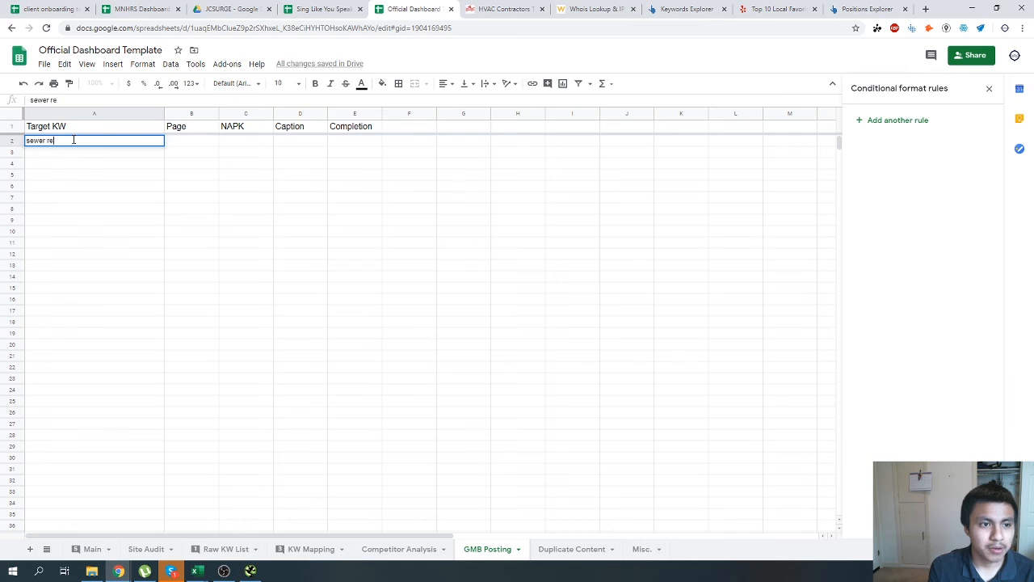
text(pair seattle wa)
key(Return)
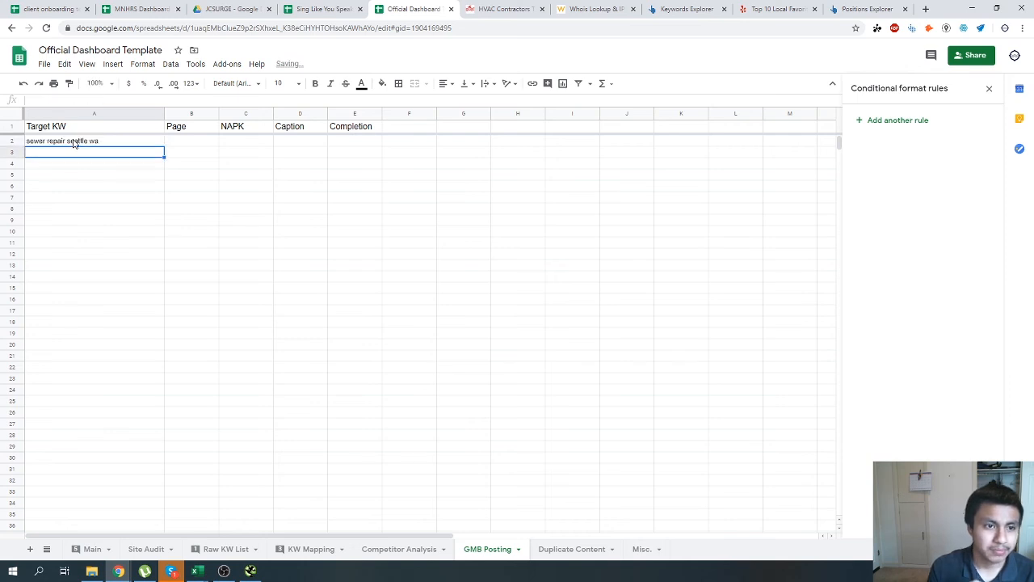
Widen the Page column and enter the sample page path "/repari" in B2.
drag(218, 112, 314, 112)
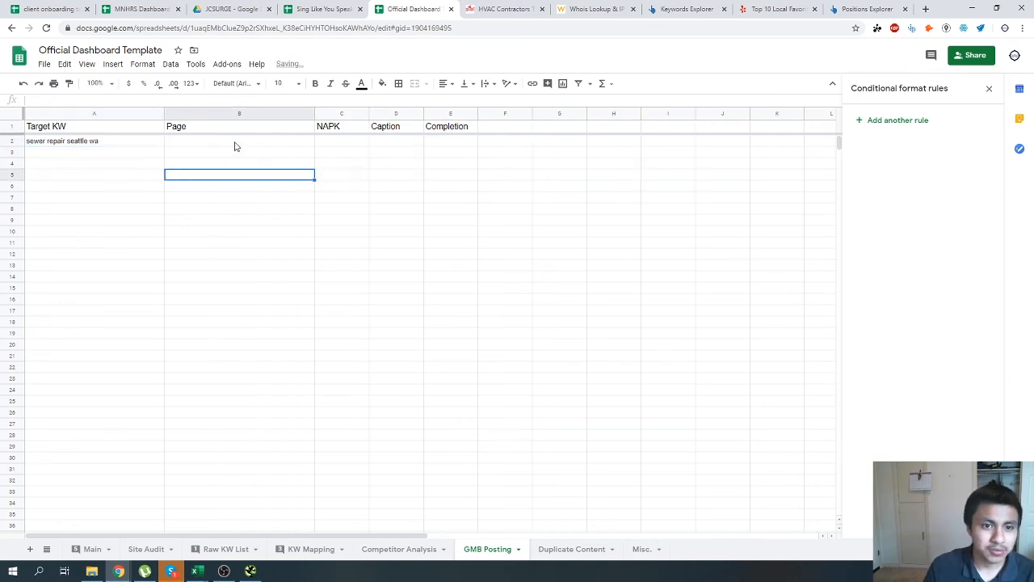
double_click(232, 141)
click(267, 155)
click(214, 142)
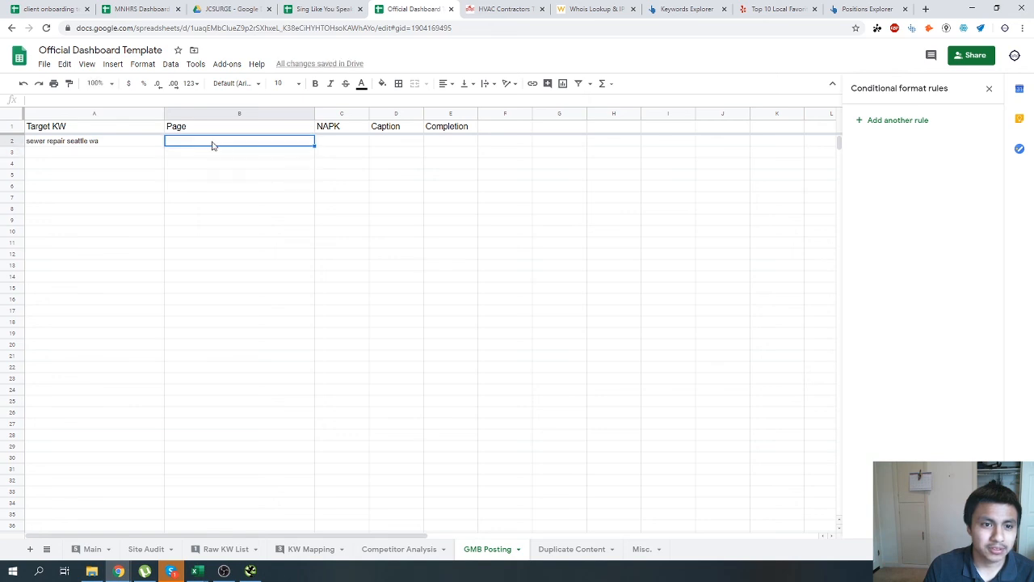
double_click(234, 143)
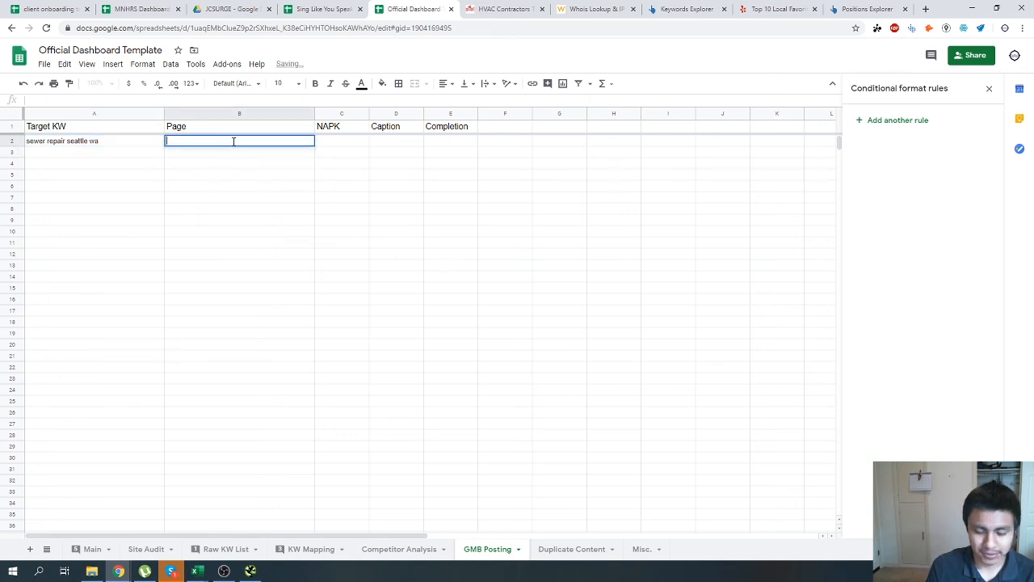
text(/repair)
key(Return)
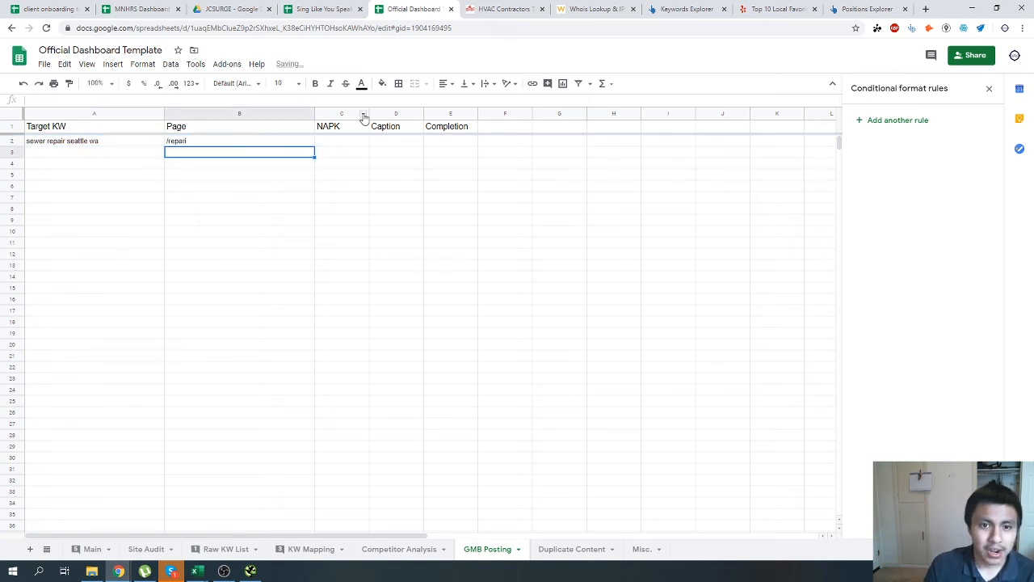
Add a dropdown data validation to the NAPK cell C2 with the list items Done, Needed, Void, and save it.
click(357, 144)
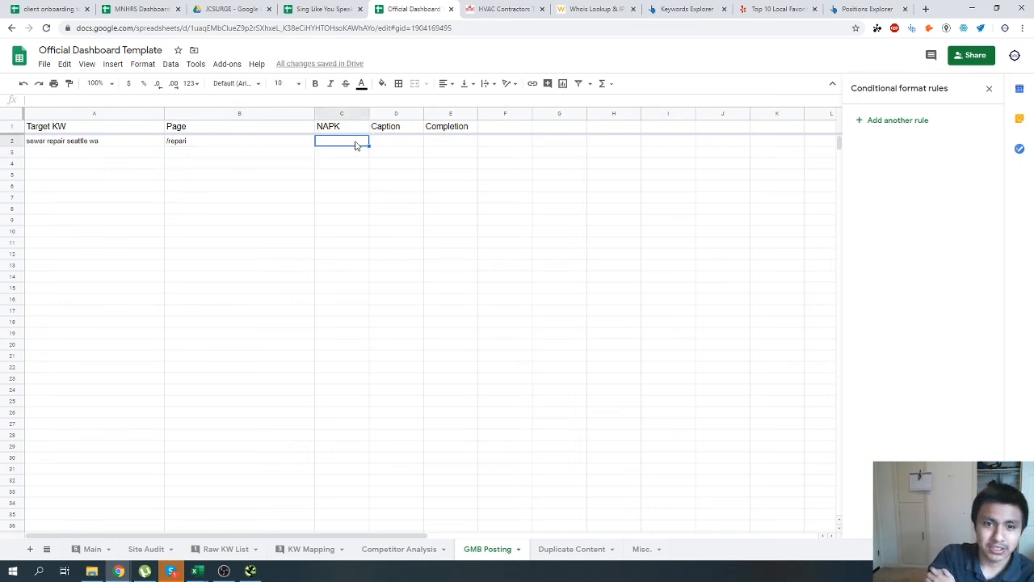
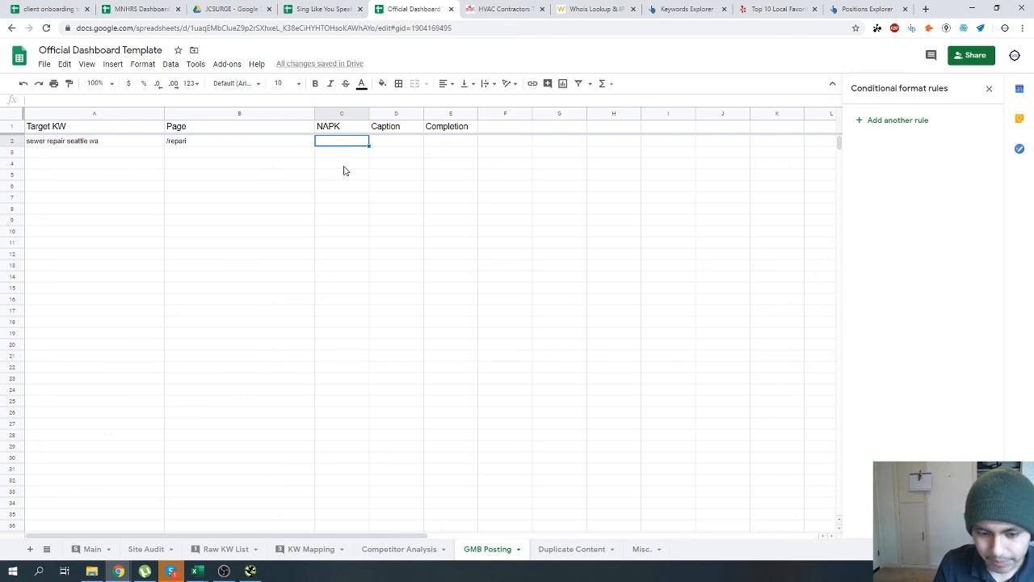
double_click(331, 140)
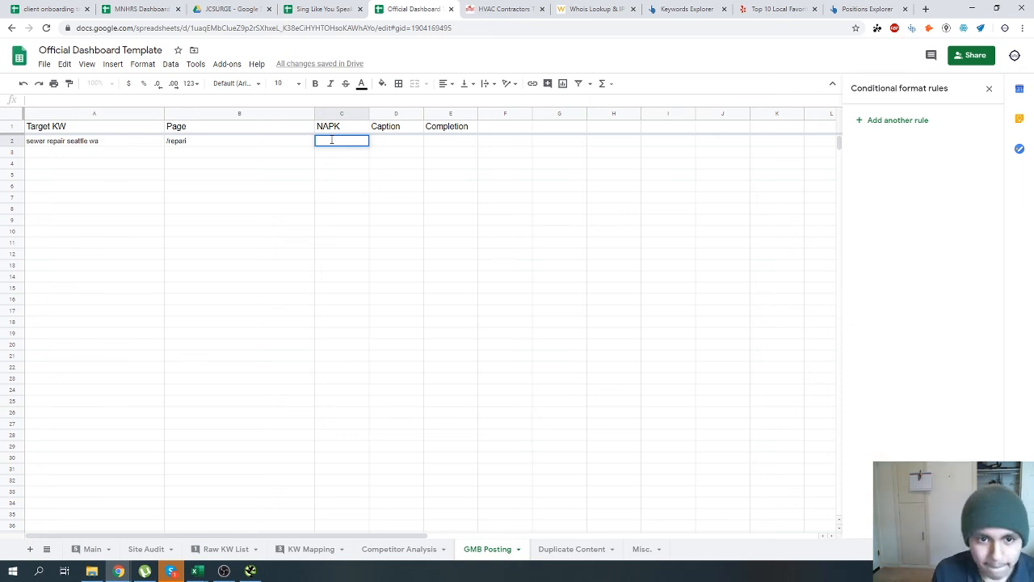
click(328, 161)
click(334, 143)
right_click(335, 143)
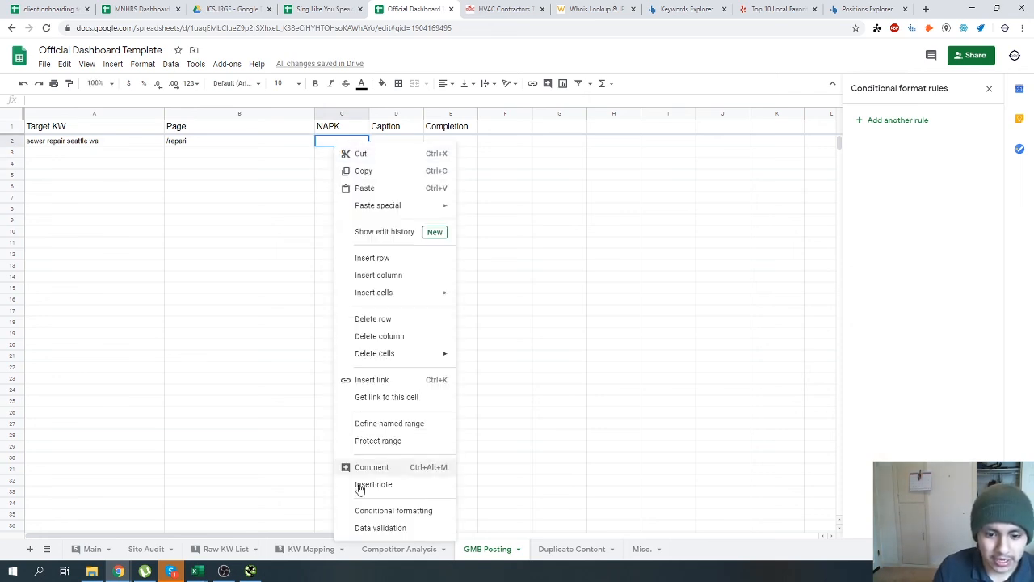
click(365, 528)
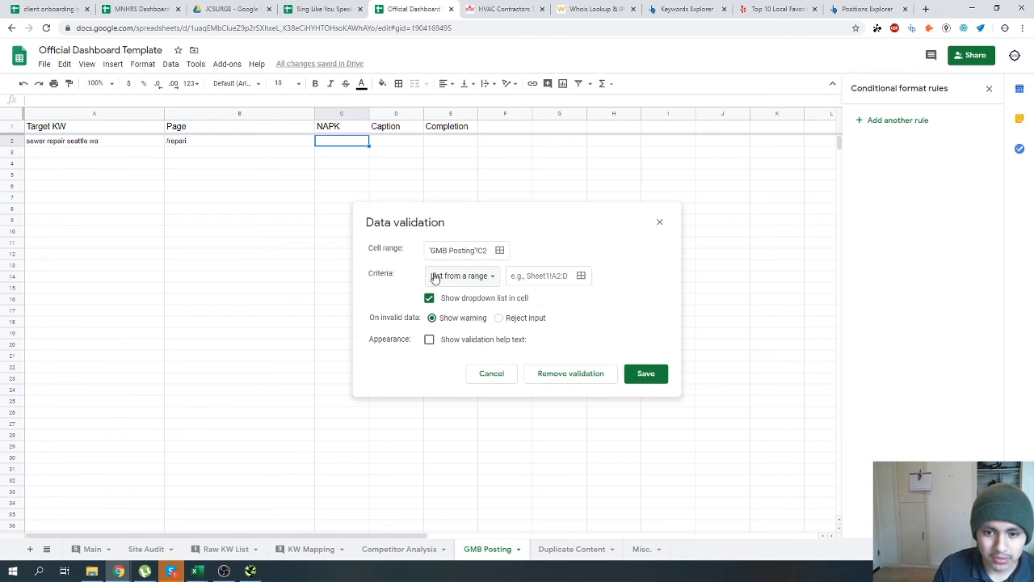
click(482, 289)
click(489, 293)
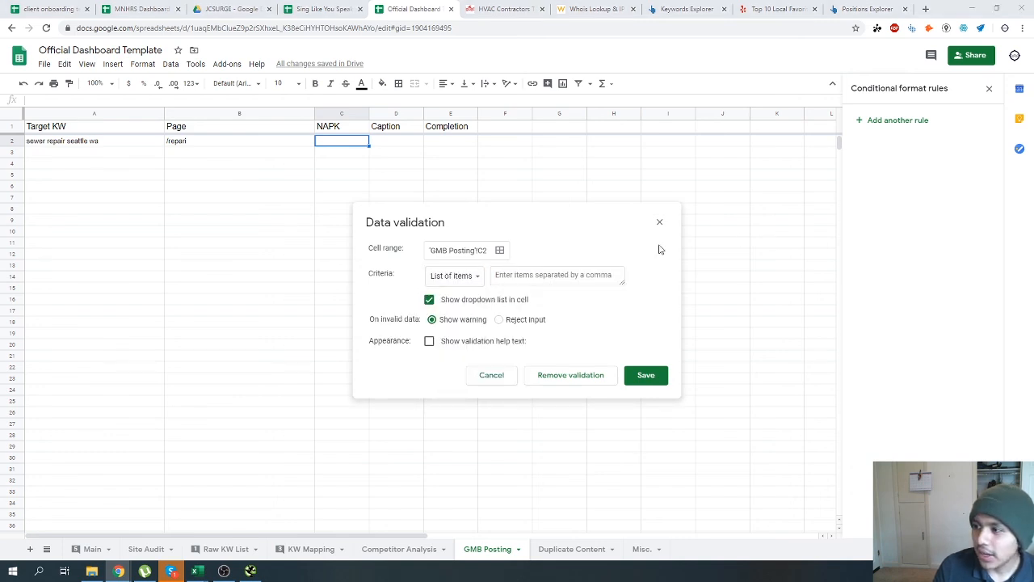
click(558, 277)
text(Done, Needed, Void)
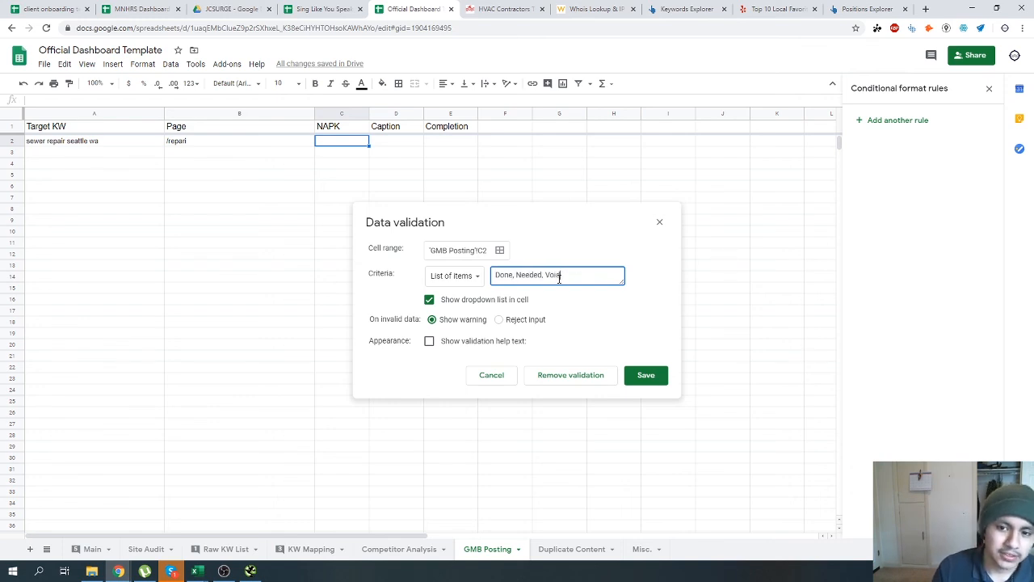
click(644, 375)
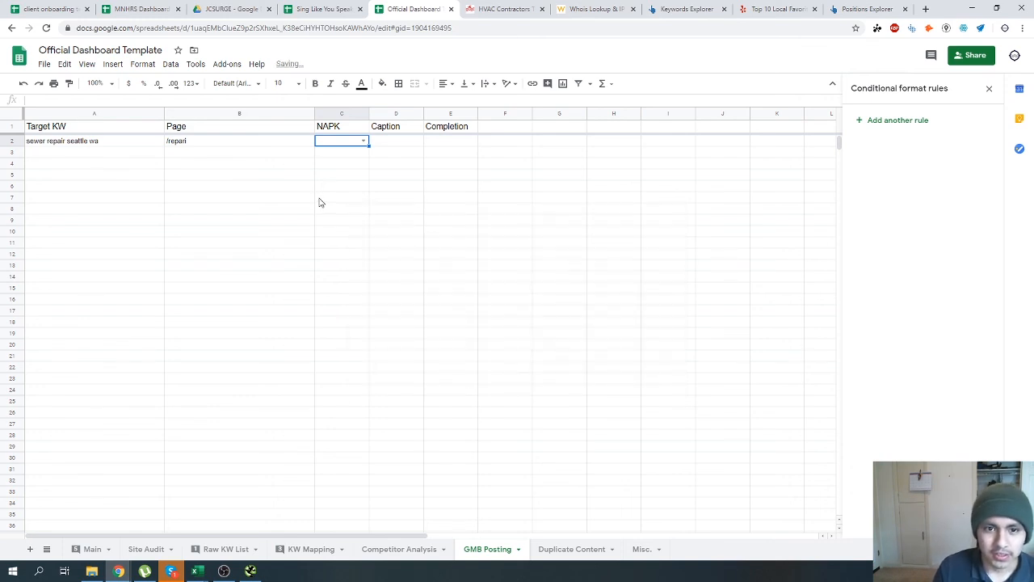
Copy the NAPK status dropdown down the column into cells C3:C34.
drag(338, 154, 349, 505)
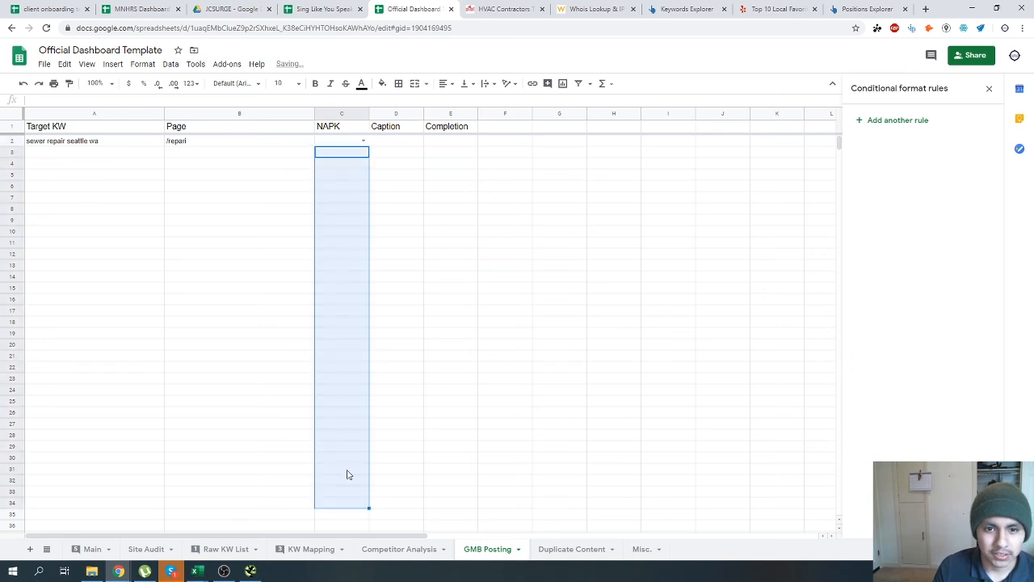
key(ctrl+v)
key(ctrl+z)
drag(344, 151, 356, 508)
key(ctrl+v)
Copy the status dropdown from the NAPK cell C2 into the Caption column cells D2:D34.
click(395, 143)
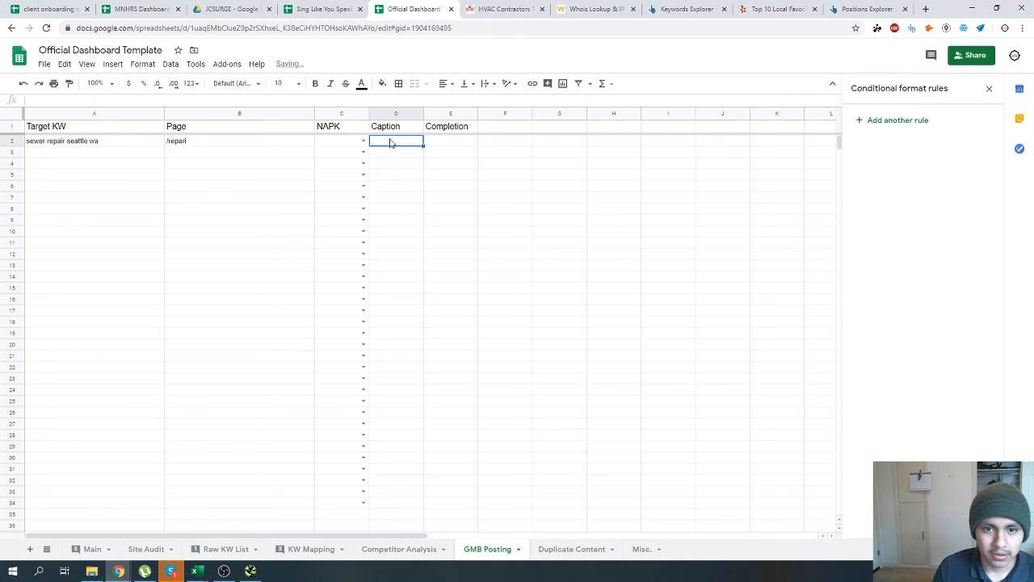
right_click(392, 141)
click(346, 191)
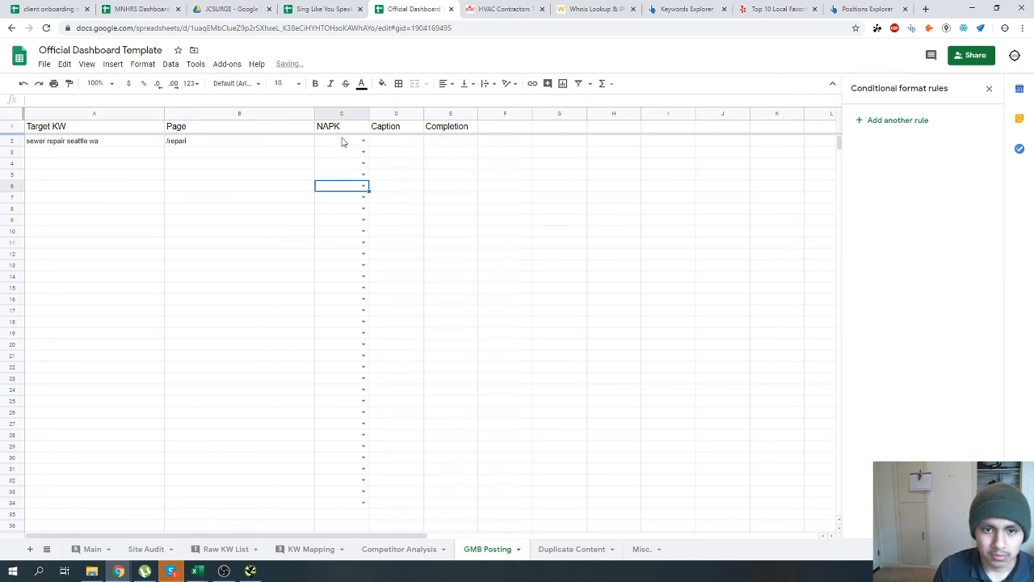
click(342, 140)
key(ctrl+c)
drag(382, 142, 395, 503)
key(ctrl+v)
click(404, 233)
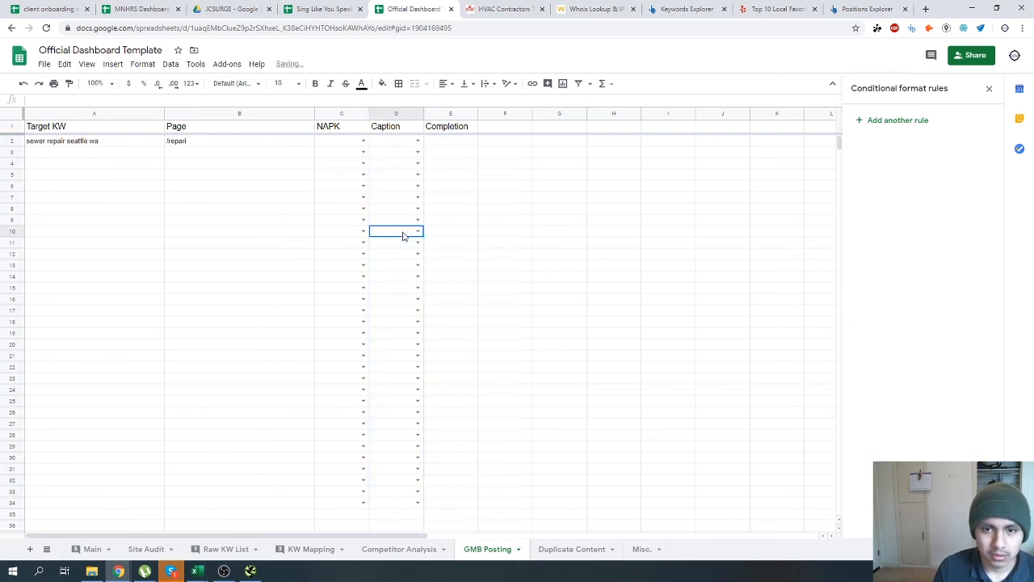
Remove the sample keyword and page path from A2 and B2 of the GMB Posting sheet.
click(459, 151)
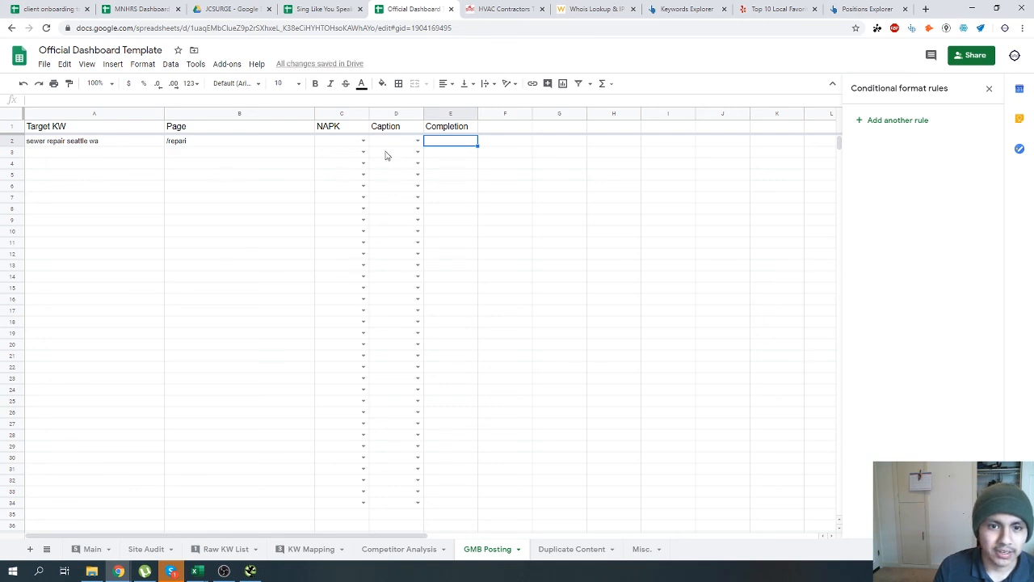
click(185, 143)
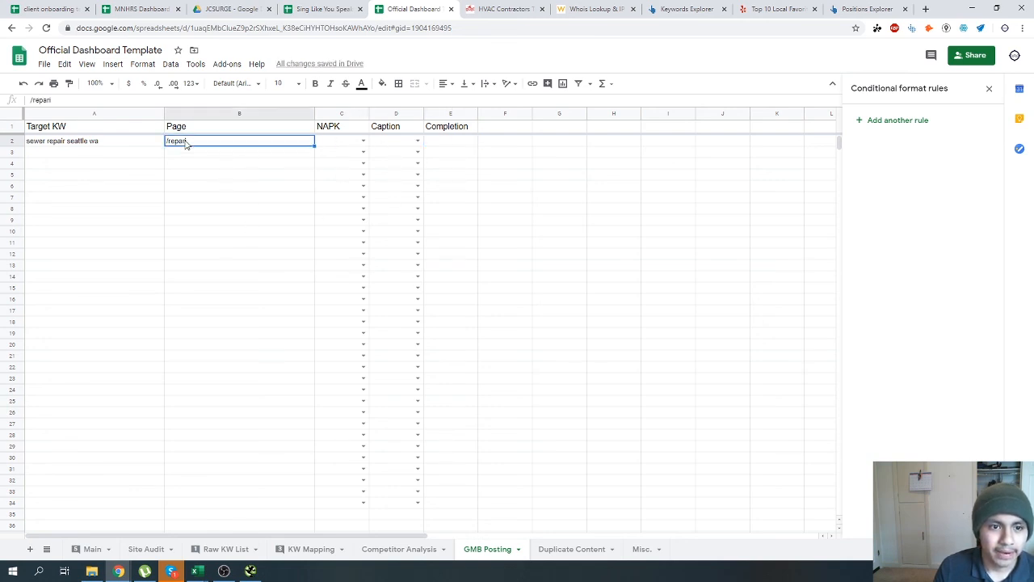
key(ctrl+z)
key(ctrl+z)
click(203, 280)
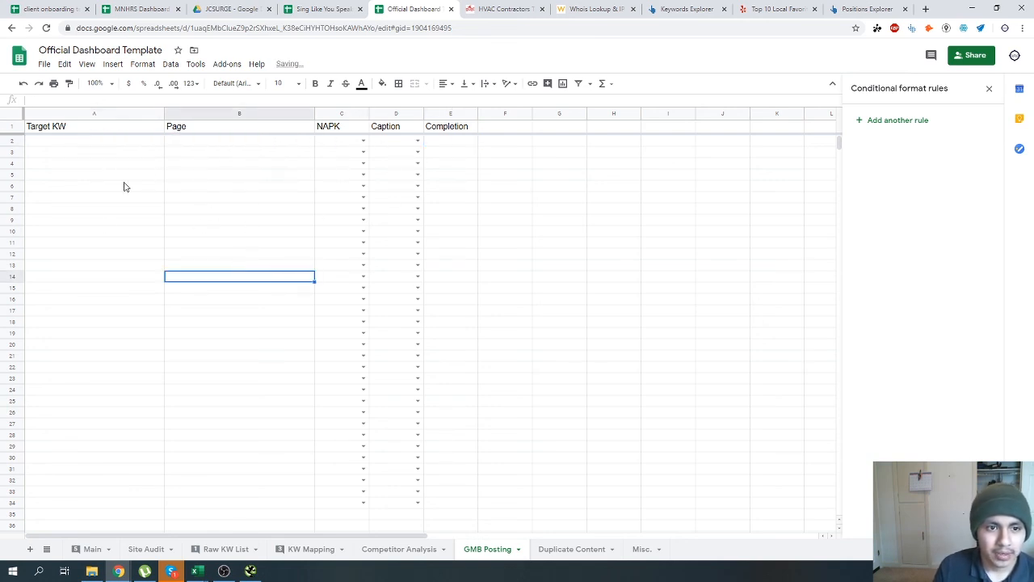
Open the Duplicate Content sheet, and scan heatwaveair.com for duplicate content with siteliner.com in a new browser tab.
click(551, 559)
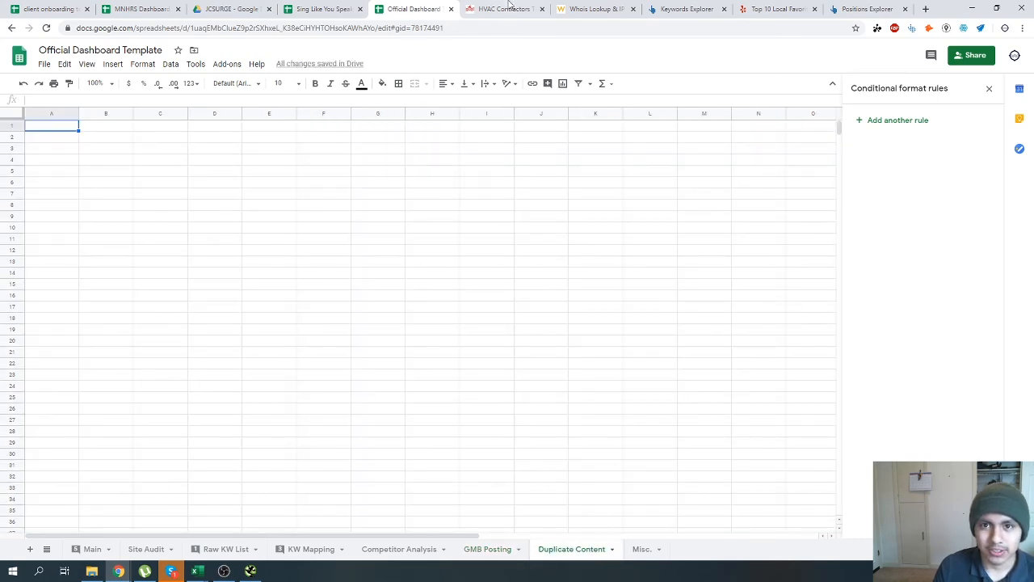
click(509, 8)
click(501, 33)
key(ctrl+t)
text(sitelin)
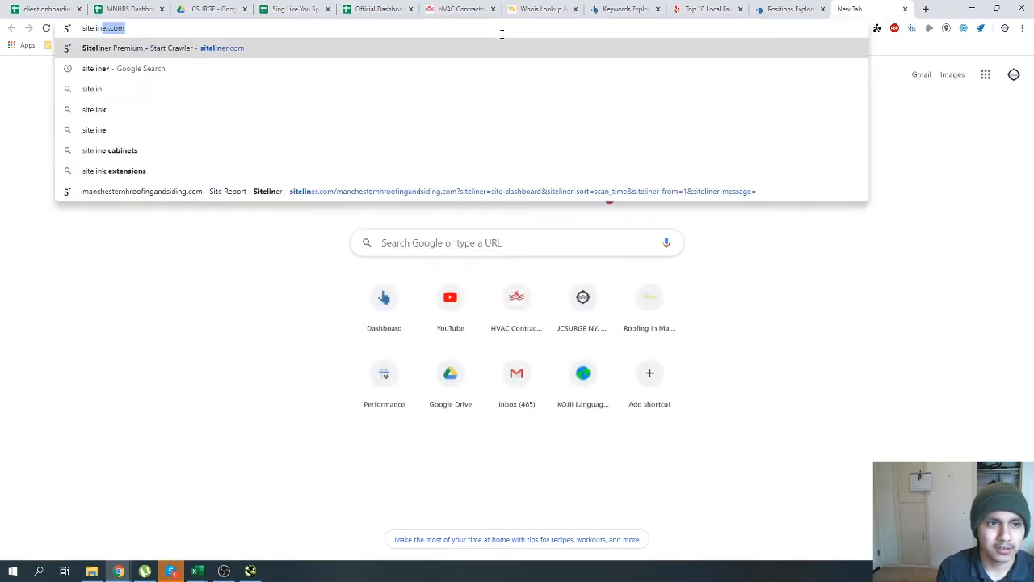
key(Return)
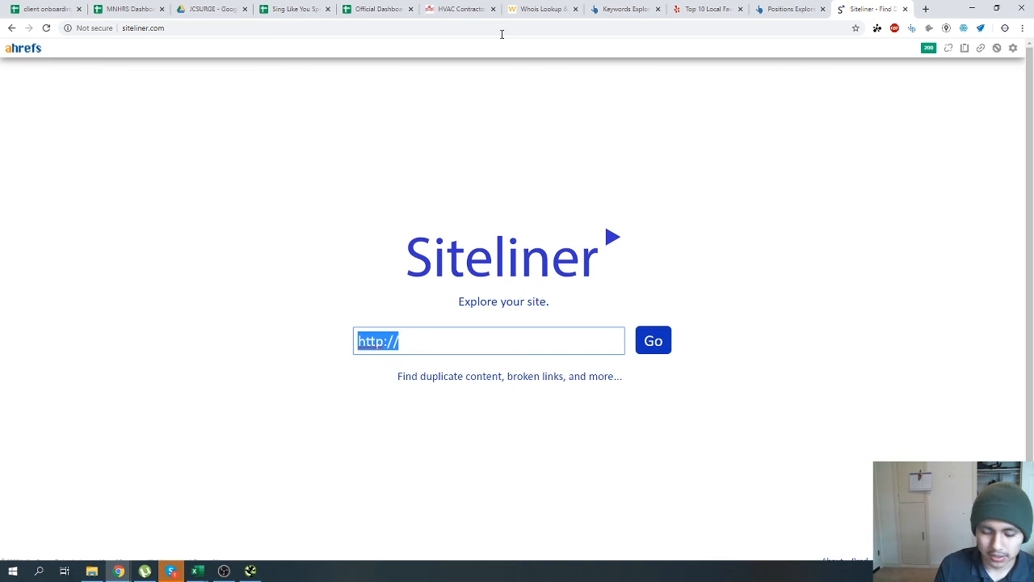
text(heatwaveair.com)
key(Return)
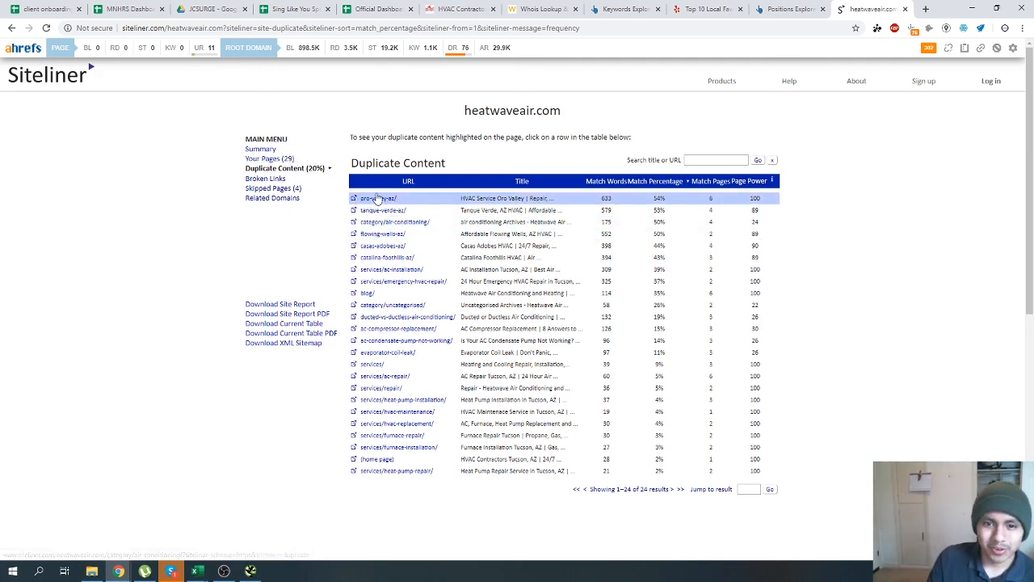
Close the client onboarding spreadsheet and return to the Duplicate Content sheet of the Official Dashboard Template.
click(708, 8)
click(628, 8)
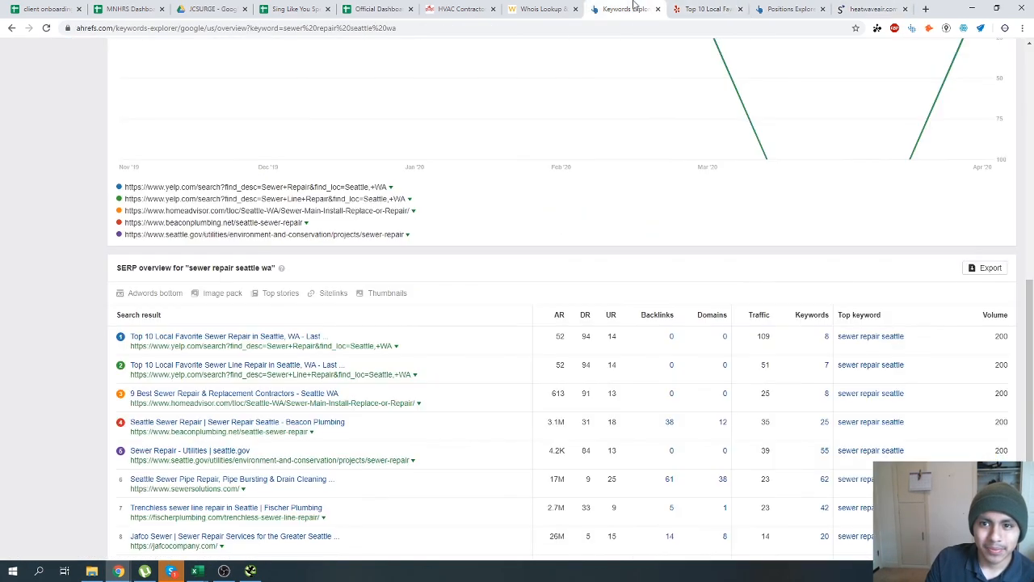
click(543, 8)
click(460, 8)
click(285, 10)
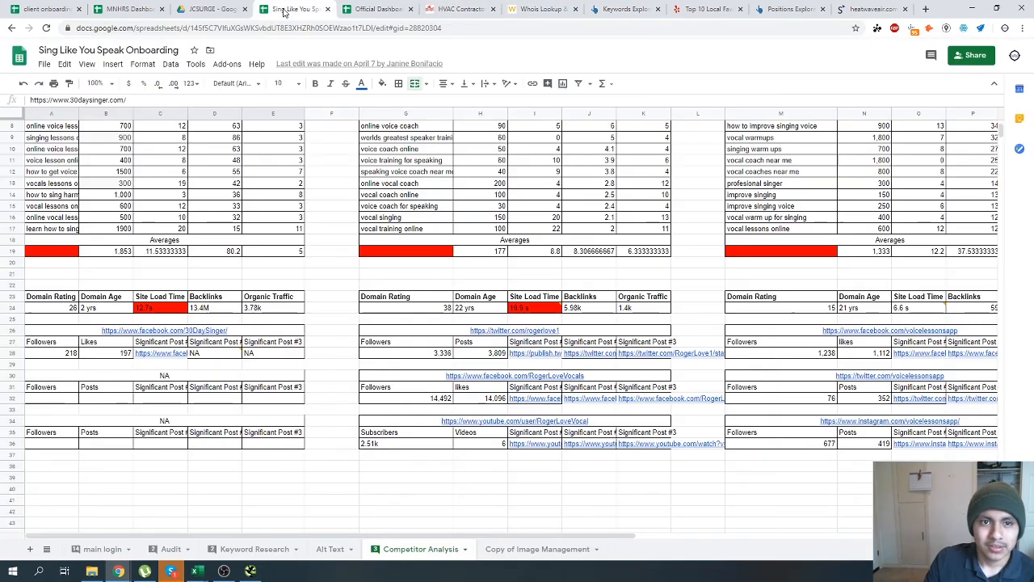
click(127, 8)
click(44, 8)
click(79, 9)
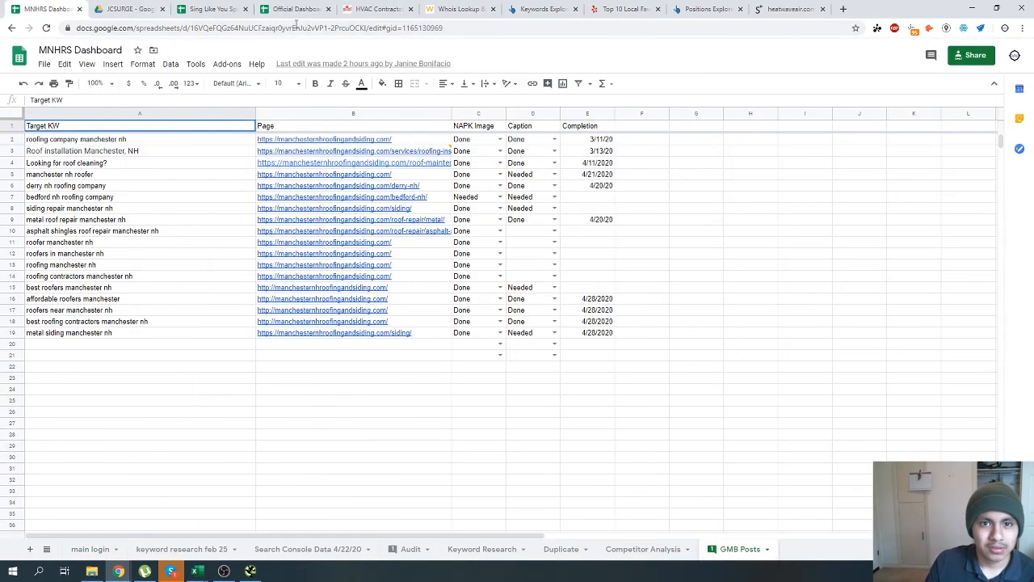
click(311, 9)
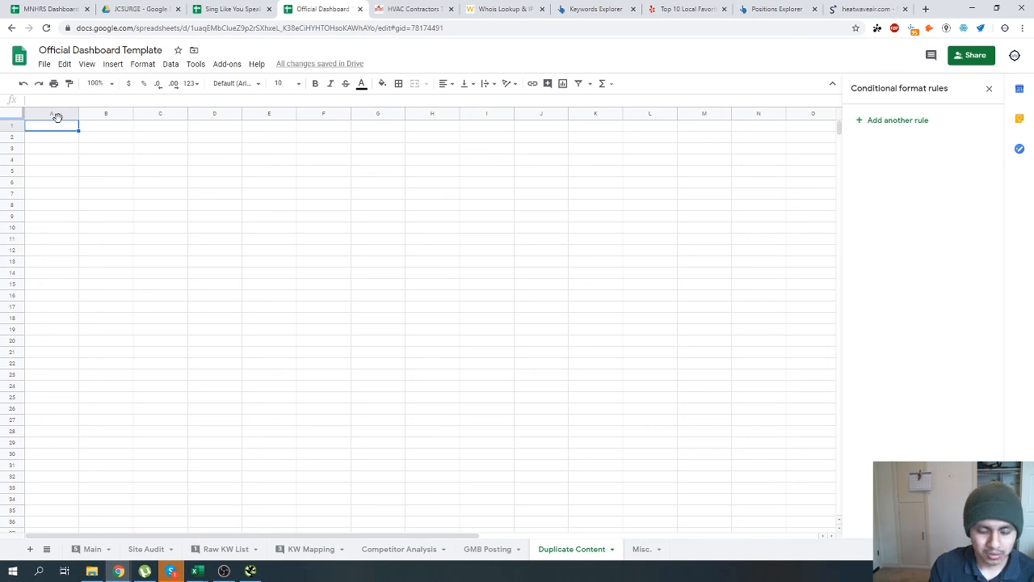
Enter the headers "URL" in A1 and "Match Words" in B1, and place the Siteliner browser tab beside the template.
text(URL)
key(Return)
drag(852, 5, 416, 8)
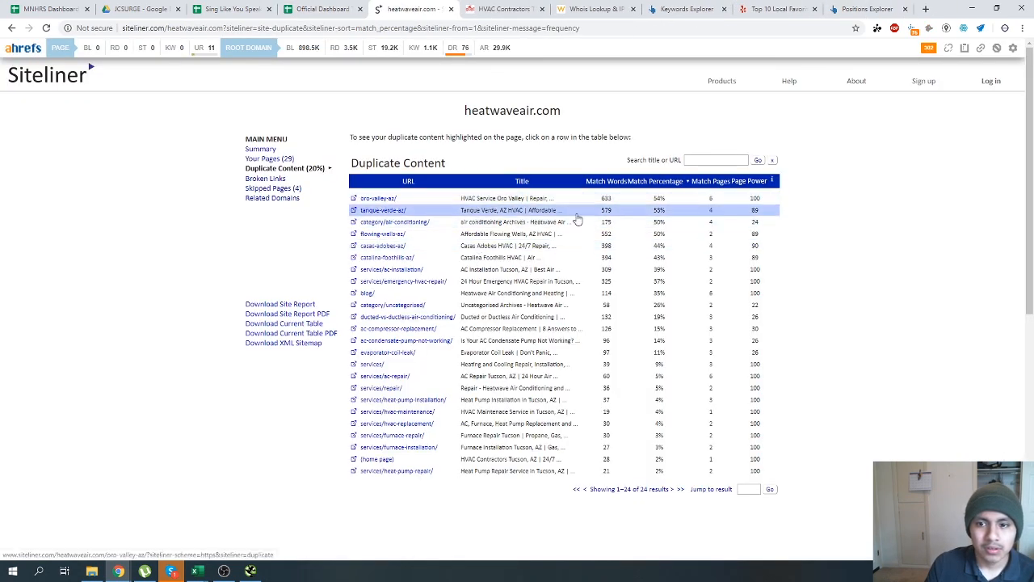
click(319, 9)
key(Up)
key(Right)
text(Match)
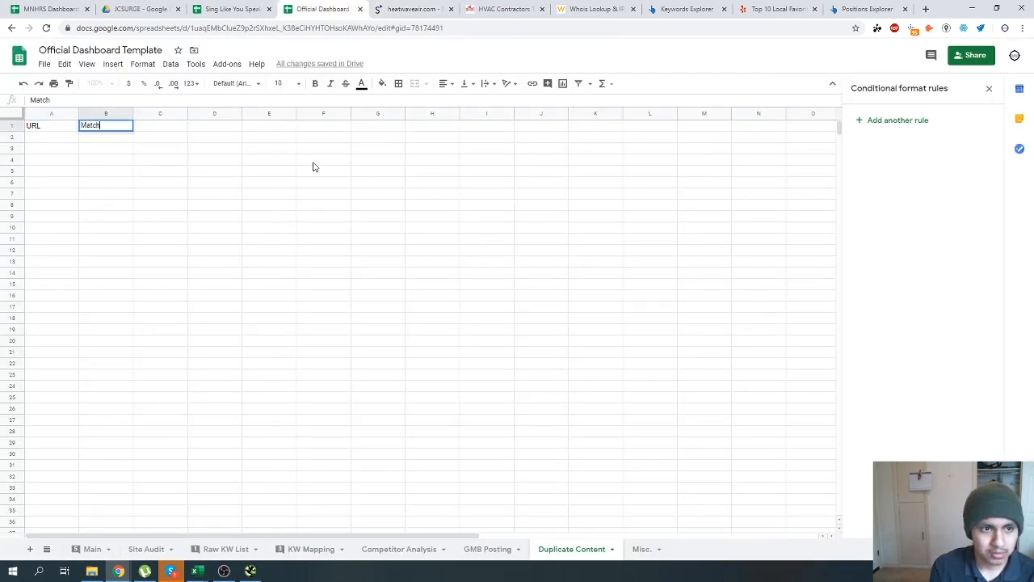
text( Words)
key(Return)
Check the Siteliner table's columns and enter the header "Percentage" in C1 of the Duplicate Content sheet.
click(387, 9)
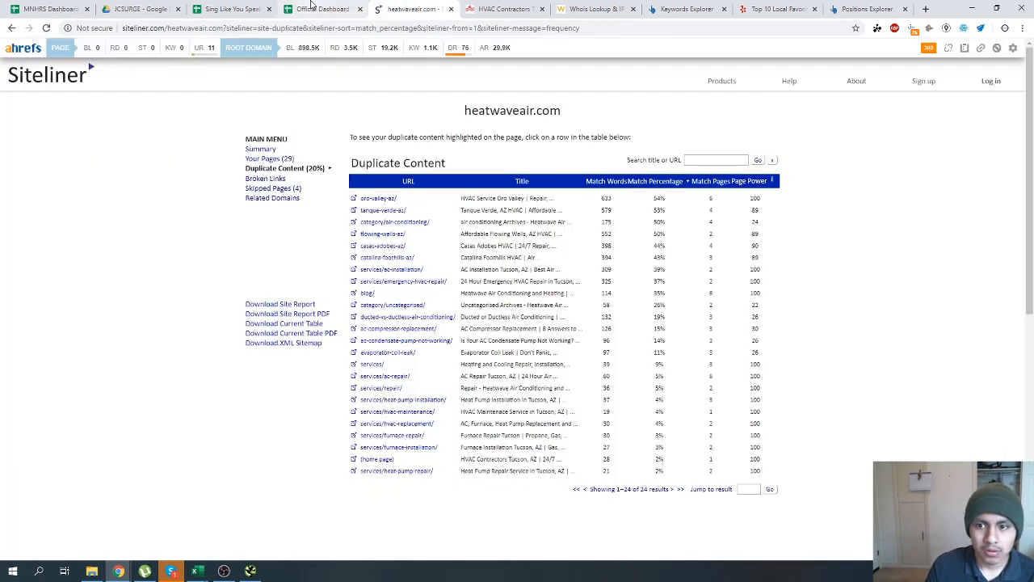
click(313, 7)
text(PE)
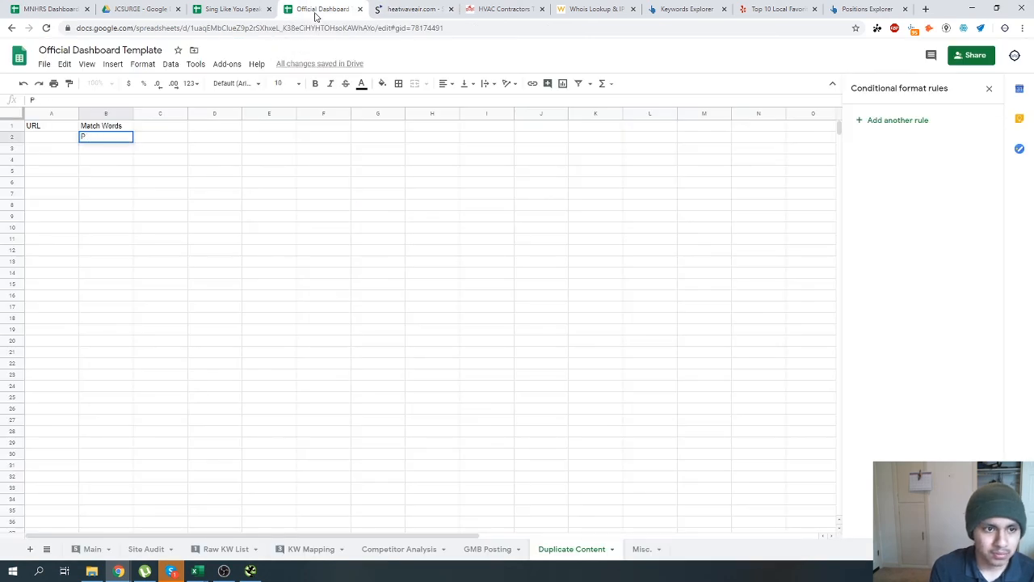
key(BackSpace)
key(Up)
key(Right)
text(P)
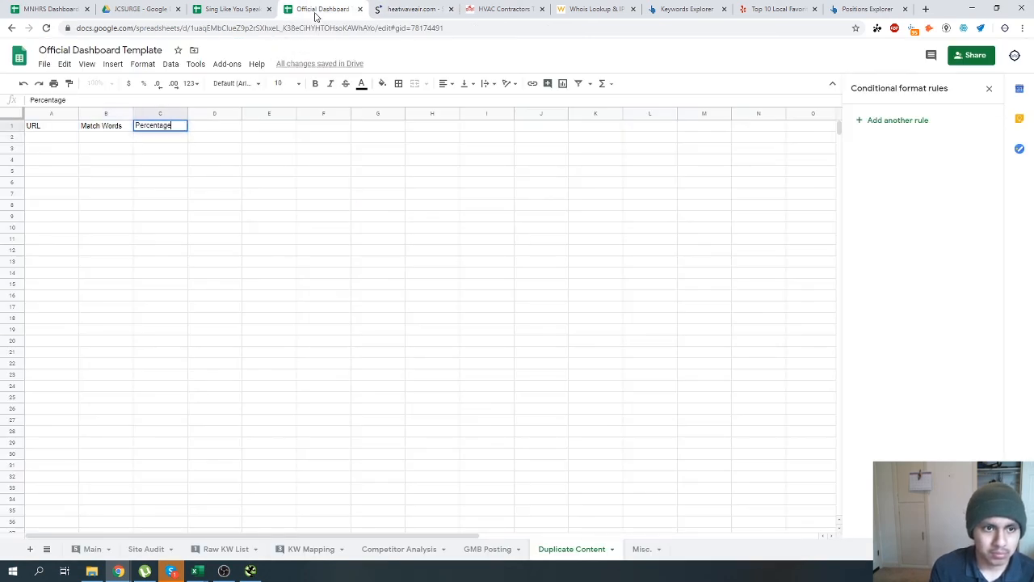
text(ercentage)
key(Return)
Add the comment "Find the URL by using siteliner.com" to the URL header cell A1.
click(56, 127)
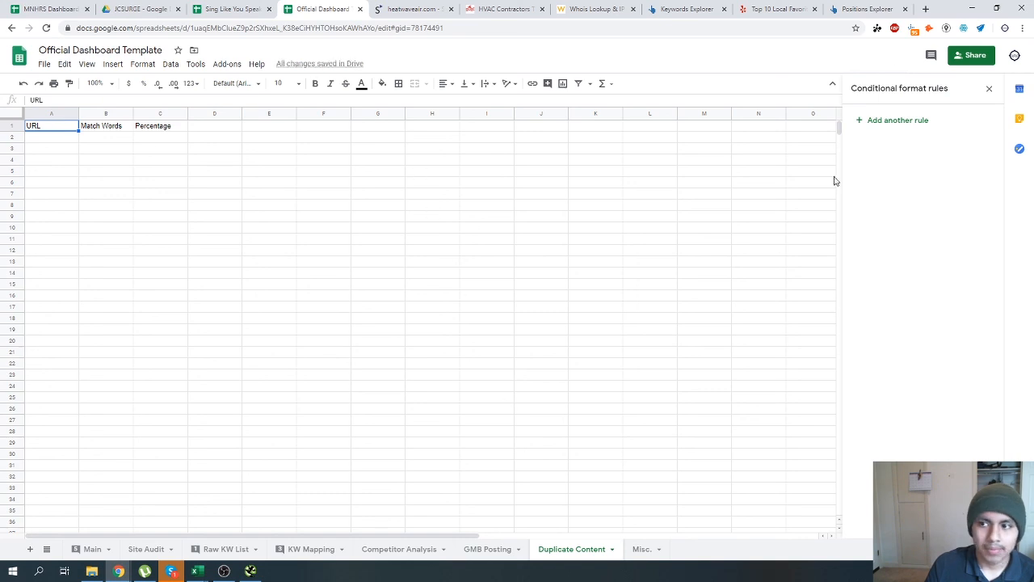
click(931, 55)
click(978, 83)
text(Fine)
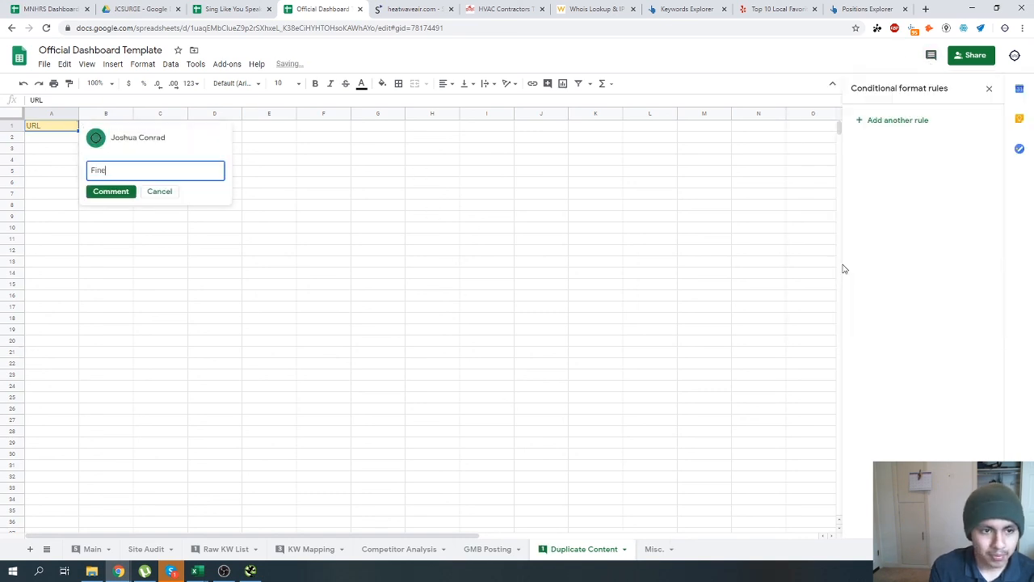
key(BackSpace)
text(d the URL by)
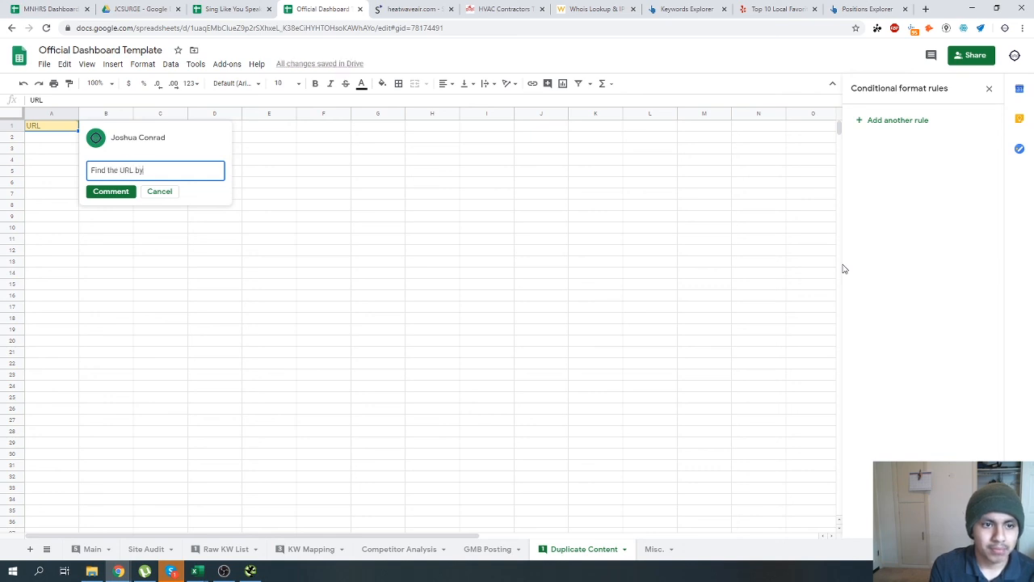
text( using siteliner.com)
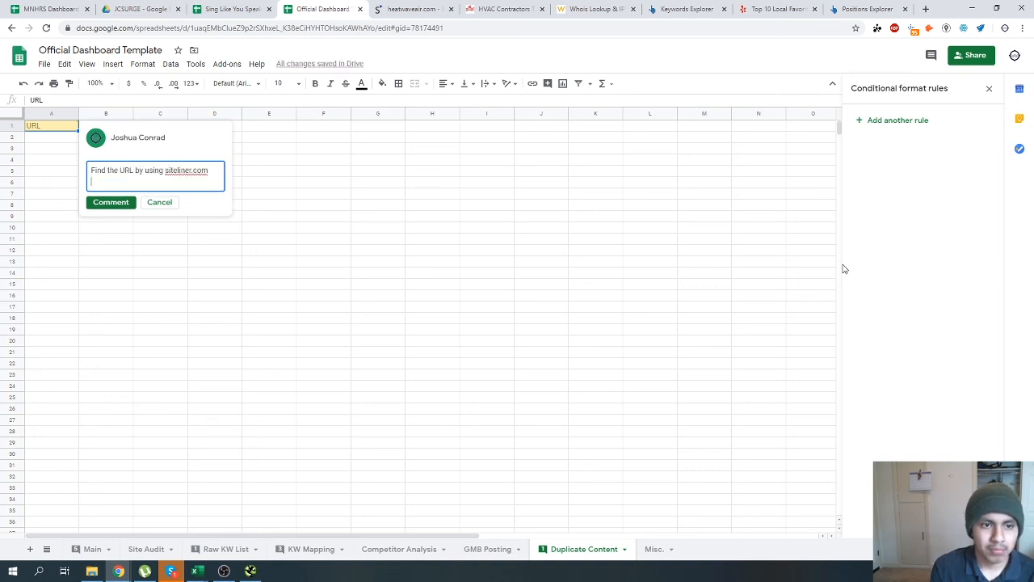
click(104, 206)
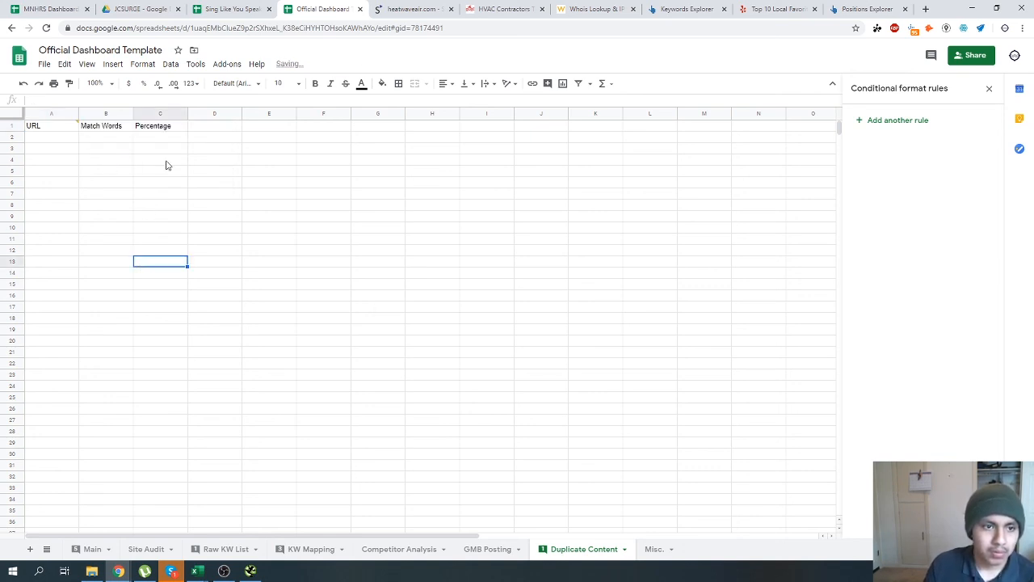
Examine the Siteliner match details for the oro-valley-az page, and return to the duplicate content list.
click(166, 151)
click(408, 8)
click(304, 6)
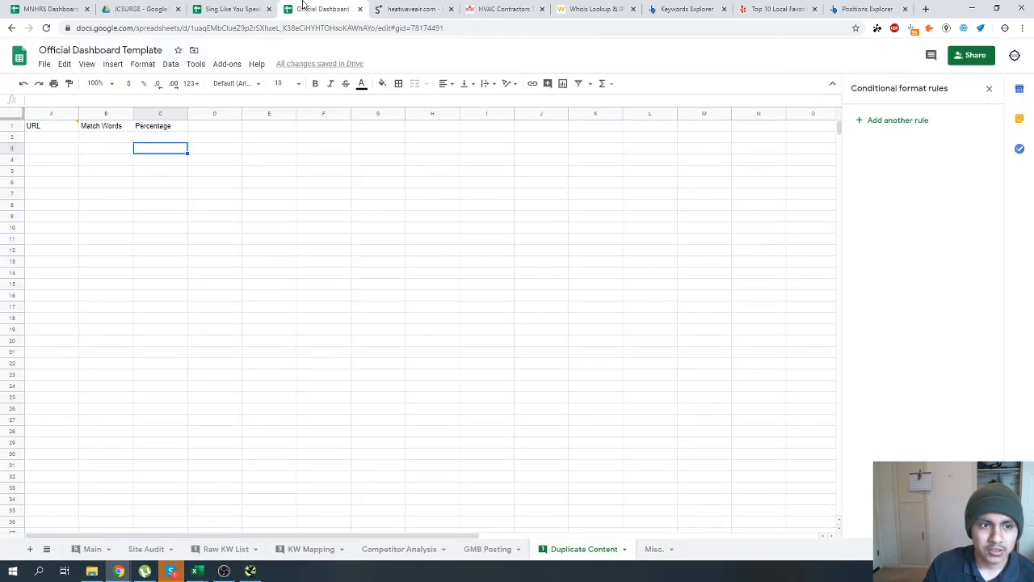
click(412, 9)
click(395, 200)
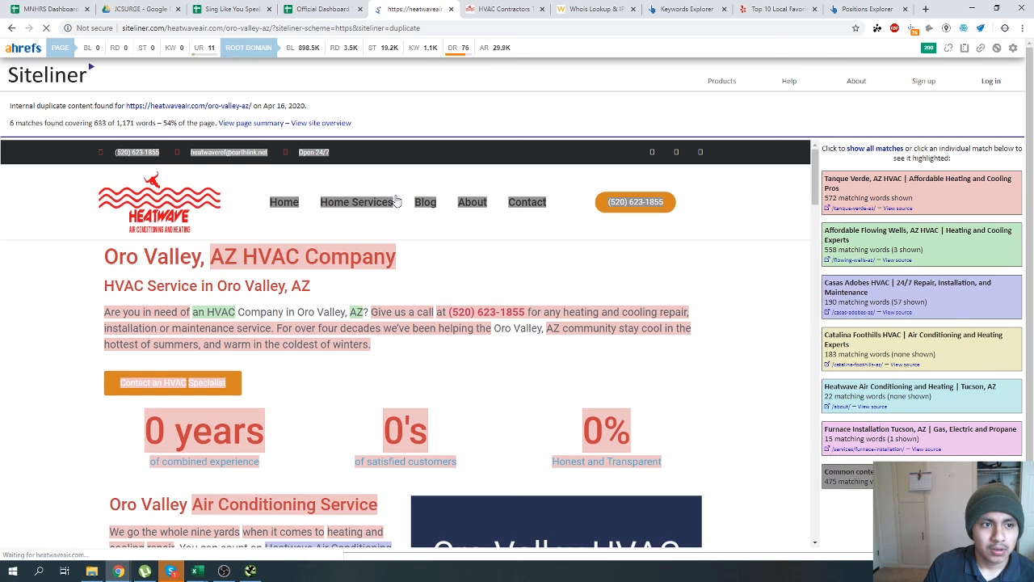
key(alt+Left)
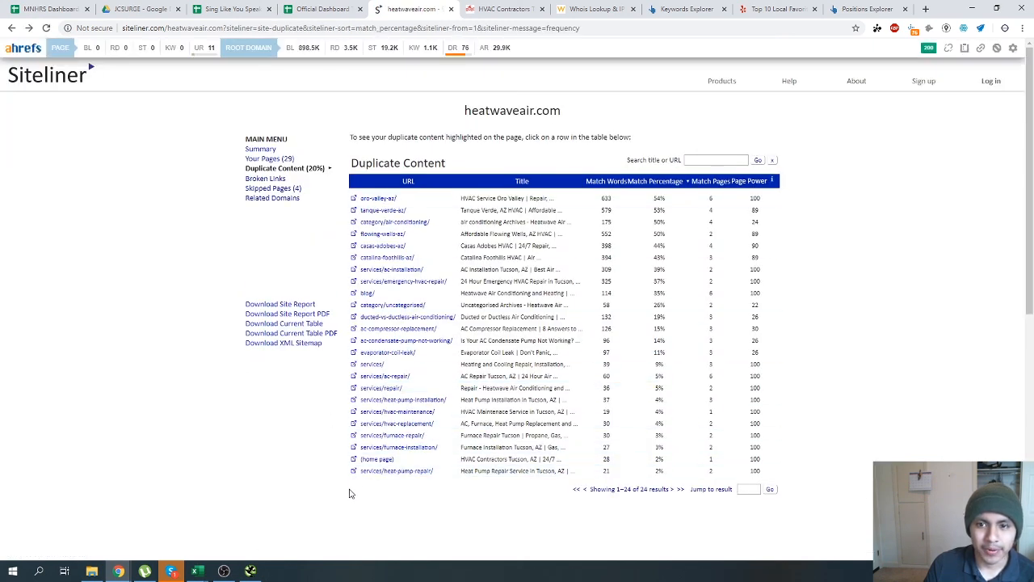
Compare the sheet's headers with the Siteliner report and enter the header "Duplicate of" in D1.
click(291, 9)
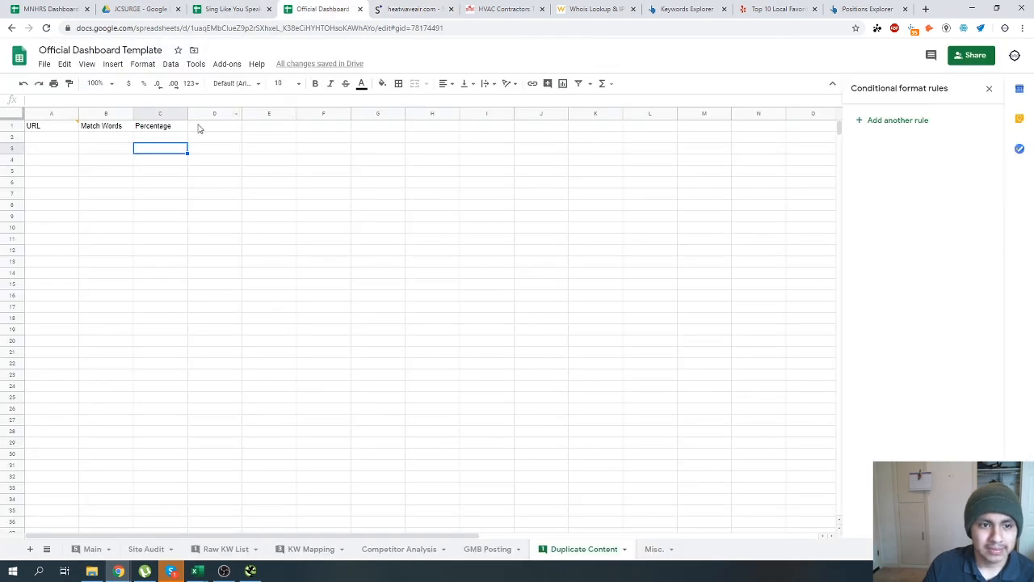
click(412, 9)
click(322, 9)
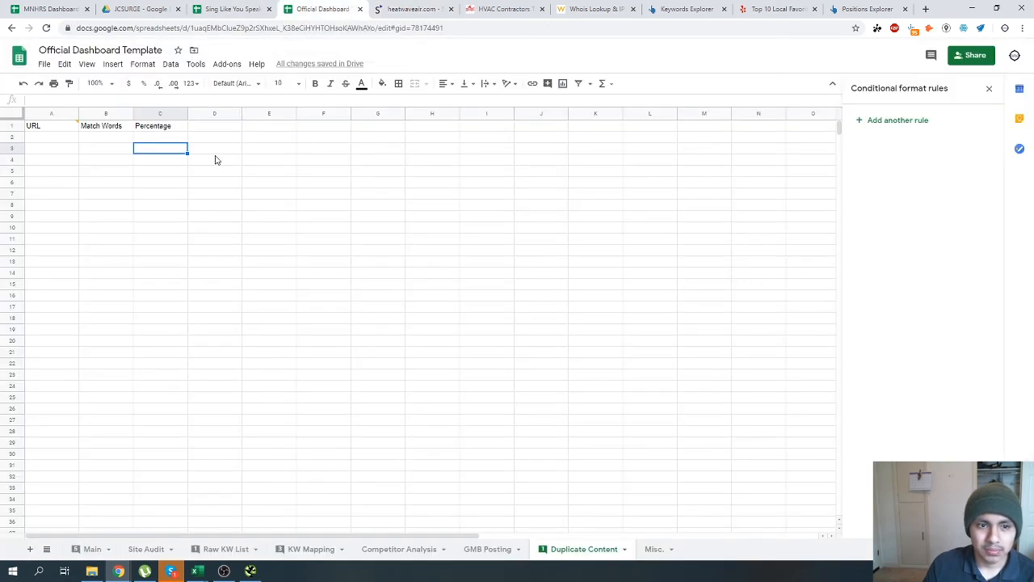
click(412, 9)
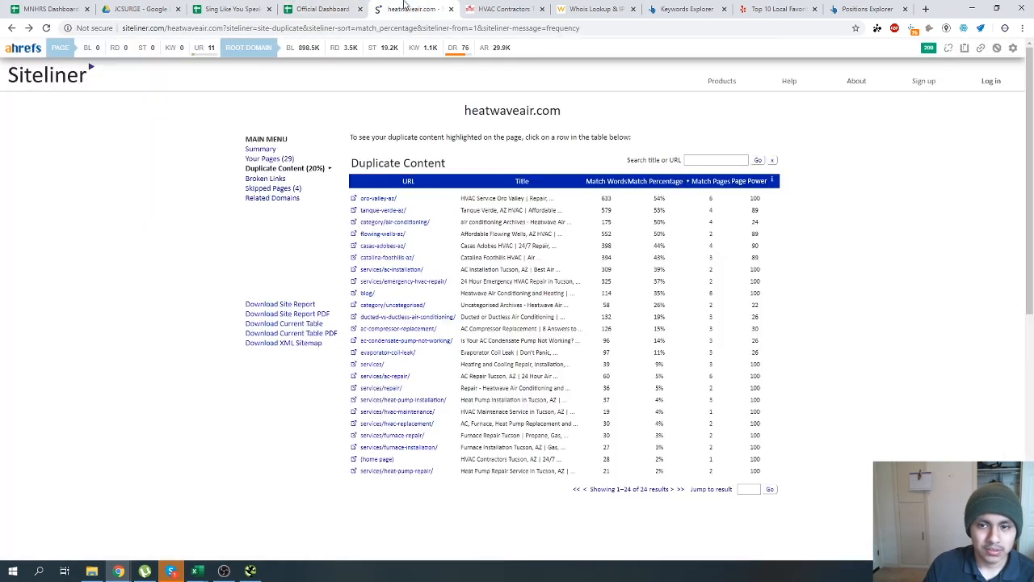
click(323, 7)
text(Duplicate of)
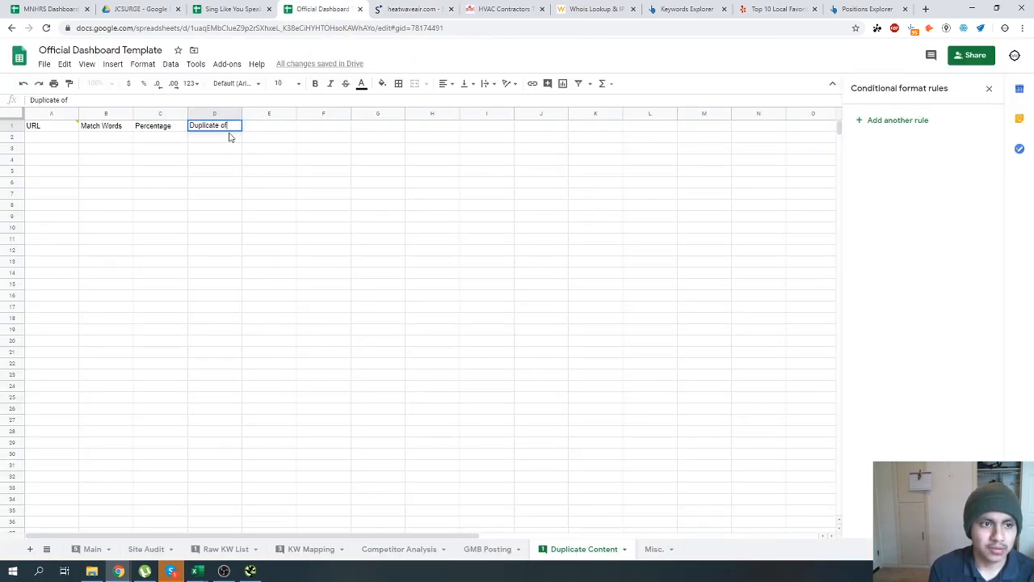
key(Return)
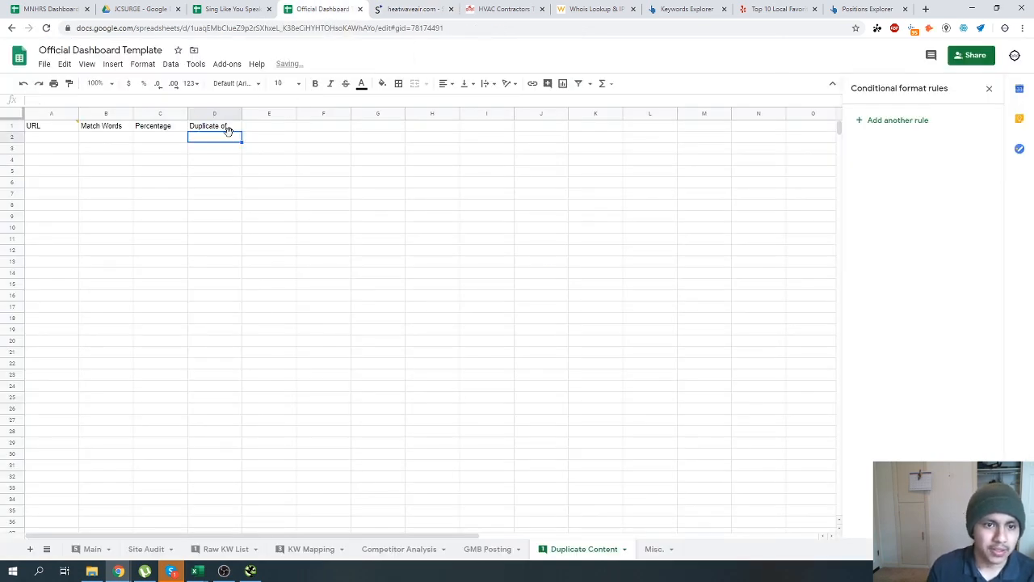
Recheck the oro-valley-az matches in Siteliner and add the comment "insert the URL that it is a duplicate of" to header cell D1.
click(412, 8)
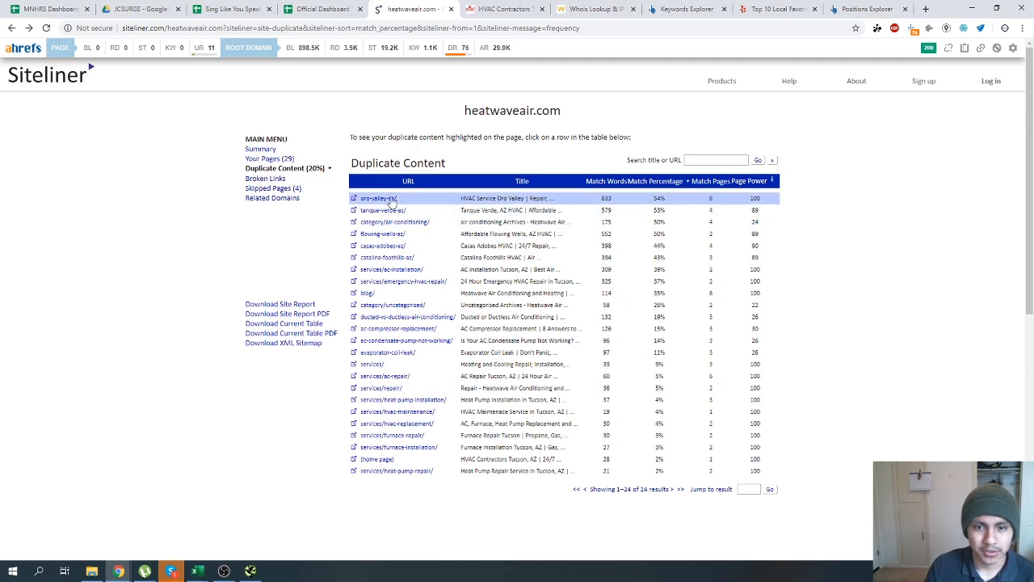
click(388, 202)
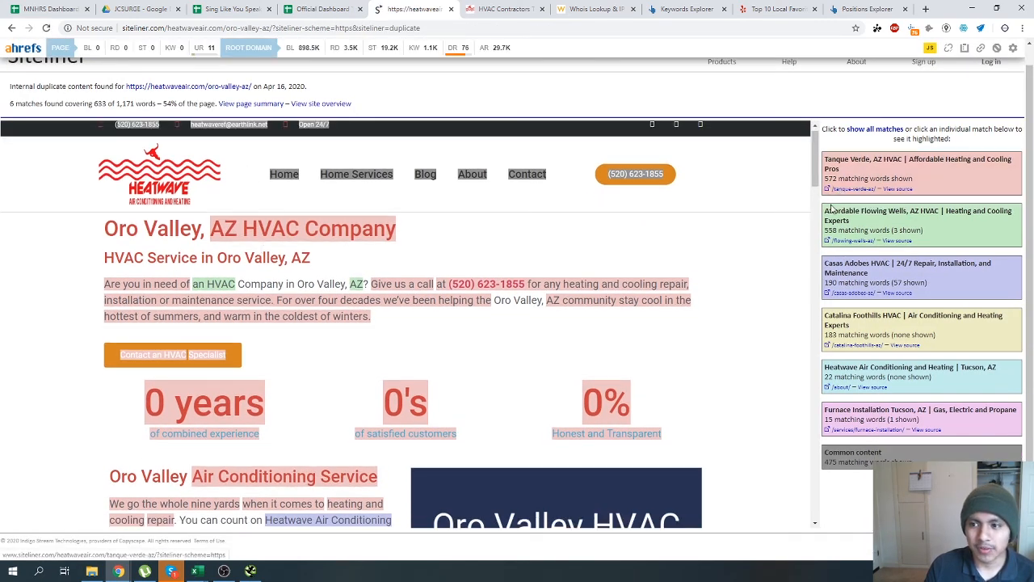
click(319, 8)
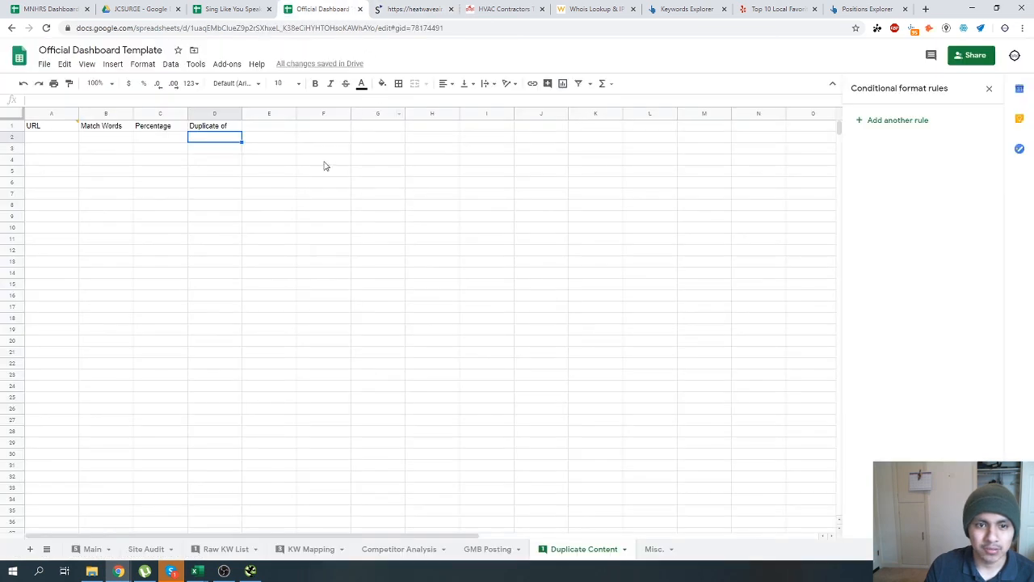
click(210, 130)
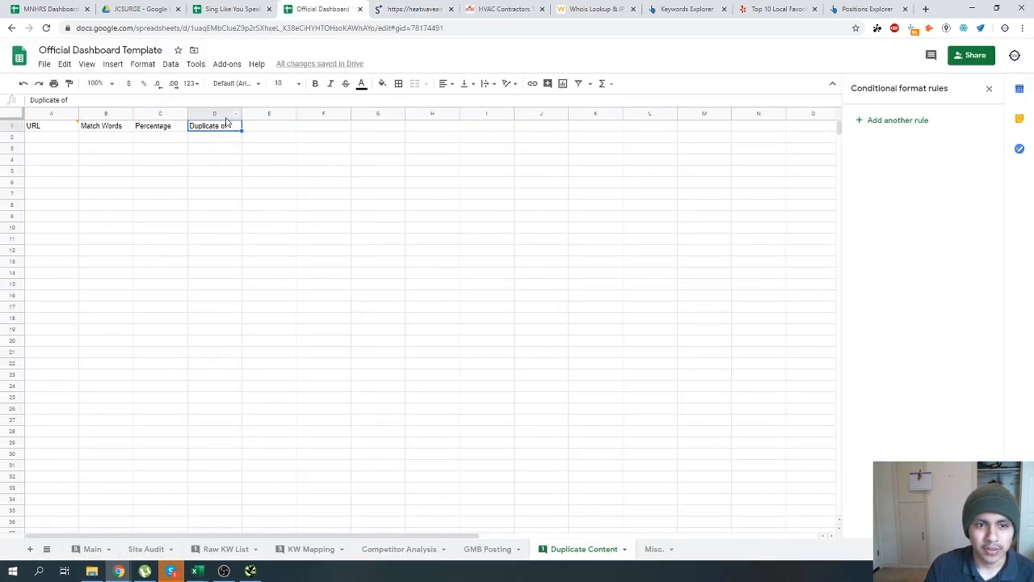
click(930, 55)
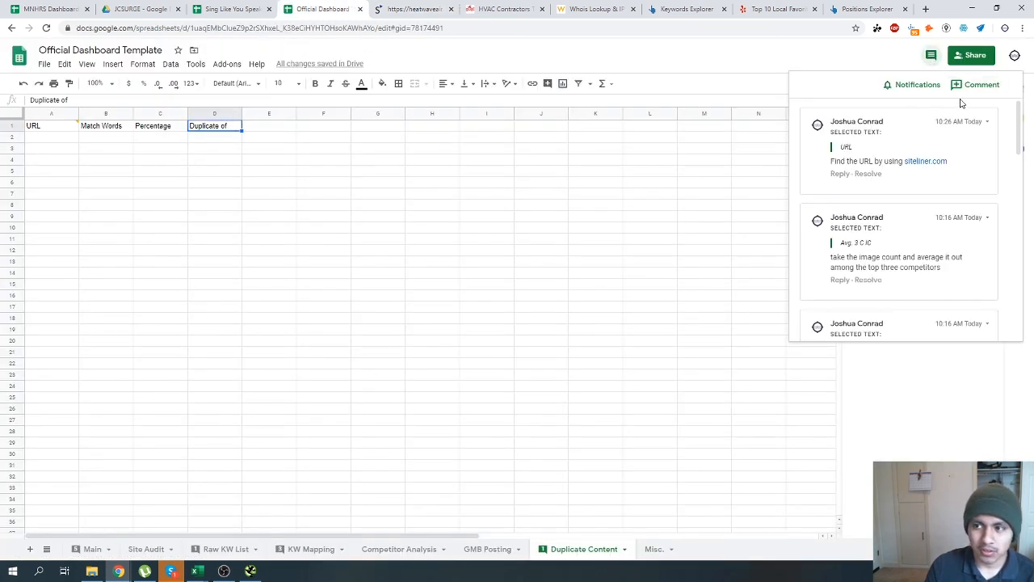
click(961, 89)
text(insert the)
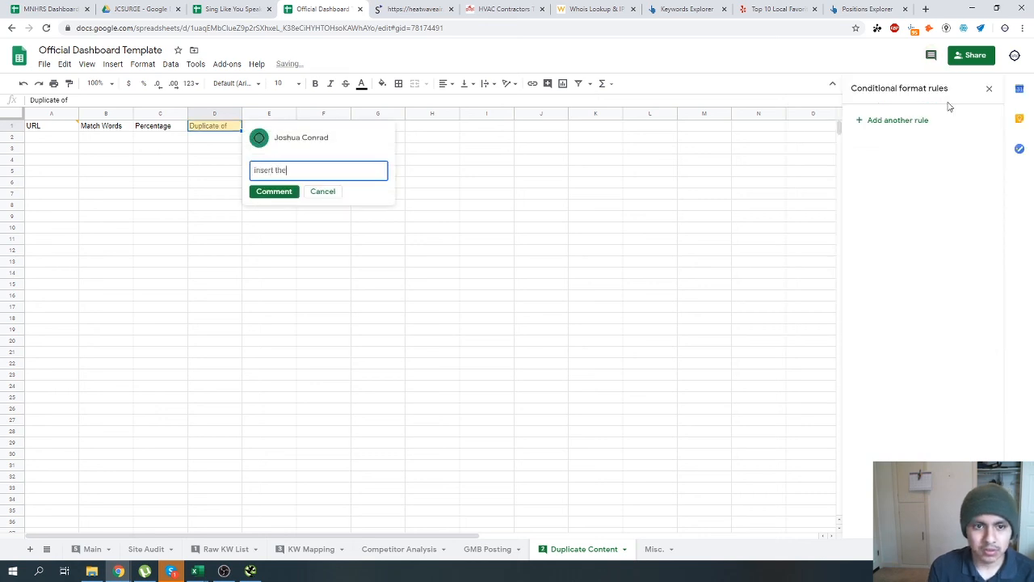
text( URL that it is a duplicate of)
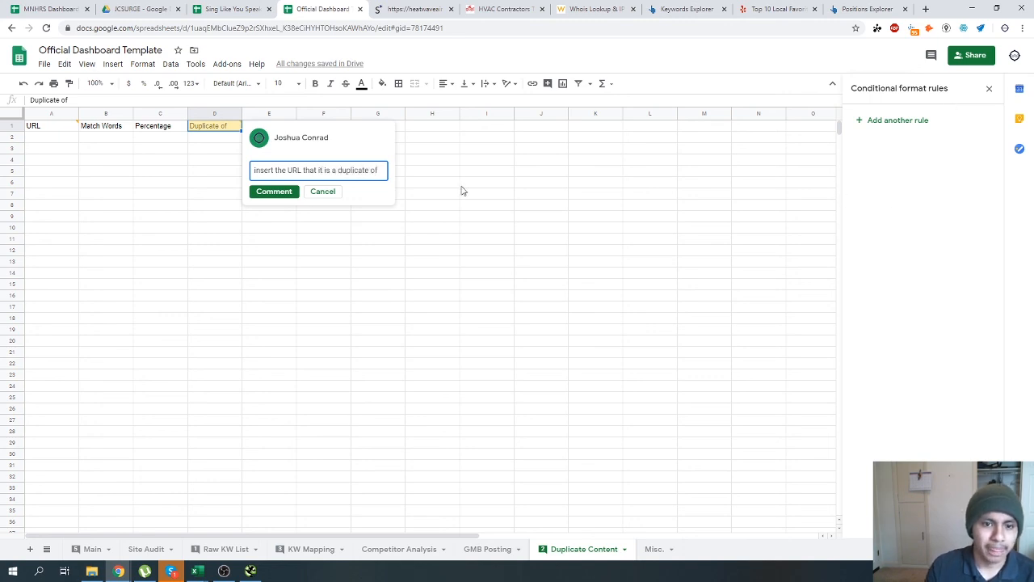
click(274, 191)
Freeze the Duplicate Content sheet up to row 1 and set its header cells to font size 12.
click(89, 139)
click(39, 129)
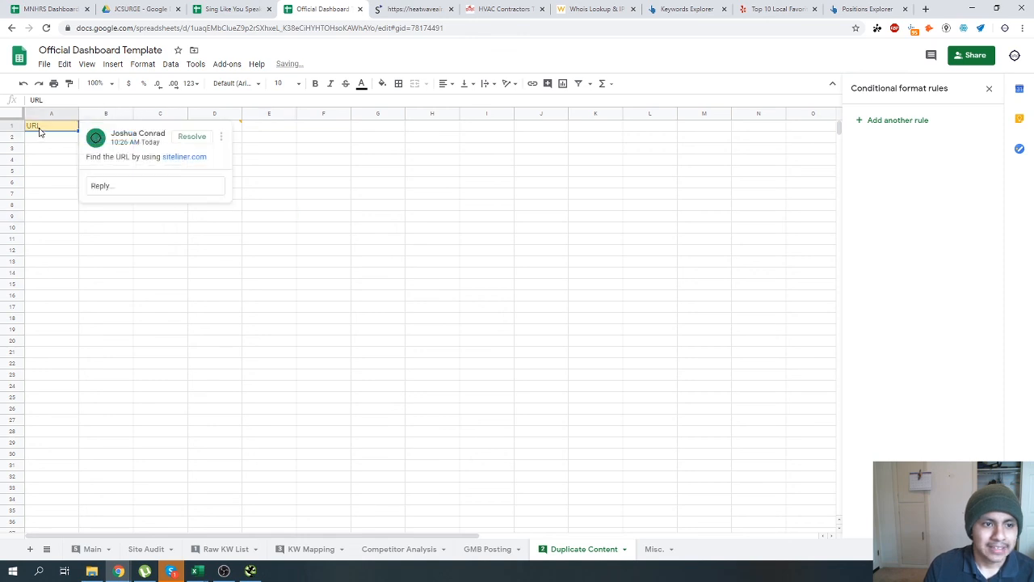
click(112, 64)
mouse_move(86, 64)
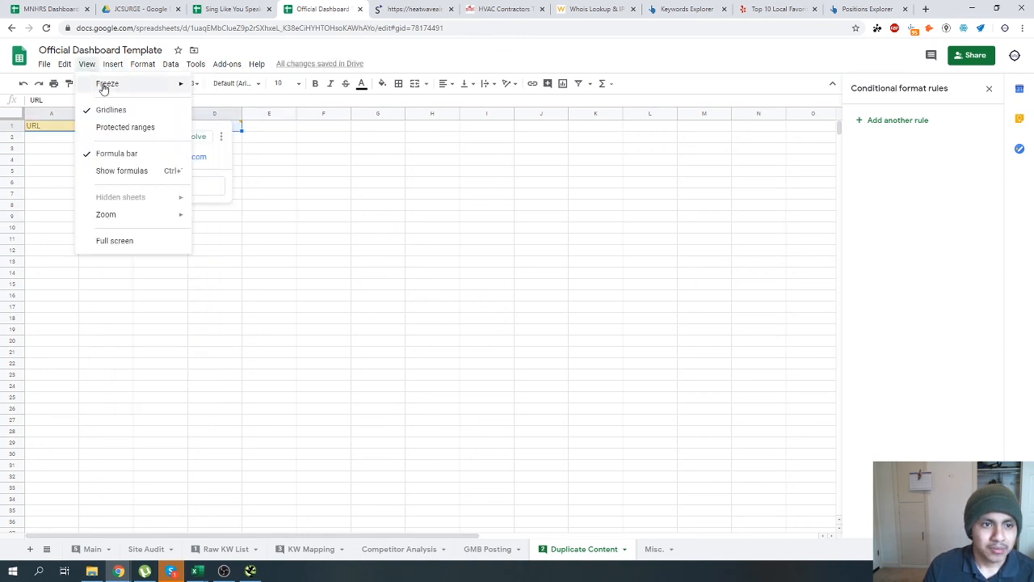
mouse_move(153, 88)
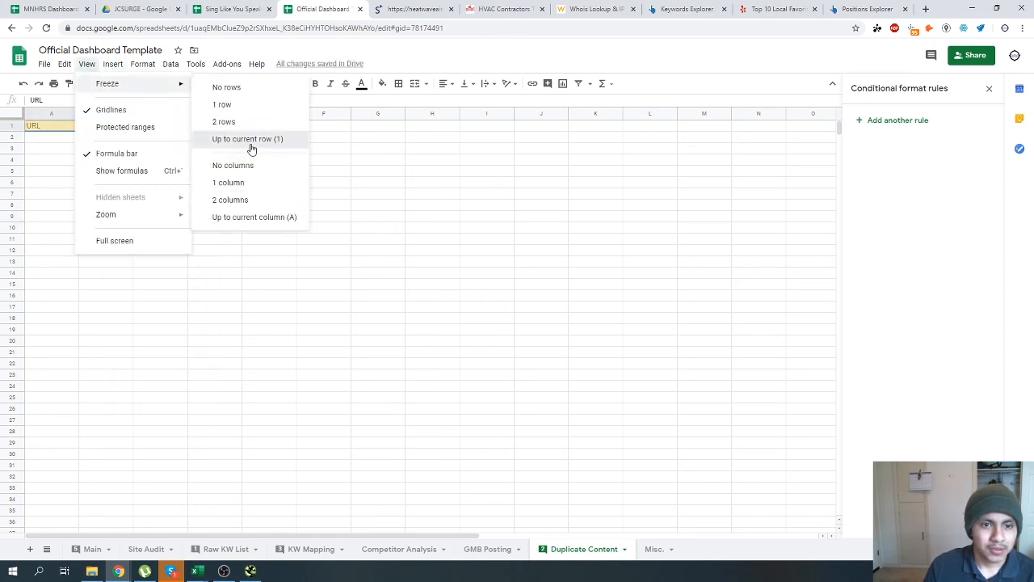
click(251, 141)
click(278, 83)
click(283, 83)
click(524, 459)
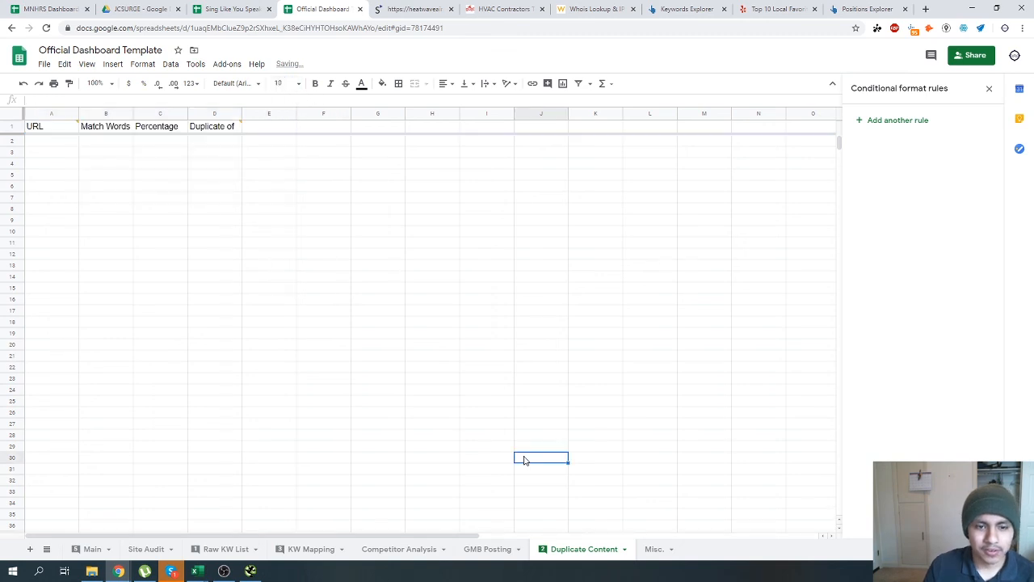
Set all cells of the KW Mapping sheet to font size 12.
click(309, 548)
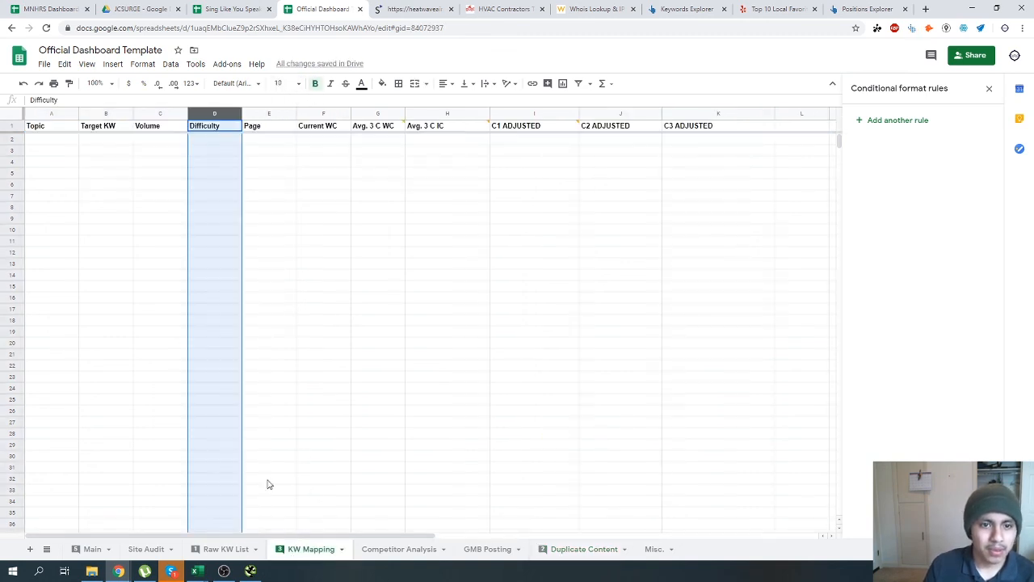
key(ctrl+a)
click(278, 84)
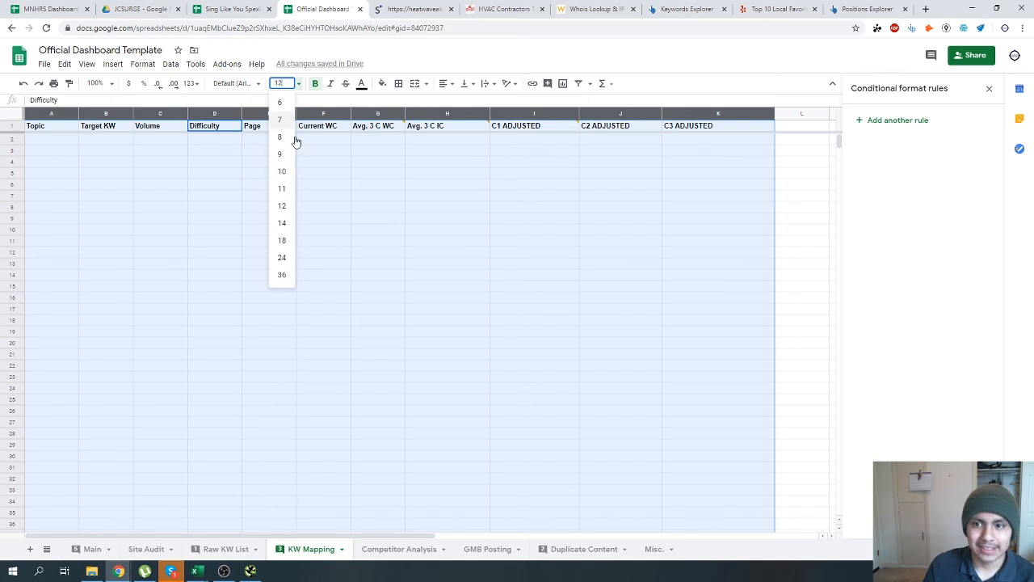
click(283, 205)
click(505, 289)
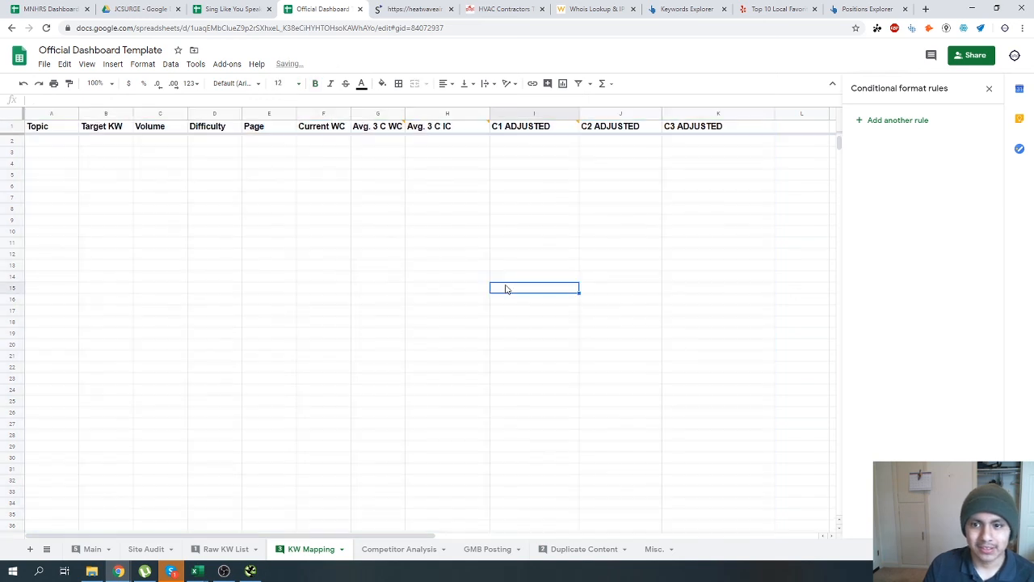
Set the Raw KW List sheet's headers to font size 12 and make row 1 bold.
click(226, 550)
key(ctrl+a)
click(278, 84)
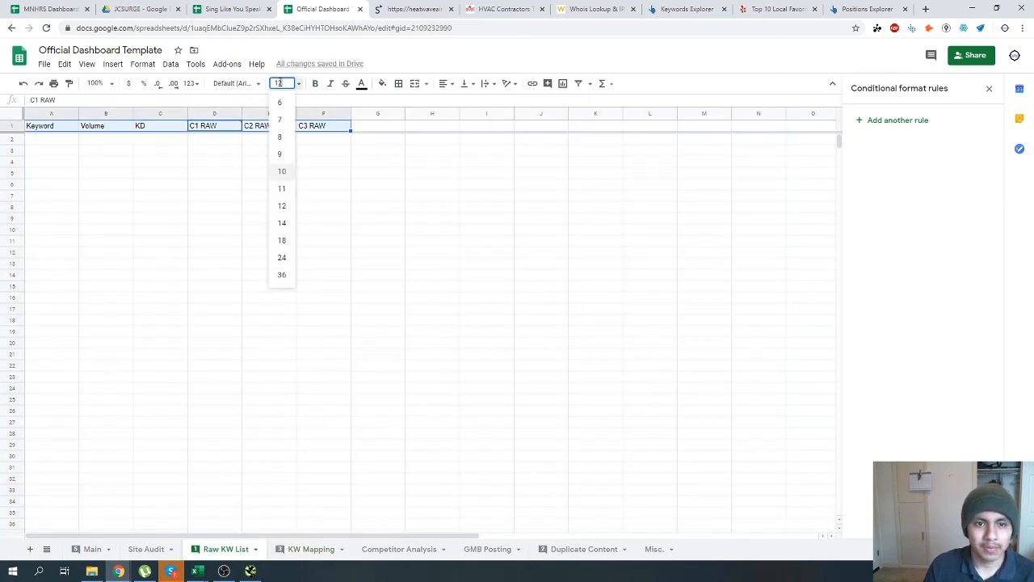
click(283, 206)
click(10, 127)
click(315, 84)
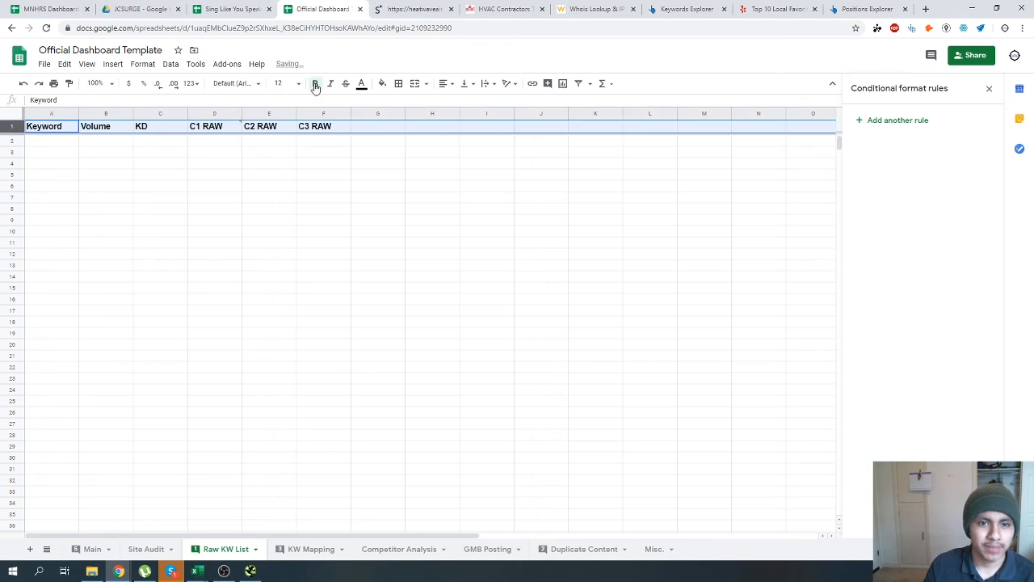
Format the Site Audit sheet's header row 1 in font size 12 and bold.
click(136, 549)
click(12, 126)
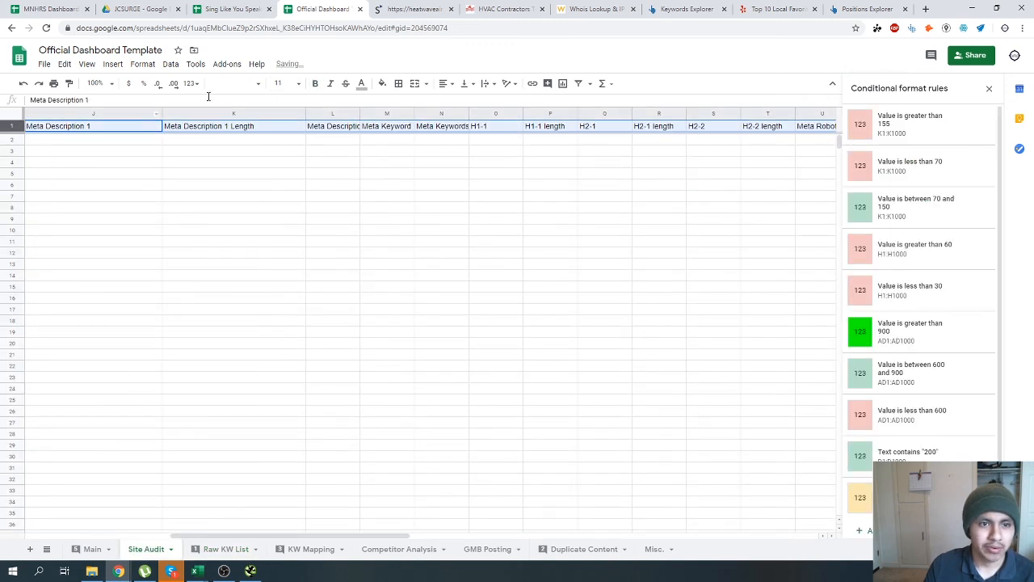
click(278, 83)
click(283, 205)
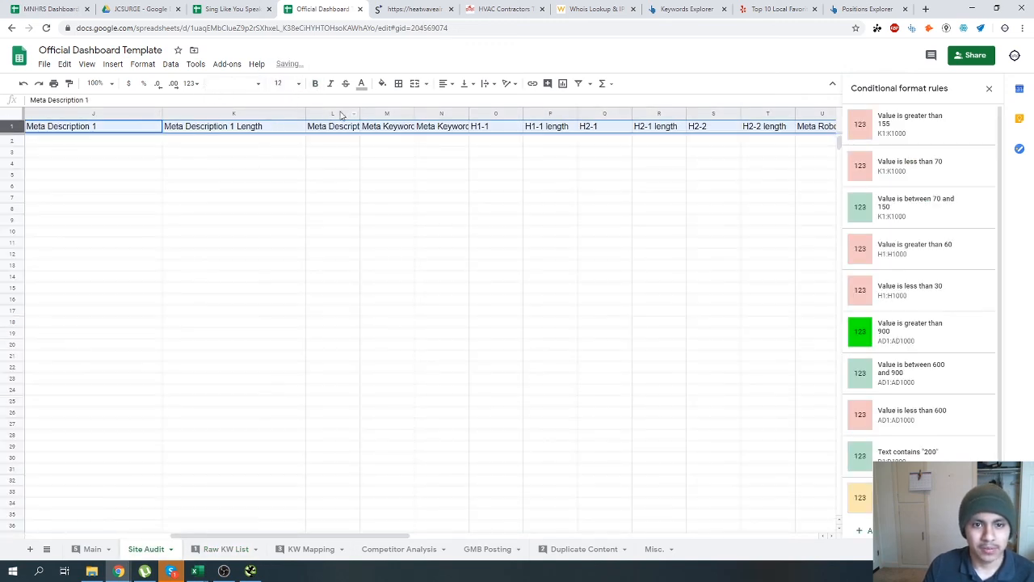
click(315, 83)
click(354, 211)
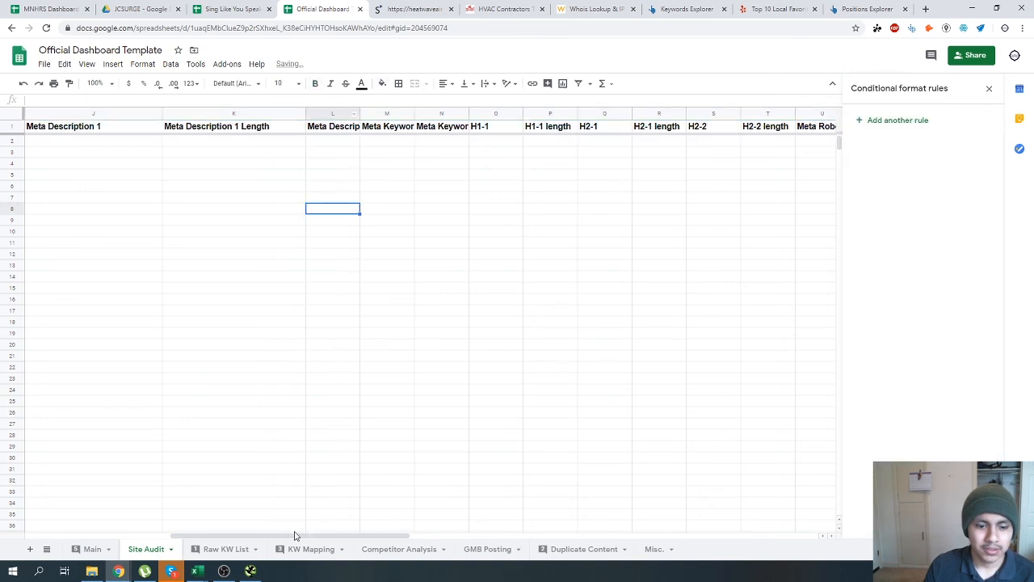
Check the Main, Competitor Analysis and GMB Posting sheets, and make the Duplicate Content header row bold.
click(92, 548)
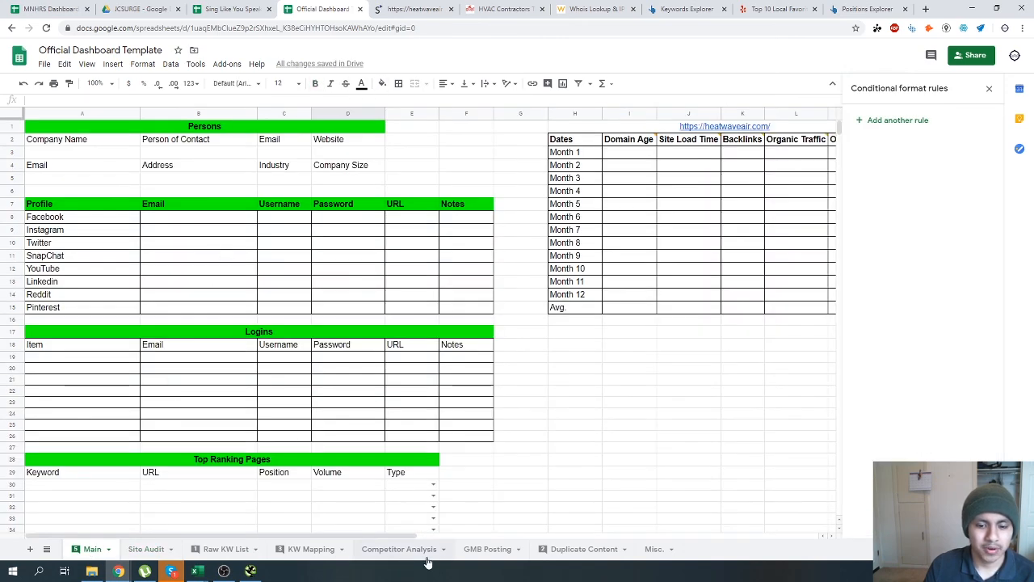
click(425, 552)
click(491, 553)
click(576, 549)
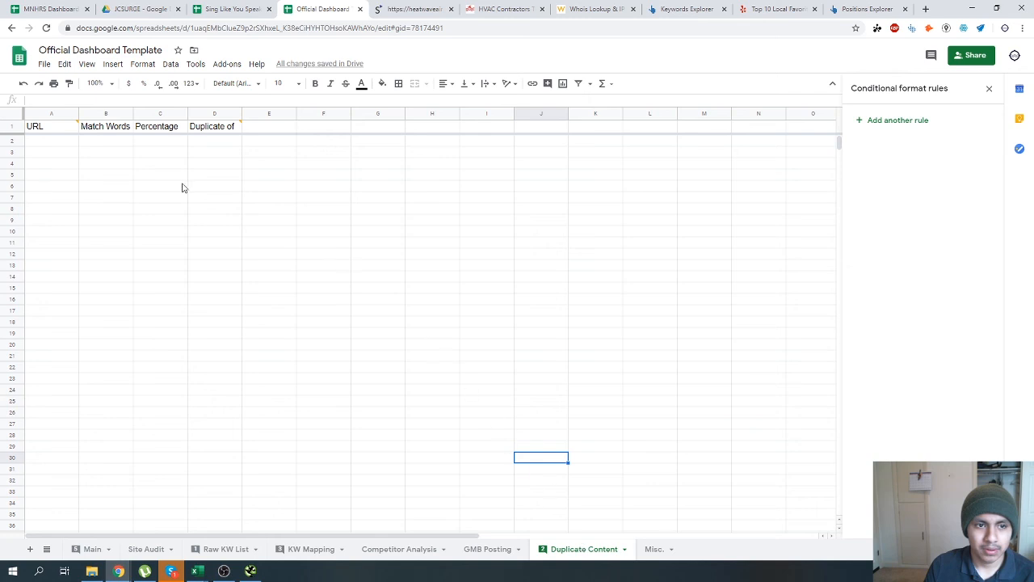
click(12, 126)
click(315, 83)
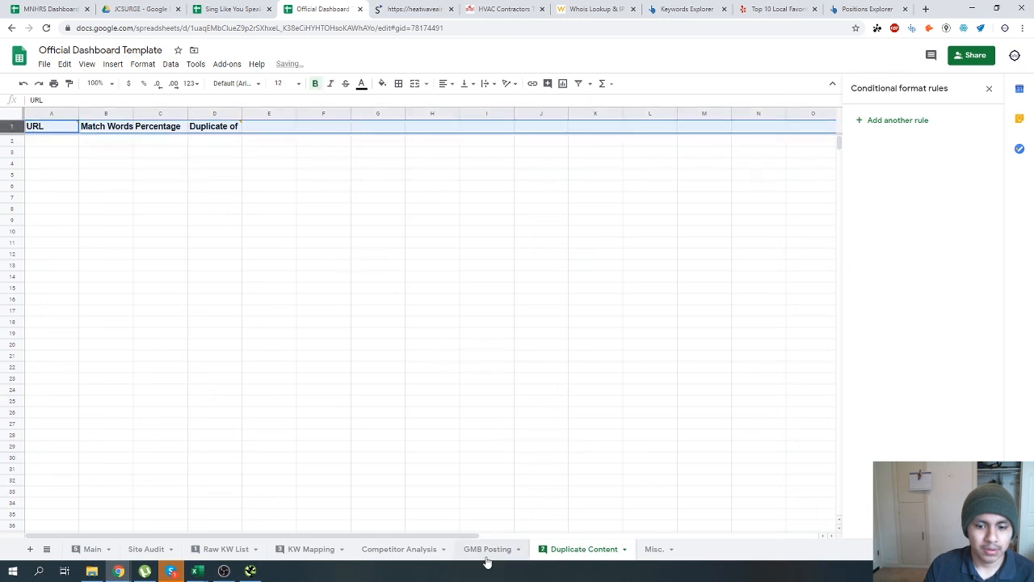
Make header row 1 of the GMB Posting sheet bold.
click(404, 550)
click(489, 551)
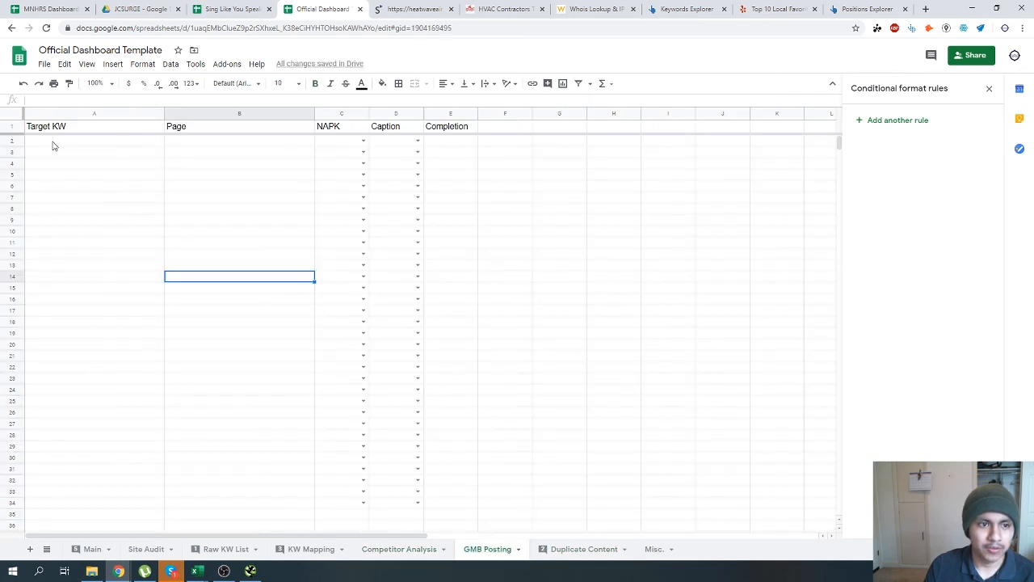
click(12, 126)
click(315, 83)
click(307, 209)
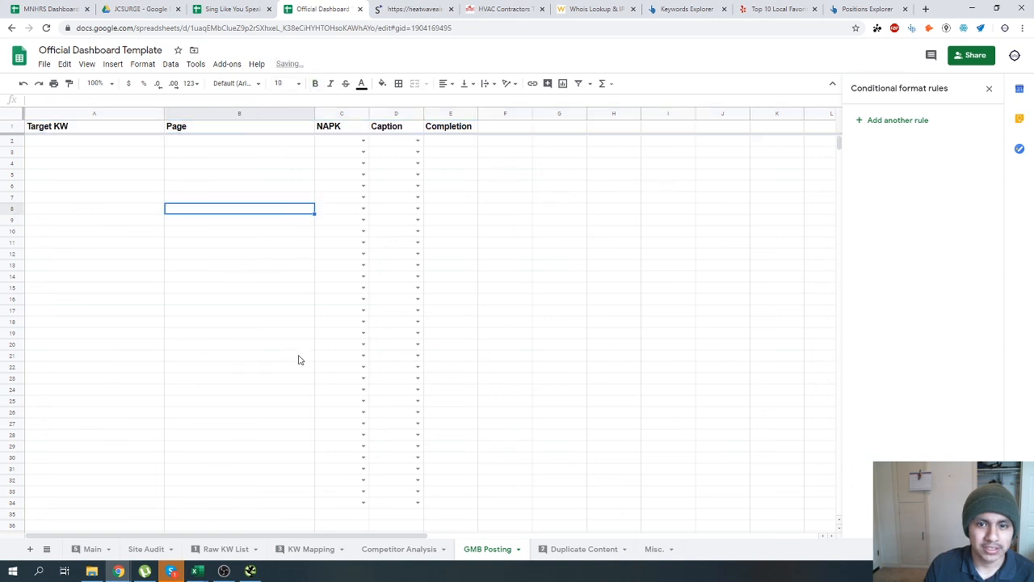
key(Up)
key(Up)
key(Up)
Review the Main sheet's contact, profile, logins, top ranking pages and monthly metrics tables.
click(91, 549)
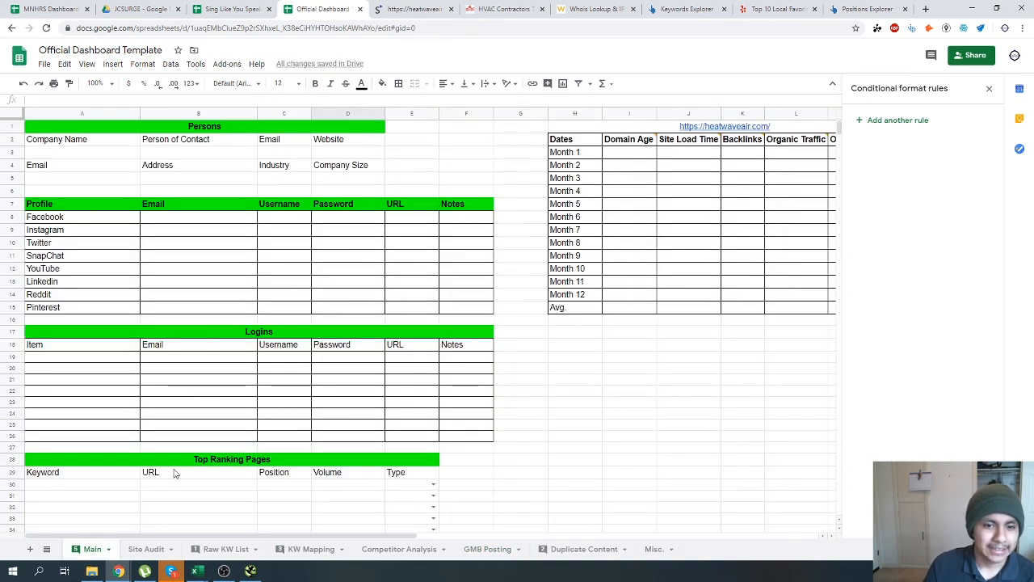
scroll(162, 406, down, 3)
scroll(162, 407, up, 3)
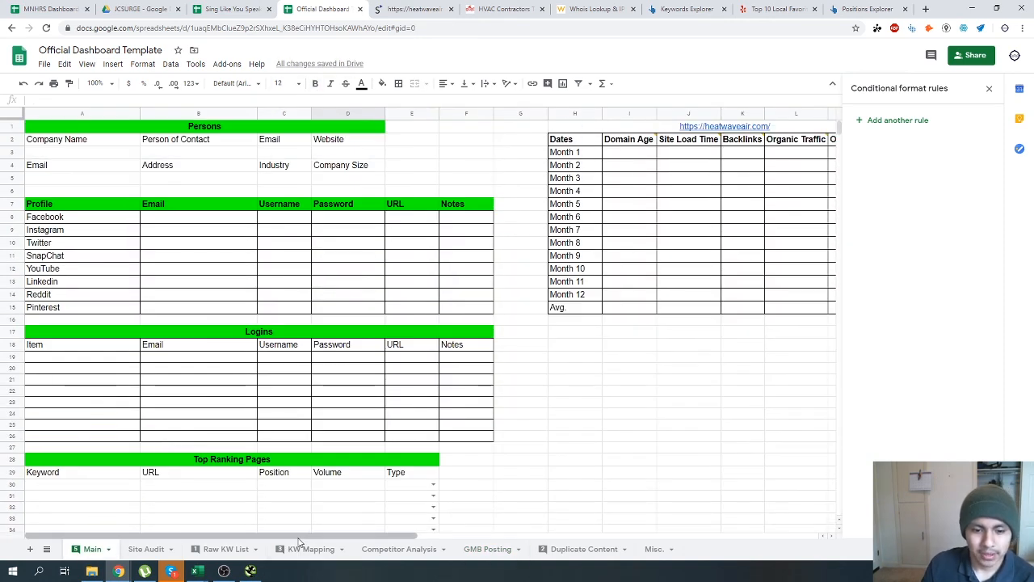
drag(303, 537, 433, 539)
drag(335, 152, 334, 294)
drag(422, 537, 291, 537)
scroll(122, 473, down, 6)
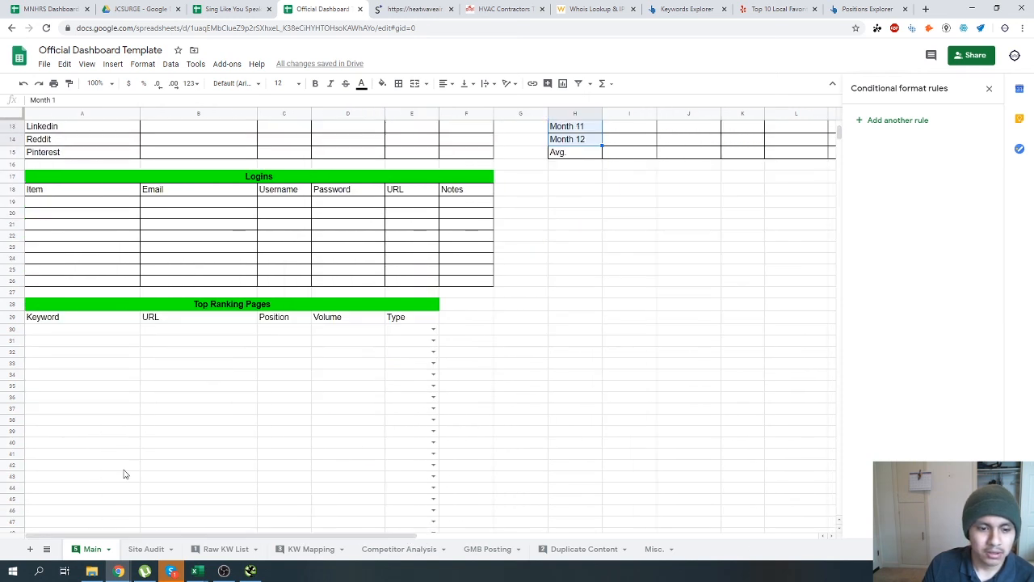
scroll(124, 474, up, 5)
Replace the website link above the monthly metrics table on the Main sheet with "CLIENT SITE".
click(626, 282)
drag(558, 141, 534, 320)
click(404, 129)
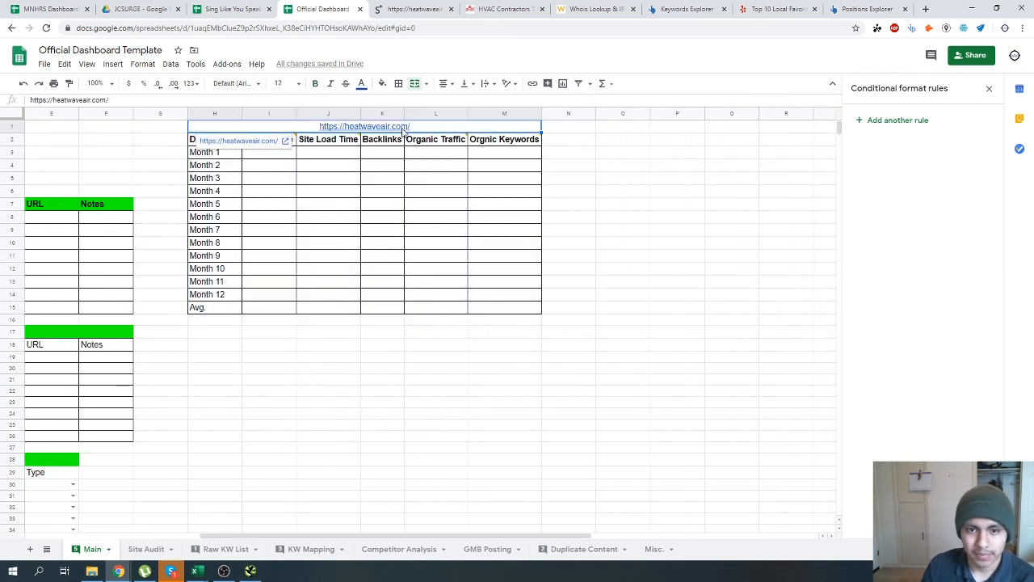
key(Delete)
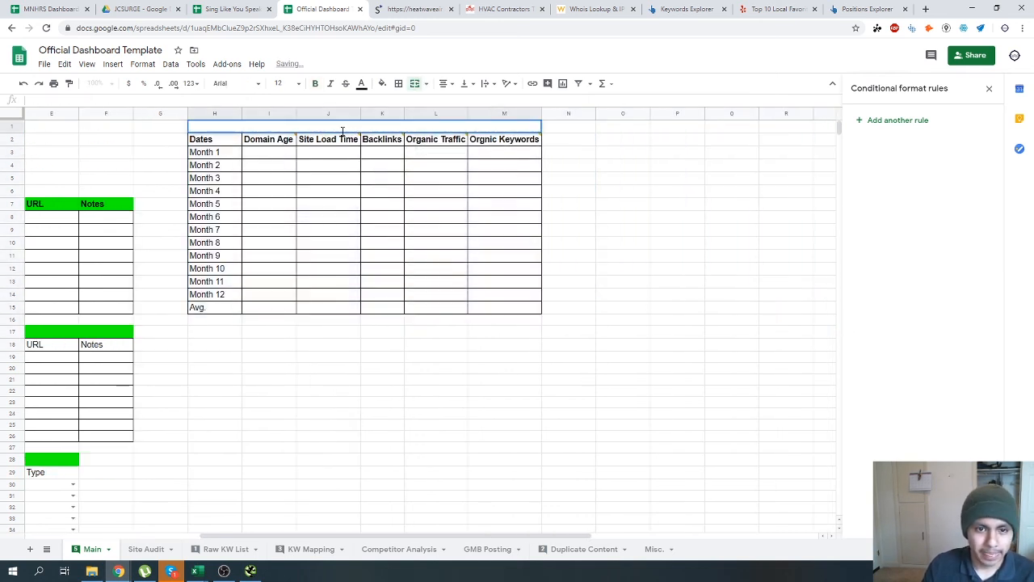
text(CLIENT SITE)
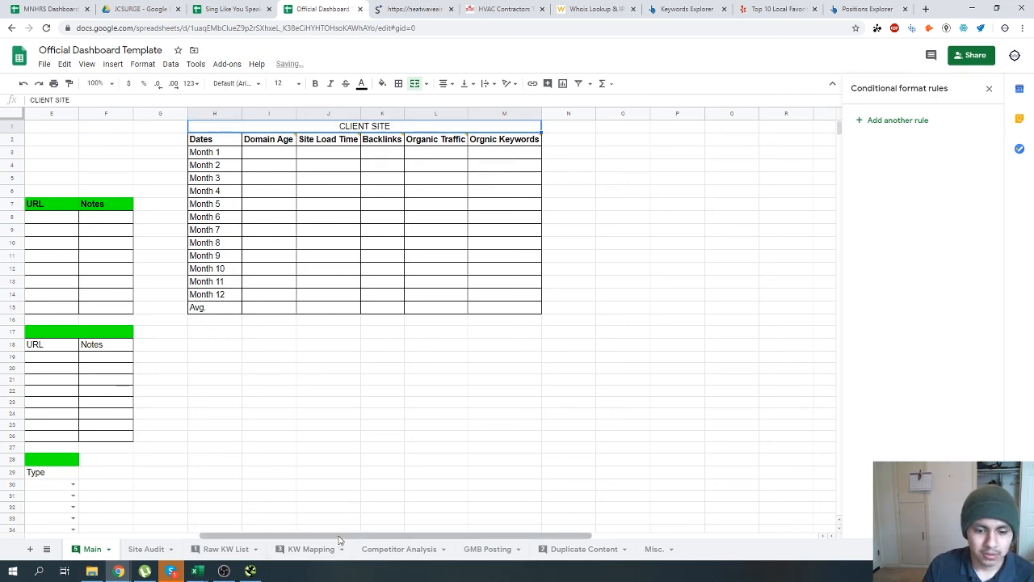
drag(340, 536, 165, 532)
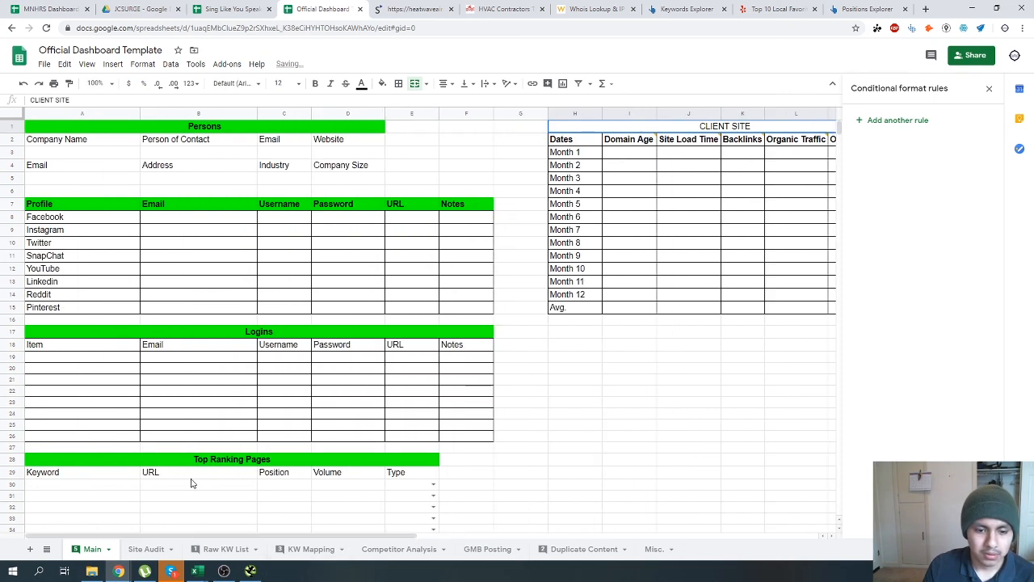
Merge cells H18:K27 below the monthly metrics table into one box and enter "NOTES:" in it.
click(194, 425)
scroll(214, 367, down, 3)
drag(70, 255, 434, 480)
scroll(559, 418, up, 3)
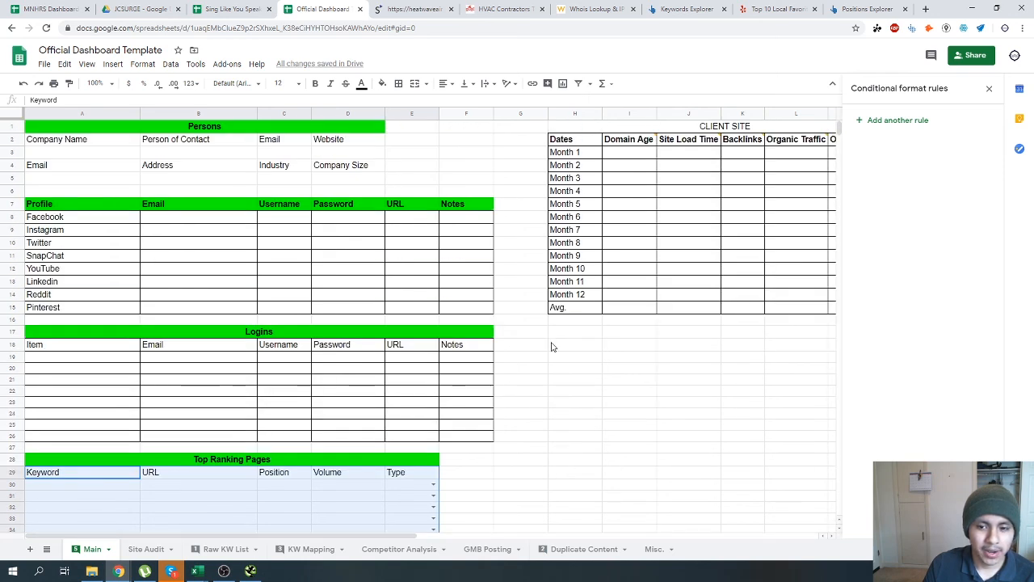
drag(553, 346, 744, 449)
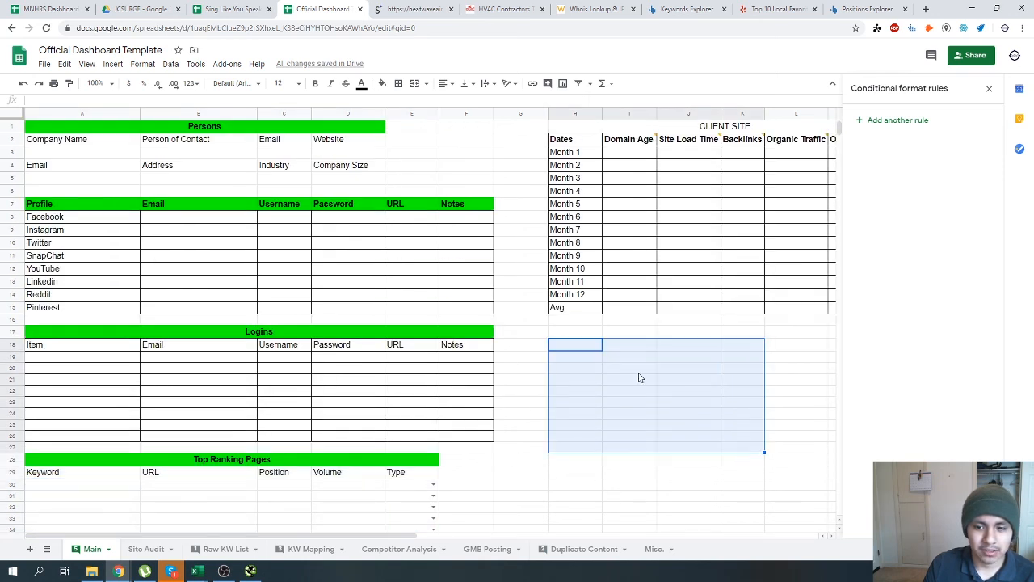
click(414, 84)
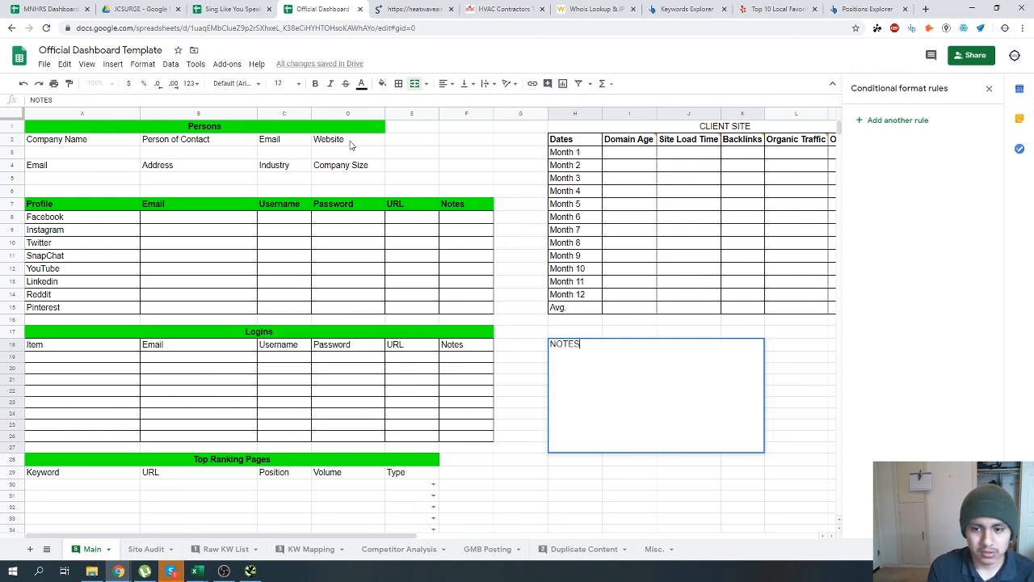
key(Return)
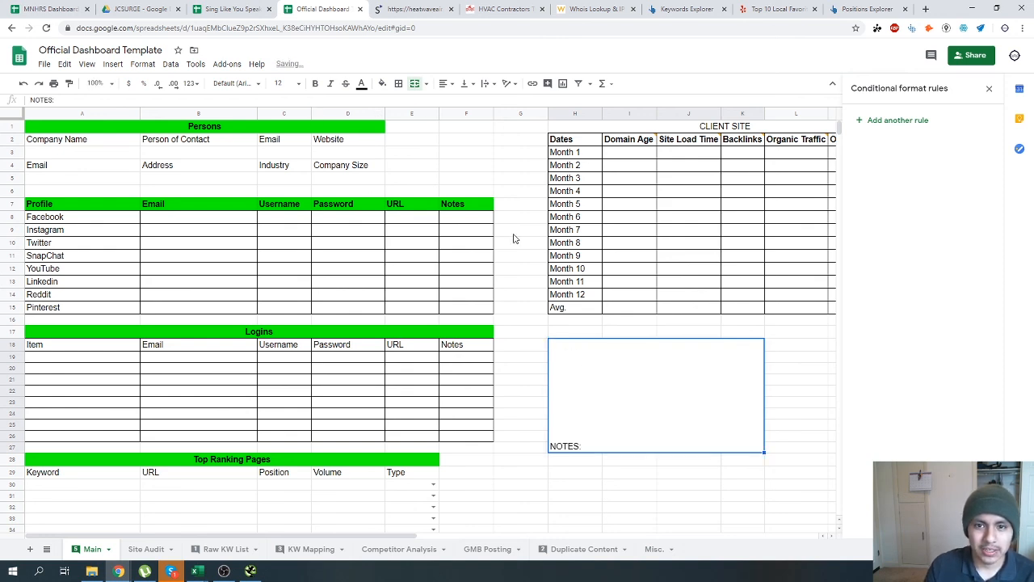
Center the "NOTES:" text horizontally and vertically in the merged box below the monthly metrics table.
click(443, 83)
click(459, 102)
click(464, 83)
click(480, 105)
double_click(689, 395)
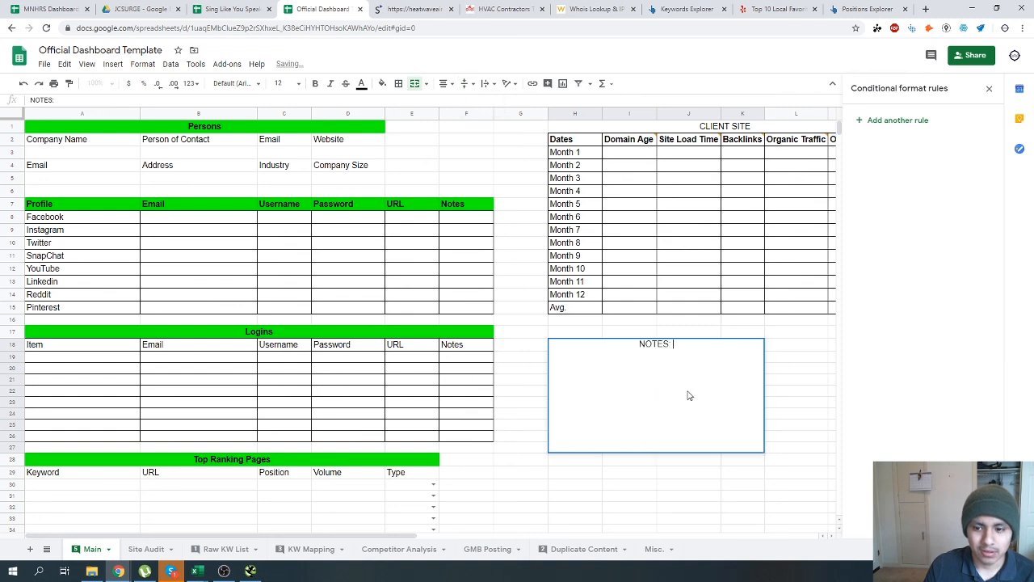
text(CLIENT NE)
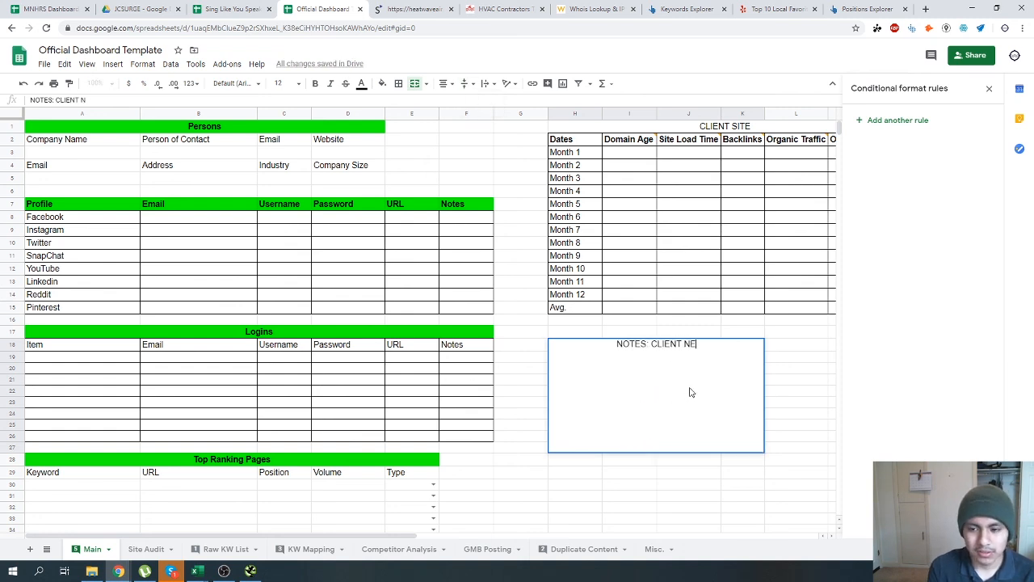
text(EDS NEW DOMAI)
key(BackSpace)
key(BackSpace)
key(BackSpace)
key(BackSpace)
key(BackSpace)
key(BackSpace)
key(BackSpace)
key(BackSpace)
key(BackSpace)
key(BackSpace)
key(BackSpace)
key(BackSpace)
key(BackSpace)
key(BackSpace)
key(BackSpace)
key(BackSpace)
key(BackSpace)
key(BackSpace)
key(BackSpace)
key(BackSpace)
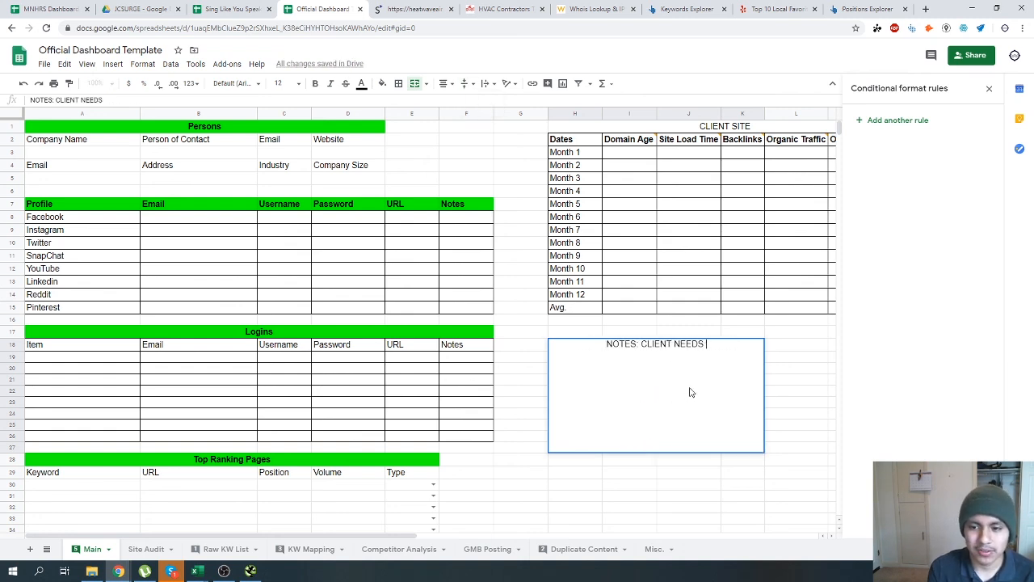
key(Escape)
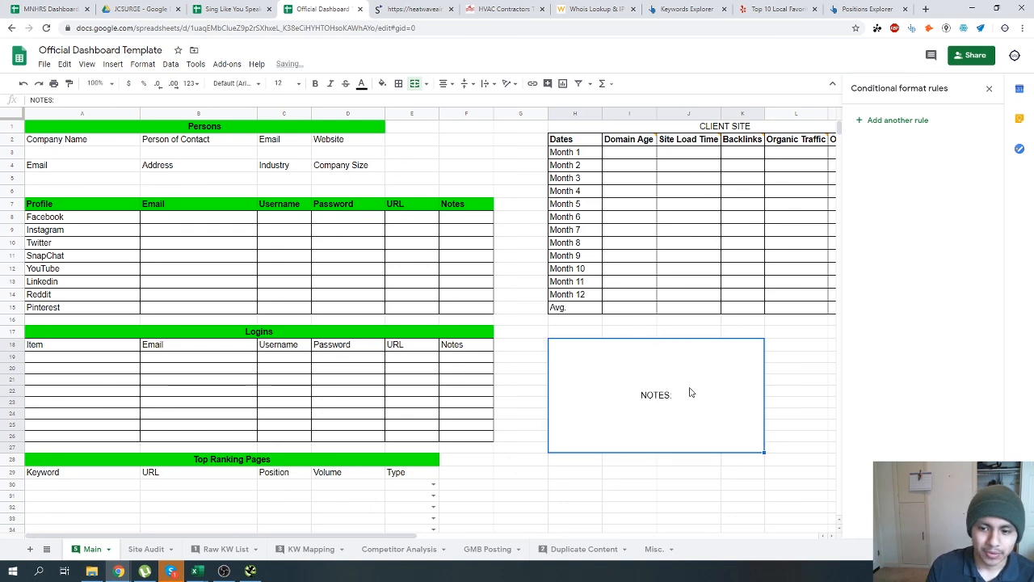
Try the NAPK dropdown in cell C13 of the GMB Posting sheet by choosing Done, and undo the entry.
click(653, 549)
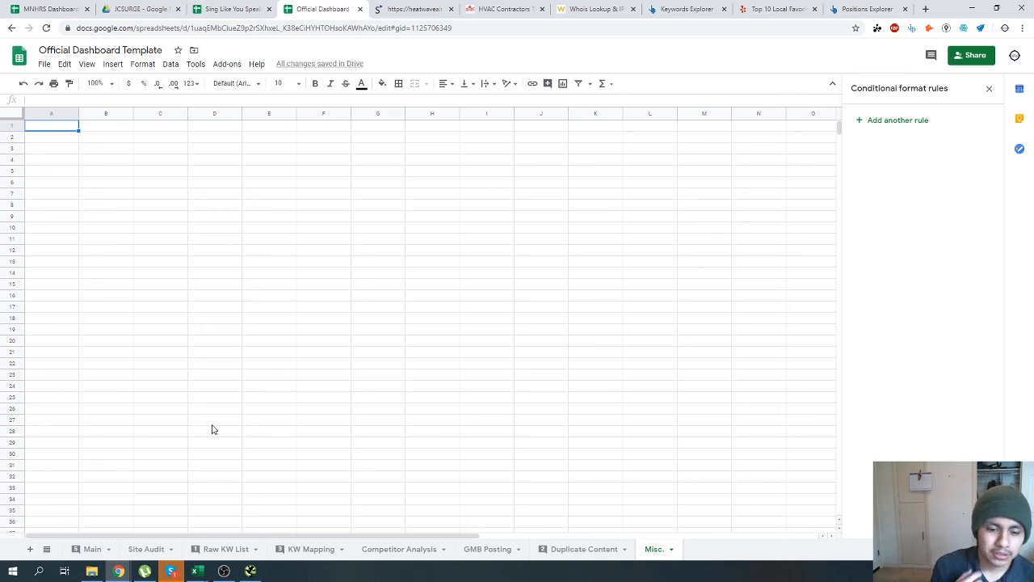
click(481, 551)
click(340, 231)
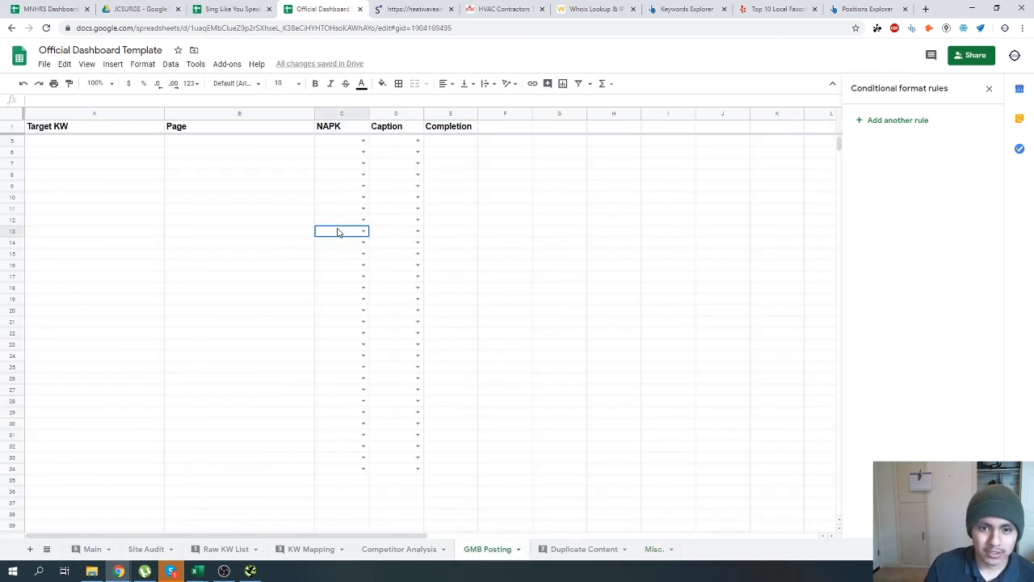
click(365, 232)
click(360, 257)
key(Return)
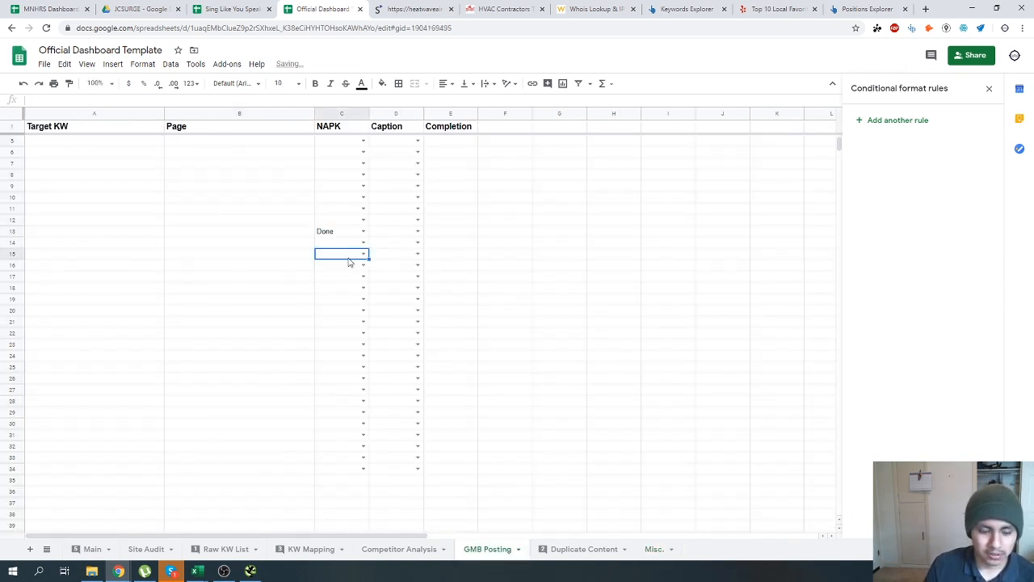
key(ctrl+z)
click(340, 289)
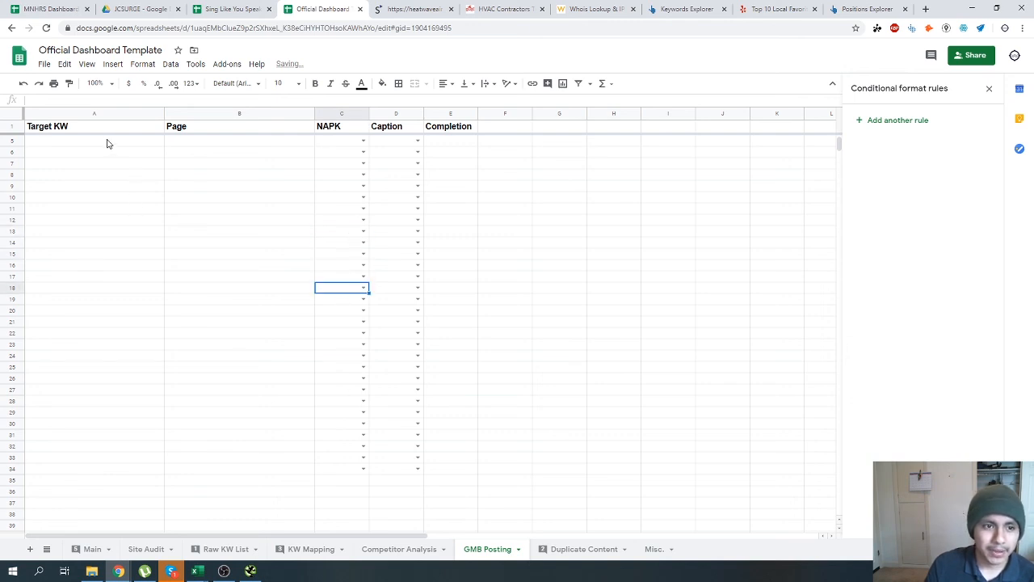
click(84, 131)
drag(82, 139, 23, 143)
click(461, 473)
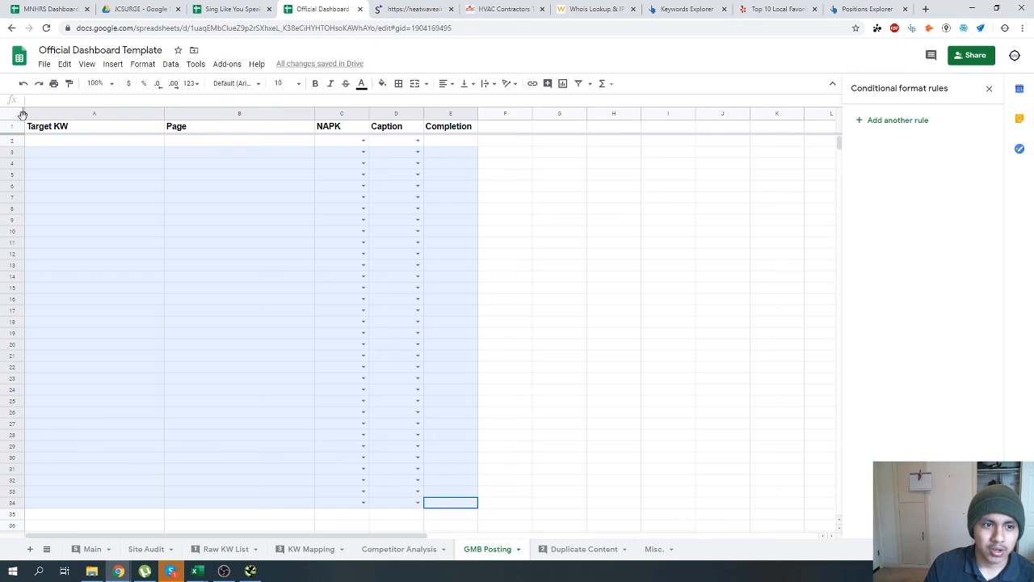
click(80, 220)
Rename the heading of the third table on the Competitor Analysis sheet to "Competitor 3".
click(372, 551)
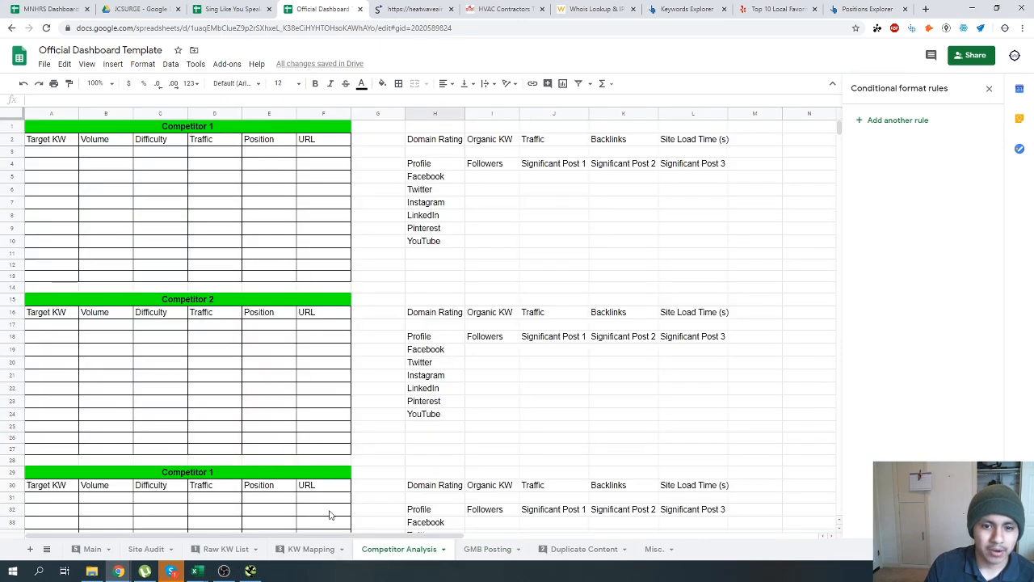
scroll(291, 482, down, 2)
scroll(285, 465, down, 1)
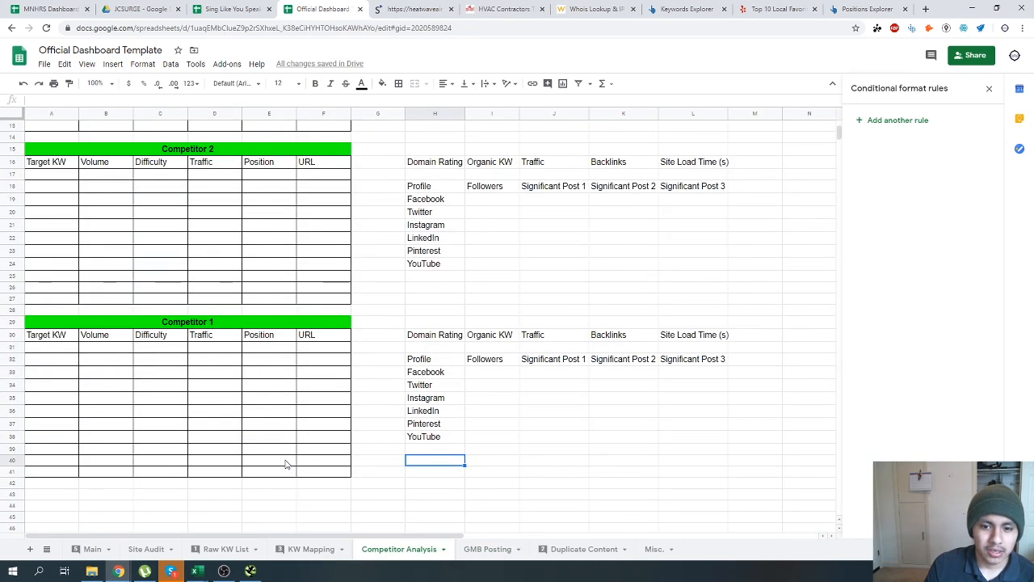
scroll(285, 465, up, 3)
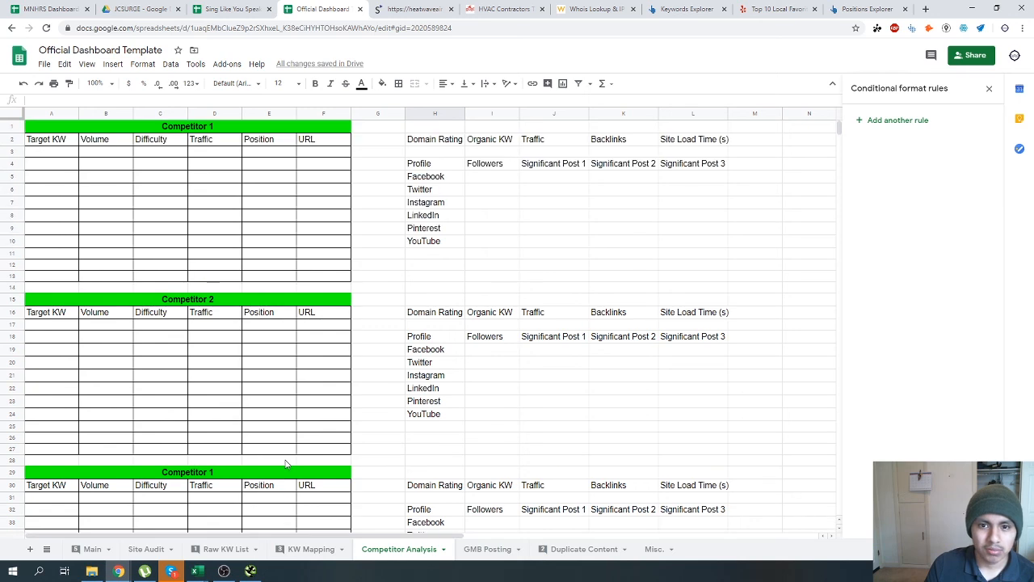
scroll(286, 463, down, 1)
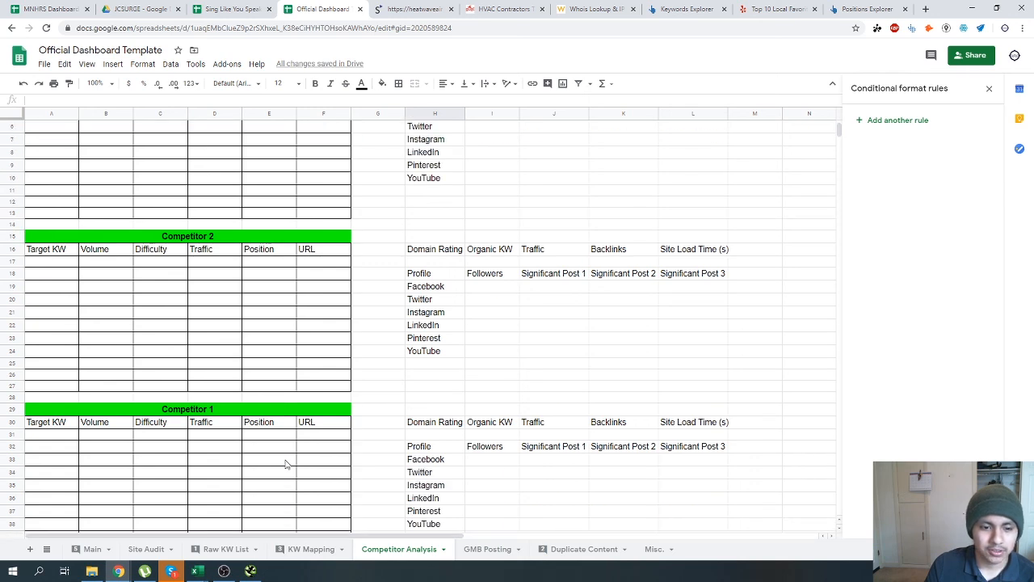
scroll(285, 464, down, 2)
scroll(231, 340, up, 3)
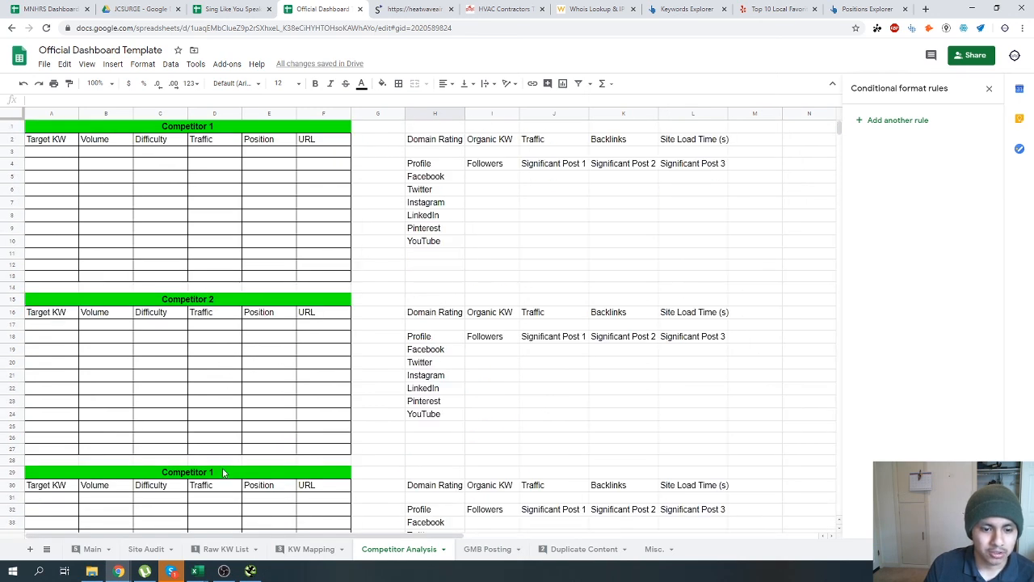
double_click(224, 472)
key(BackSpace)
text(3)
key(Return)
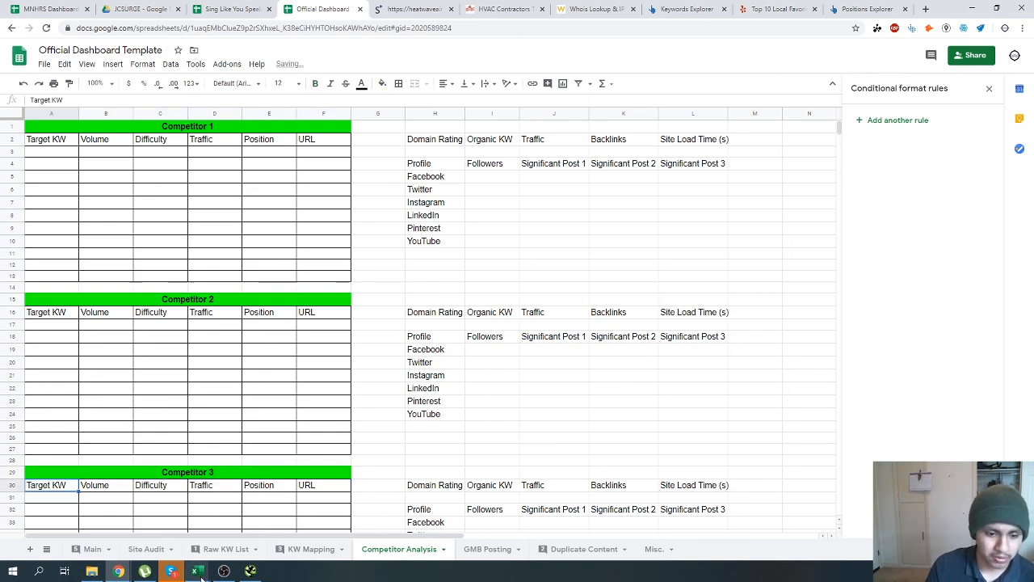